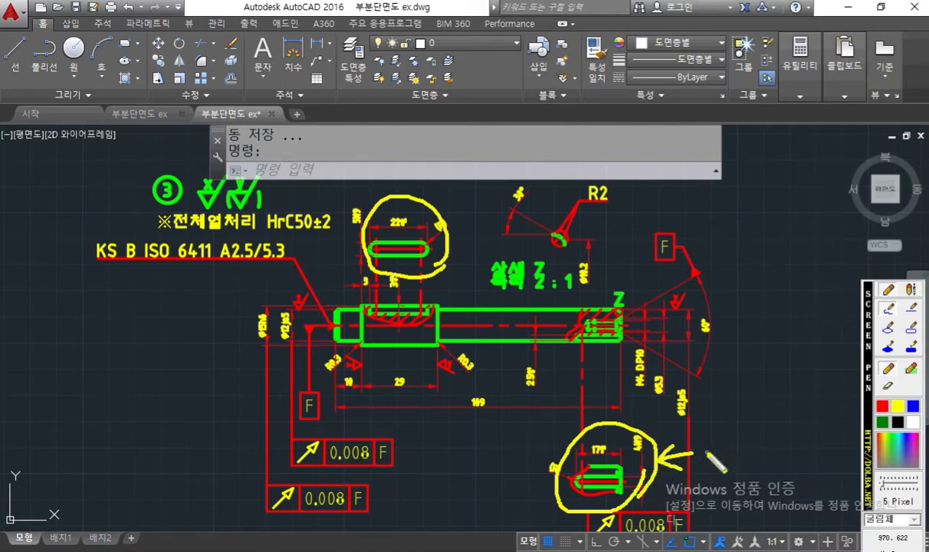
# Hand-label the two keyway views as 국부, outline a plane at each keyway on the shaft, and clear the pen marks
pyautogui.moveTo(730, 421)
pyautogui.mouseDown()
pyautogui.moveTo(729, 468)
pyautogui.moveTo(725, 430)
pyautogui.moveTo(739, 418)
pyautogui.moveTo(765, 460)
pyautogui.mouseUp()
pyautogui.moveTo(450, 175)
pyautogui.mouseDown()
pyautogui.moveTo(483, 174)
pyautogui.moveTo(464, 216)
pyautogui.moveTo(514, 188)
pyautogui.mouseUp()
pyautogui.moveTo(488, 203); pyautogui.dragTo(515, 202)
pyautogui.moveTo(511, 203); pyautogui.dragTo(510, 217)
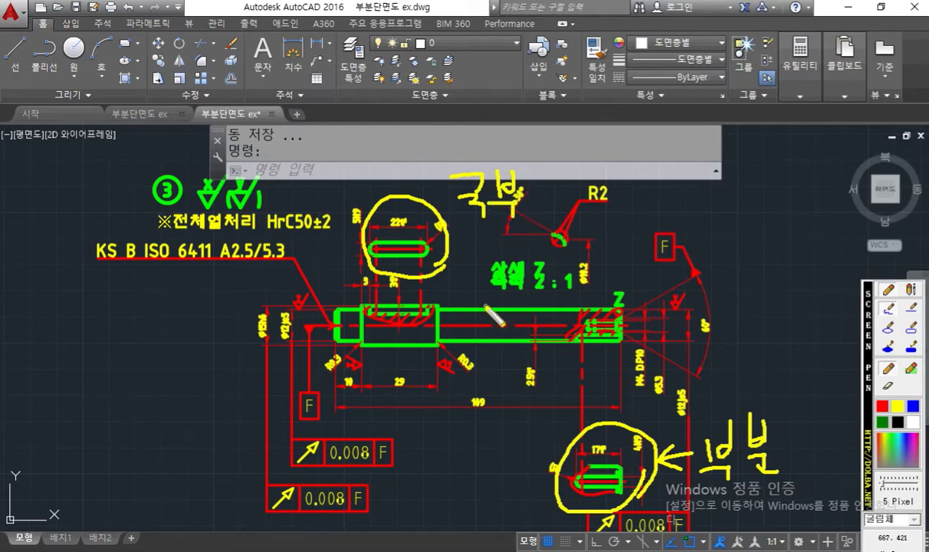
pyautogui.moveTo(401, 283)
pyautogui.mouseDown()
pyautogui.moveTo(363, 309)
pyautogui.moveTo(432, 322)
pyautogui.moveTo(390, 289)
pyautogui.mouseUp()
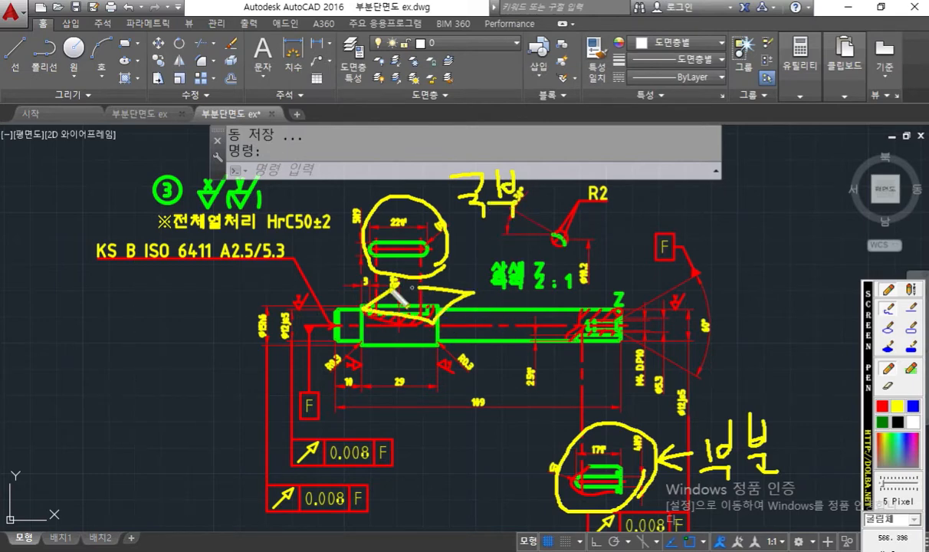
pyautogui.moveTo(534, 346)
pyautogui.mouseDown()
pyautogui.moveTo(591, 370)
pyautogui.moveTo(521, 378)
pyautogui.moveTo(552, 347)
pyautogui.mouseUp()
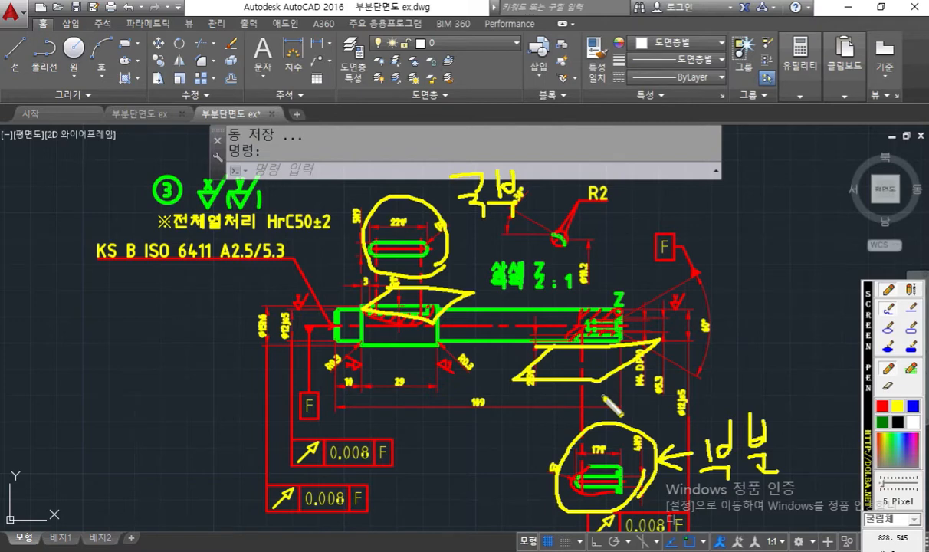
pyautogui.press('Escape')
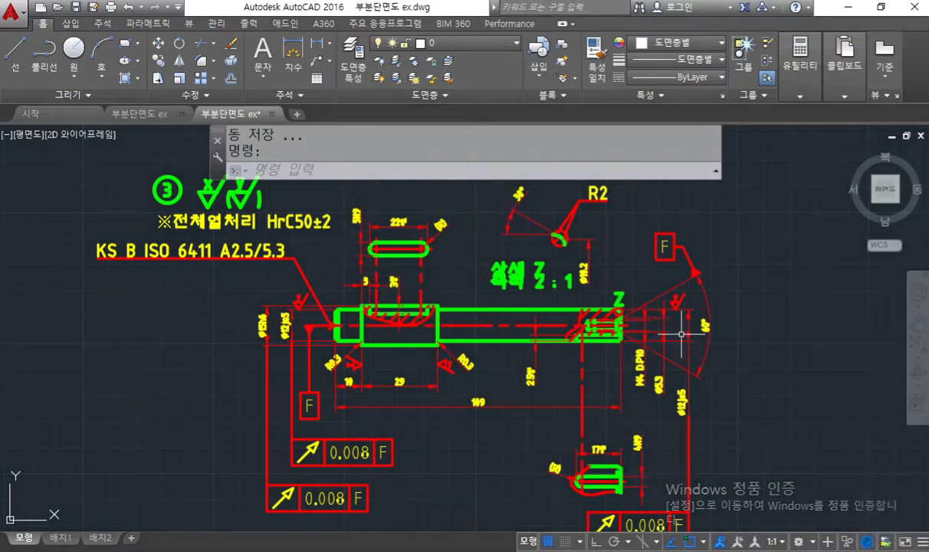
# Circle the R2 detail view and the Z mark at the shaft's end with the screen pen, and clear the marks
pyautogui.press('F9')
pyautogui.moveTo(611, 244)
pyautogui.mouseDown()
pyautogui.moveTo(550, 258)
pyautogui.moveTo(625, 218)
pyautogui.moveTo(607, 250)
pyautogui.mouseUp()
pyautogui.moveTo(609, 313)
pyautogui.mouseDown()
pyautogui.moveTo(625, 280)
pyautogui.moveTo(631, 326)
pyautogui.mouseUp()
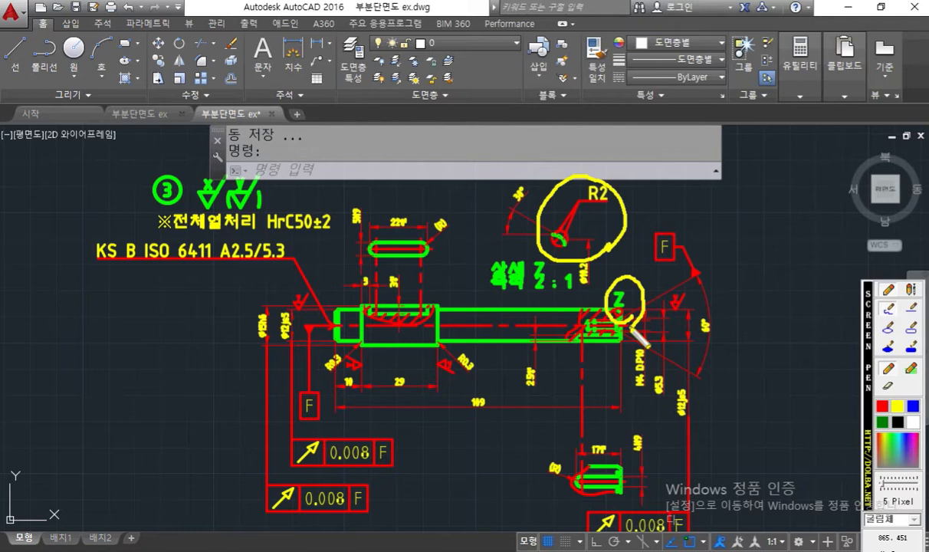
pyautogui.press('Escape')
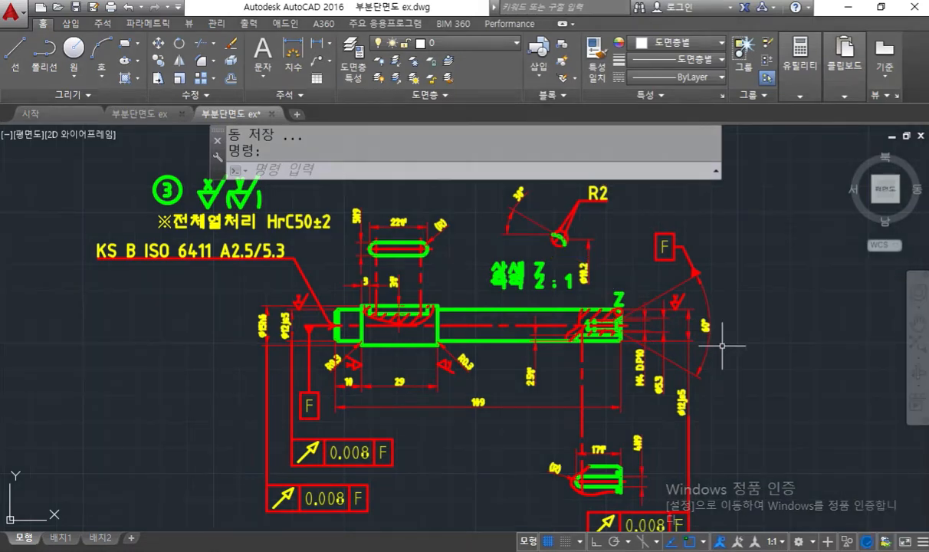
# Circle the M4 DP10 callout, draw a freehand tapped-hole section with its drill point beside the shaft, and clear the pen marks
pyautogui.press('F9')
pyautogui.moveTo(643, 395)
pyautogui.mouseDown()
pyautogui.moveTo(623, 382)
pyautogui.moveTo(650, 346)
pyautogui.moveTo(652, 388)
pyautogui.mouseUp()
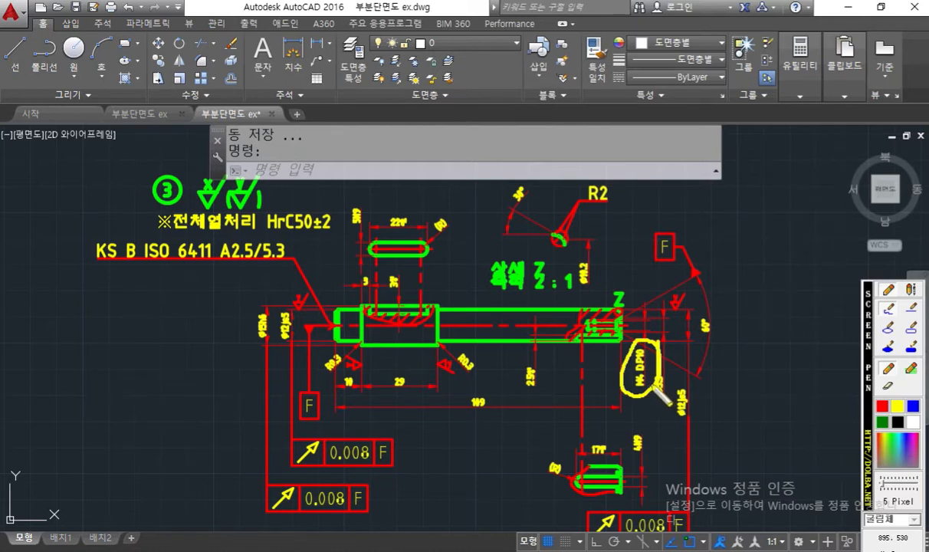
pyautogui.moveTo(786, 232)
pyautogui.mouseDown()
pyautogui.moveTo(776, 243)
pyautogui.moveTo(699, 230)
pyautogui.mouseUp()
pyautogui.moveTo(699, 294)
pyautogui.mouseDown()
pyautogui.moveTo(719, 304)
pyautogui.moveTo(776, 295)
pyautogui.mouseUp()
pyautogui.moveTo(787, 184); pyautogui.dragTo(788, 360)
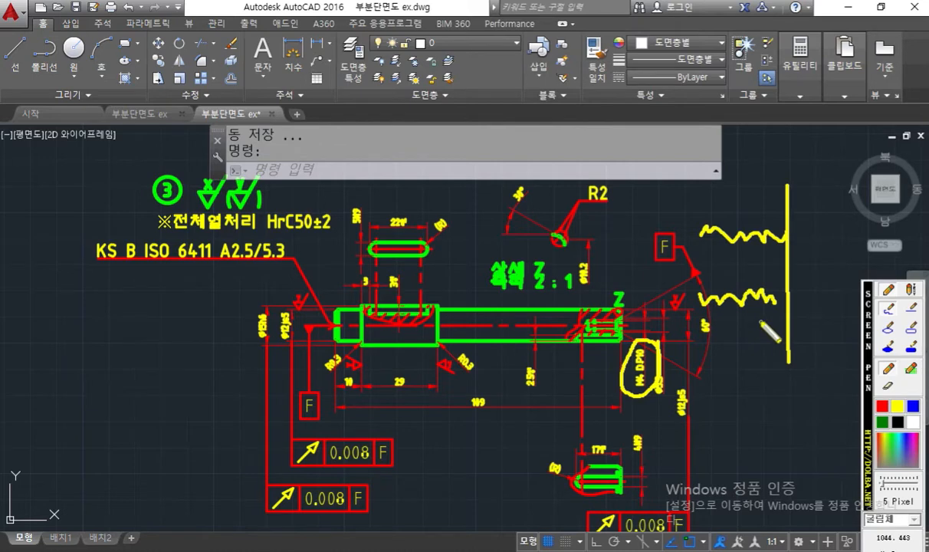
pyautogui.moveTo(794, 225); pyautogui.dragTo(696, 227)
pyautogui.moveTo(786, 244); pyautogui.dragTo(699, 246)
pyautogui.moveTo(699, 281); pyautogui.dragTo(721, 316)
pyautogui.moveTo(785, 274); pyautogui.dragTo(650, 286)
pyautogui.moveTo(698, 246)
pyautogui.mouseDown()
pyautogui.moveTo(619, 246)
pyautogui.moveTo(649, 255)
pyautogui.moveTo(641, 269)
pyautogui.moveTo(658, 286)
pyautogui.mouseUp()
pyautogui.moveTo(664, 247); pyautogui.dragTo(665, 285)
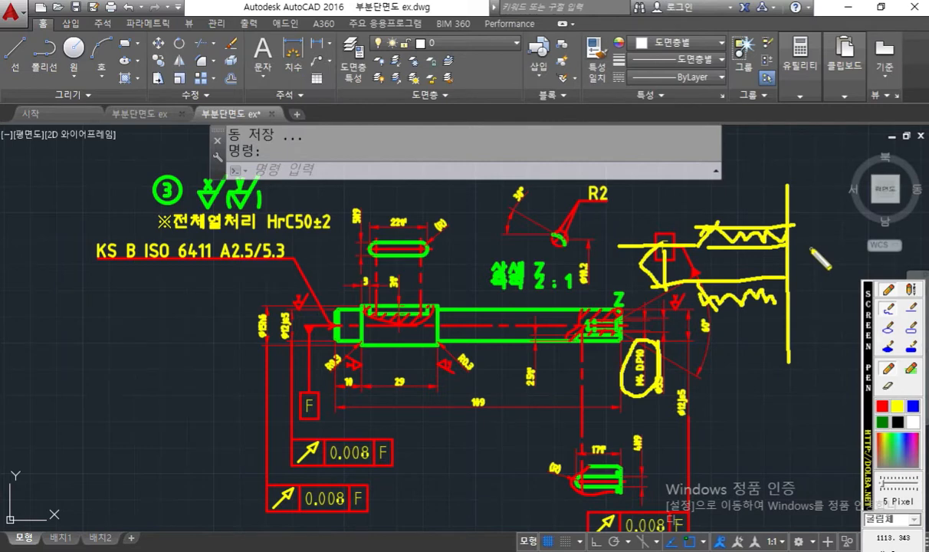
pyautogui.press('Escape')
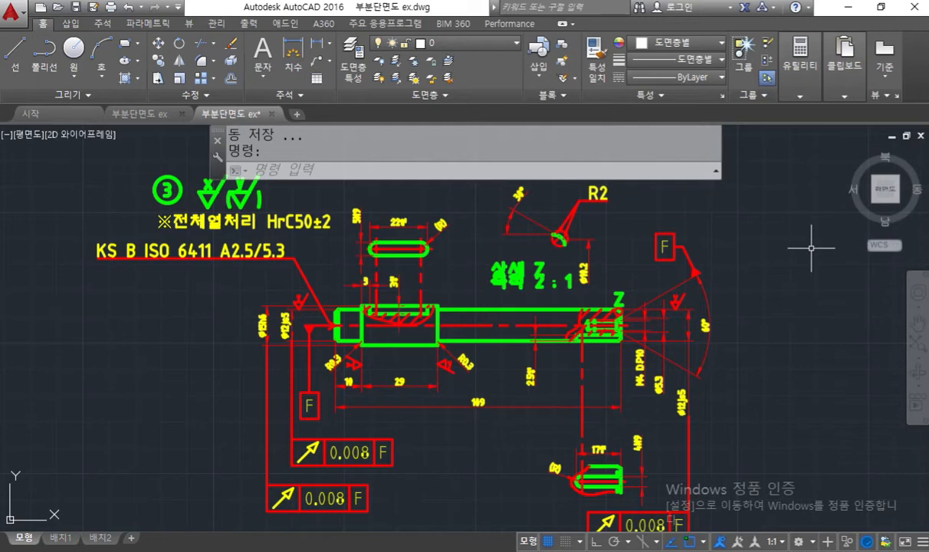
# Restore the AutoCAD window to a smaller size, move it aside and switch to SOLIDWORKS
pyautogui.click(882, 10)
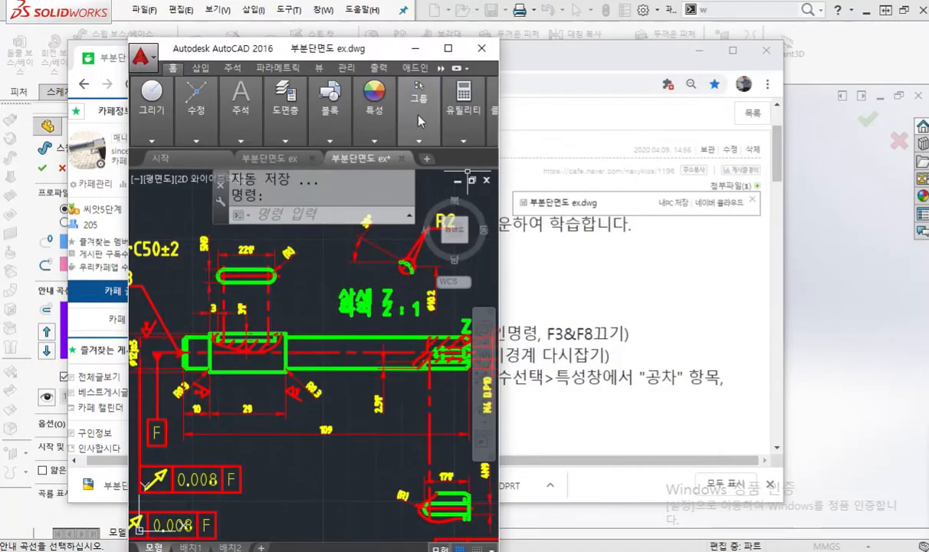
pyautogui.moveTo(317, 60); pyautogui.dragTo(741, 25)
pyautogui.moveTo(350, 54); pyautogui.dragTo(928, 50)
pyautogui.click(259, 181)
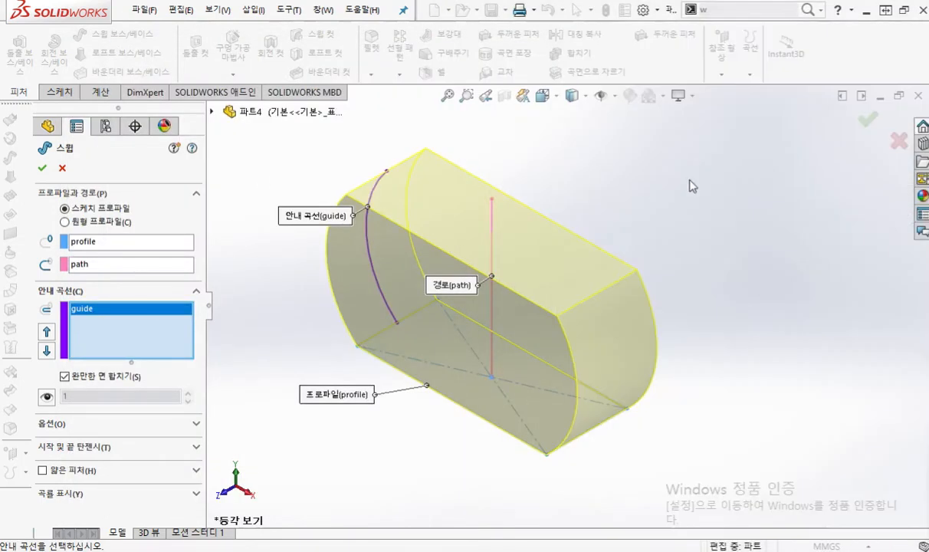
# Accept the open sweep feature and close the part without saving it
pyautogui.click(865, 120)
pyautogui.click(918, 96)
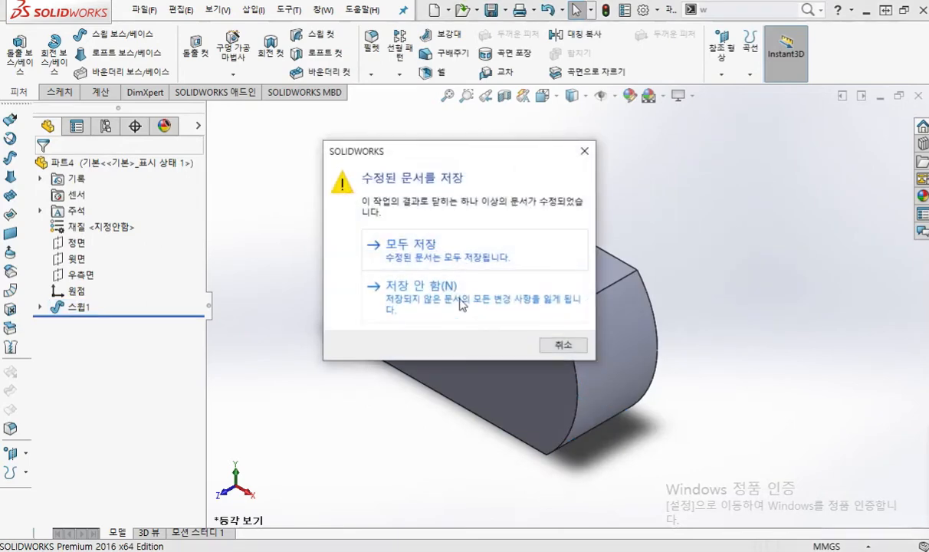
pyautogui.click(435, 285)
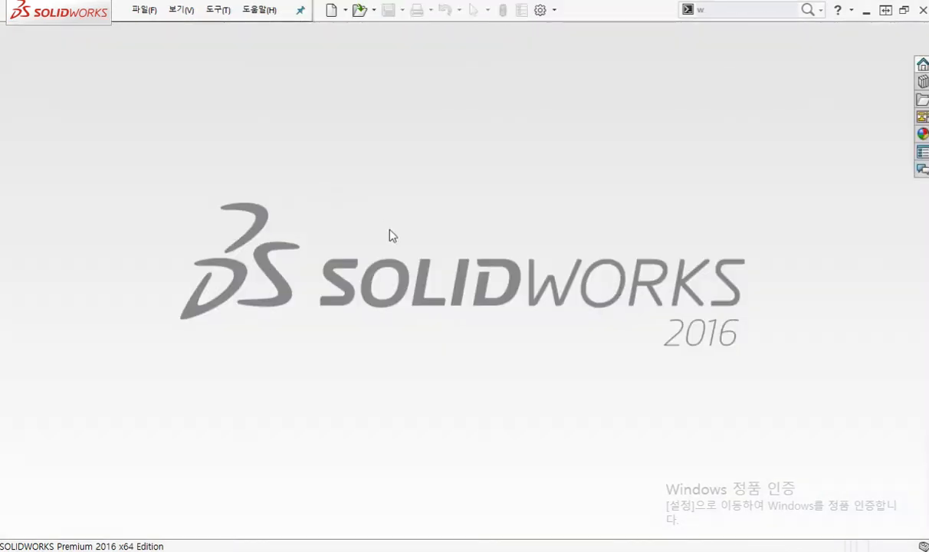
# Create a new part document and start a sketch on the front plane (정면)
pyautogui.hotkey('ctrl', 'n')
pyautogui.press('Return')
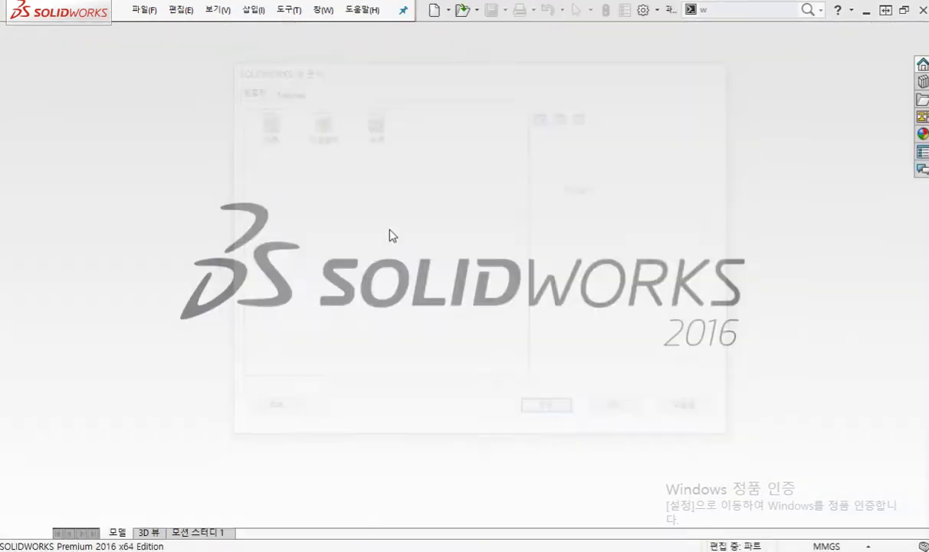
pyautogui.click(76, 244)
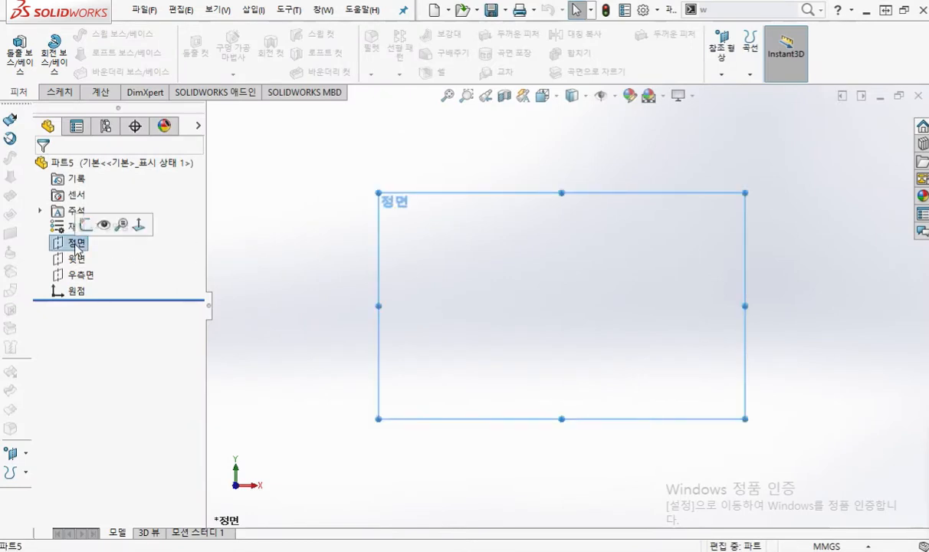
pyautogui.click(86, 224)
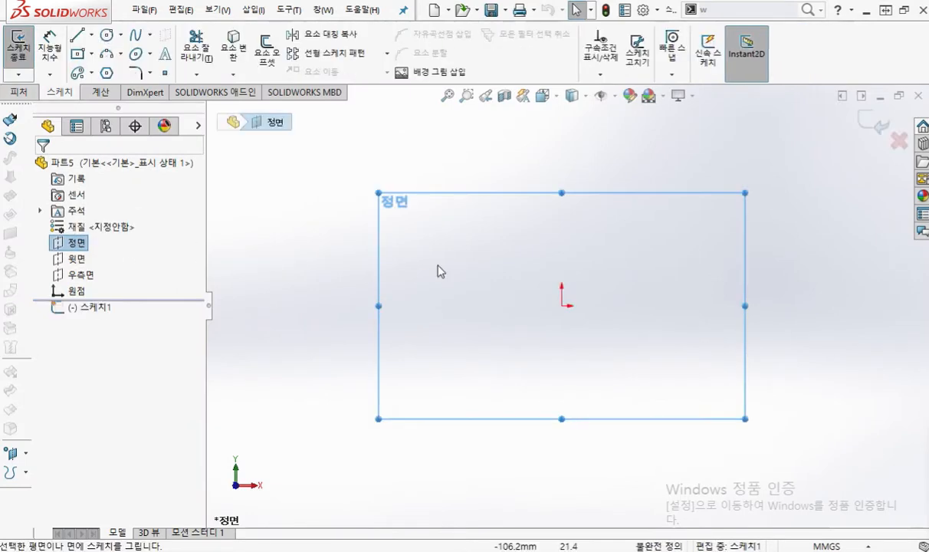
pyautogui.click(611, 246)
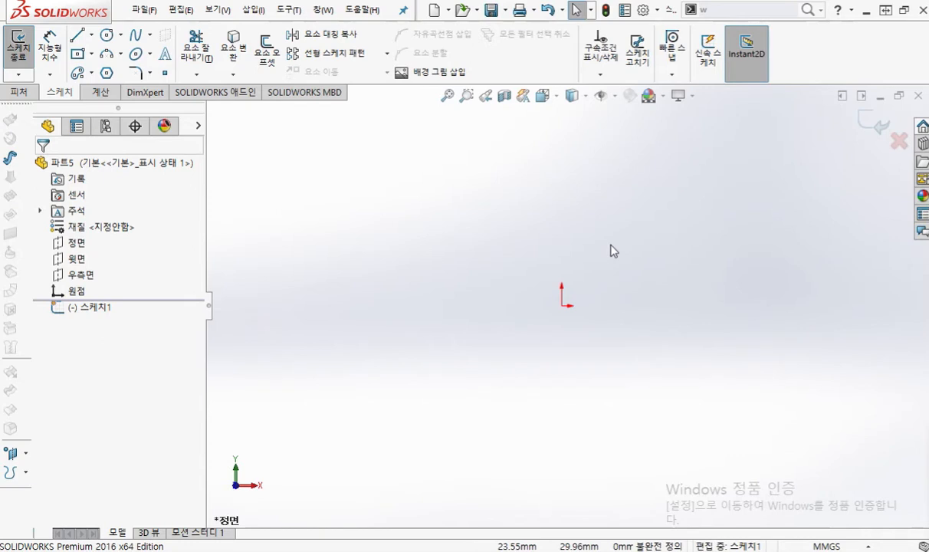
# Sketch a horizontal centerline about 253 mm long above the origin
pyautogui.click(91, 36)
pyautogui.click(96, 66)
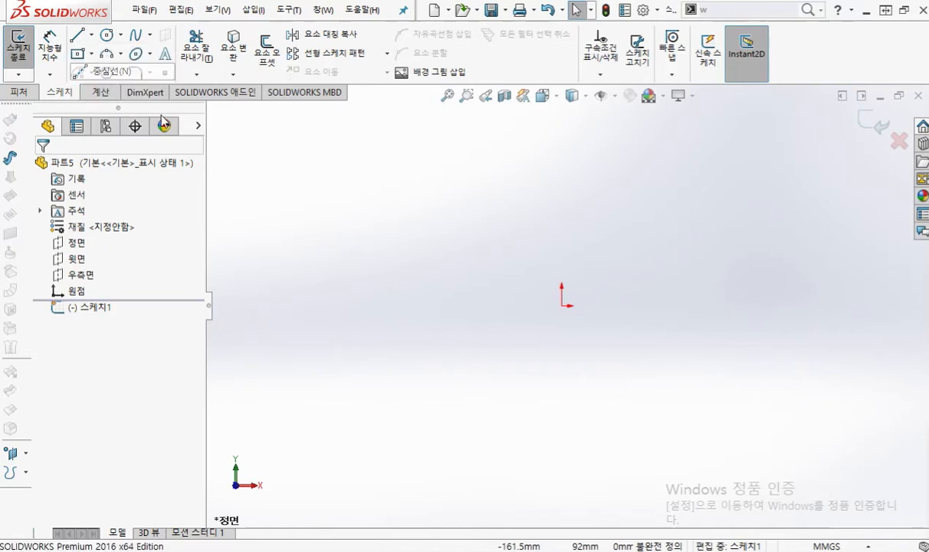
pyautogui.click(303, 232)
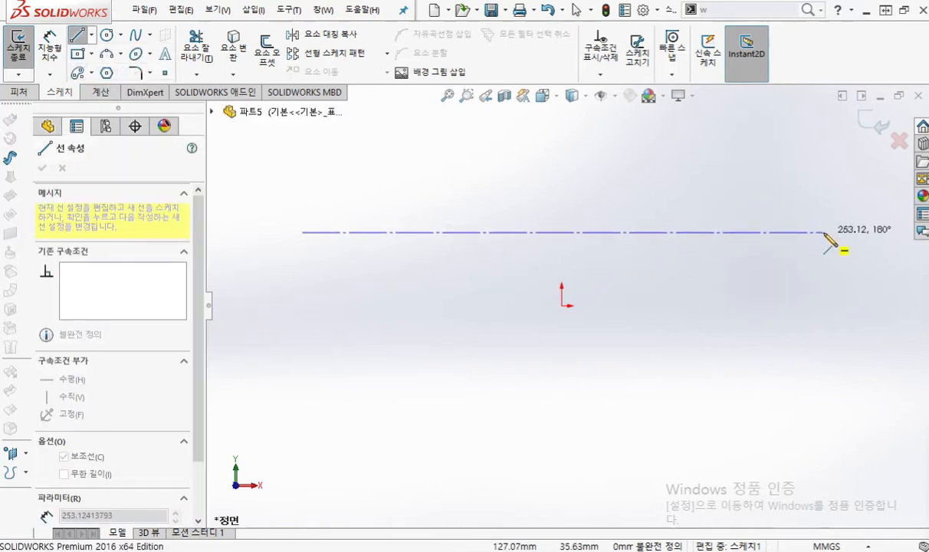
pyautogui.click(824, 231)
pyautogui.rightClick(686, 198)
pyautogui.click(701, 207)
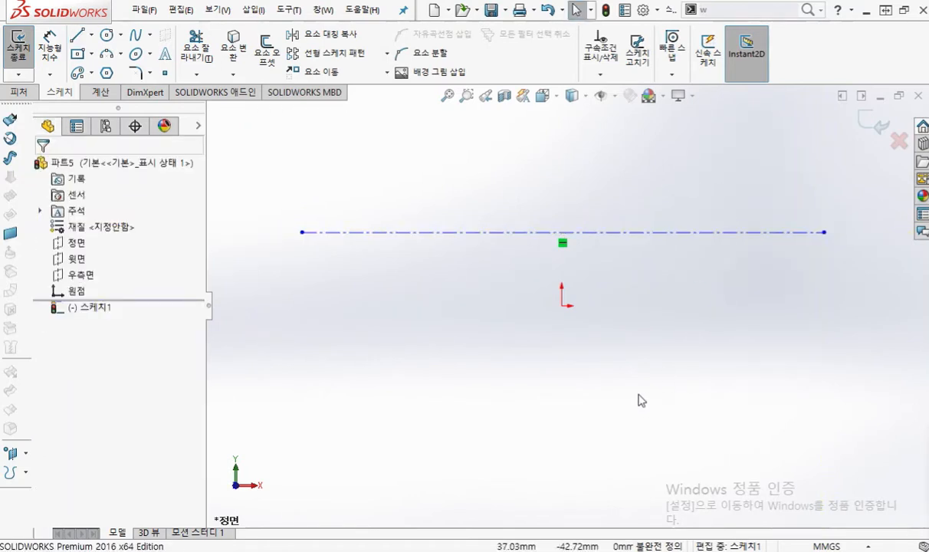
# Add a coincident relation between the centerline and the sketch origin
pyautogui.click(563, 306)
pyautogui.keyDown('ctrl'); pyautogui.click(508, 233); pyautogui.keyUp('ctrl')
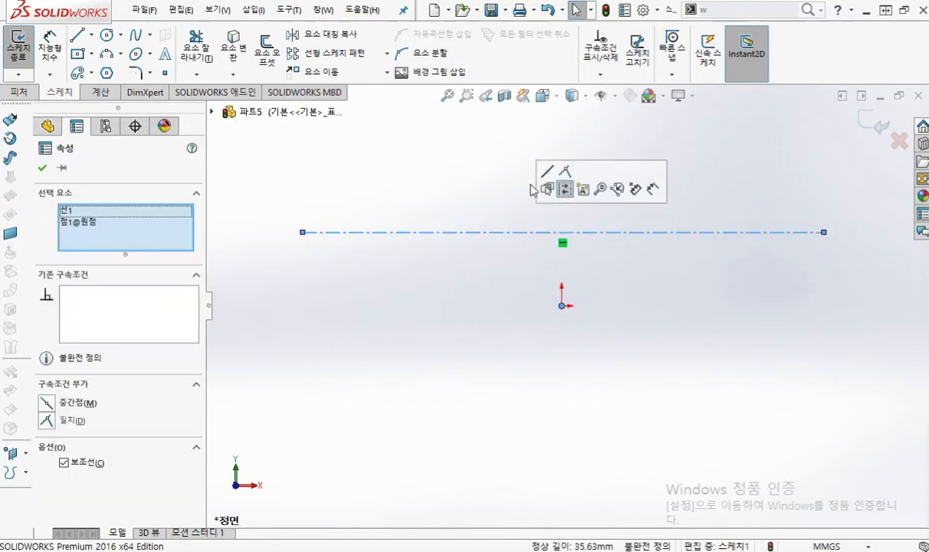
pyautogui.click(565, 172)
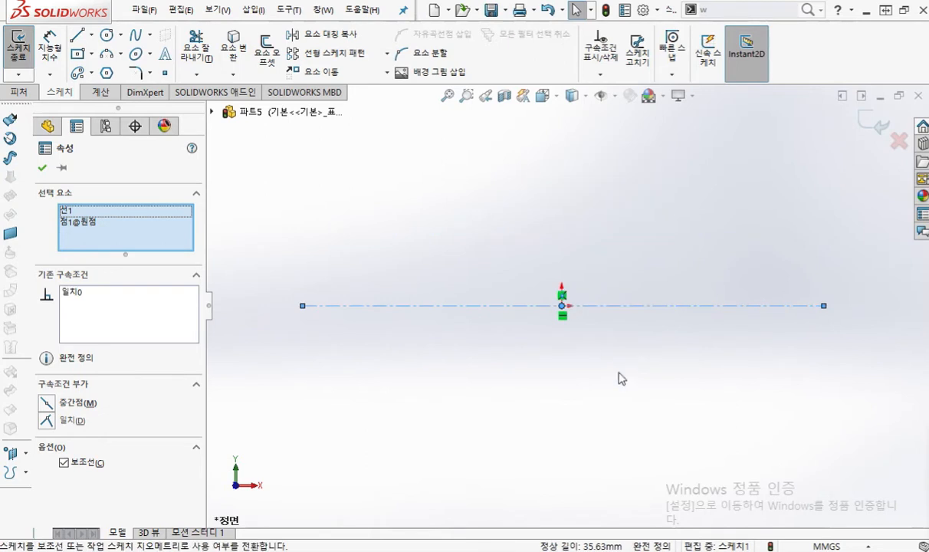
pyautogui.press('Escape')
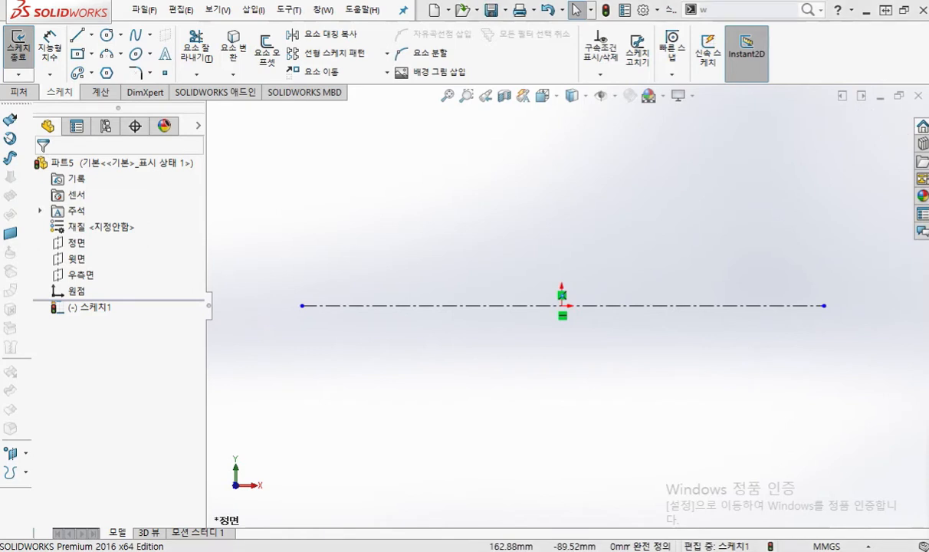
# Switch to AutoCAD and close the duplicate, unmodified copy of the 부분단면도 ex drawing
pyautogui.hotkey('alt', 'Tab')
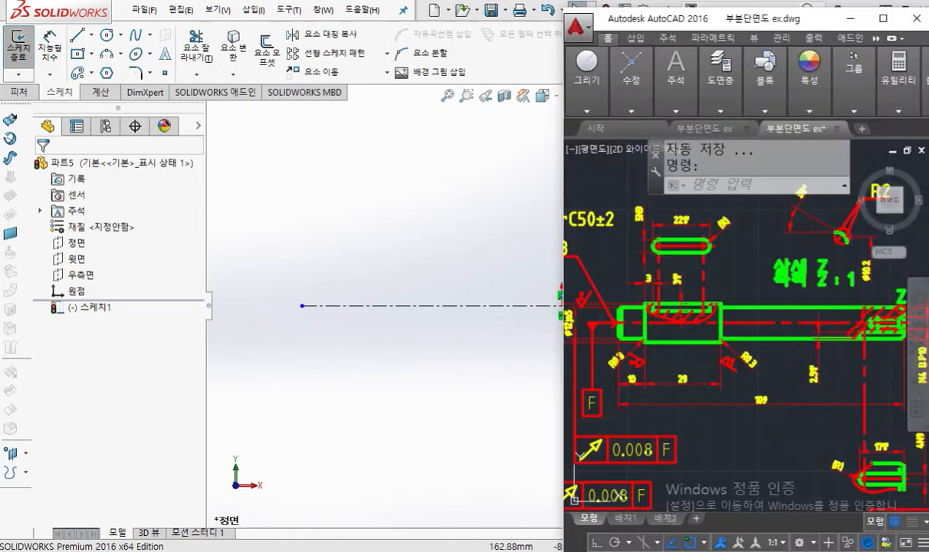
pyautogui.click(747, 129)
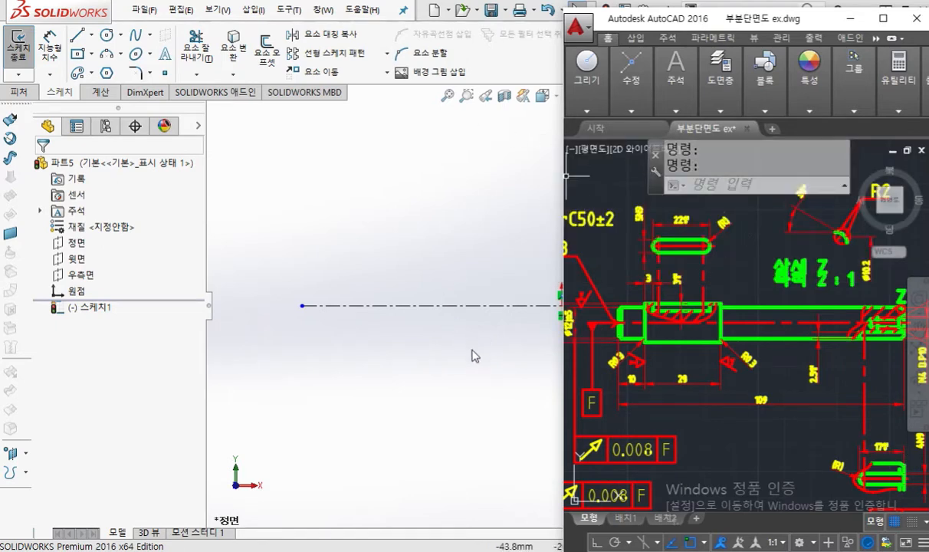
# Mark a vertical line at the collar's left shoulder and arrows both ways along the shaft axis, and clear the pen marks
pyautogui.press('F9')
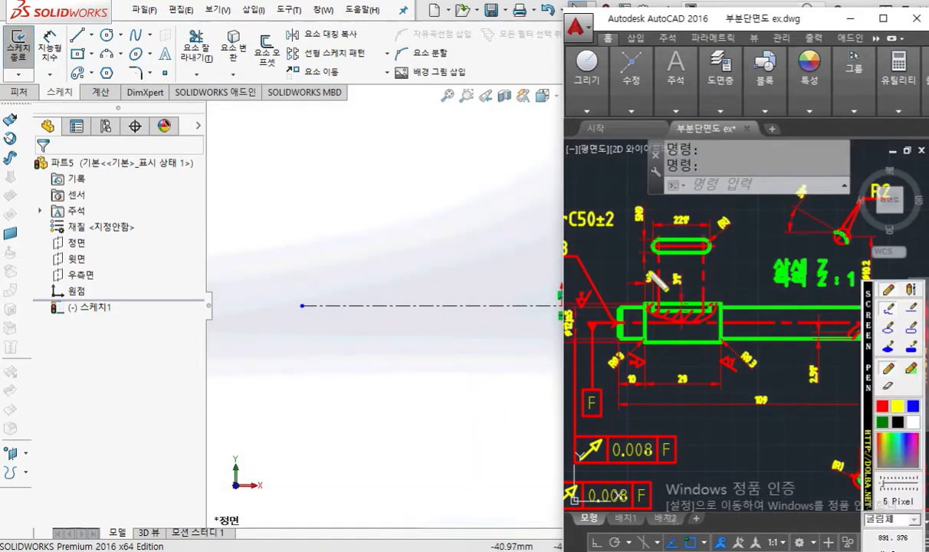
pyautogui.moveTo(648, 267); pyautogui.dragTo(649, 436)
pyautogui.moveTo(645, 324)
pyautogui.mouseDown()
pyautogui.moveTo(596, 325)
pyautogui.moveTo(614, 338)
pyautogui.moveTo(860, 324)
pyautogui.mouseUp()
pyautogui.moveTo(801, 310)
pyautogui.mouseDown()
pyautogui.moveTo(846, 325)
pyautogui.moveTo(824, 351)
pyautogui.mouseUp()
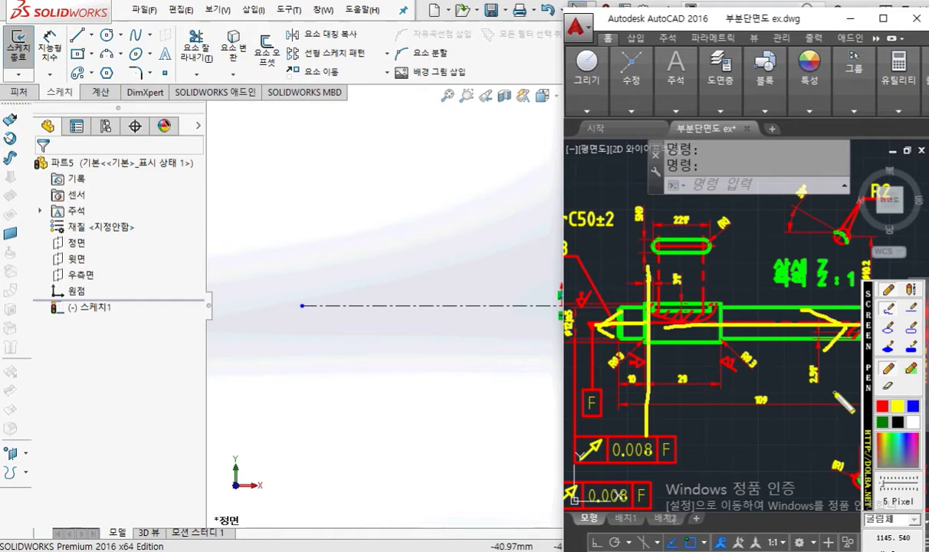
pyautogui.press('Escape')
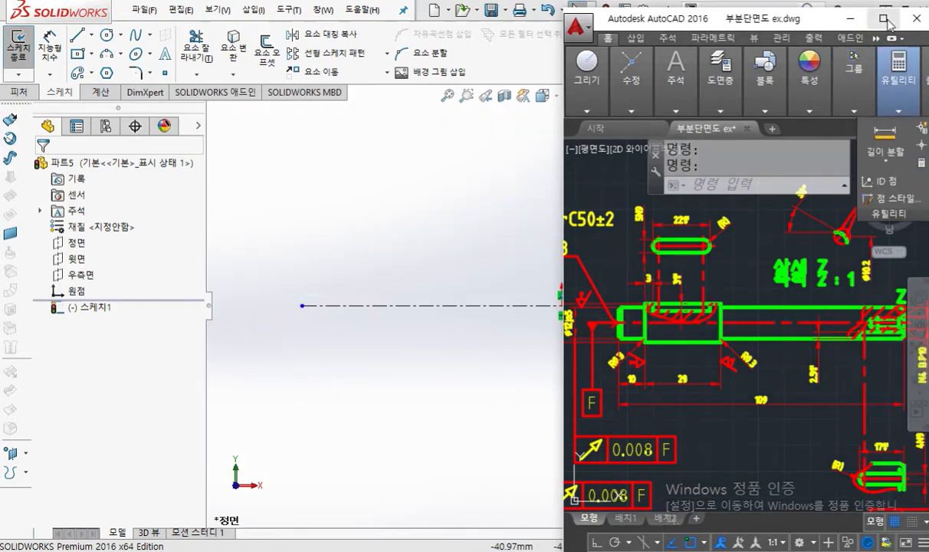
# Maximize the AutoCAD window, mark white axes crossing at the collar's left shoulder as an origin candidate, and clear the marks
pyautogui.doubleClick(830, 17)
pyautogui.press('F2')
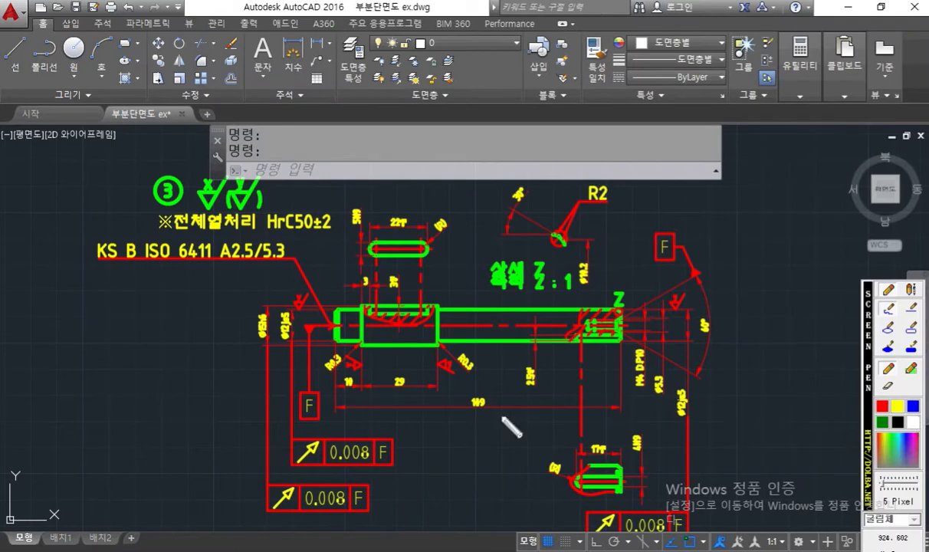
pyautogui.moveTo(361, 179); pyautogui.dragTo(364, 418)
pyautogui.moveTo(270, 327); pyautogui.dragTo(610, 326)
pyautogui.moveTo(376, 317)
pyautogui.mouseDown()
pyautogui.moveTo(351, 325)
pyautogui.moveTo(372, 339)
pyautogui.mouseUp()
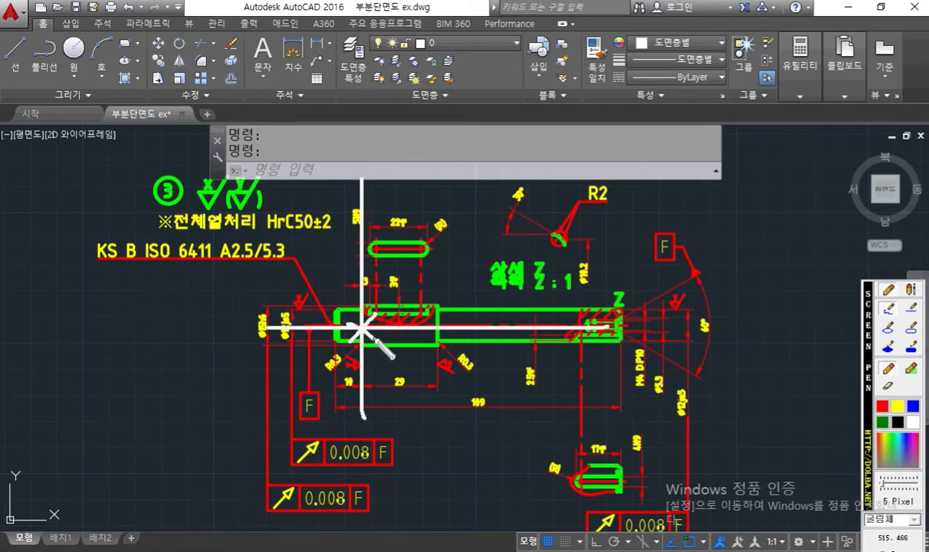
pyautogui.press('Escape')
# Mark white axes crossing at the collar's right shoulder as an origin candidate, and clear the pen marks
pyautogui.press('F9')
pyautogui.moveTo(448, 197); pyautogui.dragTo(440, 420)
pyautogui.moveTo(305, 331); pyautogui.dragTo(644, 326)
pyautogui.moveTo(454, 318)
pyautogui.mouseDown()
pyautogui.moveTo(425, 340)
pyautogui.moveTo(458, 336)
pyautogui.mouseUp()
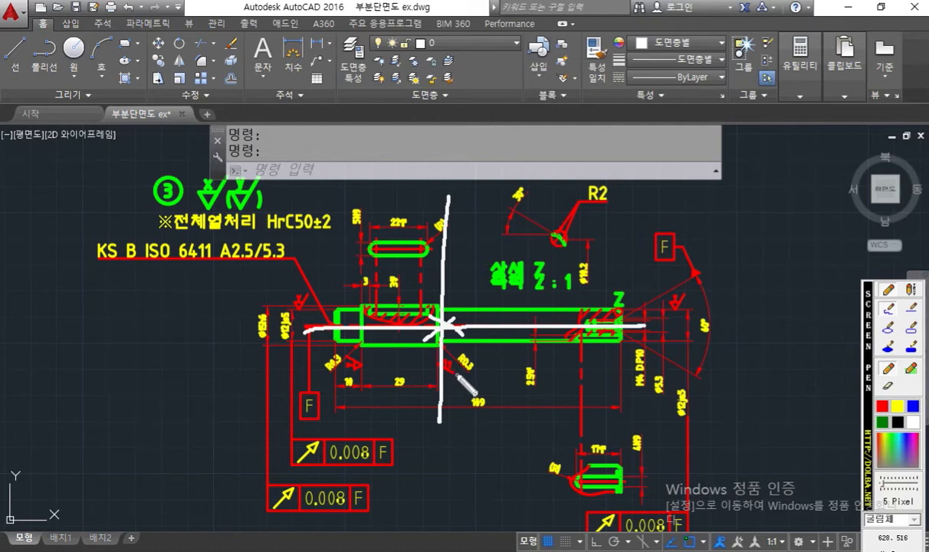
pyautogui.press('Escape')
# Mark white axes crossing at the shaft's left end face as an origin candidate
pyautogui.press('F2')
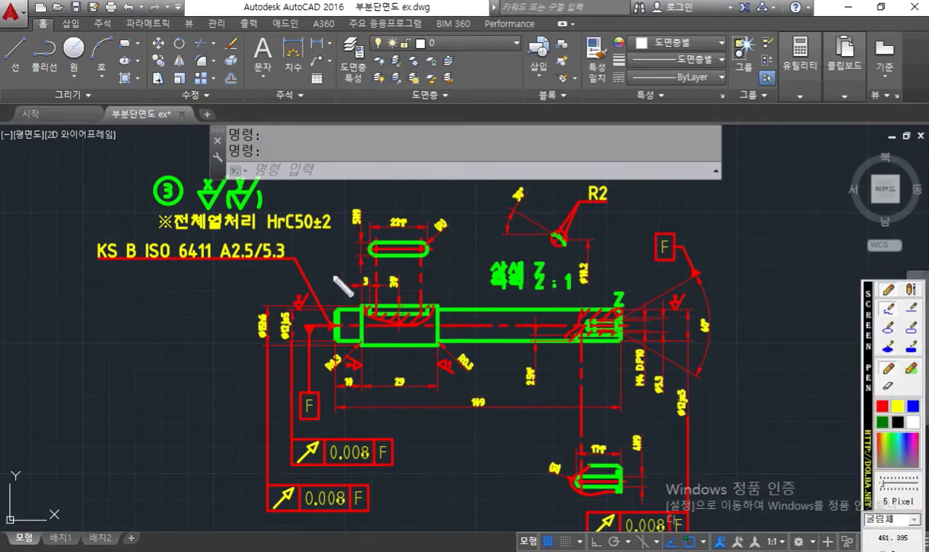
pyautogui.moveTo(333, 259); pyautogui.dragTo(332, 368)
pyautogui.moveTo(284, 326); pyautogui.dragTo(520, 328)
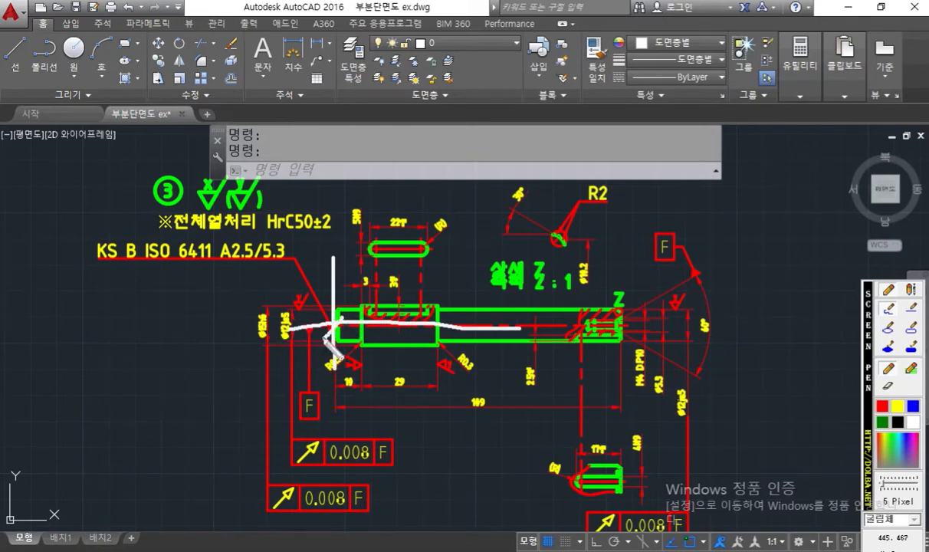
pyautogui.moveTo(322, 319); pyautogui.dragTo(349, 343)
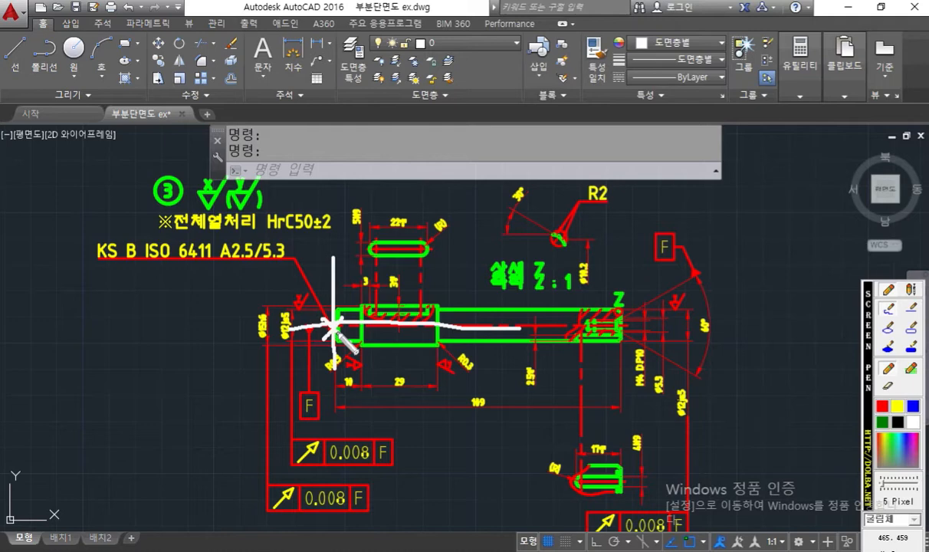
# Clear the pen marks, restore the AutoCAD window to its smaller size, and arrange the SOLIDWORKS window beside it
pyautogui.press('Escape')
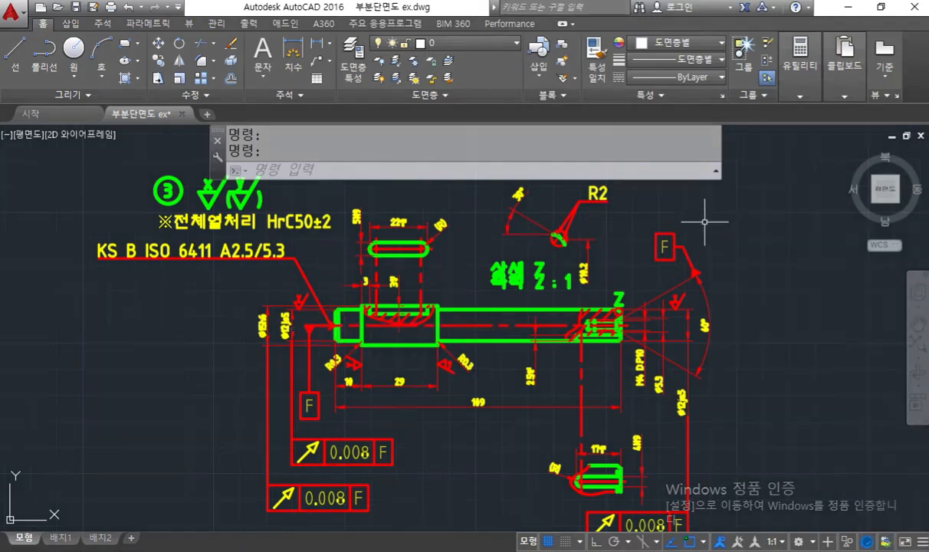
pyautogui.click(880, 8)
pyautogui.scroll(4, 705, 329)
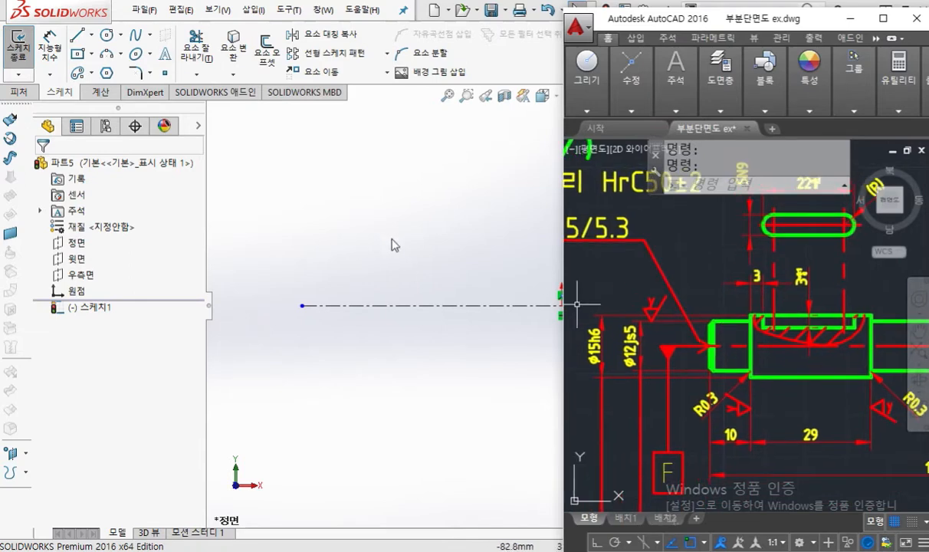
pyautogui.click(407, 245)
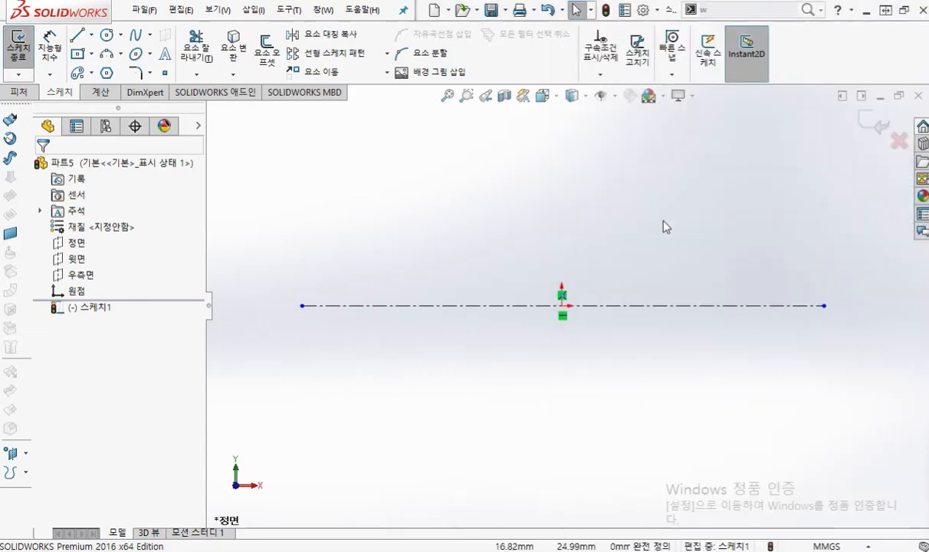
pyautogui.click(885, 10)
# Sketch a vertical line about 35 mm long up from the origin, followed by a horizontal line about 36 mm long away from the origin
pyautogui.keyDown('ctrl'); pyautogui.moveTo(432, 285); pyautogui.dragTo(326, 273, button='middle'); pyautogui.keyUp('ctrl')
pyautogui.press('l')
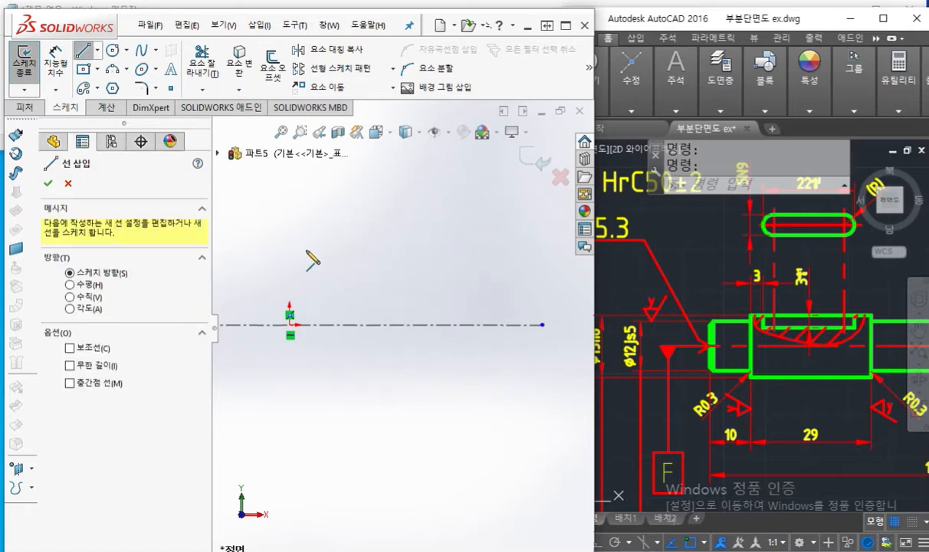
pyautogui.click(290, 323)
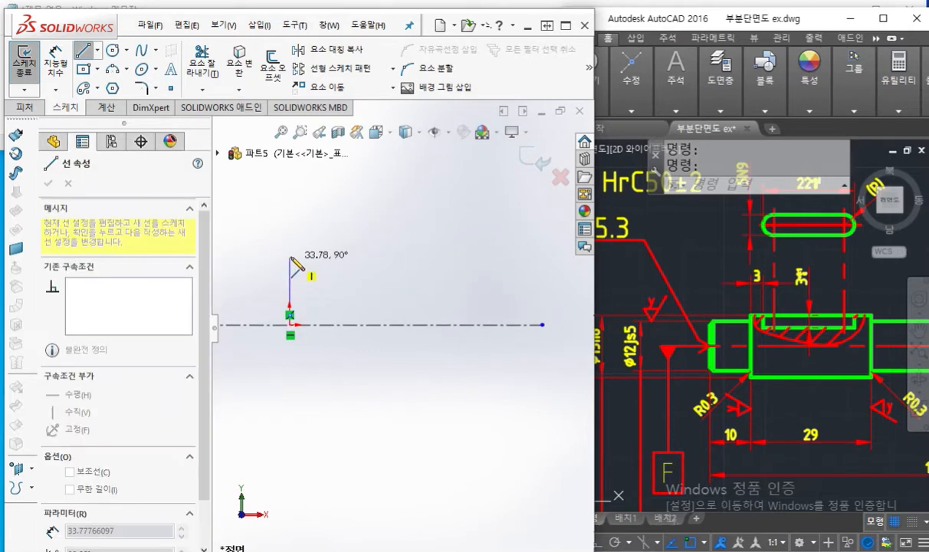
pyautogui.click(290, 255)
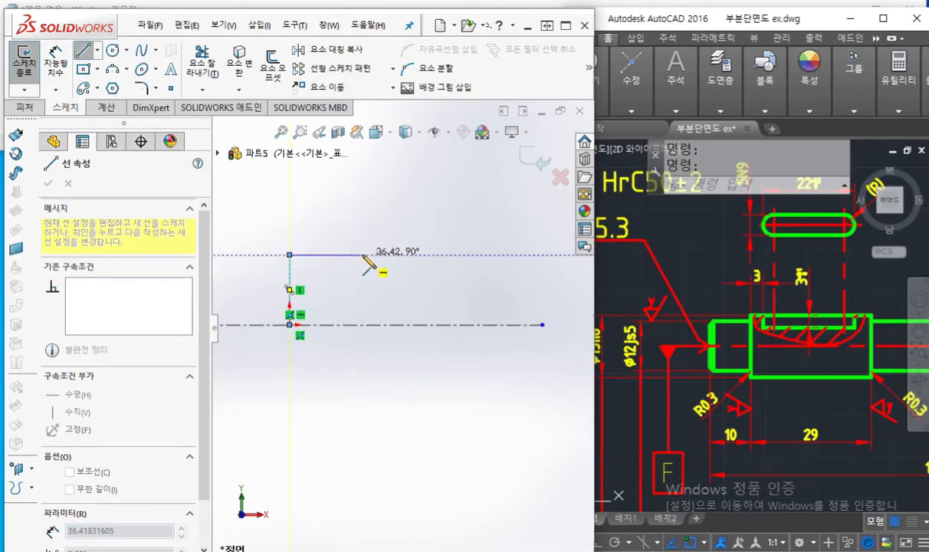
pyautogui.click(363, 255)
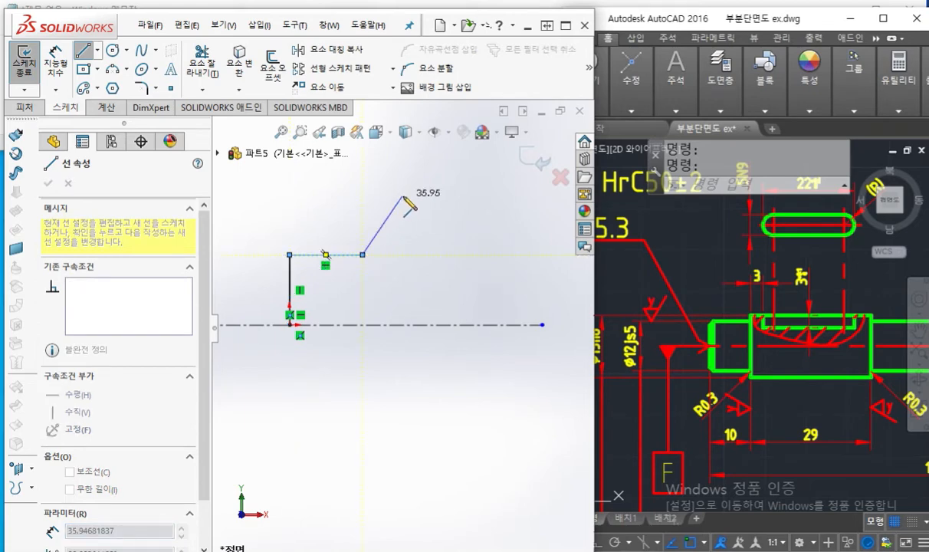
pyautogui.rightClick(405, 197)
pyautogui.click(458, 209)
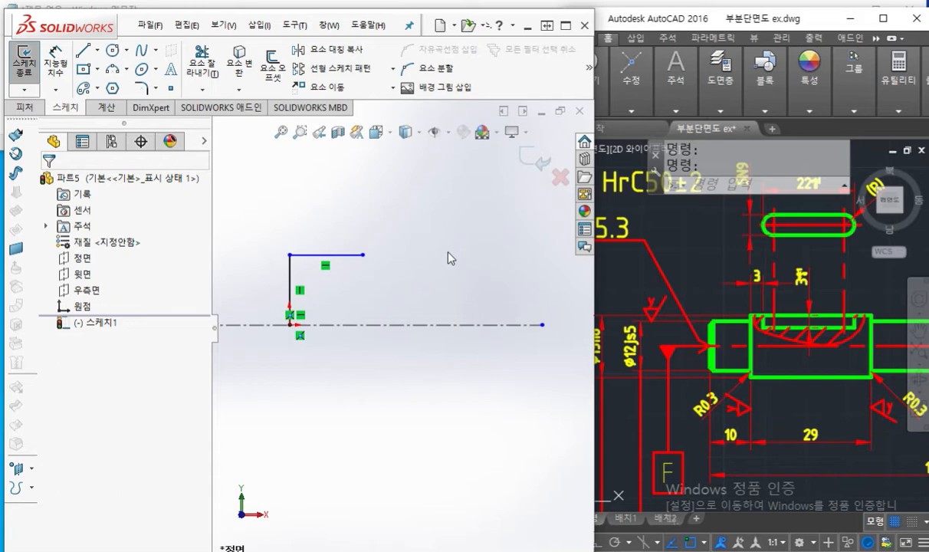
# Sketch the collar step about 55 mm long from the horizontal line's end, then a lower step closing down onto the centerline
pyautogui.press('l')
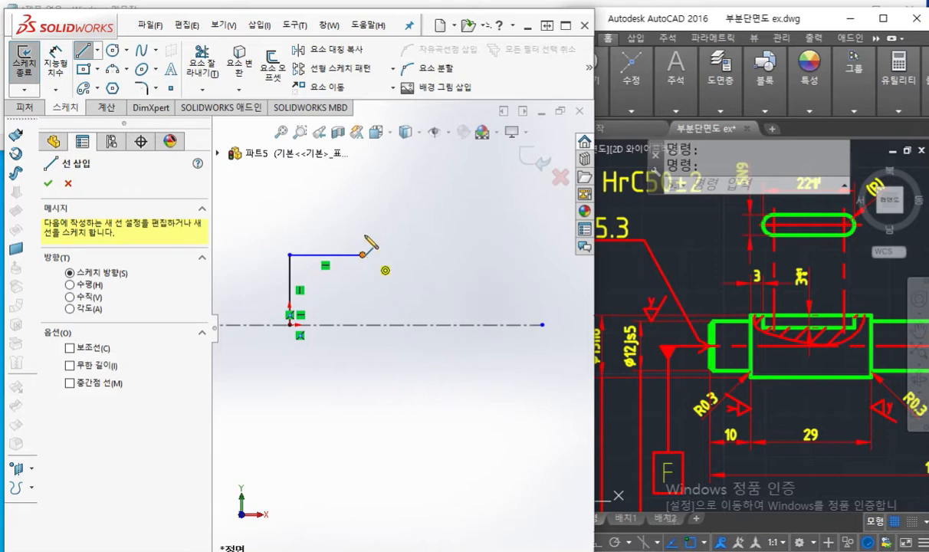
pyautogui.click(363, 254)
pyautogui.click(363, 205)
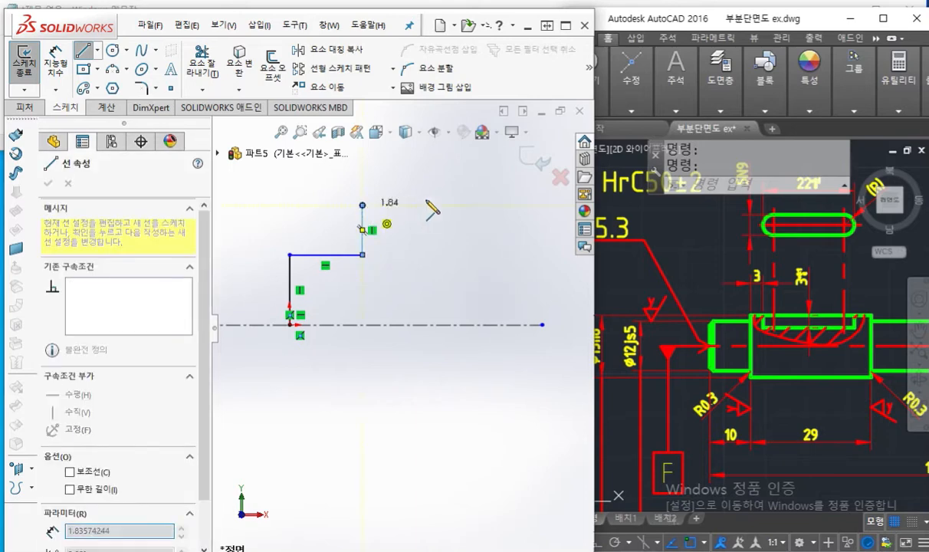
pyautogui.click(471, 289)
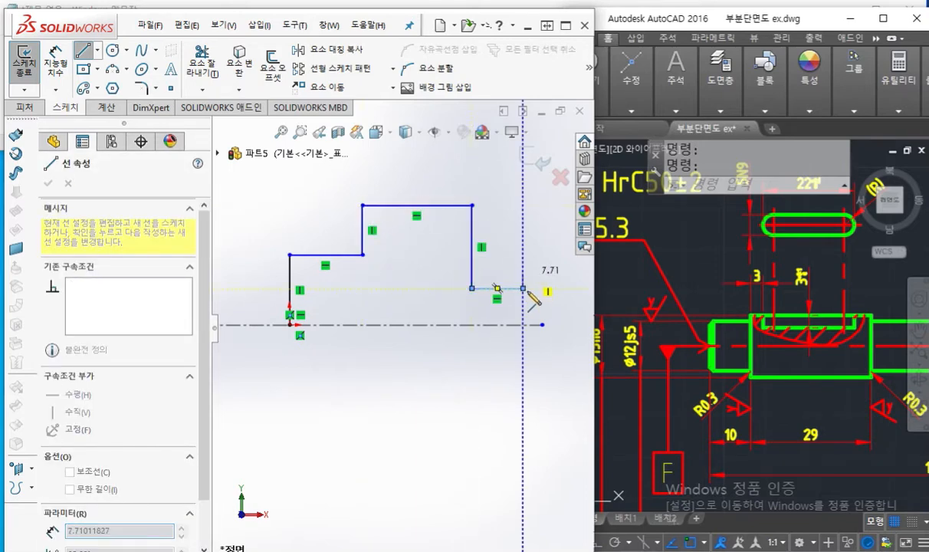
pyautogui.click(523, 324)
# Dimension the collar's top line as a diameter across the centerline
pyautogui.rightClick(447, 242)
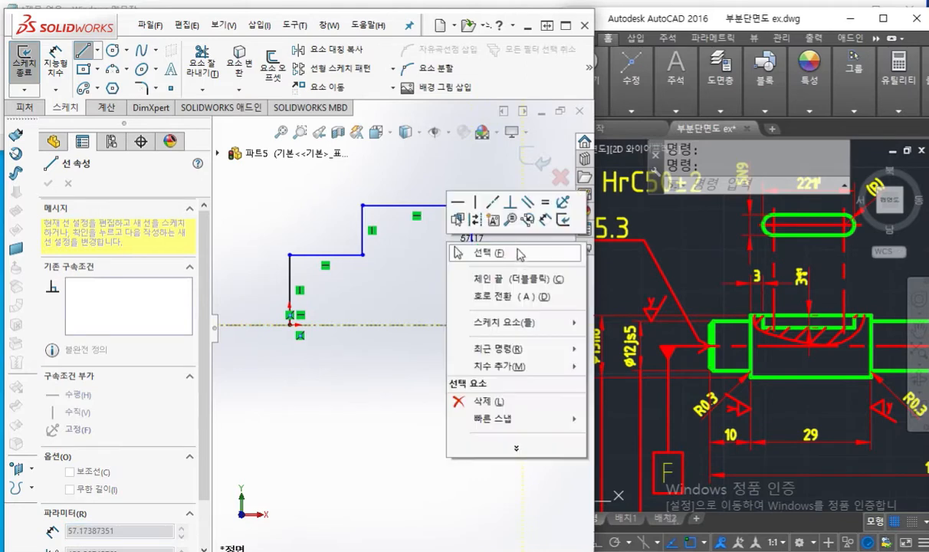
pyautogui.click(547, 221)
pyautogui.click(404, 205)
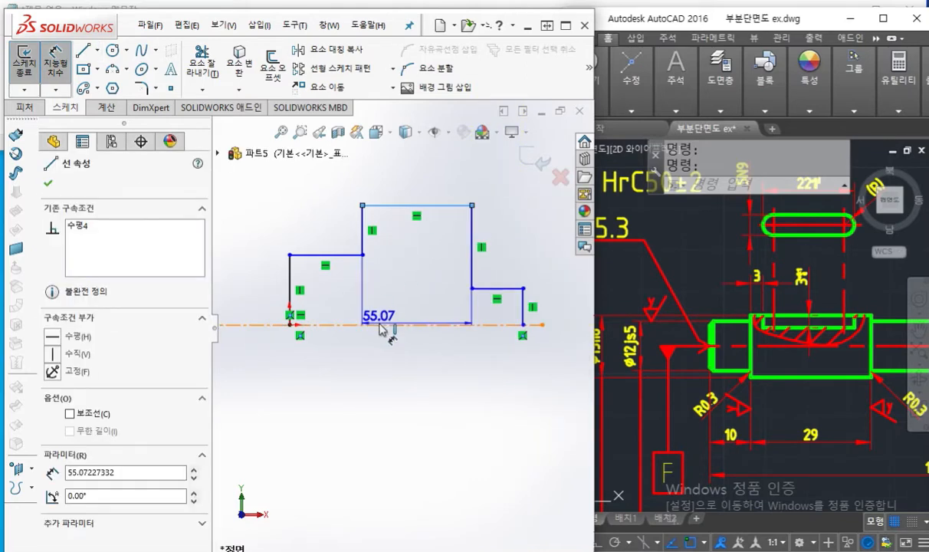
pyautogui.click(381, 328)
pyautogui.click(407, 437)
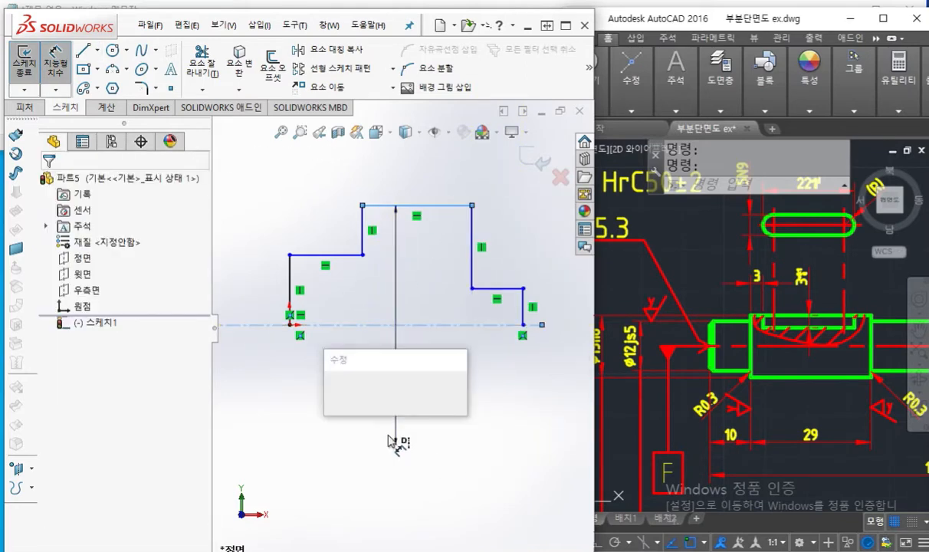
pyautogui.click(335, 392)
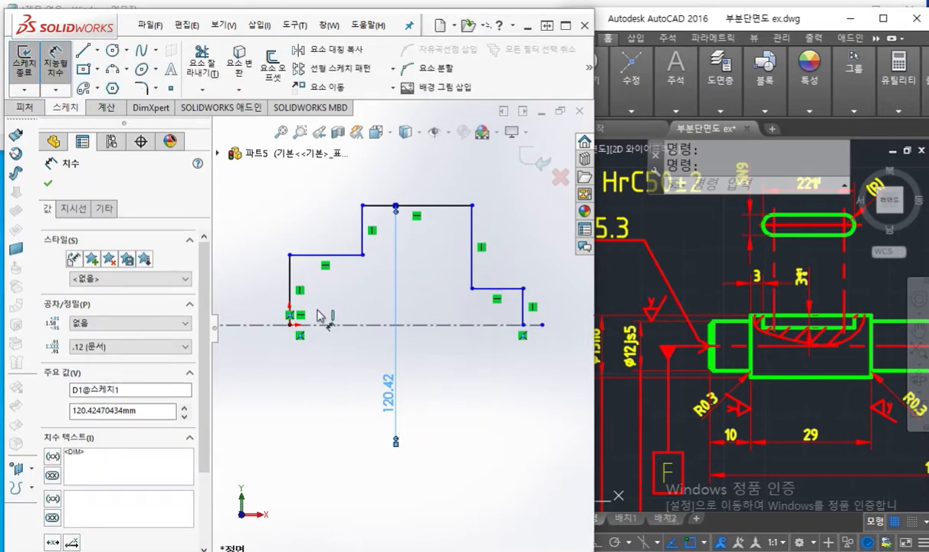
# Dimension the first section's horizontal line across the centerline as a 200 mm diameter
pyautogui.click(321, 254)
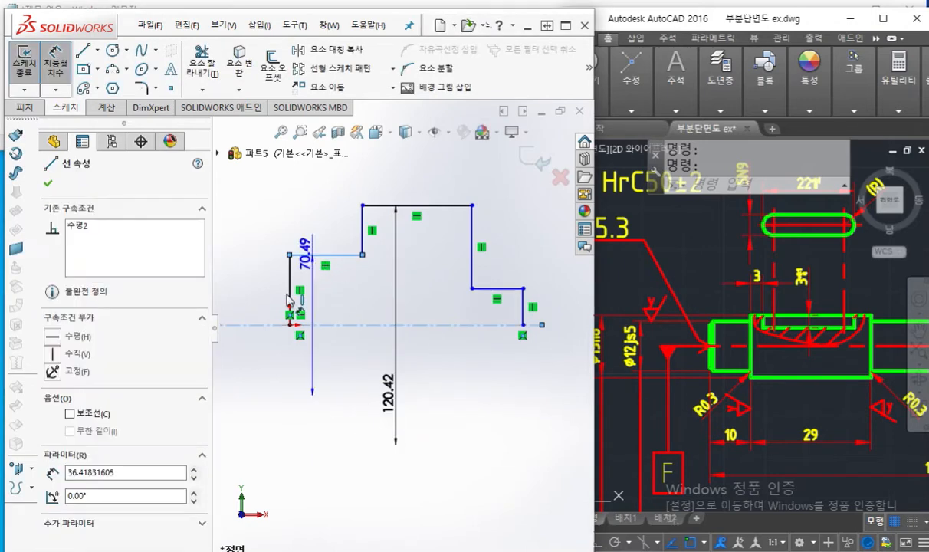
pyautogui.click(267, 358)
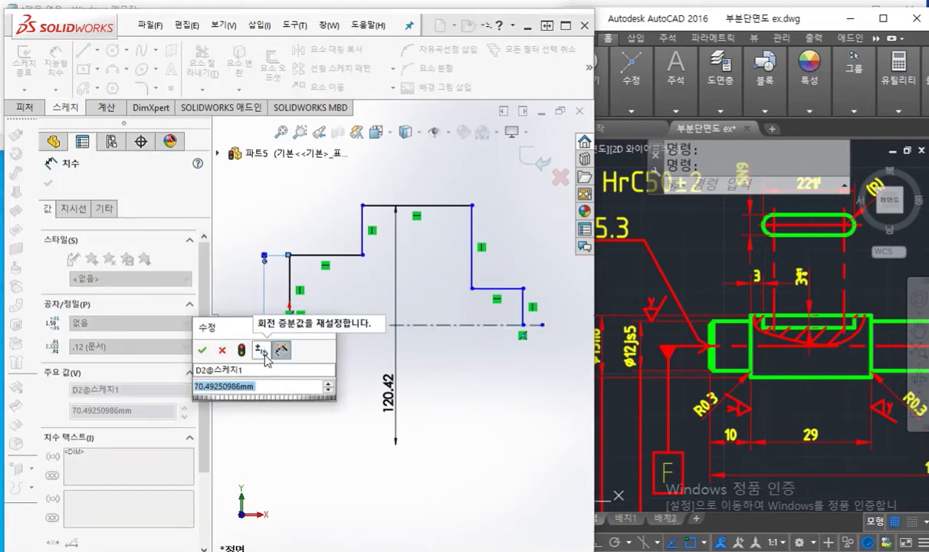
pyautogui.write('200')
pyautogui.press('Return')
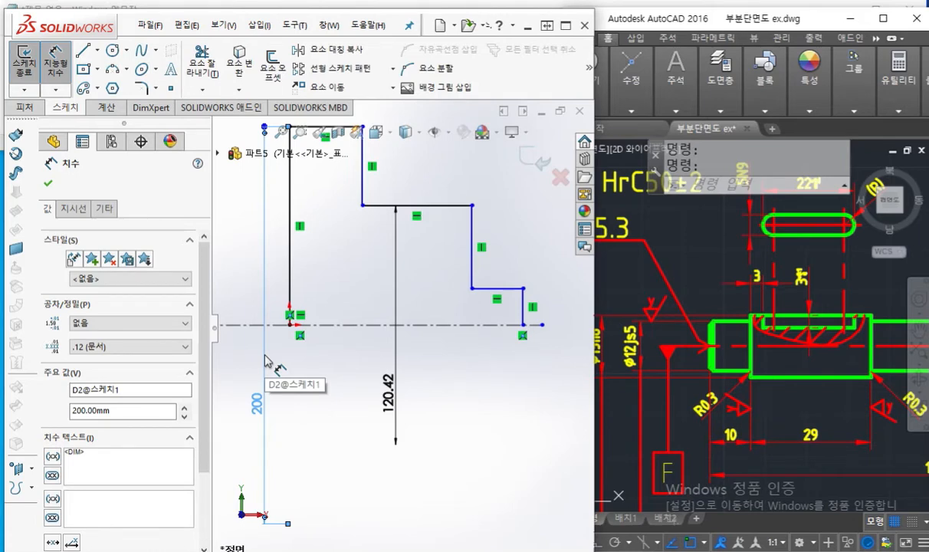
# Undo both diameter dimensions and the collar and end step lines, back to the first vertical and horizontal lines
pyautogui.hotkey('ctrl', 'z')
pyautogui.hotkey('ctrl', 'z')
pyautogui.hotkey('ctrl', 'z')
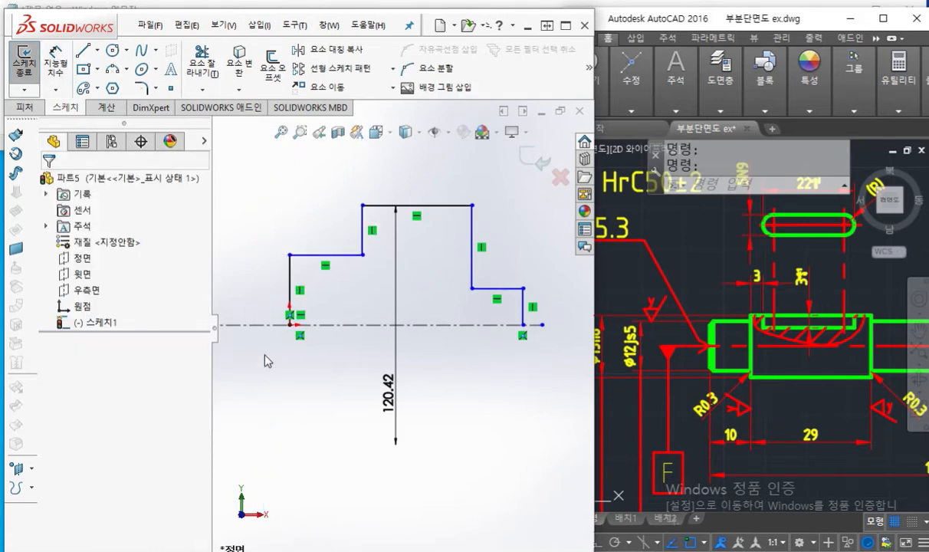
pyautogui.hotkey('ctrl', 'z')
pyautogui.hotkey('ctrl', 'z')
pyautogui.hotkey('ctrl', 'z')
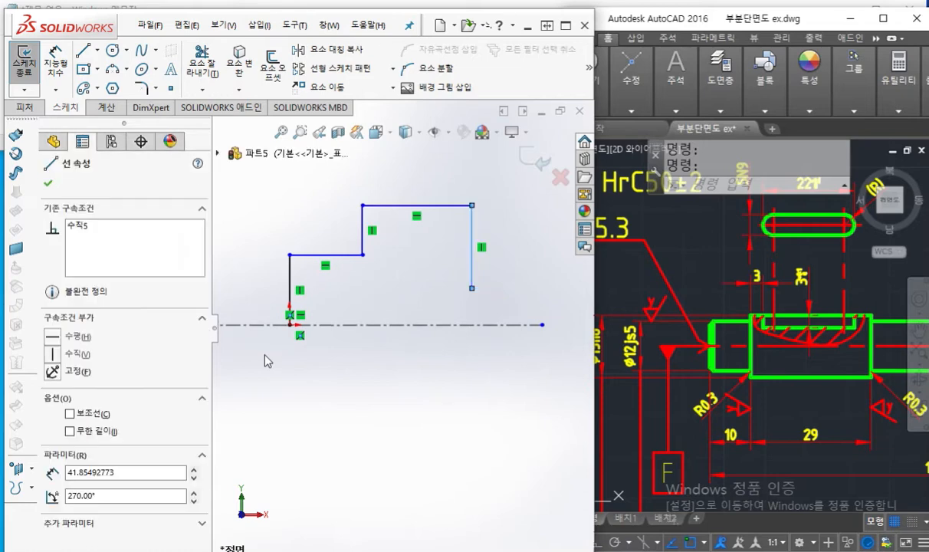
pyautogui.hotkey('ctrl', 'z')
pyautogui.hotkey('ctrl', 'z')
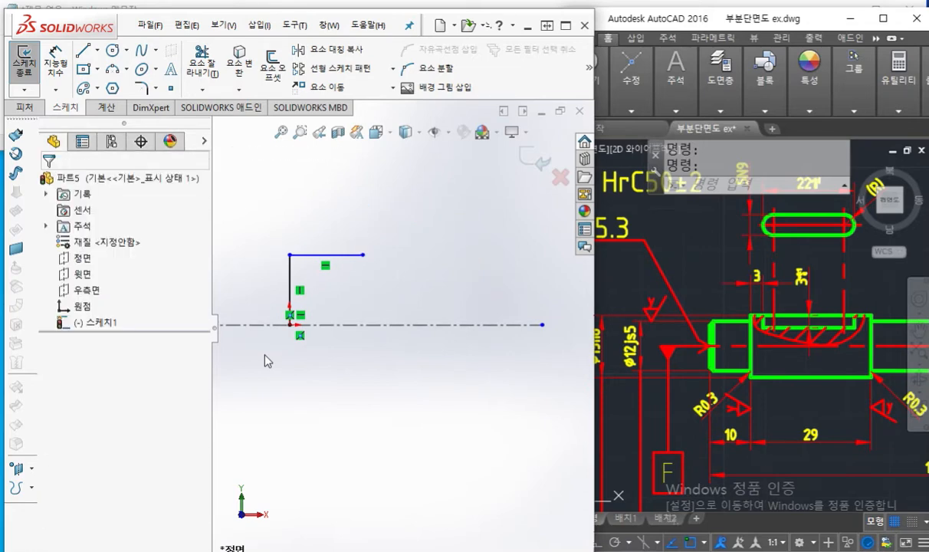
# Trace the upper outline of the shaft's left end and collar in white on the AutoCAD drawing, and clear the pen marks
pyautogui.press('F9')
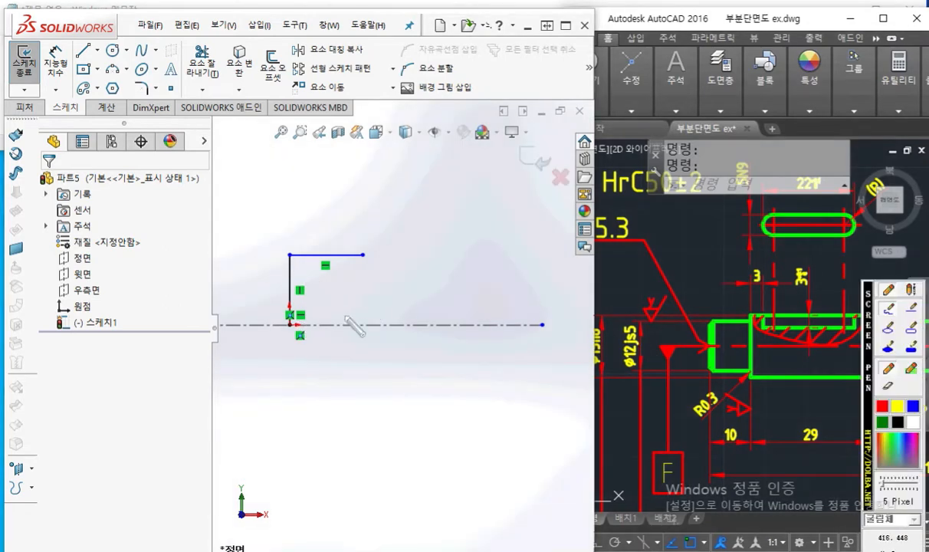
pyautogui.moveTo(707, 341); pyautogui.dragTo(755, 317)
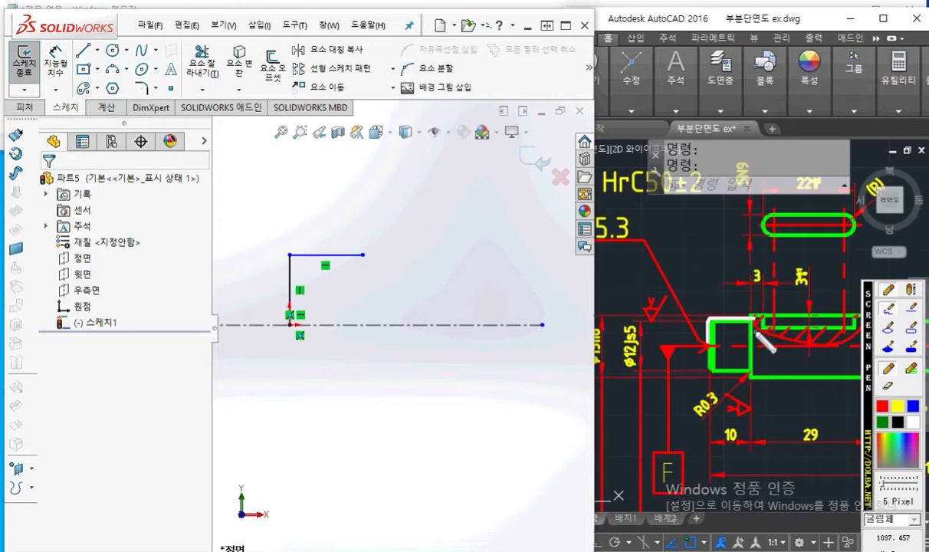
pyautogui.moveTo(749, 314)
pyautogui.mouseDown()
pyautogui.moveTo(805, 301)
pyautogui.moveTo(858, 305)
pyautogui.mouseUp()
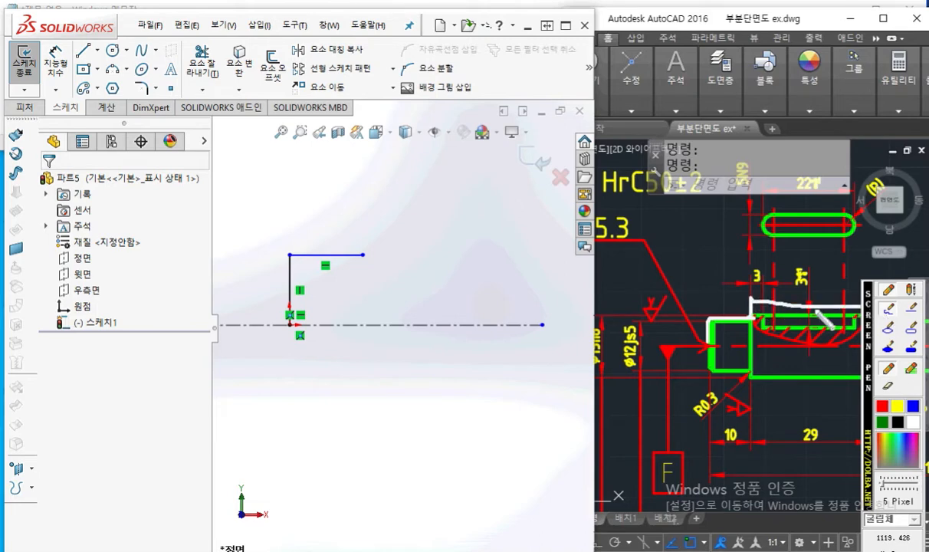
pyautogui.press('Escape')
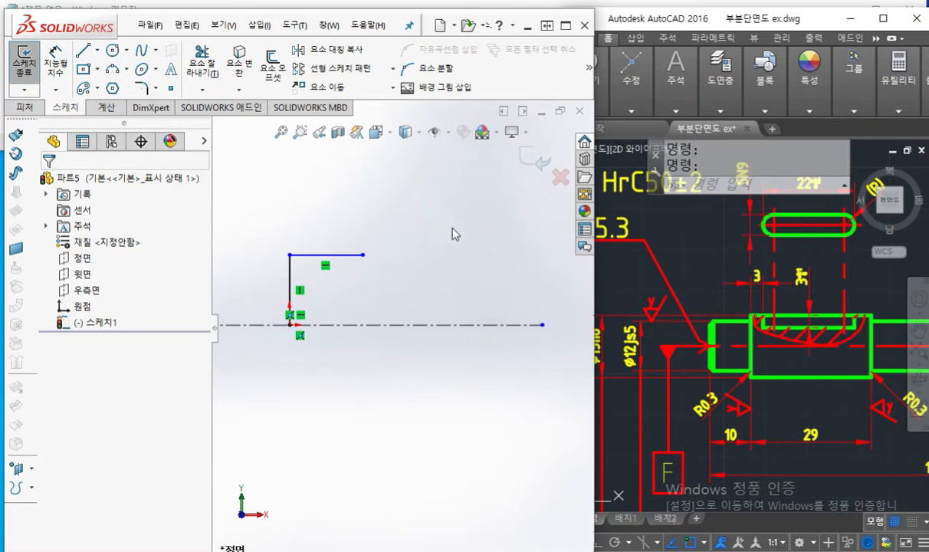
# Start a Smart Dimension between the sketch's horizontal line and the centerline
pyautogui.rightClick(429, 200)
pyautogui.click(469, 212)
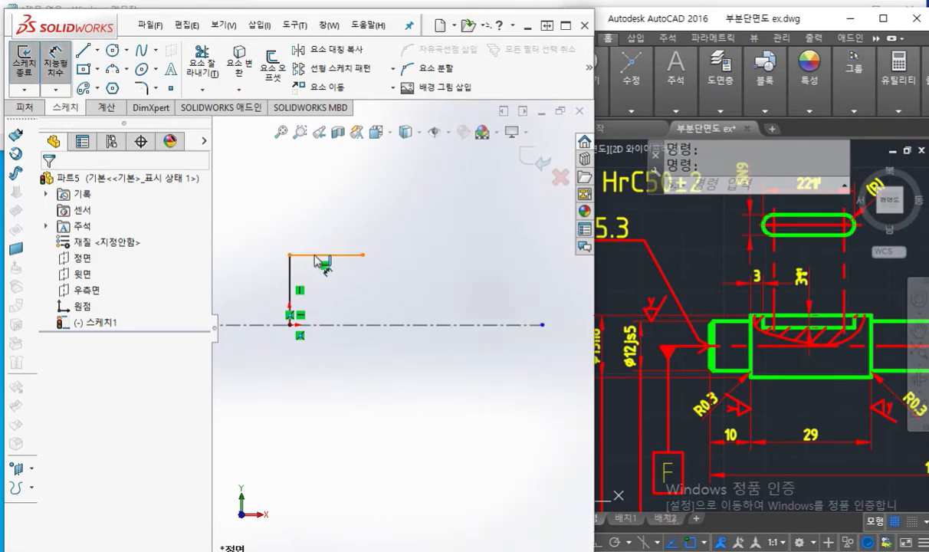
pyautogui.click(320, 256)
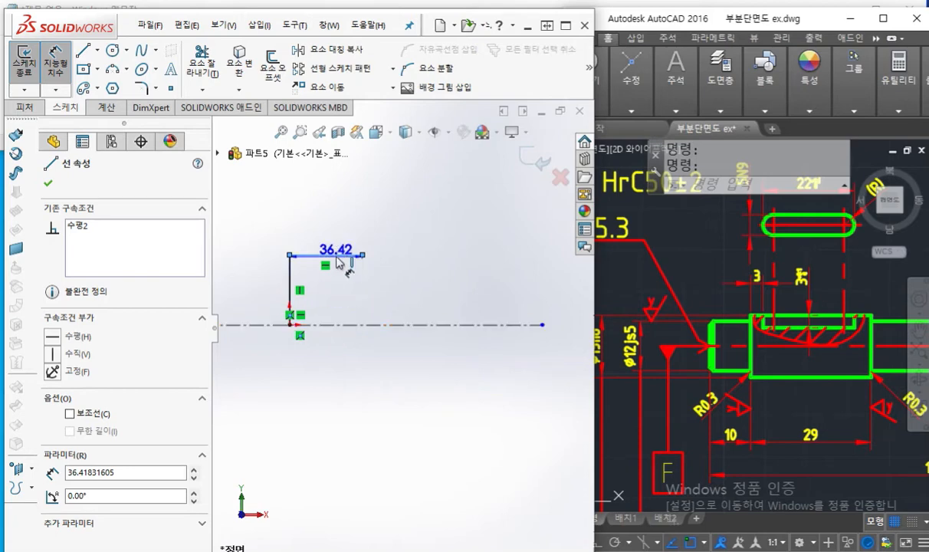
pyautogui.press('Escape')
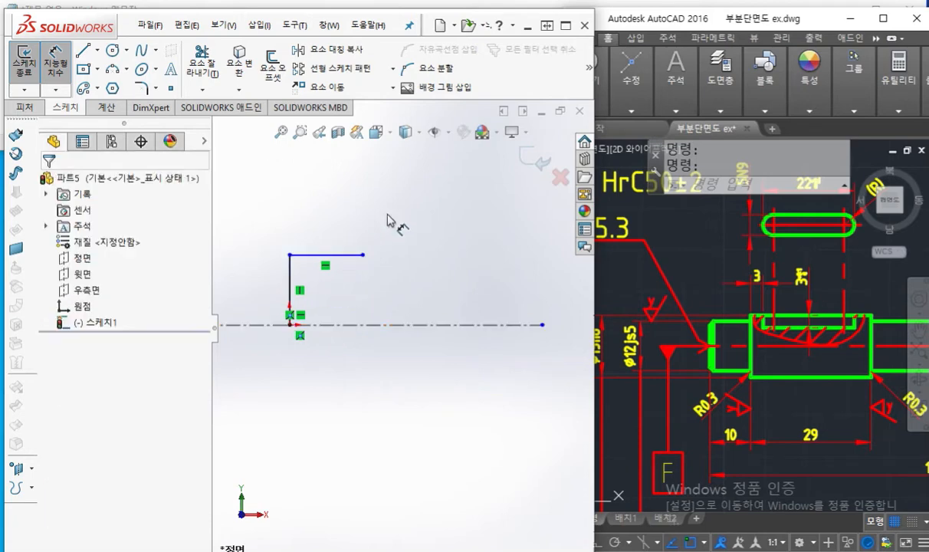
pyautogui.click(338, 255)
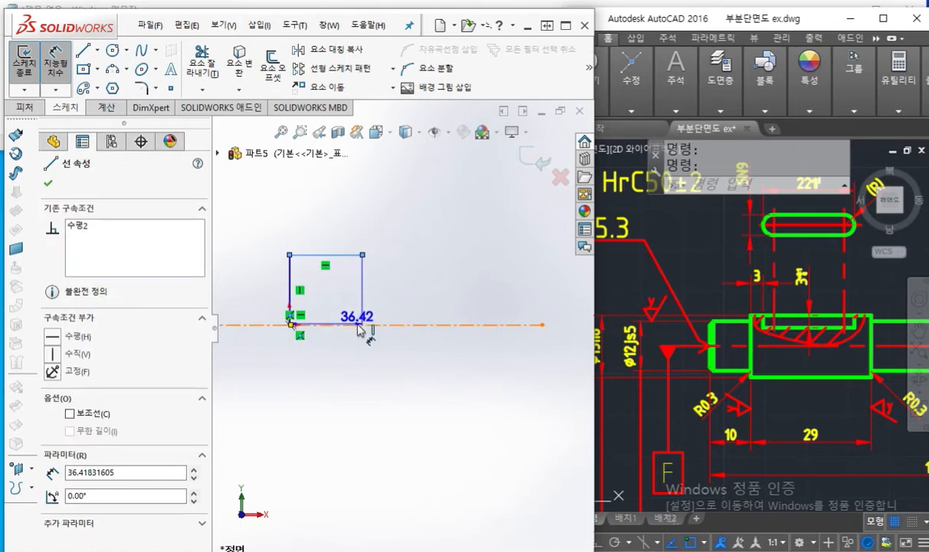
pyautogui.click(358, 325)
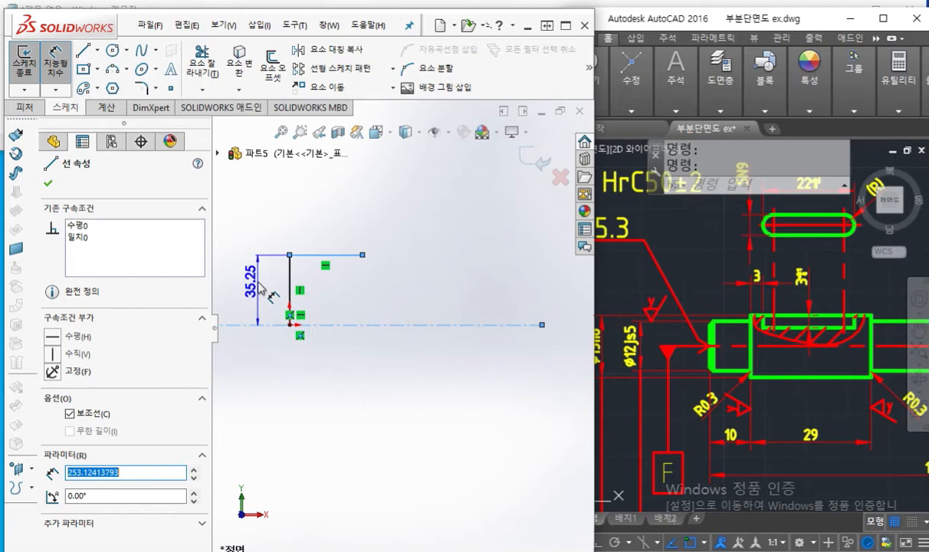
# Circle the φ12js5 dimension in white on the AutoCAD drawing, and clear the pen mark
pyautogui.press('F9')
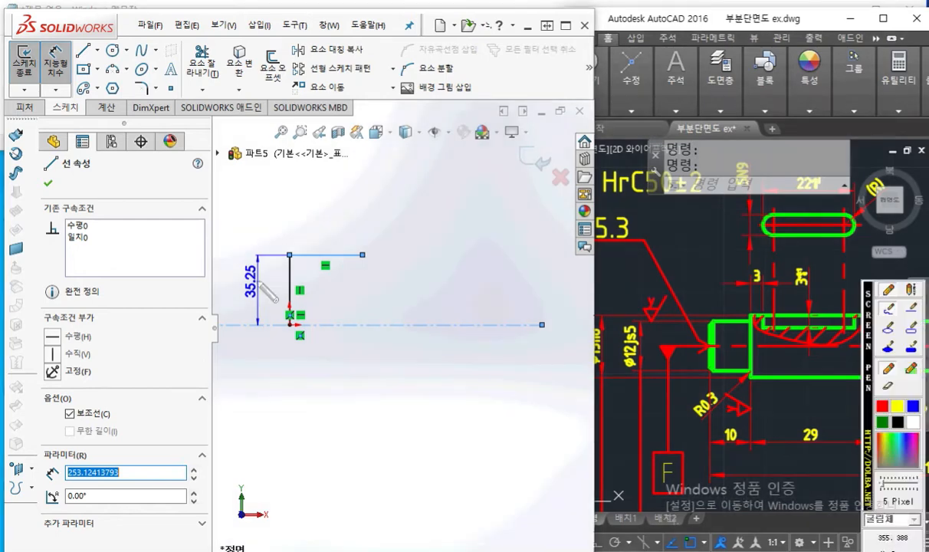
pyautogui.moveTo(664, 351)
pyautogui.mouseDown()
pyautogui.moveTo(617, 363)
pyautogui.moveTo(623, 318)
pyautogui.moveTo(651, 371)
pyautogui.mouseUp()
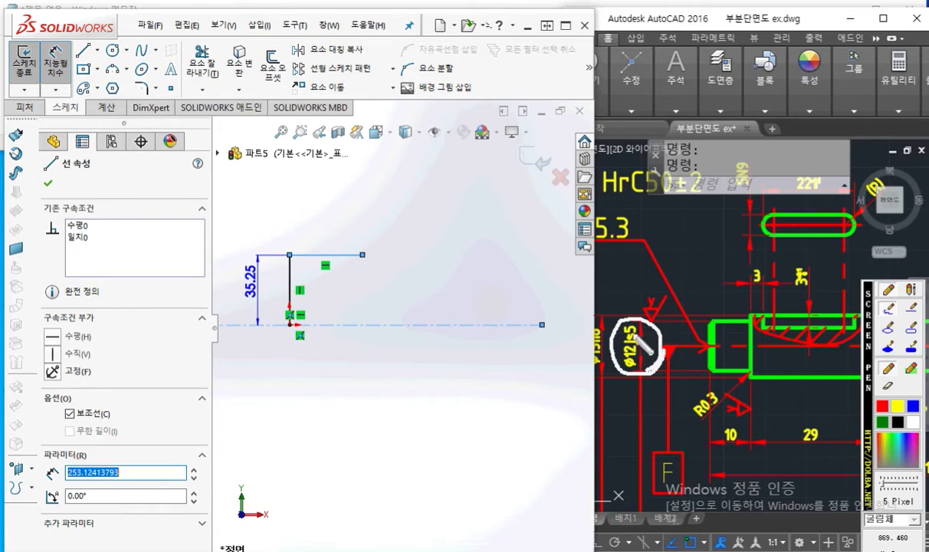
pyautogui.press('Escape')
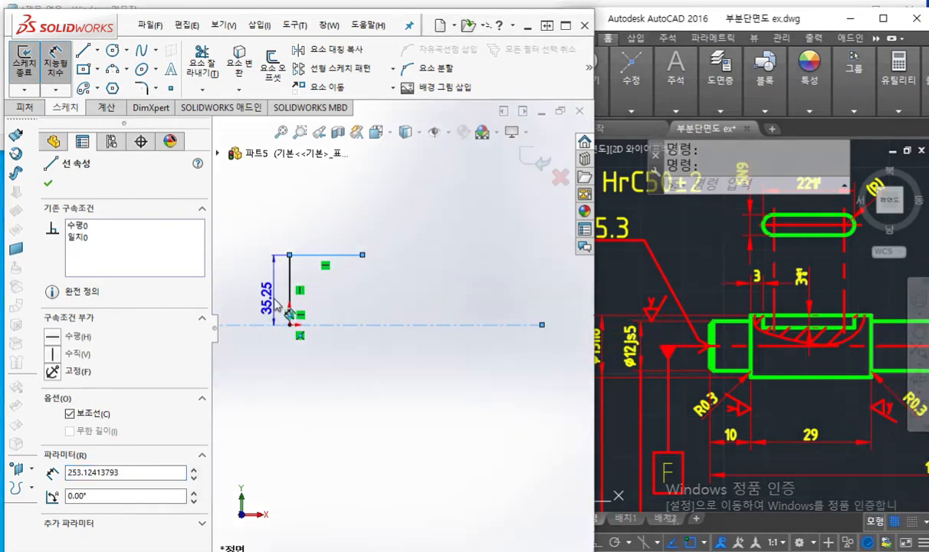
# Place the left end line's diameter dimension at 12 mm and move its text alongside the profile
pyautogui.click(262, 372)
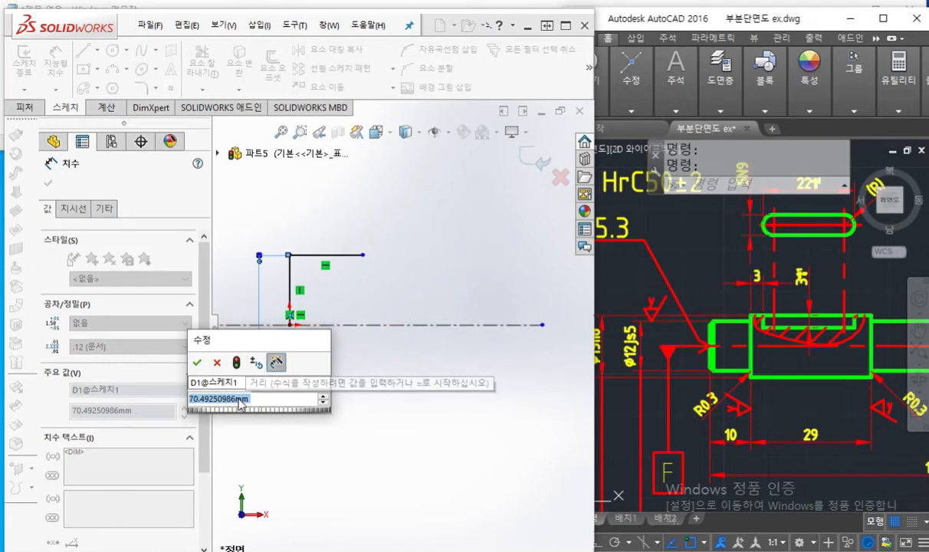
pyautogui.write('12')
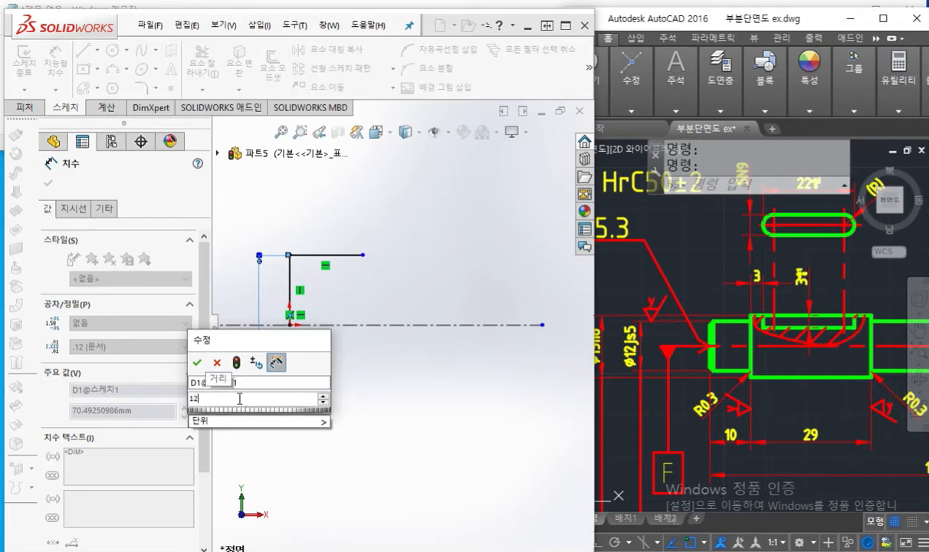
pyautogui.press('Return')
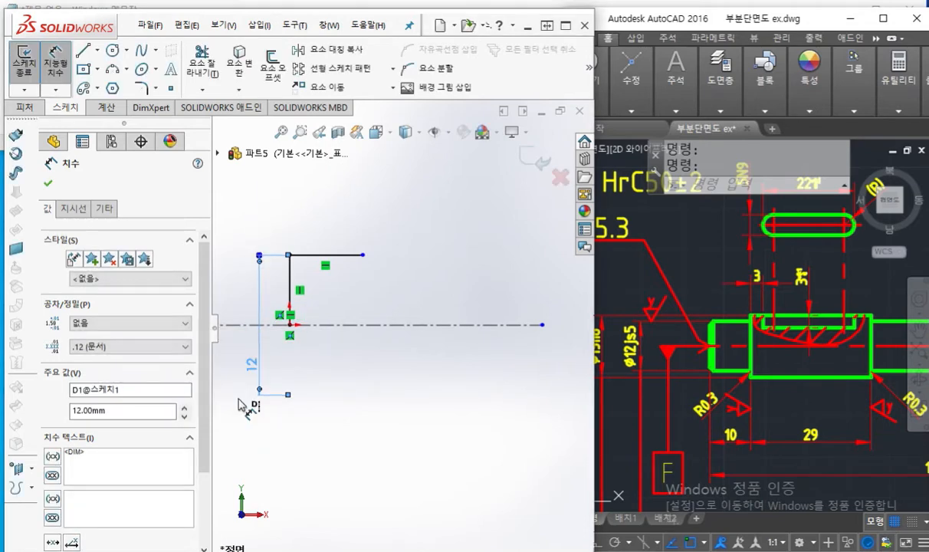
pyautogui.moveTo(250, 368); pyautogui.dragTo(250, 302)
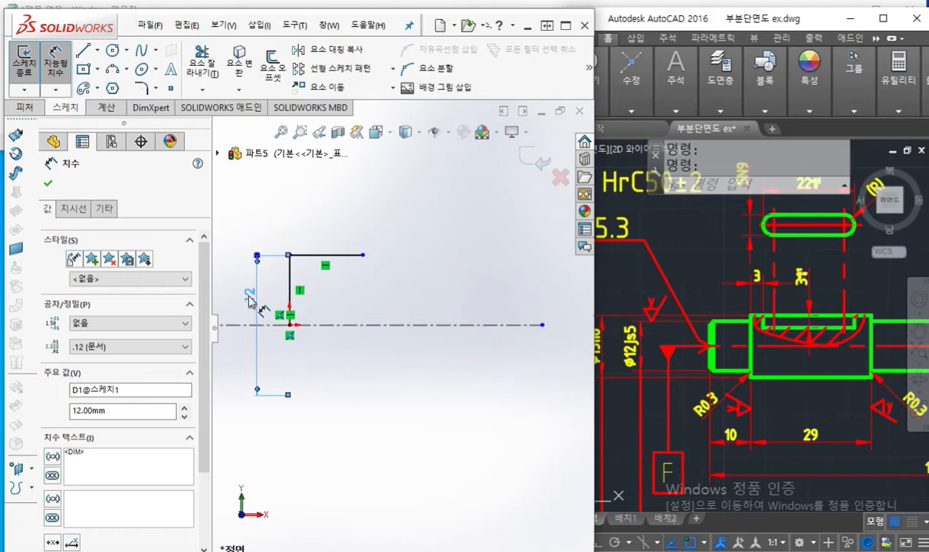
pyautogui.click(458, 248)
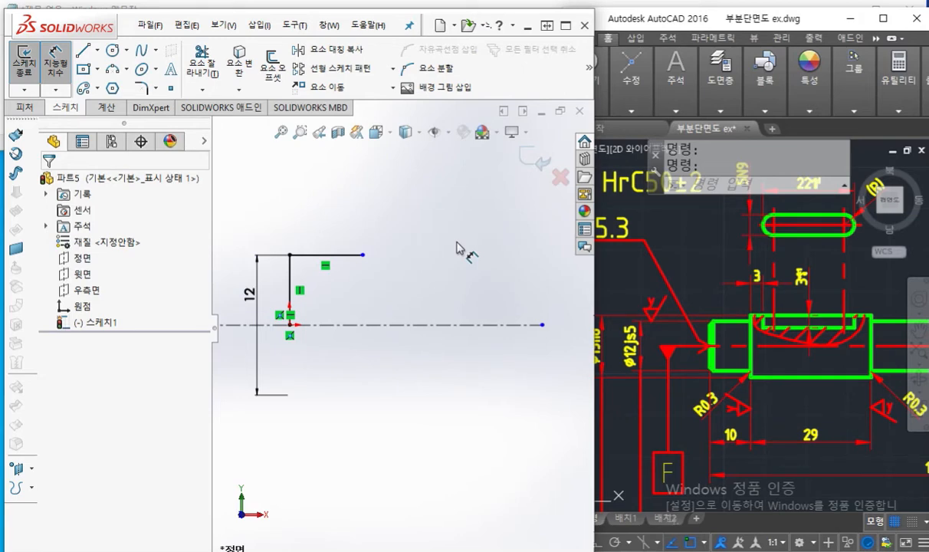
# Continue the half-profile with connected lines: step up to the collar, collar top, step down, right-hand shaft section, and end line down to the axis
pyautogui.scroll(5, 458, 248)
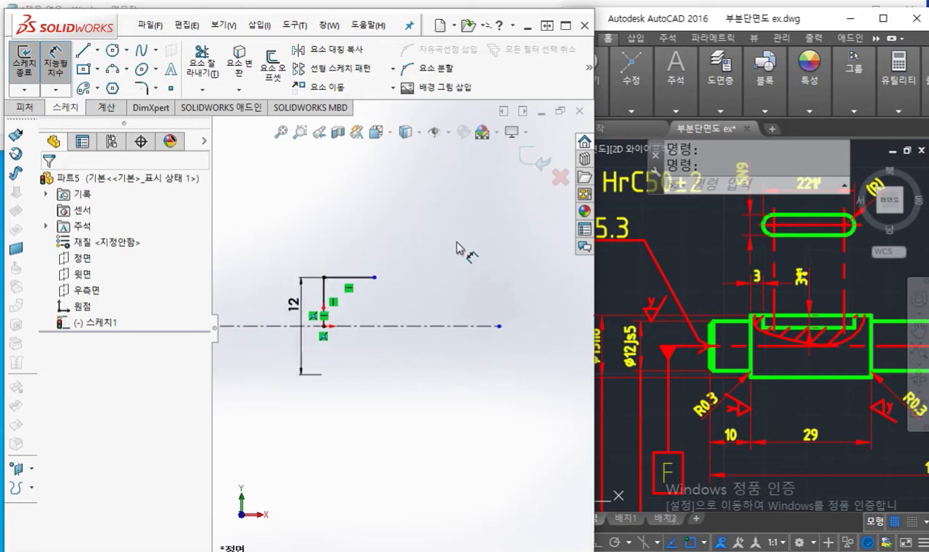
pyautogui.press('l')
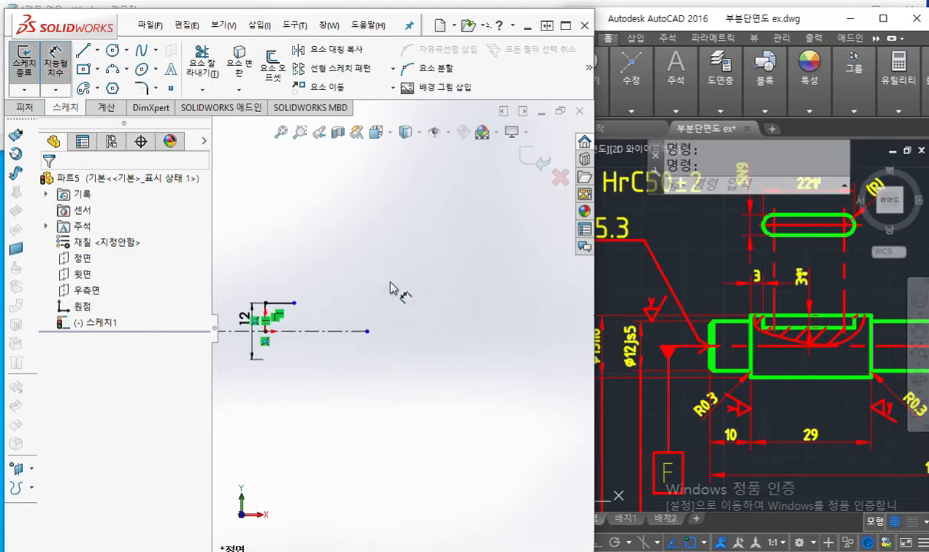
pyautogui.click(294, 303)
pyautogui.click(294, 283)
pyautogui.click(399, 282)
pyautogui.click(399, 303)
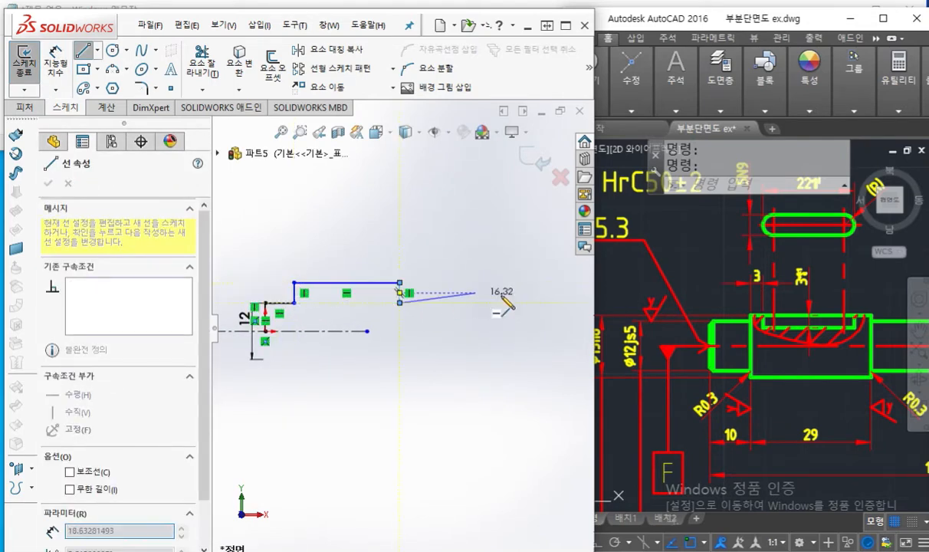
pyautogui.click(508, 303)
pyautogui.click(508, 331)
pyautogui.rightClick(448, 236)
pyautogui.click(460, 244)
pyautogui.press('Escape')
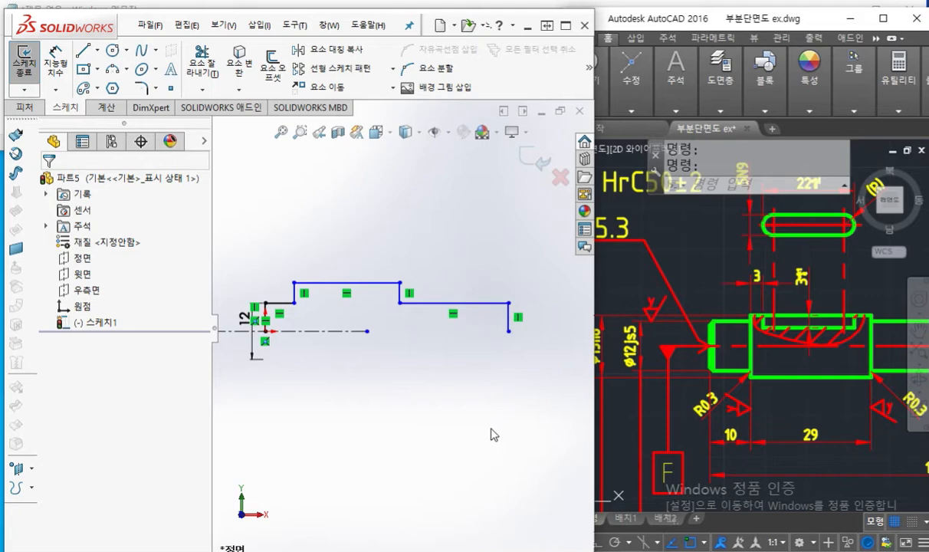
# Circle the endpoints of the centerline and the right end line in red, add an arrow past the profile's end, and clear the pen marks
pyautogui.press('F12')
pyautogui.click(882, 406)
pyautogui.moveTo(375, 325)
pyautogui.mouseDown()
pyautogui.moveTo(359, 335)
pyautogui.moveTo(372, 344)
pyautogui.mouseUp()
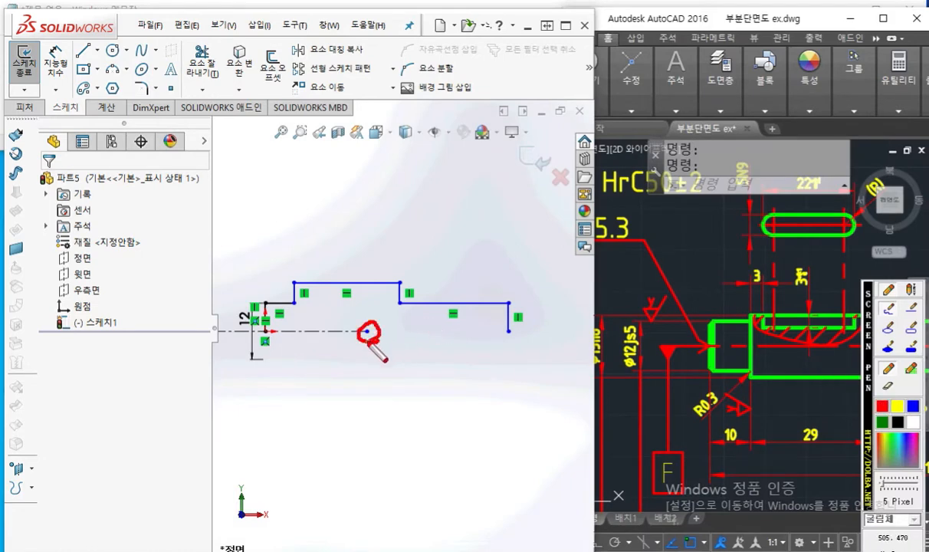
pyautogui.moveTo(518, 322)
pyautogui.mouseDown()
pyautogui.moveTo(504, 326)
pyautogui.moveTo(512, 334)
pyautogui.mouseUp()
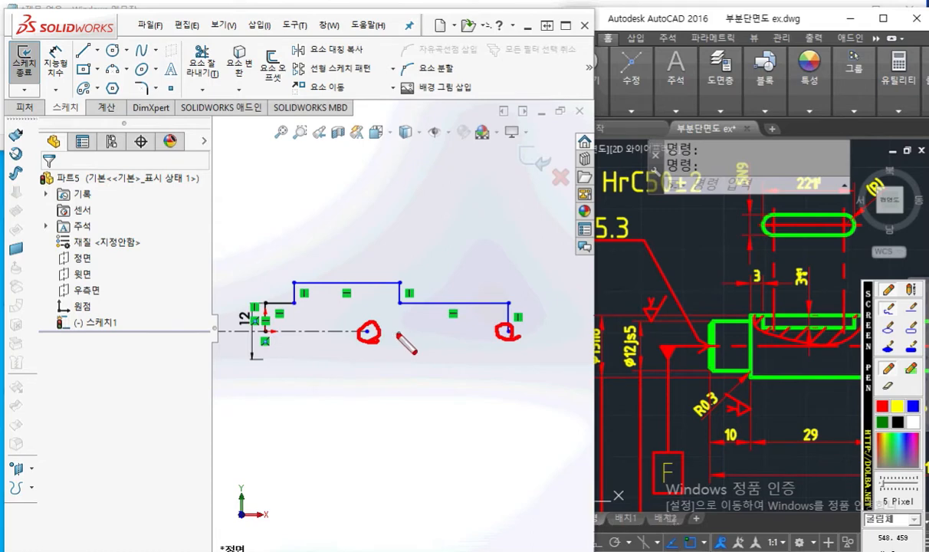
pyautogui.moveTo(397, 334); pyautogui.dragTo(594, 332)
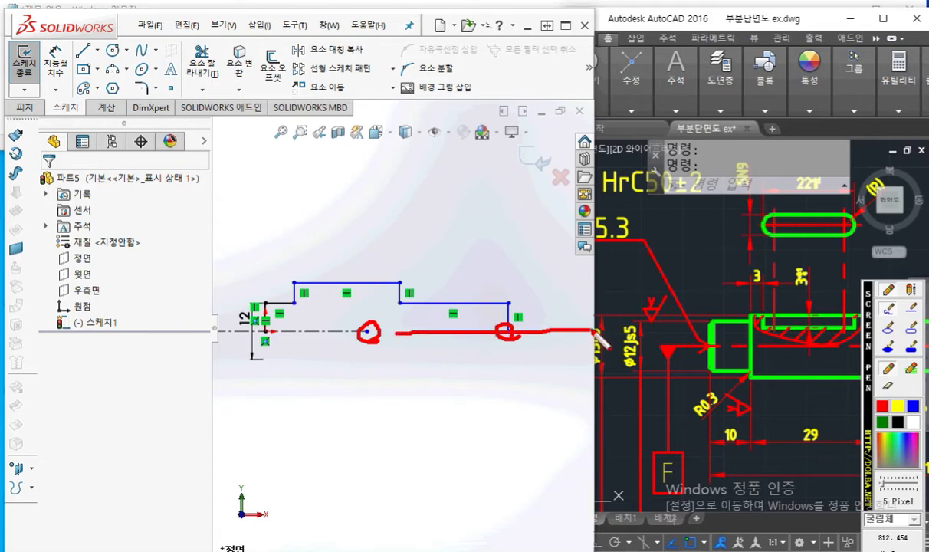
pyautogui.moveTo(567, 316); pyautogui.dragTo(568, 349)
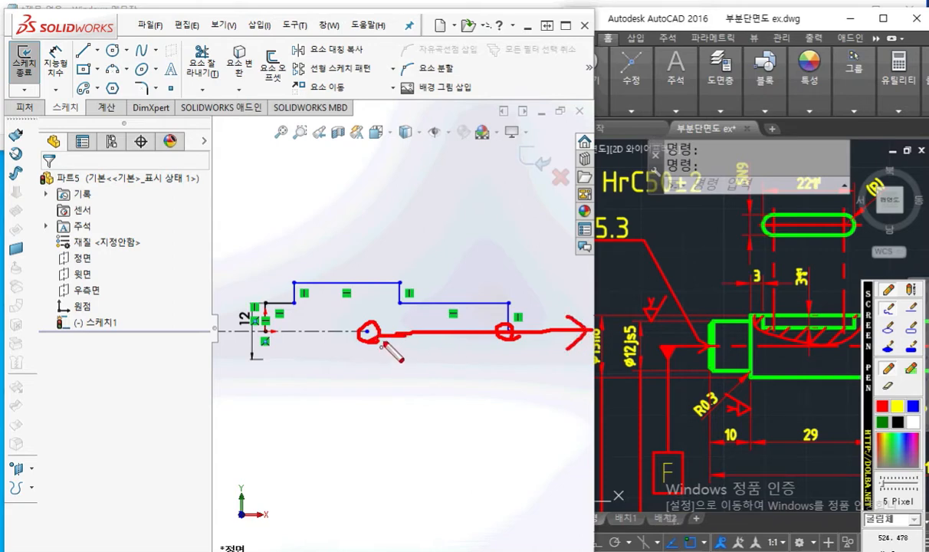
pyautogui.press('Escape')
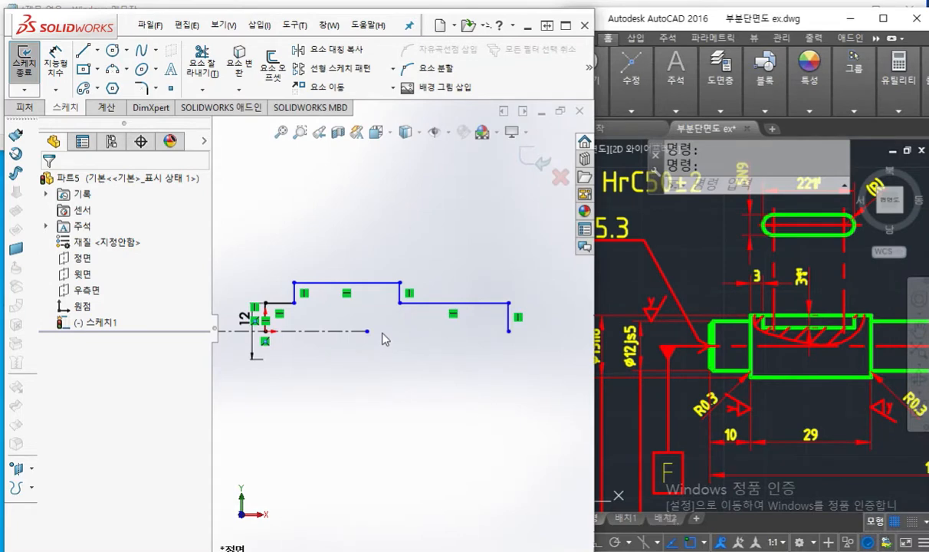
# Stretch the centerline's right endpoint past the end of the shaft profile
pyautogui.moveTo(367, 332); pyautogui.dragTo(437, 340)
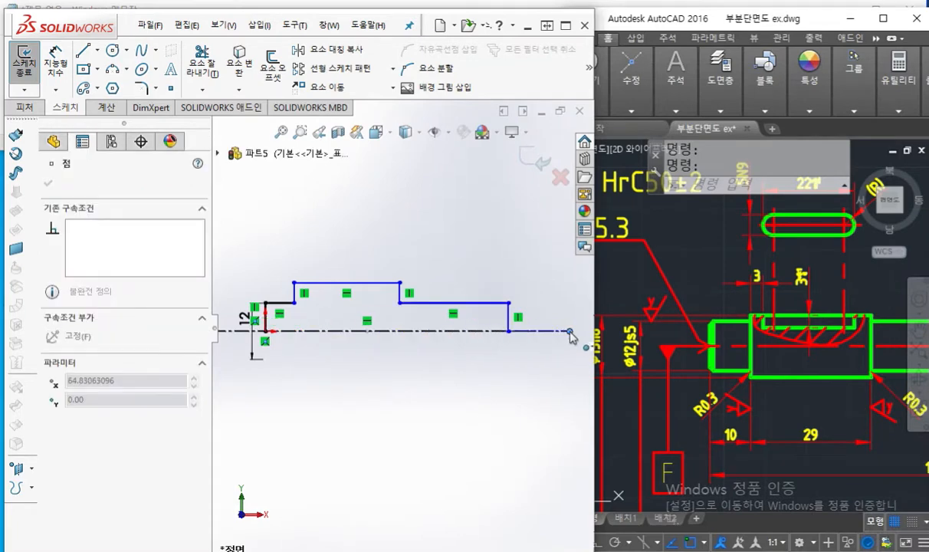
pyautogui.moveTo(569, 331); pyautogui.dragTo(570, 331)
pyautogui.click(506, 394)
# Try moving the lower endpoint of the right end line below and above the centerline
pyautogui.moveTo(511, 335); pyautogui.dragTo(512, 383)
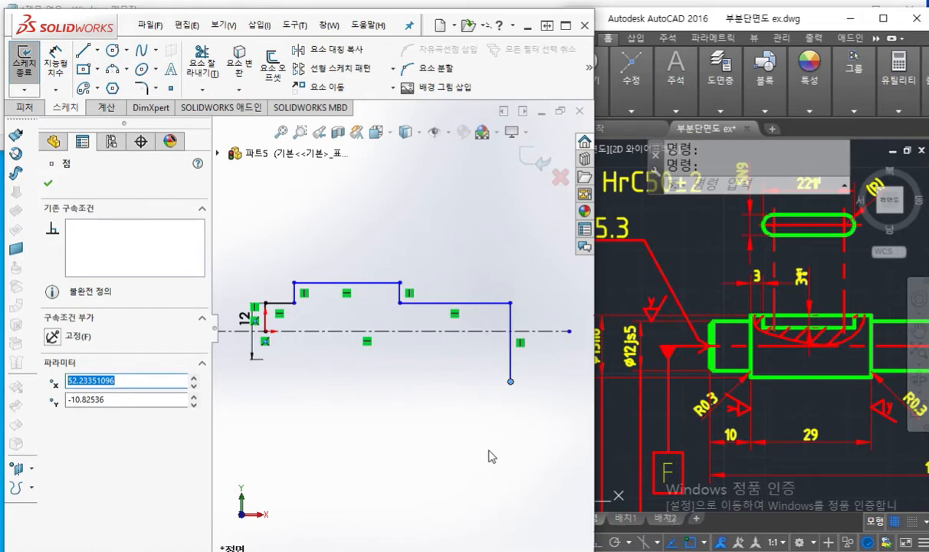
pyautogui.moveTo(512, 384); pyautogui.dragTo(509, 327)
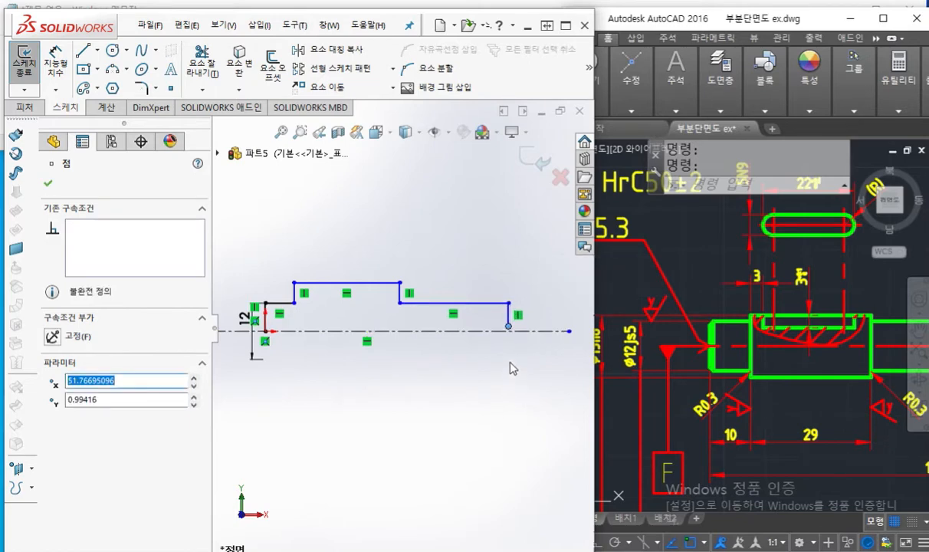
pyautogui.moveTo(509, 328); pyautogui.dragTo(513, 387)
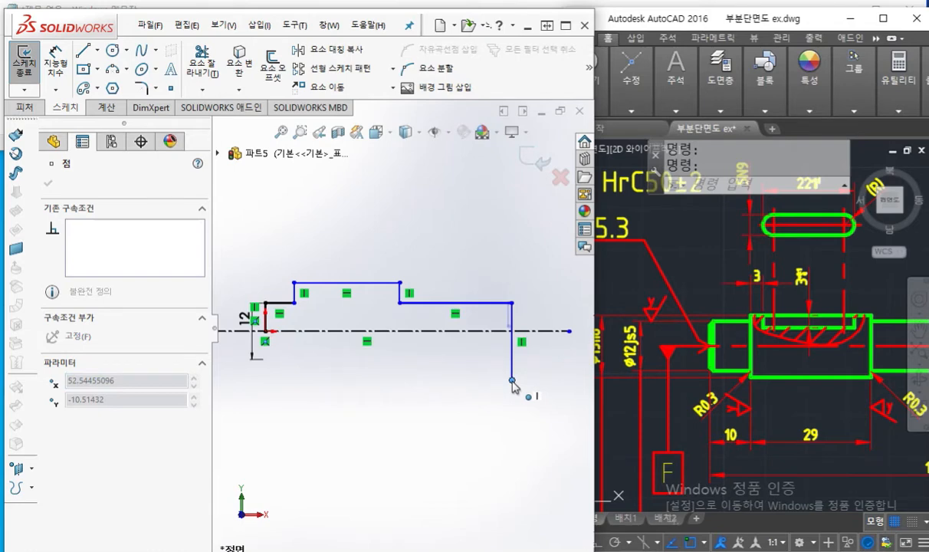
pyautogui.moveTo(513, 381); pyautogui.dragTo(515, 329)
# Make the lower endpoint of the right end line coincident with the centerline
pyautogui.scroll(-3, 515, 342)
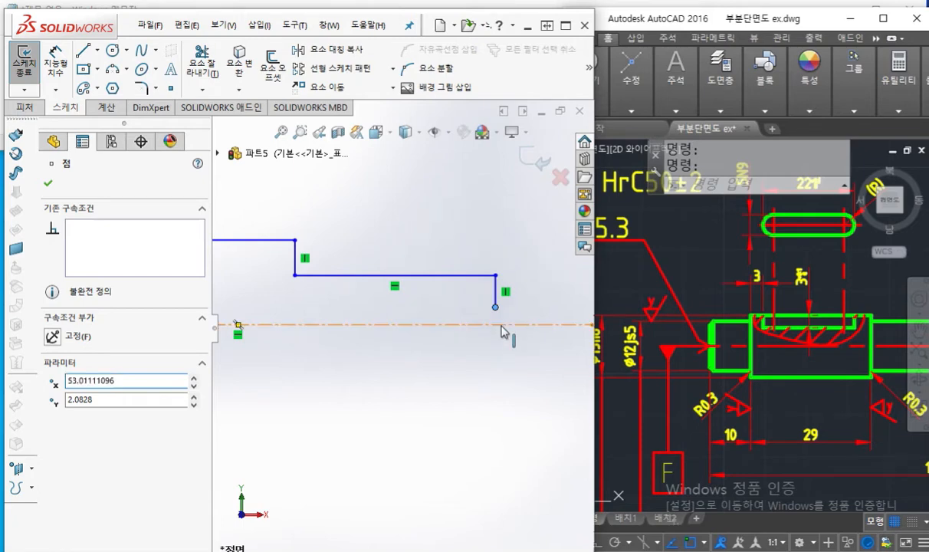
pyautogui.keyDown('ctrl'); pyautogui.click(502, 326); pyautogui.keyUp('ctrl')
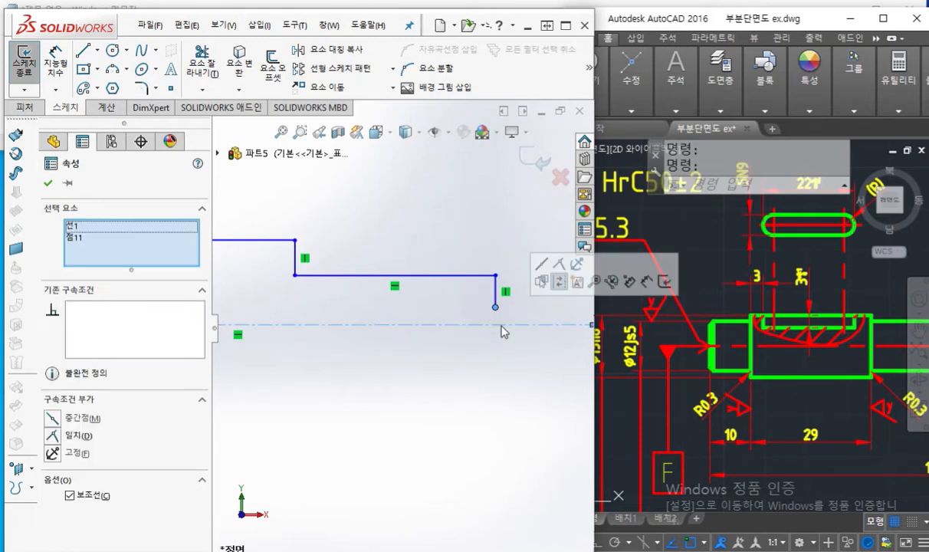
pyautogui.click(559, 265)
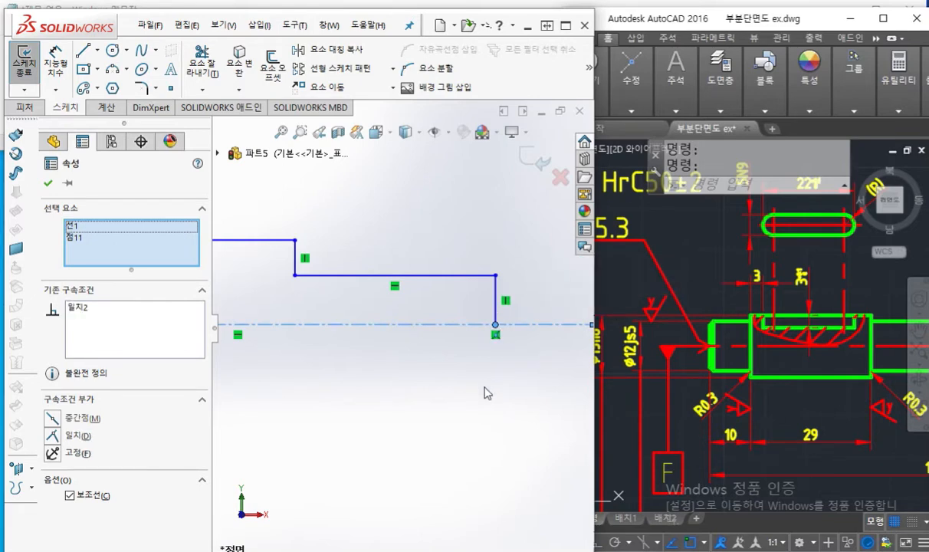
pyautogui.click(485, 393)
# Dimension the collar's top line about the centerline as a 15 mm diameter and set its text outside the 12 mm dimension
pyautogui.press('f')
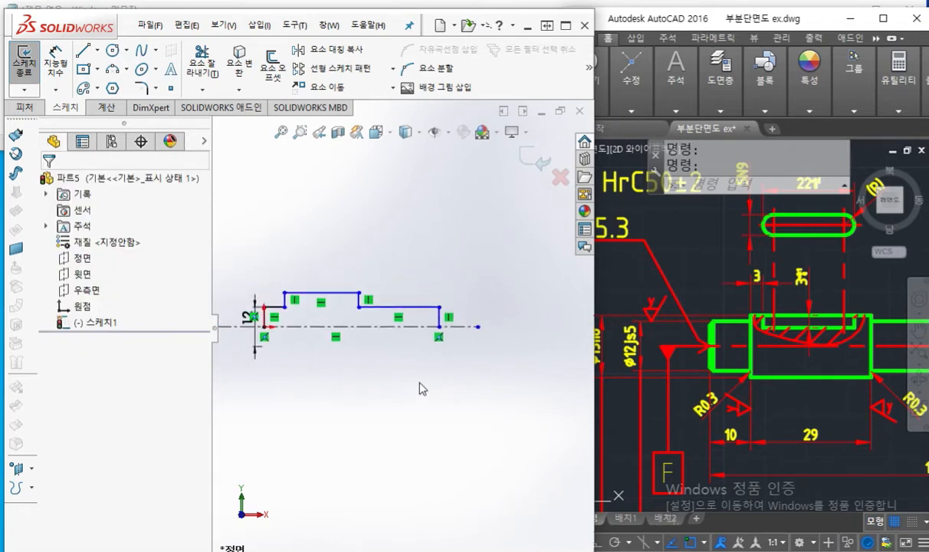
pyautogui.moveTo(380, 367)
pyautogui.keyDown('ctrl'); pyautogui.mouseDown(button='middle')
pyautogui.moveTo(397, 352)
pyautogui.moveTo(386, 357)
pyautogui.mouseUp(button='middle'); pyautogui.keyUp('ctrl')
pyautogui.scroll(-1, 382, 361)
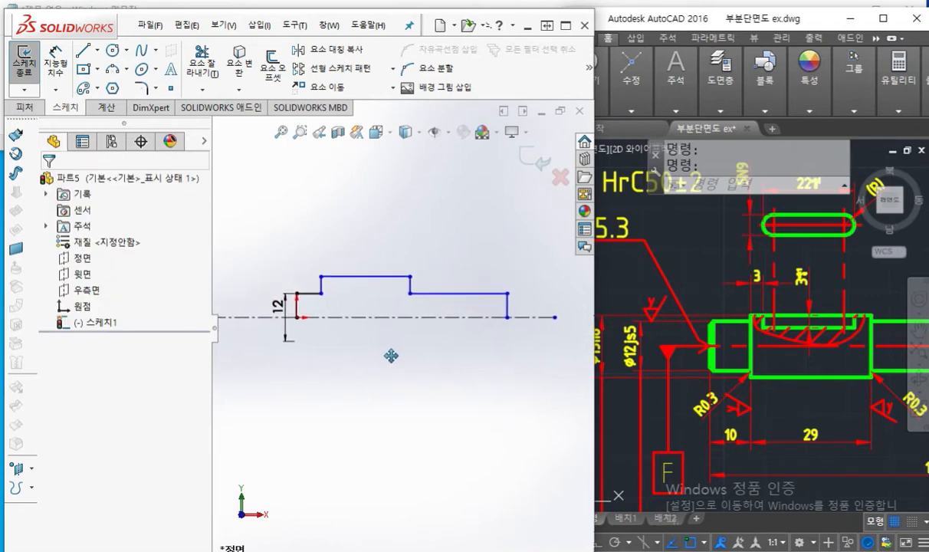
pyautogui.click(796, 406)
pyautogui.moveTo(764, 401); pyautogui.dragTo(737, 356, button='middle')
pyautogui.scroll(-2, 739, 367)
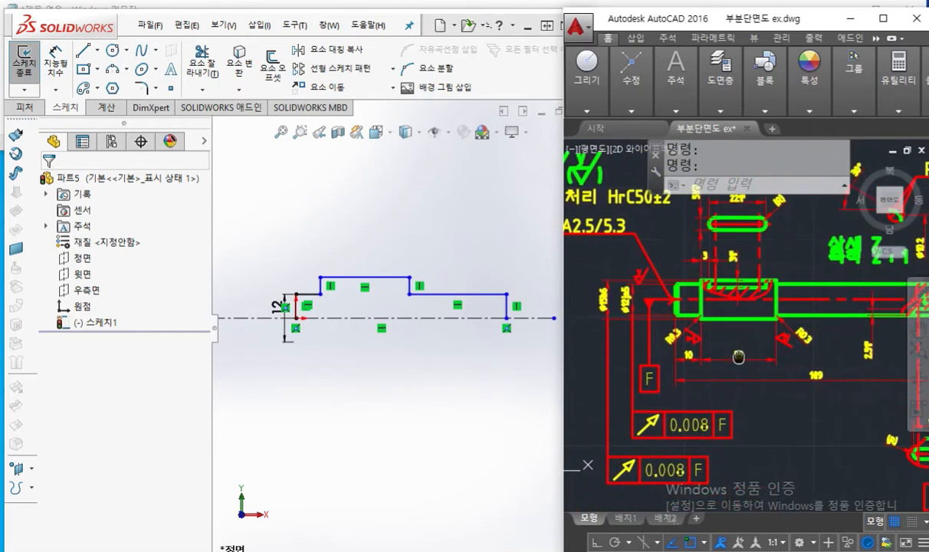
pyautogui.rightClick(359, 385)
pyautogui.click(485, 202)
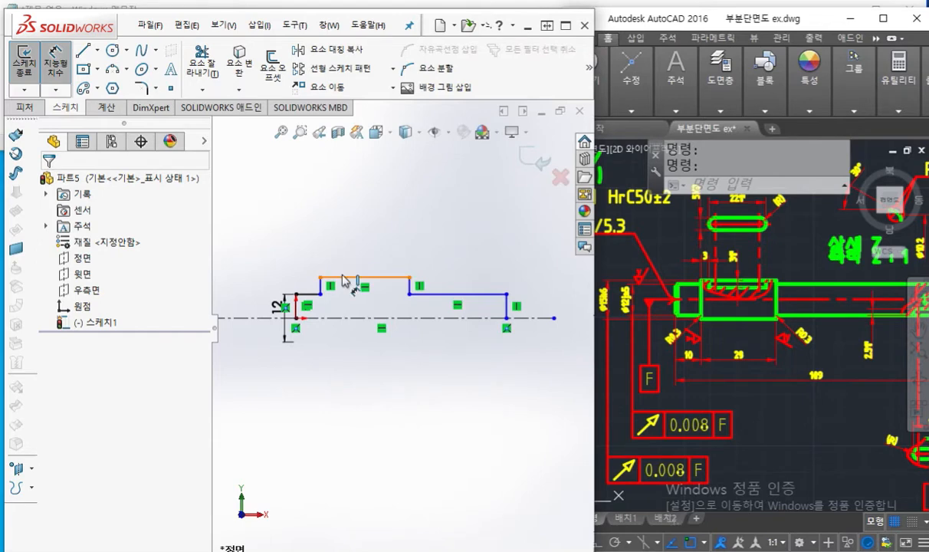
pyautogui.click(344, 278)
pyautogui.click(347, 317)
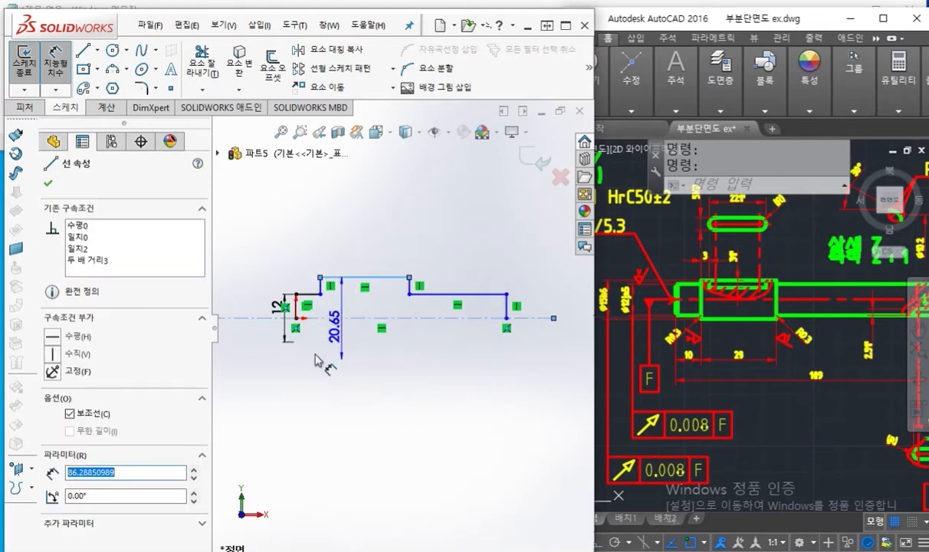
pyautogui.click(257, 375)
pyautogui.write('15')
pyautogui.press('Return')
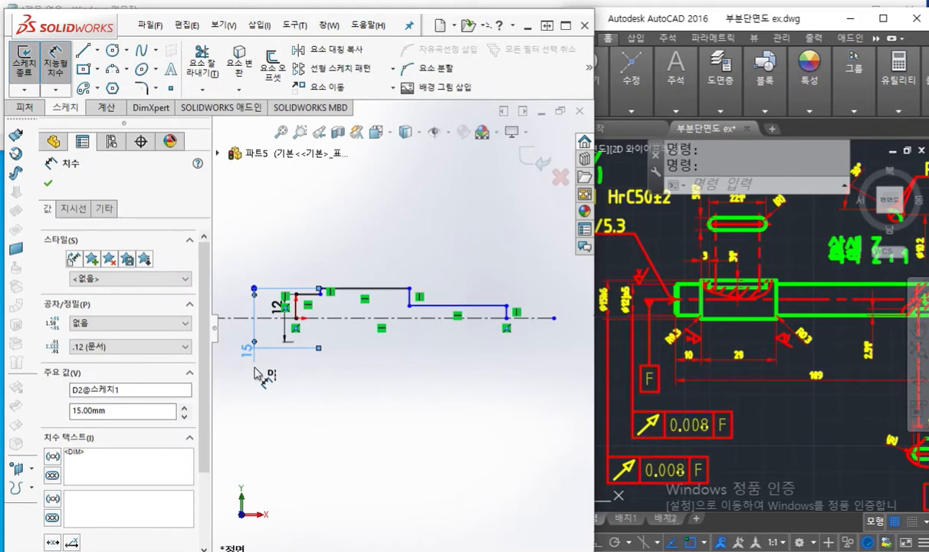
pyautogui.moveTo(250, 355); pyautogui.dragTo(249, 335)
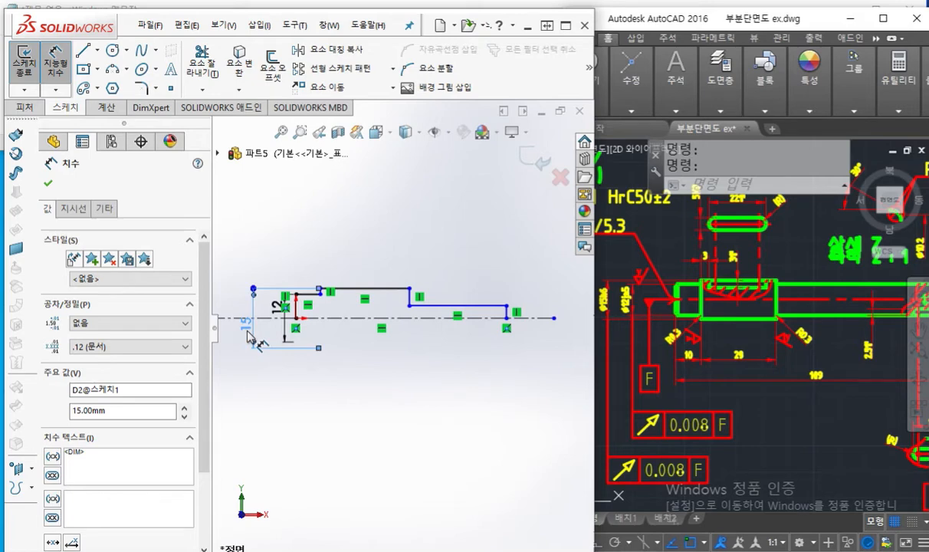
# Dimension the right-hand shaft section's top line about the centerline as a 12 mm diameter
pyautogui.click(440, 309)
pyautogui.click(543, 347)
pyautogui.write('12')
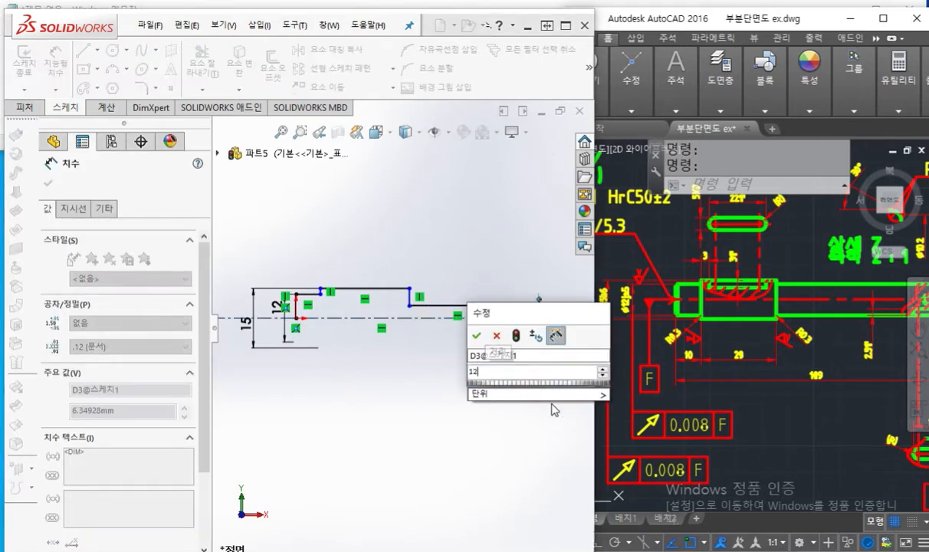
pyautogui.press('Return')
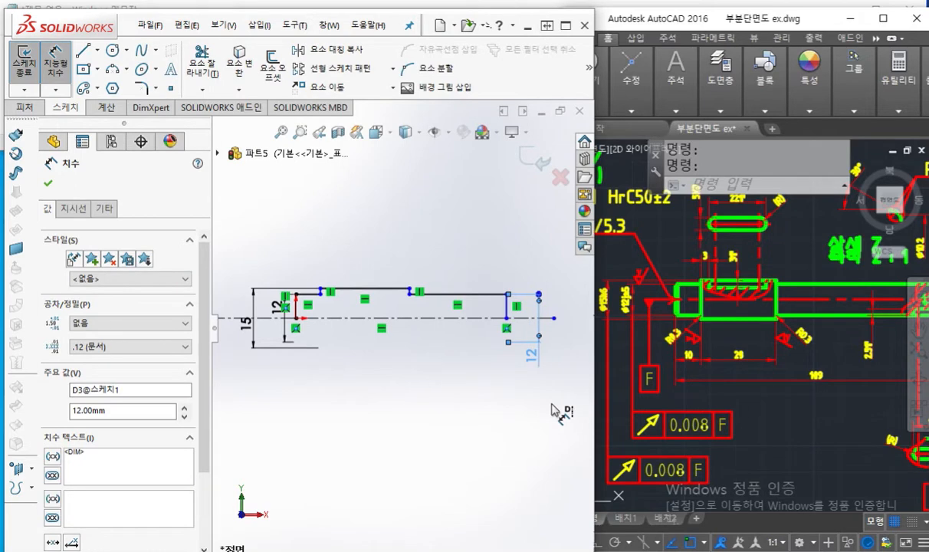
# Maximize the sketch window, circle both 12 mm diameter dimensions in red, and clear the pen marks
pyautogui.click(568, 25)
pyautogui.scroll(-3, 604, 323)
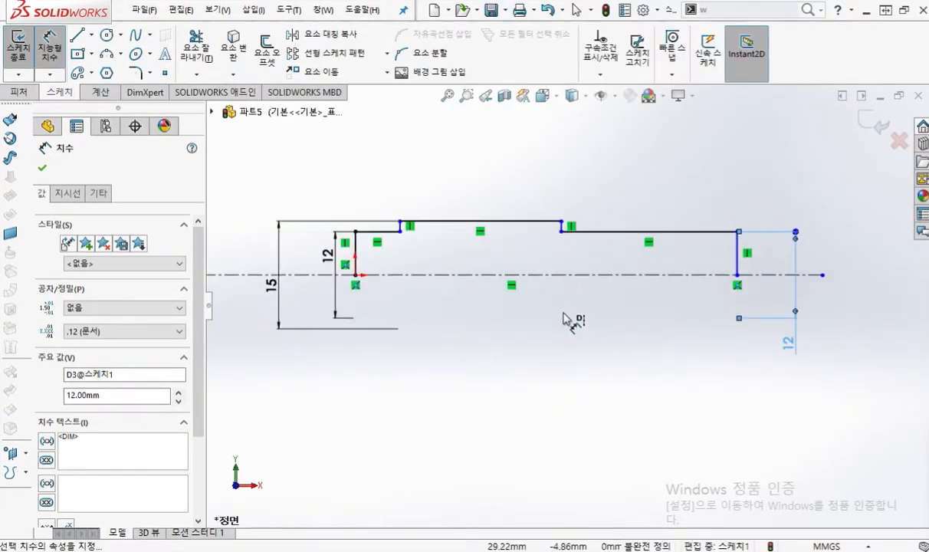
pyautogui.press('F9')
pyautogui.moveTo(350, 271)
pyautogui.mouseDown()
pyautogui.moveTo(325, 277)
pyautogui.moveTo(329, 264)
pyautogui.moveTo(342, 277)
pyautogui.mouseUp()
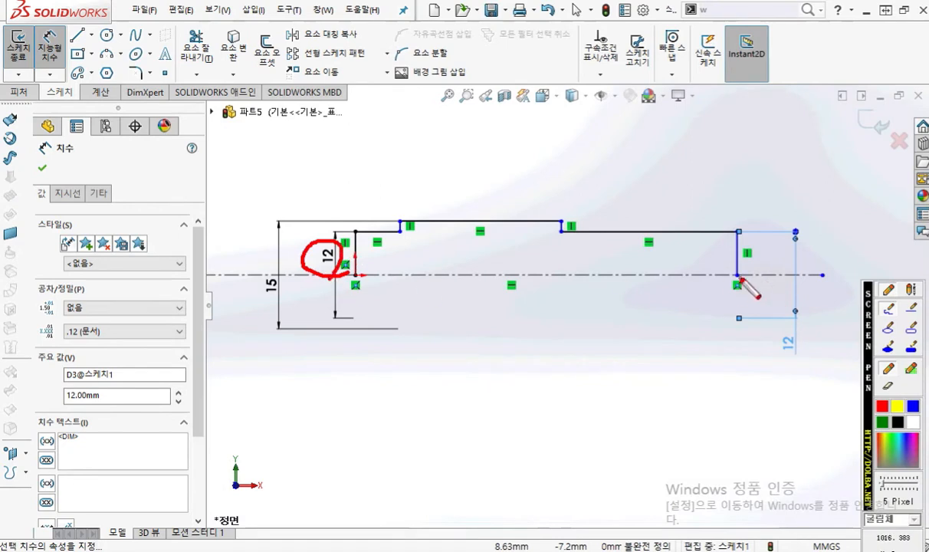
pyautogui.moveTo(813, 353); pyautogui.dragTo(787, 325)
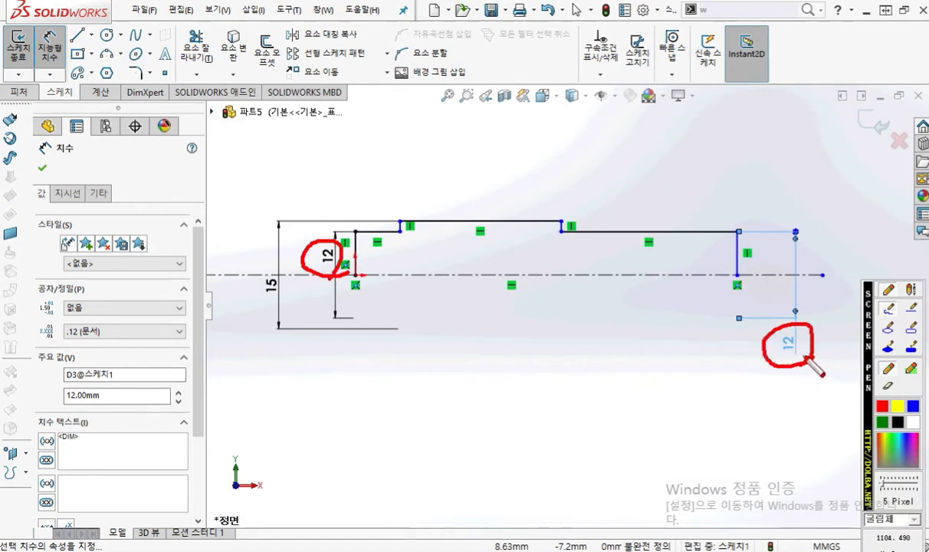
pyautogui.press('F9')
# Enlarge the sketch's dimension text through the options
pyautogui.click(289, 10)
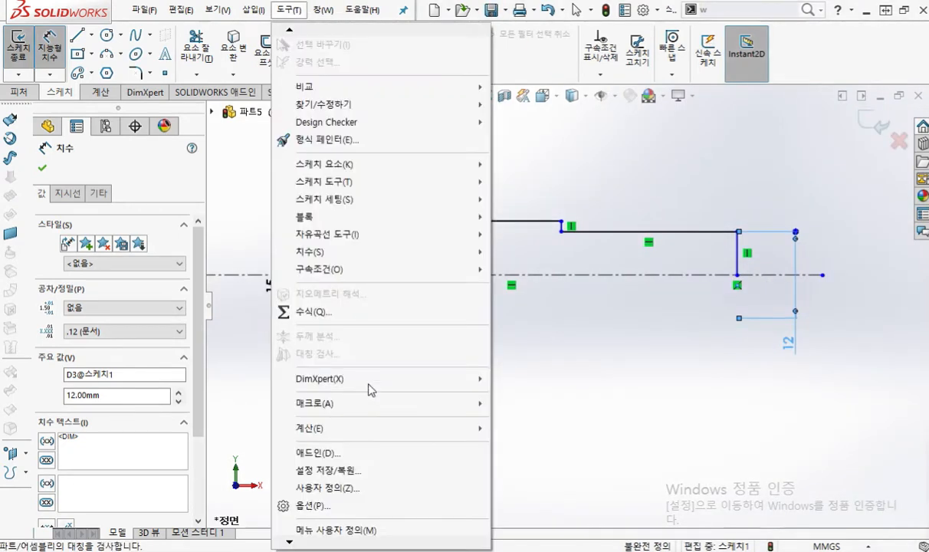
pyautogui.click(321, 506)
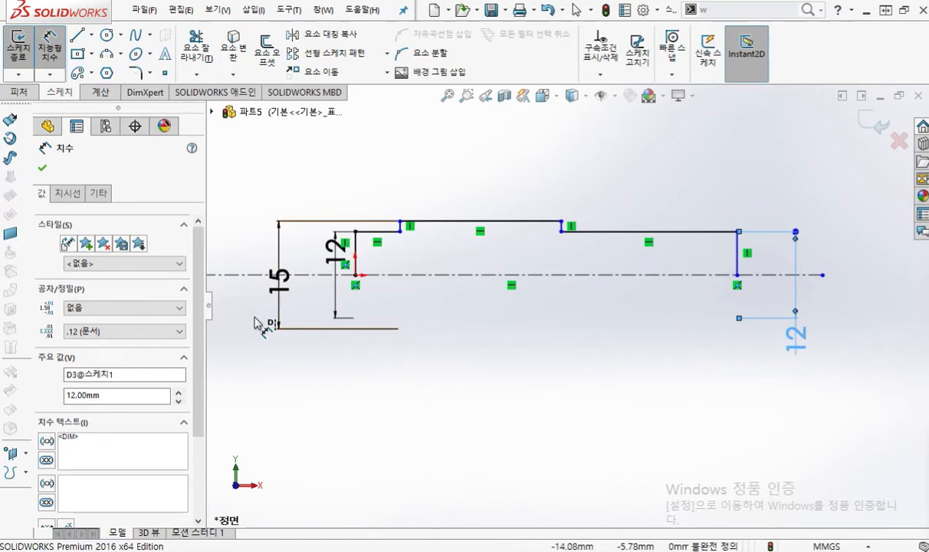
# Reposition the two 12 mm diameter dimensions so their text sits above the centerline between the dimension arrows
pyautogui.moveTo(325, 252)
pyautogui.mouseDown()
pyautogui.moveTo(314, 265)
pyautogui.moveTo(323, 261)
pyautogui.mouseUp()
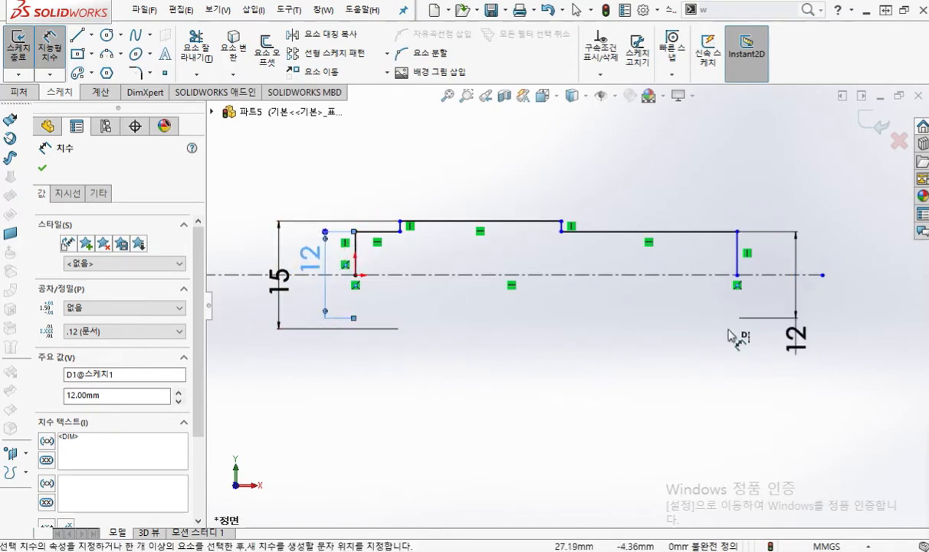
pyautogui.moveTo(811, 340)
pyautogui.mouseDown()
pyautogui.moveTo(795, 307)
pyautogui.moveTo(795, 257)
pyautogui.mouseUp()
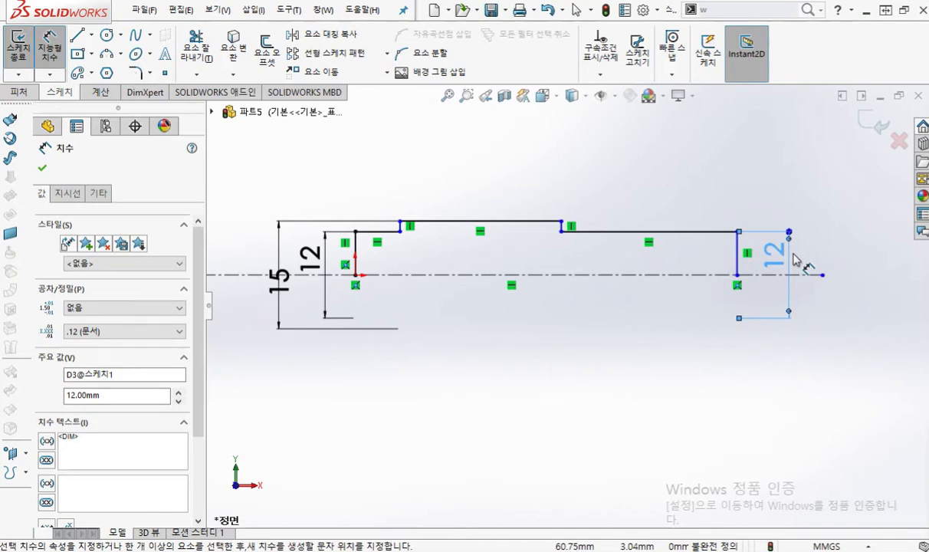
# Underline both 12 mm shaft sections in red, sketch a sample centerline above, connect the two sections, and clear the pen marks
pyautogui.press('F9')
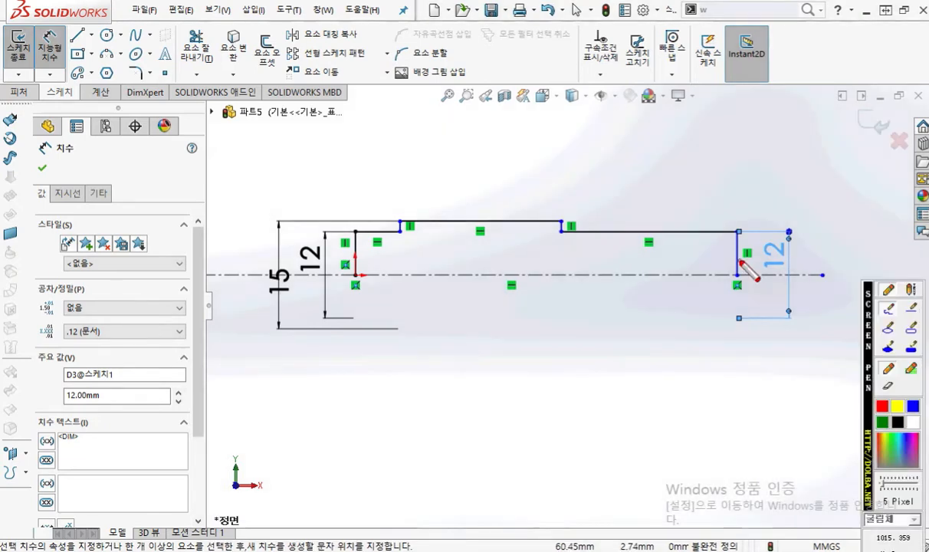
pyautogui.moveTo(559, 235); pyautogui.dragTo(705, 236)
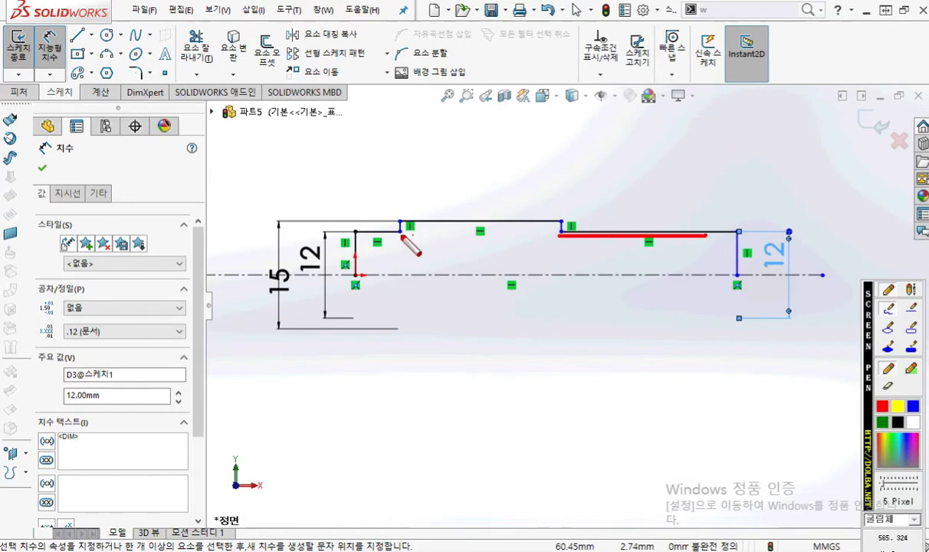
pyautogui.moveTo(358, 235); pyautogui.dragTo(414, 239)
pyautogui.moveTo(574, 165); pyautogui.dragTo(677, 138)
pyautogui.click(625, 152)
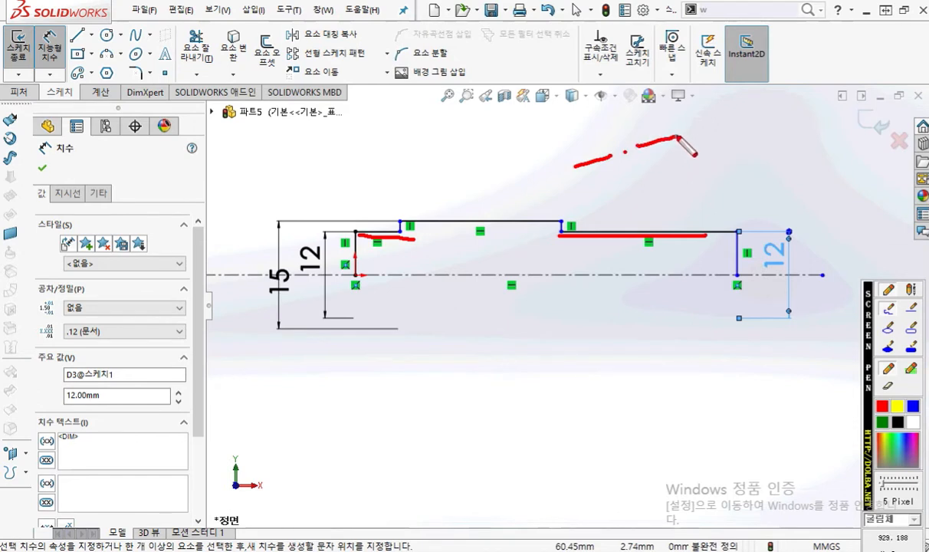
pyautogui.moveTo(358, 233); pyautogui.dragTo(708, 234)
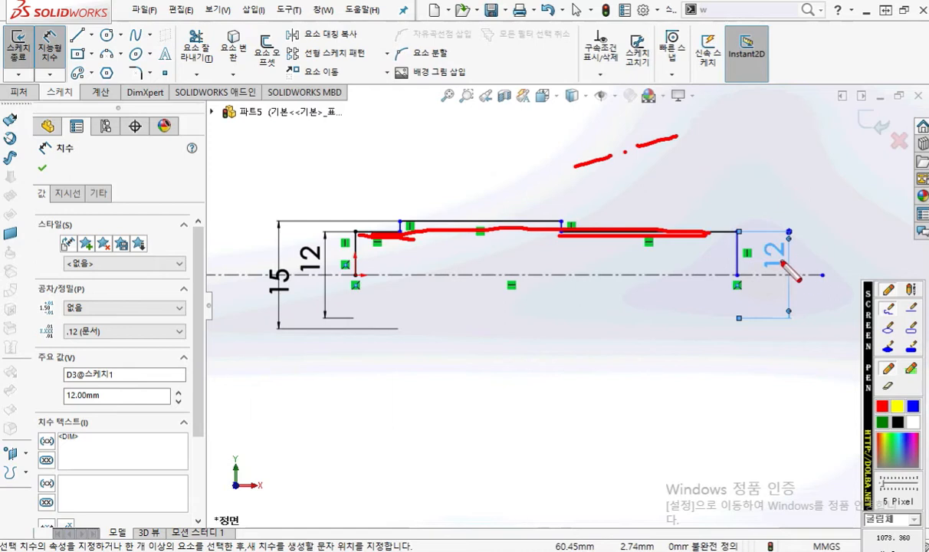
pyautogui.press('Escape')
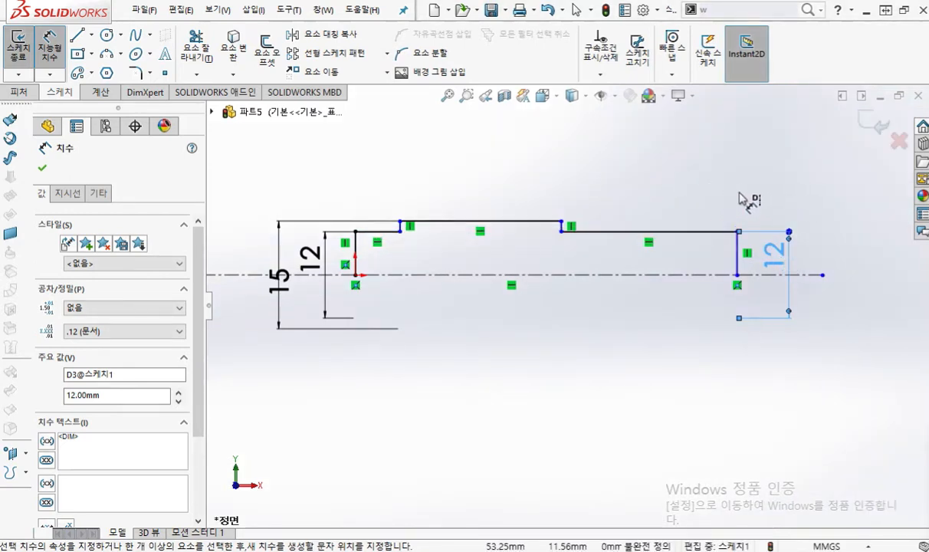
# Remove the right-hand 12 mm diameter dimension and make the left and right shaft sections' top lines collinear
pyautogui.press('Escape')
pyautogui.rightClick(658, 167)
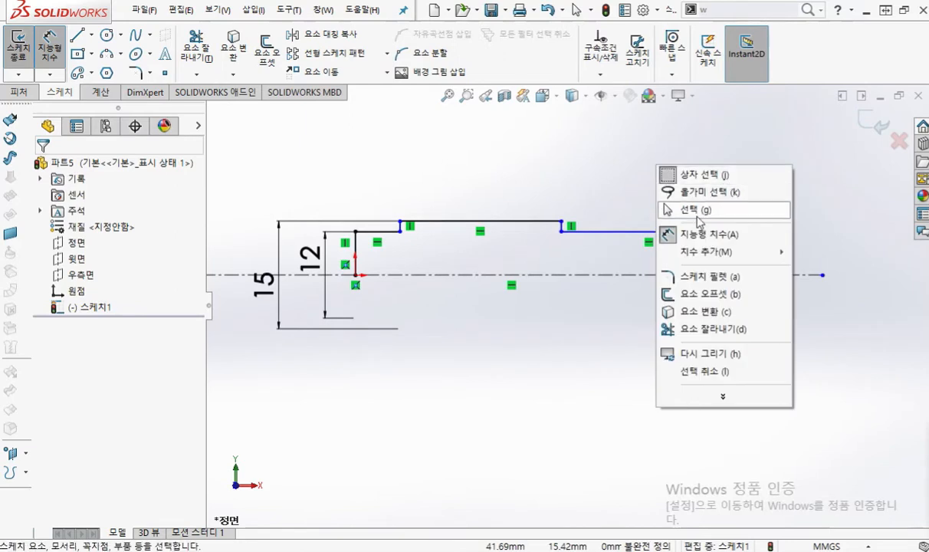
pyautogui.click(698, 209)
pyautogui.click(376, 231)
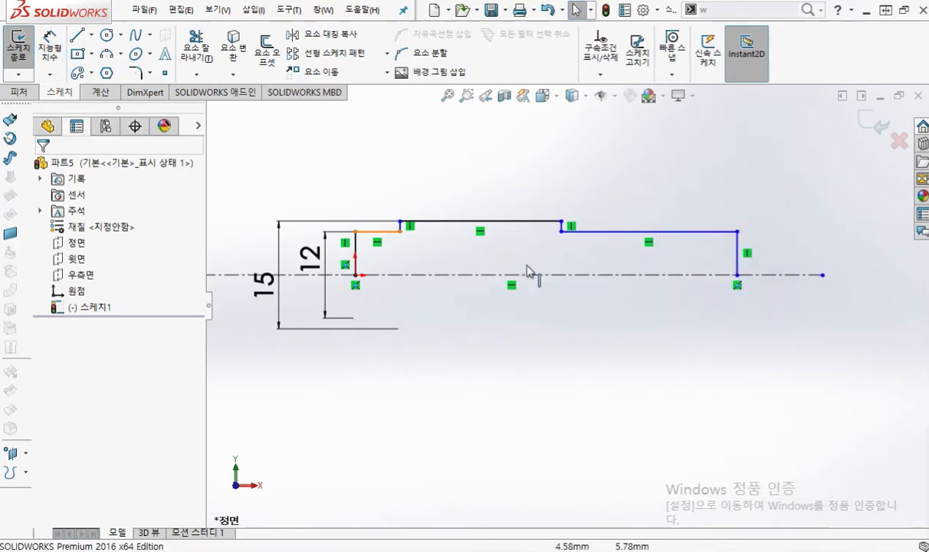
pyautogui.keyDown('ctrl'); pyautogui.click(617, 233); pyautogui.keyUp('ctrl')
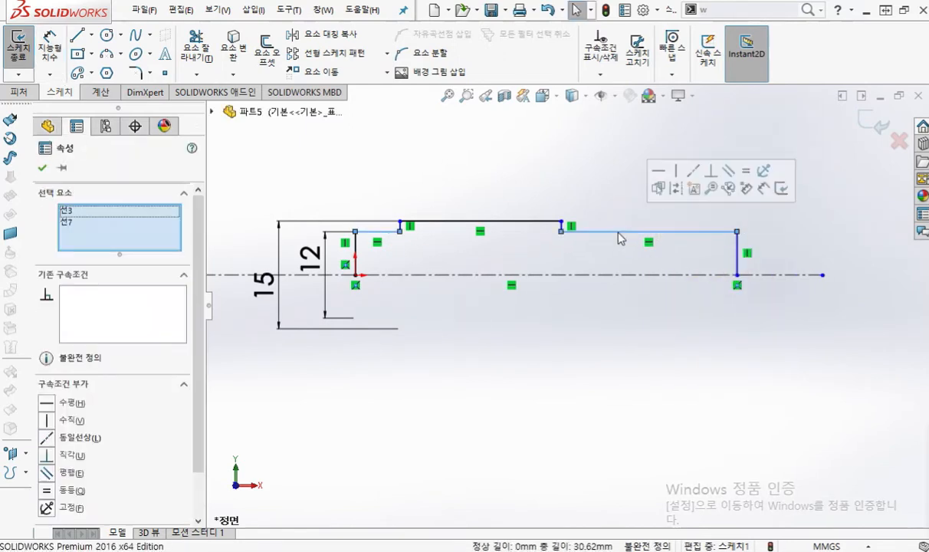
pyautogui.click(693, 170)
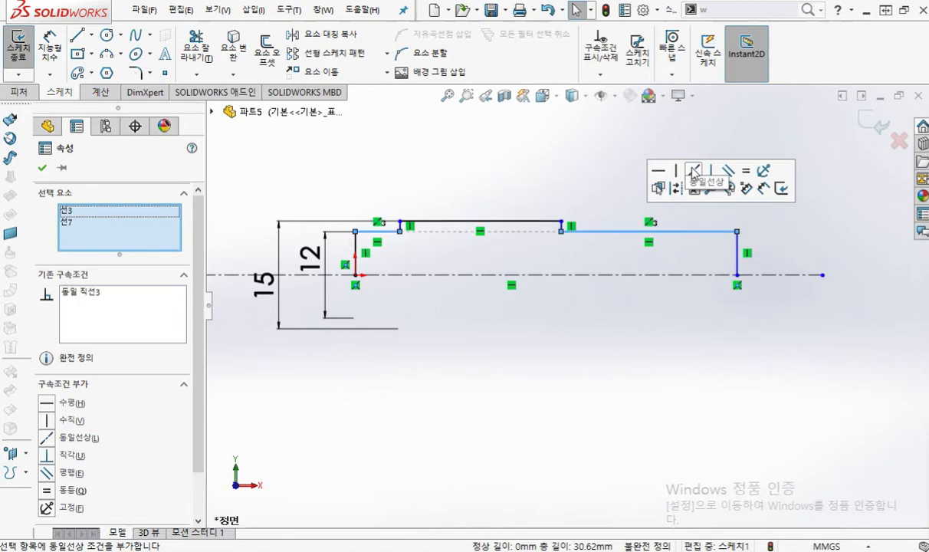
pyautogui.click(561, 165)
# Try to dimension the right-hand section's top line about the centerline as a diameter, and undo the collinear relation and the dimension's removal
pyautogui.rightClick(676, 157)
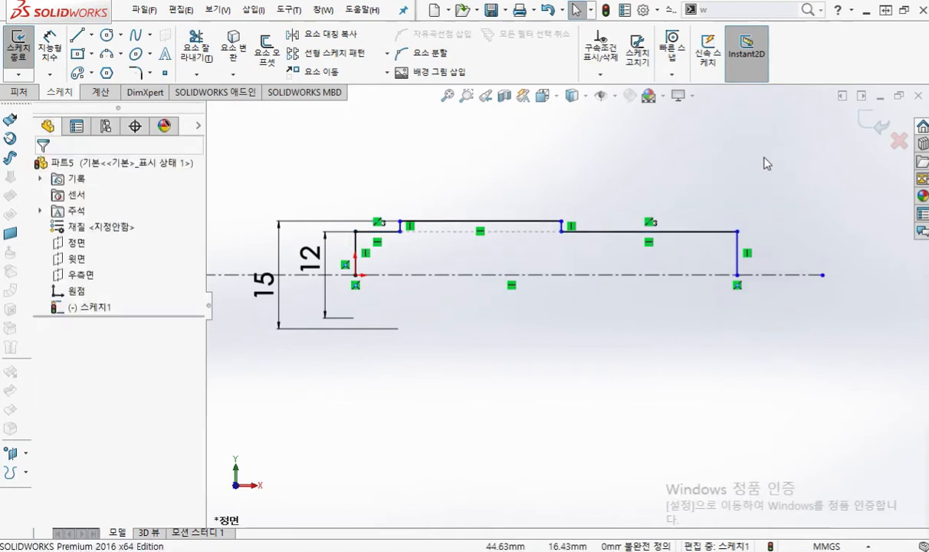
pyautogui.click(785, 135)
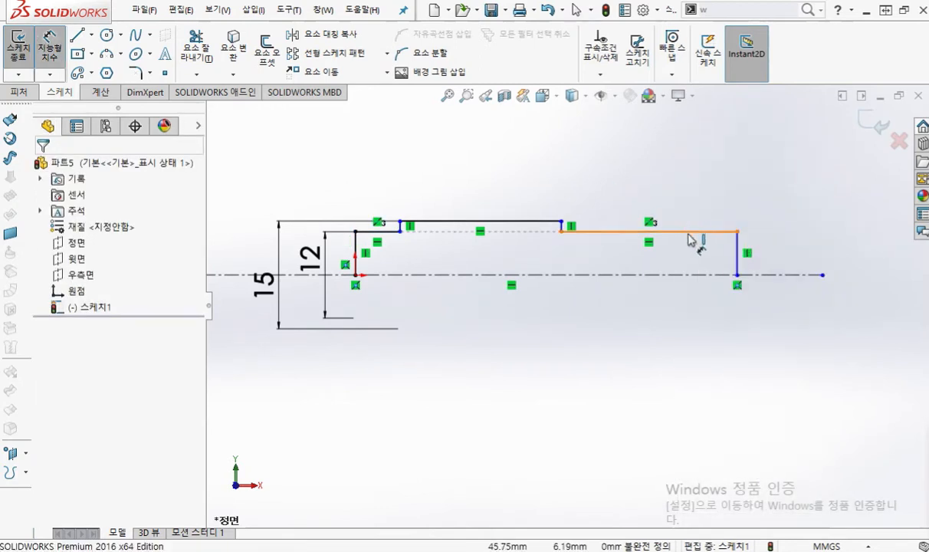
pyautogui.click(691, 233)
pyautogui.click(777, 276)
pyautogui.click(782, 321)
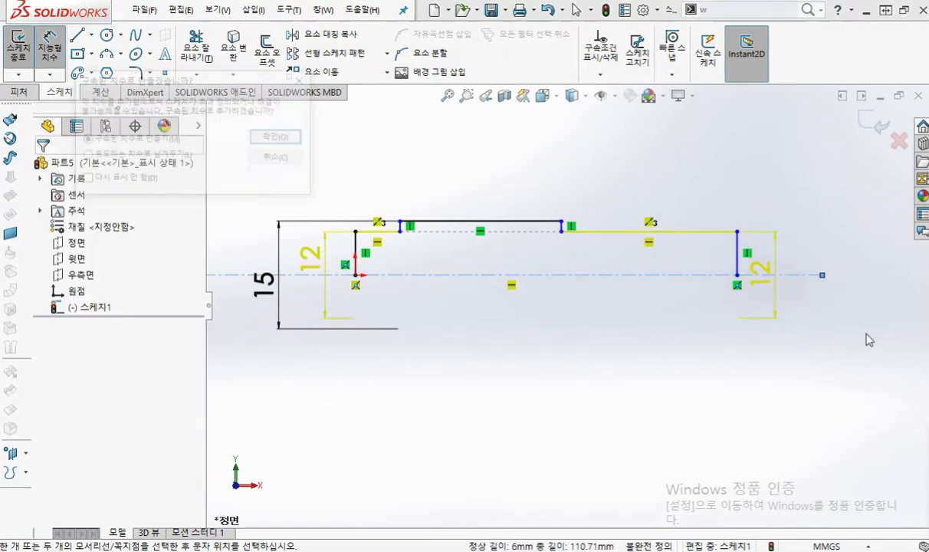
pyautogui.moveTo(219, 86); pyautogui.dragTo(613, 93)
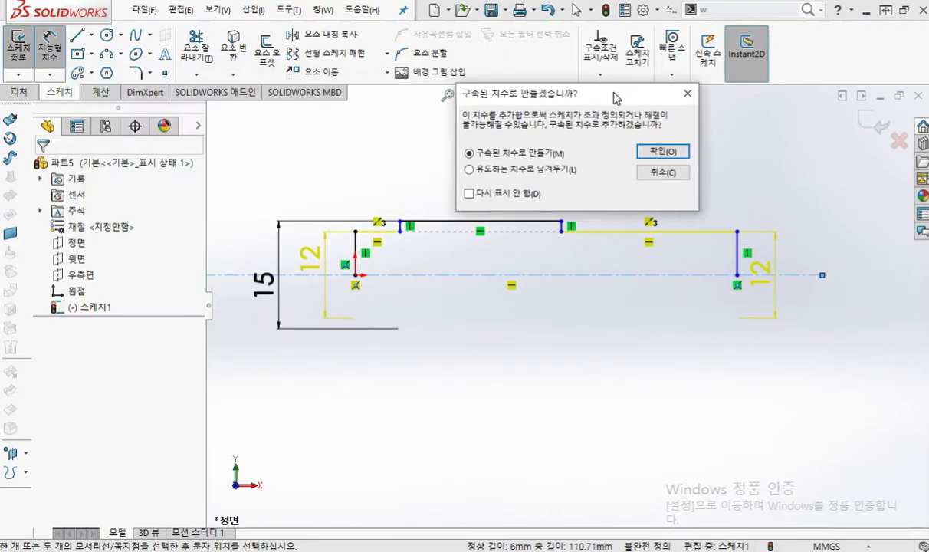
pyautogui.click(661, 172)
pyautogui.hotkey('ctrl', 'z')
pyautogui.hotkey('ctrl', 'z')
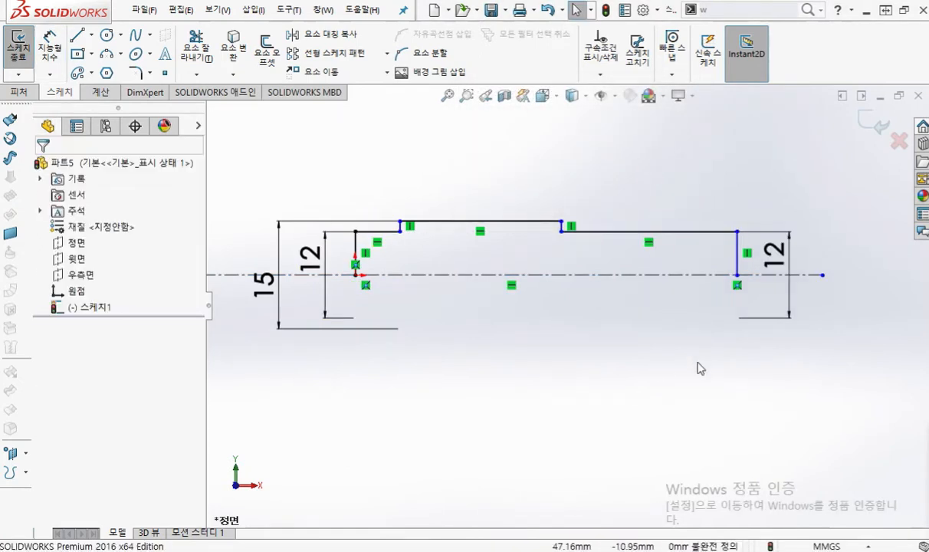
# Switch to the AutoCAD drawing, maximize it on the shaft view, and circle both Ø12js5 dimensions in red
pyautogui.hotkey('alt', 'Tab')
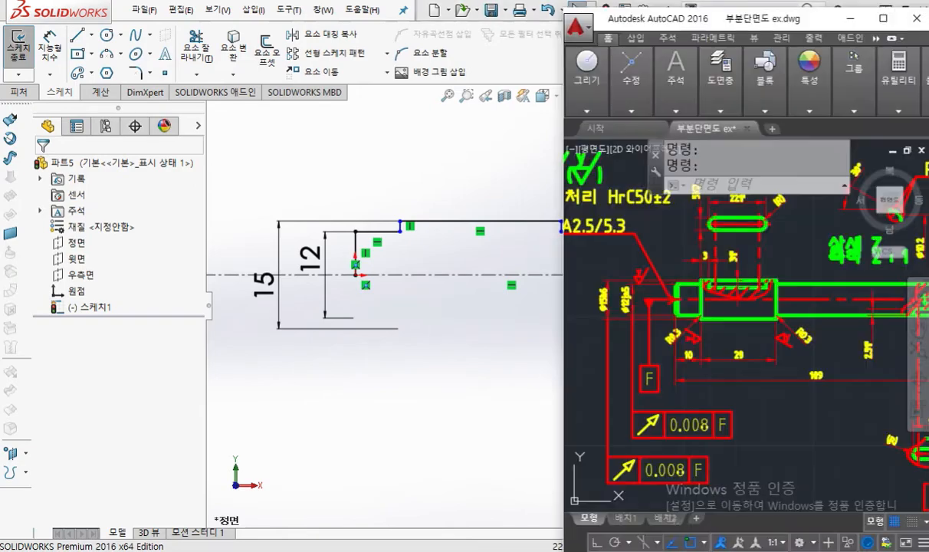
pyautogui.doubleClick(826, 17)
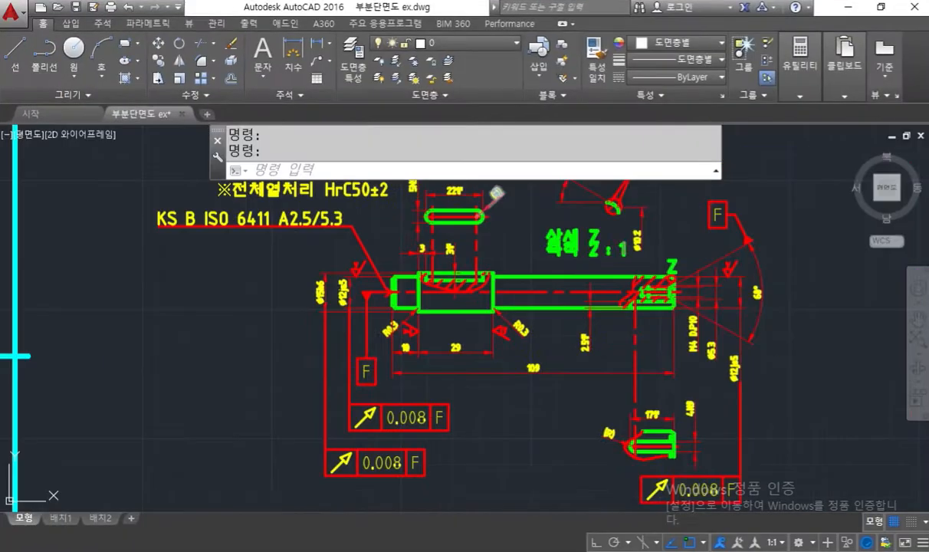
pyautogui.moveTo(669, 346); pyautogui.dragTo(636, 335, button='middle')
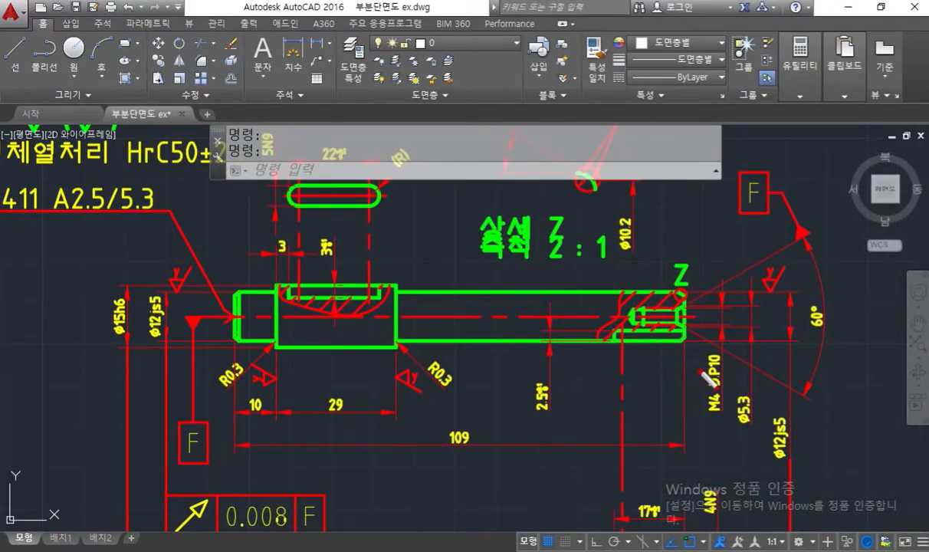
pyautogui.press('F12')
pyautogui.moveTo(804, 404)
pyautogui.mouseDown()
pyautogui.moveTo(767, 452)
pyautogui.moveTo(806, 406)
pyautogui.mouseUp()
pyautogui.moveTo(168, 325)
pyautogui.mouseDown()
pyautogui.moveTo(142, 252)
pyautogui.moveTo(183, 330)
pyautogui.mouseUp()
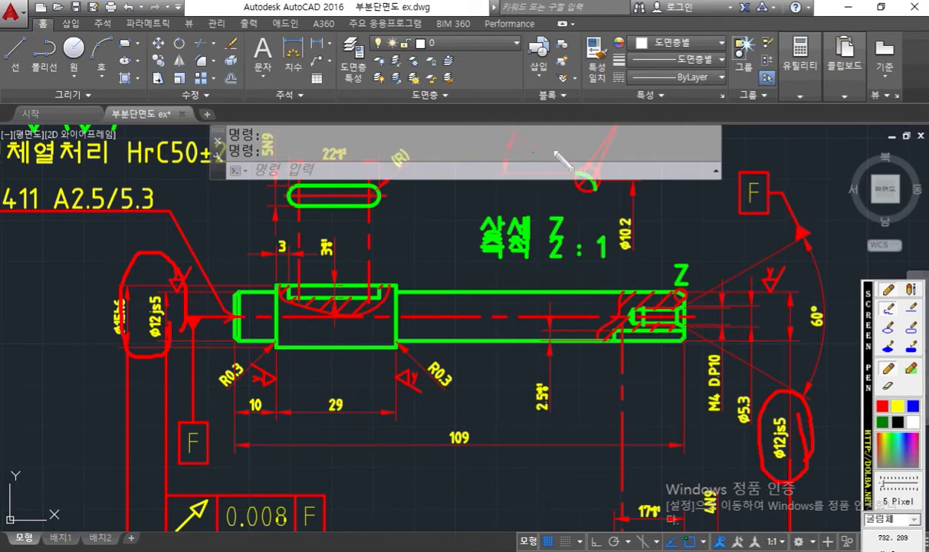
# Sketch in white over the drawing a cylindrical shaft with inner sections, a zigzag line along its upper edge, and arrows at both sections
pyautogui.moveTo(657, 56)
pyautogui.mouseDown()
pyautogui.moveTo(441, 128)
pyautogui.moveTo(421, 147)
pyautogui.moveTo(447, 224)
pyautogui.moveTo(377, 153)
pyautogui.moveTo(418, 136)
pyautogui.mouseUp()
pyautogui.moveTo(446, 223); pyautogui.dragTo(709, 137)
pyautogui.moveTo(627, 60)
pyautogui.mouseDown()
pyautogui.moveTo(709, 115)
pyautogui.moveTo(703, 126)
pyautogui.mouseUp()
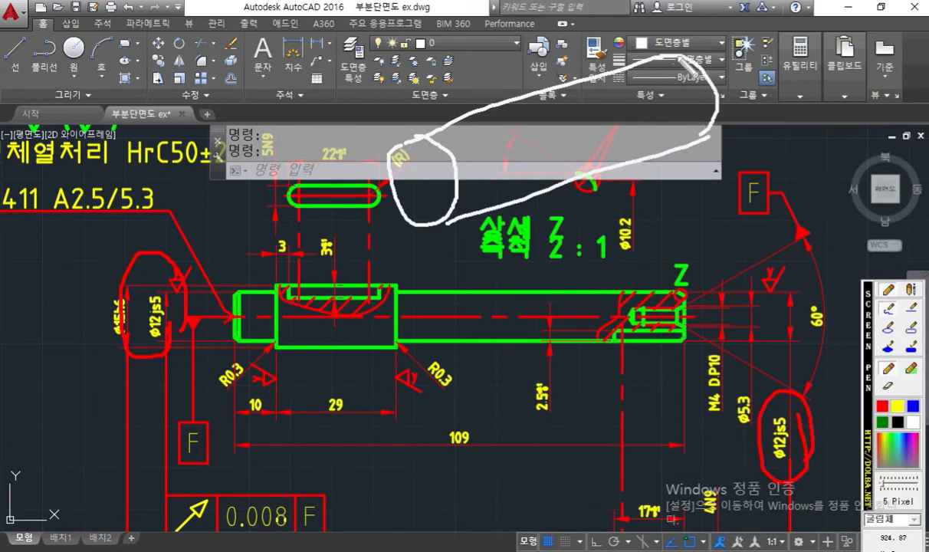
pyautogui.moveTo(517, 112)
pyautogui.mouseDown()
pyautogui.moveTo(585, 87)
pyautogui.moveTo(599, 112)
pyautogui.moveTo(576, 170)
pyautogui.mouseUp()
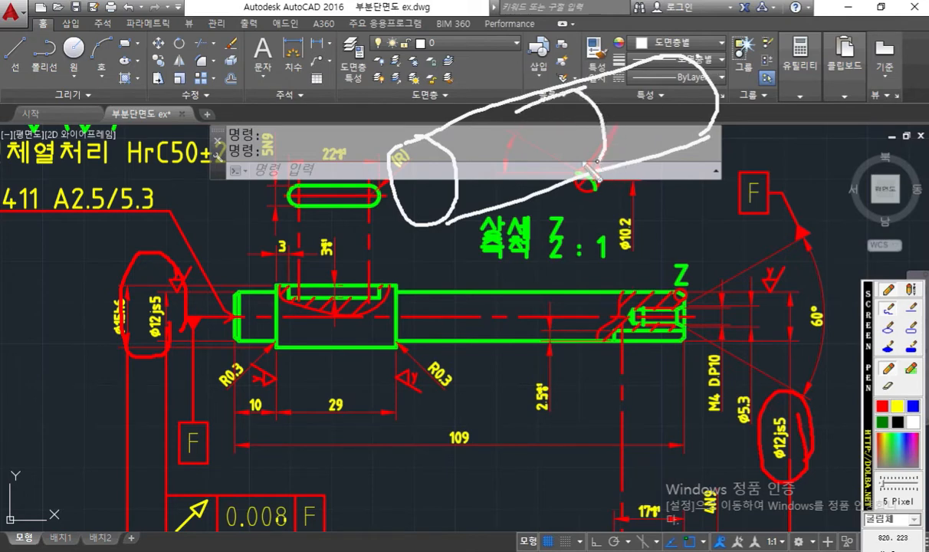
pyautogui.moveTo(505, 115)
pyautogui.mouseDown()
pyautogui.moveTo(542, 145)
pyautogui.moveTo(536, 185)
pyautogui.mouseUp()
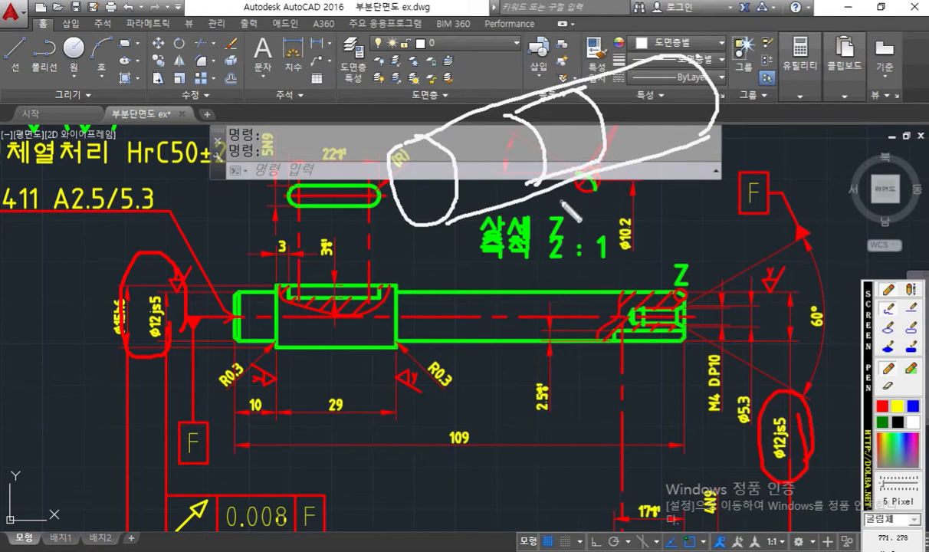
pyautogui.moveTo(461, 157)
pyautogui.mouseDown()
pyautogui.moveTo(483, 171)
pyautogui.moveTo(461, 166)
pyautogui.moveTo(462, 151)
pyautogui.mouseUp()
pyautogui.moveTo(475, 186); pyautogui.dragTo(525, 163)
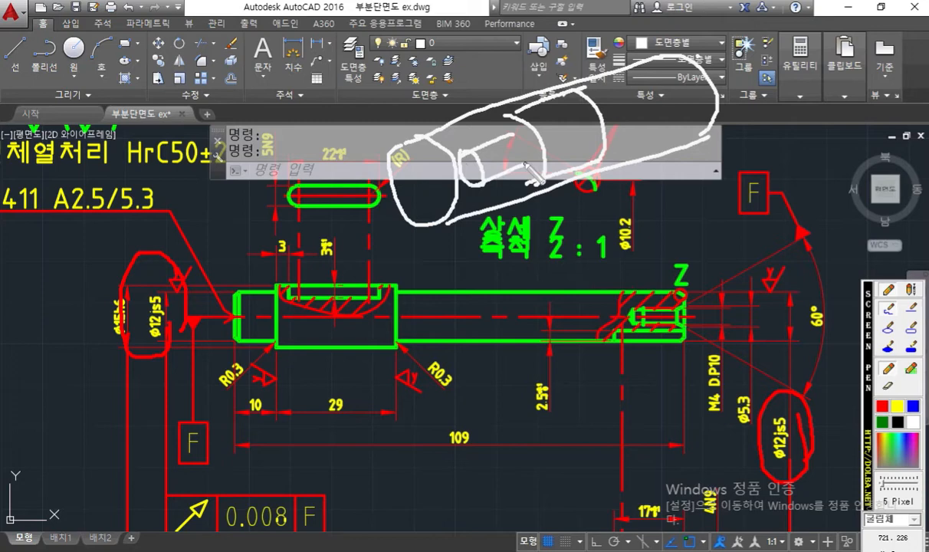
pyautogui.moveTo(594, 105); pyautogui.dragTo(679, 74)
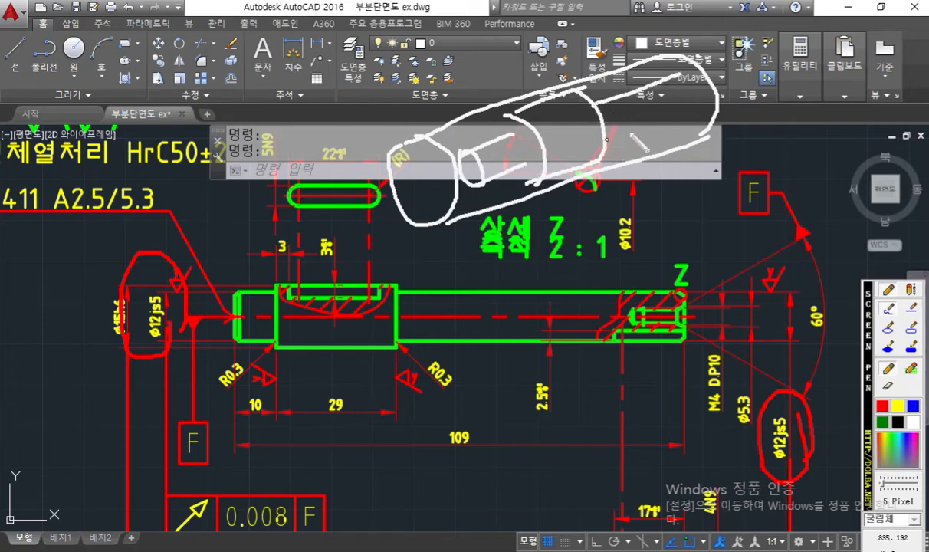
pyautogui.moveTo(644, 42)
pyautogui.mouseDown()
pyautogui.moveTo(604, 74)
pyautogui.moveTo(550, 86)
pyautogui.moveTo(472, 129)
pyautogui.moveTo(454, 170)
pyautogui.mouseUp()
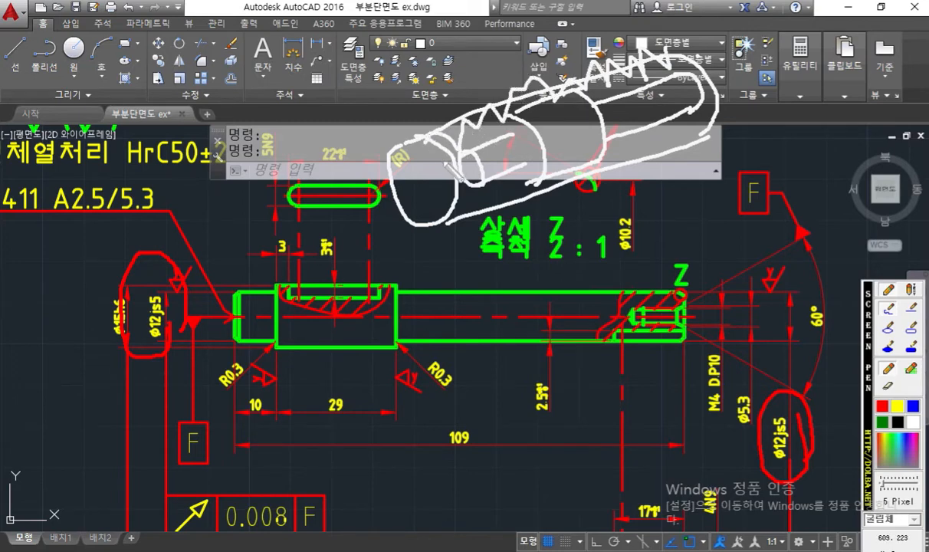
pyautogui.moveTo(503, 180); pyautogui.dragTo(503, 241)
pyautogui.moveTo(484, 199)
pyautogui.mouseDown()
pyautogui.moveTo(509, 179)
pyautogui.moveTo(521, 201)
pyautogui.mouseUp()
pyautogui.moveTo(740, 173)
pyautogui.mouseDown()
pyautogui.moveTo(649, 114)
pyautogui.moveTo(671, 142)
pyautogui.mouseUp()
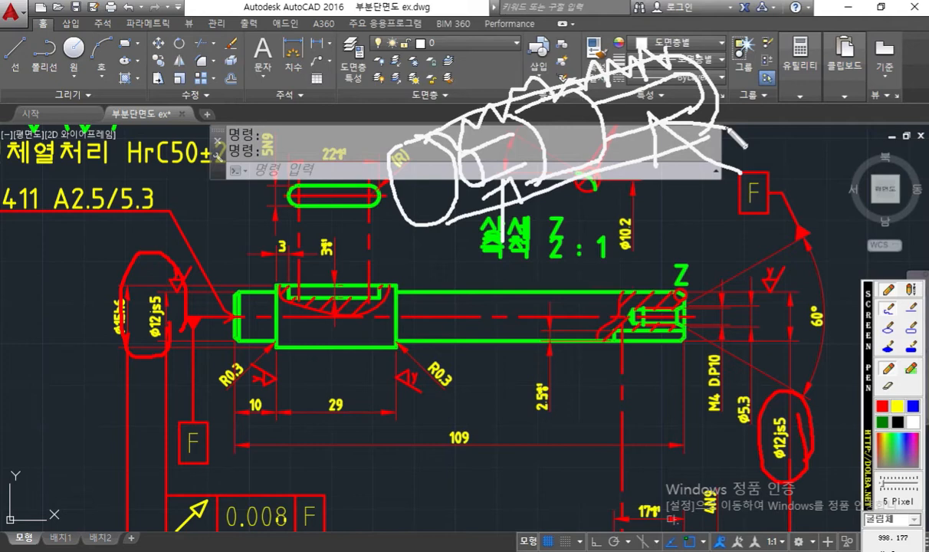
# Circle both Ø12js5 dimensions in white and clear all pen marks from the drawing
pyautogui.moveTo(805, 459)
pyautogui.mouseDown()
pyautogui.moveTo(784, 393)
pyautogui.moveTo(805, 402)
pyautogui.mouseUp()
pyautogui.moveTo(187, 348)
pyautogui.mouseDown()
pyautogui.moveTo(149, 276)
pyautogui.moveTo(178, 356)
pyautogui.mouseUp()
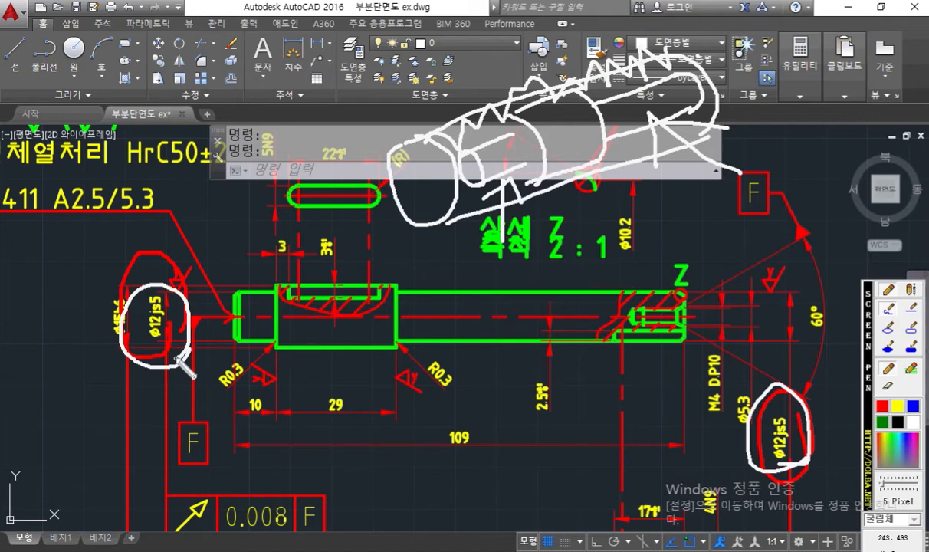
pyautogui.press('Escape')
# Circle the two Ø12js5 dimensions, link them with a white curve, and clear the pen marks
pyautogui.press('F9')
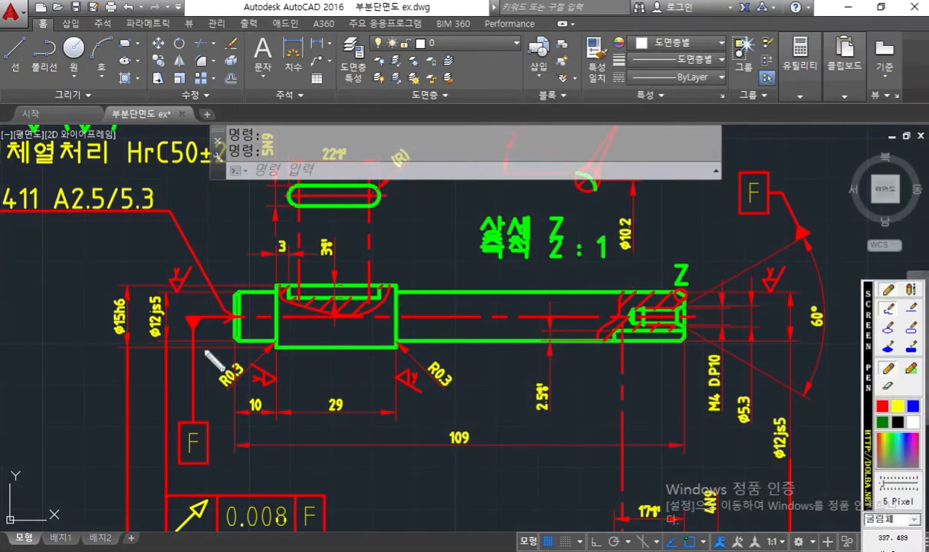
pyautogui.moveTo(167, 353)
pyautogui.mouseDown()
pyautogui.moveTo(166, 326)
pyautogui.moveTo(169, 351)
pyautogui.moveTo(426, 467)
pyautogui.moveTo(686, 371)
pyautogui.moveTo(828, 429)
pyautogui.moveTo(801, 459)
pyautogui.mouseUp()
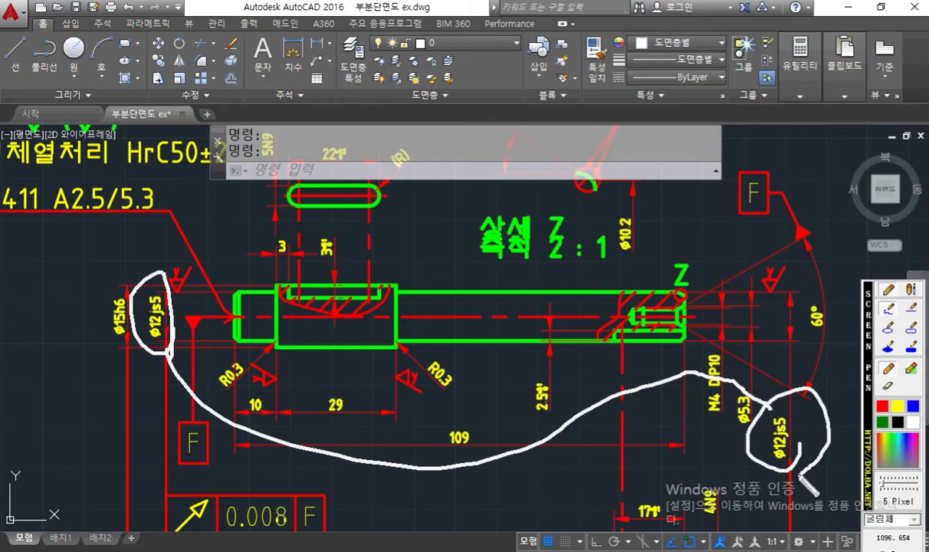
pyautogui.press('Escape')
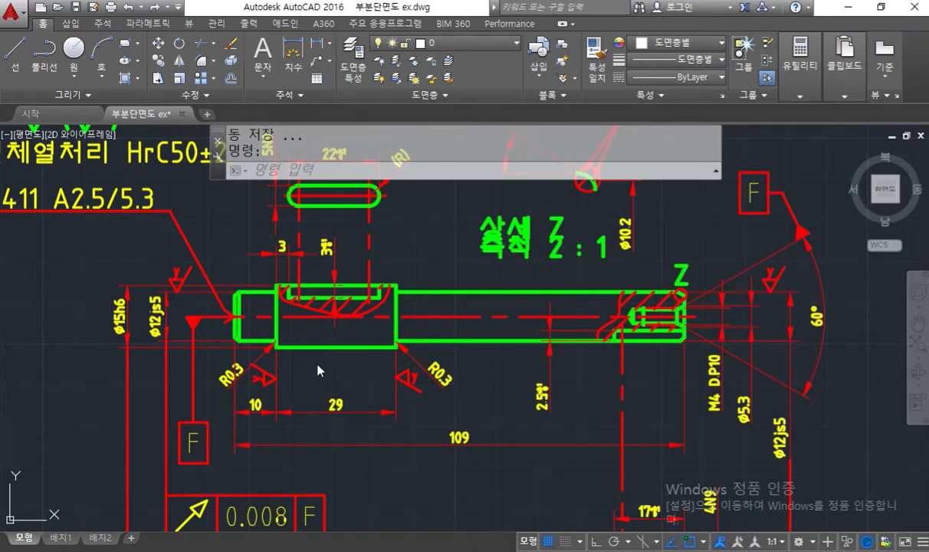
# Circle the Ø15h6, Ø12js5, 10 and 29 dimensions, mark the shaft's left end with an X, and clear the pen marks
pyautogui.press('F9')
pyautogui.moveTo(174, 332)
pyautogui.mouseDown()
pyautogui.moveTo(115, 275)
pyautogui.moveTo(133, 328)
pyautogui.mouseUp()
pyautogui.moveTo(801, 406)
pyautogui.mouseDown()
pyautogui.moveTo(774, 420)
pyautogui.moveTo(783, 465)
pyautogui.moveTo(804, 453)
pyautogui.mouseUp()
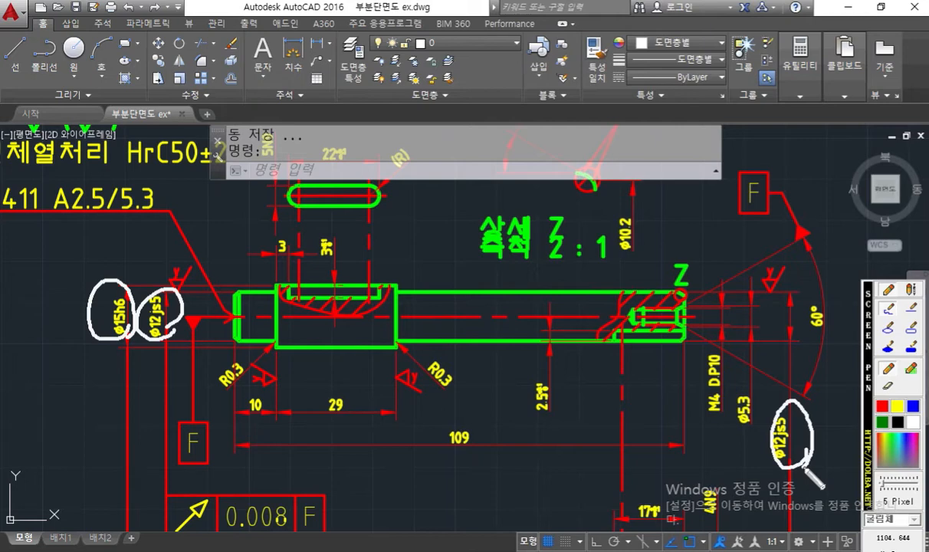
pyautogui.moveTo(263, 414)
pyautogui.mouseDown()
pyautogui.moveTo(255, 385)
pyautogui.moveTo(264, 422)
pyautogui.mouseUp()
pyautogui.moveTo(243, 302)
pyautogui.mouseDown()
pyautogui.moveTo(221, 330)
pyautogui.moveTo(245, 331)
pyautogui.mouseUp()
pyautogui.moveTo(353, 395)
pyautogui.mouseDown()
pyautogui.moveTo(360, 421)
pyautogui.moveTo(311, 388)
pyautogui.moveTo(354, 398)
pyautogui.moveTo(366, 420)
pyautogui.mouseUp()
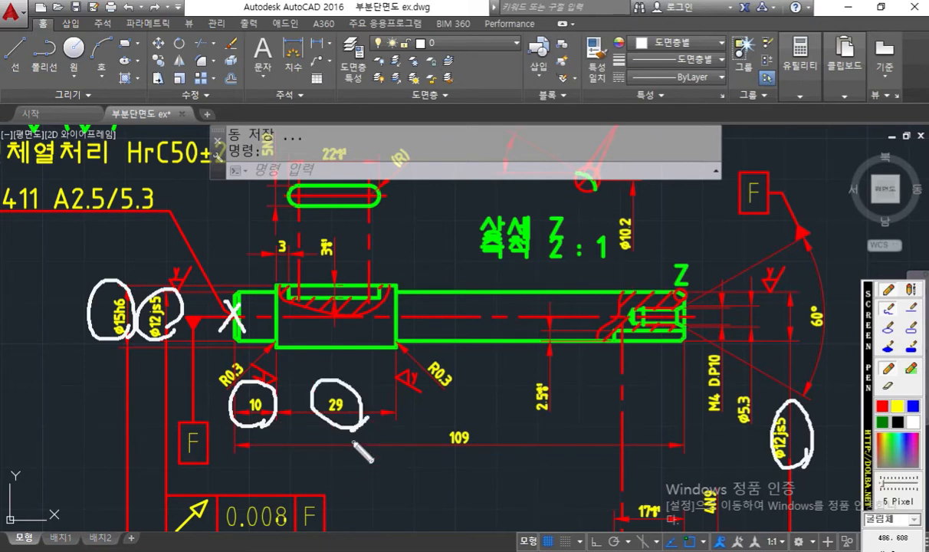
pyautogui.press('Escape')
# Switch to SOLIDWORKS and dimension the length of the profile's left section at 10 mm
pyautogui.moveTo(329, 7); pyautogui.dragTo(928, 29)
pyautogui.click(430, 163)
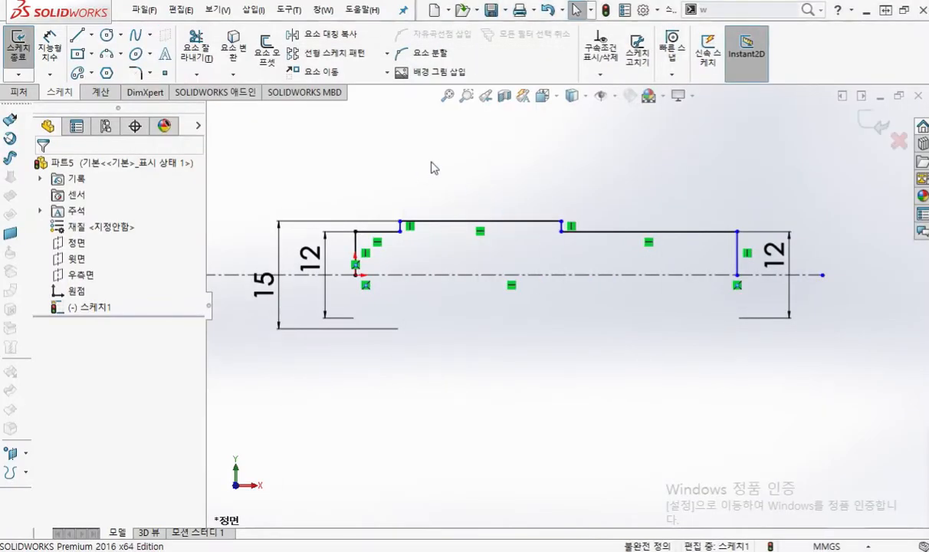
pyautogui.rightClick(590, 150)
pyautogui.click(586, 138)
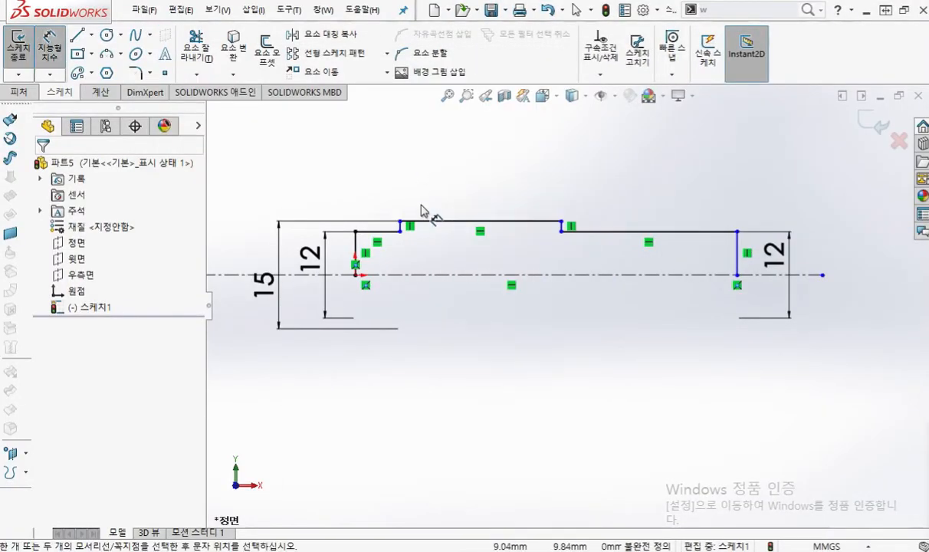
pyautogui.click(355, 251)
pyautogui.scroll(-1, 365, 259)
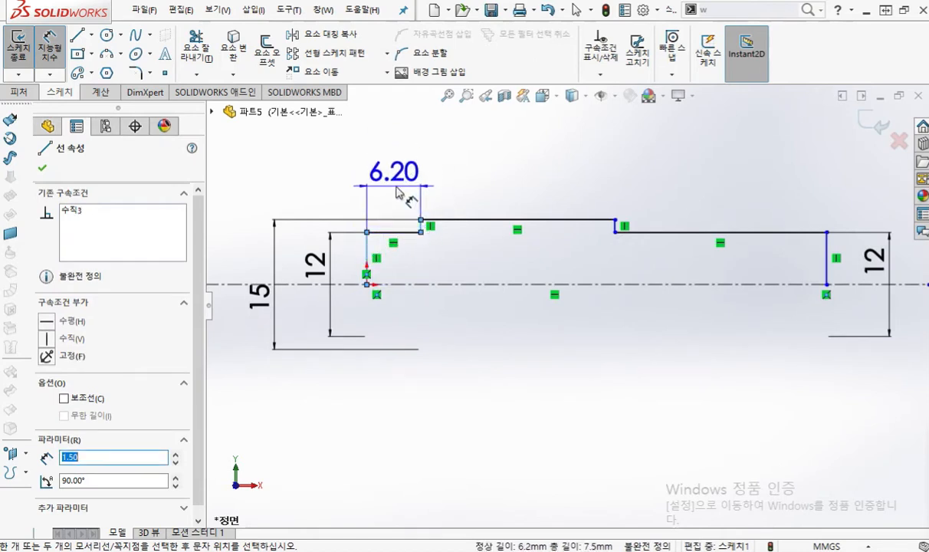
pyautogui.click(392, 183)
pyautogui.write('10')
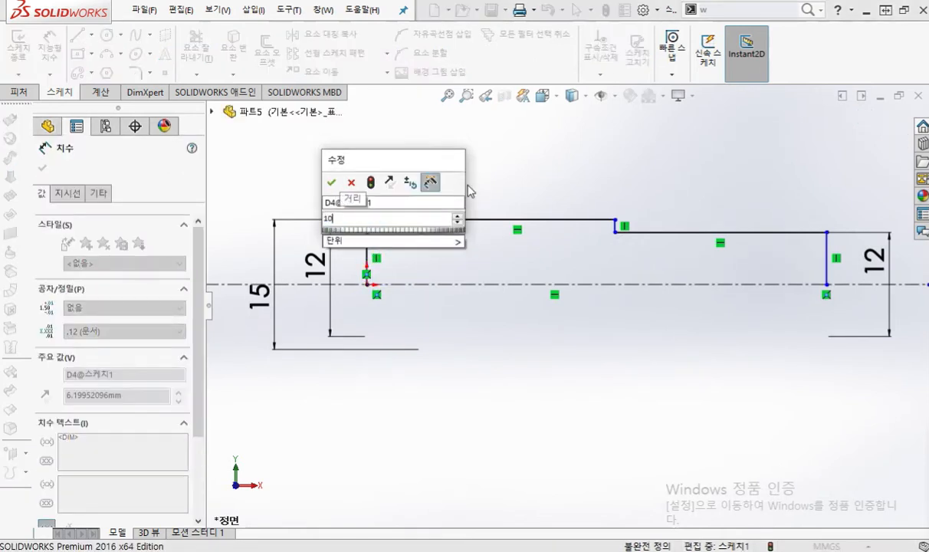
pyautogui.press('Return')
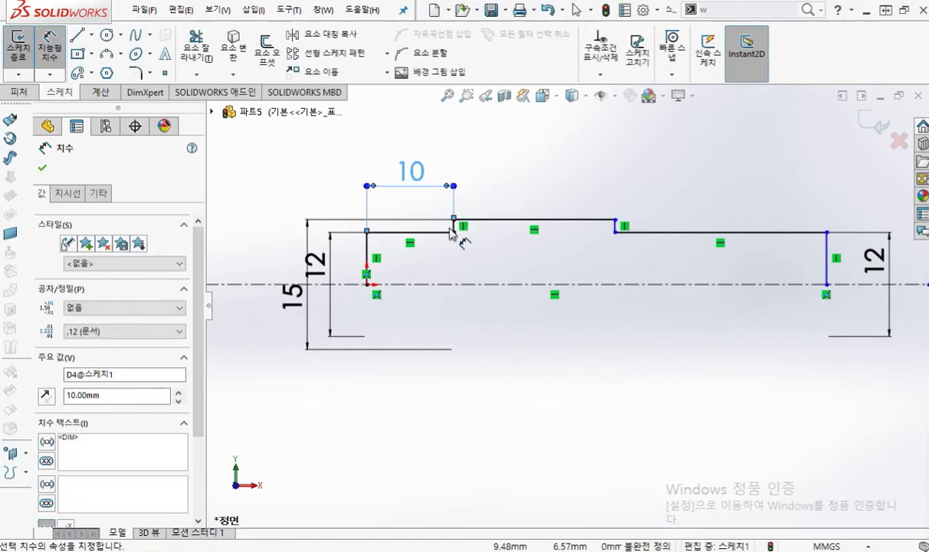
# Dimension the length of the raised middle section between its two step edges at 29 mm
pyautogui.click(615, 225)
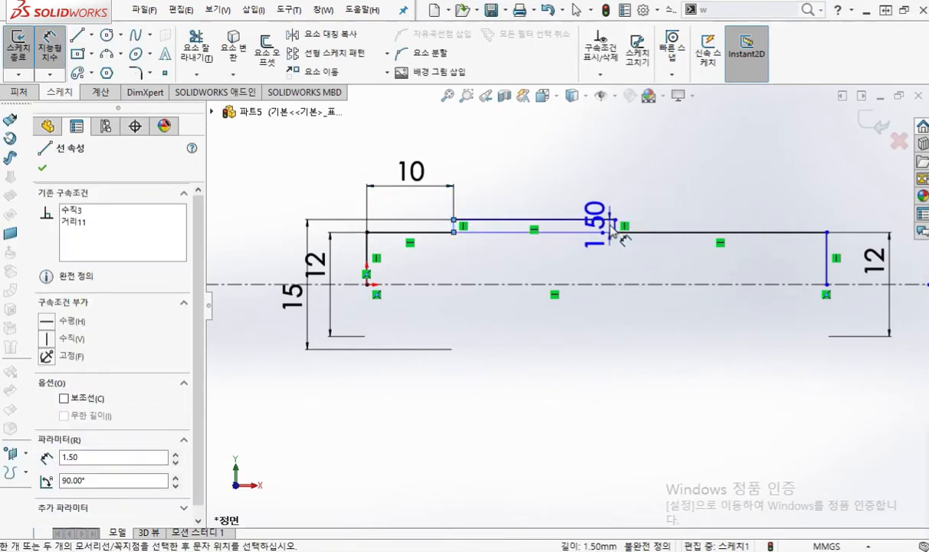
pyautogui.click(454, 226)
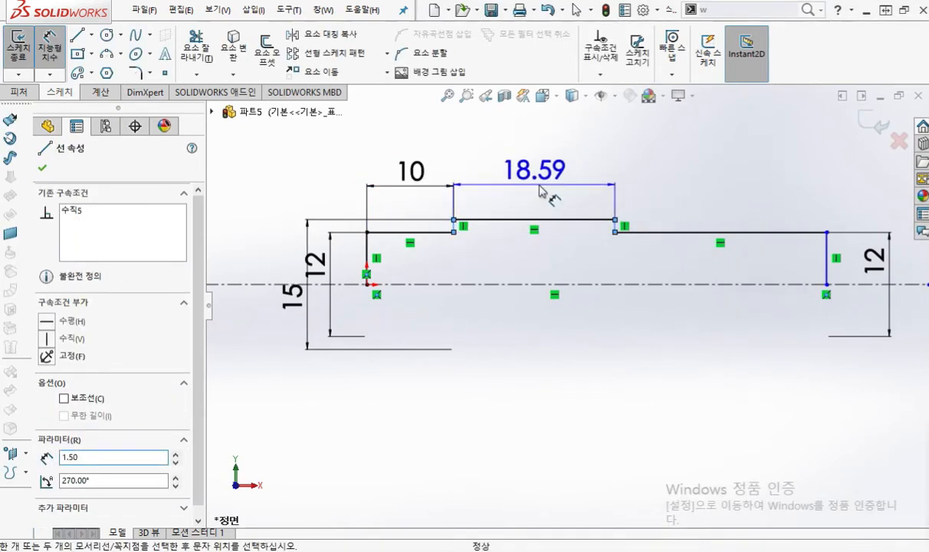
pyautogui.click(611, 171)
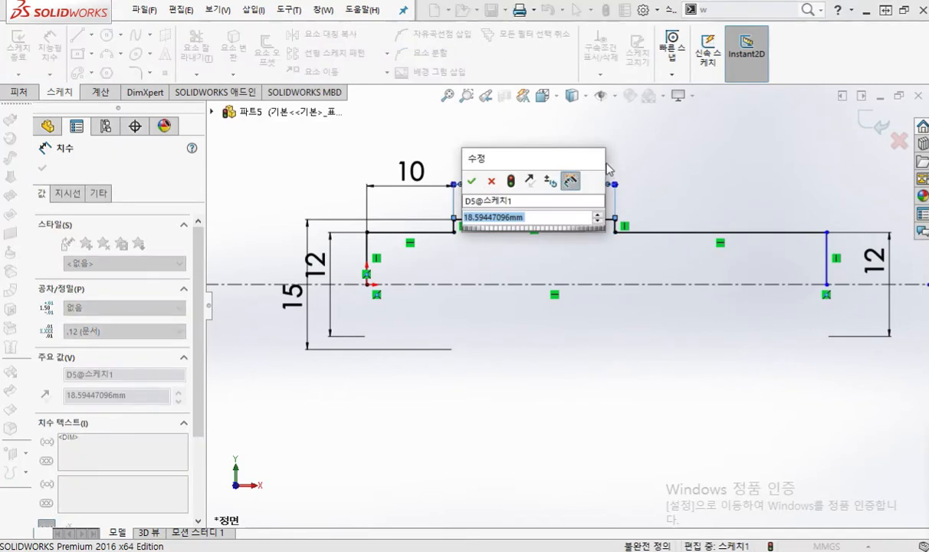
pyautogui.write('29')
pyautogui.press('Return')
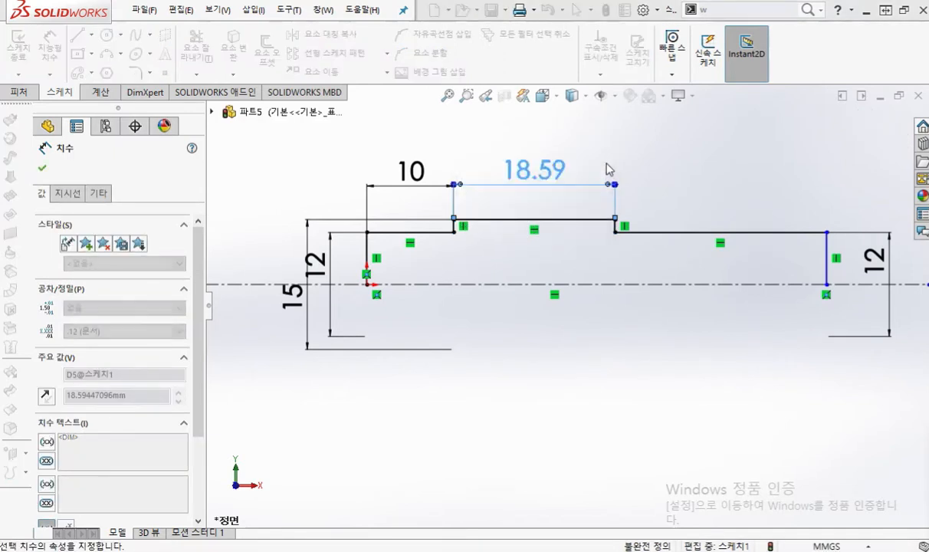
pyautogui.click(658, 388)
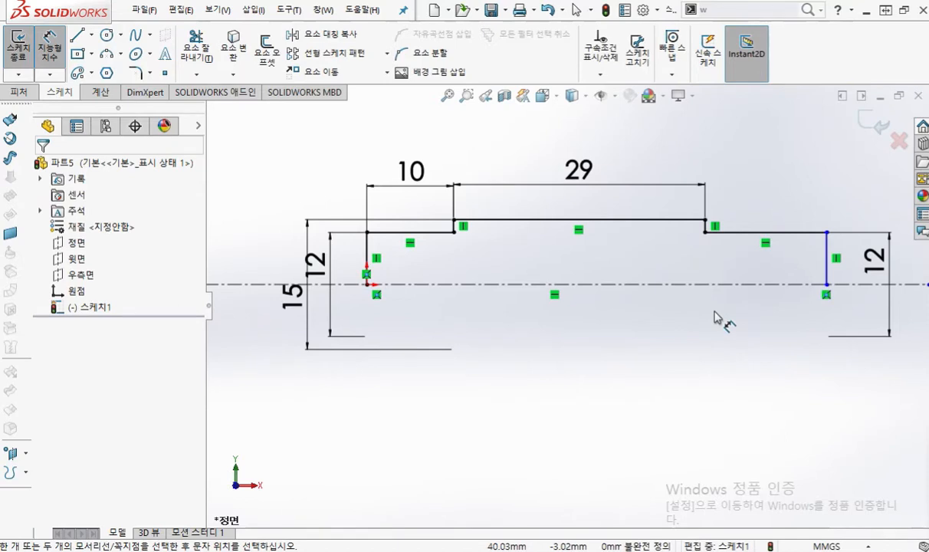
# Dimension the overall shaft length between the profile's two end lines at 109 mm and exit the dimension tool
pyautogui.scroll(2, 715, 311)
pyautogui.keyDown('ctrl'); pyautogui.moveTo(745, 338); pyautogui.dragTo(663, 342, button='middle'); pyautogui.keyUp('ctrl')
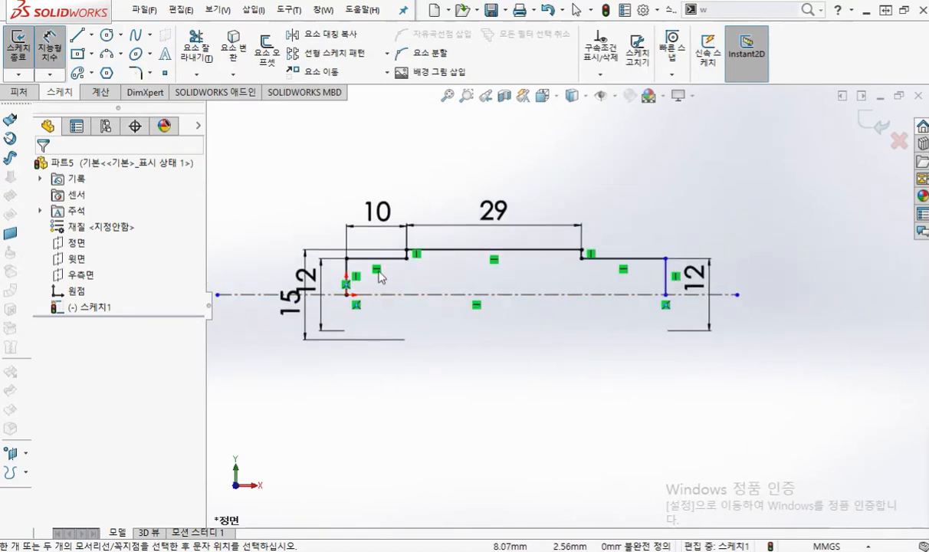
pyautogui.click(665, 273)
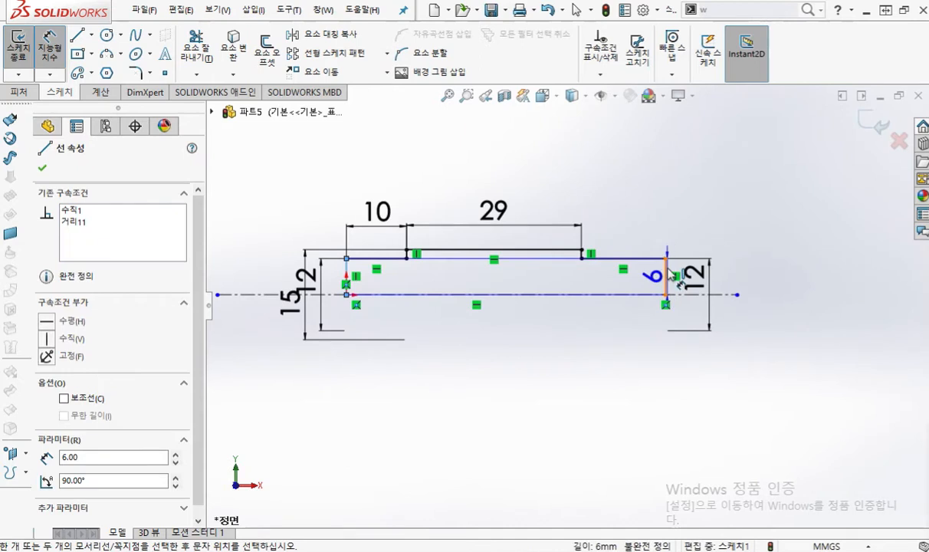
pyautogui.click(347, 274)
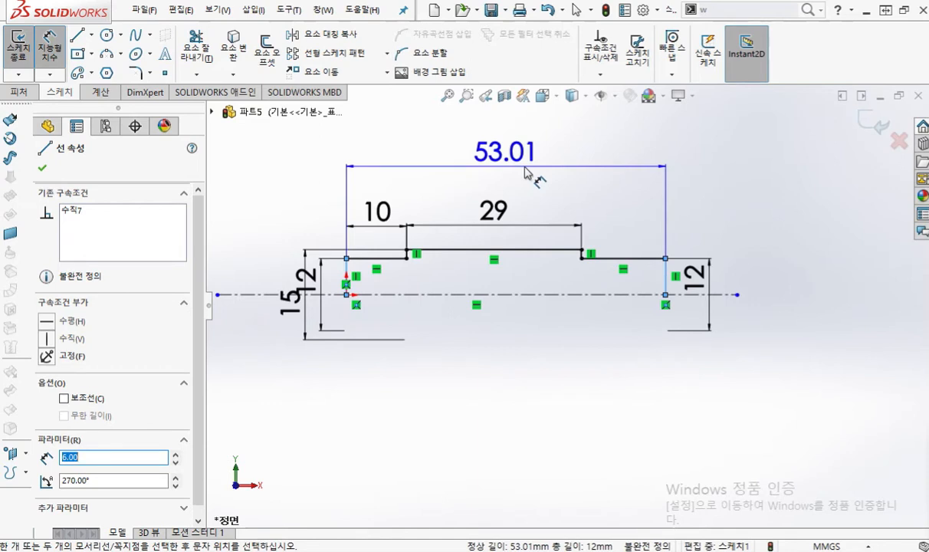
pyautogui.click(521, 192)
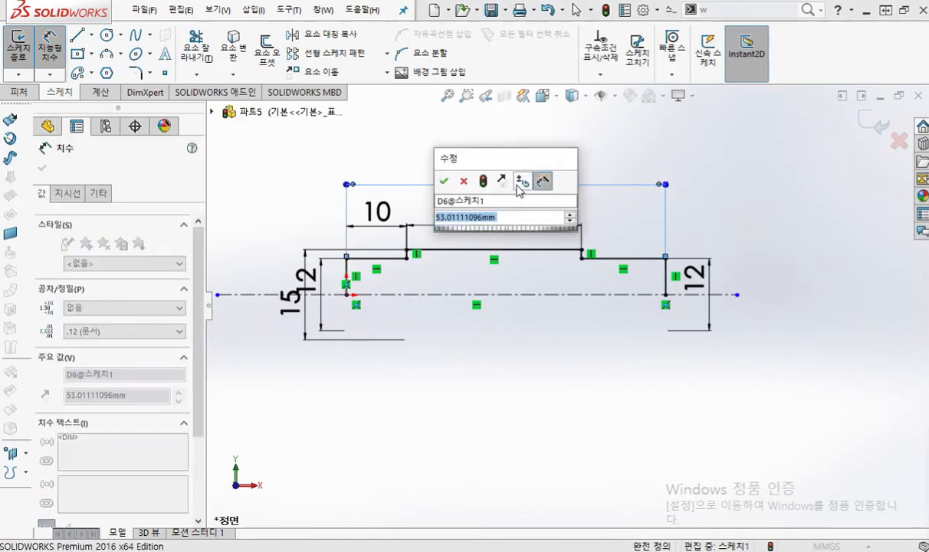
pyautogui.write('50')
pyautogui.press('Return')
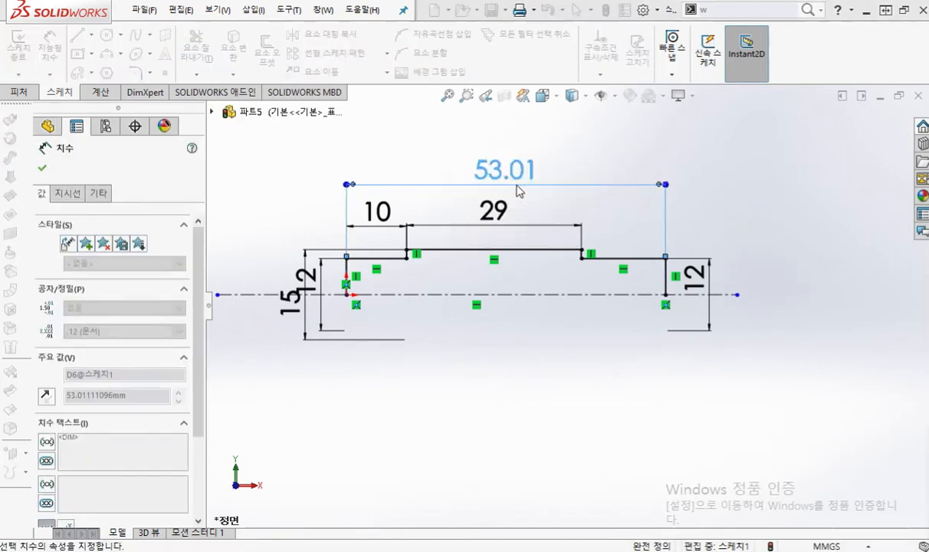
pyautogui.click(529, 365)
pyautogui.scroll(1, 530, 360)
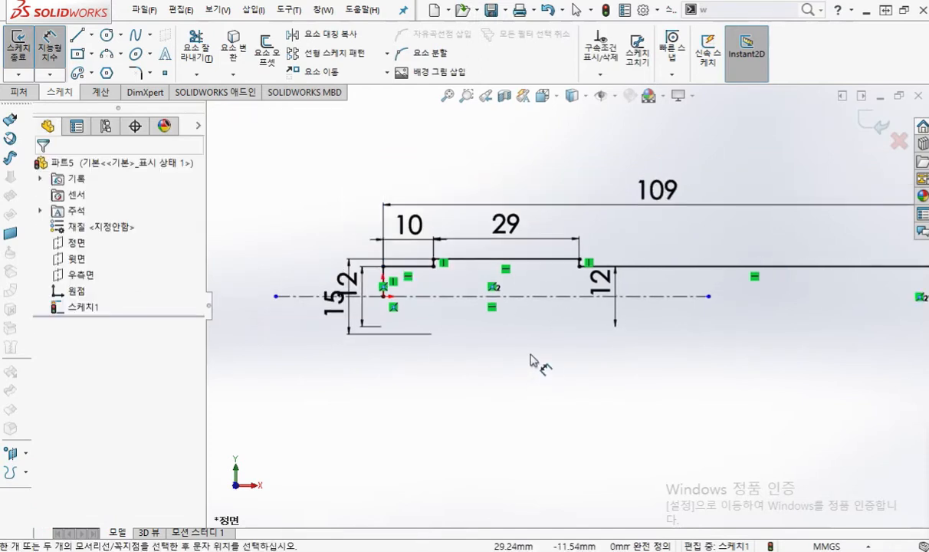
pyautogui.rightClick(535, 357)
pyautogui.click(567, 148)
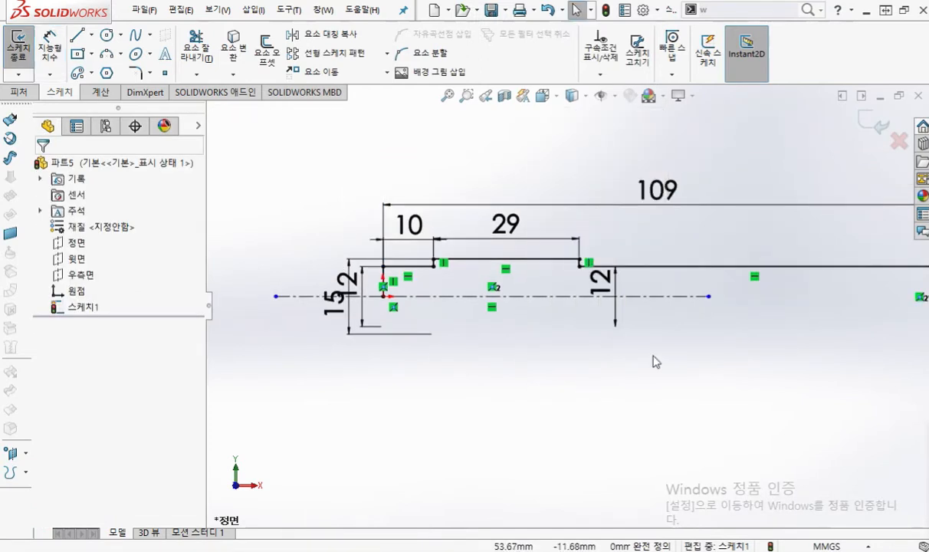
# Extend the centerline's right endpoint past the profile's end, to about X 121.7 mm
pyautogui.keyDown('ctrl'); pyautogui.moveTo(752, 364); pyautogui.dragTo(644, 361, button='middle'); pyautogui.keyUp('ctrl')
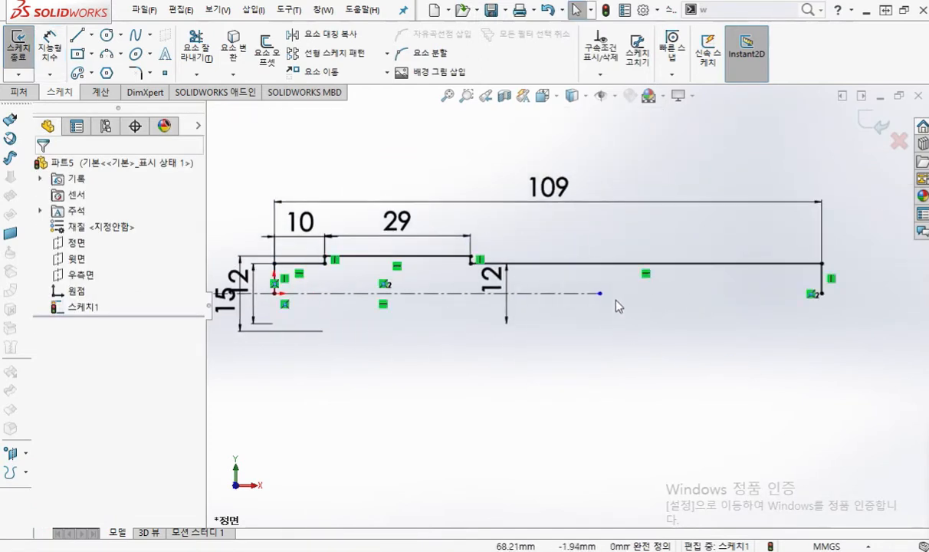
pyautogui.moveTo(600, 294)
pyautogui.mouseDown()
pyautogui.moveTo(616, 303)
pyautogui.moveTo(888, 299)
pyautogui.mouseUp()
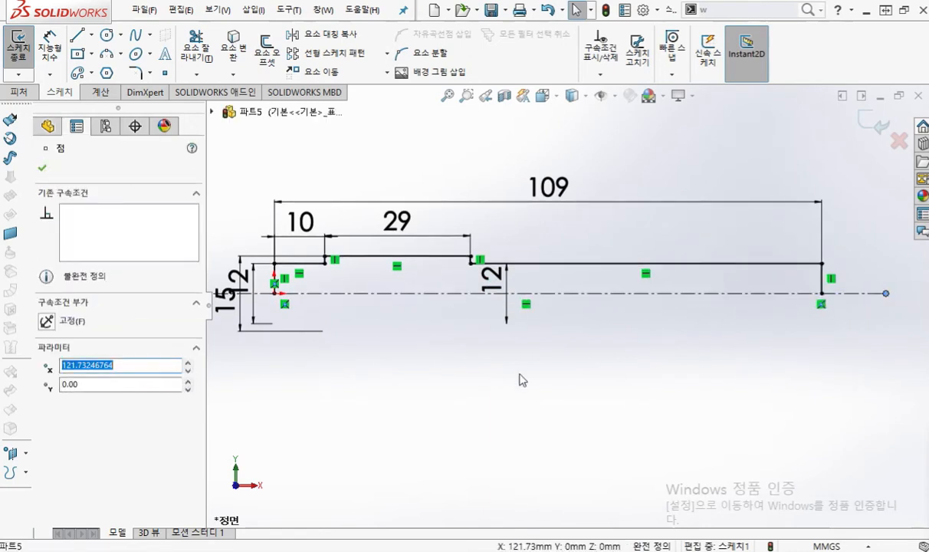
pyautogui.click(513, 369)
# Move the 15 mm diameter dimension outside the left 12 mm one, and the other 12 mm dimension beyond the shaft's right end
pyautogui.keyDown('ctrl'); pyautogui.moveTo(512, 369); pyautogui.dragTo(549, 360, button='middle'); pyautogui.keyUp('ctrl')
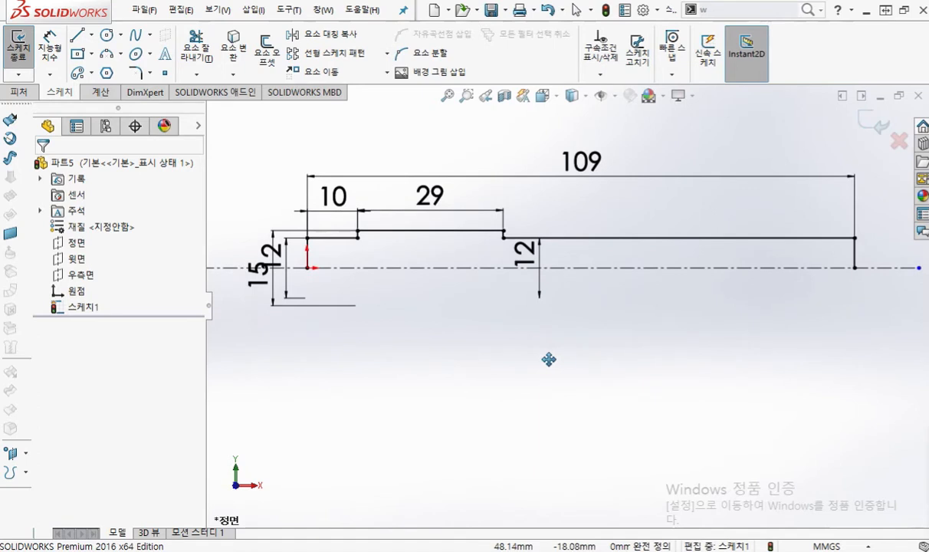
pyautogui.moveTo(246, 274); pyautogui.dragTo(219, 242)
pyautogui.moveTo(512, 242); pyautogui.dragTo(887, 262)
pyautogui.click(630, 325)
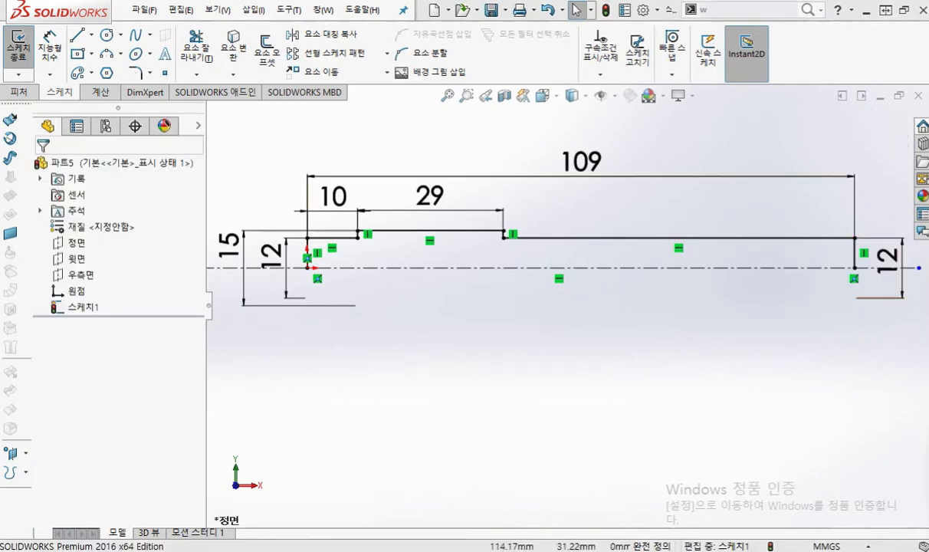
# Switch to the AutoCAD drawing and circle in white both R0.3 shoulder corners of the 29 mm section
pyautogui.moveTo(926, 111); pyautogui.dragTo(512, 66)
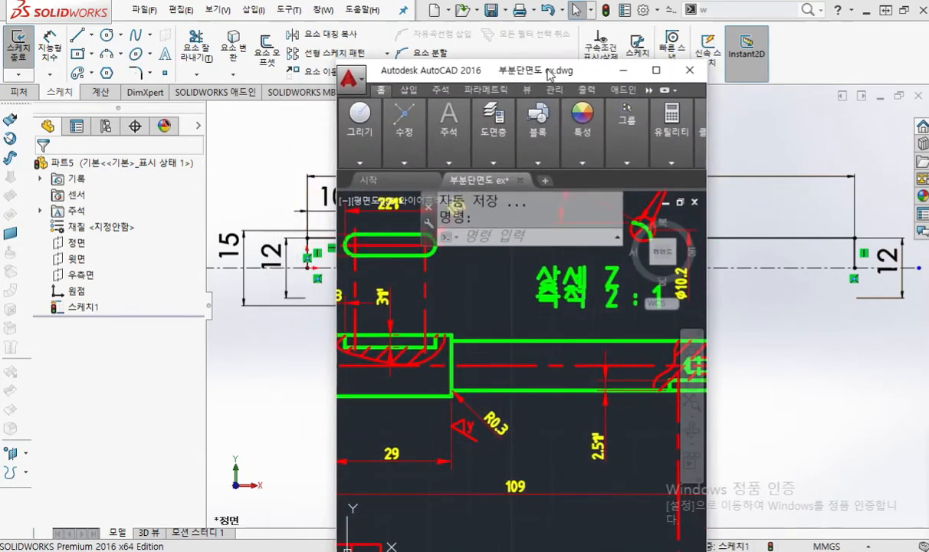
pyautogui.doubleClick(518, 68)
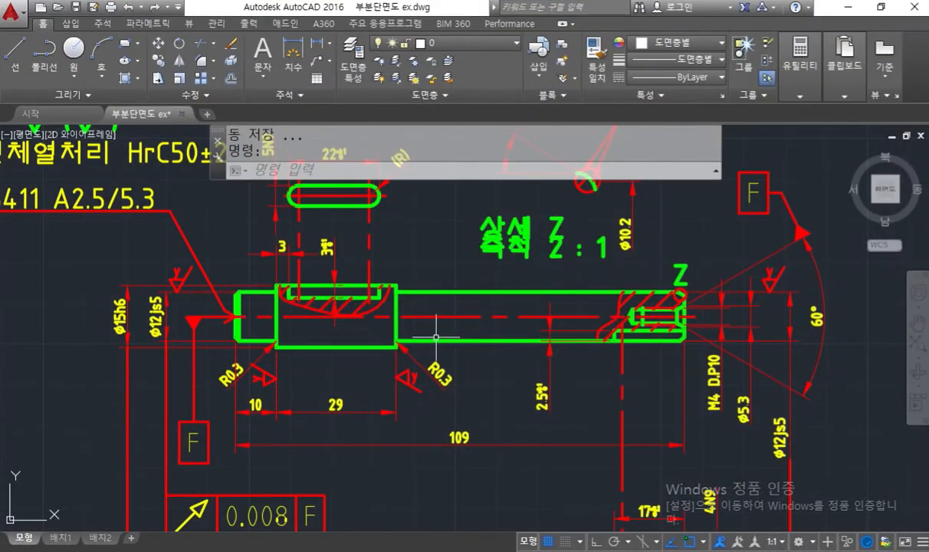
pyautogui.scroll(5, 338, 406)
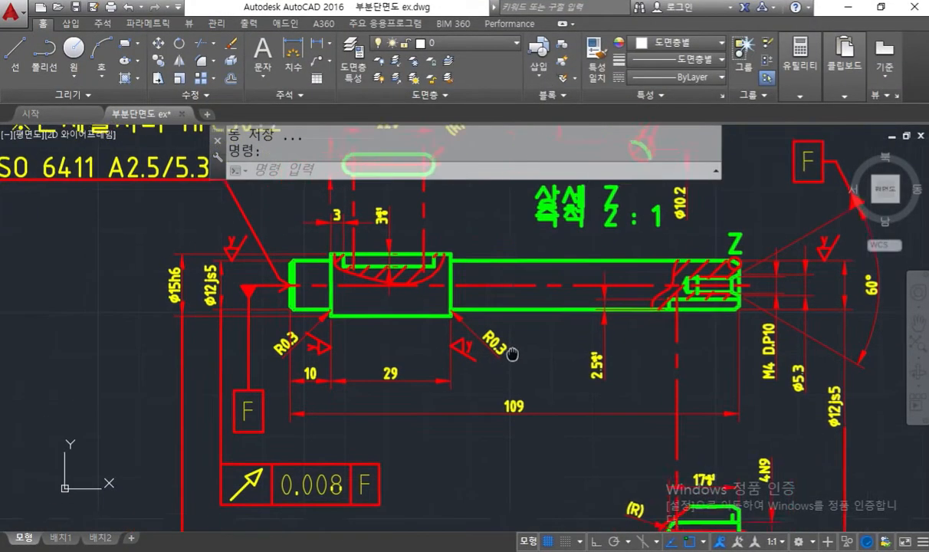
pyautogui.moveTo(444, 363); pyautogui.dragTo(396, 394, button='middle')
pyautogui.press('F12')
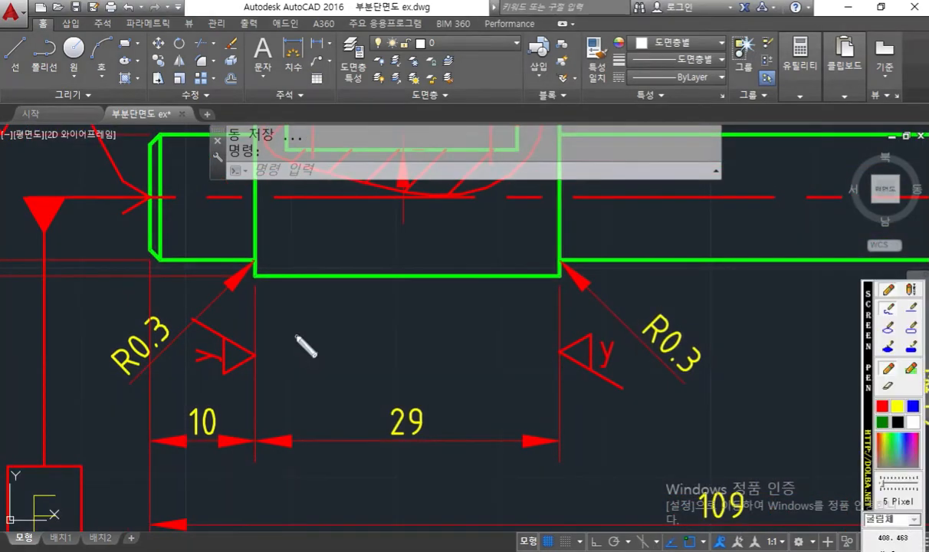
pyautogui.moveTo(253, 266)
pyautogui.mouseDown()
pyautogui.moveTo(250, 257)
pyautogui.moveTo(254, 269)
pyautogui.moveTo(295, 259)
pyautogui.mouseUp()
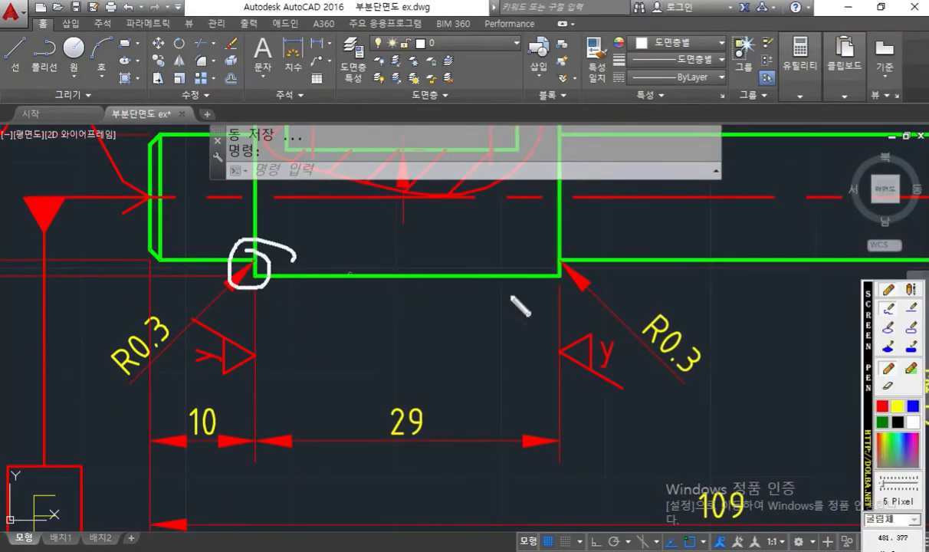
pyautogui.moveTo(594, 268)
pyautogui.mouseDown()
pyautogui.moveTo(537, 238)
pyautogui.moveTo(595, 282)
pyautogui.mouseUp()
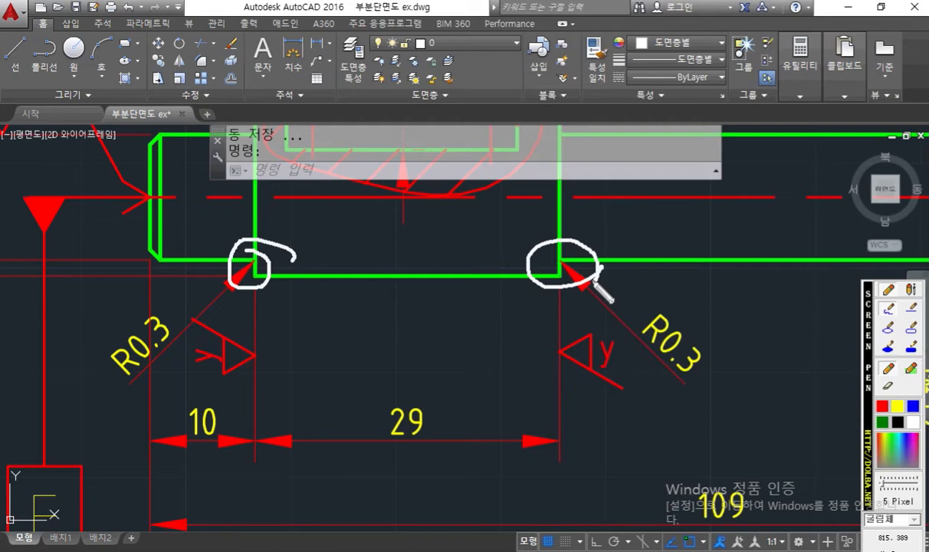
# Sketch a circle between two rectangles in white below the shaft at each shoulder, and clear all pen marks
pyautogui.moveTo(566, 265)
pyautogui.mouseDown()
pyautogui.moveTo(566, 312)
pyautogui.moveTo(707, 312)
pyautogui.moveTo(664, 266)
pyautogui.mouseUp()
pyautogui.moveTo(574, 379)
pyautogui.mouseDown()
pyautogui.moveTo(699, 418)
pyautogui.moveTo(613, 380)
pyautogui.moveTo(573, 379)
pyautogui.mouseUp()
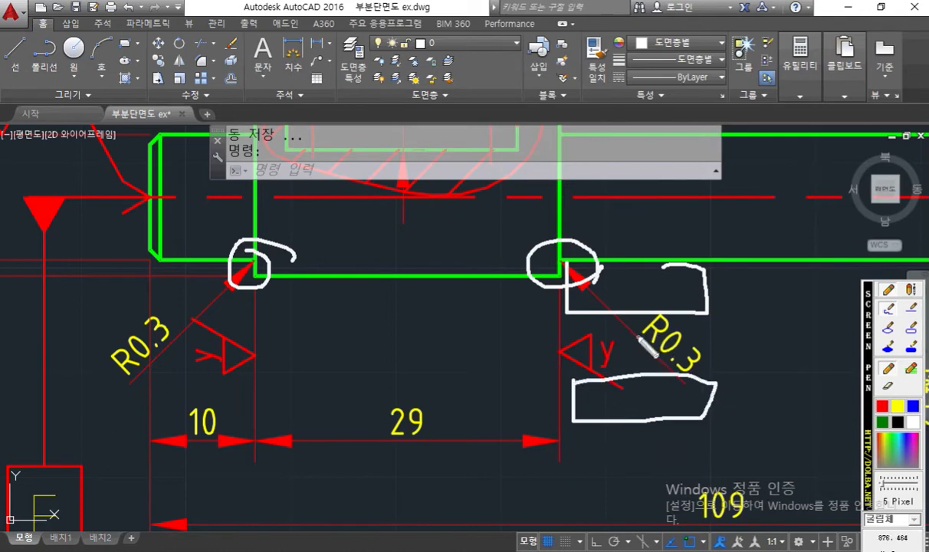
pyautogui.moveTo(641, 303)
pyautogui.mouseDown()
pyautogui.moveTo(625, 384)
pyautogui.moveTo(649, 301)
pyautogui.mouseUp()
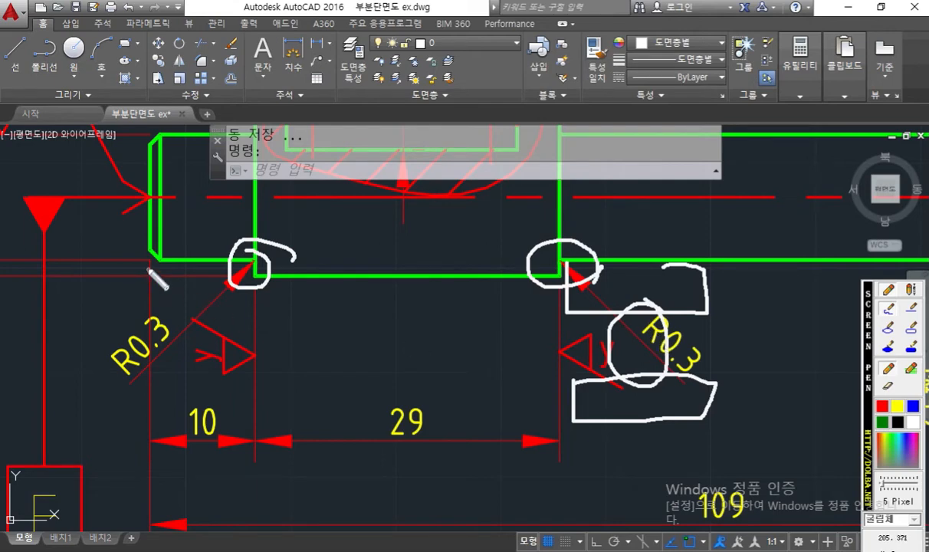
pyautogui.moveTo(137, 262)
pyautogui.mouseDown()
pyautogui.moveTo(237, 262)
pyautogui.moveTo(135, 304)
pyautogui.moveTo(135, 263)
pyautogui.mouseUp()
pyautogui.moveTo(125, 378)
pyautogui.mouseDown()
pyautogui.moveTo(148, 377)
pyautogui.moveTo(245, 417)
pyautogui.moveTo(131, 418)
pyautogui.moveTo(129, 376)
pyautogui.mouseUp()
pyautogui.moveTo(201, 299)
pyautogui.mouseDown()
pyautogui.moveTo(189, 369)
pyautogui.moveTo(180, 303)
pyautogui.mouseUp()
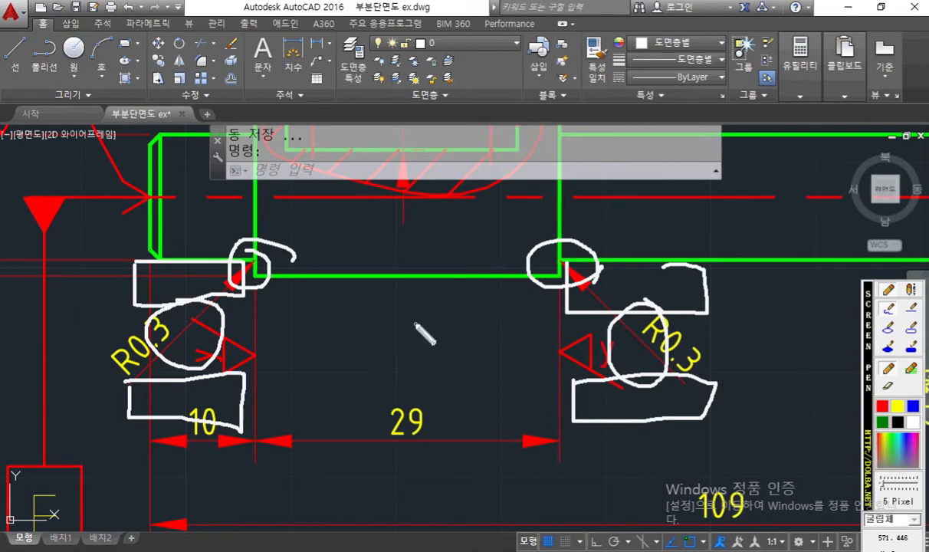
pyautogui.press('Escape')
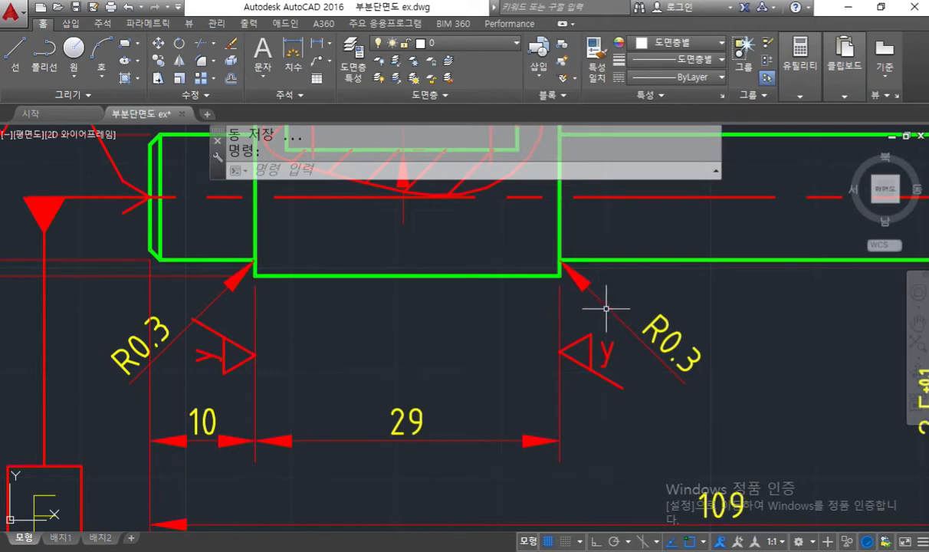
# Circle the right-hand R0.3 dimension in white and clear the pen mark
pyautogui.press('F12')
pyautogui.moveTo(721, 375); pyautogui.dragTo(715, 385)
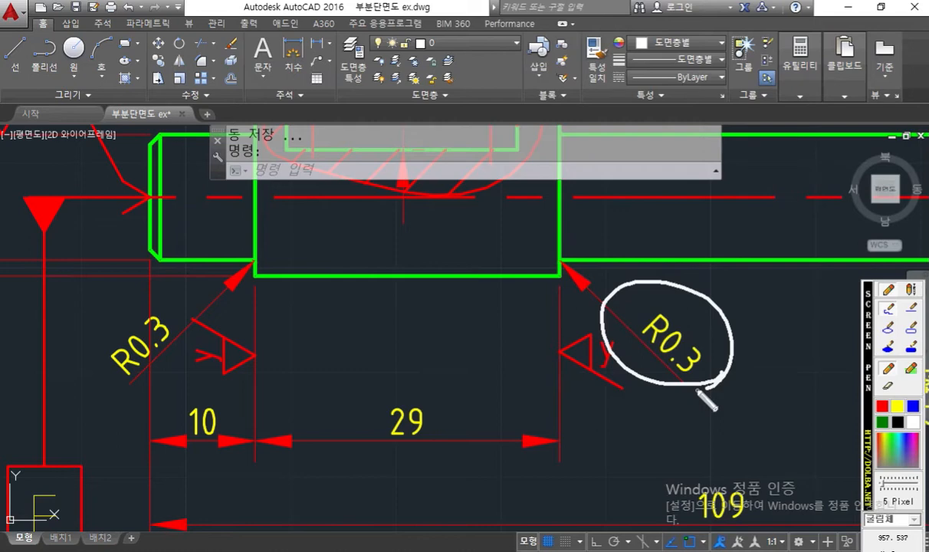
pyautogui.press('Escape')
# Mark the upper chamfer at the shaft's left end in white, write 도시 above it, and clear the pen marks
pyautogui.scroll(3, 651, 380)
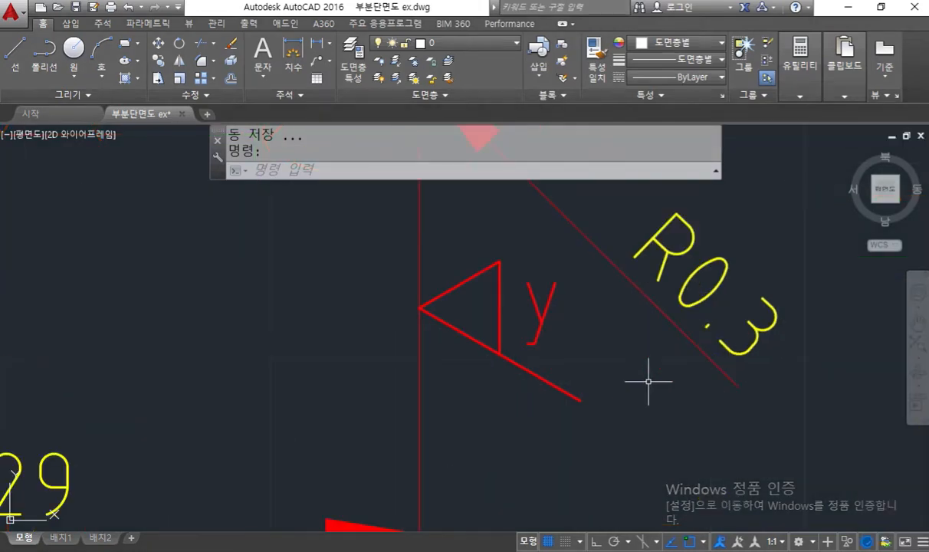
pyautogui.scroll(-3, 612, 366)
pyautogui.scroll(-5, 612, 366)
pyautogui.scroll(7, 594, 331)
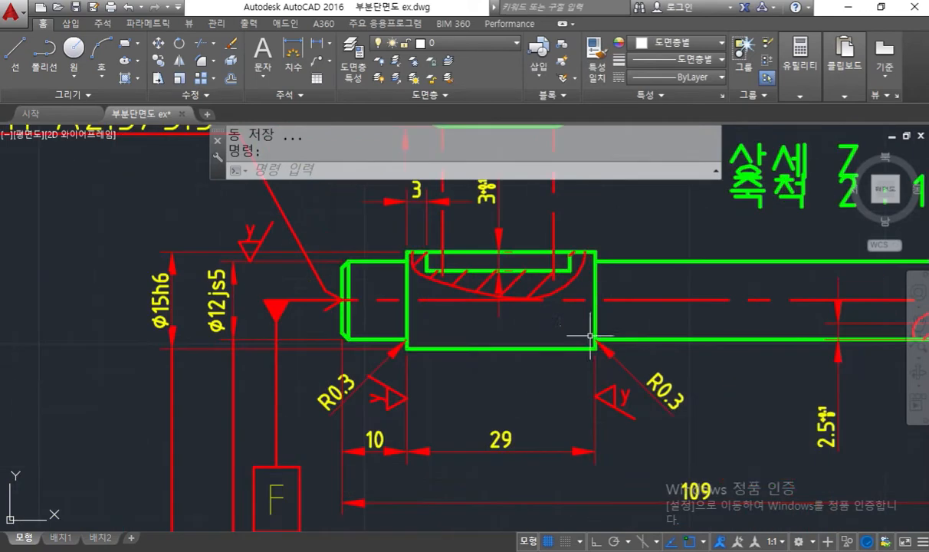
pyautogui.moveTo(296, 223); pyautogui.dragTo(263, 246)
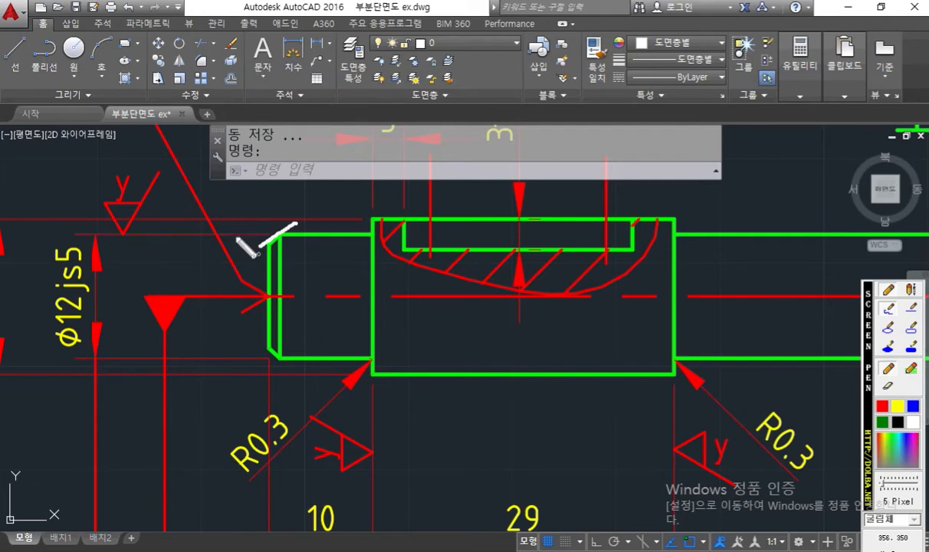
pyautogui.moveTo(221, 195)
pyautogui.mouseDown()
pyautogui.moveTo(245, 191)
pyautogui.moveTo(243, 206)
pyautogui.moveTo(257, 217)
pyautogui.moveTo(275, 208)
pyautogui.mouseUp()
pyautogui.moveTo(282, 201); pyautogui.dragTo(293, 213)
pyautogui.moveTo(305, 176); pyautogui.dragTo(309, 211)
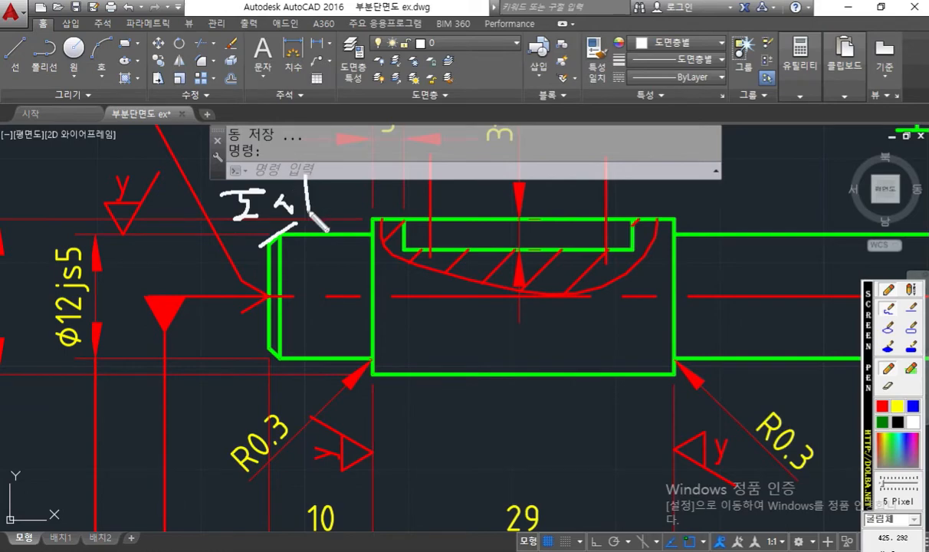
pyautogui.press('Escape')
# Underline drawing notes 2 (1X45° chamfers) and 3 (0.2x45° general chamfers) in white
pyautogui.scroll(-7, 311, 211)
pyautogui.moveTo(580, 362); pyautogui.dragTo(469, 214, button='middle')
pyautogui.scroll(5, 593, 370)
pyautogui.moveTo(668, 390); pyautogui.dragTo(579, 367, button='middle')
pyautogui.press('F9')
pyautogui.moveTo(204, 291); pyautogui.dragTo(800, 301)
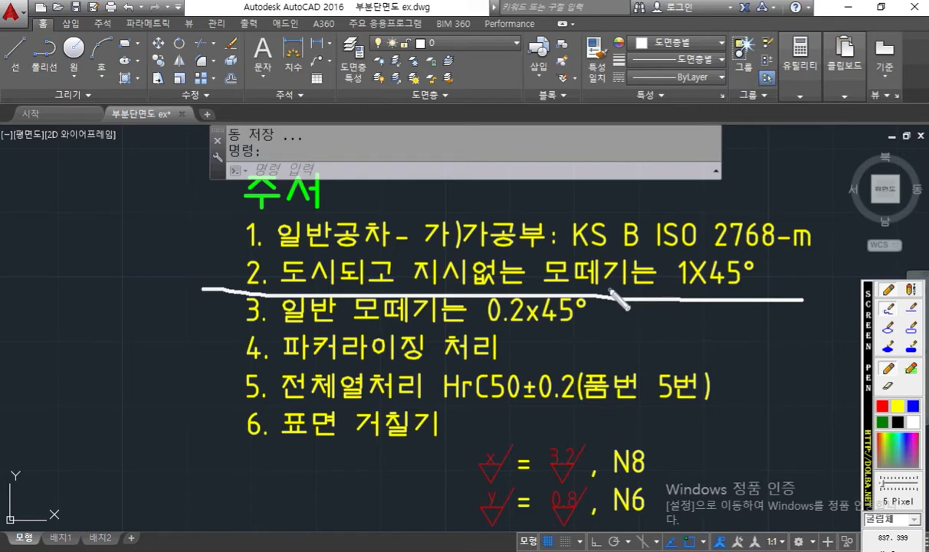
pyautogui.moveTo(238, 333); pyautogui.dragTo(579, 336)
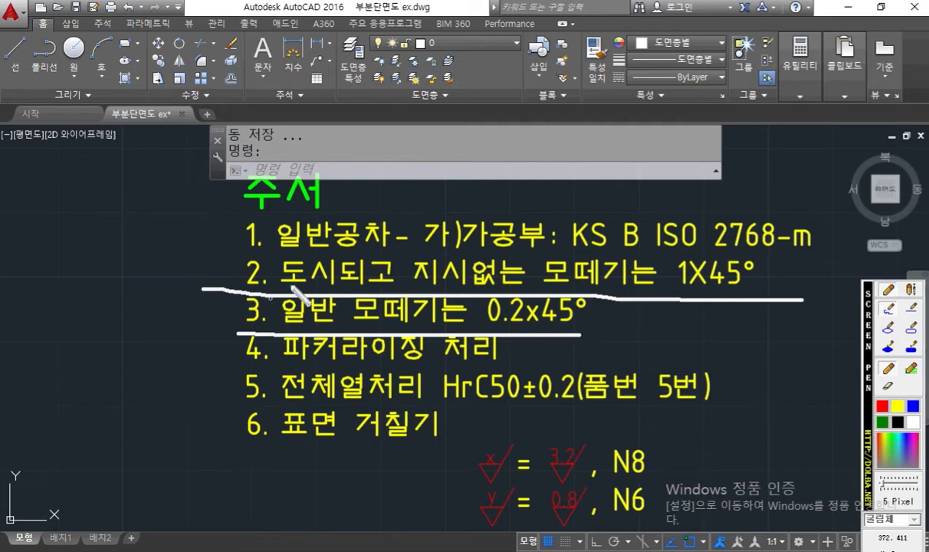
# Circle 도시 in note 2 and run a leader from it to a handwritten 그림 beside the notes
pyautogui.moveTo(277, 283)
pyautogui.mouseDown()
pyautogui.moveTo(337, 243)
pyautogui.moveTo(318, 282)
pyautogui.mouseUp()
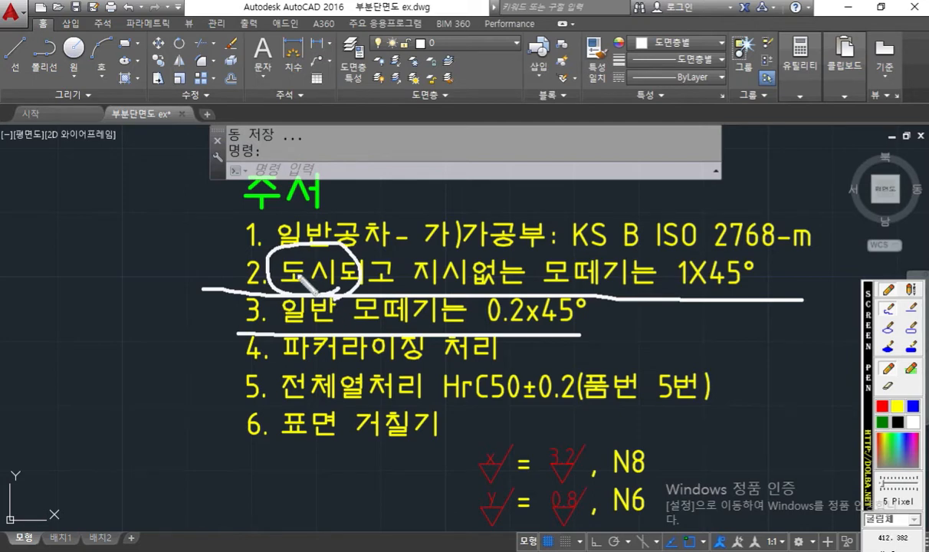
pyautogui.moveTo(285, 263); pyautogui.dragTo(164, 194)
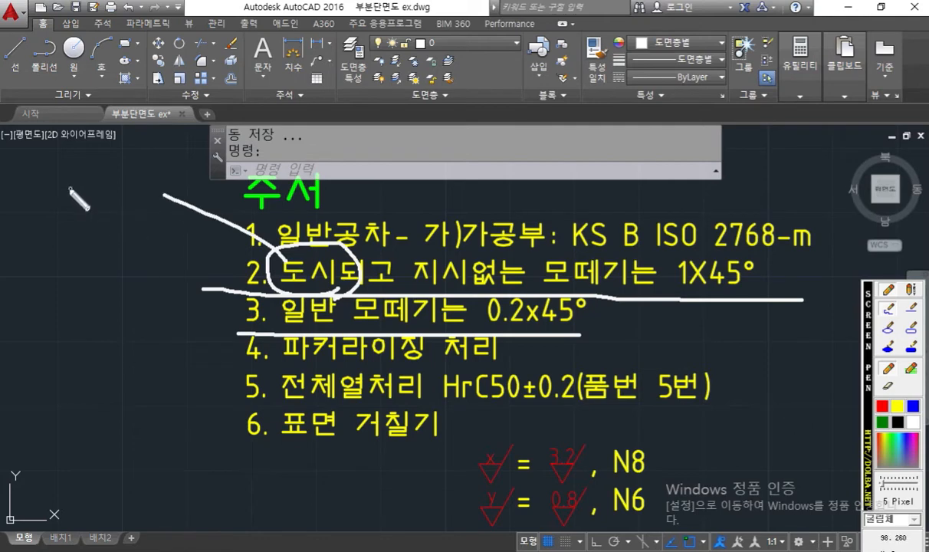
pyautogui.moveTo(100, 187); pyautogui.dragTo(96, 200)
pyautogui.moveTo(74, 203)
pyautogui.mouseDown()
pyautogui.moveTo(112, 202)
pyautogui.moveTo(115, 187)
pyautogui.moveTo(134, 195)
pyautogui.mouseUp()
pyautogui.moveTo(121, 198); pyautogui.dragTo(128, 207)
pyautogui.moveTo(125, 198); pyautogui.dragTo(140, 211)
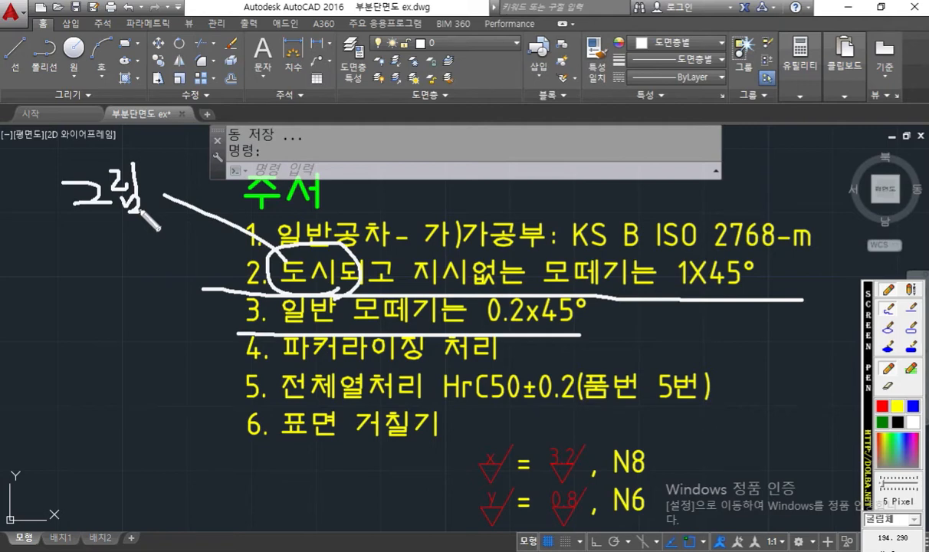
# Draw an arrow pointing at 도시, circle 1X45° in note 2, and clear the pen marks
pyautogui.moveTo(330, 259); pyautogui.dragTo(407, 180)
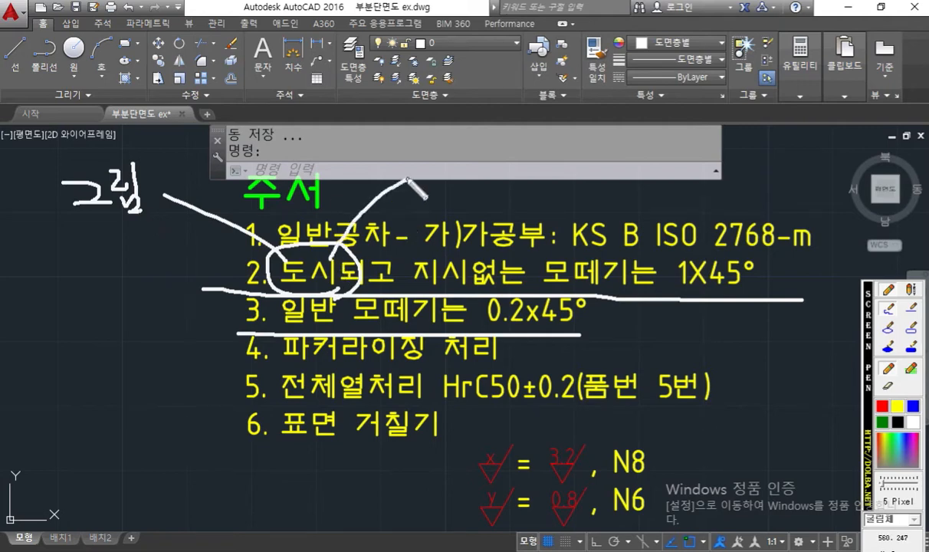
pyautogui.moveTo(334, 194)
pyautogui.mouseDown()
pyautogui.moveTo(331, 258)
pyautogui.moveTo(381, 231)
pyautogui.mouseUp()
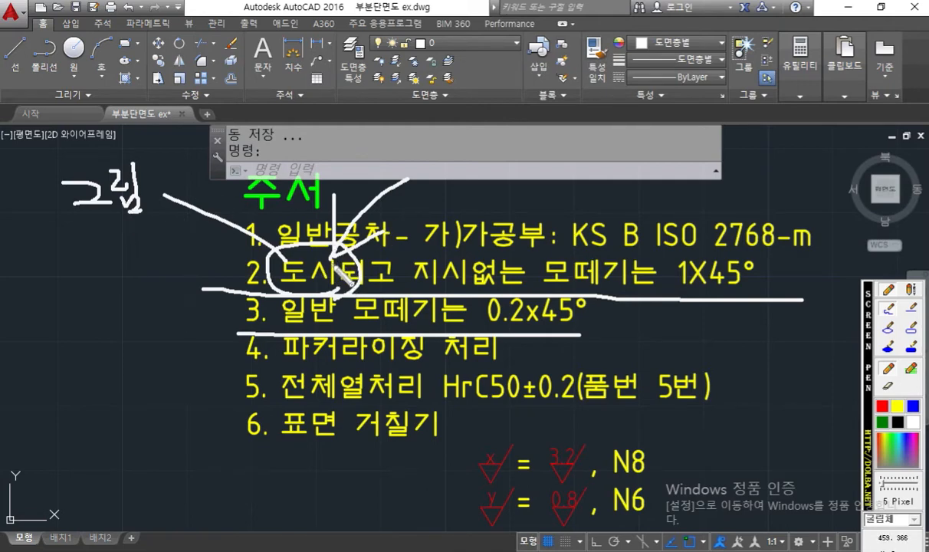
pyautogui.moveTo(712, 290)
pyautogui.mouseDown()
pyautogui.moveTo(755, 253)
pyautogui.moveTo(735, 303)
pyautogui.mouseUp()
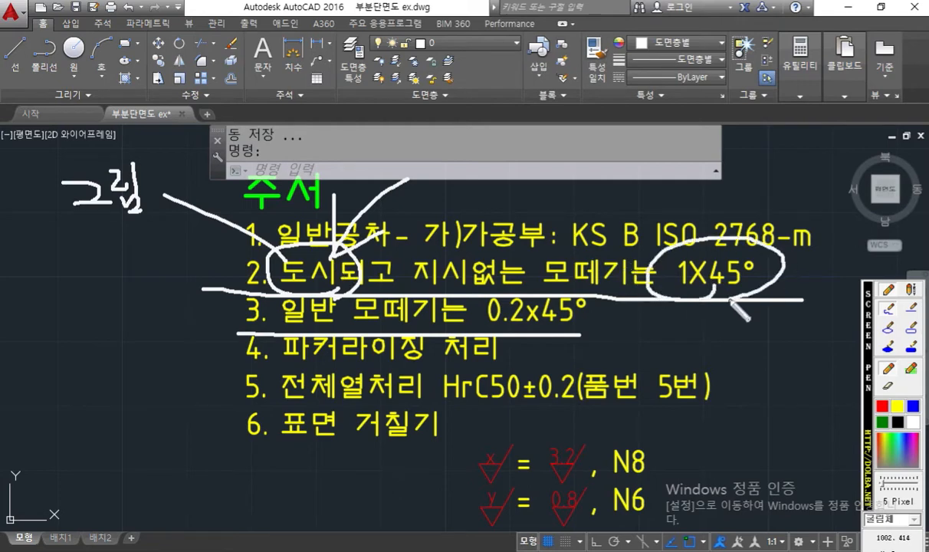
pyautogui.press('Escape')
# Sketch a chamfered corner with an arrow beside the notes, and underline the start of note 2 and its 1X45° value
pyautogui.press('F9')
pyautogui.moveTo(185, 204)
pyautogui.mouseDown()
pyautogui.moveTo(98, 216)
pyautogui.moveTo(86, 232)
pyautogui.moveTo(93, 289)
pyautogui.mouseUp()
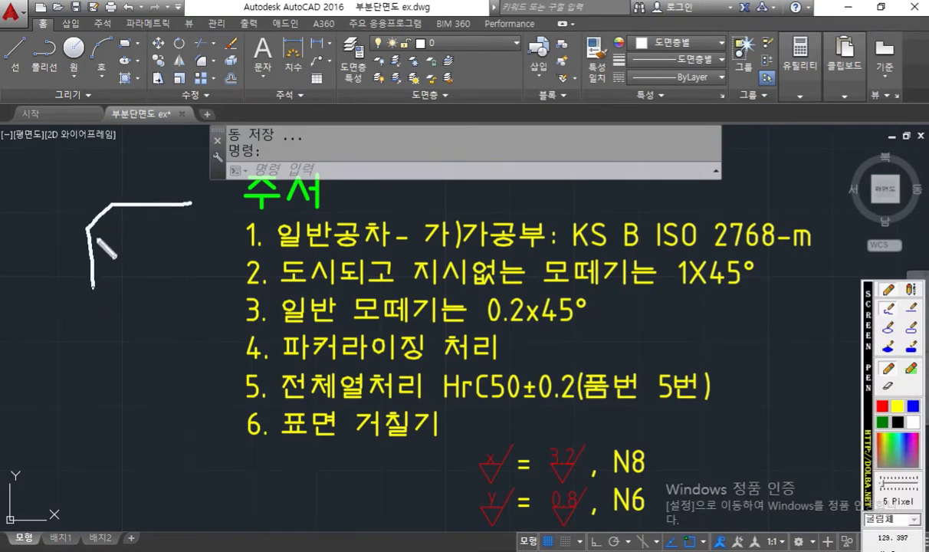
pyautogui.moveTo(112, 207); pyautogui.dragTo(120, 285)
pyautogui.moveTo(53, 184); pyautogui.dragTo(87, 208)
pyautogui.moveTo(205, 282); pyautogui.dragTo(331, 282)
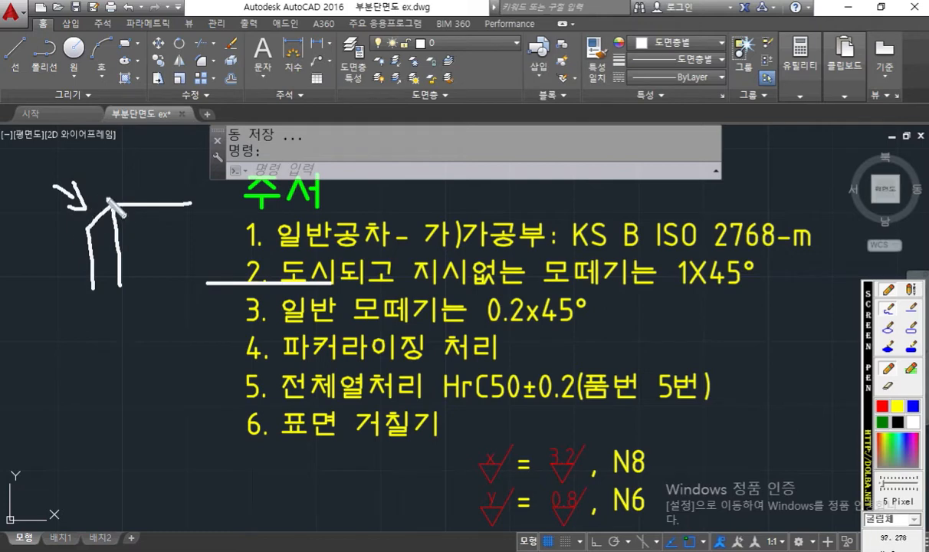
pyautogui.moveTo(664, 287); pyautogui.dragTo(776, 290)
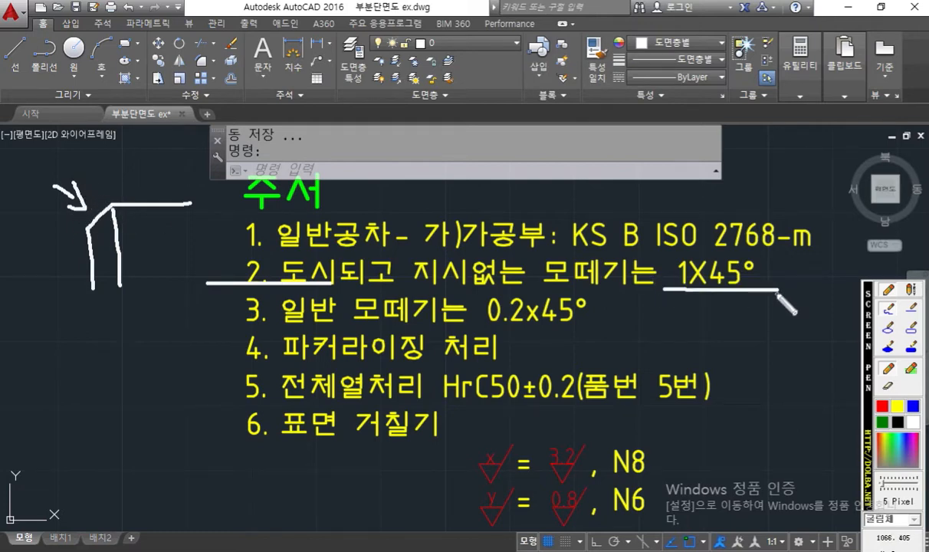
# Sketch a sharp corner linked by an arrow to note 3, underline that note, and clear the pen marks
pyautogui.moveTo(205, 371)
pyautogui.mouseDown()
pyautogui.moveTo(97, 372)
pyautogui.moveTo(105, 460)
pyautogui.mouseUp()
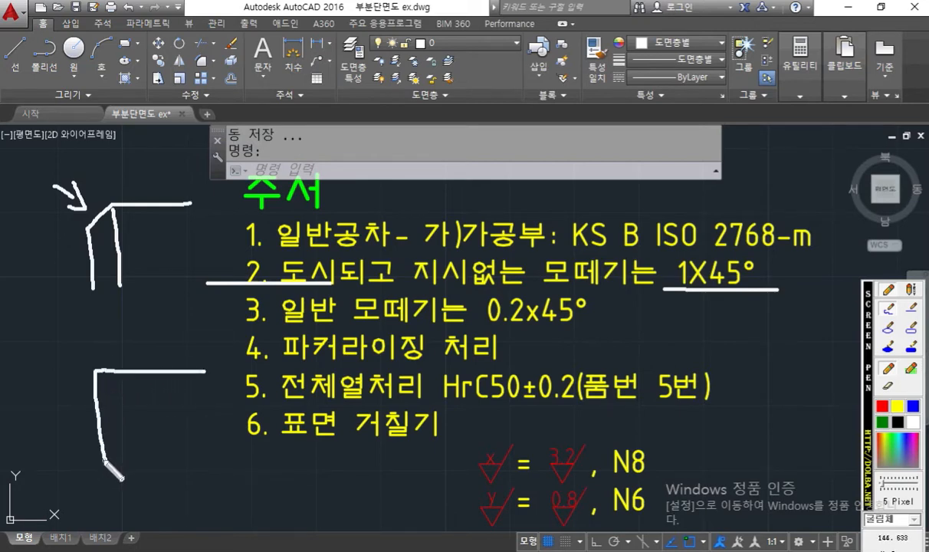
pyautogui.moveTo(98, 375)
pyautogui.mouseDown()
pyautogui.moveTo(103, 345)
pyautogui.moveTo(108, 364)
pyautogui.moveTo(243, 309)
pyautogui.moveTo(211, 305)
pyautogui.mouseUp()
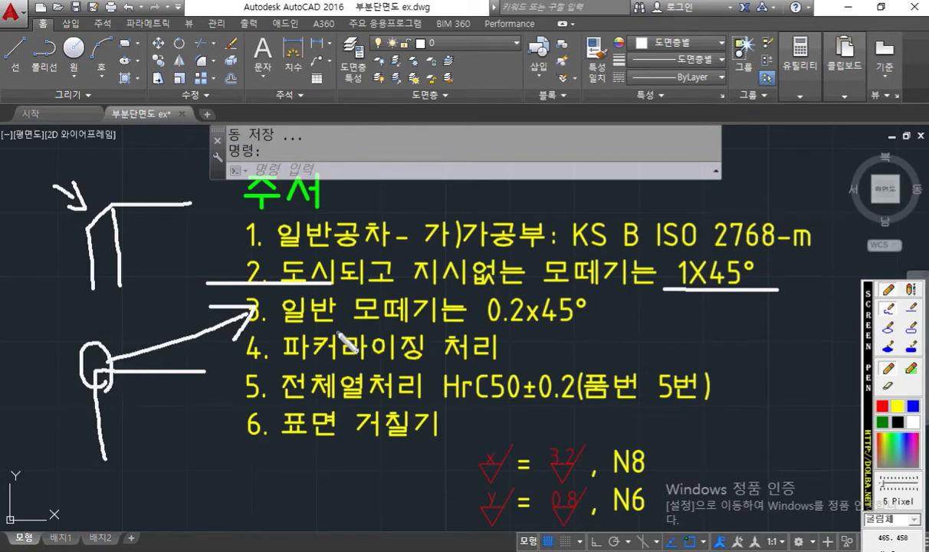
pyautogui.moveTo(279, 317)
pyautogui.mouseDown()
pyautogui.moveTo(467, 316)
pyautogui.moveTo(595, 328)
pyautogui.mouseUp()
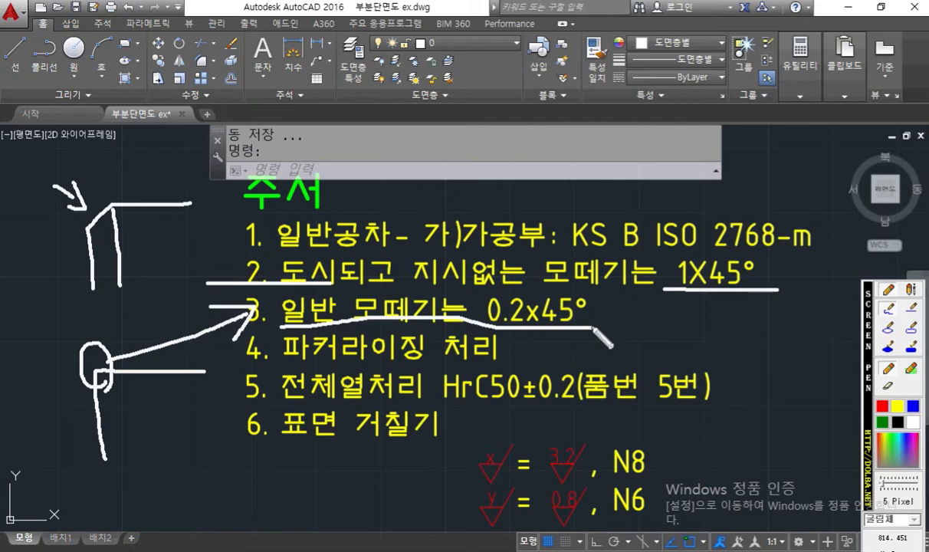
pyautogui.press('Escape')
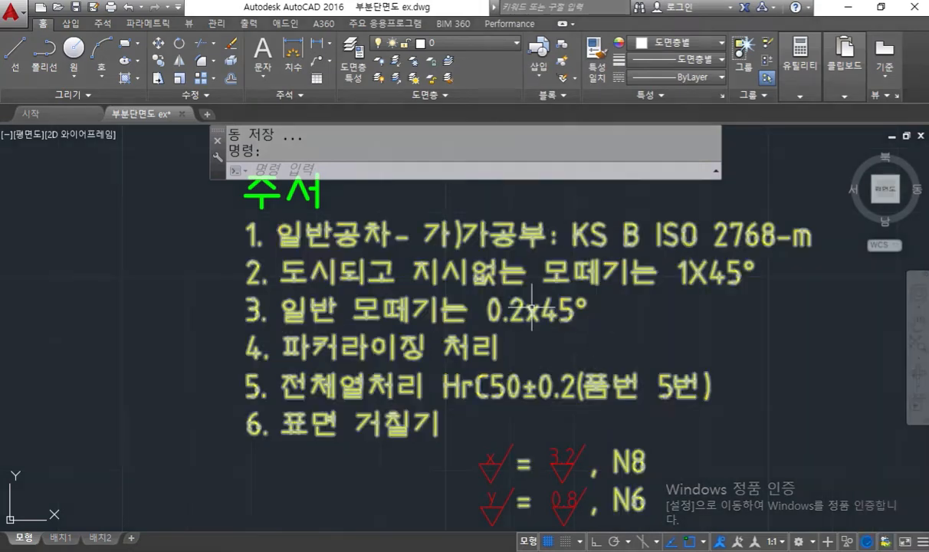
# Return to the shaft view, circle the upper chamfer at its left end in white, and clear the pen mark
pyautogui.scroll(-3, 398, 272)
pyautogui.moveTo(203, 259); pyautogui.dragTo(709, 480, button='middle')
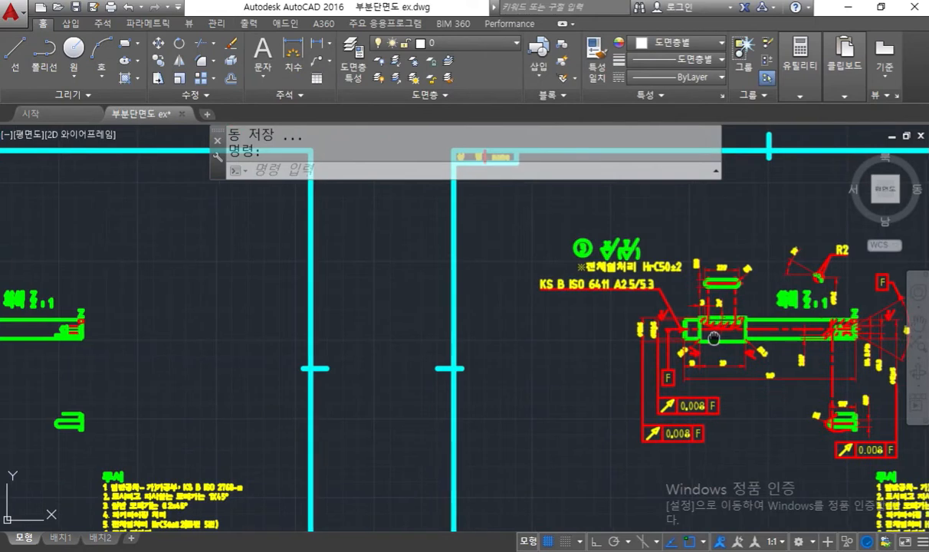
pyautogui.moveTo(644, 306); pyautogui.dragTo(477, 311, button='middle')
pyautogui.scroll(8, 477, 311)
pyautogui.press('F9')
pyautogui.moveTo(488, 310)
pyautogui.mouseDown()
pyautogui.moveTo(420, 312)
pyautogui.moveTo(494, 309)
pyautogui.moveTo(483, 315)
pyautogui.mouseUp()
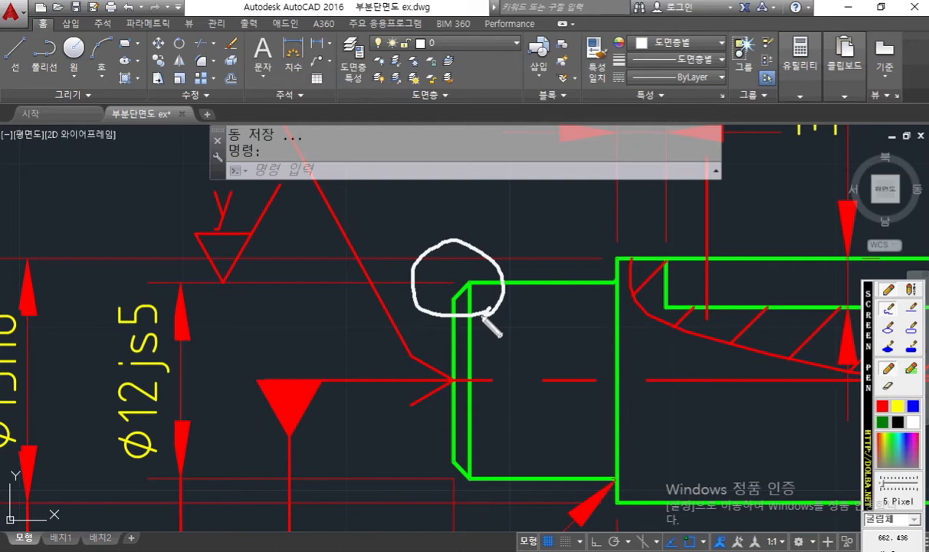
pyautogui.press('Escape')
# Write and circle 단 above the shaft, draw ellipses across the left 12 mm and the 15 mm diameter sections, and clear the marks
pyautogui.moveTo(544, 334); pyautogui.dragTo(405, 316, button='middle')
pyautogui.press('F12')
pyautogui.moveTo(86, 165)
pyautogui.mouseDown()
pyautogui.moveTo(114, 164)
pyautogui.moveTo(112, 195)
pyautogui.mouseUp()
pyautogui.moveTo(133, 131)
pyautogui.mouseDown()
pyautogui.moveTo(133, 189)
pyautogui.moveTo(147, 179)
pyautogui.mouseUp()
pyautogui.moveTo(115, 203)
pyautogui.mouseDown()
pyautogui.moveTo(151, 207)
pyautogui.moveTo(58, 213)
pyautogui.moveTo(153, 237)
pyautogui.mouseUp()
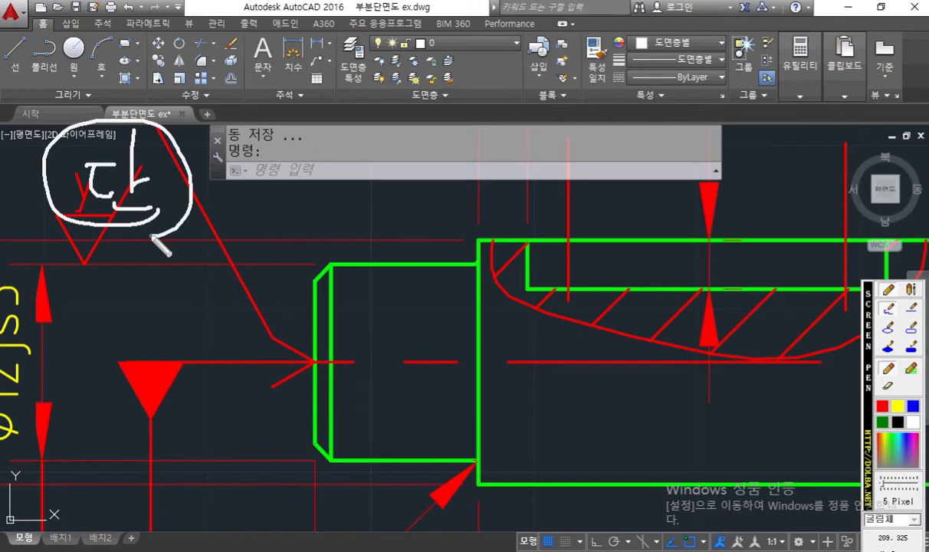
pyautogui.moveTo(628, 238)
pyautogui.mouseDown()
pyautogui.moveTo(617, 441)
pyautogui.moveTo(633, 259)
pyautogui.mouseUp()
pyautogui.moveTo(361, 378)
pyautogui.mouseDown()
pyautogui.moveTo(400, 296)
pyautogui.moveTo(389, 270)
pyautogui.mouseUp()
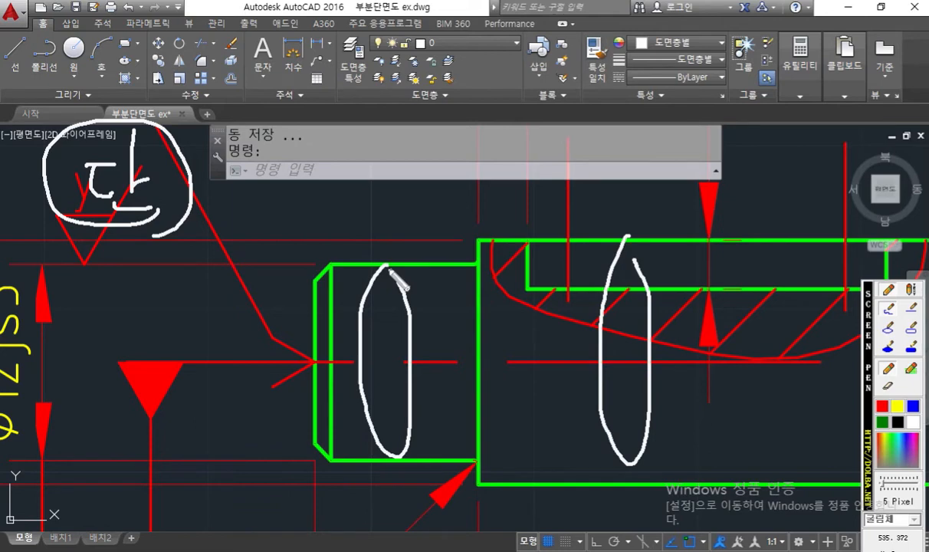
pyautogui.press('Escape')
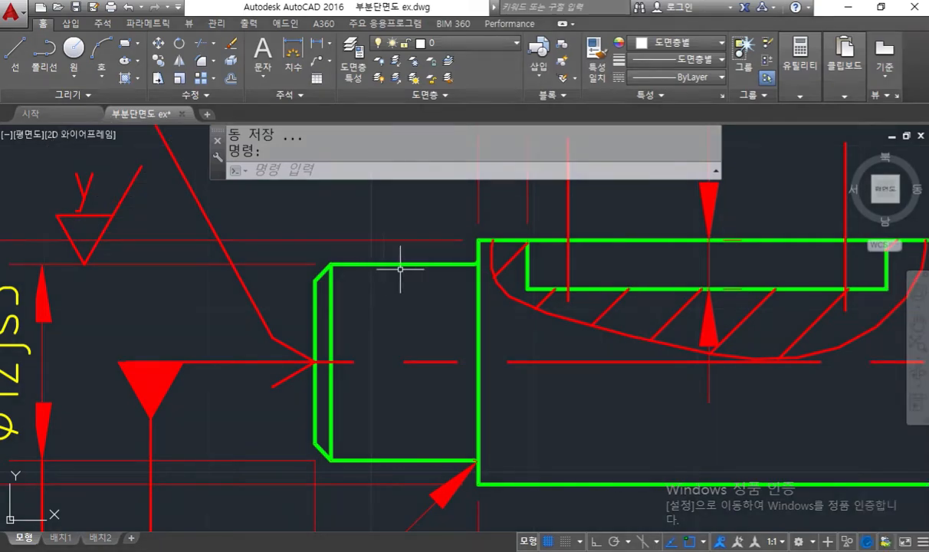
# Circle detail view Z and its ø10.2 dimension, mark the Z corner at the shaft's right end, and clear the pen marks
pyautogui.scroll(-5, 488, 326)
pyautogui.moveTo(737, 367); pyautogui.dragTo(561, 340, button='middle')
pyautogui.moveTo(656, 282); pyautogui.dragTo(550, 335, button='middle')
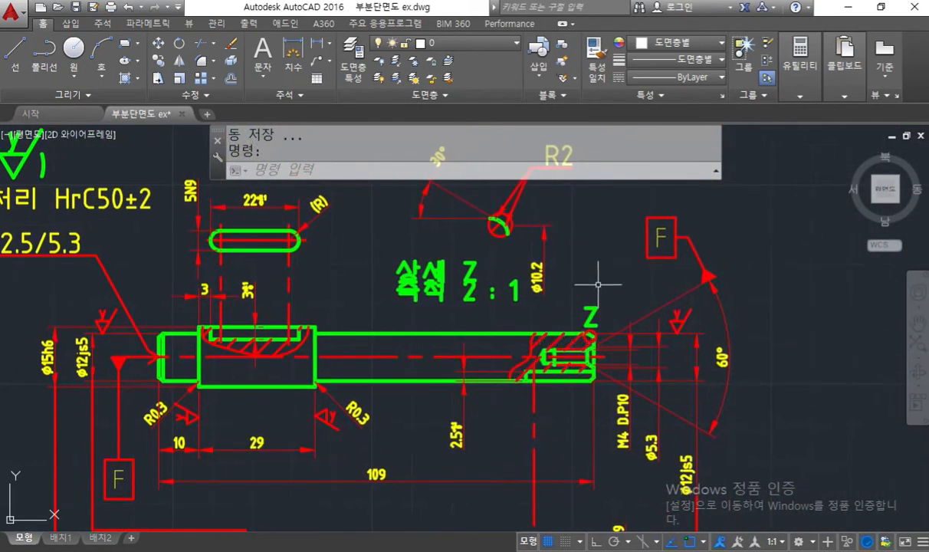
pyautogui.press('F9')
pyautogui.moveTo(545, 238)
pyautogui.mouseDown()
pyautogui.moveTo(523, 248)
pyautogui.moveTo(523, 202)
pyautogui.moveTo(538, 226)
pyautogui.moveTo(519, 252)
pyautogui.mouseUp()
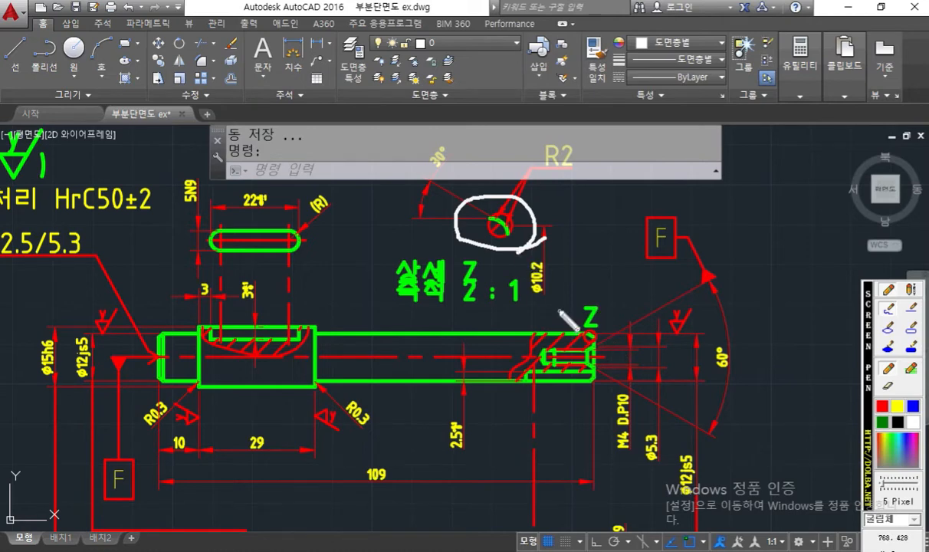
pyautogui.moveTo(569, 323); pyautogui.dragTo(607, 340)
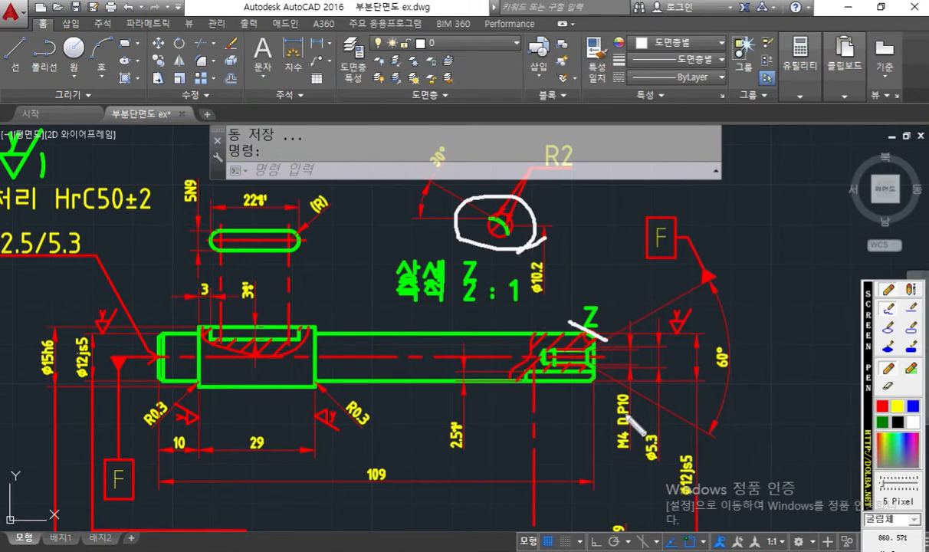
pyautogui.moveTo(568, 291)
pyautogui.mouseDown()
pyautogui.moveTo(537, 250)
pyautogui.moveTo(565, 299)
pyautogui.mouseUp()
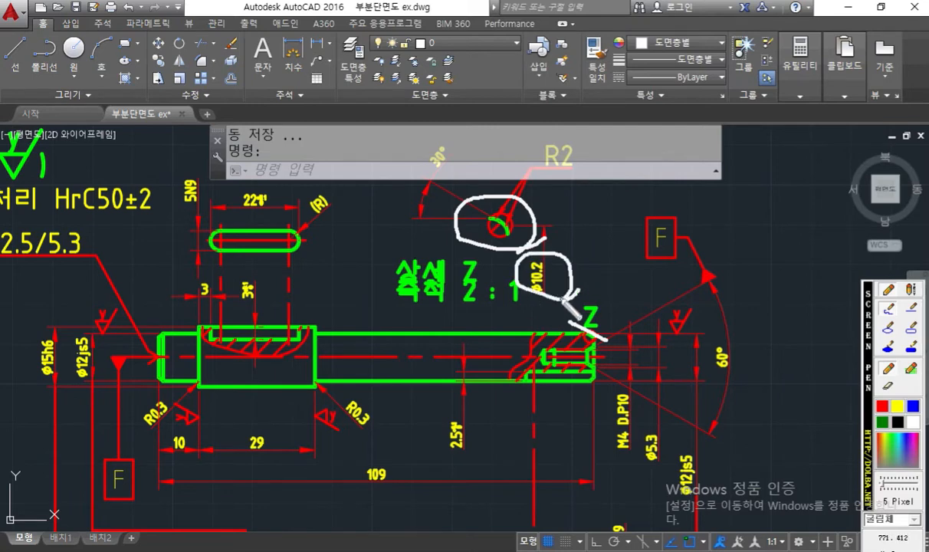
pyautogui.press('Escape')
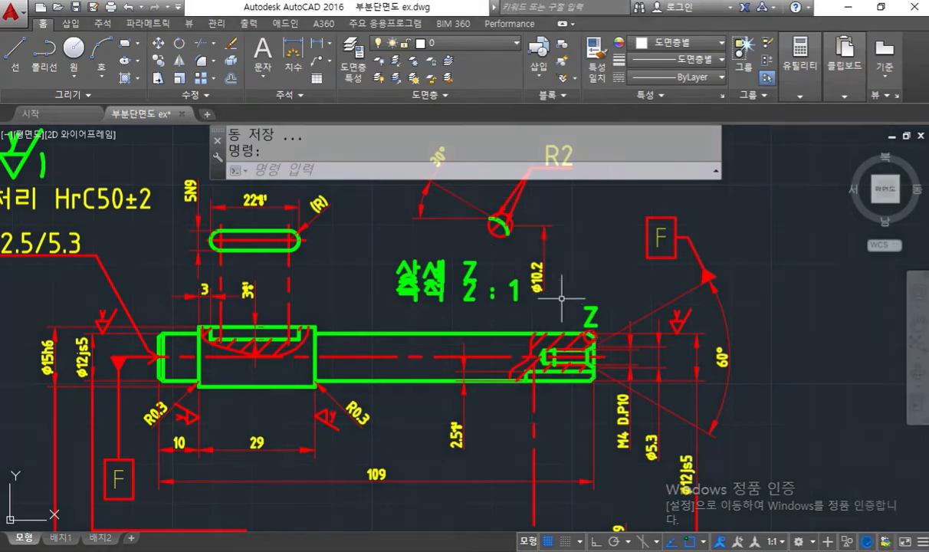
# Switch to SOLIDWORKS, mark both end chamfers and the right shoulder fillet in red on the half-profile, and clear the marks
pyautogui.click(848, 7)
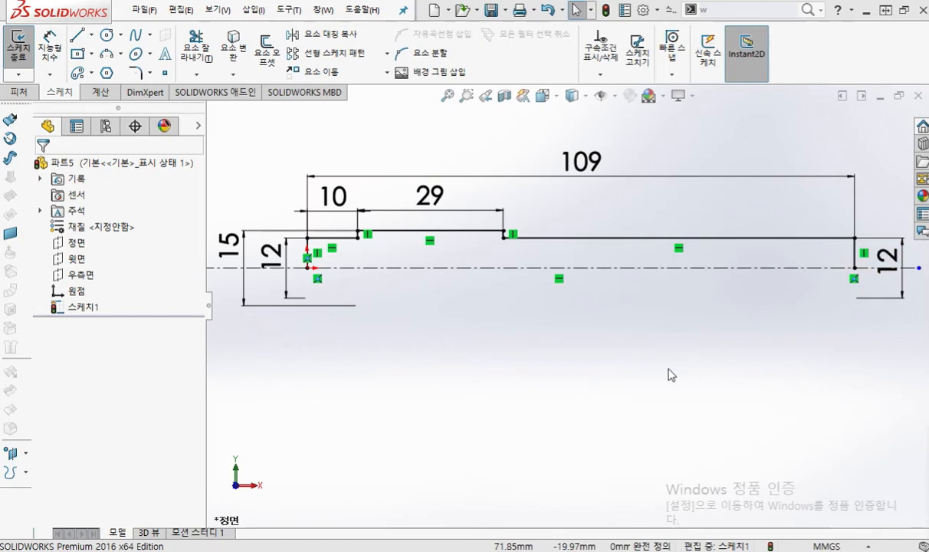
pyautogui.press('F2')
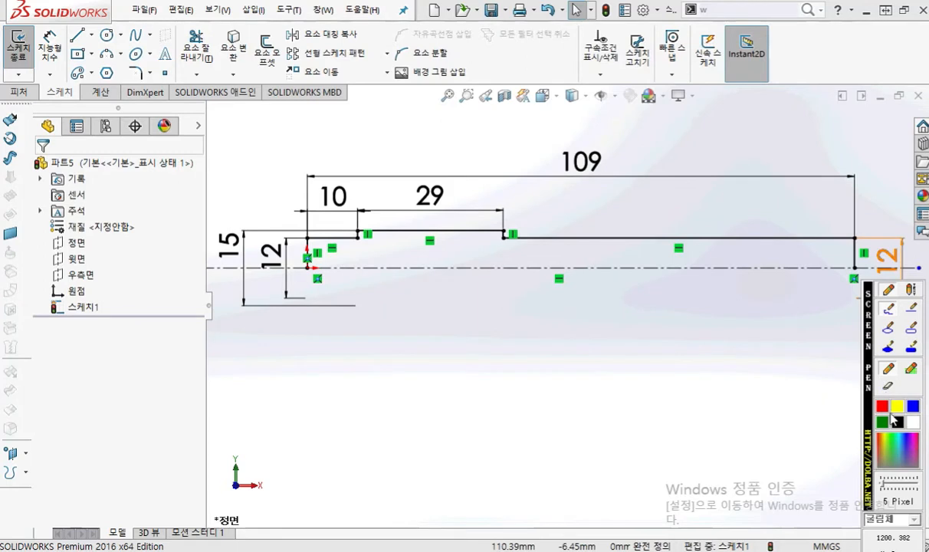
pyautogui.moveTo(835, 236); pyautogui.dragTo(853, 247)
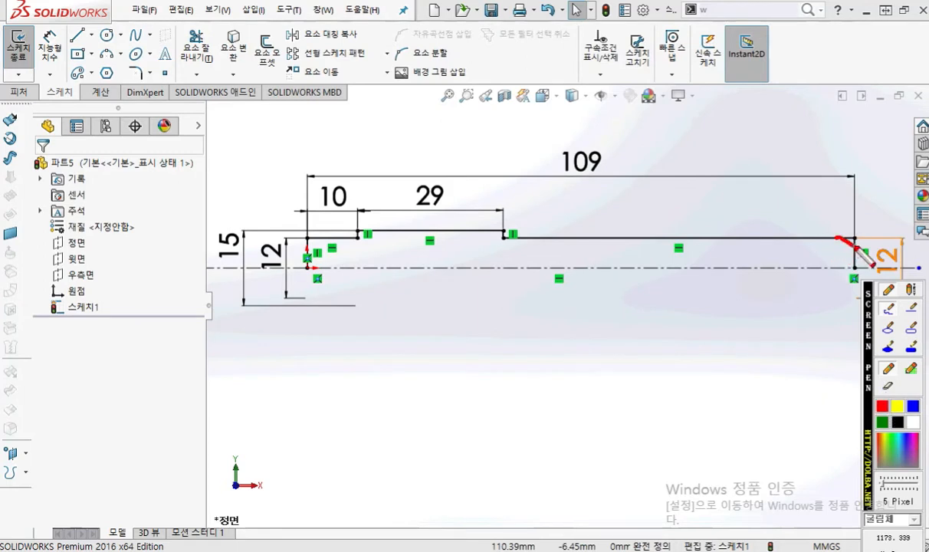
pyautogui.moveTo(502, 230); pyautogui.dragTo(510, 239)
pyautogui.moveTo(315, 242); pyautogui.dragTo(304, 250)
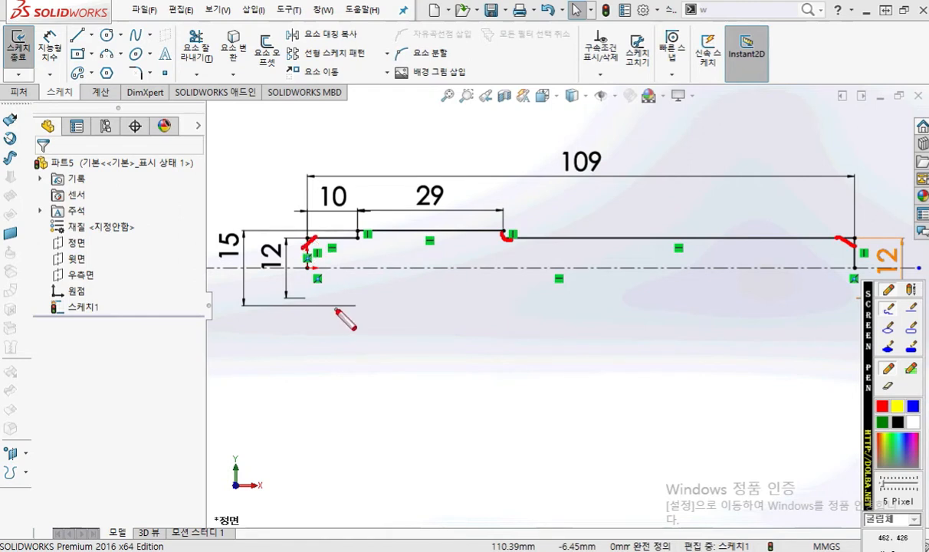
pyautogui.press('Escape')
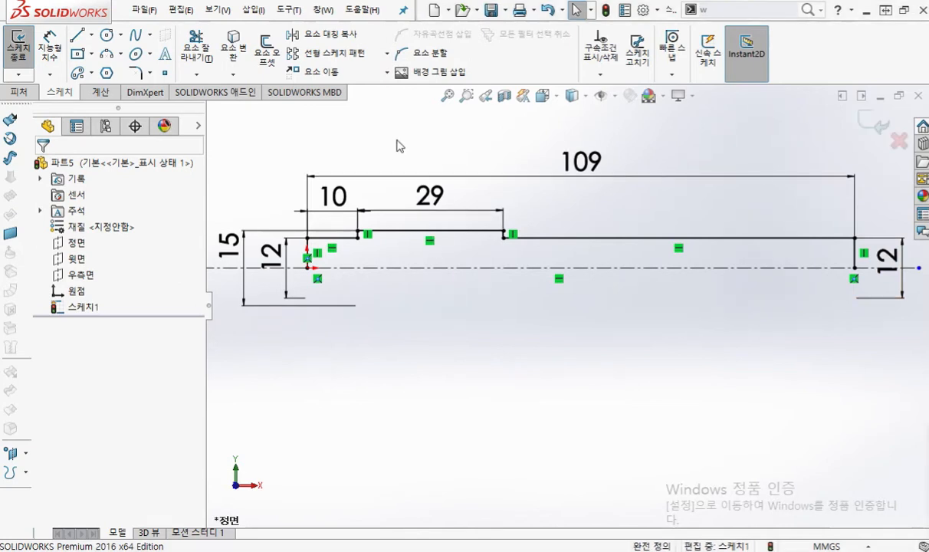
# Start a revolved boss from the shaft's half-profile about its centreline, letting the open sketch be closed automatically
pyautogui.press('s')
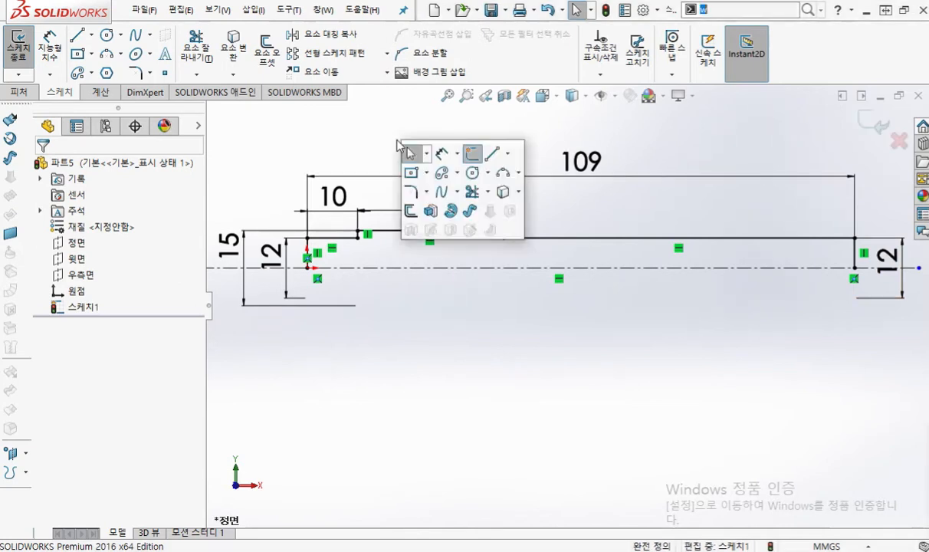
pyautogui.click(454, 214)
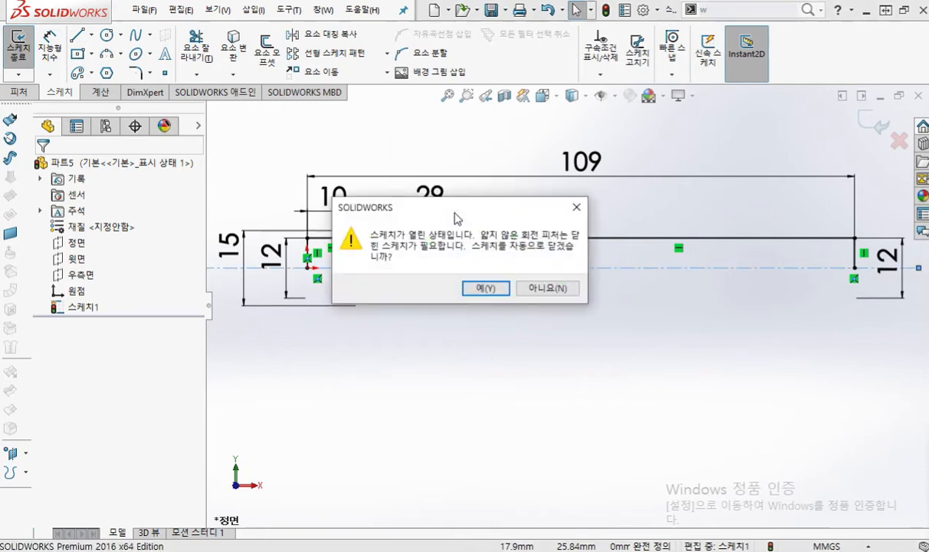
pyautogui.click(491, 290)
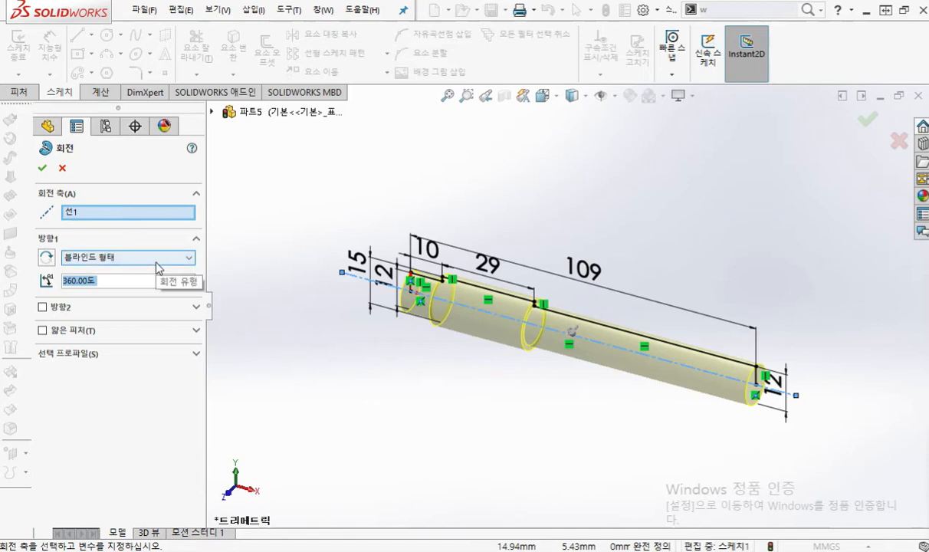
# Try to end the revolve at a surface (곡면까지), using the top plane (윗면) as the limit
pyautogui.click(190, 259)
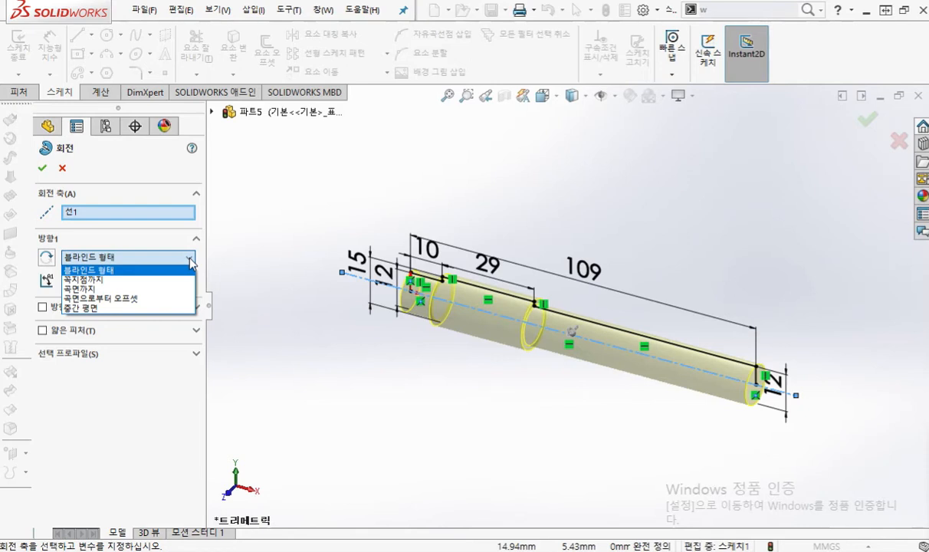
pyautogui.click(152, 294)
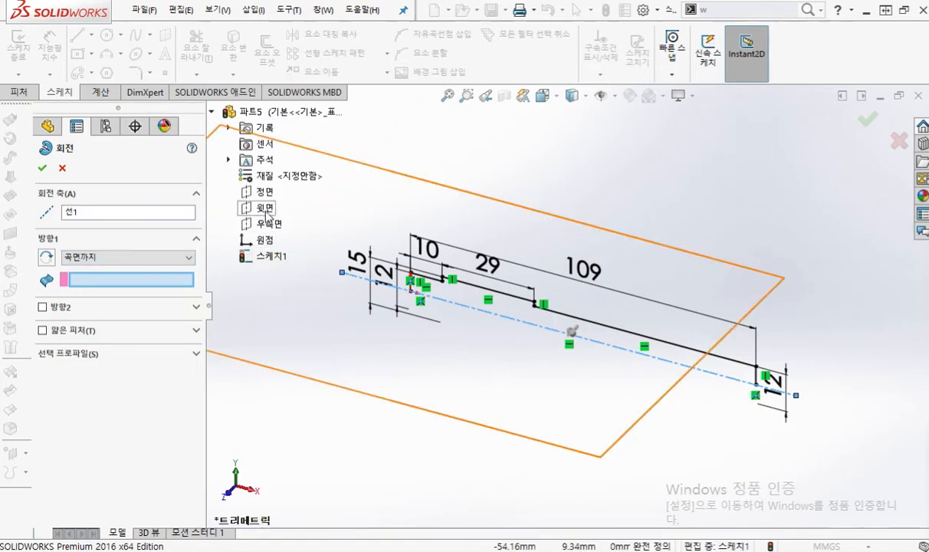
pyautogui.click(265, 209)
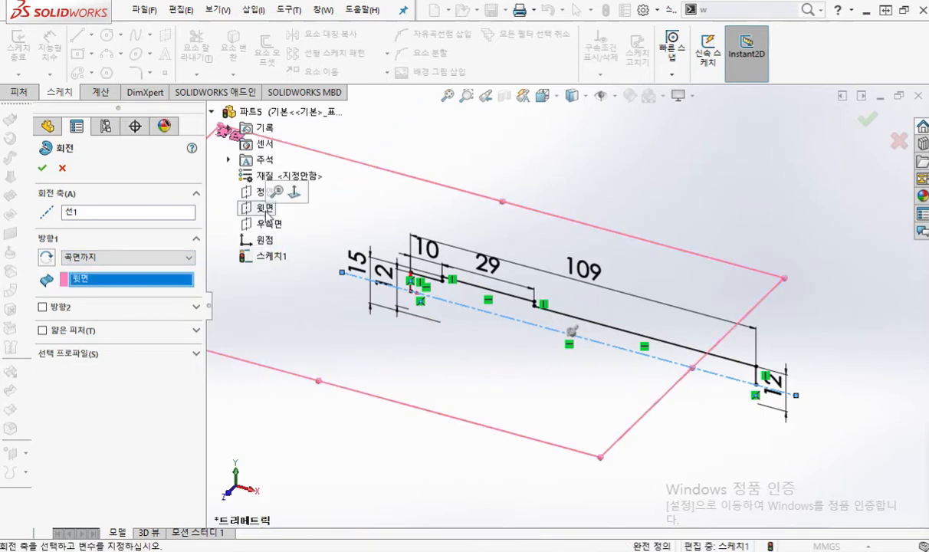
pyautogui.moveTo(439, 316)
pyautogui.mouseDown(button='middle')
pyautogui.moveTo(427, 334)
pyautogui.moveTo(406, 333)
pyautogui.moveTo(442, 297)
pyautogui.moveTo(433, 319)
pyautogui.moveTo(444, 331)
pyautogui.moveTo(436, 338)
pyautogui.moveTo(442, 356)
pyautogui.mouseUp(button='middle')
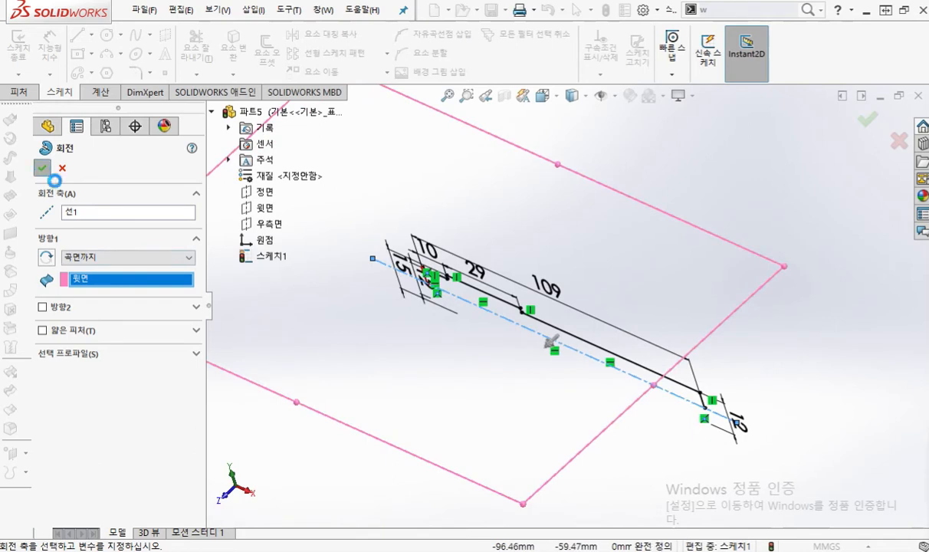
pyautogui.click(42, 168)
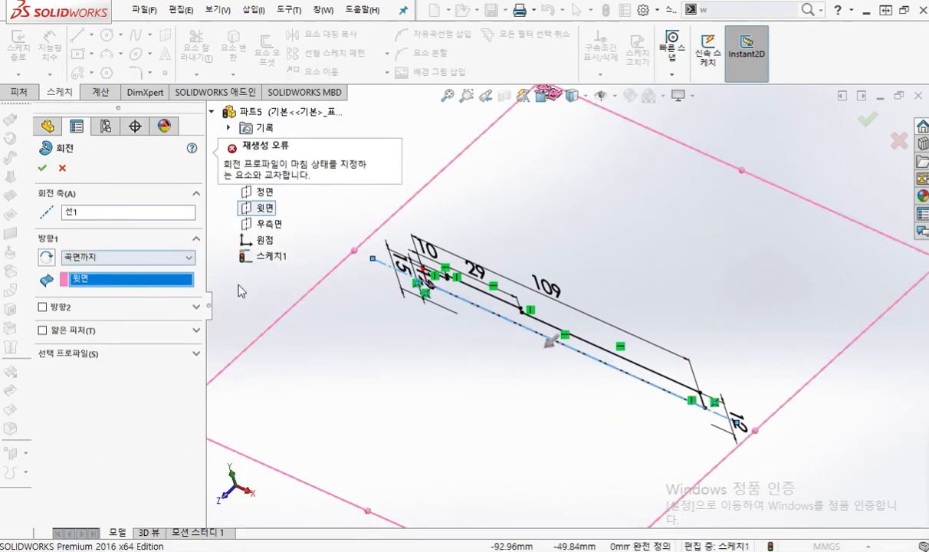
# Switch the revolve to mid plane (중간 평면) and preview it at 45 and 100 degrees
pyautogui.click(113, 259)
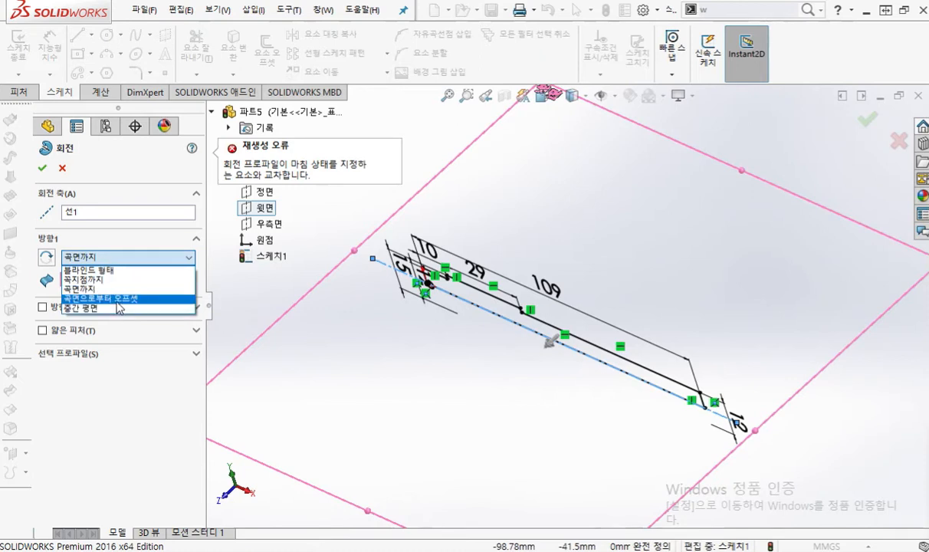
pyautogui.click(117, 310)
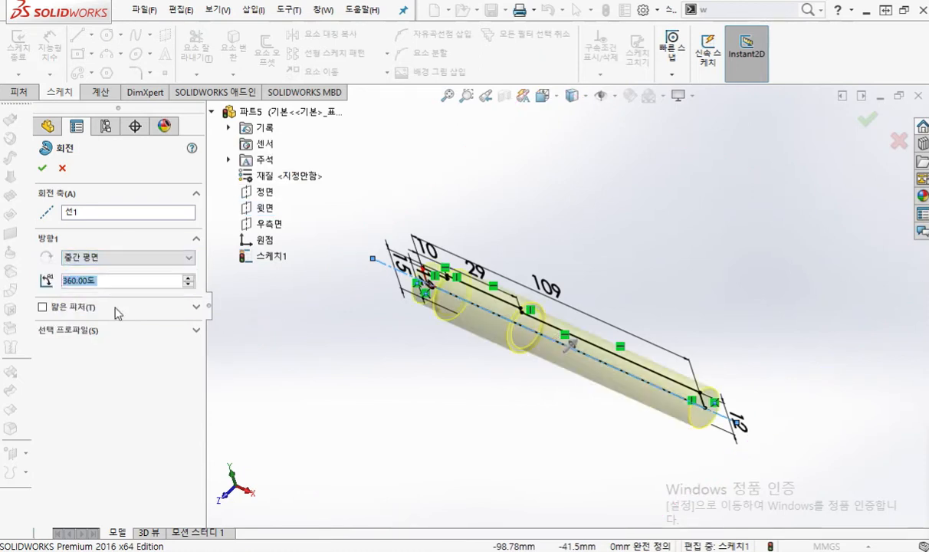
pyautogui.moveTo(493, 365); pyautogui.dragTo(514, 352, button='middle')
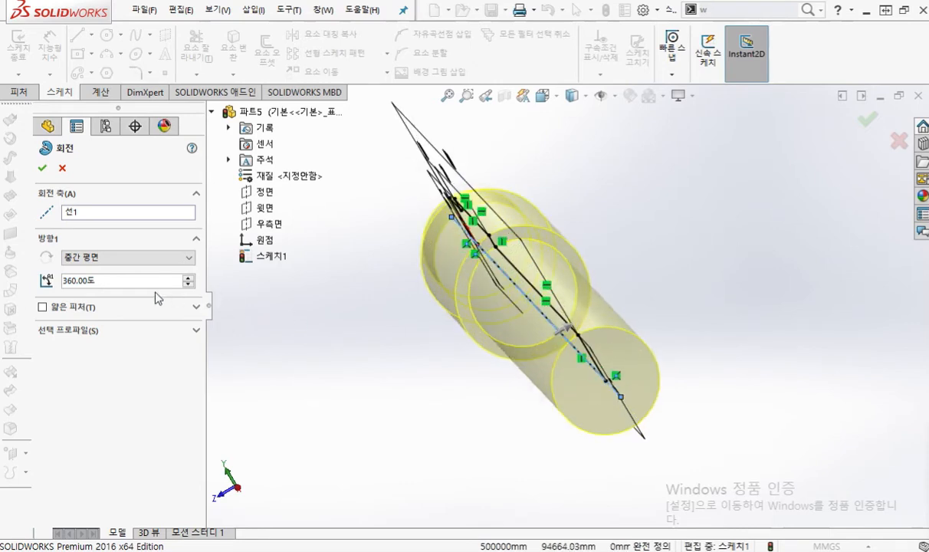
pyautogui.click(148, 281)
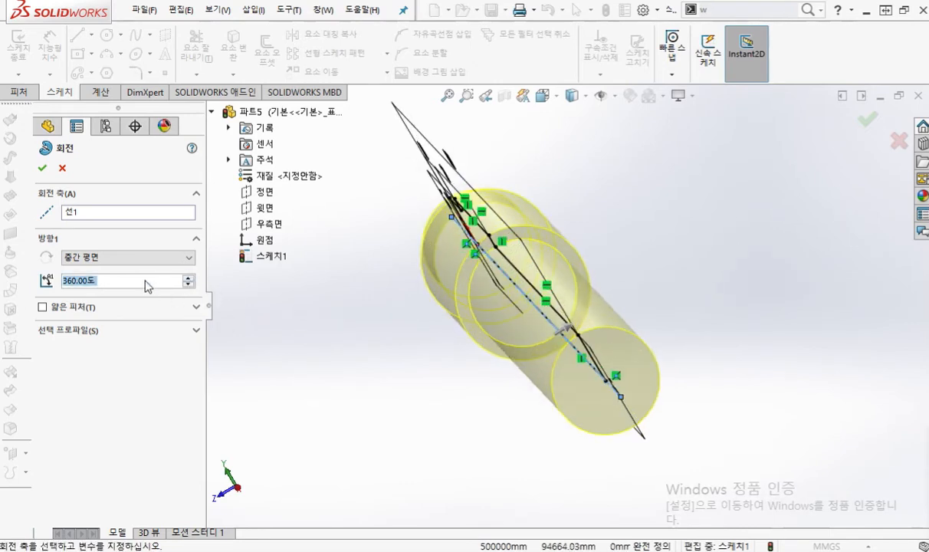
pyautogui.write('45')
pyautogui.press('Return')
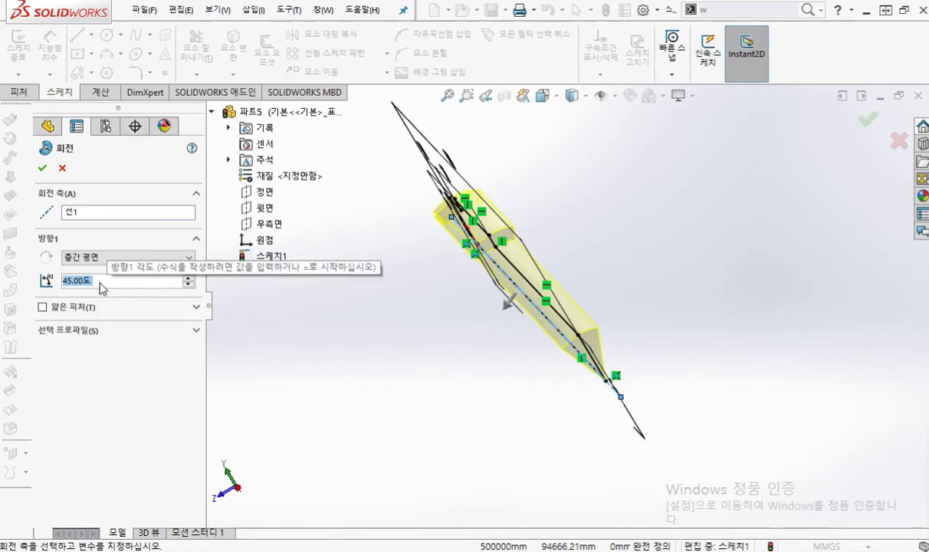
pyautogui.write('100')
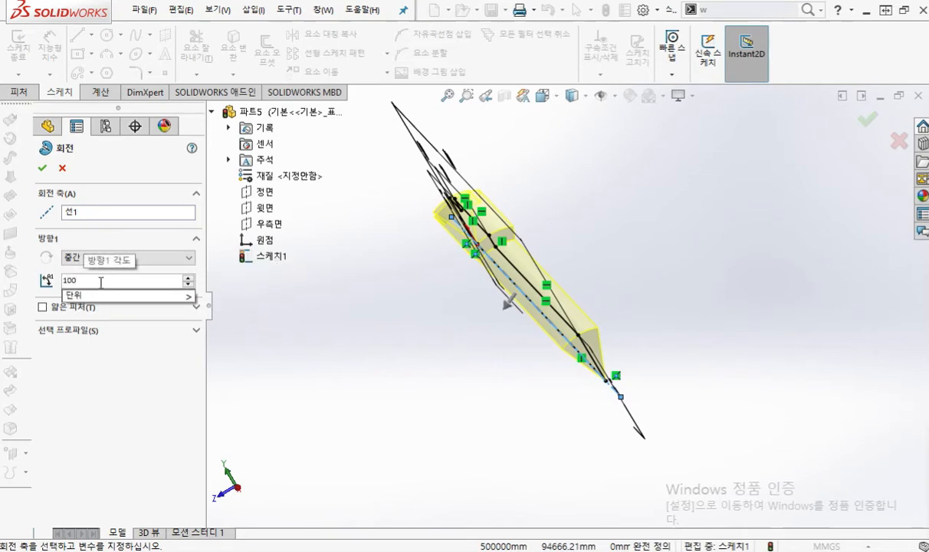
pyautogui.press('Return')
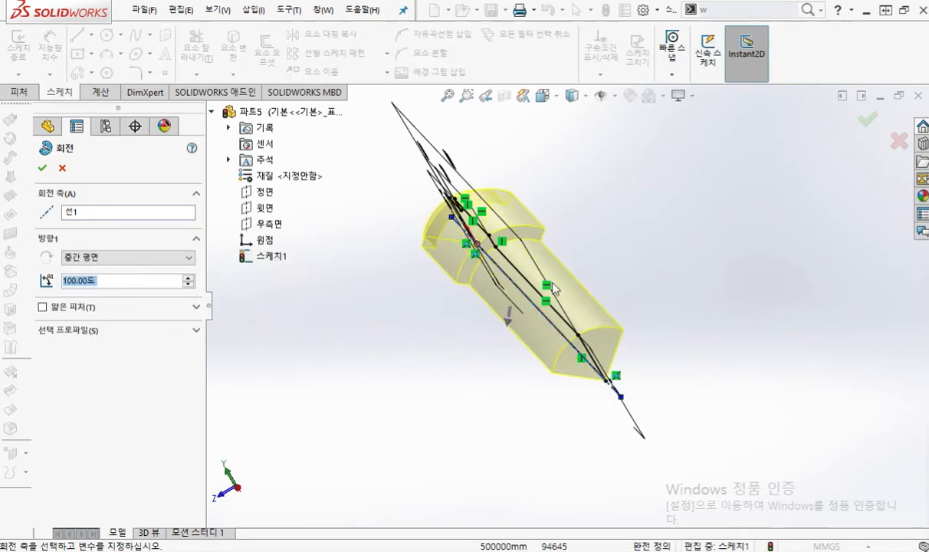
# Mark the sketch plane in red on the preview, write 100 beside the angle, draw arrows to both sides, and clear the marks
pyautogui.moveTo(695, 315)
pyautogui.mouseDown(button='middle')
pyautogui.moveTo(655, 302)
pyautogui.moveTo(682, 315)
pyautogui.moveTo(688, 306)
pyautogui.moveTo(685, 315)
pyautogui.mouseUp(button='middle')
pyautogui.press('F2')
pyautogui.moveTo(482, 200); pyautogui.dragTo(561, 376)
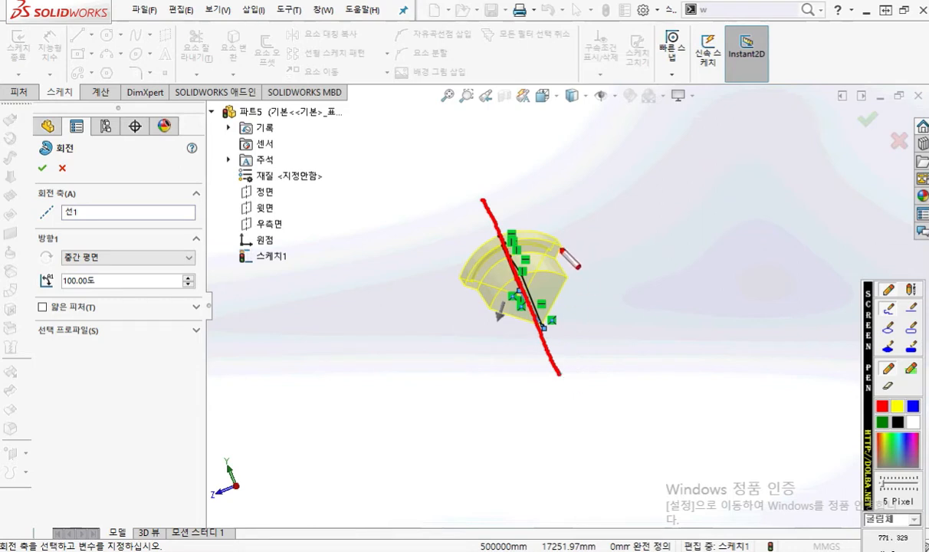
pyautogui.moveTo(516, 284)
pyautogui.mouseDown()
pyautogui.moveTo(481, 270)
pyautogui.moveTo(480, 310)
pyautogui.moveTo(500, 305)
pyautogui.mouseUp()
pyautogui.moveTo(108, 270); pyautogui.dragTo(109, 292)
pyautogui.moveTo(125, 271); pyautogui.dragTo(127, 292)
pyautogui.moveTo(190, 275); pyautogui.dragTo(184, 276)
pyautogui.click(205, 271)
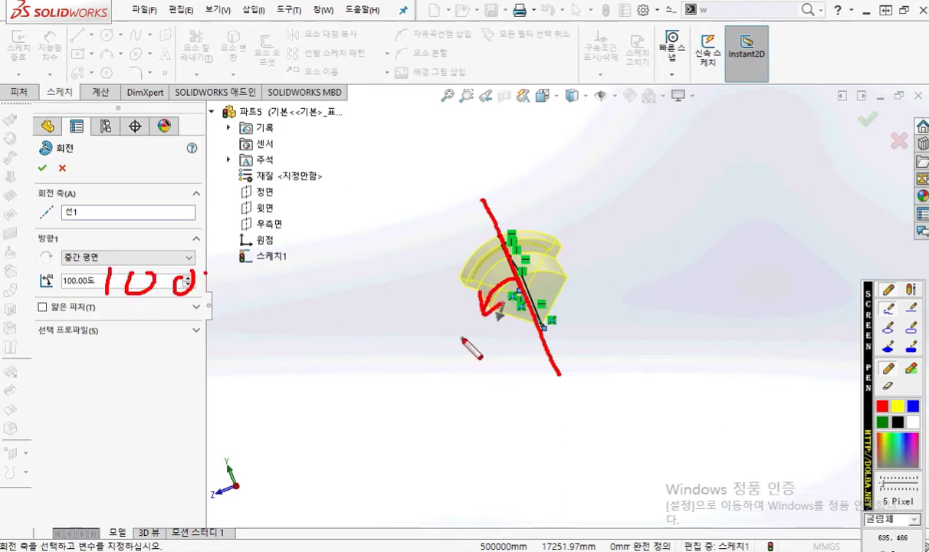
pyautogui.moveTo(539, 278)
pyautogui.mouseDown()
pyautogui.moveTo(572, 265)
pyautogui.moveTo(583, 269)
pyautogui.moveTo(576, 277)
pyautogui.mouseUp()
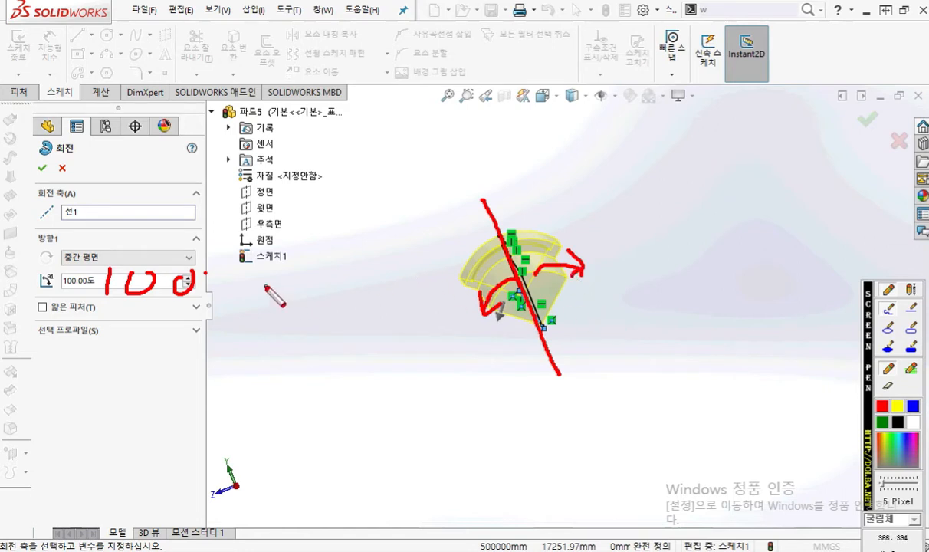
pyautogui.press('Escape')
# Revolve the profile as a blind (블라인드 형태) 360-degree feature and show the shaft in isometric view
pyautogui.click(153, 257)
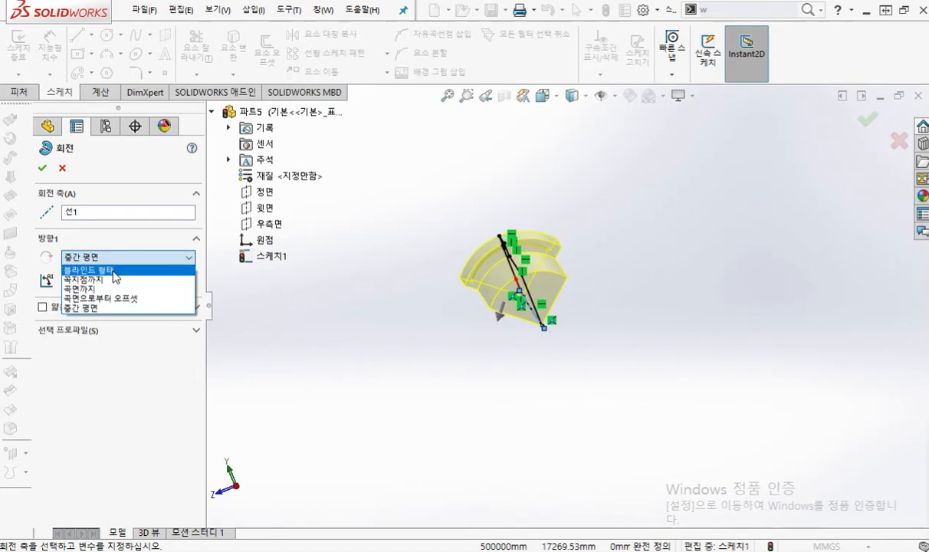
pyautogui.click(127, 270)
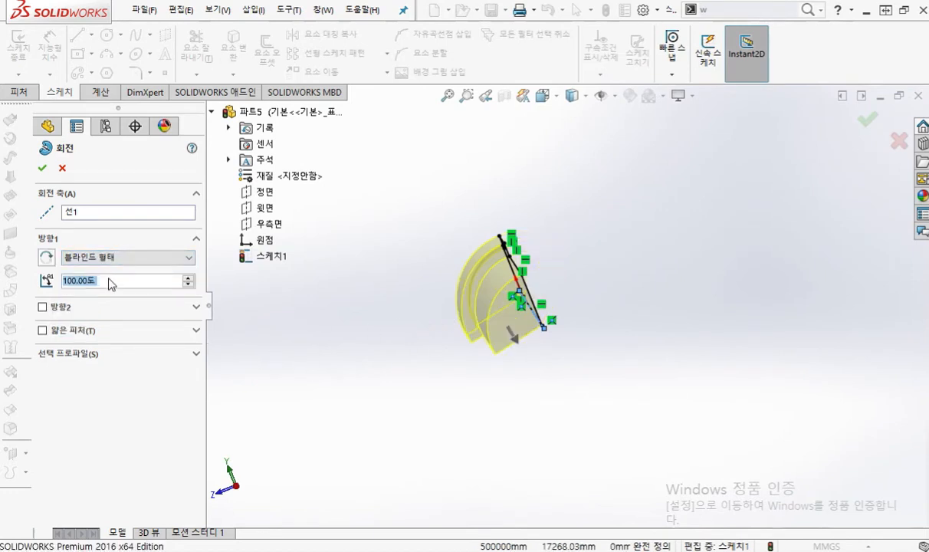
pyautogui.write('360')
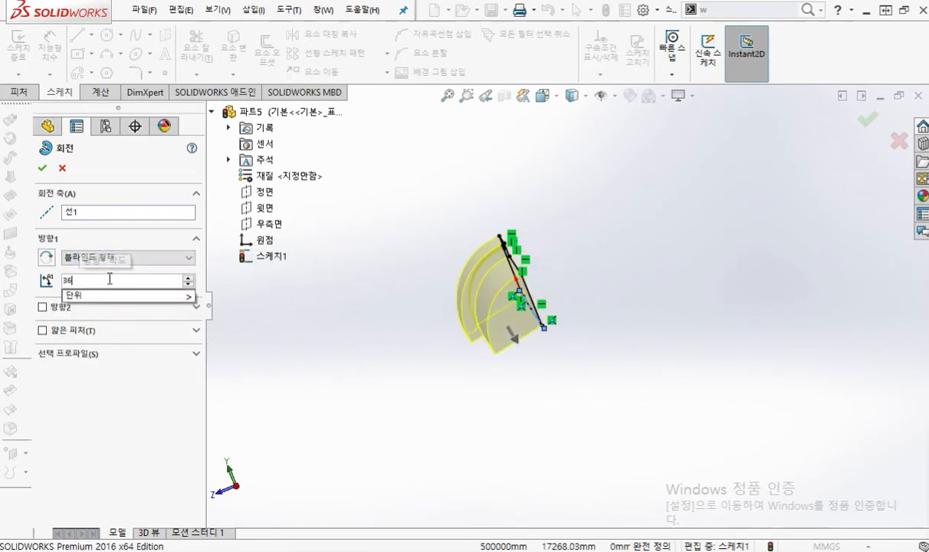
pyautogui.press('Return')
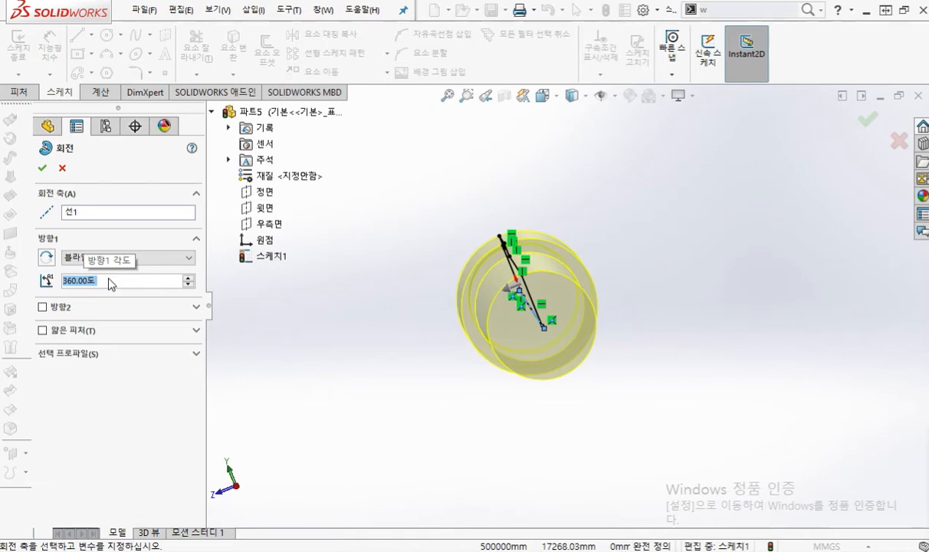
pyautogui.press('Return')
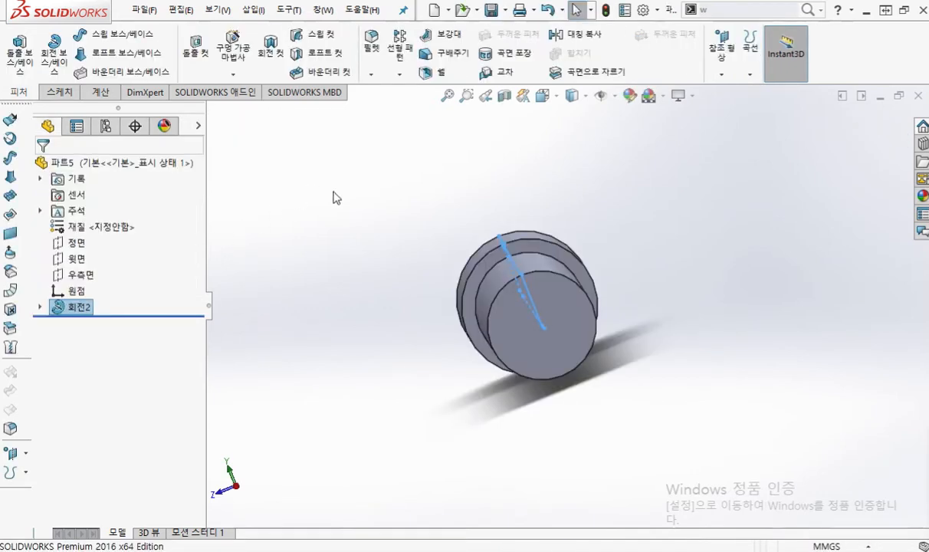
pyautogui.click(337, 199)
pyautogui.hotkey('ctrl', '7')
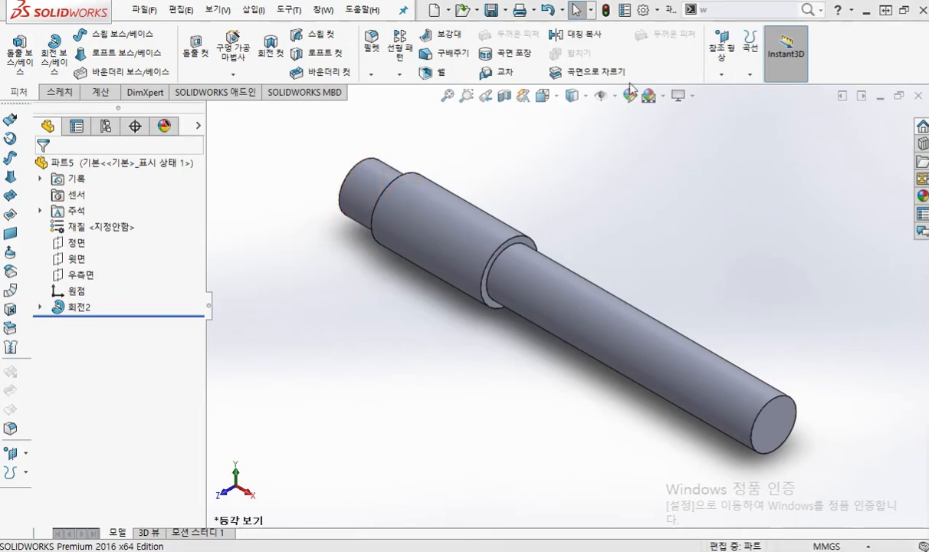
# Switch to the AutoCAD drawing full screen, mark the Z corner at the shaft's right end and circle detail view Z, and clear the marks
pyautogui.moveTo(928, 88)
pyautogui.mouseDown()
pyautogui.moveTo(484, 101)
pyautogui.moveTo(403, 18)
pyautogui.mouseUp()
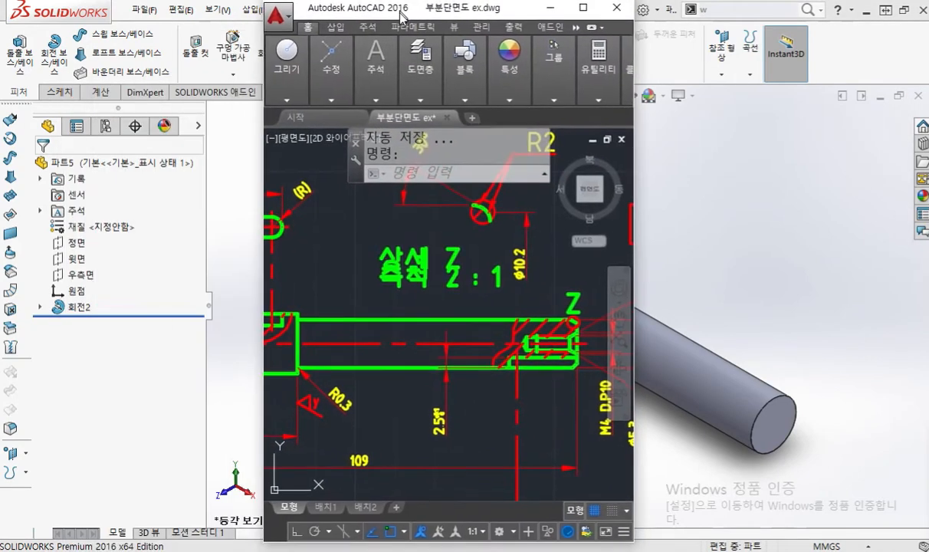
pyautogui.doubleClick(406, 18)
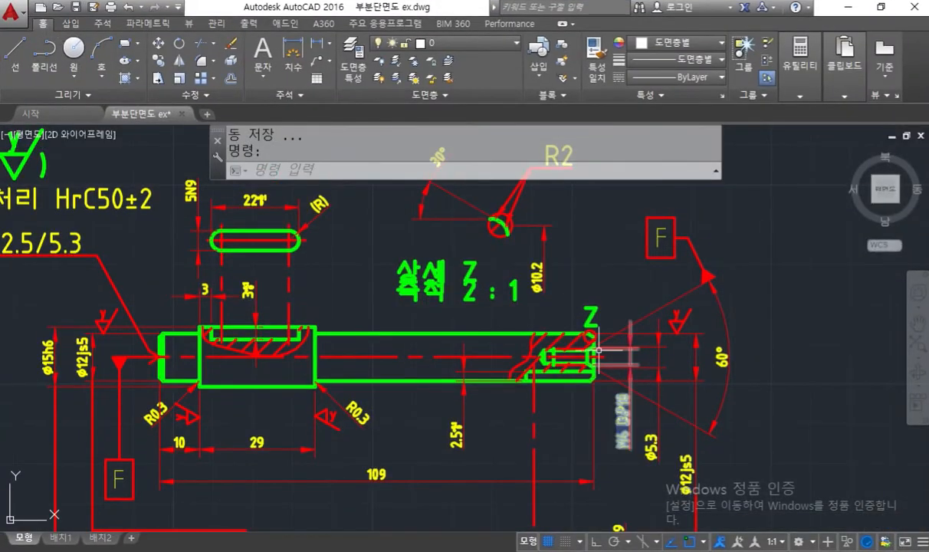
pyautogui.press('F9')
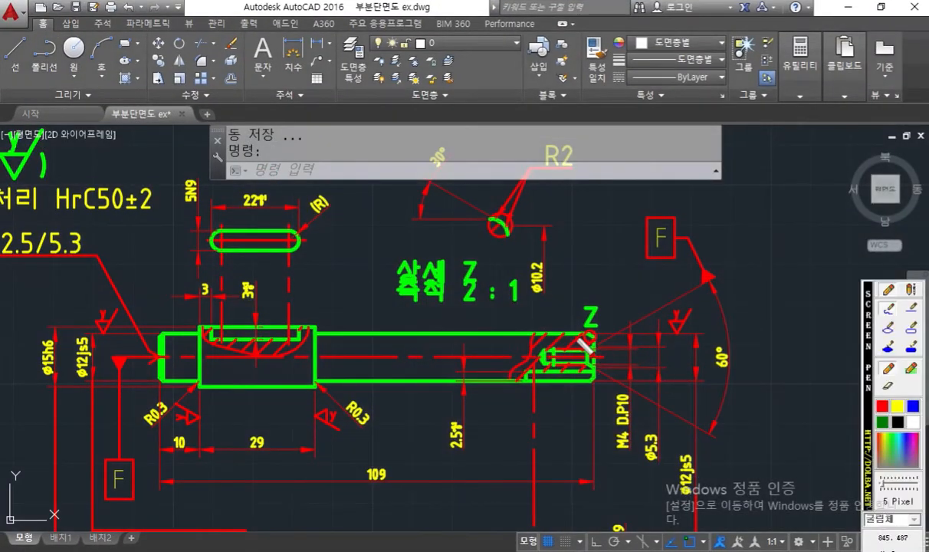
pyautogui.moveTo(564, 314); pyautogui.dragTo(588, 335)
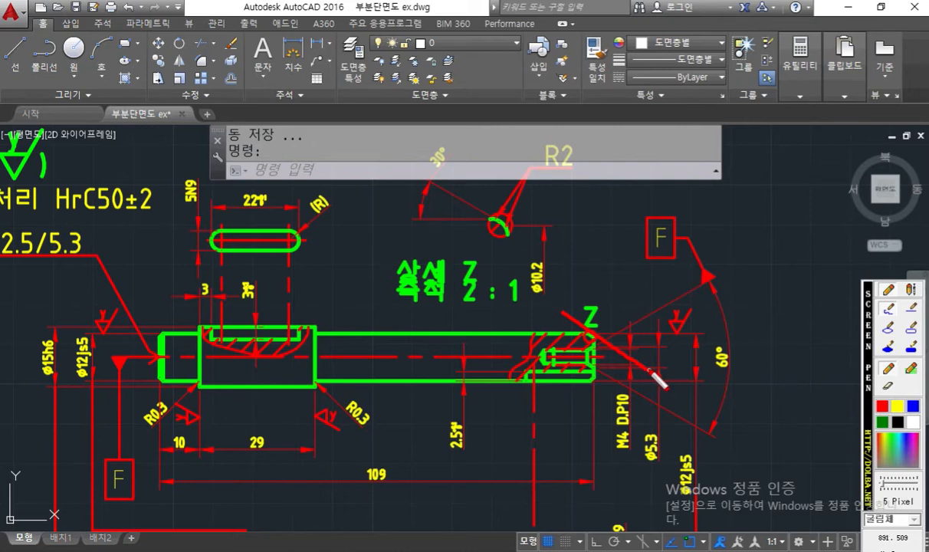
pyautogui.moveTo(466, 226)
pyautogui.mouseDown()
pyautogui.moveTo(451, 249)
pyautogui.moveTo(532, 249)
pyautogui.moveTo(512, 253)
pyautogui.mouseUp()
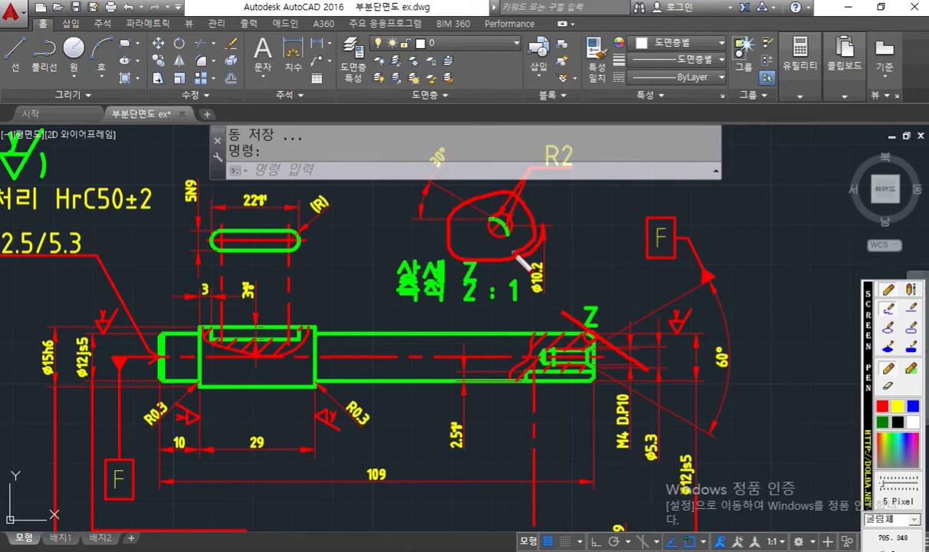
pyautogui.press('Escape')
# Circle the ø10.2 dimension of detail view Z with the white pen
pyautogui.scroll(5, 559, 204)
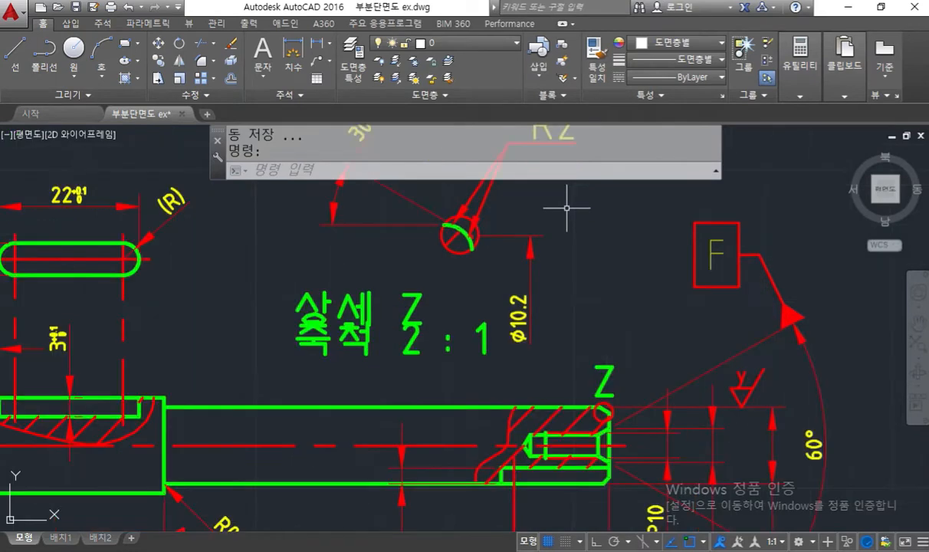
pyautogui.moveTo(551, 250)
pyautogui.mouseDown(button='middle')
pyautogui.moveTo(568, 268)
pyautogui.moveTo(568, 309)
pyautogui.mouseUp(button='middle')
pyautogui.scroll(-3, 575, 295)
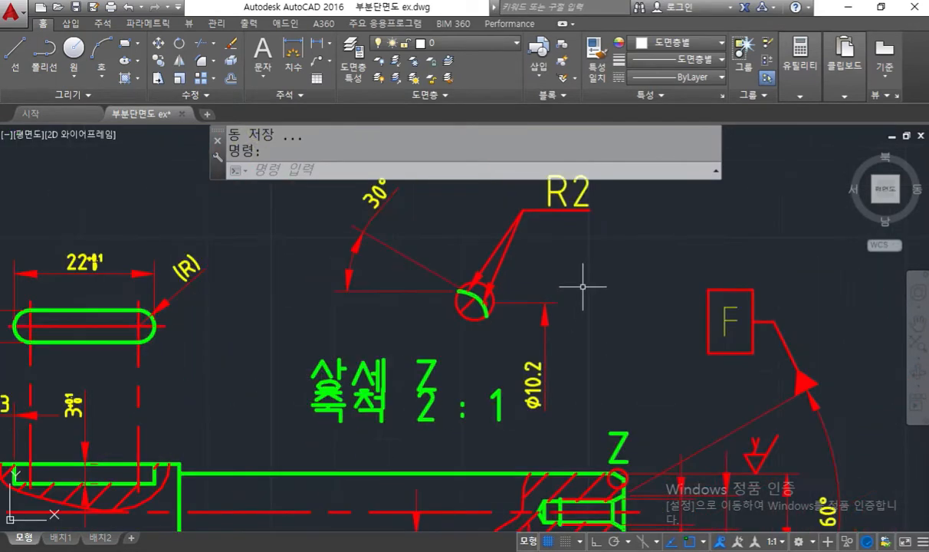
pyautogui.press('F9')
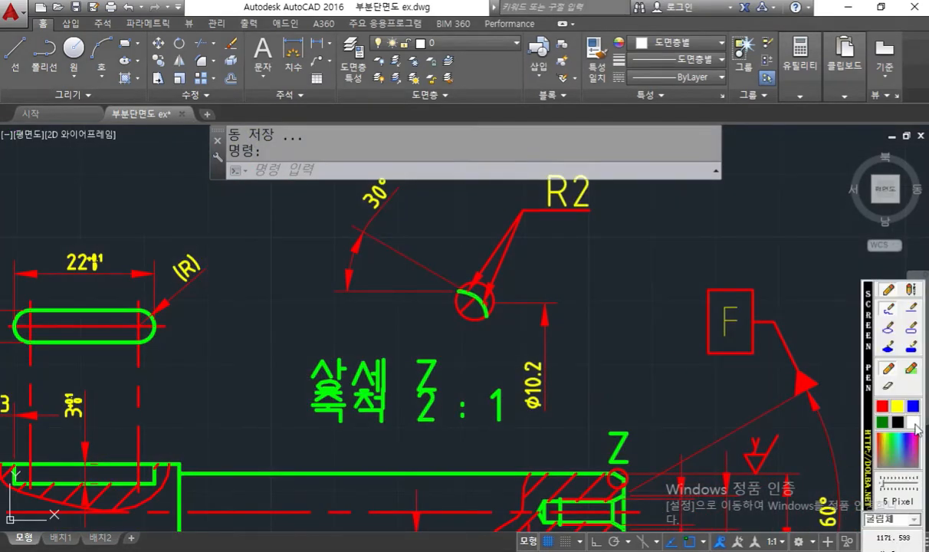
pyautogui.moveTo(560, 341)
pyautogui.mouseDown()
pyautogui.moveTo(528, 418)
pyautogui.moveTo(535, 334)
pyautogui.moveTo(575, 380)
pyautogui.mouseUp()
# Handwrite 오일실부착 관계 in white beside the R2 note of detail view Z
pyautogui.moveTo(602, 238)
pyautogui.mouseDown()
pyautogui.moveTo(608, 274)
pyautogui.moveTo(623, 239)
pyautogui.moveTo(597, 264)
pyautogui.moveTo(644, 253)
pyautogui.moveTo(662, 261)
pyautogui.mouseUp()
pyautogui.moveTo(694, 224); pyautogui.dragTo(710, 271)
pyautogui.moveTo(719, 215); pyautogui.dragTo(723, 220)
pyautogui.moveTo(717, 227)
pyautogui.mouseDown()
pyautogui.moveTo(727, 226)
pyautogui.moveTo(717, 246)
pyautogui.moveTo(740, 247)
pyautogui.mouseUp()
pyautogui.moveTo(740, 237)
pyautogui.mouseDown()
pyautogui.moveTo(751, 242)
pyautogui.moveTo(735, 266)
pyautogui.mouseUp()
pyautogui.moveTo(774, 233)
pyautogui.mouseDown()
pyautogui.moveTo(798, 252)
pyautogui.moveTo(796, 261)
pyautogui.moveTo(817, 261)
pyautogui.moveTo(834, 241)
pyautogui.mouseUp()
pyautogui.moveTo(834, 224); pyautogui.dragTo(834, 263)
pyautogui.moveTo(862, 208); pyautogui.dragTo(863, 251)
# Handwrite 축 모떼기 in white as a second line below the oil seal note
pyautogui.moveTo(614, 298)
pyautogui.mouseDown()
pyautogui.moveTo(624, 304)
pyautogui.moveTo(618, 322)
pyautogui.mouseUp()
pyautogui.moveTo(627, 314)
pyautogui.mouseDown()
pyautogui.moveTo(640, 321)
pyautogui.moveTo(630, 341)
pyautogui.moveTo(654, 349)
pyautogui.mouseUp()
pyautogui.moveTo(676, 304); pyautogui.dragTo(677, 322)
pyautogui.moveTo(678, 303); pyautogui.dragTo(691, 325)
pyautogui.moveTo(679, 315)
pyautogui.mouseDown()
pyautogui.moveTo(687, 307)
pyautogui.moveTo(693, 321)
pyautogui.moveTo(712, 307)
pyautogui.moveTo(749, 321)
pyautogui.moveTo(747, 304)
pyautogui.moveTo(760, 324)
pyautogui.mouseUp()
pyautogui.moveTo(772, 292); pyautogui.dragTo(774, 309)
pyautogui.moveTo(801, 276); pyautogui.dragTo(805, 334)
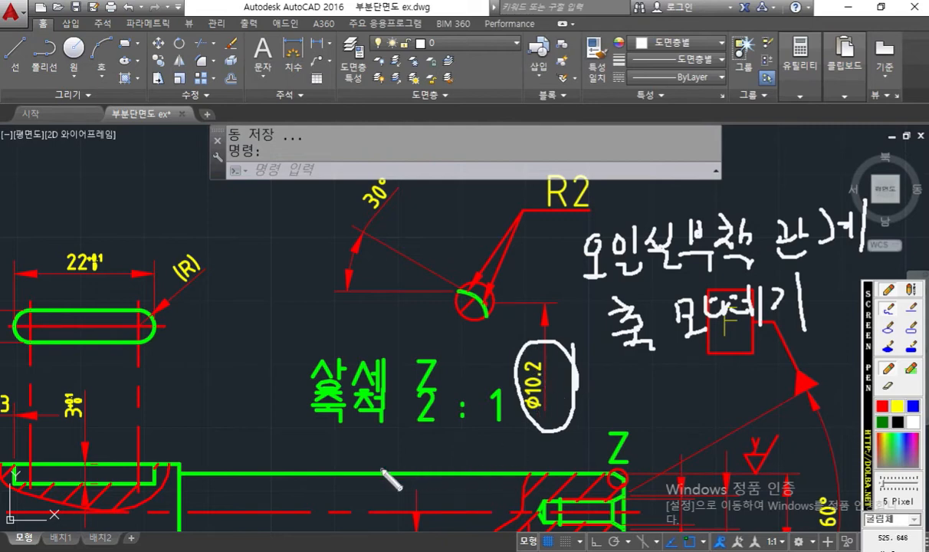
# Draw a white line along the shaft's upper edge past its right end and circle the Z corner
pyautogui.moveTo(380, 467); pyautogui.dragTo(771, 460)
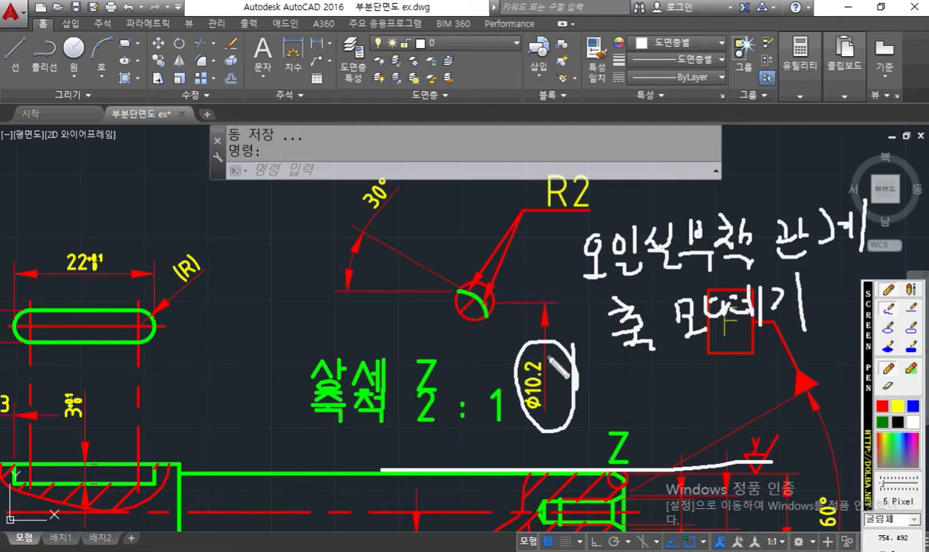
pyautogui.moveTo(617, 456)
pyautogui.mouseDown()
pyautogui.moveTo(614, 483)
pyautogui.moveTo(602, 469)
pyautogui.moveTo(644, 448)
pyautogui.moveTo(625, 479)
pyautogui.mouseUp()
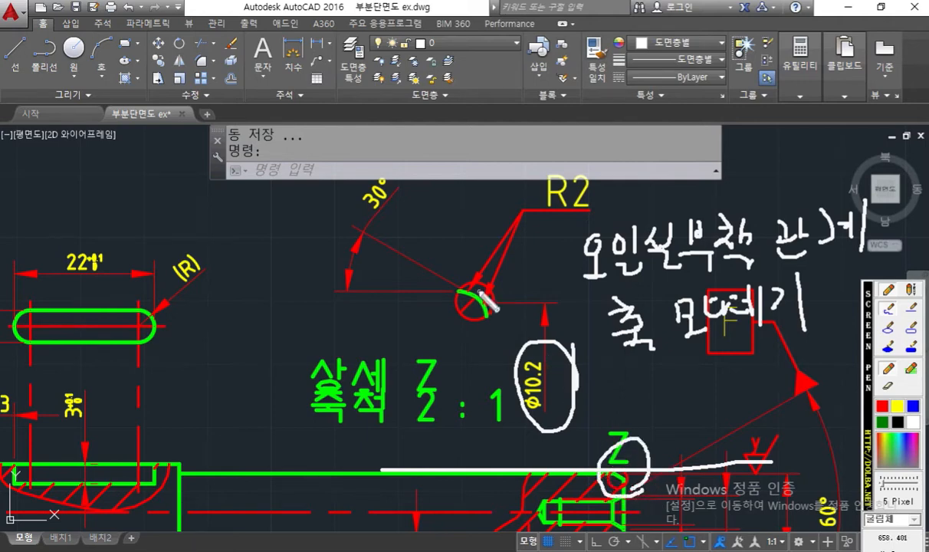
# Trace the chamfer edge in detail view Z and draw a dash-dot white centerline across the ø10.2 dimension
pyautogui.moveTo(462, 286); pyautogui.dragTo(494, 309)
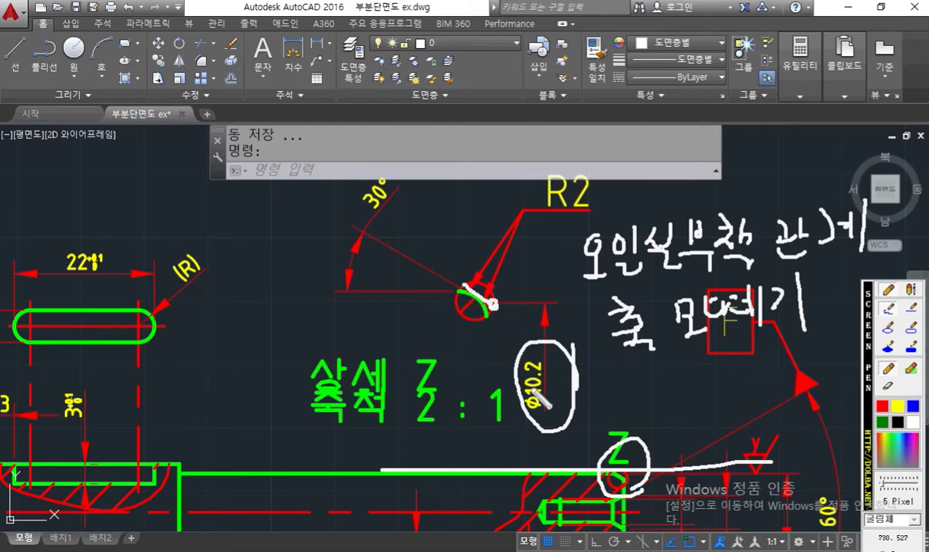
pyautogui.moveTo(361, 358); pyautogui.dragTo(604, 350)
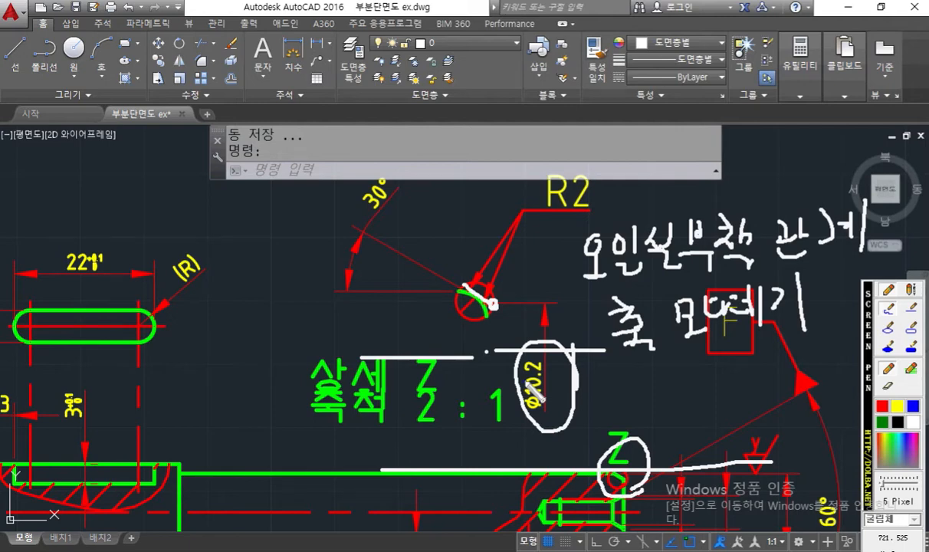
# Clear the pen marks, switch to SOLIDWORKS and start a sketch on the front plane (정면)
pyautogui.press('Escape')
pyautogui.moveTo(217, 8); pyautogui.dragTo(609, 149)
pyautogui.click(658, 139)
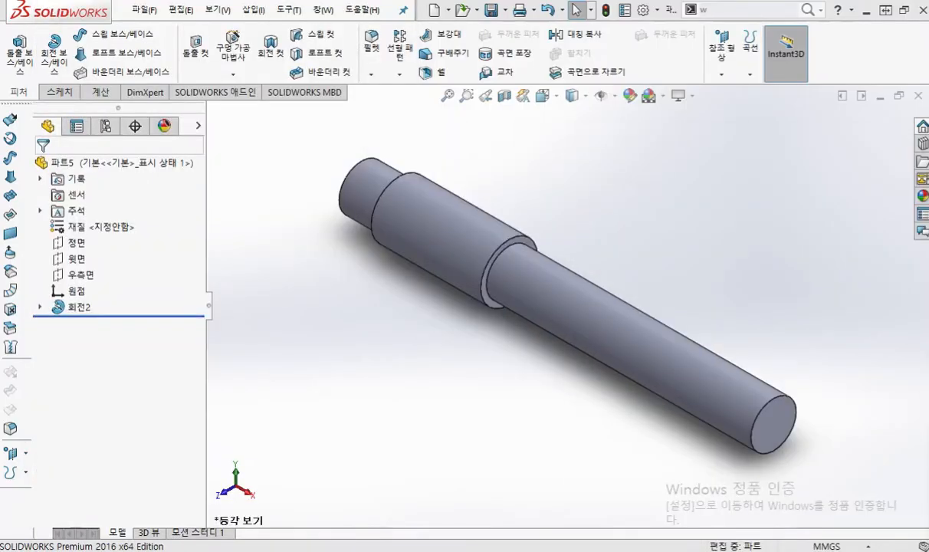
pyautogui.click(76, 244)
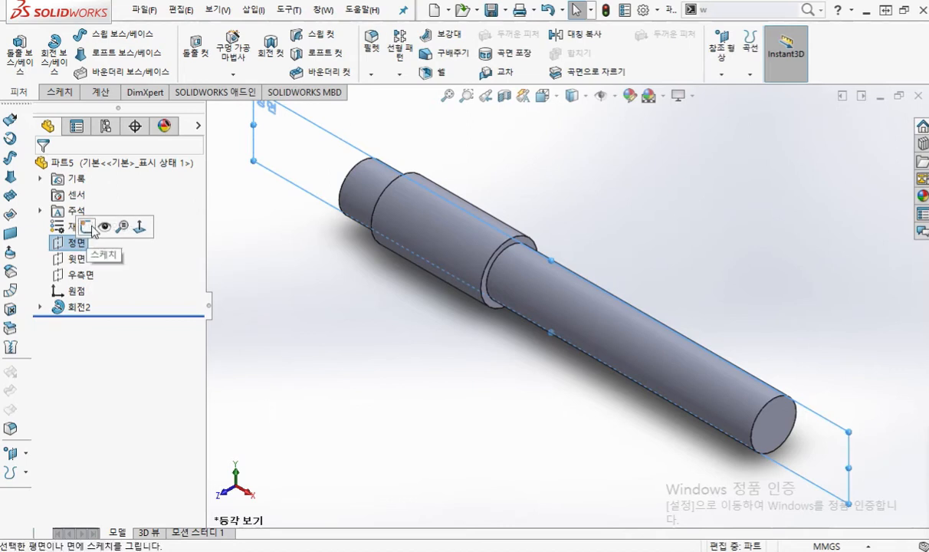
pyautogui.click(87, 227)
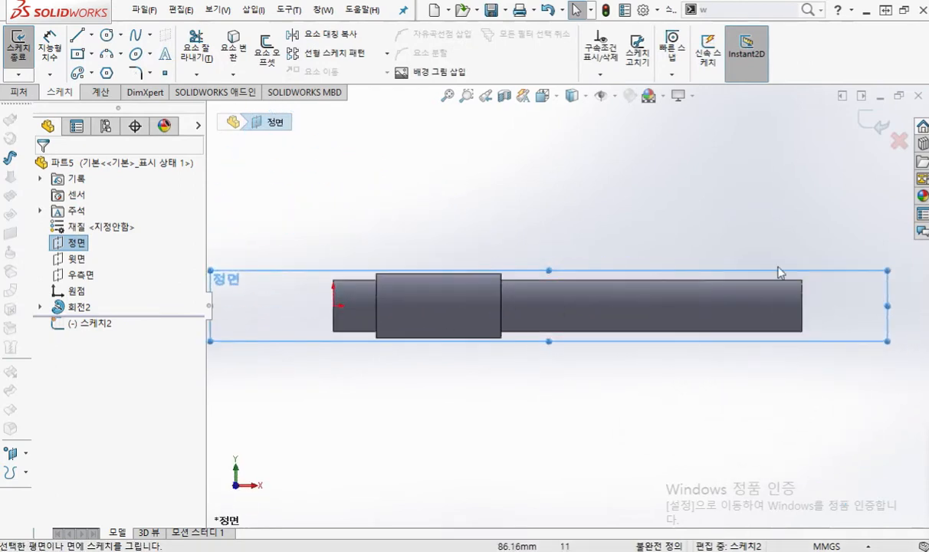
# Sketch a red chamfer triangle at the shaft's right-end upper corner and a dash-dot axis, and clear the pen marks
pyautogui.press('F12')
pyautogui.click(883, 407)
pyautogui.moveTo(757, 263); pyautogui.dragTo(848, 331)
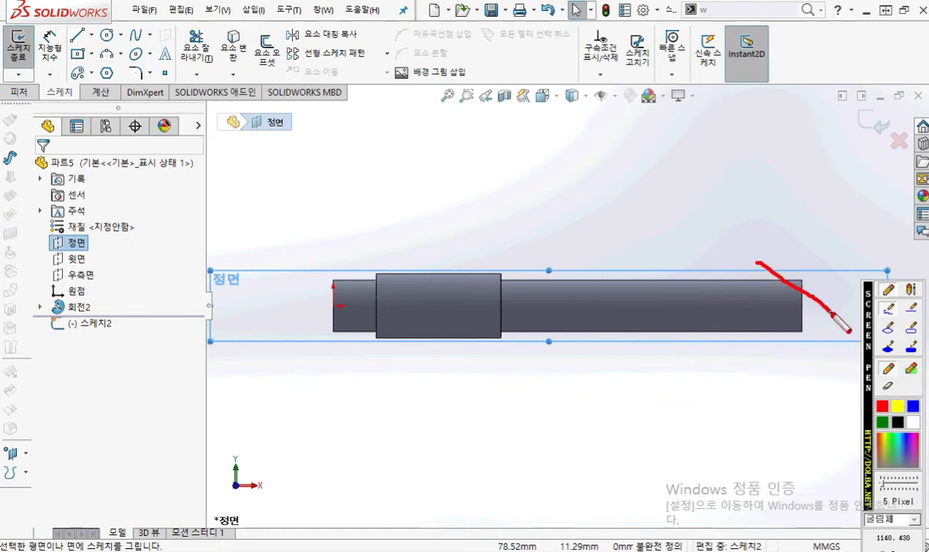
pyautogui.moveTo(776, 271)
pyautogui.mouseDown()
pyautogui.moveTo(811, 271)
pyautogui.moveTo(811, 296)
pyautogui.mouseUp()
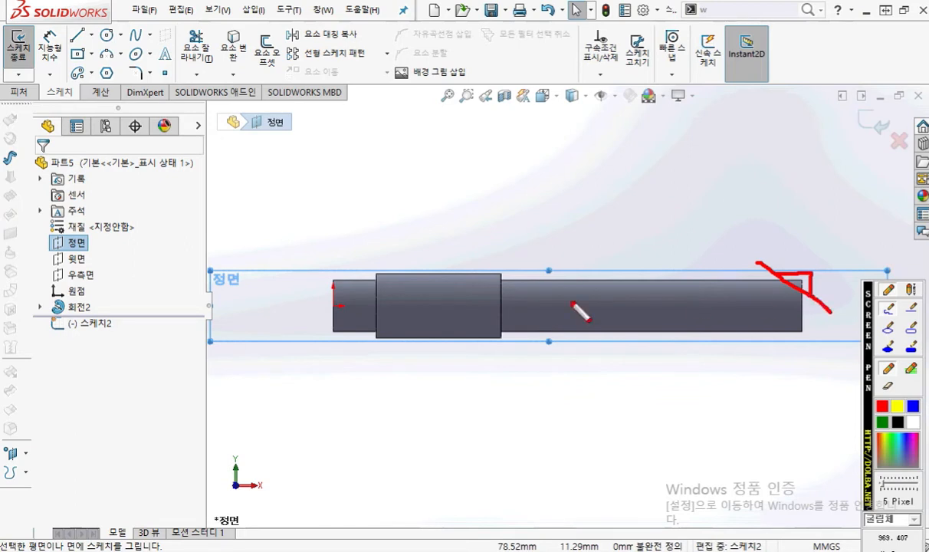
pyautogui.moveTo(271, 307); pyautogui.dragTo(855, 297)
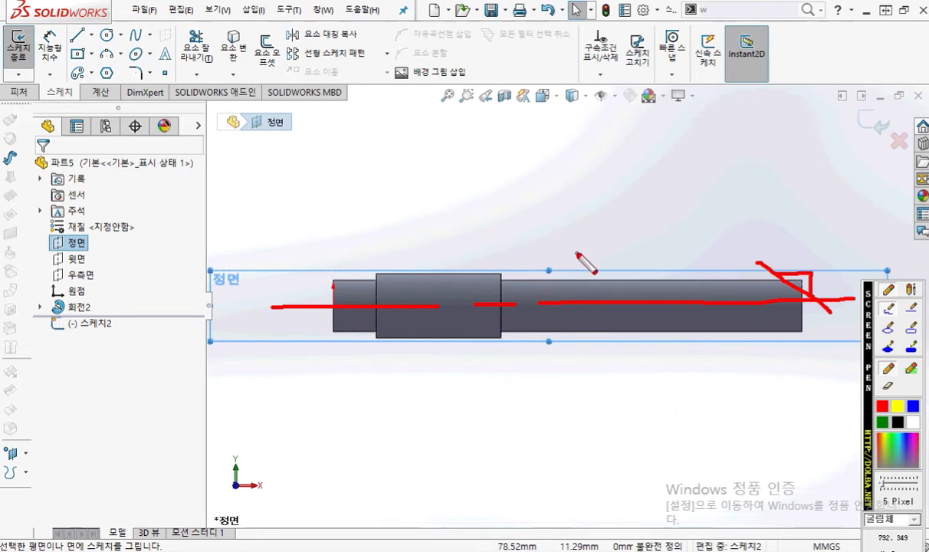
pyautogui.press('Escape')
pyautogui.click(346, 197)
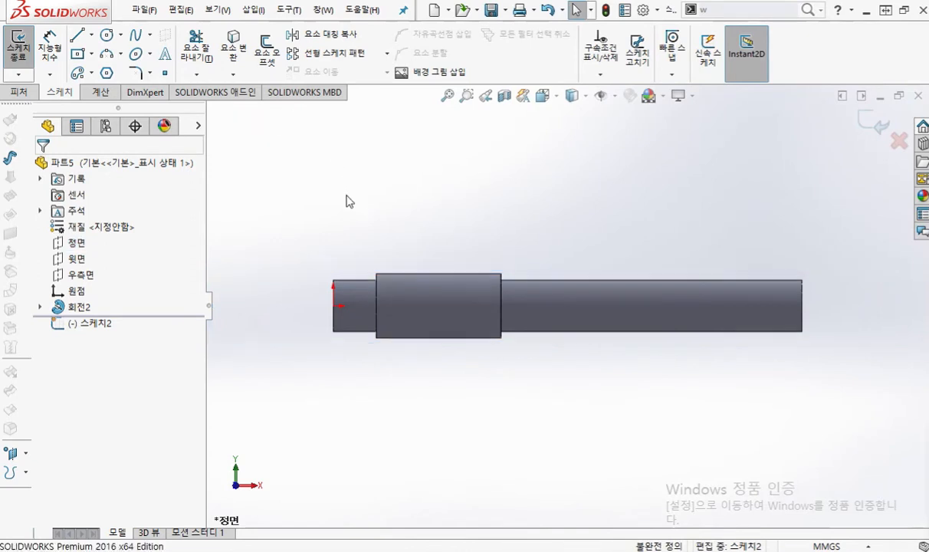
# Examine the profile sketch 스케치1 under the revolve feature 회전2, including its centerline
pyautogui.click(40, 307)
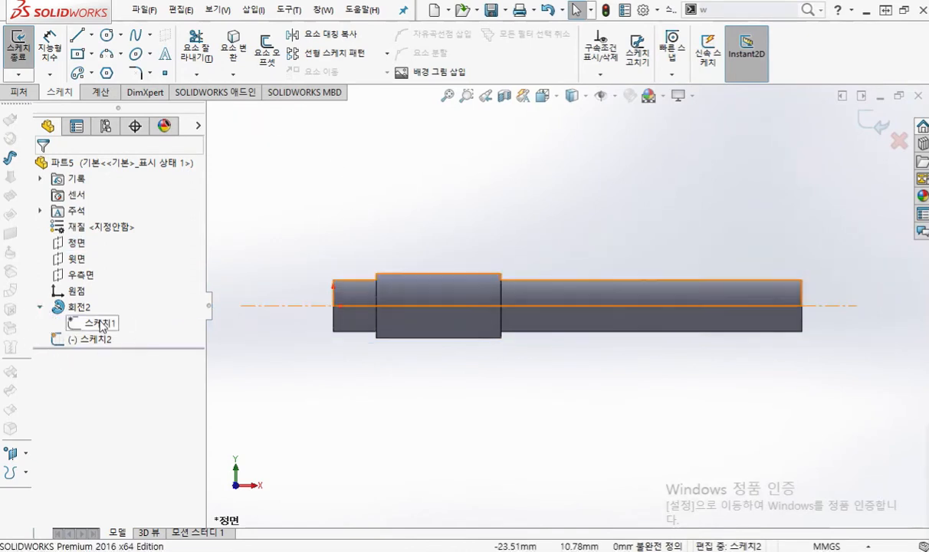
pyautogui.click(102, 325)
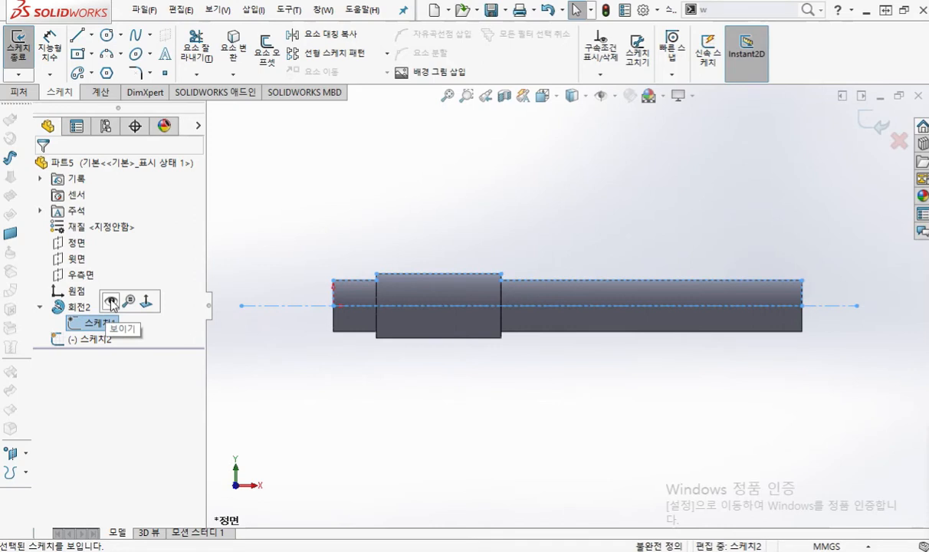
pyautogui.click(111, 302)
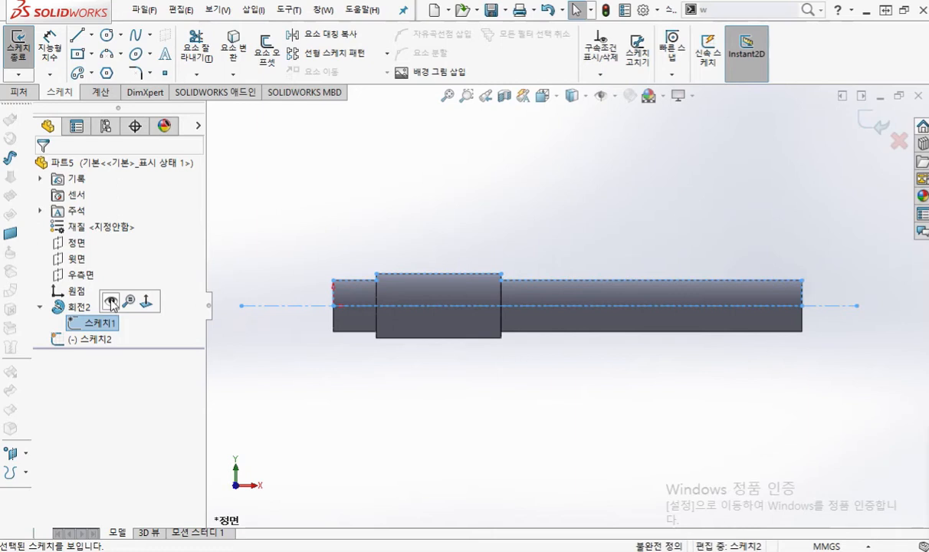
pyautogui.click(462, 188)
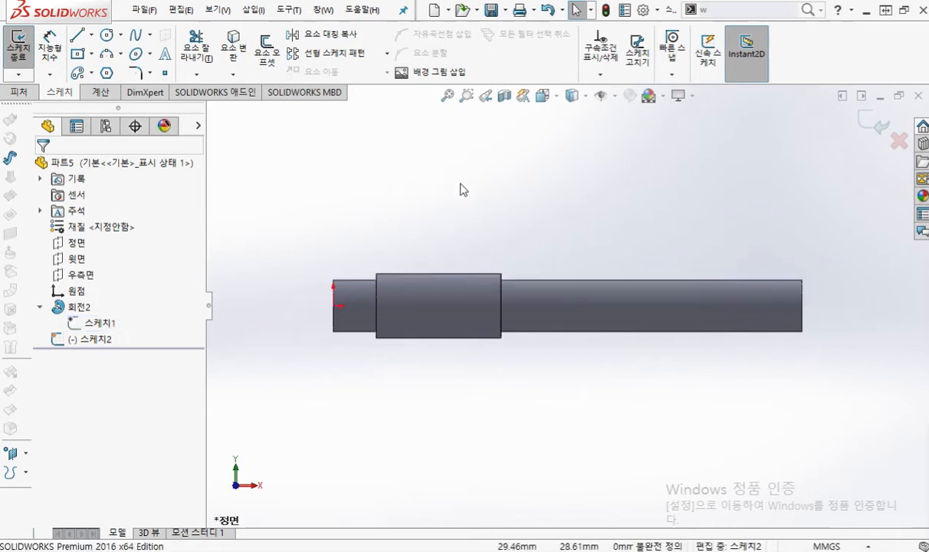
# Draw a horizontal centerline about 120.6 mm long from the origin along the shaft axis past its right end
pyautogui.click(91, 35)
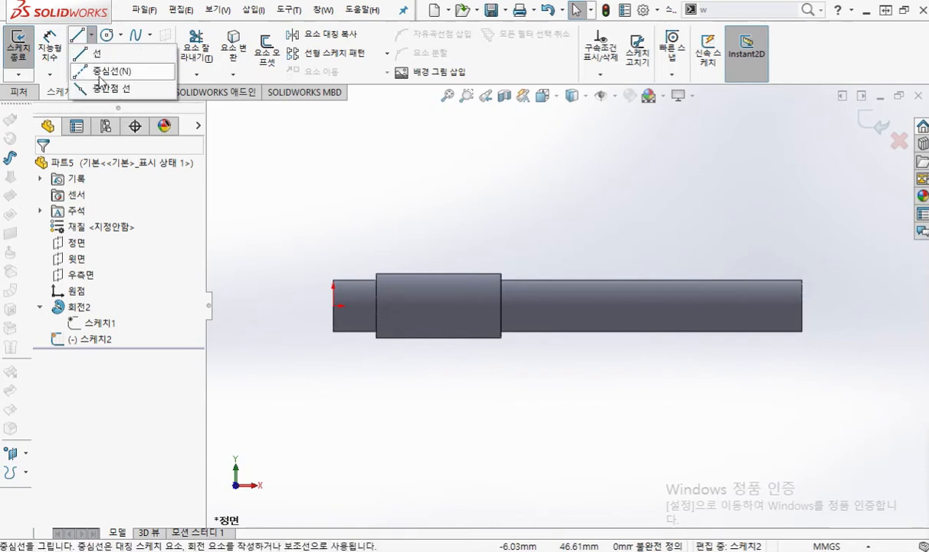
pyautogui.click(99, 77)
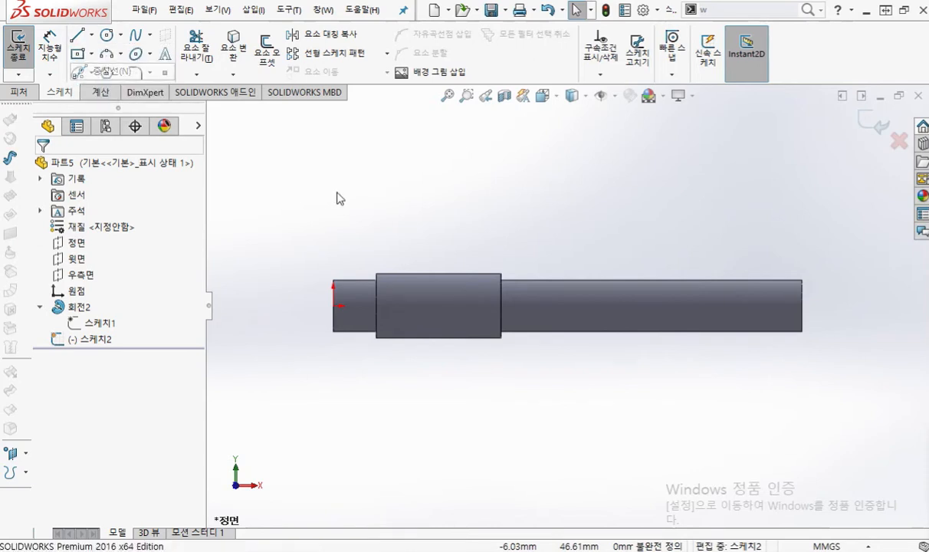
pyautogui.click(334, 306)
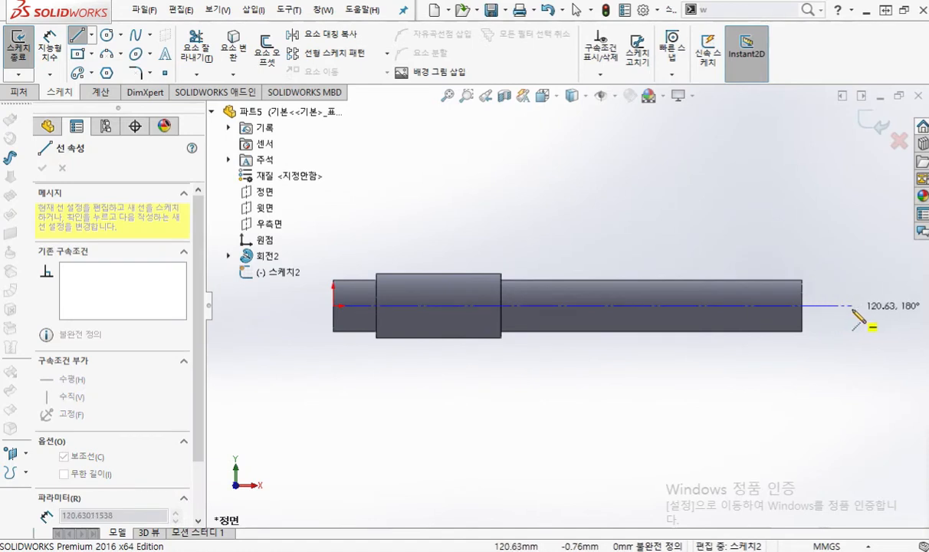
pyautogui.click(853, 307)
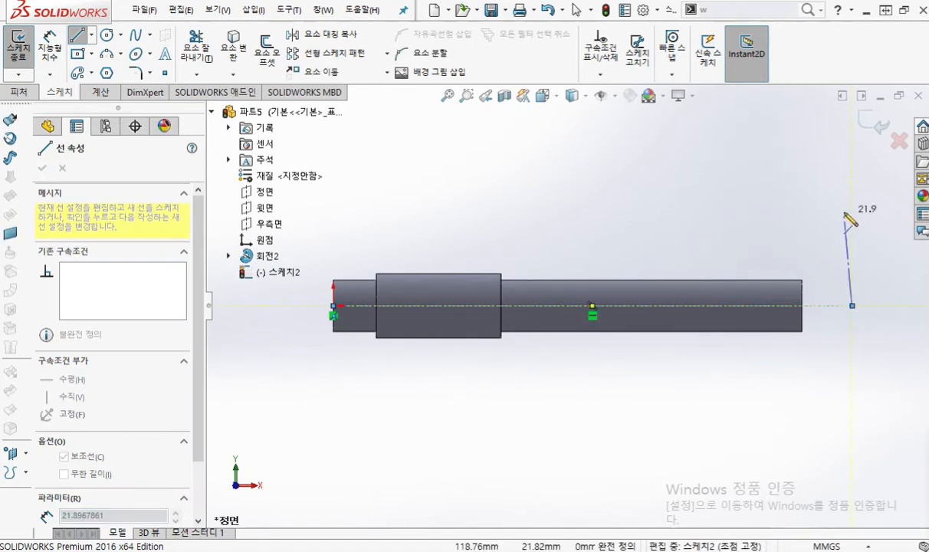
pyautogui.rightClick(846, 217)
pyautogui.click(818, 220)
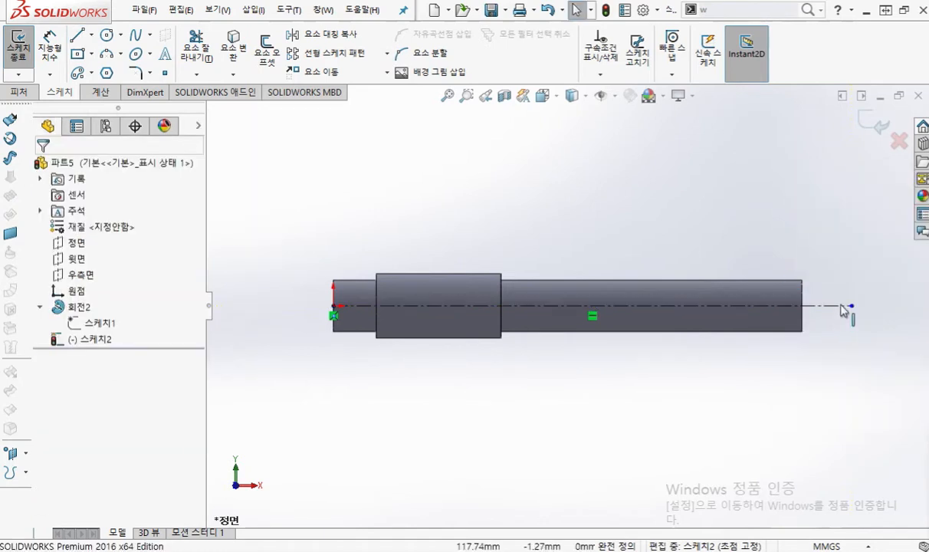
# Draw a red diagonal across the shaft's right-end upper corner and label its upper end ① and 일치
pyautogui.scroll(-5, 843, 313)
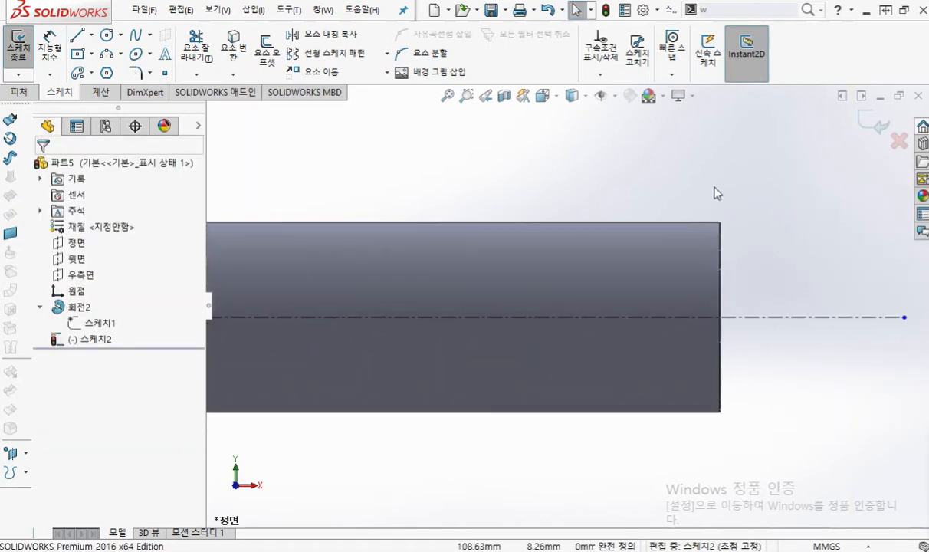
pyautogui.keyDown('ctrl'); pyautogui.moveTo(729, 190); pyautogui.dragTo(678, 197, button='middle'); pyautogui.keyUp('ctrl')
pyautogui.press('F9')
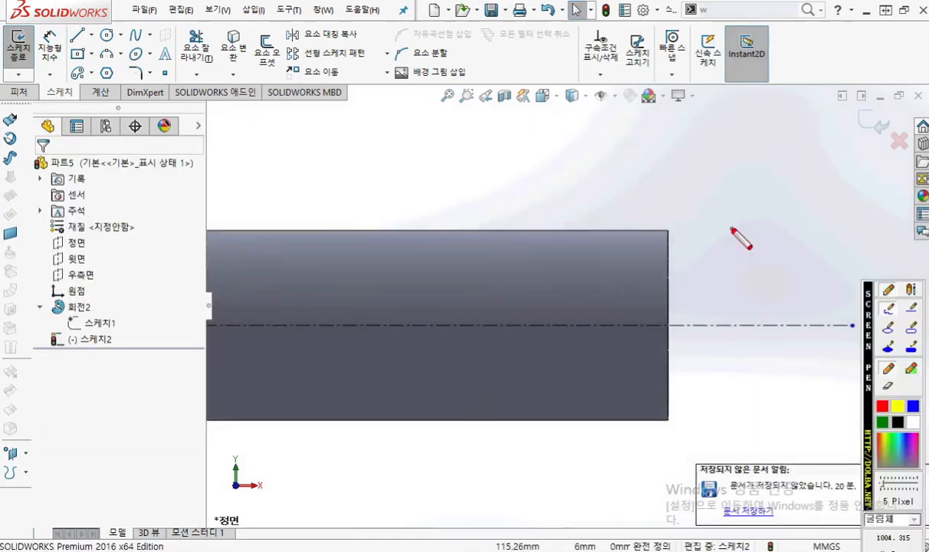
pyautogui.moveTo(592, 229); pyautogui.dragTo(671, 280)
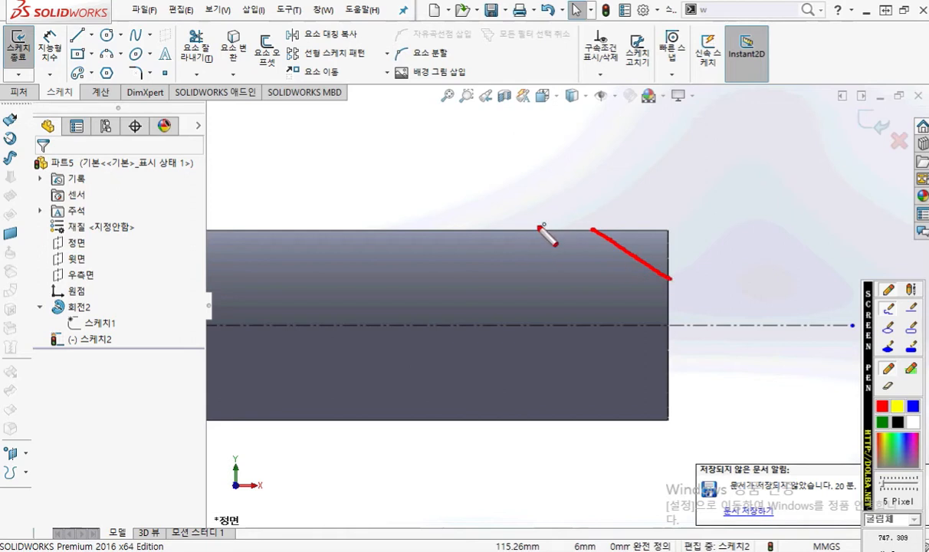
pyautogui.moveTo(562, 192)
pyautogui.mouseDown()
pyautogui.moveTo(564, 215)
pyautogui.moveTo(575, 196)
pyautogui.moveTo(564, 187)
pyautogui.mouseUp()
pyautogui.click(566, 246)
pyautogui.moveTo(576, 235)
pyautogui.mouseDown()
pyautogui.moveTo(566, 250)
pyautogui.moveTo(584, 262)
pyautogui.moveTo(597, 246)
pyautogui.moveTo(587, 261)
pyautogui.moveTo(608, 273)
pyautogui.mouseUp()
# Label the red diagonal's lower end on the shaft's end face with a circled 2 and 일치
pyautogui.moveTo(714, 284)
pyautogui.mouseDown()
pyautogui.moveTo(722, 301)
pyautogui.moveTo(748, 304)
pyautogui.mouseUp()
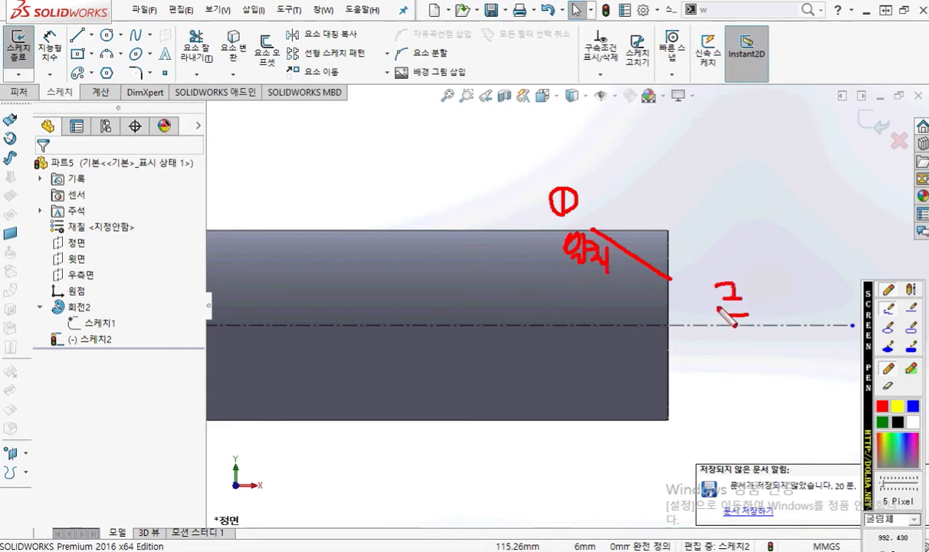
pyautogui.moveTo(726, 269); pyautogui.dragTo(736, 315)
pyautogui.moveTo(657, 293)
pyautogui.mouseDown()
pyautogui.moveTo(657, 310)
pyautogui.moveTo(657, 294)
pyautogui.moveTo(683, 315)
pyautogui.moveTo(687, 293)
pyautogui.mouseUp()
pyautogui.moveTo(677, 300)
pyautogui.mouseDown()
pyautogui.moveTo(692, 300)
pyautogui.moveTo(680, 310)
pyautogui.mouseUp()
pyautogui.moveTo(686, 305); pyautogui.dragTo(702, 325)
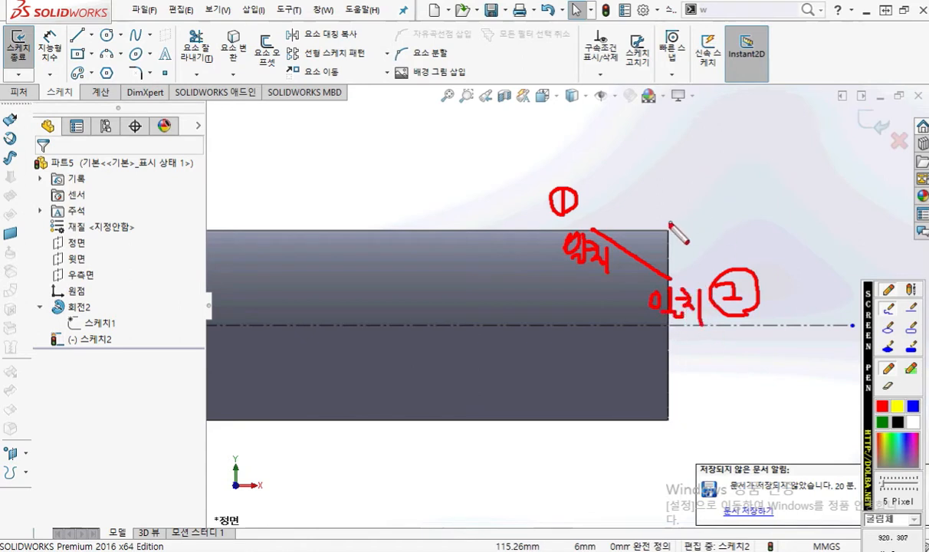
# Complete the red triangle with a vertical and a horizontal stroke, write 일치 at the corner, circle the diagonal and clear the marks
pyautogui.moveTo(665, 227); pyautogui.dragTo(670, 277)
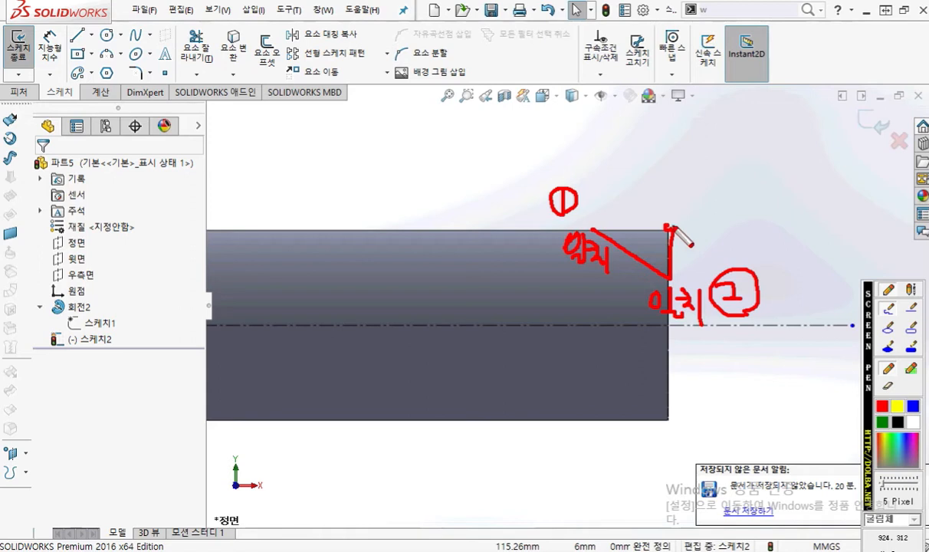
pyautogui.moveTo(700, 213)
pyautogui.mouseDown()
pyautogui.moveTo(759, 207)
pyautogui.moveTo(653, 209)
pyautogui.moveTo(611, 230)
pyautogui.moveTo(634, 243)
pyautogui.mouseUp()
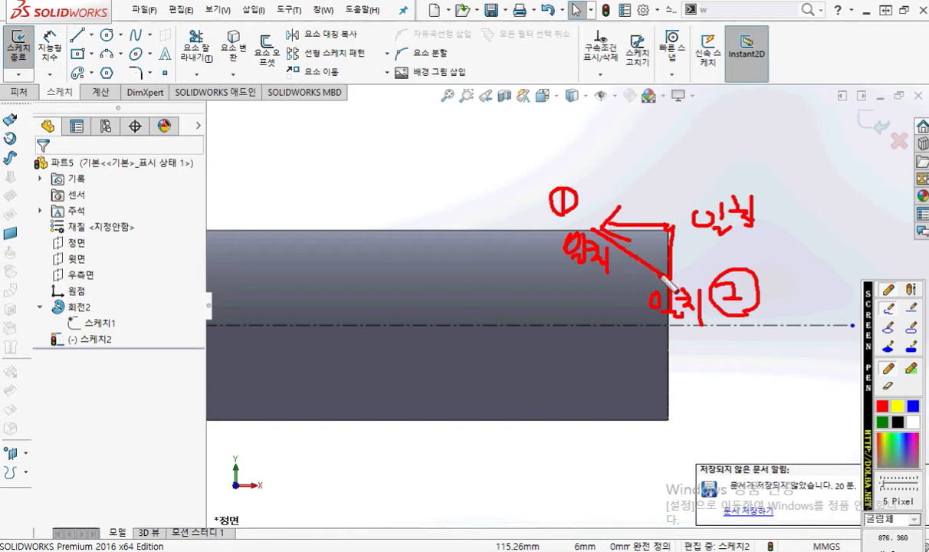
pyautogui.moveTo(633, 253); pyautogui.dragTo(644, 266)
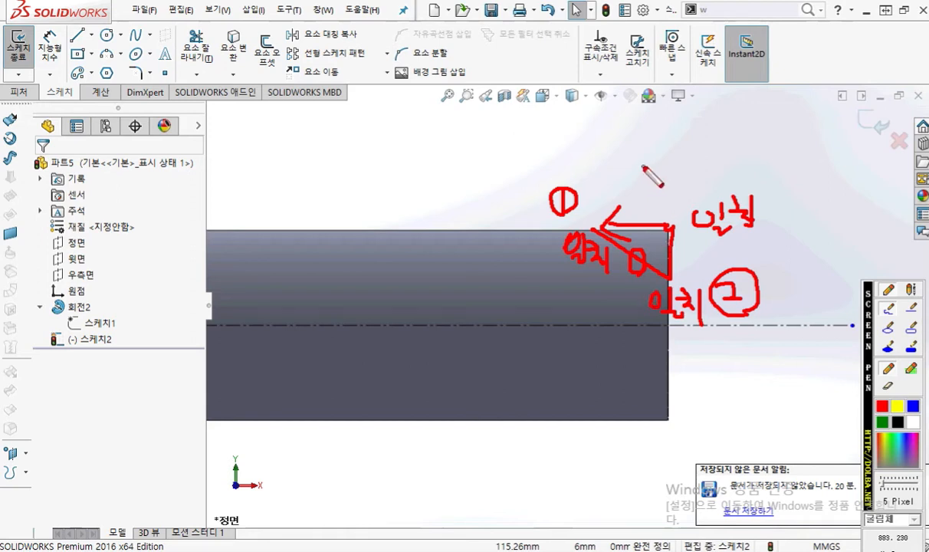
pyautogui.press('Escape')
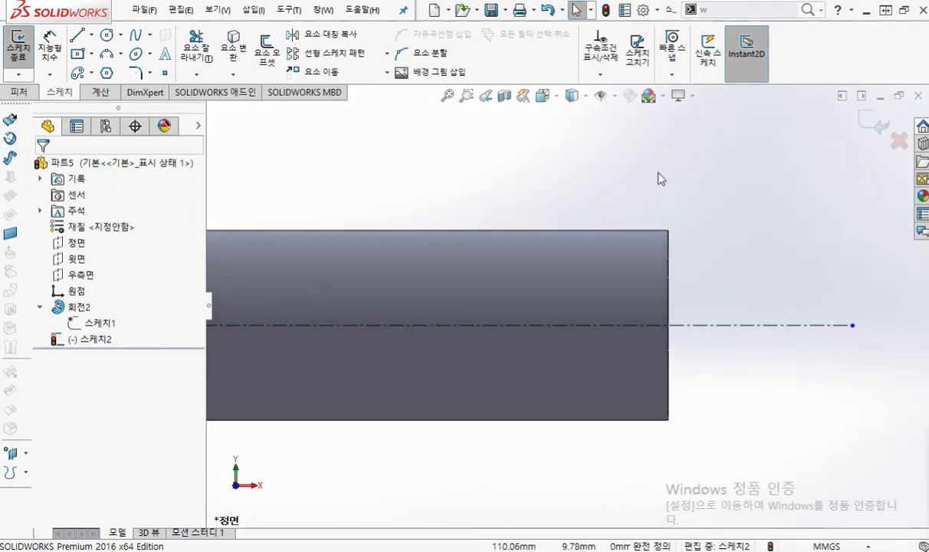
# Sketch a closed triangle about 6.7 mm wide and 3.1 mm high at the shaft's right-end upper corner, coincident with both edges
pyautogui.press('l')
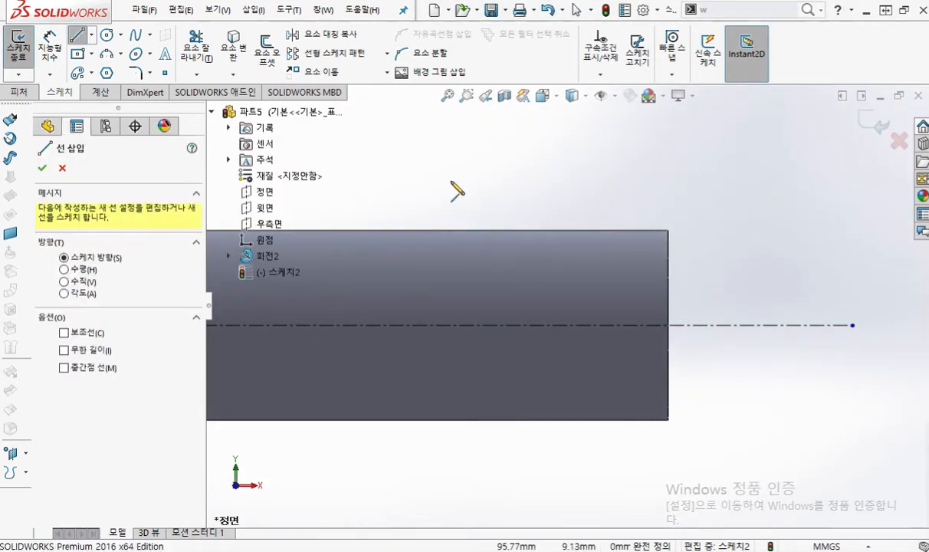
pyautogui.click(564, 231)
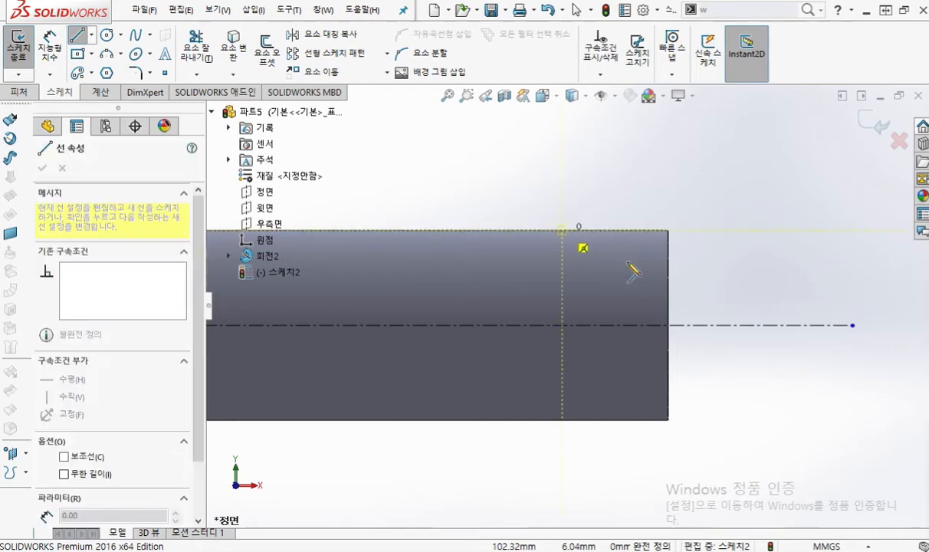
pyautogui.click(667, 280)
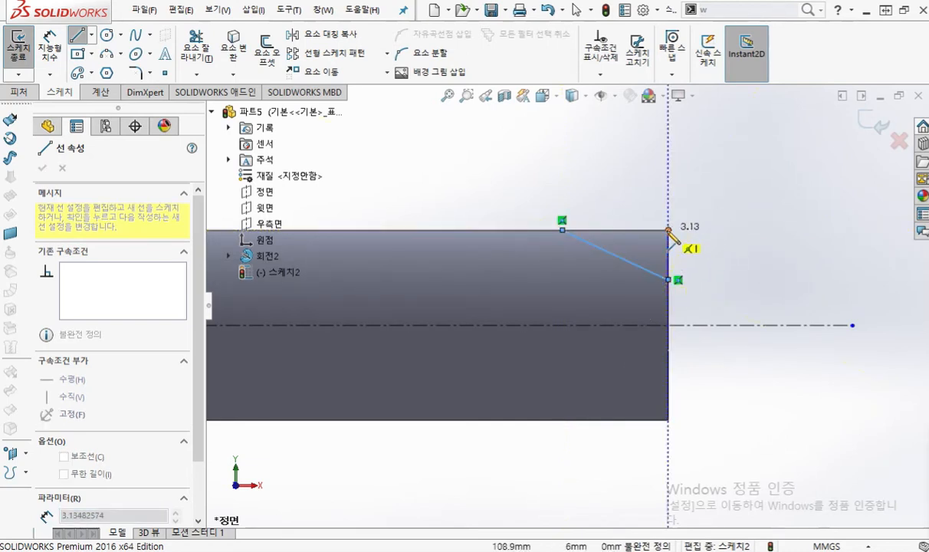
pyautogui.click(668, 230)
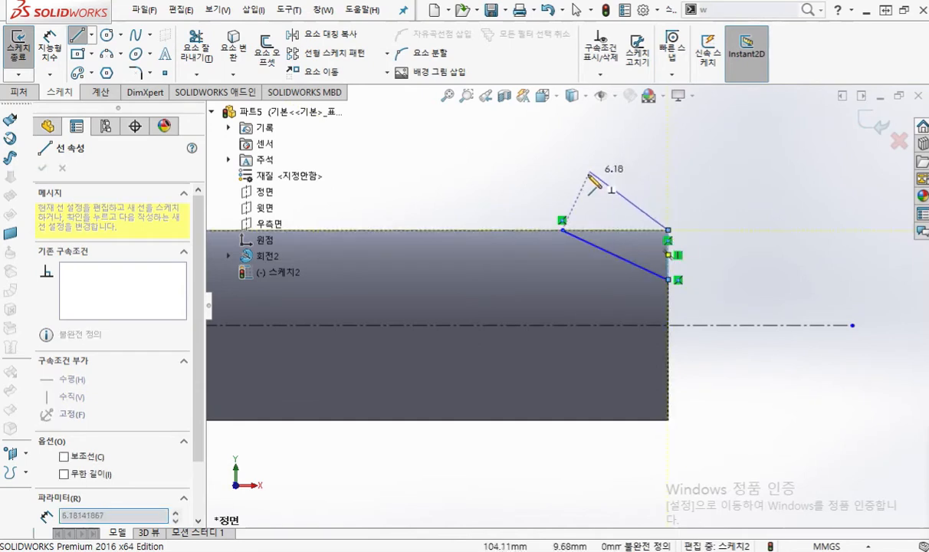
pyautogui.doubleClick(563, 230)
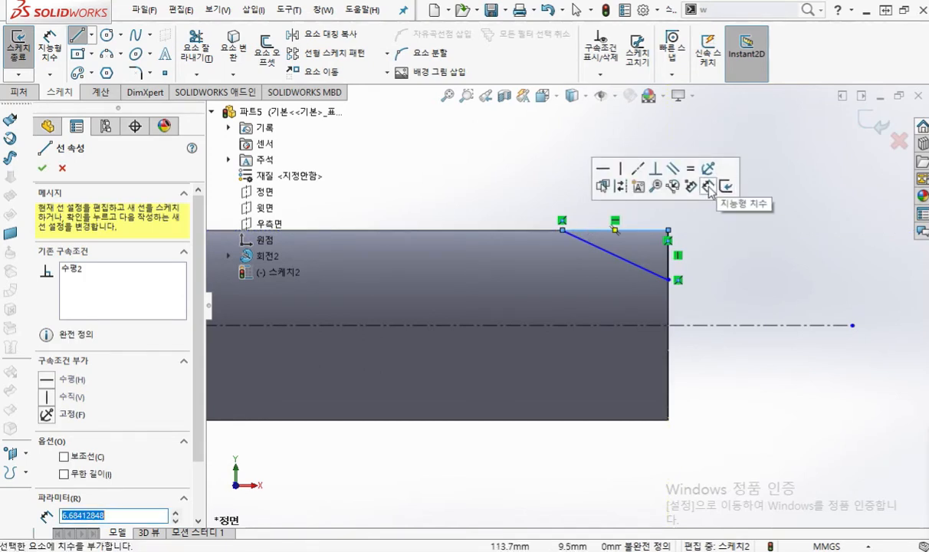
# Start a smart dimension for the chamfer triangle at its lower corner on the shaft's end face
pyautogui.click(708, 187)
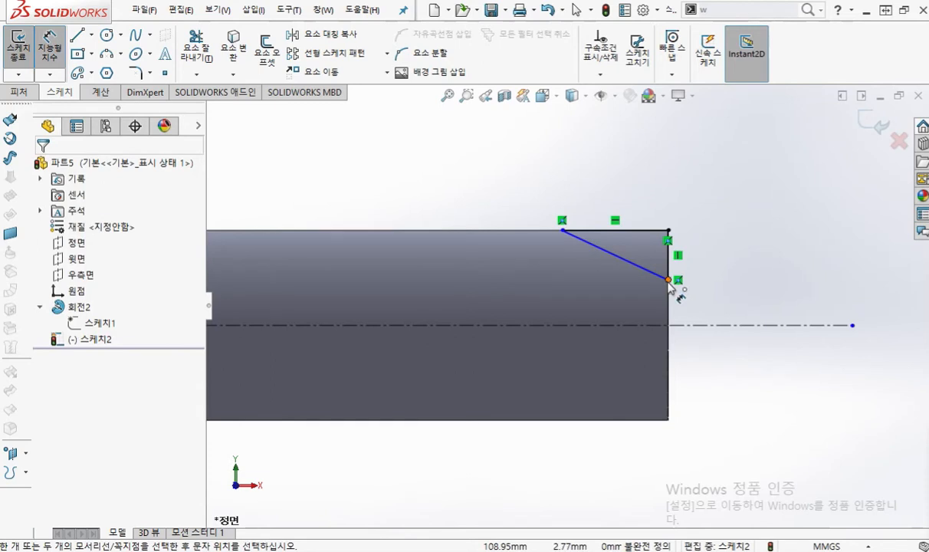
pyautogui.press('F2')
pyautogui.moveTo(676, 283)
pyautogui.mouseDown()
pyautogui.moveTo(671, 269)
pyautogui.moveTo(665, 289)
pyautogui.mouseUp()
pyautogui.moveTo(600, 327); pyautogui.dragTo(847, 330)
pyautogui.moveTo(692, 288); pyautogui.dragTo(770, 289)
pyautogui.moveTo(739, 290); pyautogui.dragTo(739, 405)
pyautogui.moveTo(759, 380); pyautogui.dragTo(739, 405)
pyautogui.moveTo(675, 407); pyautogui.dragTo(786, 403)
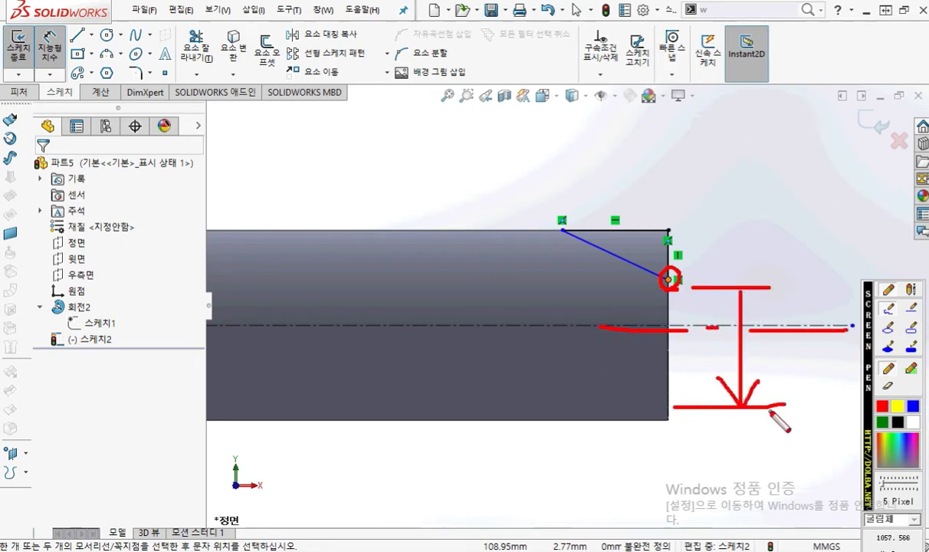
pyautogui.moveTo(728, 310)
pyautogui.mouseDown()
pyautogui.moveTo(740, 290)
pyautogui.moveTo(753, 312)
pyautogui.mouseUp()
pyautogui.press('Escape')
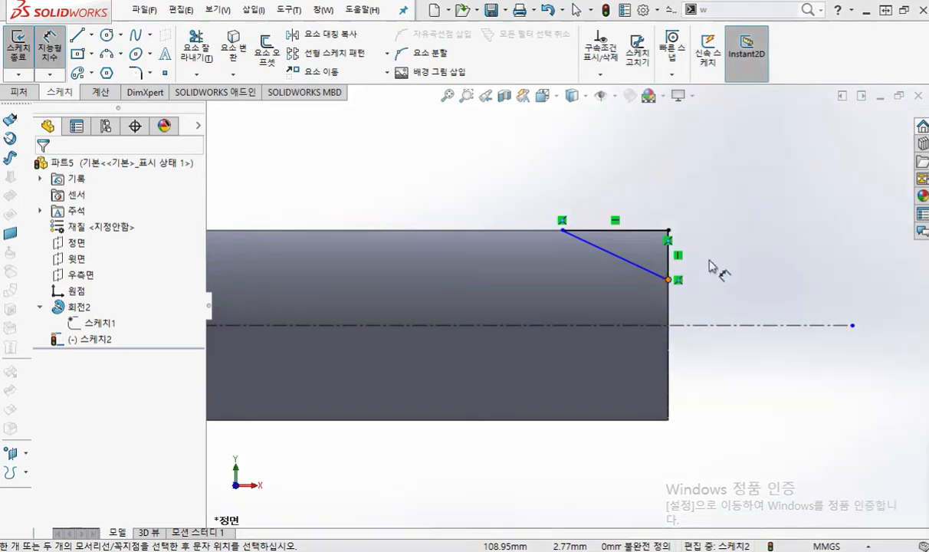
# Dimension the sloped line's endpoint on the shaft's end face as a 10.2 mm diameter about the centerline
pyautogui.click(667, 279)
pyautogui.click(709, 326)
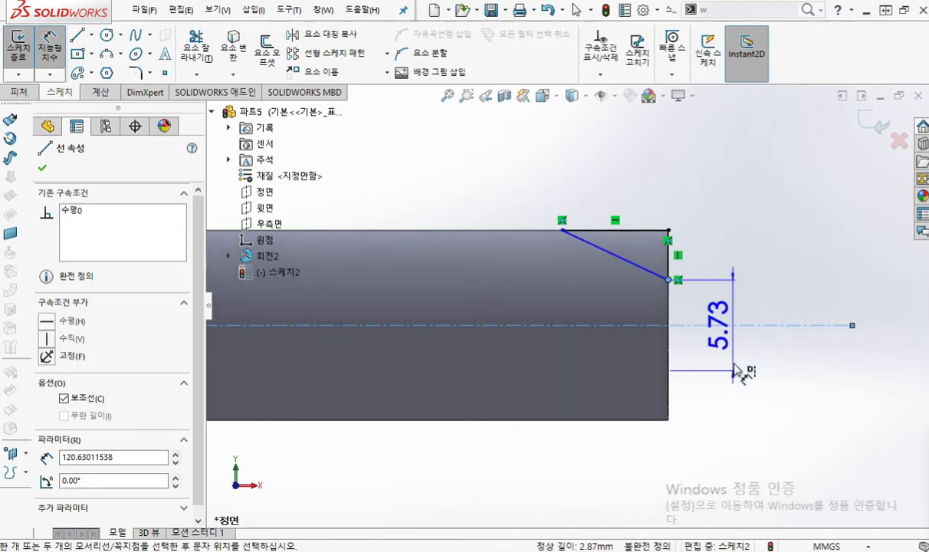
pyautogui.click(739, 368)
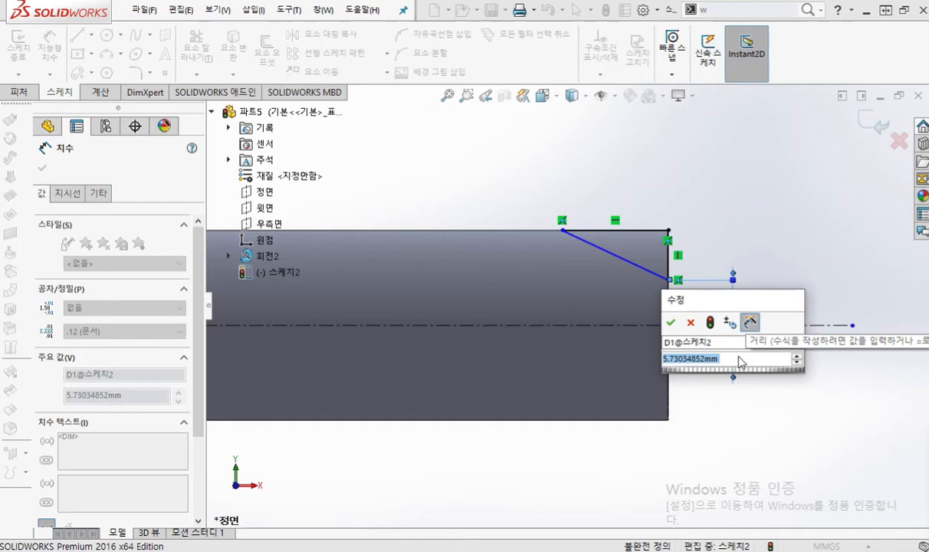
pyautogui.write('10.2')
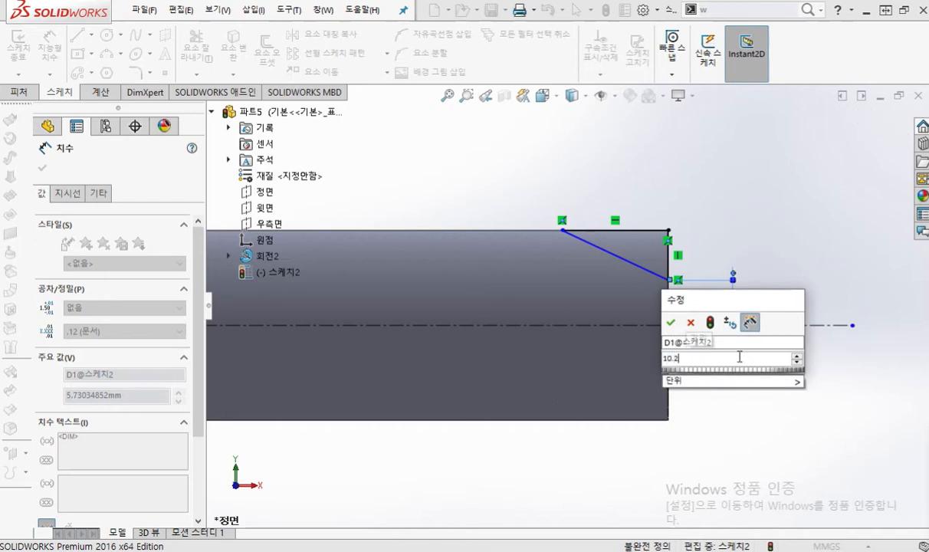
pyautogui.press('Return')
pyautogui.click(775, 224)
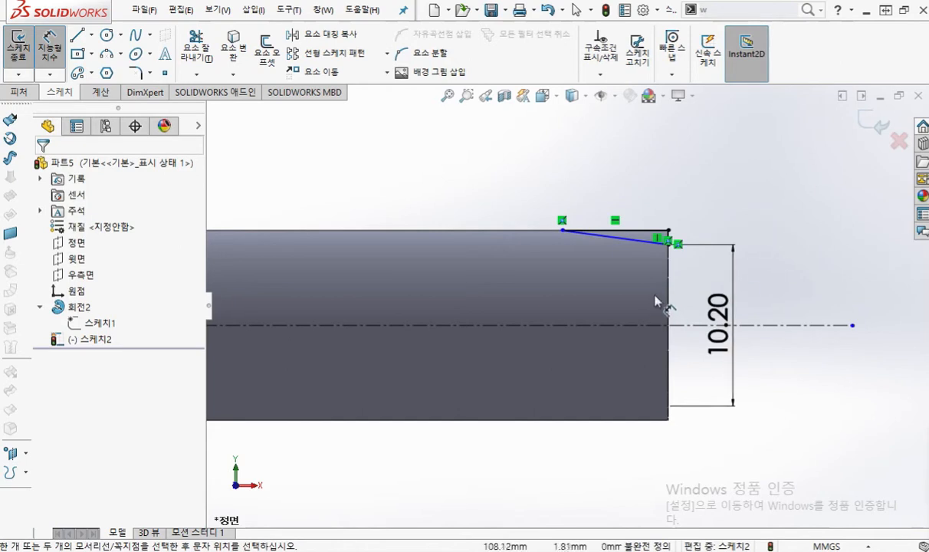
pyautogui.moveTo(555, 228); pyautogui.dragTo(658, 251)
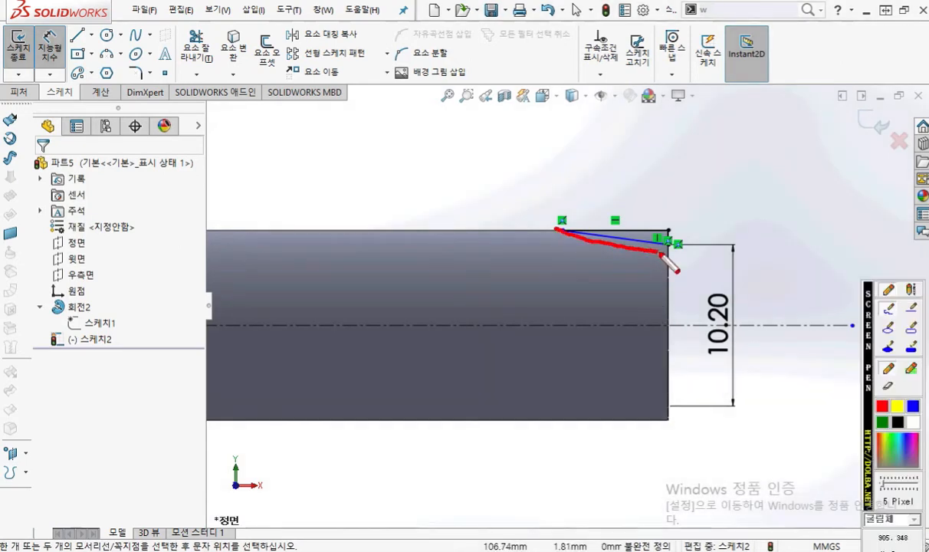
pyautogui.moveTo(381, 335); pyautogui.dragTo(658, 331)
pyautogui.click(547, 328)
pyautogui.moveTo(539, 247)
pyautogui.mouseDown()
pyautogui.moveTo(488, 295)
pyautogui.moveTo(481, 317)
pyautogui.mouseUp()
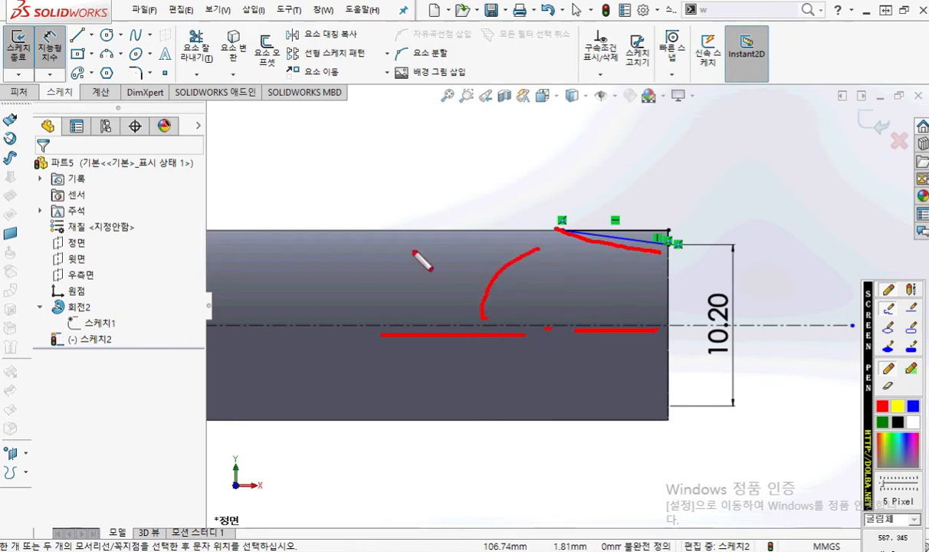
pyautogui.moveTo(388, 238)
pyautogui.mouseDown()
pyautogui.moveTo(411, 237)
pyautogui.moveTo(407, 264)
pyautogui.moveTo(448, 264)
pyautogui.moveTo(457, 238)
pyautogui.mouseUp()
pyautogui.click(458, 232)
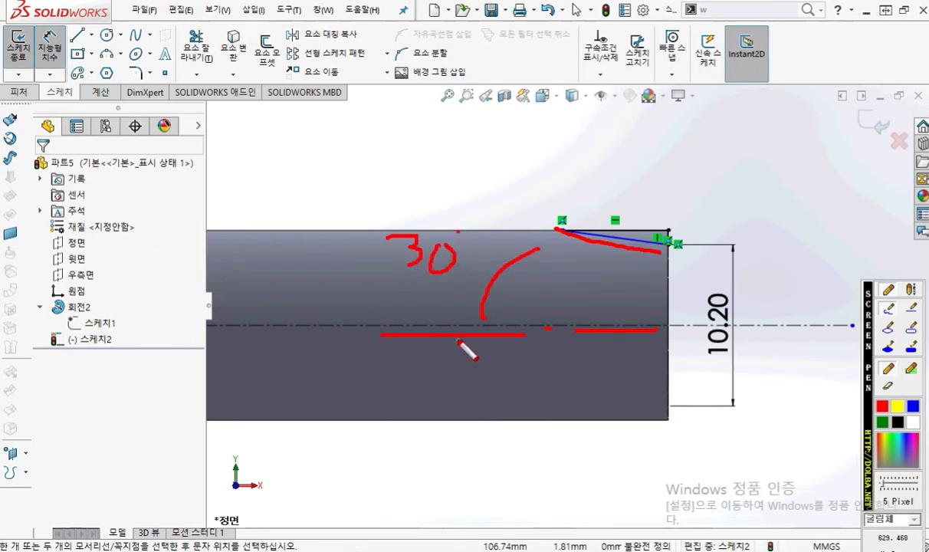
pyautogui.press('Escape')
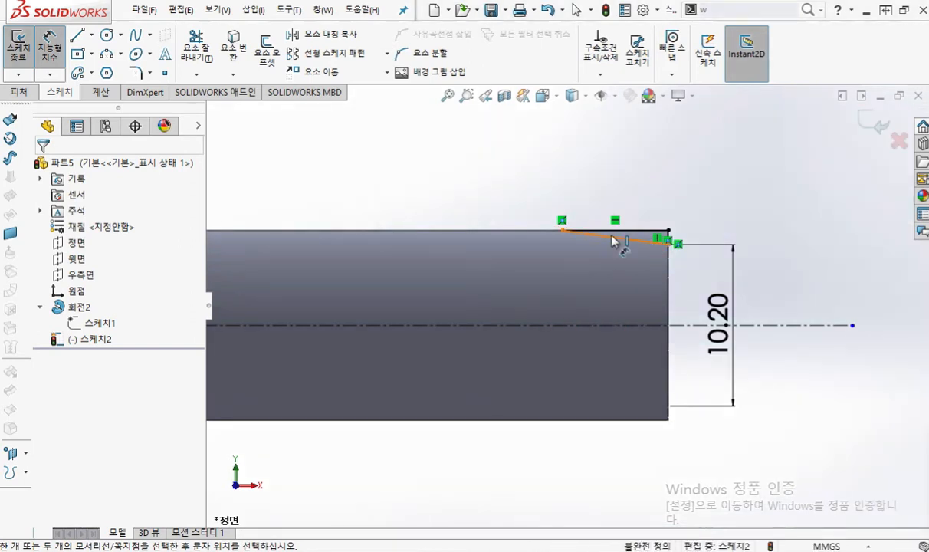
# Dimension the angle between the sloped line and the centerline as 30 degrees
pyautogui.moveTo(613, 241); pyautogui.dragTo(482, 332)
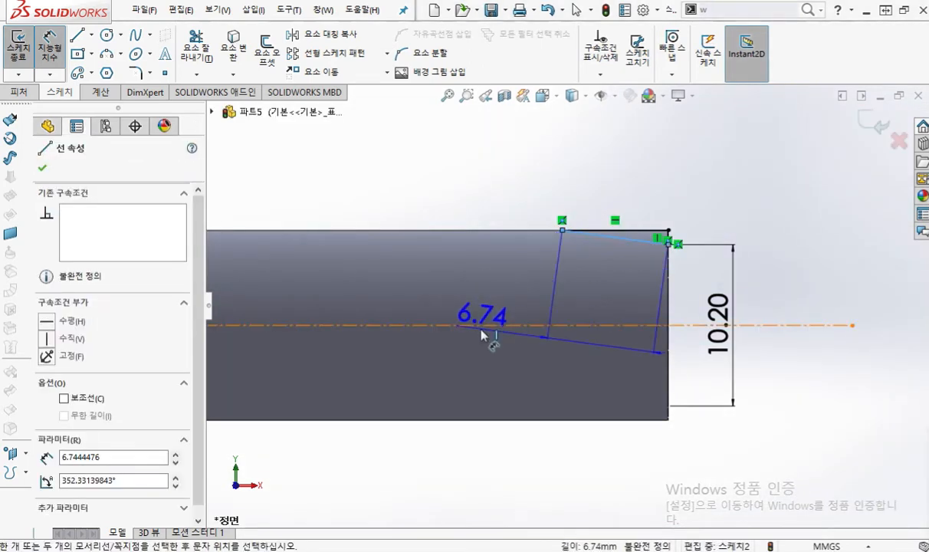
pyautogui.click(482, 329)
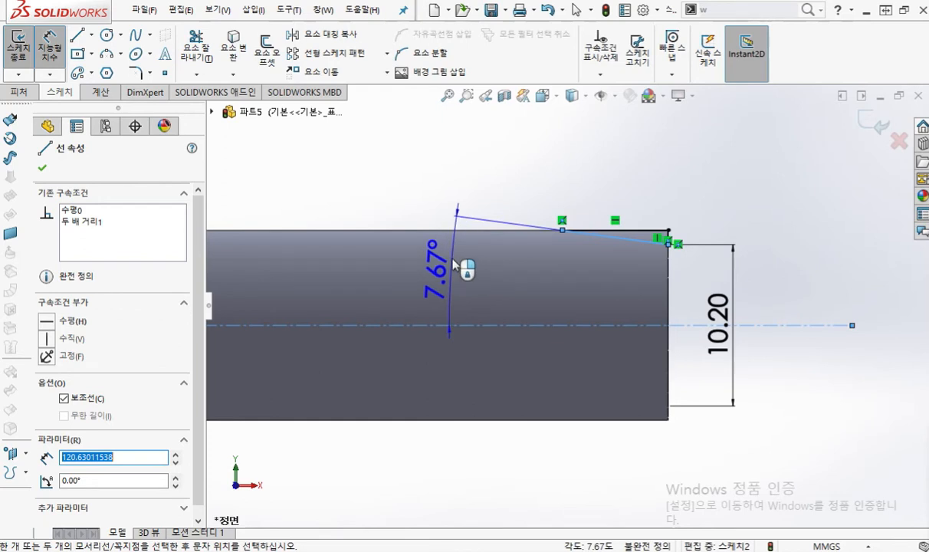
pyautogui.click(454, 264)
pyautogui.write('30')
pyautogui.press('Return')
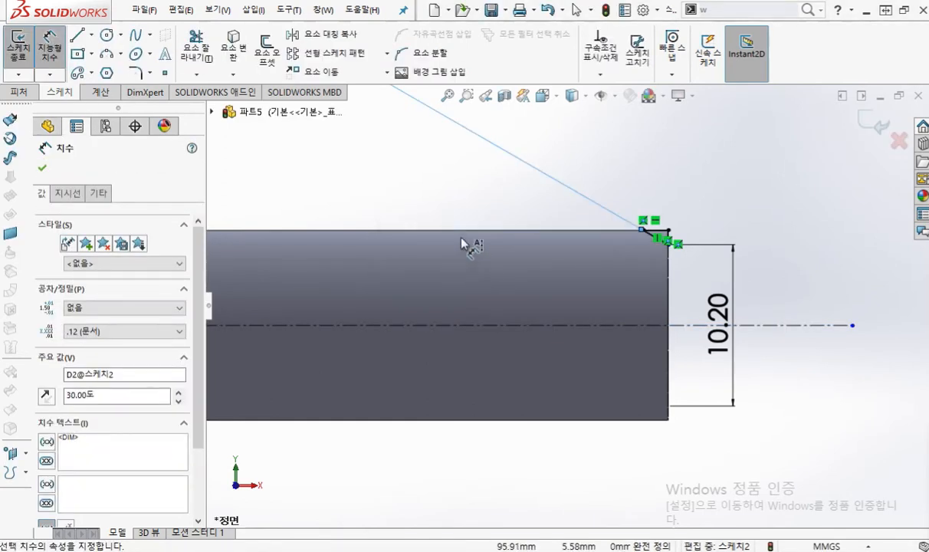
# Reposition the 30-degree angle dimension close to the triangular profile at the shaft's end
pyautogui.scroll(5, 460, 238)
pyautogui.moveTo(335, 229); pyautogui.dragTo(545, 274)
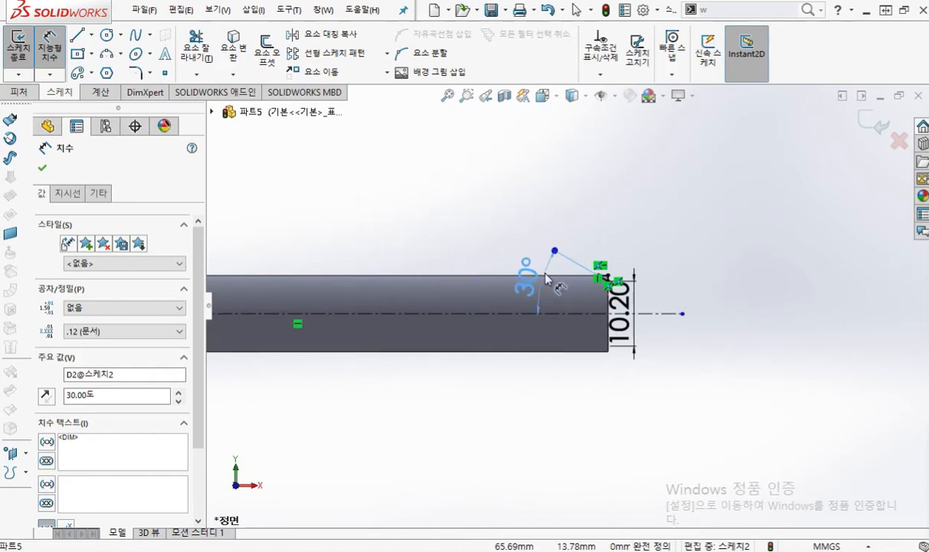
pyautogui.click(555, 379)
pyautogui.scroll(-2, 575, 345)
pyautogui.scroll(-5, 579, 340)
pyautogui.moveTo(721, 236); pyautogui.dragTo(721, 295)
pyautogui.click(791, 237)
pyautogui.keyDown('ctrl'); pyautogui.moveTo(791, 229); pyautogui.dragTo(734, 266, button='middle'); pyautogui.keyUp('ctrl')
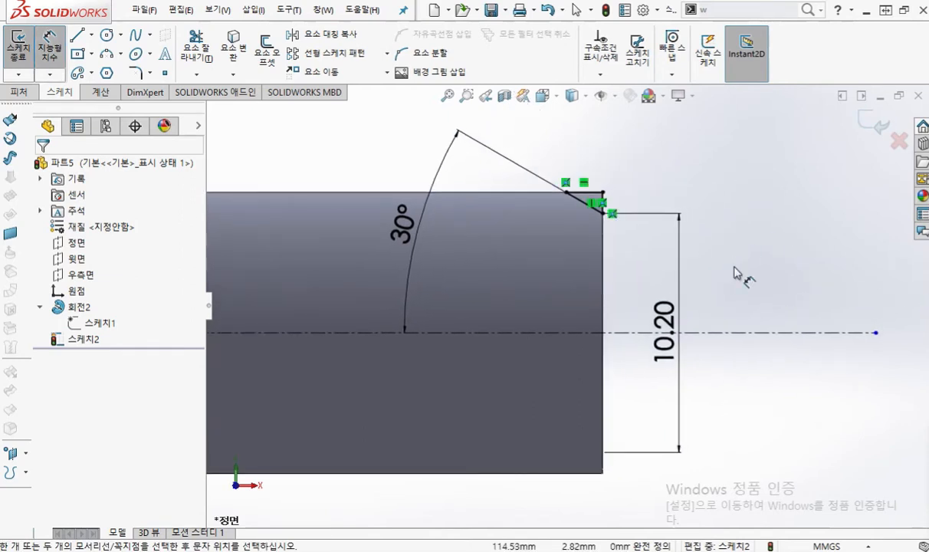
# Cut the shaft's end with a 360-degree revolved cut of the triangular profile about the centerline
pyautogui.press('s')
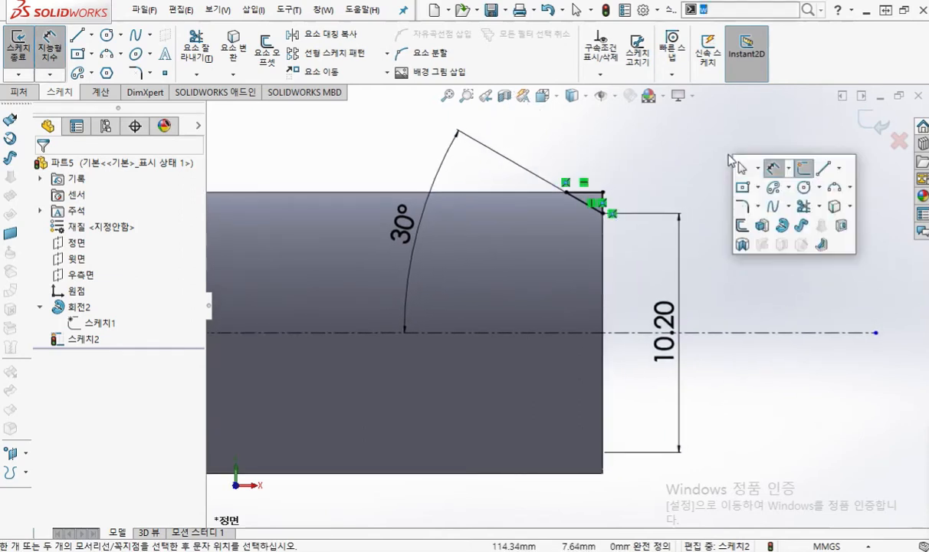
pyautogui.click(744, 244)
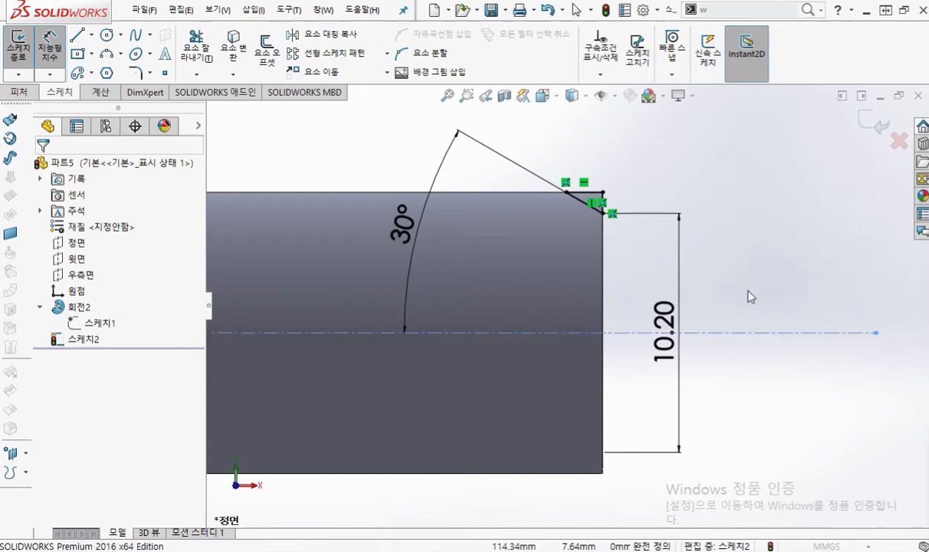
pyautogui.moveTo(748, 295); pyautogui.dragTo(740, 345, button='middle')
pyautogui.moveTo(494, 268); pyautogui.dragTo(790, 310)
pyautogui.moveTo(164, 214)
pyautogui.mouseDown()
pyautogui.moveTo(389, 245)
pyautogui.moveTo(401, 219)
pyautogui.mouseUp()
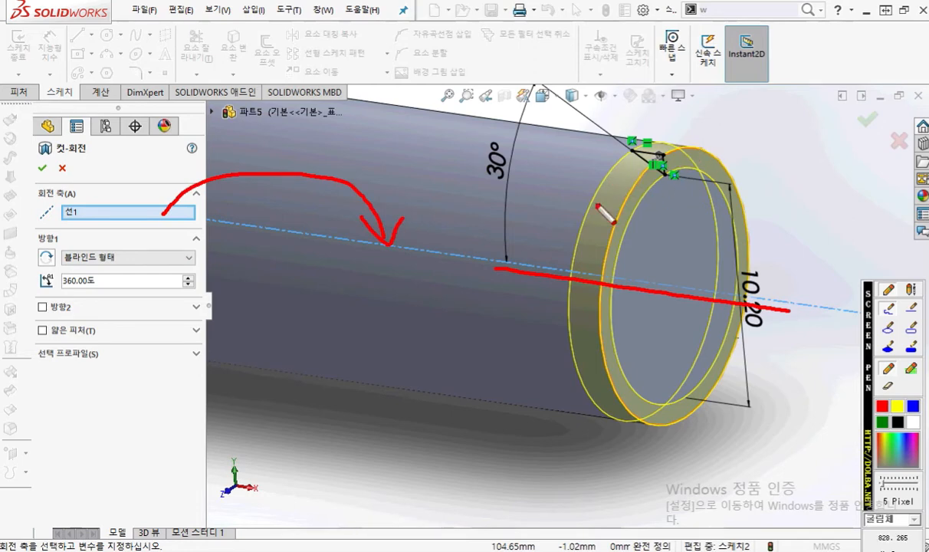
pyautogui.moveTo(634, 201)
pyautogui.mouseDown()
pyautogui.moveTo(607, 380)
pyautogui.moveTo(704, 314)
pyautogui.moveTo(713, 188)
pyautogui.moveTo(704, 207)
pyautogui.moveTo(790, 184)
pyautogui.mouseUp()
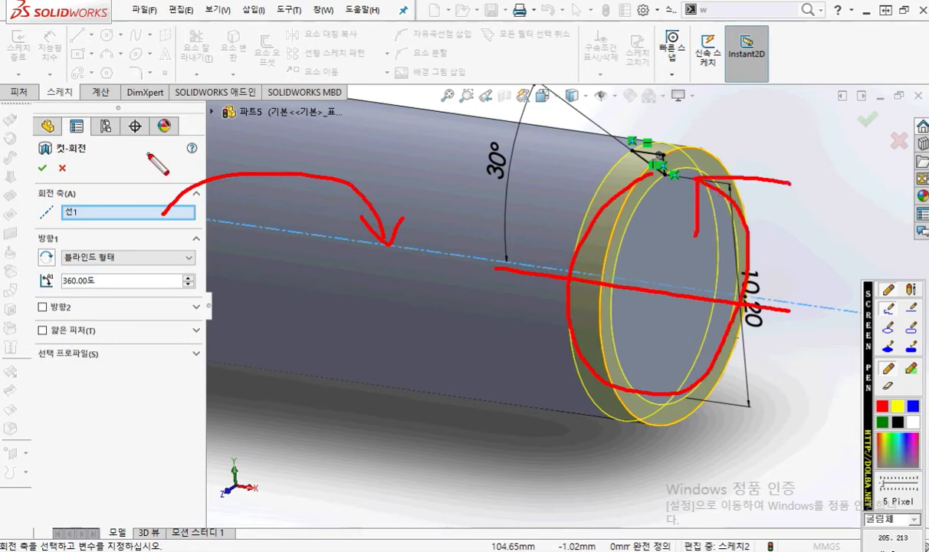
pyautogui.press('Escape')
pyautogui.click(43, 169)
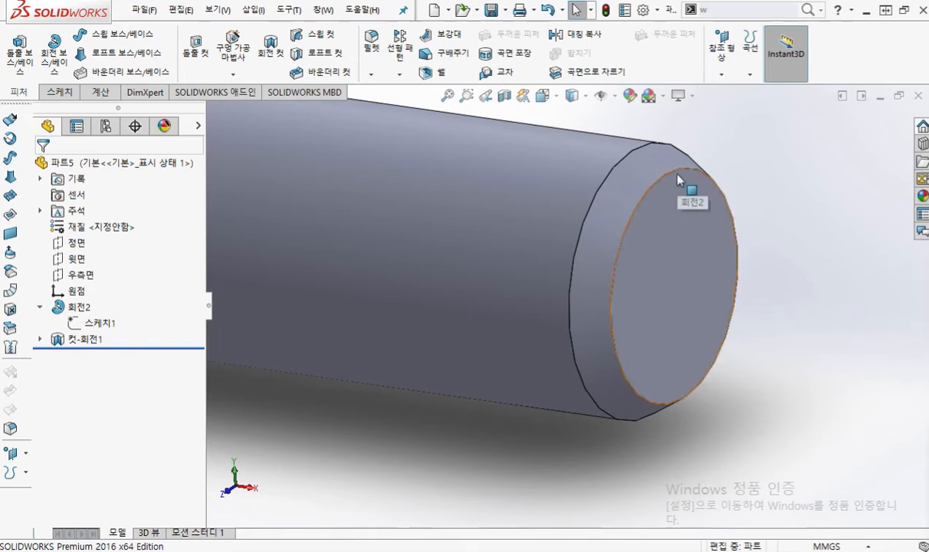
pyautogui.press('F9')
pyautogui.moveTo(690, 169)
pyautogui.mouseDown()
pyautogui.moveTo(618, 191)
pyautogui.moveTo(624, 244)
pyautogui.mouseUp()
pyautogui.moveTo(649, 143); pyautogui.dragTo(581, 219)
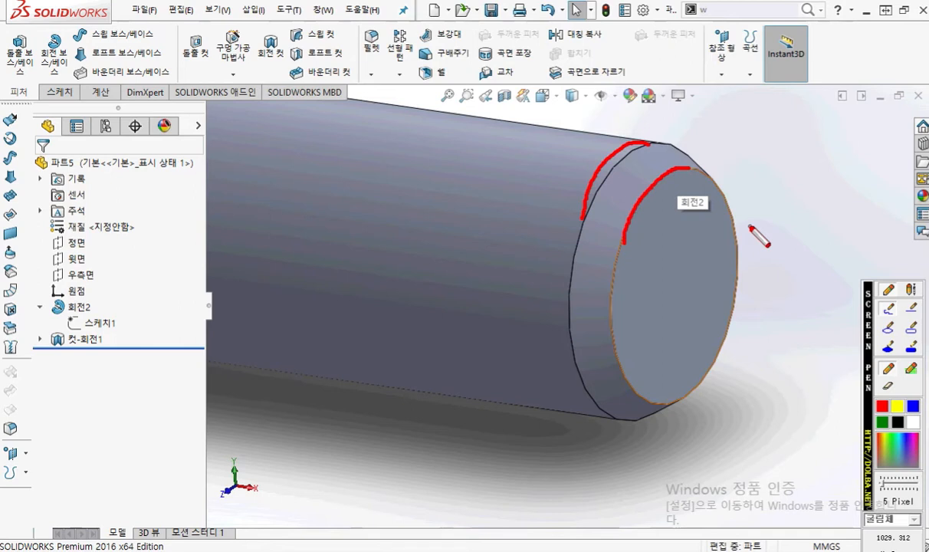
pyautogui.press('Escape')
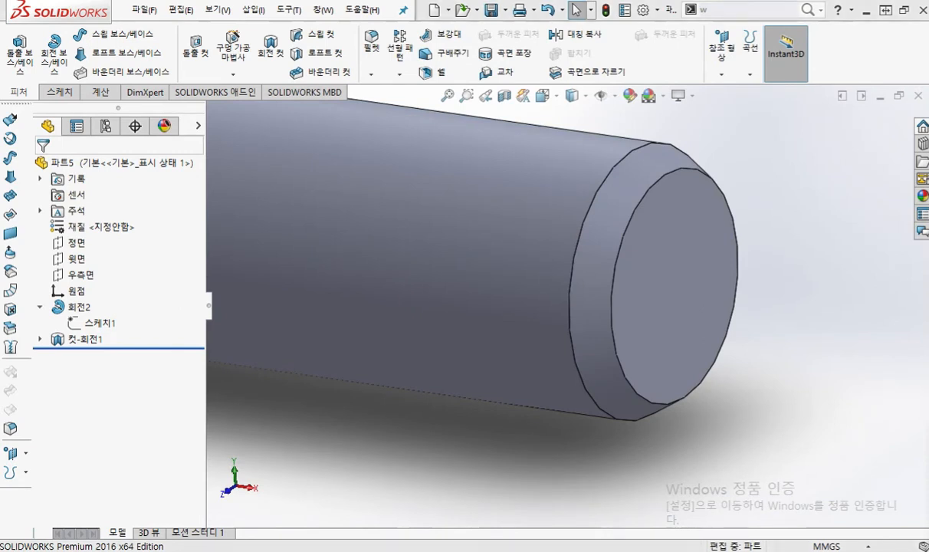
# Switch to the AutoCAD drawing and examine the two keyway details of the shaft
pyautogui.moveTo(0, 112)
pyautogui.mouseDown()
pyautogui.moveTo(201, 113)
pyautogui.moveTo(427, 87)
pyautogui.moveTo(433, 2)
pyautogui.mouseUp()
pyautogui.scroll(-3, 597, 265)
pyautogui.scroll(5, 516, 294)
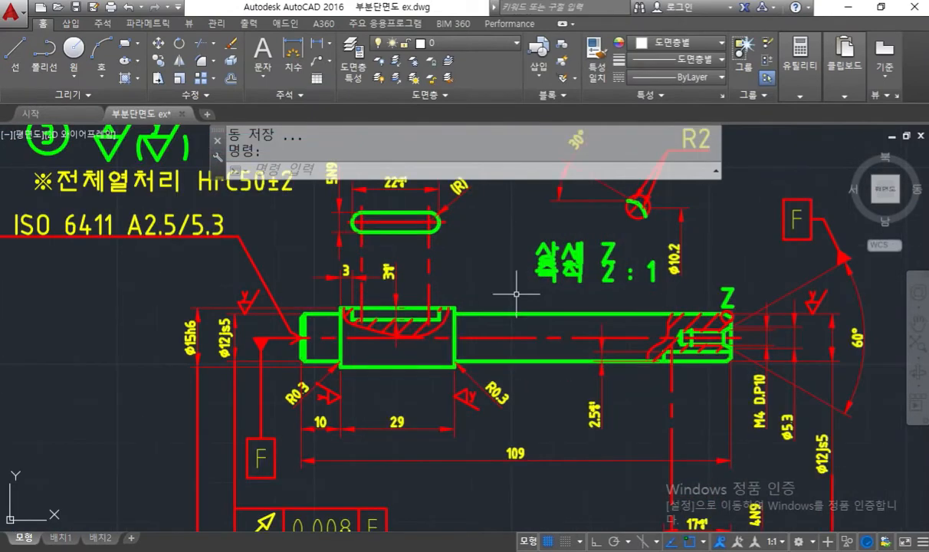
pyautogui.press('F2')
pyautogui.moveTo(459, 229)
pyautogui.mouseDown()
pyautogui.moveTo(322, 249)
pyautogui.moveTo(481, 236)
pyautogui.moveTo(441, 255)
pyautogui.mouseUp()
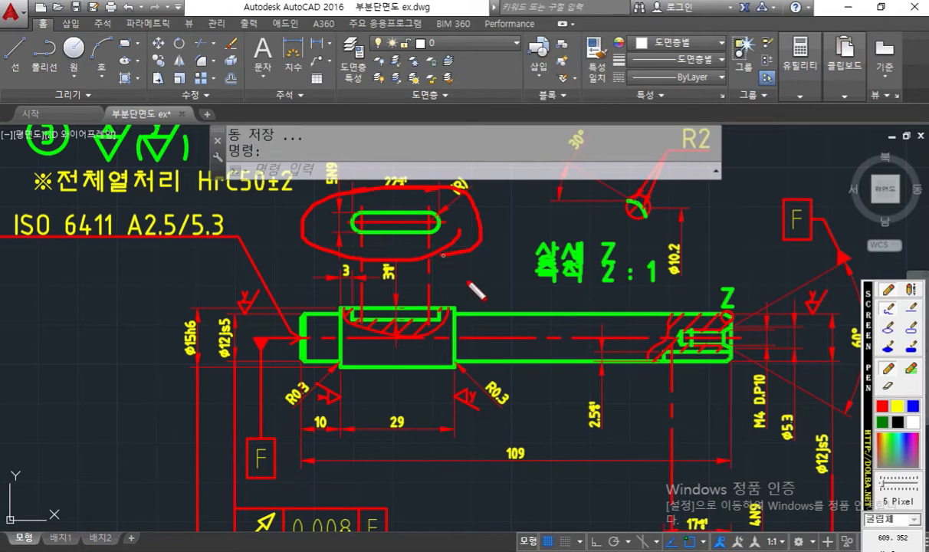
pyautogui.moveTo(736, 472)
pyautogui.mouseDown()
pyautogui.moveTo(686, 520)
pyautogui.moveTo(742, 483)
pyautogui.mouseUp()
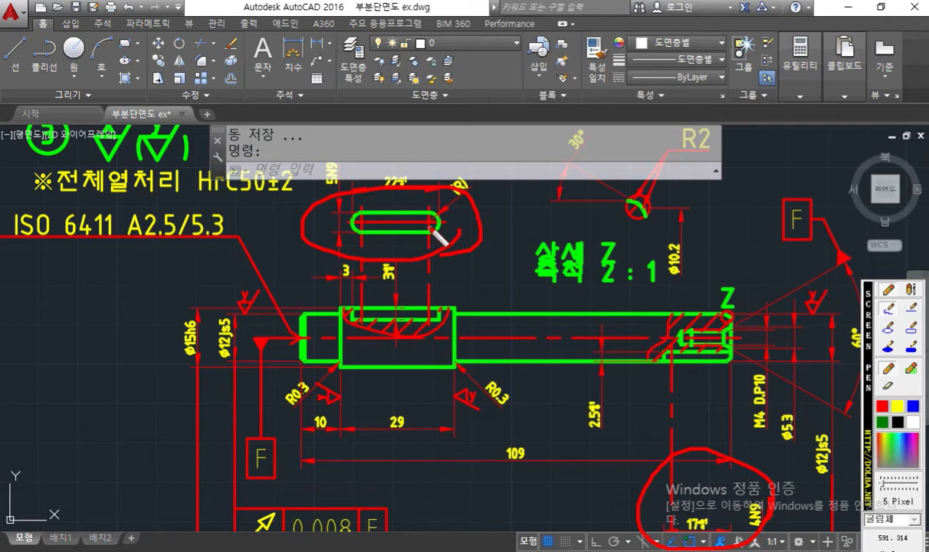
pyautogui.press('Escape')
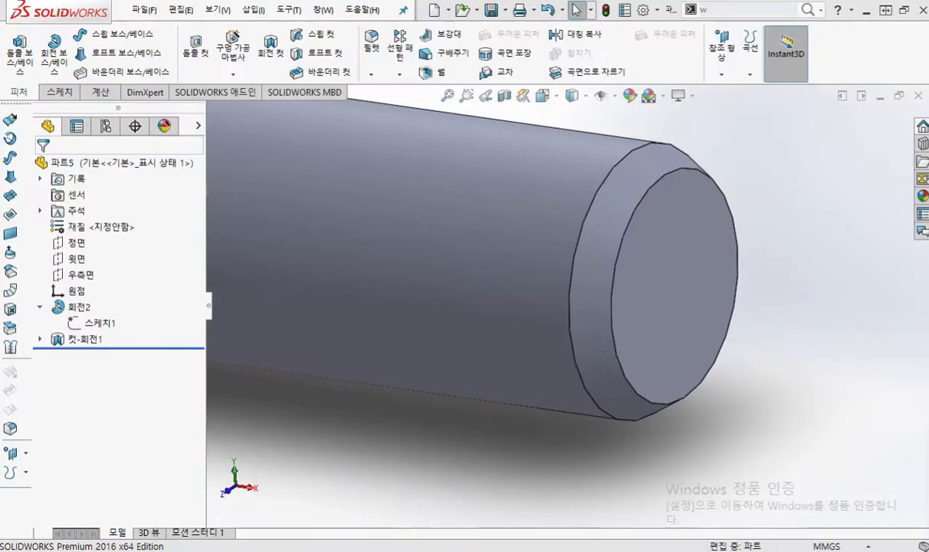
# Return to SolidWorks, show the whole shaft in isometric view and open the reference geometry commands
pyautogui.scroll(7, 567, 302)
pyautogui.keyDown('ctrl'); pyautogui.moveTo(342, 253); pyautogui.dragTo(564, 276, button='middle'); pyautogui.keyUp('ctrl')
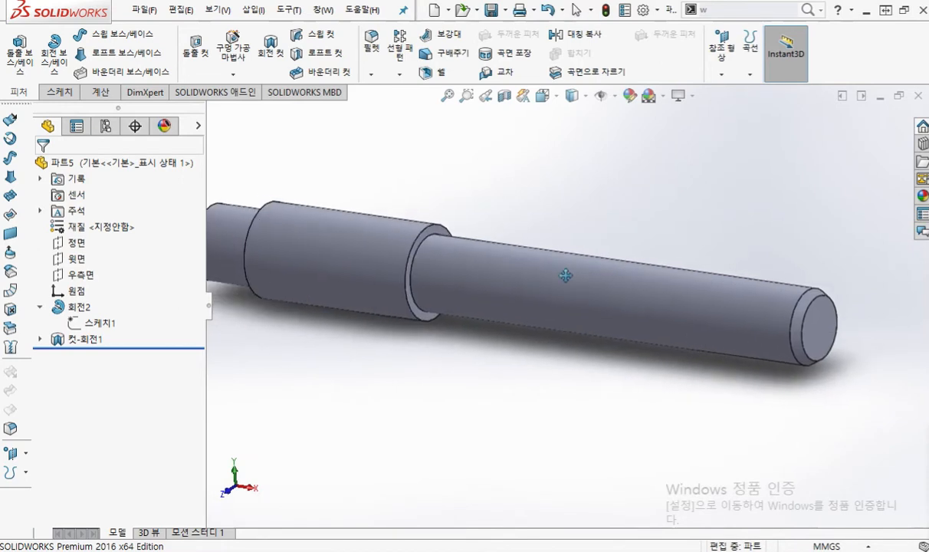
pyautogui.hotkey('ctrl', '7')
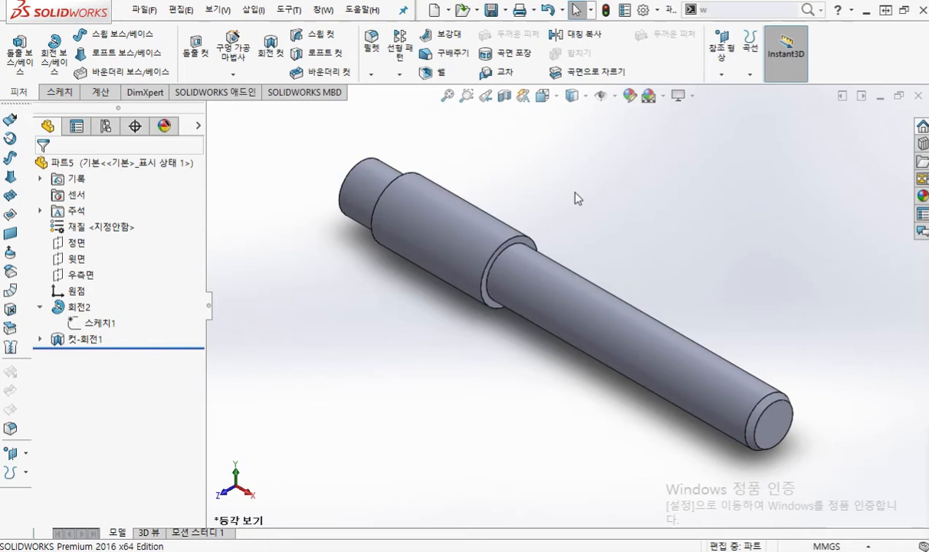
pyautogui.click(722, 54)
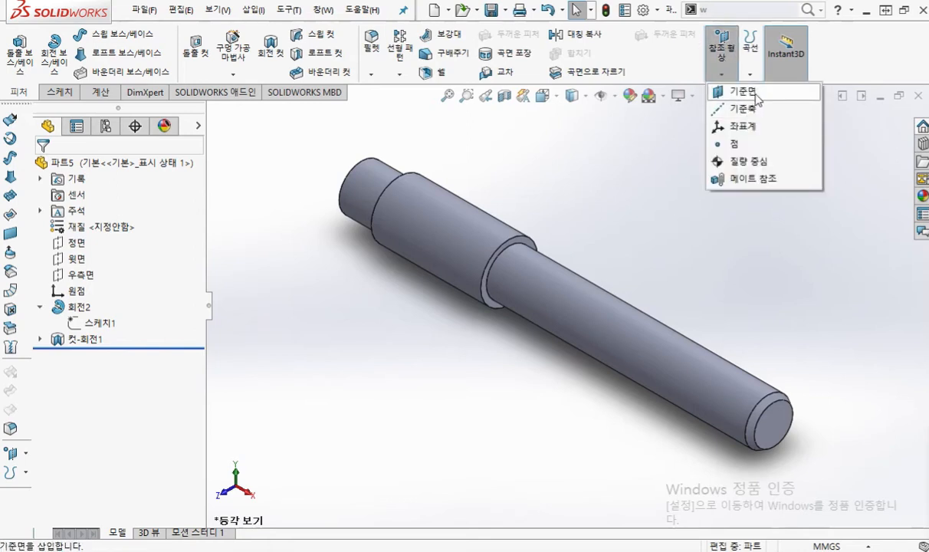
pyautogui.press('F12')
pyautogui.moveTo(843, 80)
pyautogui.mouseDown()
pyautogui.moveTo(851, 98)
pyautogui.moveTo(770, 115)
pyautogui.moveTo(684, 87)
pyautogui.moveTo(822, 116)
pyautogui.mouseUp()
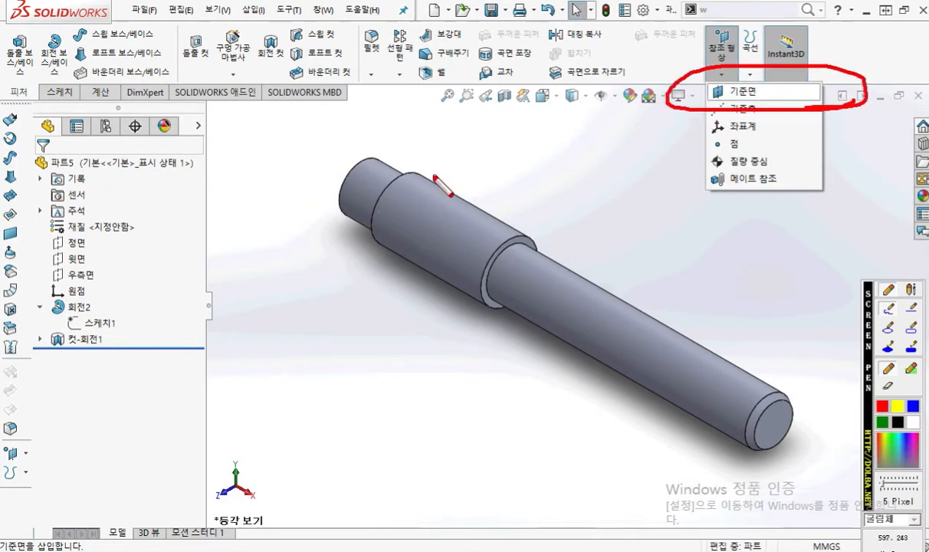
pyautogui.moveTo(456, 161)
pyautogui.mouseDown()
pyautogui.moveTo(378, 202)
pyautogui.moveTo(466, 242)
pyautogui.moveTo(526, 216)
pyautogui.moveTo(457, 163)
pyautogui.mouseUp()
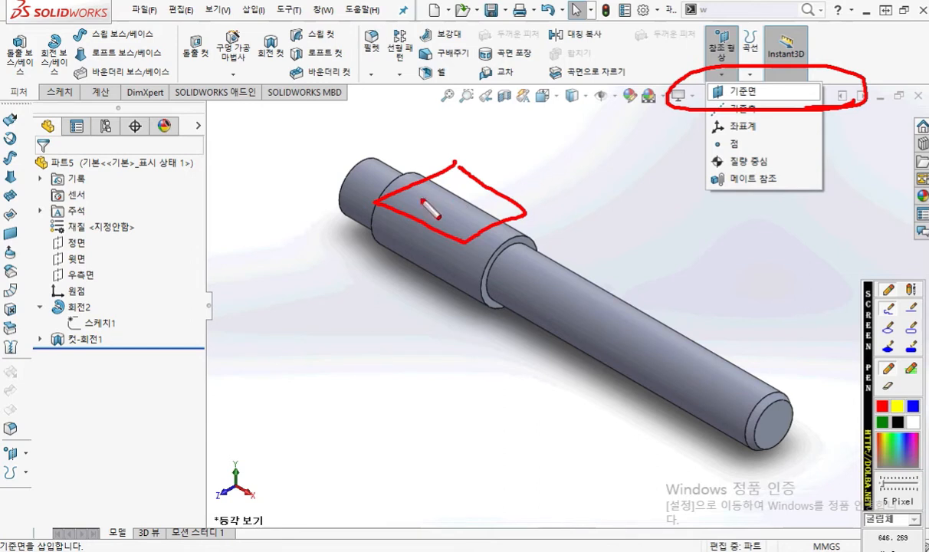
pyautogui.moveTo(470, 201)
pyautogui.mouseDown()
pyautogui.moveTo(440, 182)
pyautogui.moveTo(482, 224)
pyautogui.moveTo(469, 192)
pyautogui.moveTo(438, 223)
pyautogui.moveTo(431, 214)
pyautogui.moveTo(458, 218)
pyautogui.mouseUp()
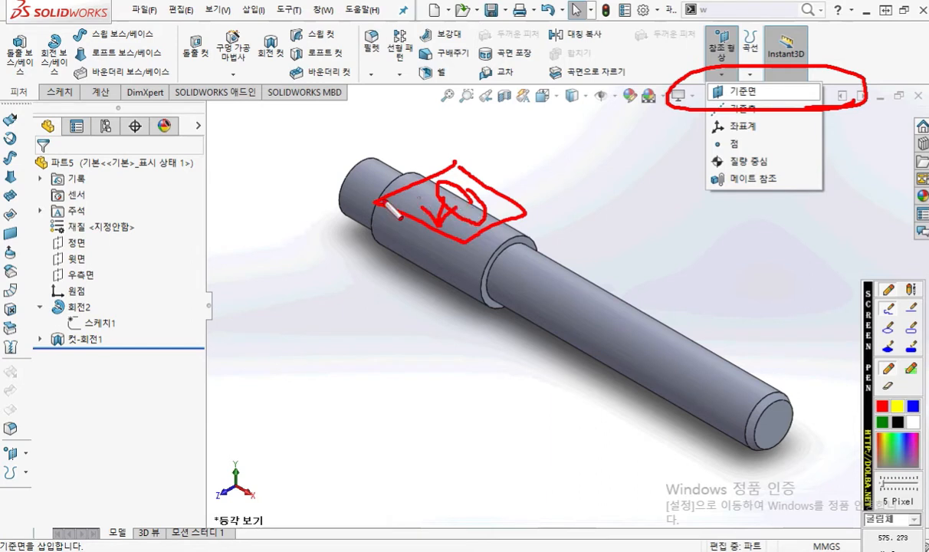
pyautogui.moveTo(411, 253); pyautogui.dragTo(338, 295)
pyautogui.moveTo(369, 256); pyautogui.dragTo(408, 286)
pyautogui.moveTo(275, 297)
pyautogui.mouseDown()
pyautogui.moveTo(308, 307)
pyautogui.moveTo(291, 320)
pyautogui.mouseUp()
pyautogui.moveTo(301, 310); pyautogui.dragTo(318, 315)
pyautogui.moveTo(319, 295)
pyautogui.mouseDown()
pyautogui.moveTo(320, 335)
pyautogui.moveTo(344, 344)
pyautogui.moveTo(418, 314)
pyautogui.moveTo(390, 338)
pyautogui.moveTo(406, 322)
pyautogui.mouseUp()
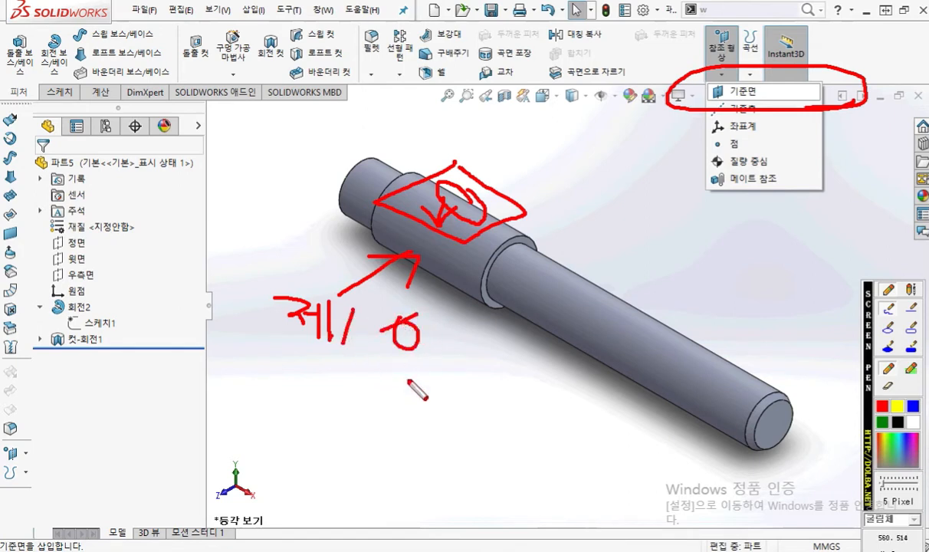
pyautogui.moveTo(40, 269); pyautogui.dragTo(124, 270)
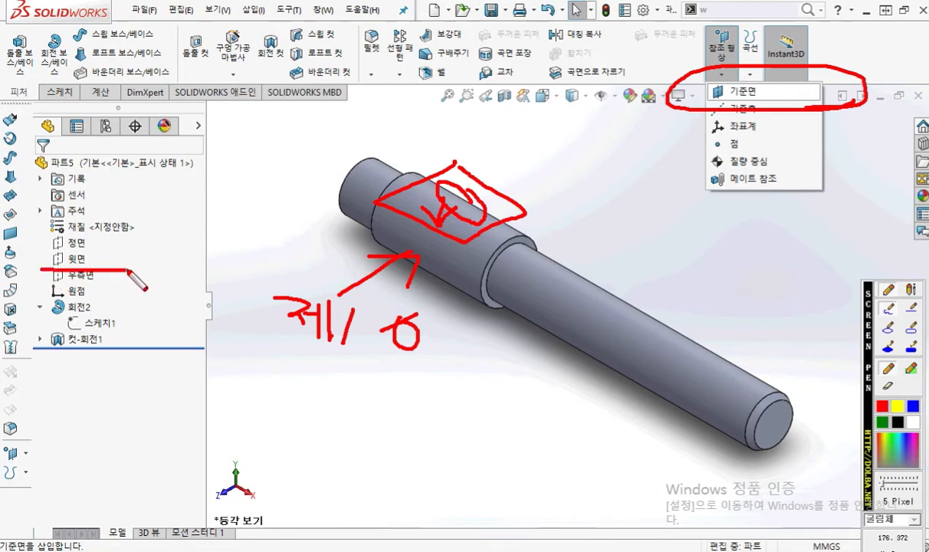
pyautogui.moveTo(381, 131)
pyautogui.mouseDown()
pyautogui.moveTo(285, 182)
pyautogui.moveTo(349, 224)
pyautogui.mouseUp()
pyautogui.moveTo(402, 261)
pyautogui.mouseDown()
pyautogui.moveTo(736, 394)
pyautogui.moveTo(759, 379)
pyautogui.moveTo(682, 299)
pyautogui.moveTo(397, 118)
pyautogui.mouseUp()
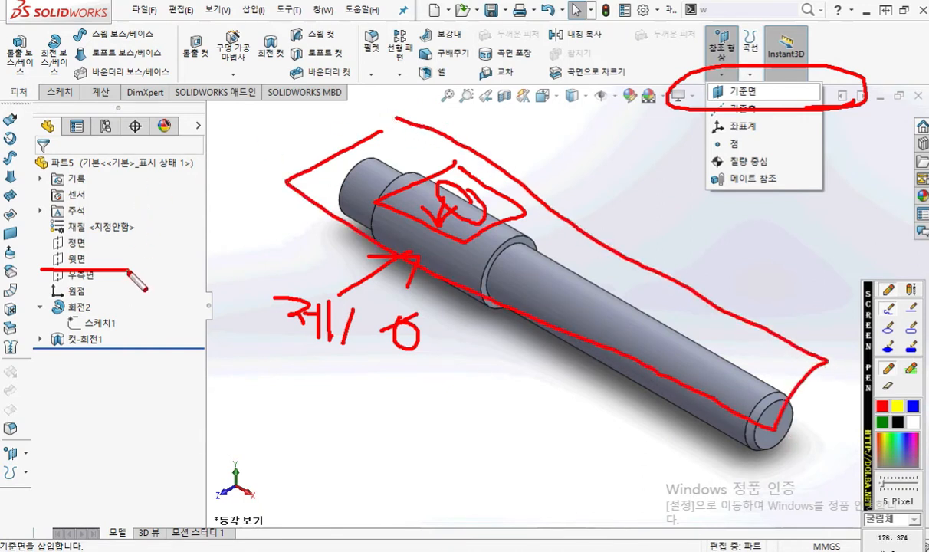
pyautogui.moveTo(128, 270); pyautogui.dragTo(297, 187)
pyautogui.moveTo(229, 168)
pyautogui.mouseDown()
pyautogui.moveTo(247, 162)
pyautogui.moveTo(250, 171)
pyautogui.mouseUp()
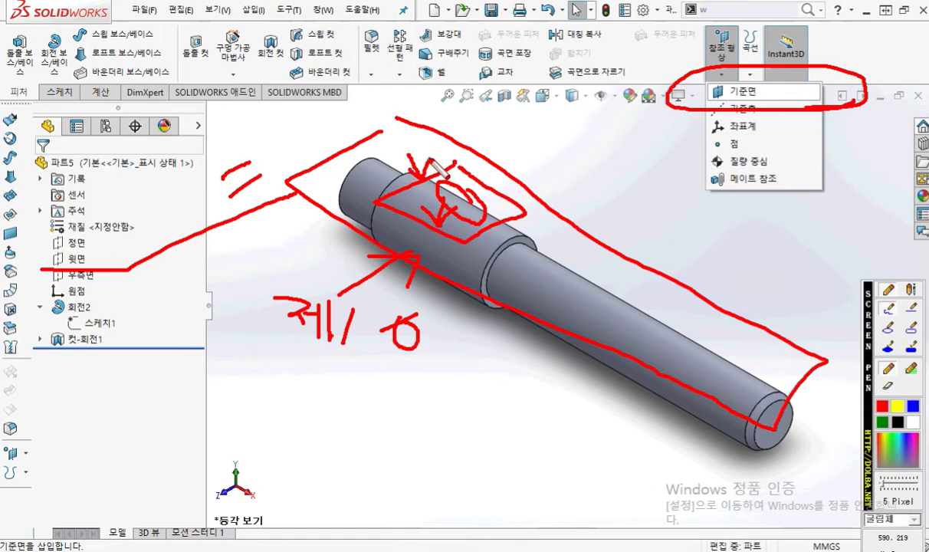
pyautogui.press('Escape')
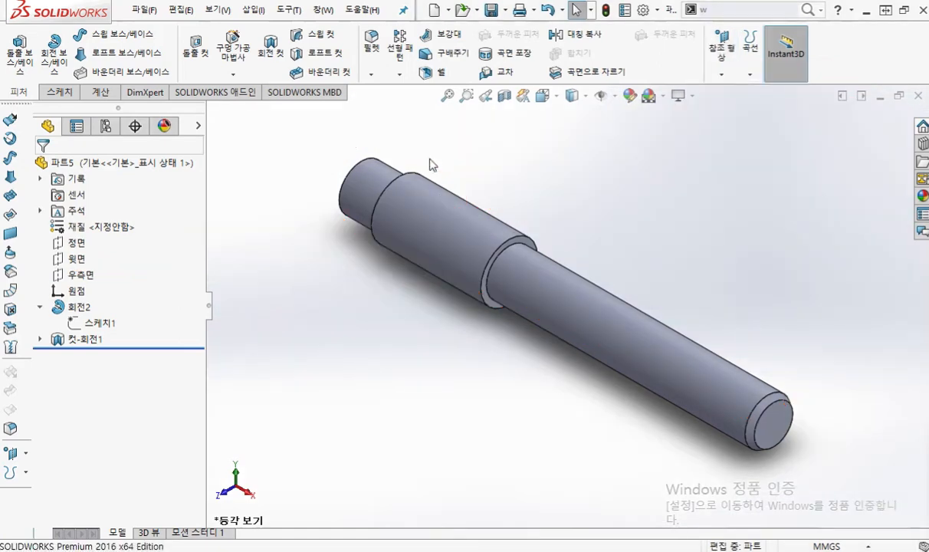
# Start a reference plane using the cylindrical face of the shaft's thickest section as the first, tangent reference
pyautogui.click(720, 55)
pyautogui.click(724, 89)
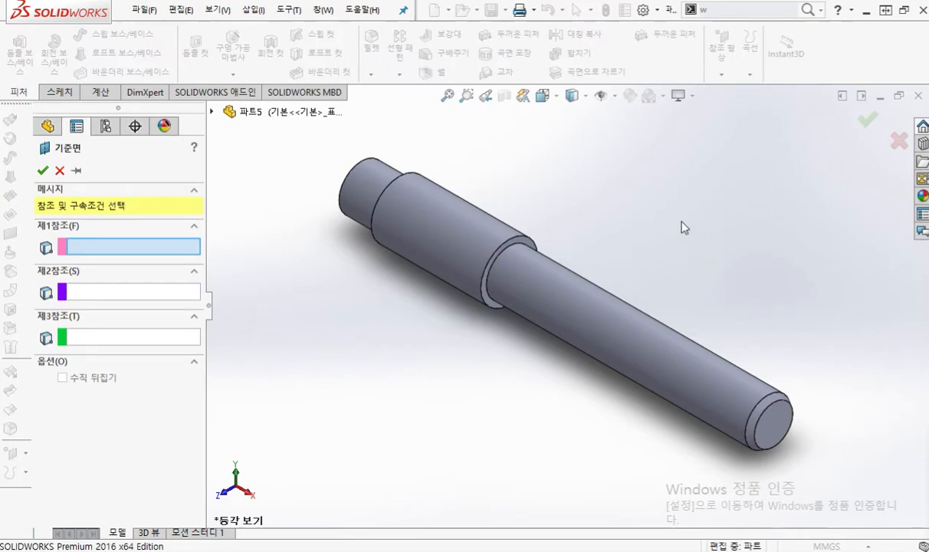
pyautogui.click(444, 206)
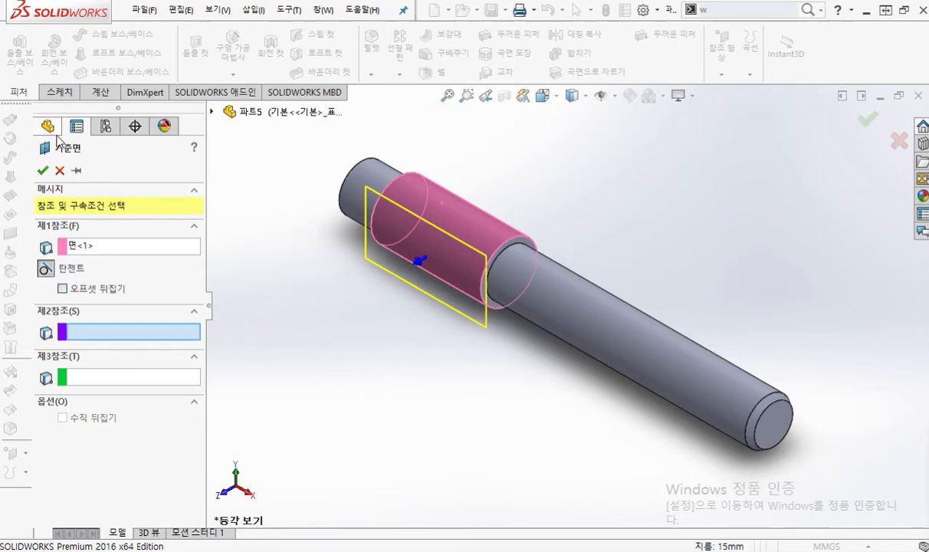
pyautogui.press('F12')
pyautogui.moveTo(70, 138)
pyautogui.mouseDown()
pyautogui.moveTo(35, 123)
pyautogui.moveTo(61, 148)
pyautogui.mouseUp()
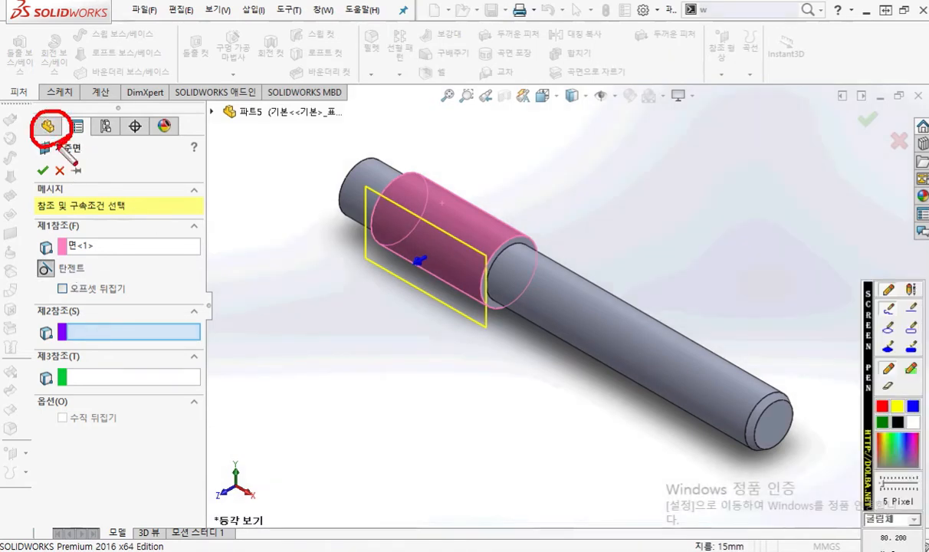
pyautogui.moveTo(202, 100)
pyautogui.mouseDown()
pyautogui.moveTo(195, 132)
pyautogui.moveTo(203, 101)
pyautogui.mouseUp()
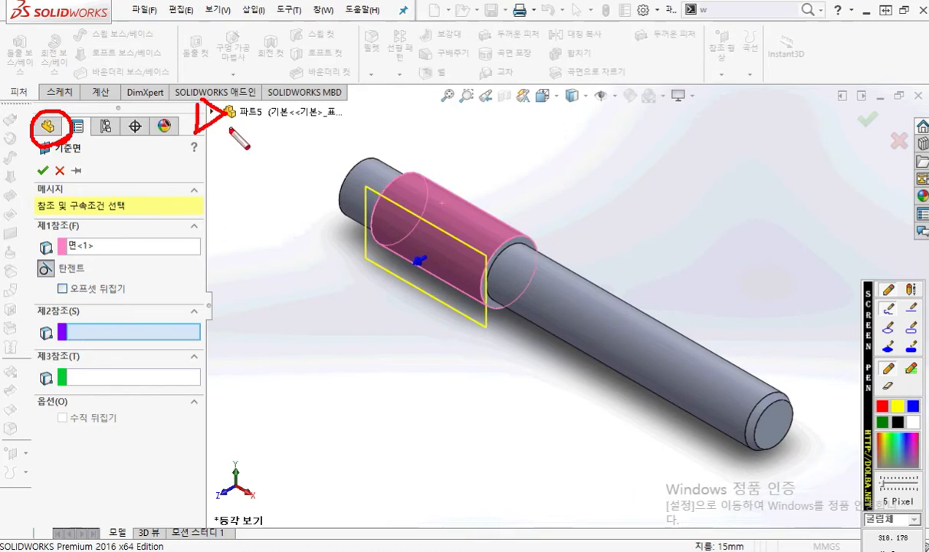
pyautogui.moveTo(226, 121)
pyautogui.mouseDown()
pyautogui.moveTo(241, 268)
pyautogui.moveTo(259, 224)
pyautogui.mouseUp()
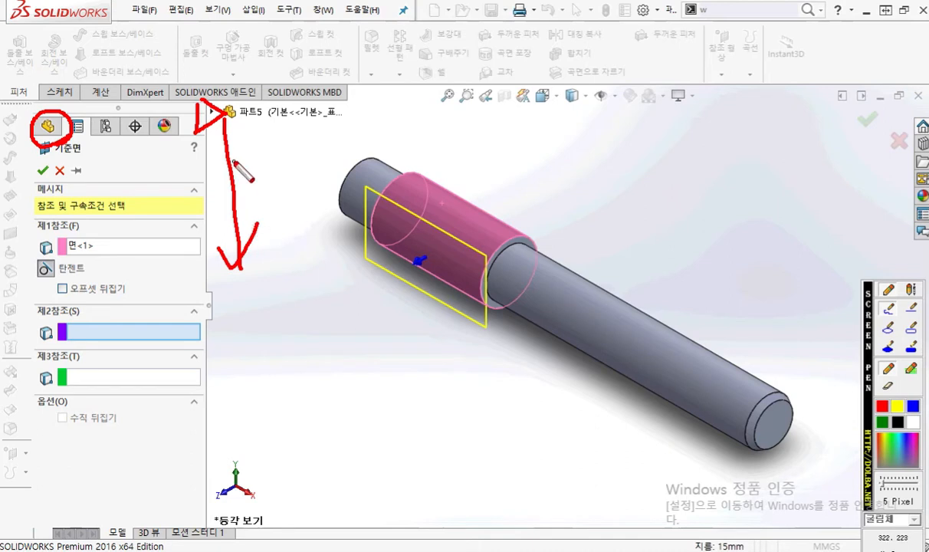
pyautogui.press('Escape')
# Add the Top plane (윗면) as the second reference and make the new plane parallel to it
pyautogui.click(212, 112)
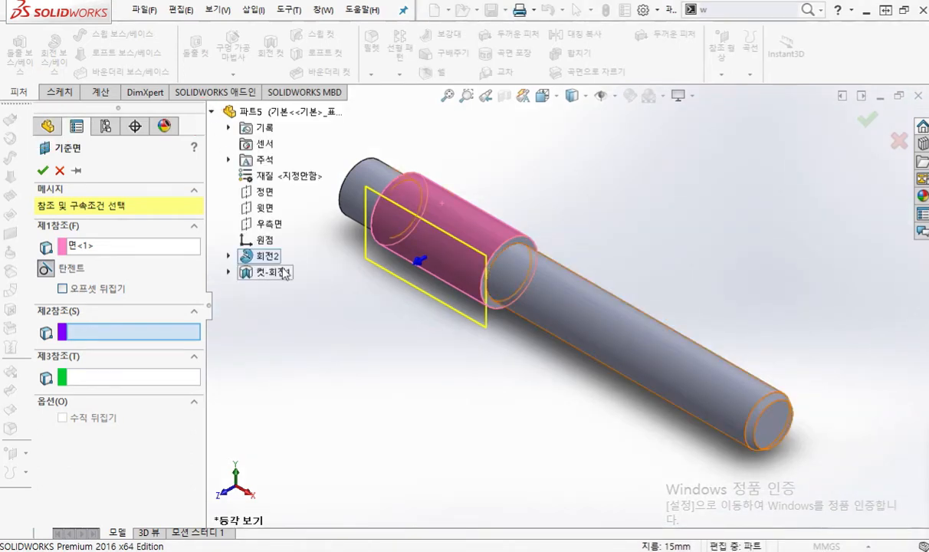
pyautogui.click(264, 208)
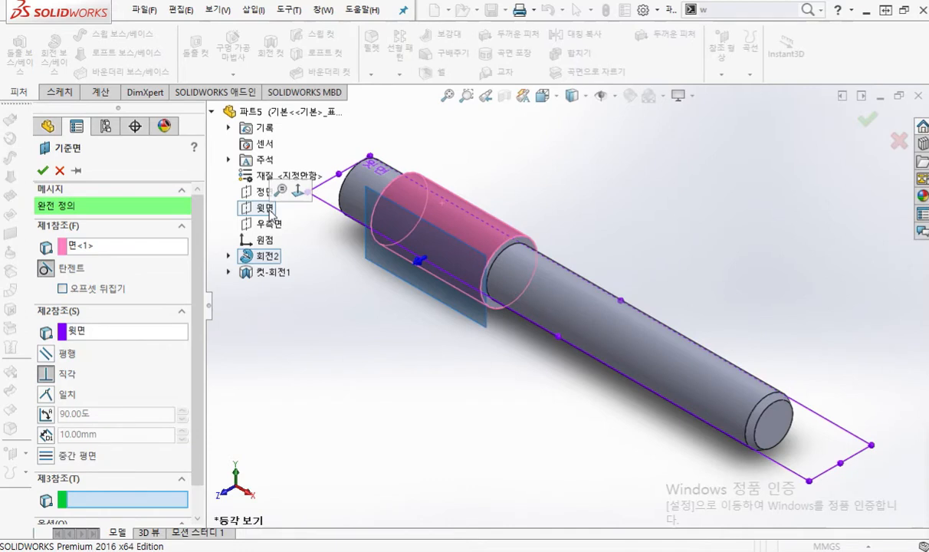
pyautogui.press('F9')
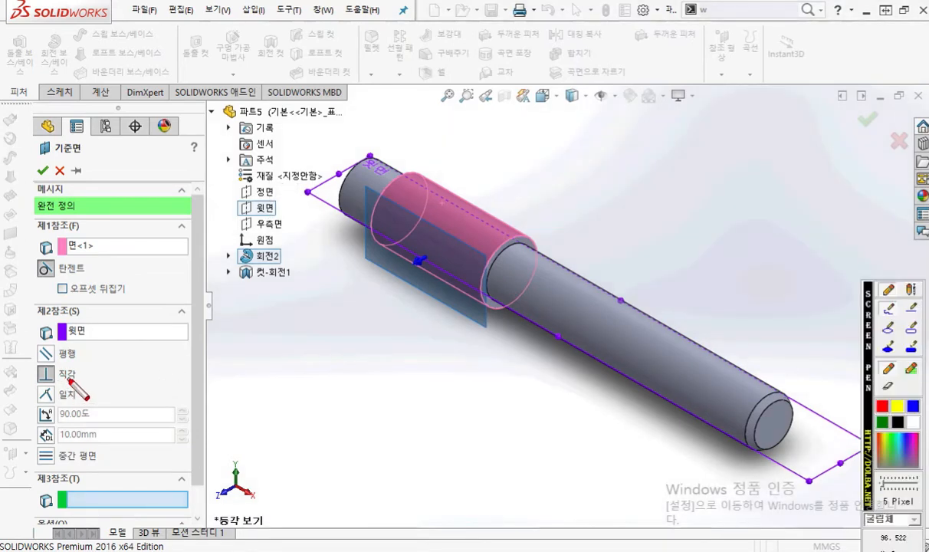
pyautogui.moveTo(68, 367)
pyautogui.mouseDown()
pyautogui.moveTo(72, 372)
pyautogui.moveTo(34, 365)
pyautogui.moveTo(90, 347)
pyautogui.moveTo(66, 366)
pyautogui.mouseUp()
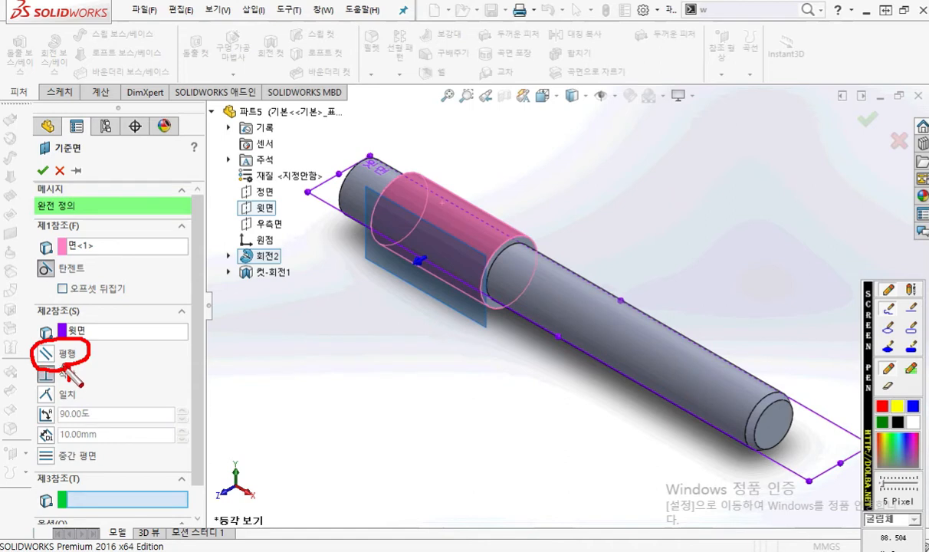
pyautogui.press('F9')
pyautogui.click(46, 354)
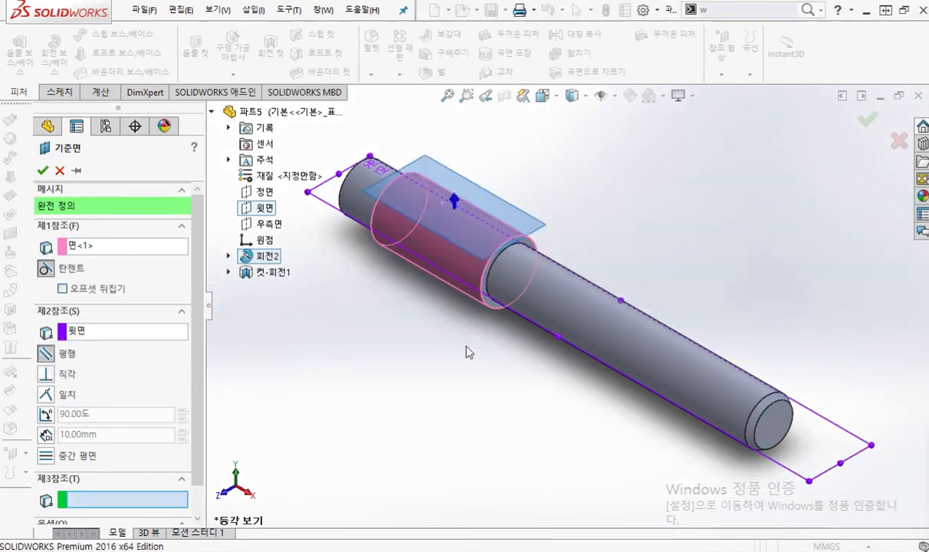
pyautogui.press('F9')
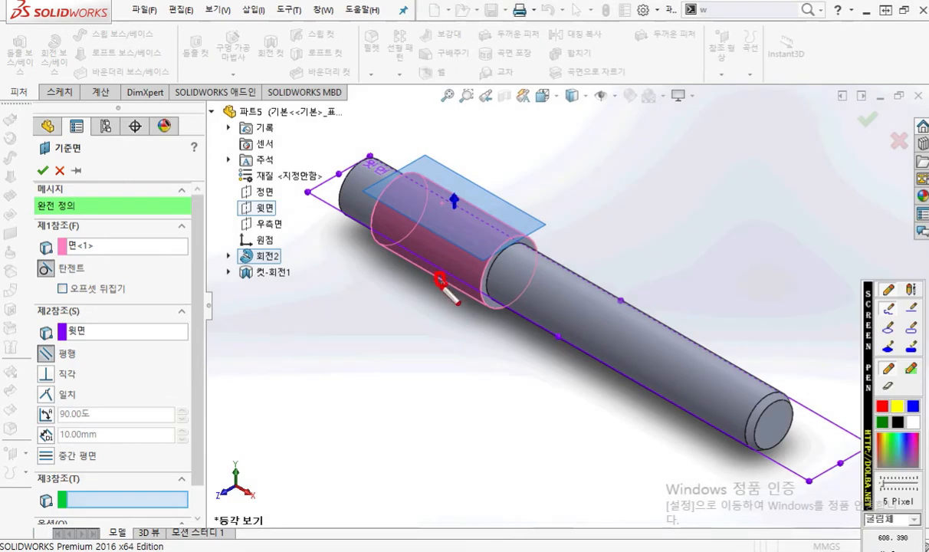
pyautogui.moveTo(414, 249)
pyautogui.mouseDown()
pyautogui.moveTo(376, 287)
pyautogui.moveTo(489, 276)
pyautogui.moveTo(434, 256)
pyautogui.mouseUp()
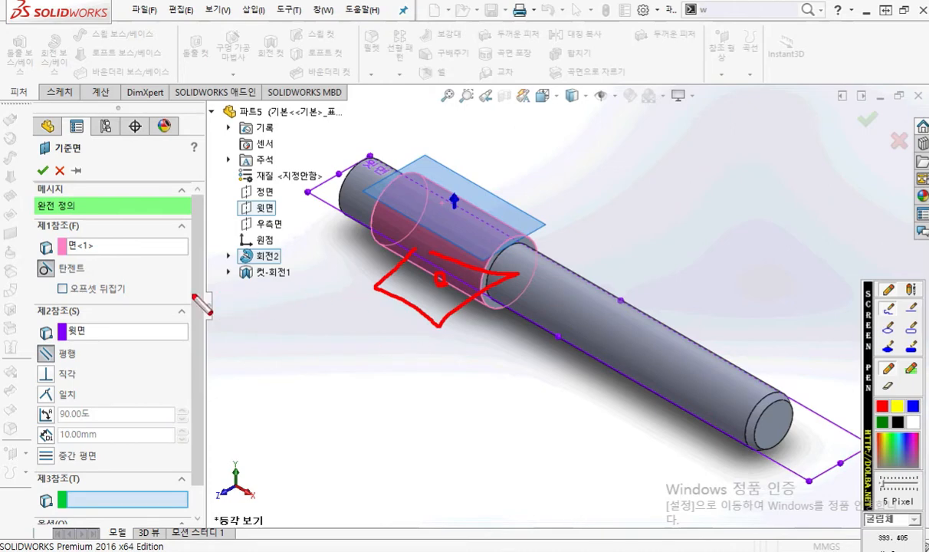
pyautogui.moveTo(100, 304)
pyautogui.mouseDown()
pyautogui.moveTo(90, 274)
pyautogui.moveTo(138, 303)
pyautogui.mouseUp()
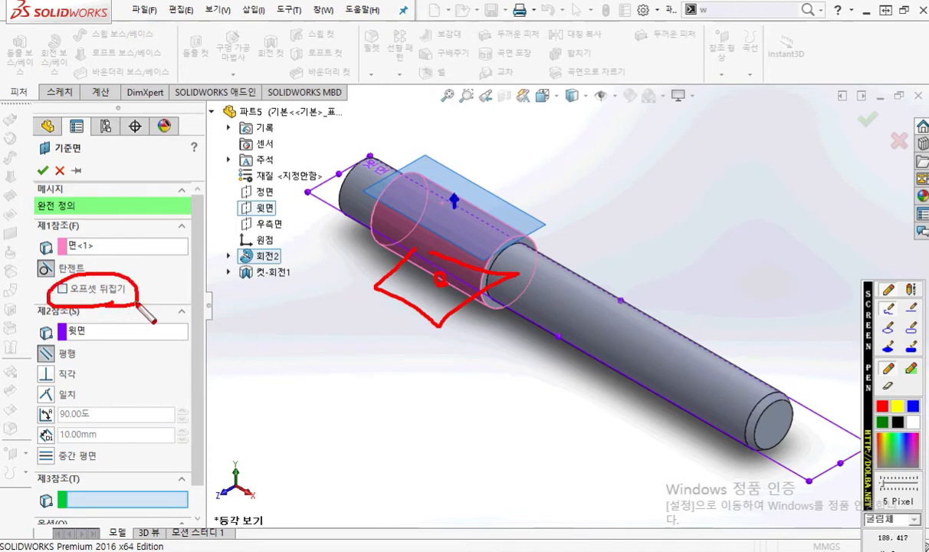
pyautogui.moveTo(393, 256)
pyautogui.mouseDown()
pyautogui.moveTo(413, 274)
pyautogui.moveTo(424, 241)
pyautogui.moveTo(402, 230)
pyautogui.moveTo(438, 230)
pyautogui.mouseUp()
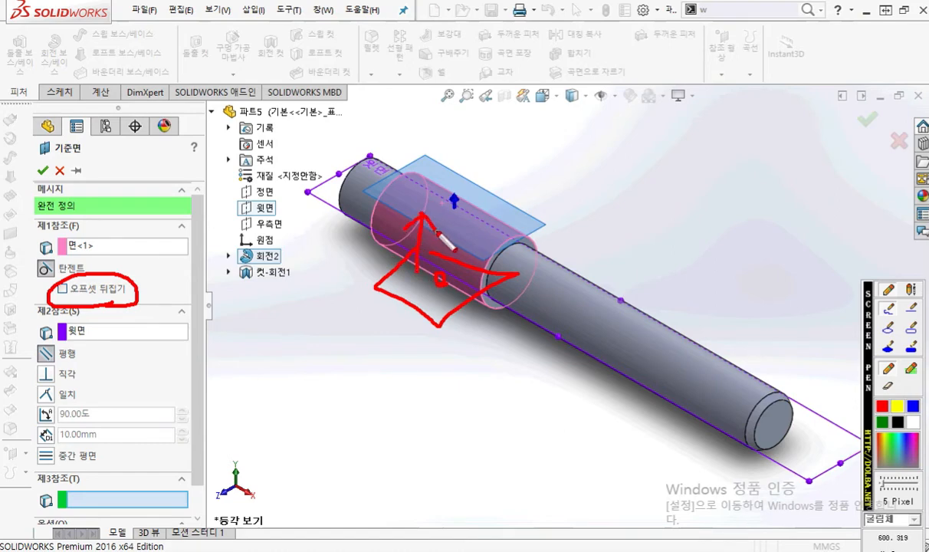
pyautogui.press('Escape')
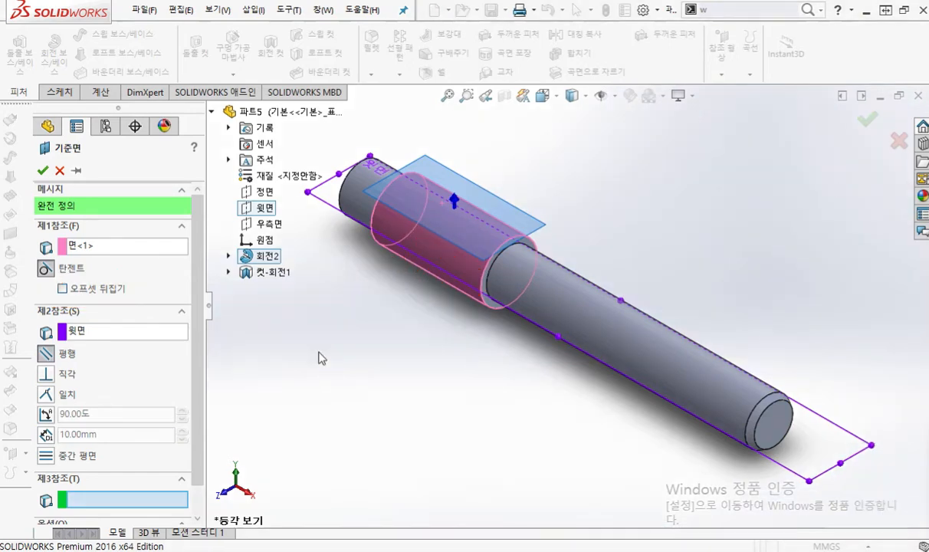
# Try the flipped tangent offset, leave it off, and create the reference plane on the upper side of the thick shaft section
pyautogui.click(66, 289)
pyautogui.click(65, 289)
pyautogui.click(65, 289)
pyautogui.click(65, 289)
pyautogui.click(65, 289)
pyautogui.click(66, 289)
pyautogui.click(42, 170)
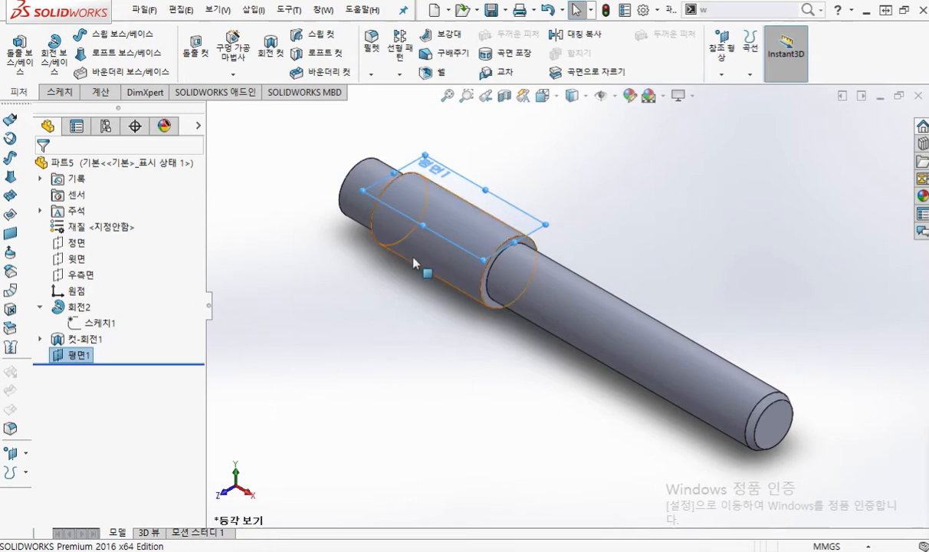
# Start a sketch on the new tangent plane and orient the view normal to it
pyautogui.rightClick(79, 359)
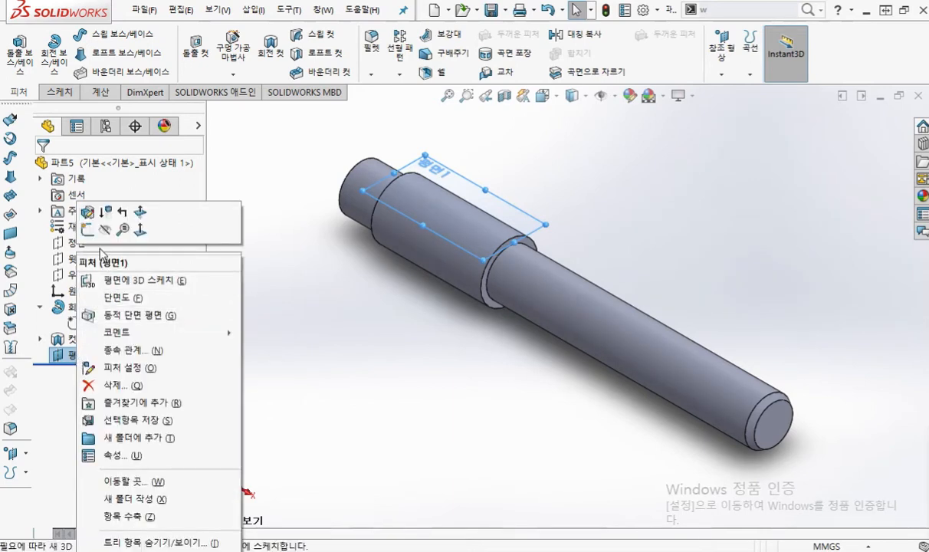
pyautogui.click(88, 229)
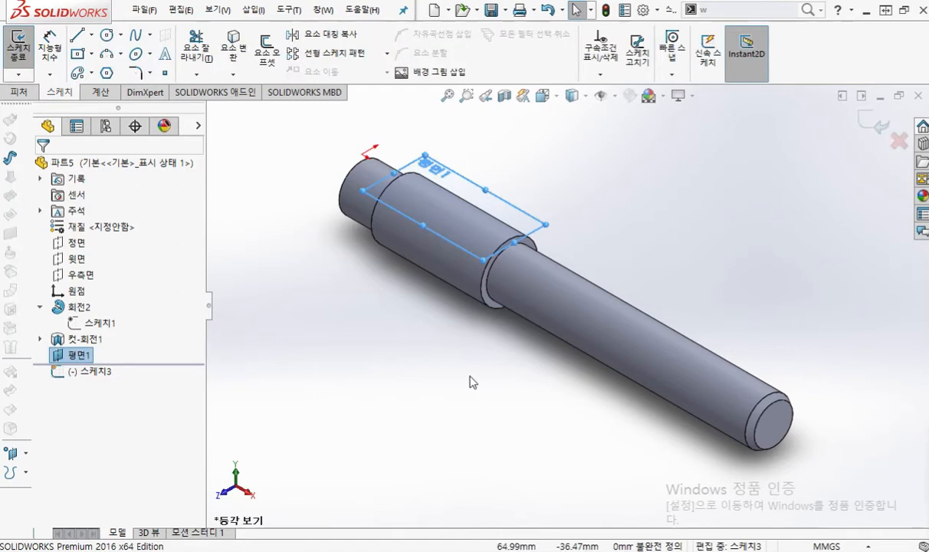
pyautogui.hotkey('ctrl', '8')
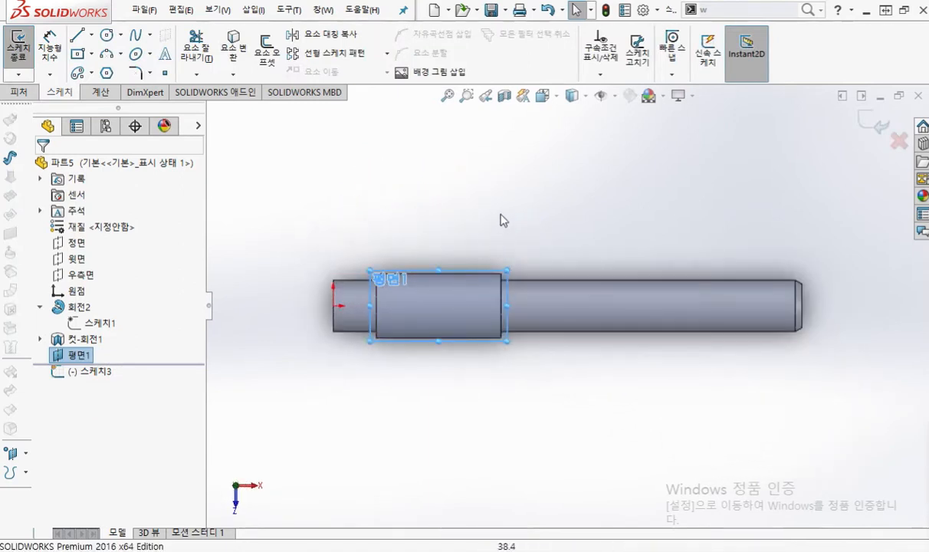
pyautogui.click(503, 208)
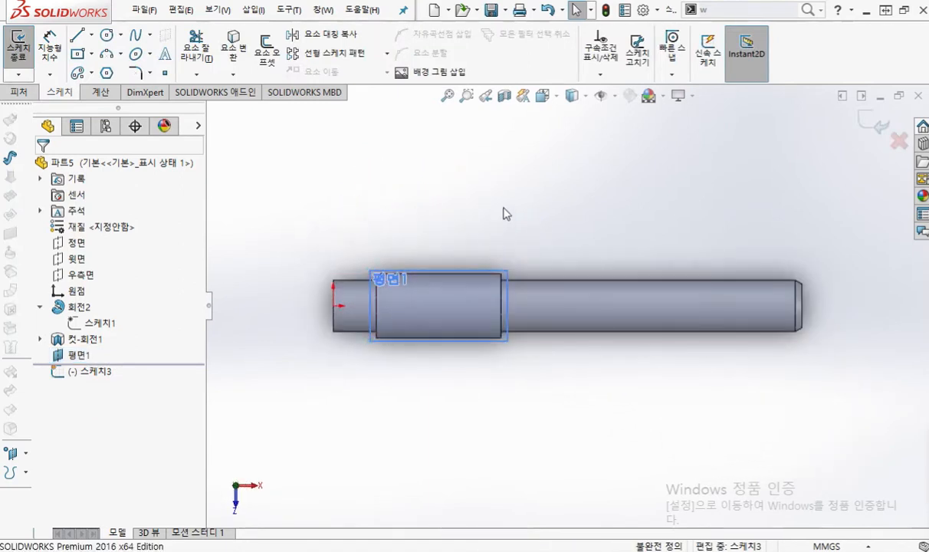
pyautogui.click(91, 73)
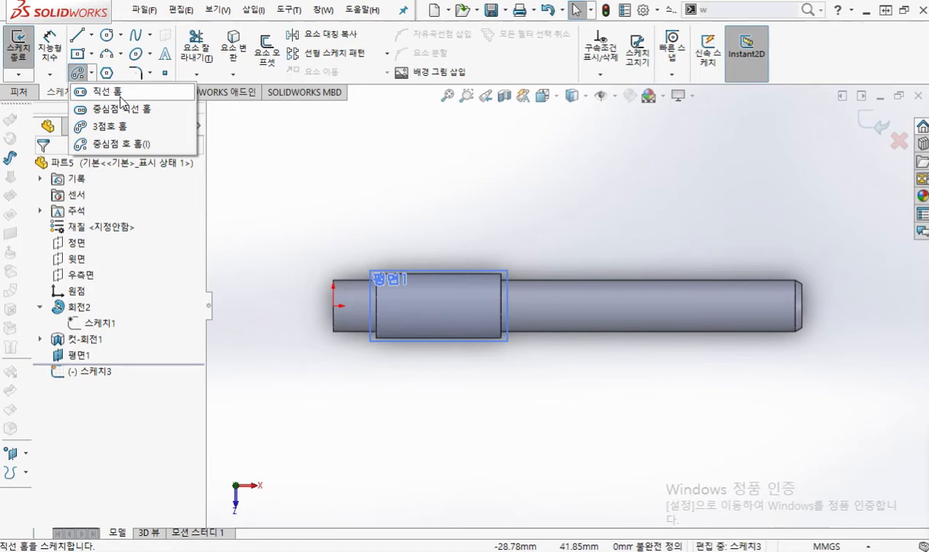
pyautogui.press('F9')
pyautogui.moveTo(249, 102)
pyautogui.mouseDown()
pyautogui.moveTo(52, 99)
pyautogui.moveTo(193, 104)
pyautogui.mouseUp()
pyautogui.moveTo(487, 201)
pyautogui.mouseDown()
pyautogui.moveTo(414, 203)
pyautogui.moveTo(377, 185)
pyautogui.moveTo(402, 168)
pyautogui.moveTo(474, 169)
pyautogui.moveTo(483, 195)
pyautogui.moveTo(469, 201)
pyautogui.mouseUp()
pyautogui.moveTo(198, 99)
pyautogui.mouseDown()
pyautogui.moveTo(305, 125)
pyautogui.moveTo(399, 172)
pyautogui.moveTo(354, 165)
pyautogui.mouseUp()
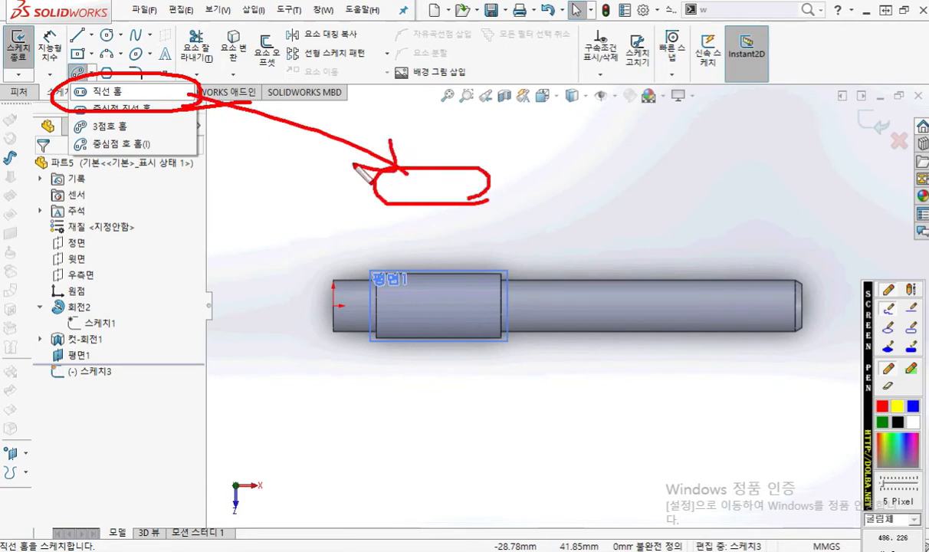
pyautogui.moveTo(402, 185); pyautogui.dragTo(399, 192)
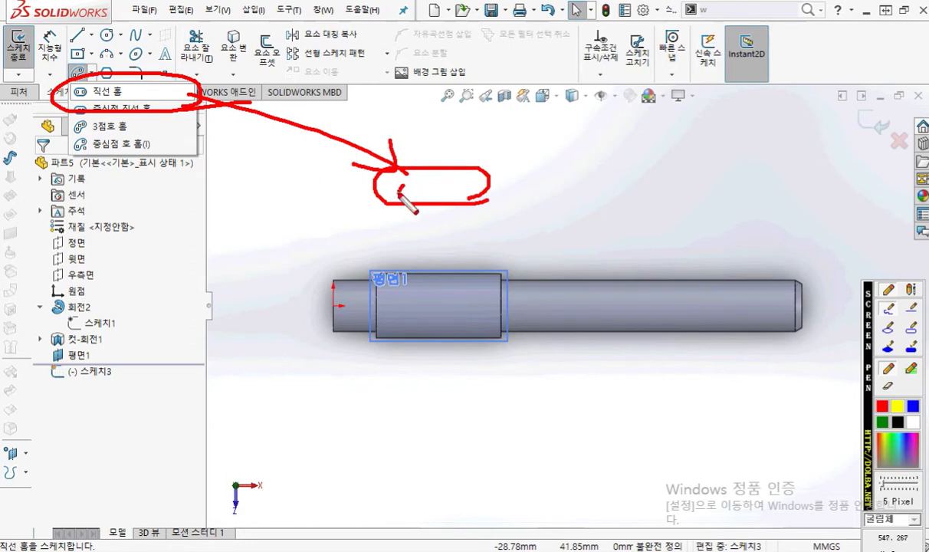
pyautogui.moveTo(458, 183); pyautogui.dragTo(468, 191)
pyautogui.moveTo(477, 150); pyautogui.dragTo(480, 163)
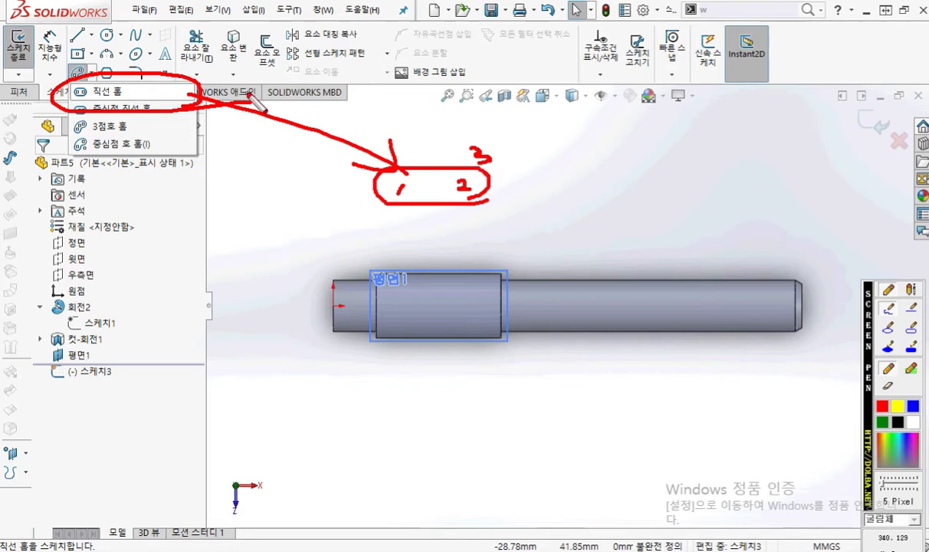
pyautogui.press('Escape')
# Sketch a horizontal straight slot beside the thick shaft section, about 32.4 mm between arc centers and 12.9 mm wide
pyautogui.click(91, 73)
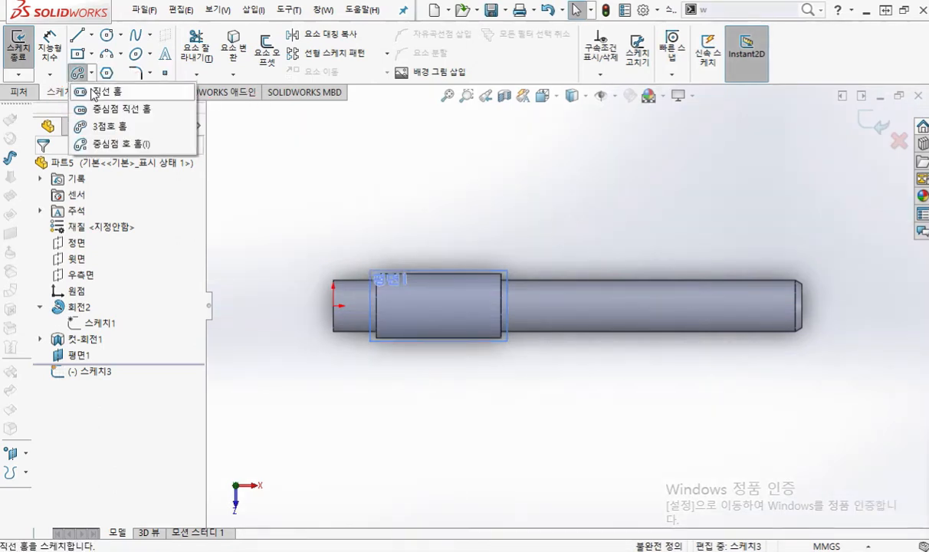
pyautogui.click(100, 92)
pyautogui.click(396, 205)
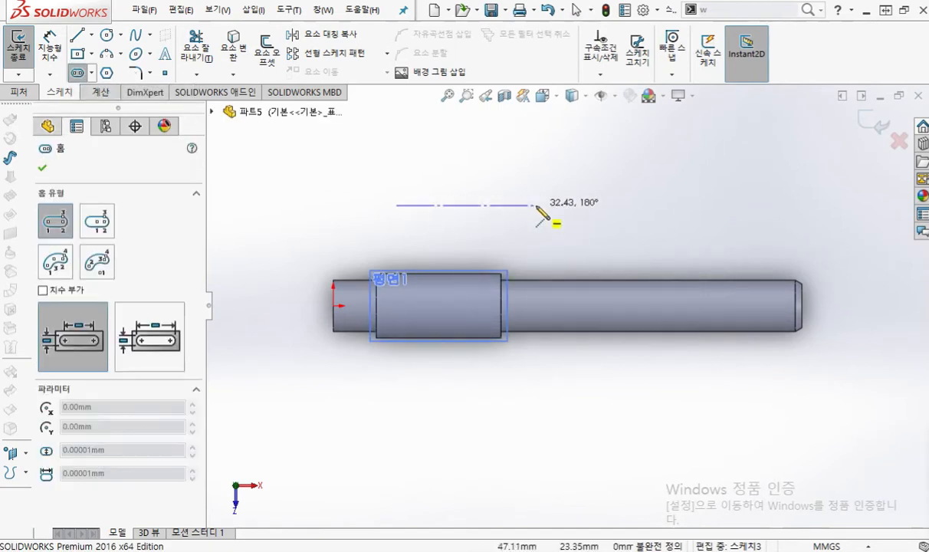
pyautogui.click(535, 206)
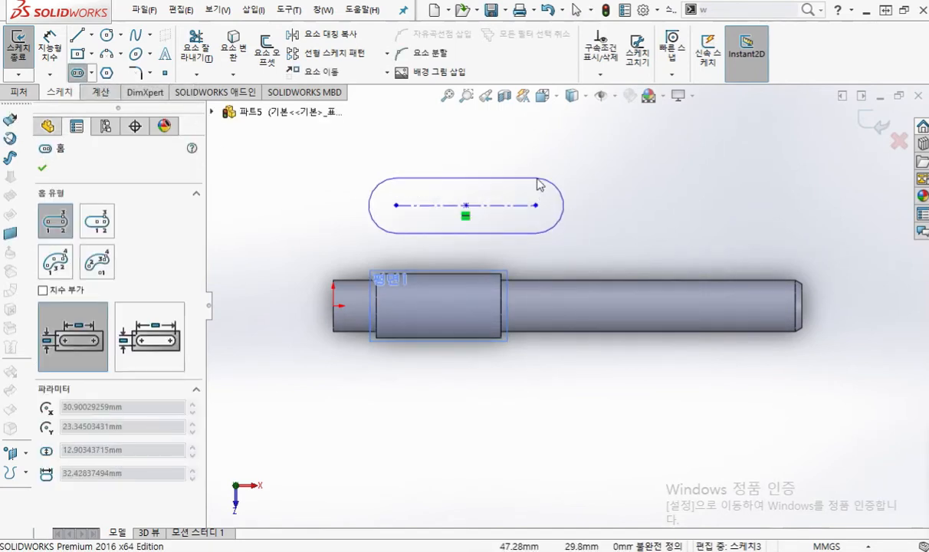
pyautogui.click(539, 185)
pyautogui.rightClick(629, 165)
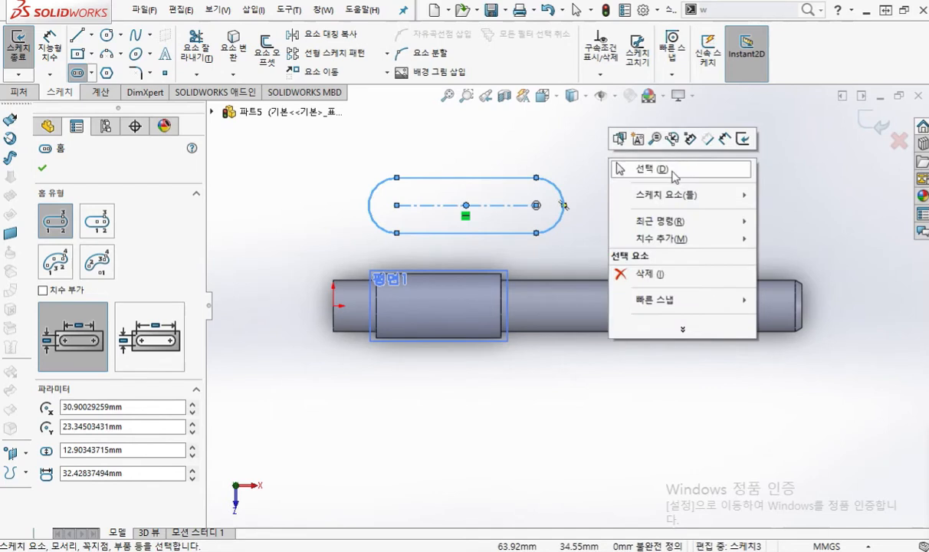
pyautogui.click(671, 172)
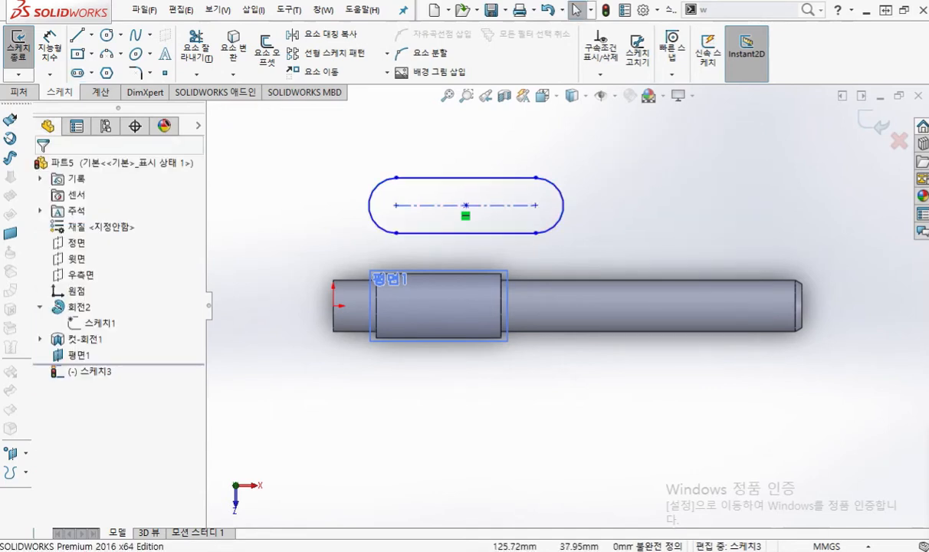
pyautogui.press('F9')
pyautogui.moveTo(375, 199); pyautogui.dragTo(376, 94)
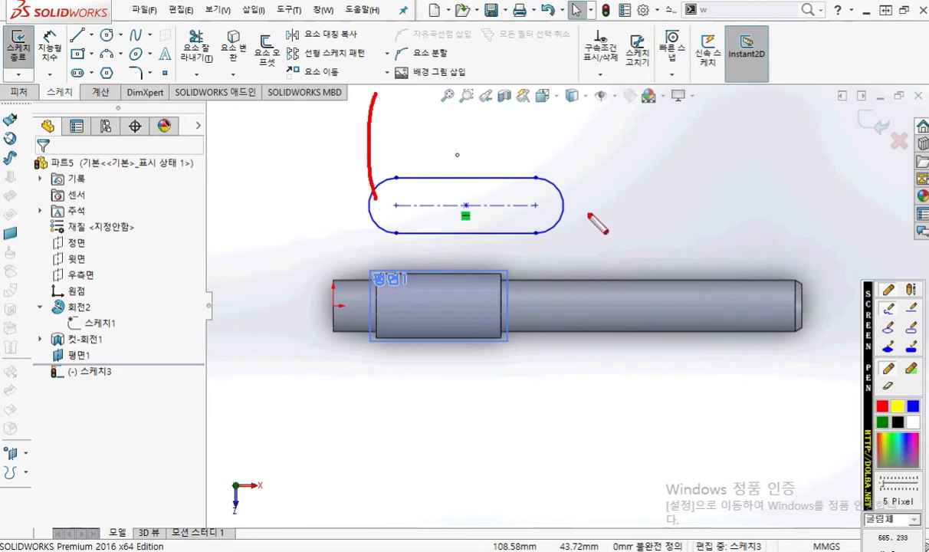
pyautogui.moveTo(569, 191); pyautogui.dragTo(576, 125)
pyautogui.moveTo(376, 124)
pyautogui.mouseDown()
pyautogui.moveTo(578, 126)
pyautogui.moveTo(562, 108)
pyautogui.mouseUp()
pyautogui.moveTo(395, 107)
pyautogui.mouseDown()
pyautogui.moveTo(375, 125)
pyautogui.moveTo(402, 140)
pyautogui.mouseUp()
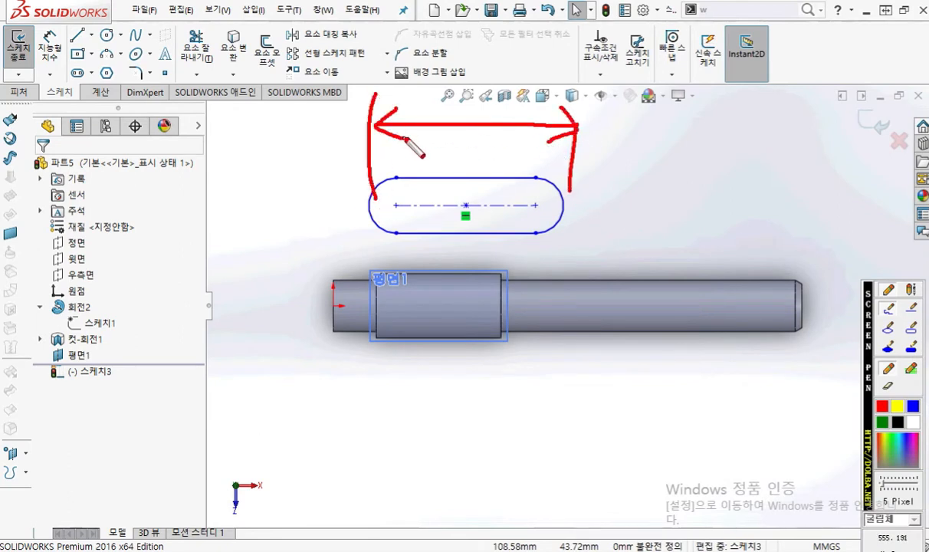
pyautogui.moveTo(453, 83)
pyautogui.mouseDown()
pyautogui.moveTo(472, 102)
pyautogui.moveTo(496, 102)
pyautogui.mouseUp()
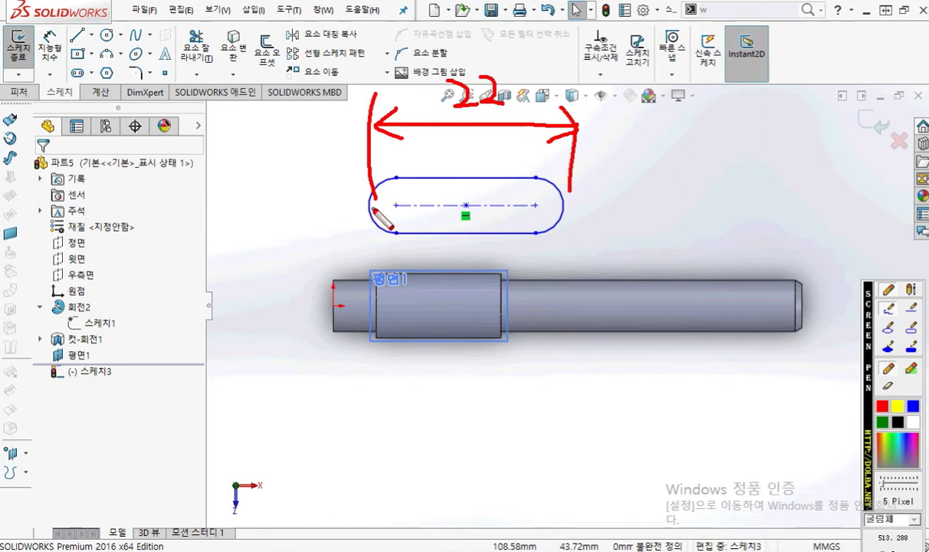
pyautogui.moveTo(360, 208); pyautogui.dragTo(364, 206)
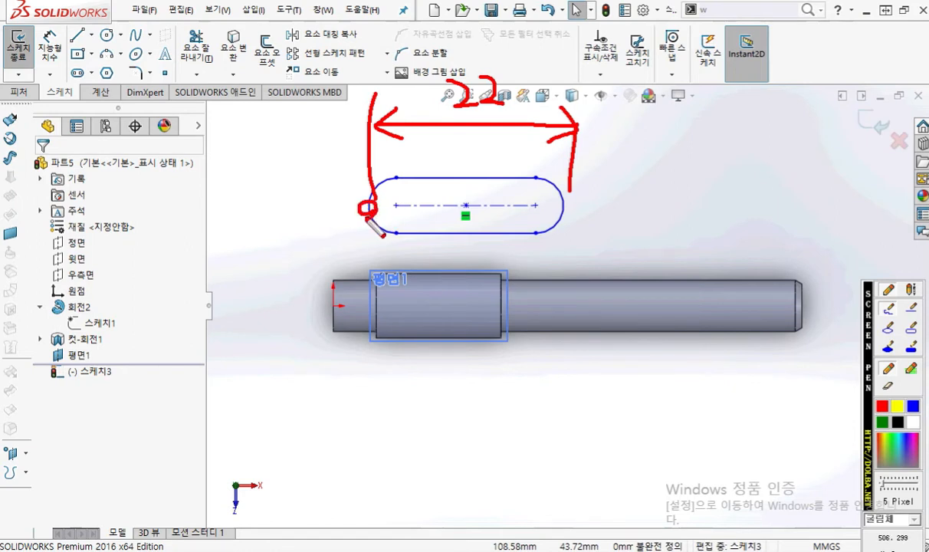
pyautogui.moveTo(565, 200)
pyautogui.mouseDown()
pyautogui.moveTo(558, 210)
pyautogui.moveTo(567, 212)
pyautogui.mouseUp()
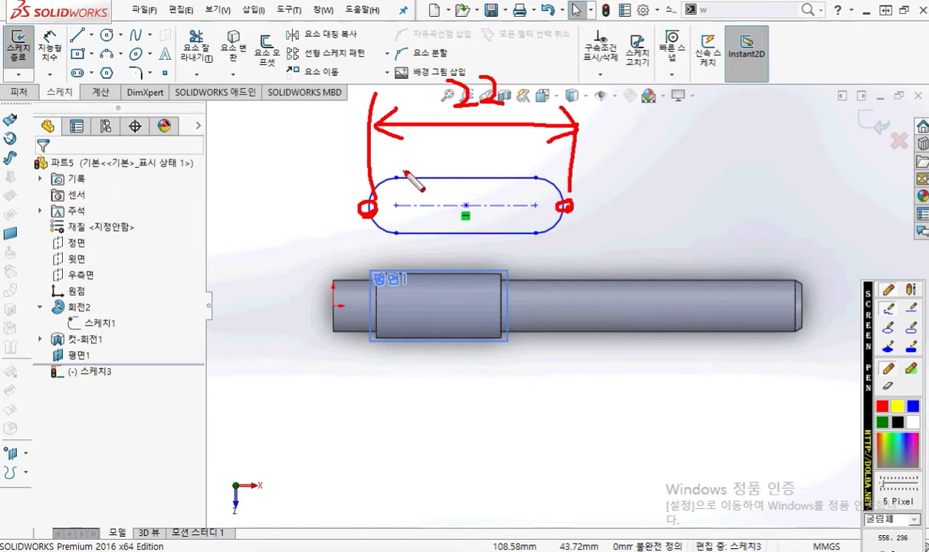
pyautogui.moveTo(404, 171)
pyautogui.mouseDown()
pyautogui.moveTo(360, 191)
pyautogui.moveTo(387, 243)
pyautogui.mouseUp()
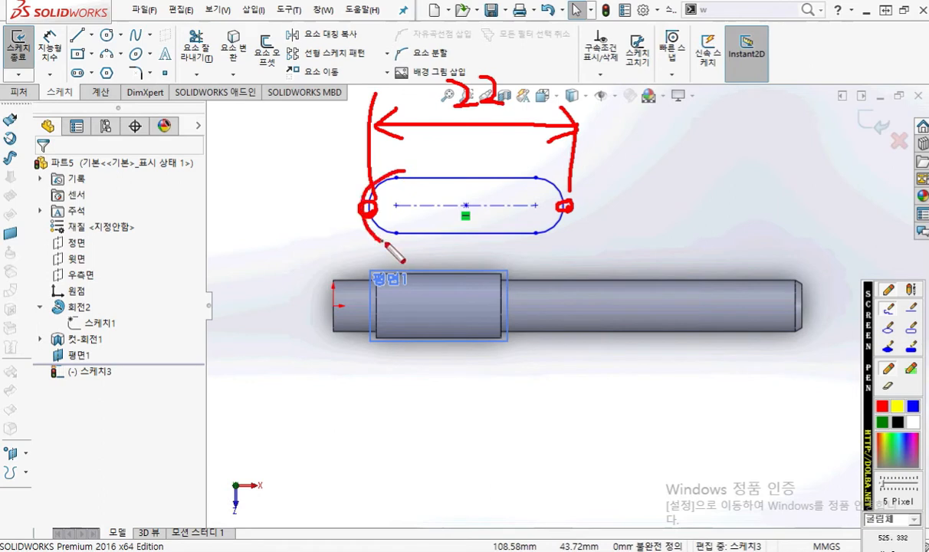
pyautogui.moveTo(525, 169)
pyautogui.mouseDown()
pyautogui.moveTo(568, 201)
pyautogui.moveTo(562, 222)
pyautogui.mouseUp()
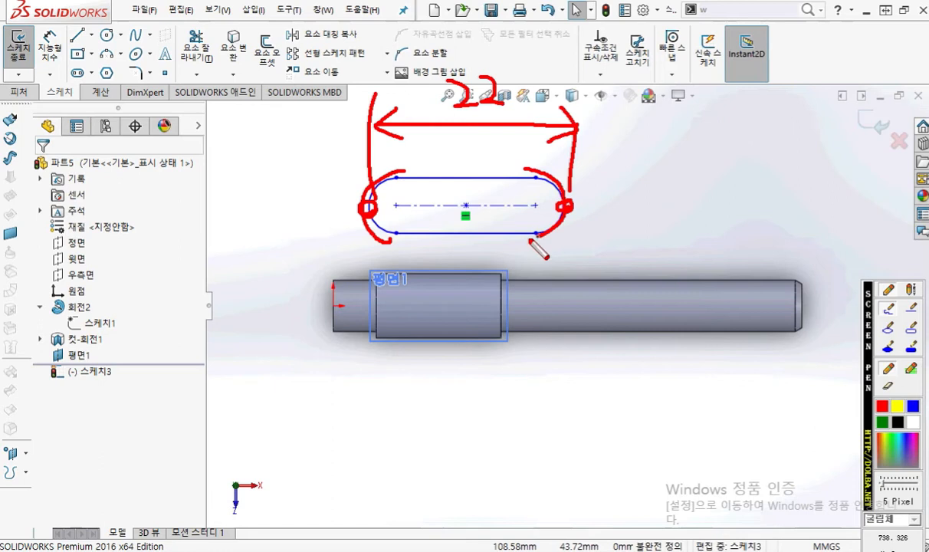
pyautogui.press('Escape')
# Add a horizontal Smart Dimension between the slot's two end arcs, keeping its drawn value
pyautogui.rightClick(278, 183)
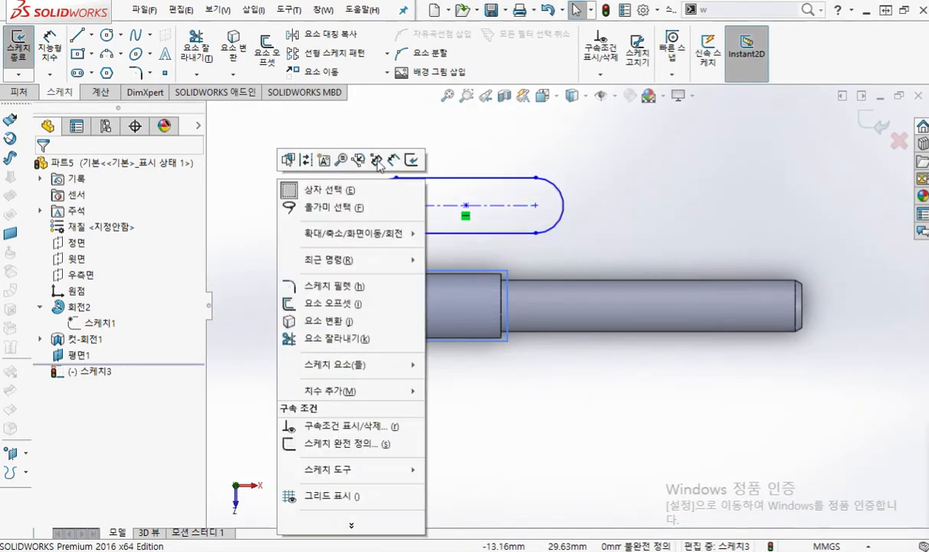
pyautogui.click(393, 159)
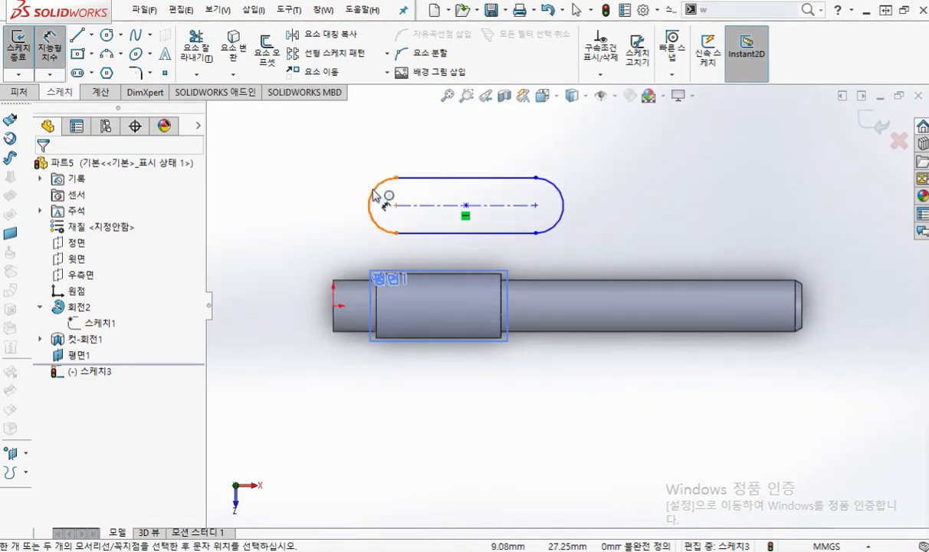
pyautogui.click(373, 197)
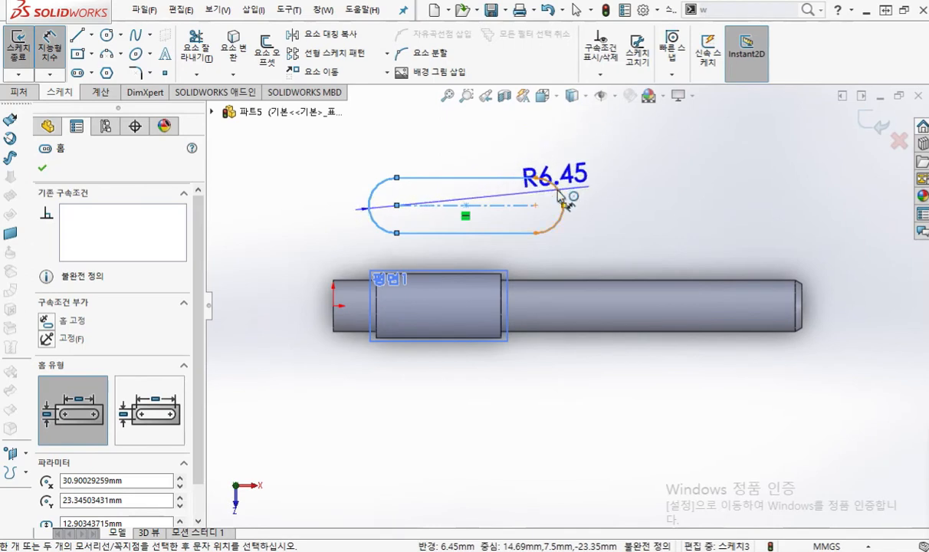
pyautogui.click(561, 195)
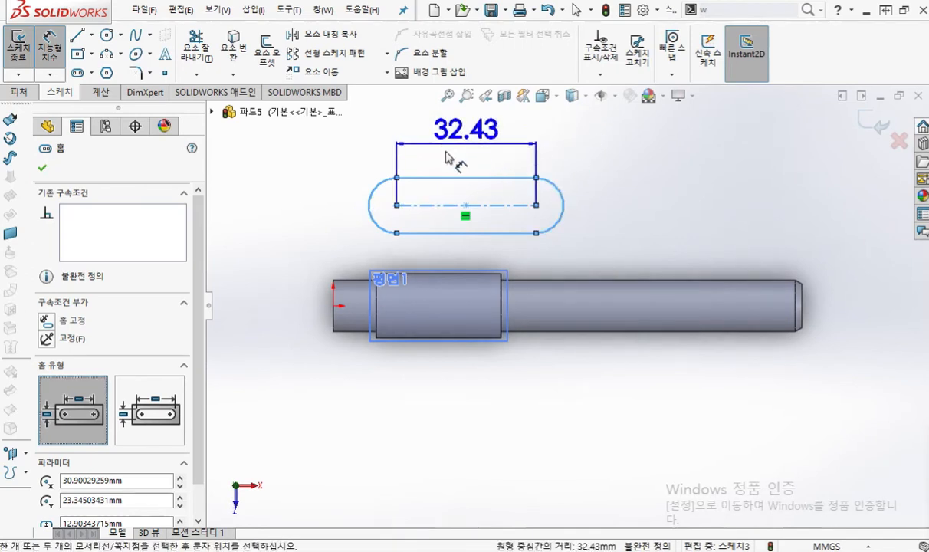
pyautogui.click(461, 151)
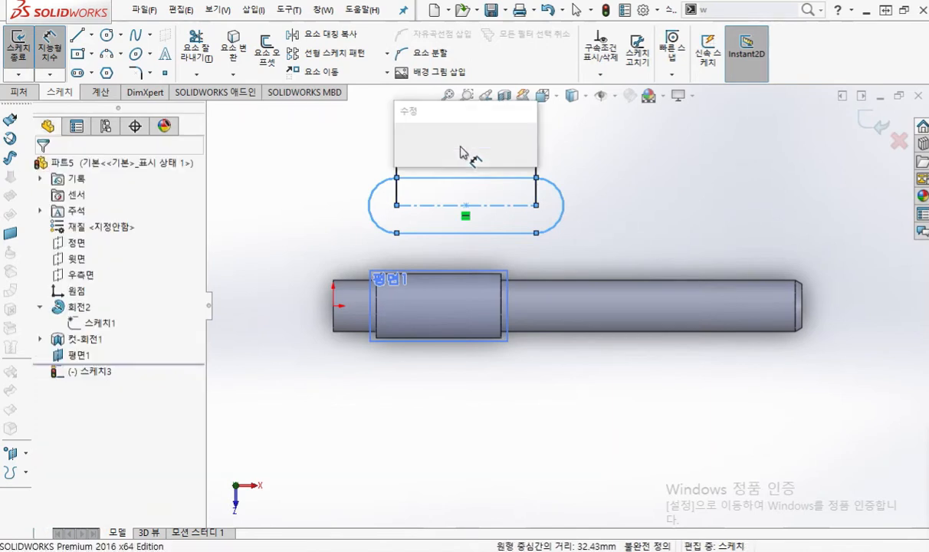
pyautogui.click(404, 141)
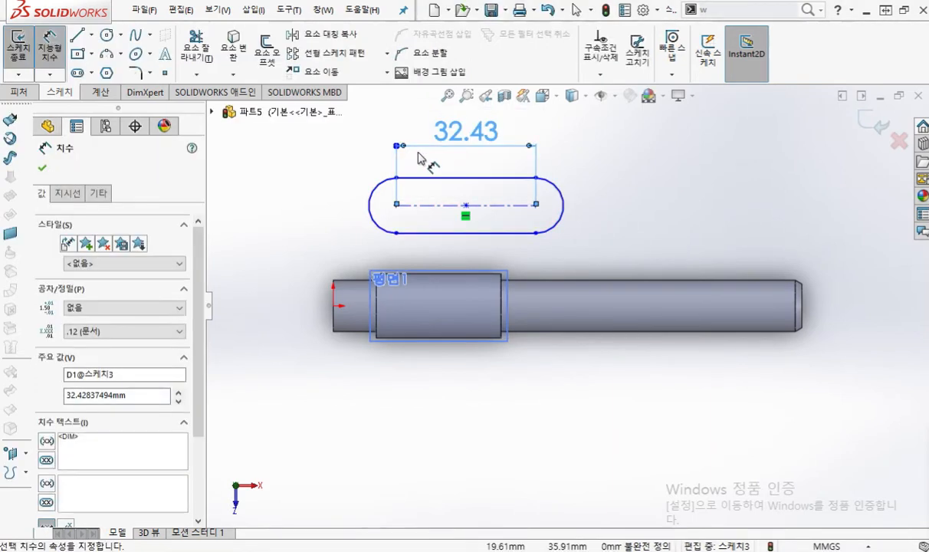
# Show the arc condition (호 상태) settings among the leader properties of the slot's length dimension
pyautogui.click(64, 193)
pyautogui.moveTo(75, 175)
pyautogui.mouseDown()
pyautogui.moveTo(47, 204)
pyautogui.moveTo(69, 221)
pyautogui.mouseUp()
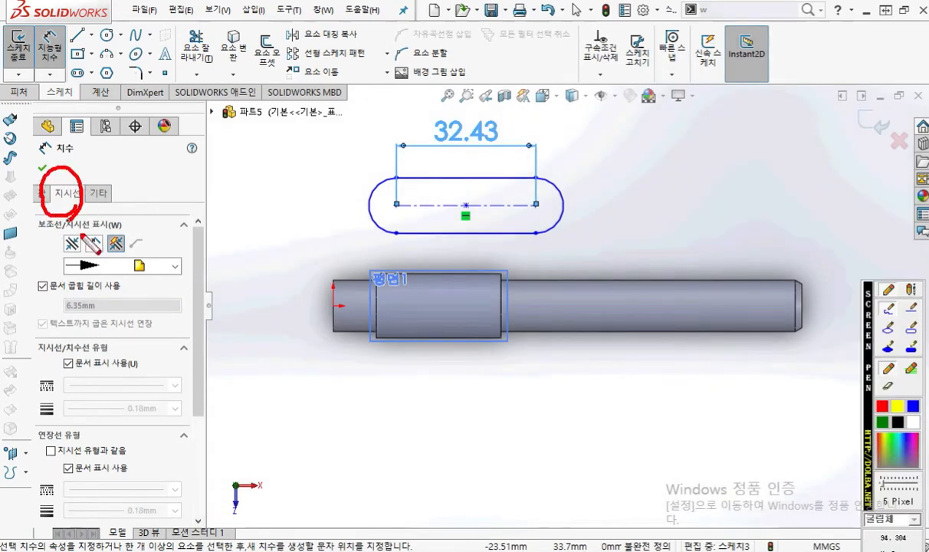
pyautogui.press('Escape')
pyautogui.moveTo(201, 274); pyautogui.dragTo(202, 409)
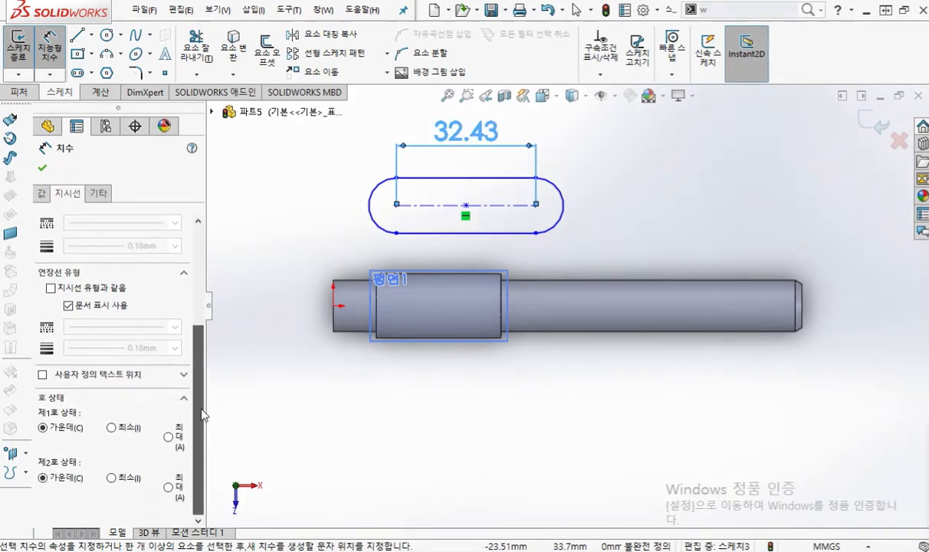
pyautogui.press('F9')
pyautogui.moveTo(201, 489)
pyautogui.mouseDown()
pyautogui.moveTo(69, 364)
pyautogui.moveTo(196, 524)
pyautogui.mouseUp()
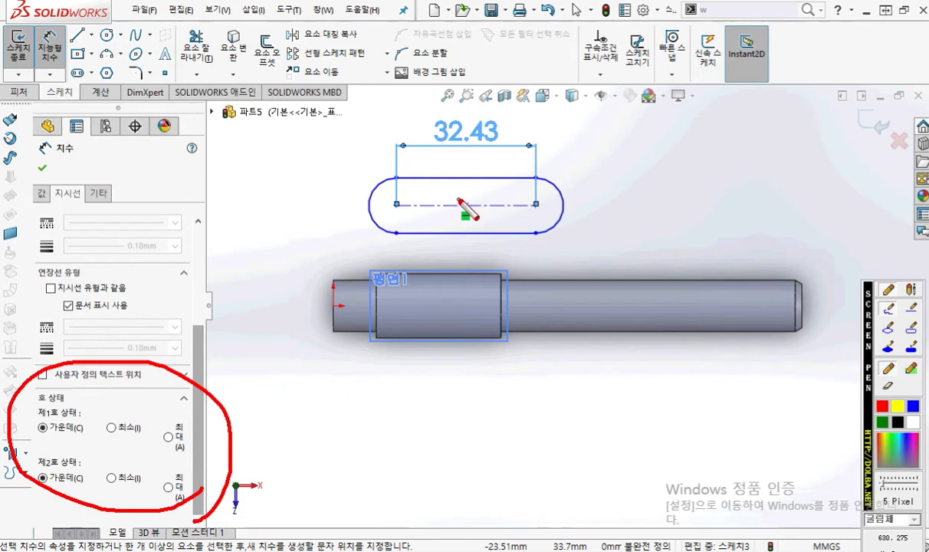
pyautogui.moveTo(404, 201)
pyautogui.mouseDown()
pyautogui.moveTo(394, 203)
pyautogui.moveTo(406, 211)
pyautogui.mouseUp()
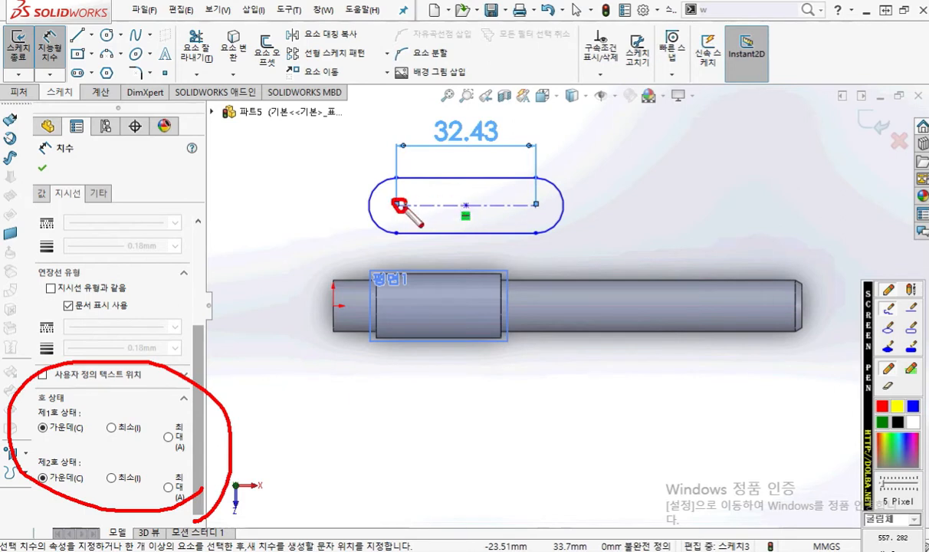
pyautogui.moveTo(527, 207)
pyautogui.mouseDown()
pyautogui.moveTo(541, 201)
pyautogui.moveTo(529, 212)
pyautogui.mouseUp()
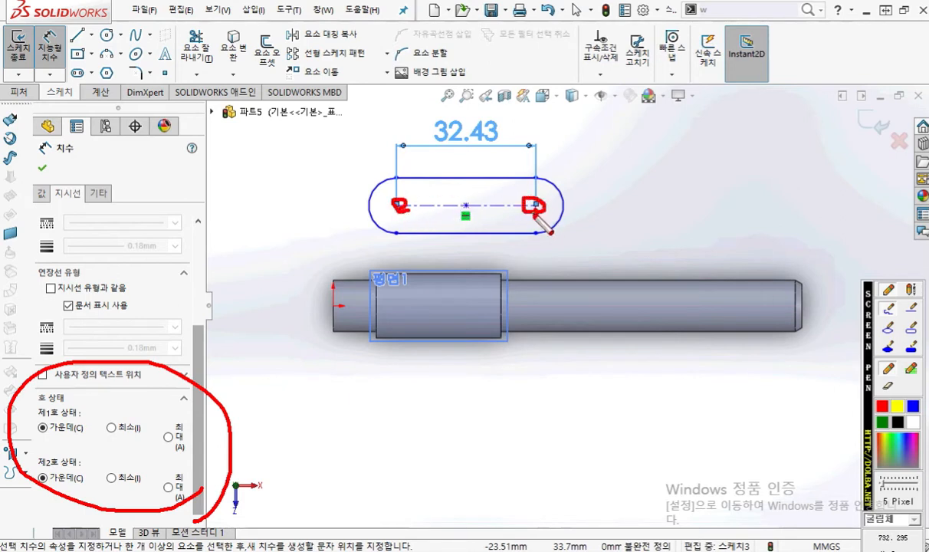
pyautogui.moveTo(203, 380); pyautogui.dragTo(346, 239)
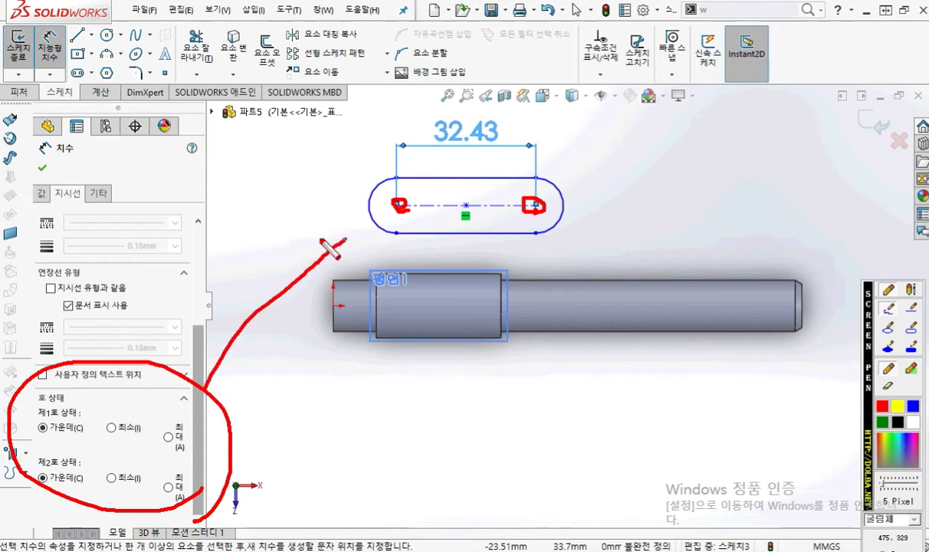
pyautogui.moveTo(89, 171)
pyautogui.mouseDown()
pyautogui.moveTo(63, 198)
pyautogui.moveTo(92, 211)
pyautogui.mouseUp()
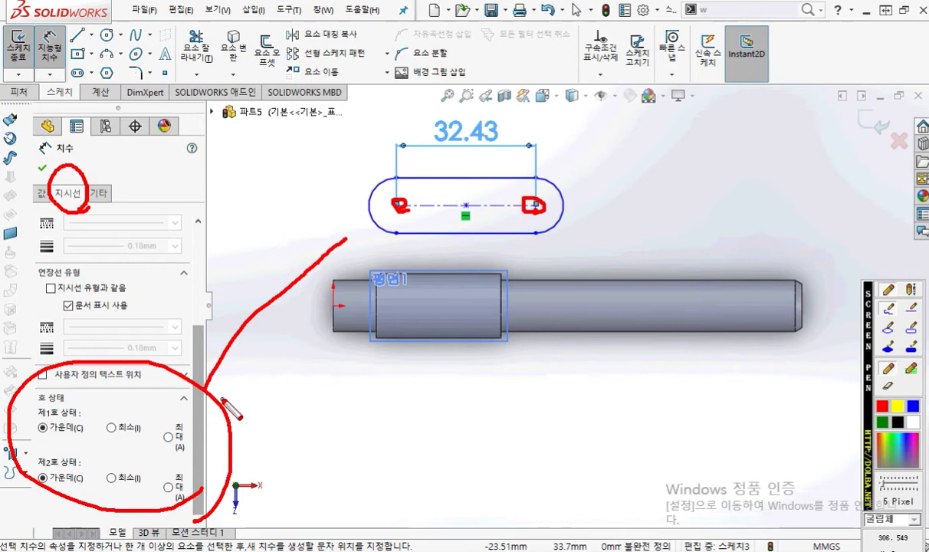
pyautogui.moveTo(398, 171)
pyautogui.mouseDown()
pyautogui.moveTo(389, 172)
pyautogui.moveTo(383, 234)
pyautogui.mouseUp()
pyautogui.moveTo(535, 169)
pyautogui.mouseDown()
pyautogui.moveTo(564, 201)
pyautogui.moveTo(537, 236)
pyautogui.mouseUp()
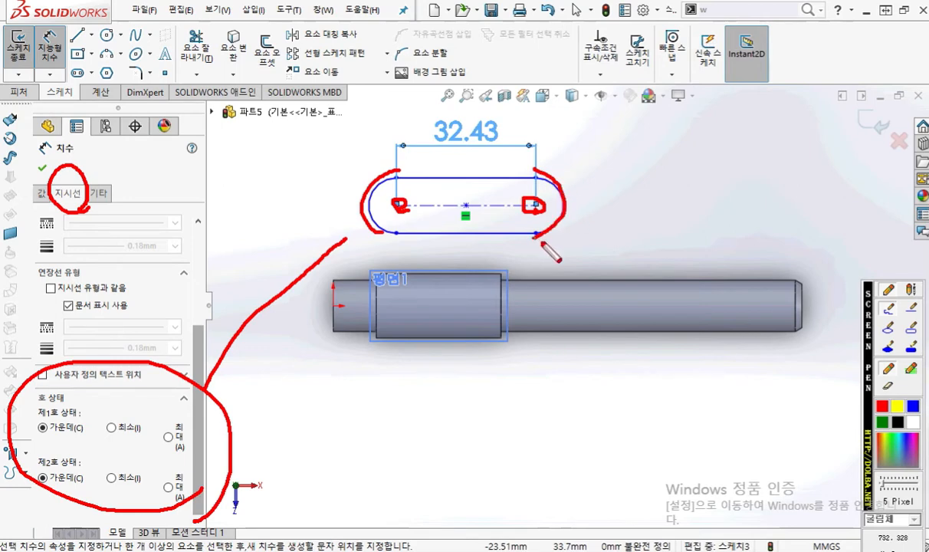
pyautogui.press('Escape')
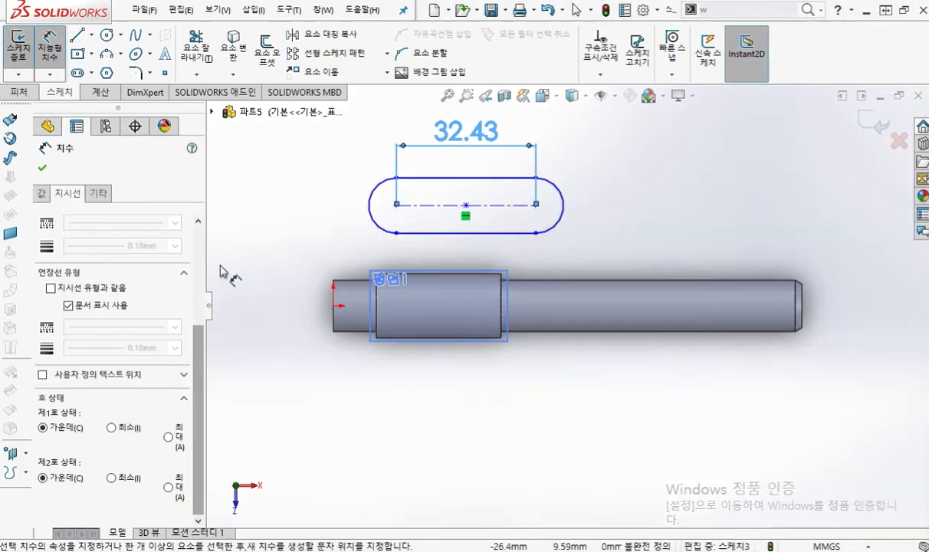
# Set both arc conditions of the slot's length dimension to maximum (최대) and its overall length to 22 mm
pyautogui.click(169, 438)
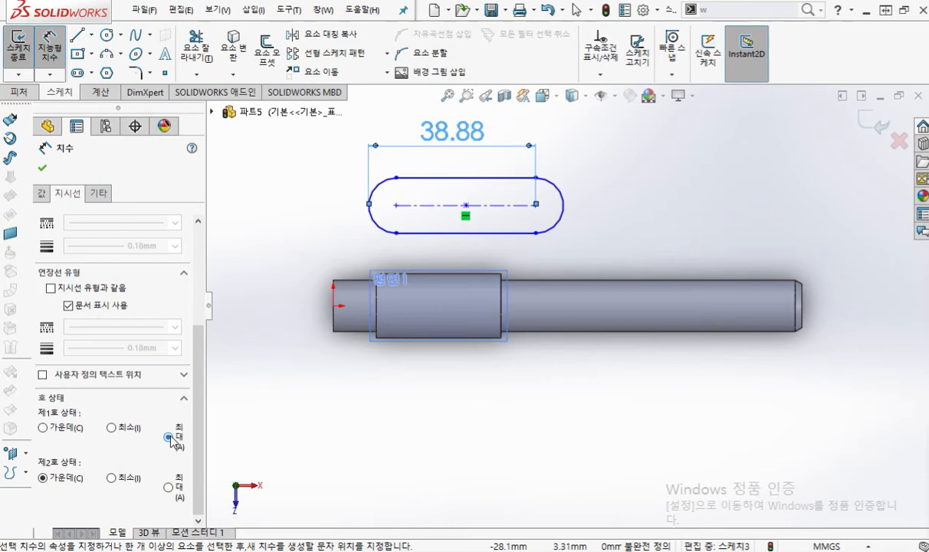
pyautogui.click(169, 487)
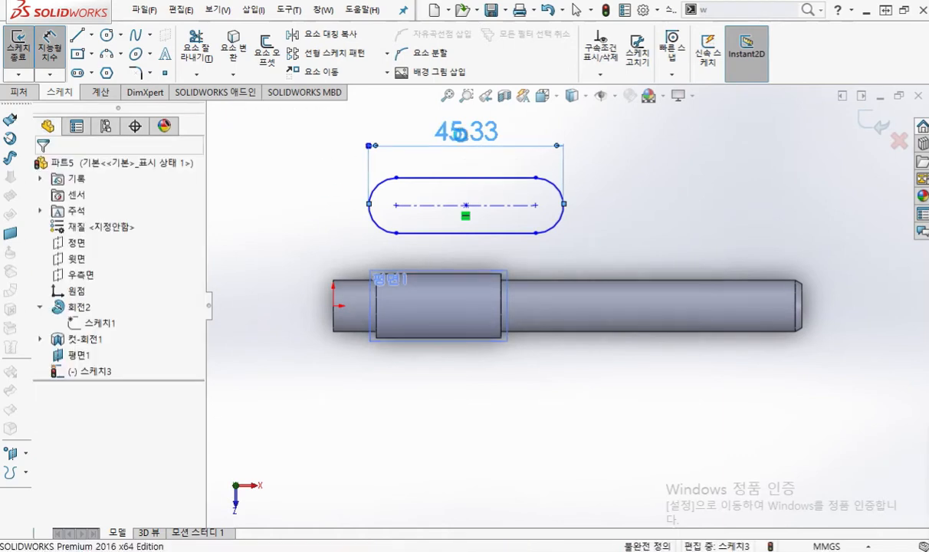
pyautogui.doubleClick(463, 136)
pyautogui.write('22')
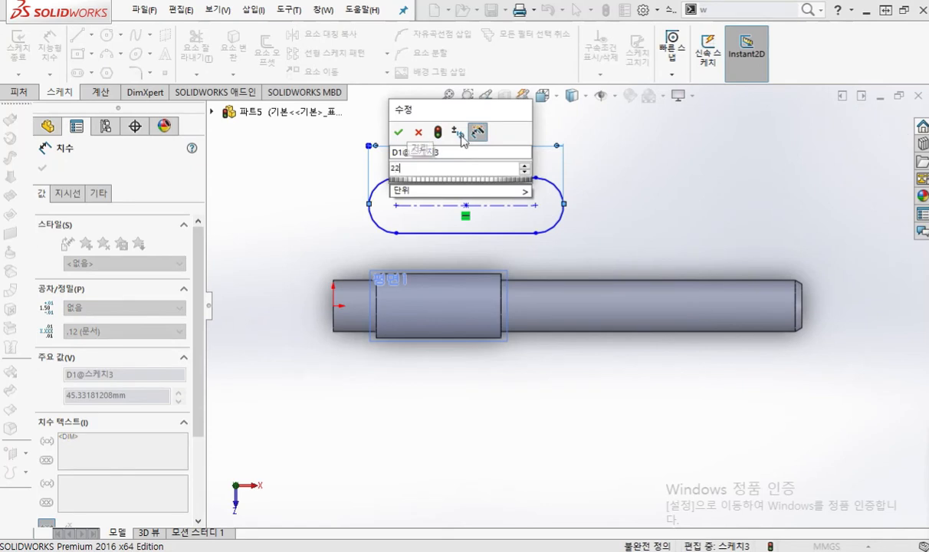
pyautogui.press('Return')
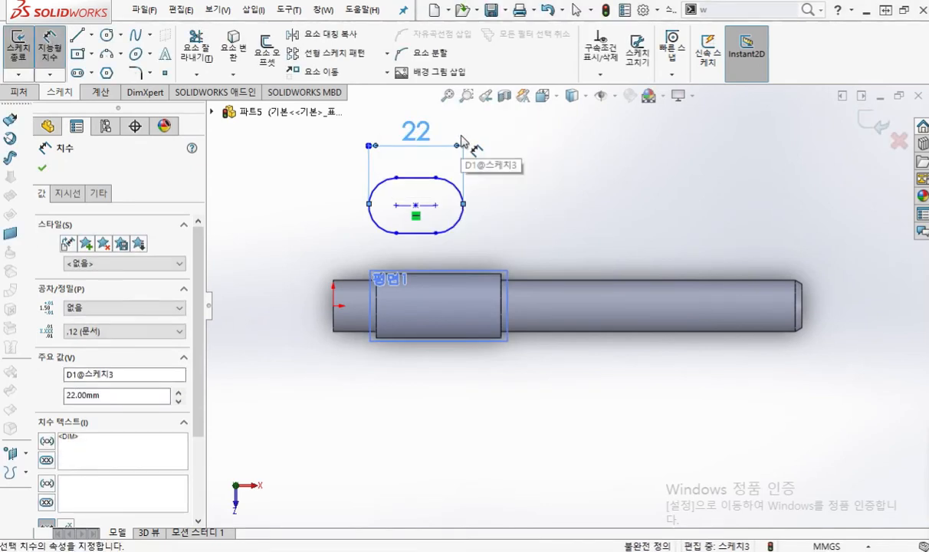
pyautogui.click(535, 186)
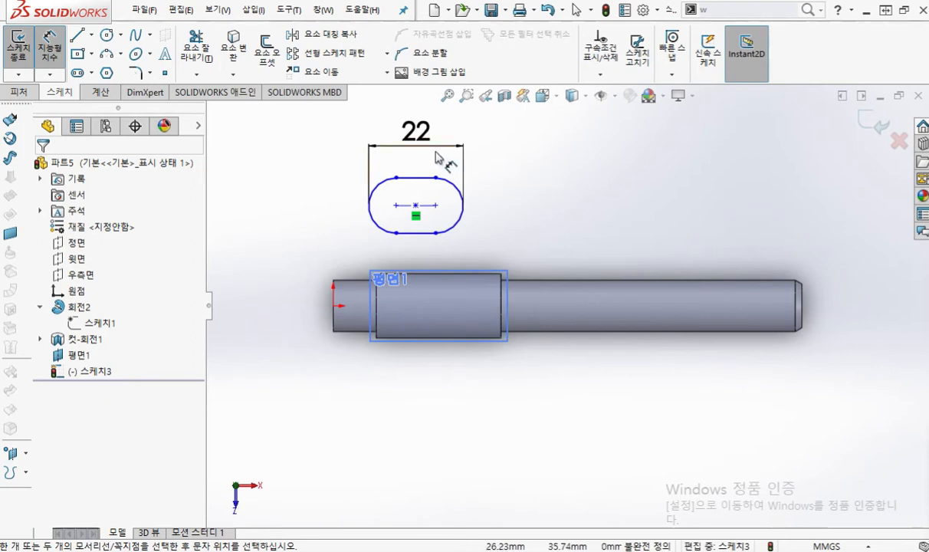
# Dimension the slot's width between its two straight edges and set it to 5 mm
pyautogui.click(443, 187)
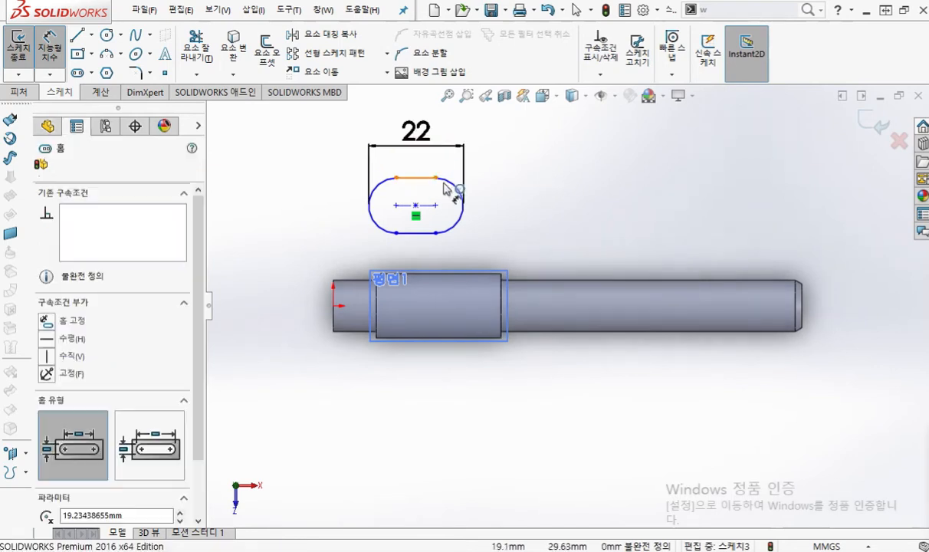
pyautogui.click(428, 232)
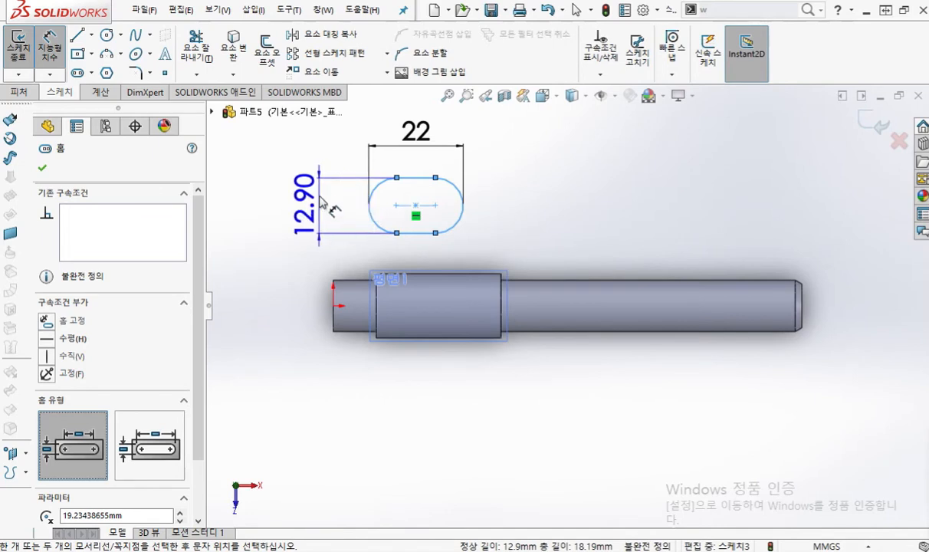
pyautogui.click(322, 203)
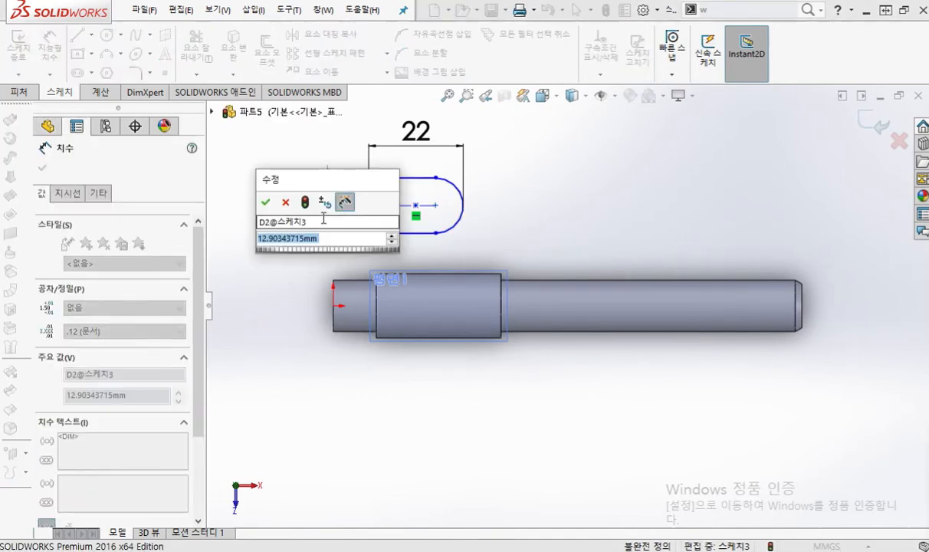
pyautogui.write('5')
pyautogui.press('Return')
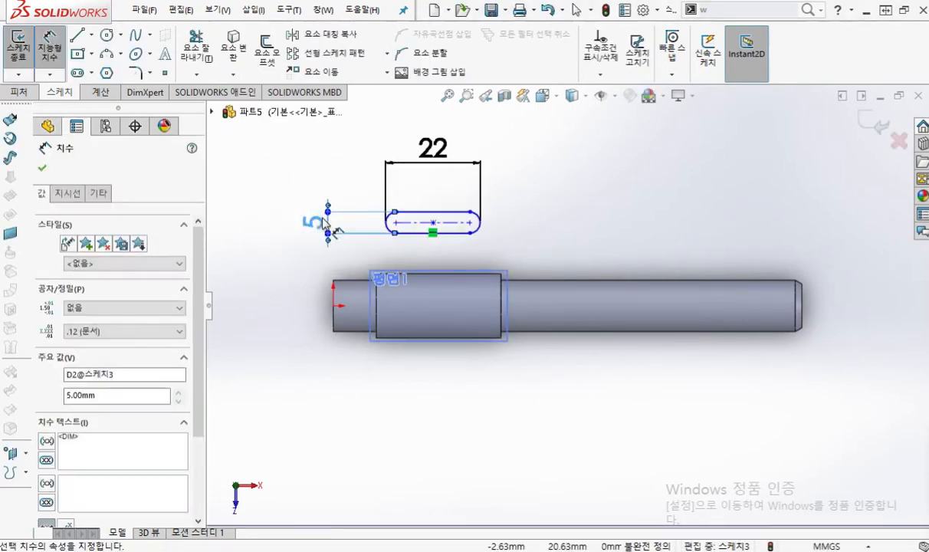
pyautogui.click(532, 211)
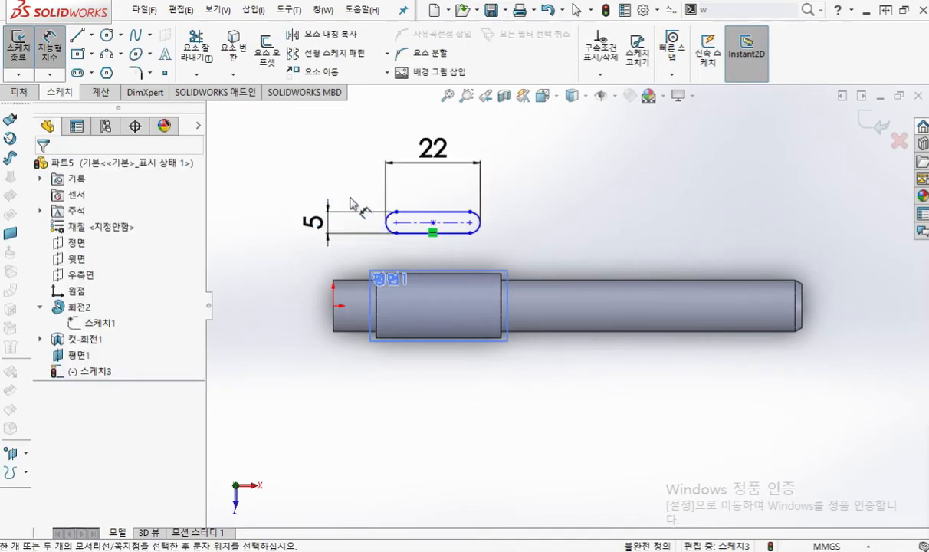
# Move the slot's width and length dimensions closer to the slot and exit the dimension tool
pyautogui.moveTo(325, 218); pyautogui.dragTo(347, 222)
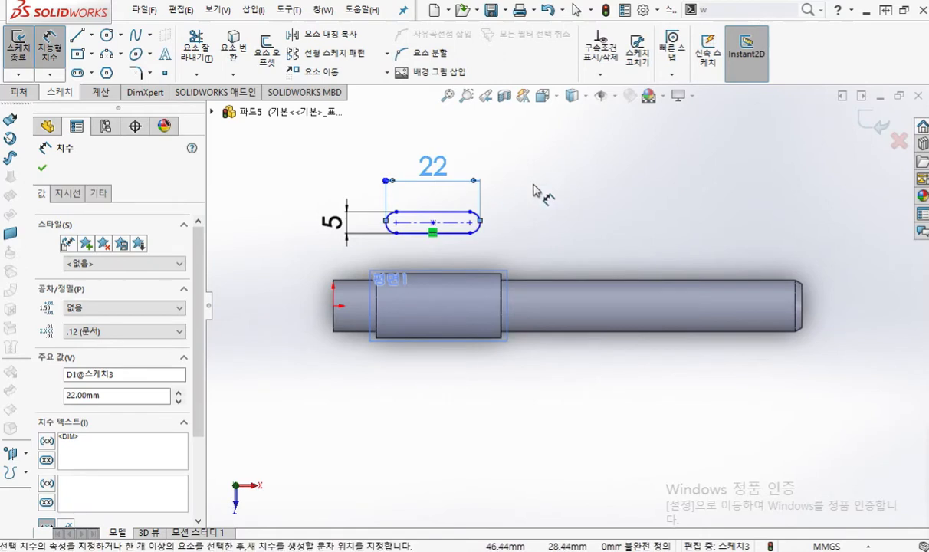
pyautogui.click(506, 197)
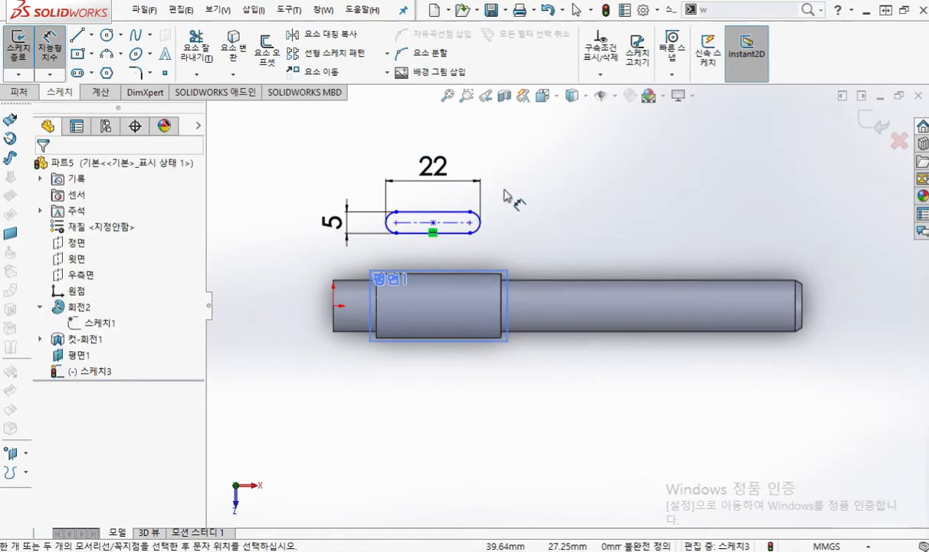
pyautogui.rightClick(546, 192)
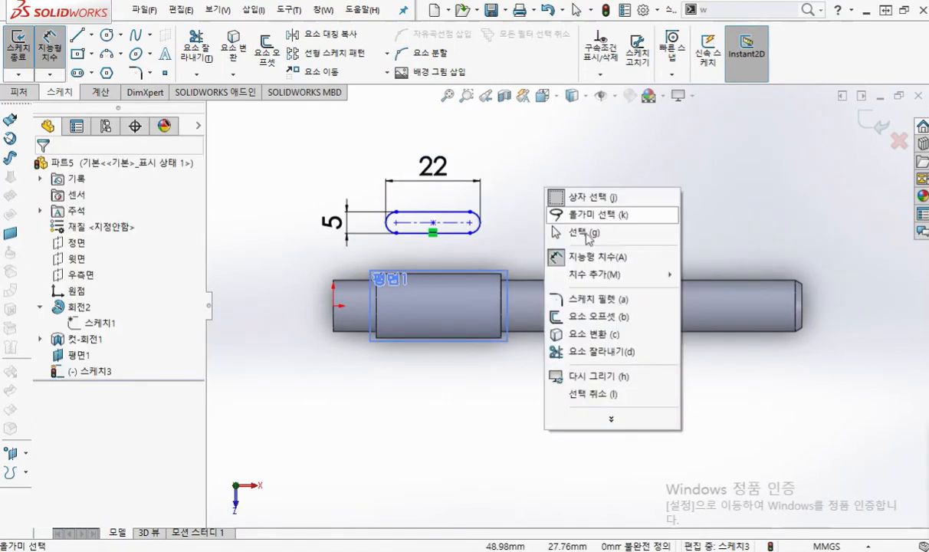
pyautogui.click(602, 232)
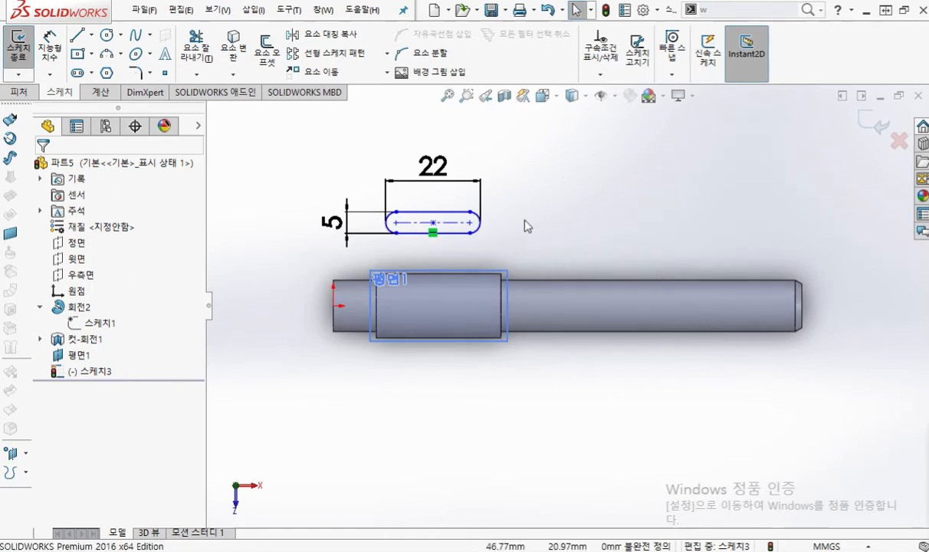
pyautogui.scroll(-3, 387, 242)
pyautogui.keyDown('ctrl'); pyautogui.moveTo(534, 266); pyautogui.dragTo(572, 264, button='middle'); pyautogui.keyUp('ctrl')
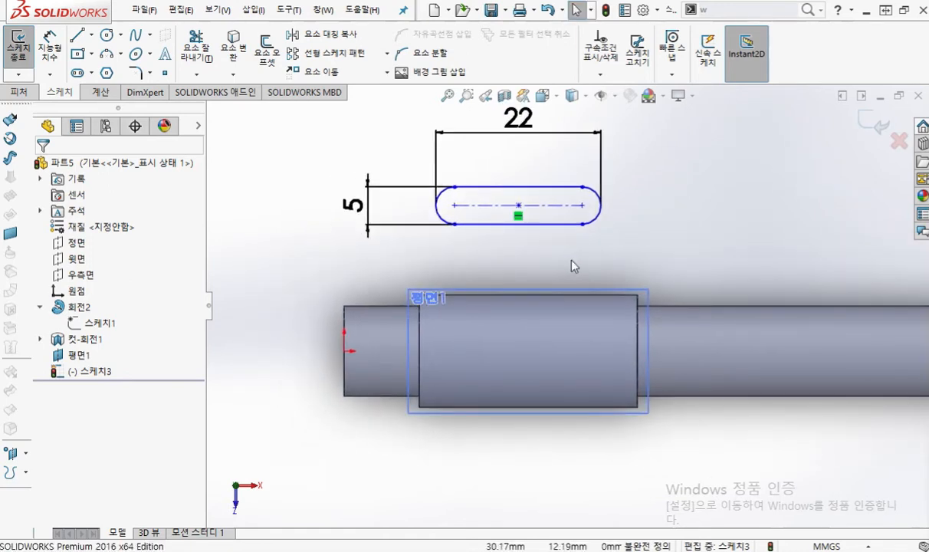
pyautogui.press('F9')
pyautogui.moveTo(482, 357)
pyautogui.mouseDown()
pyautogui.moveTo(603, 345)
pyautogui.moveTo(460, 368)
pyautogui.moveTo(563, 377)
pyautogui.moveTo(575, 369)
pyautogui.mouseUp()
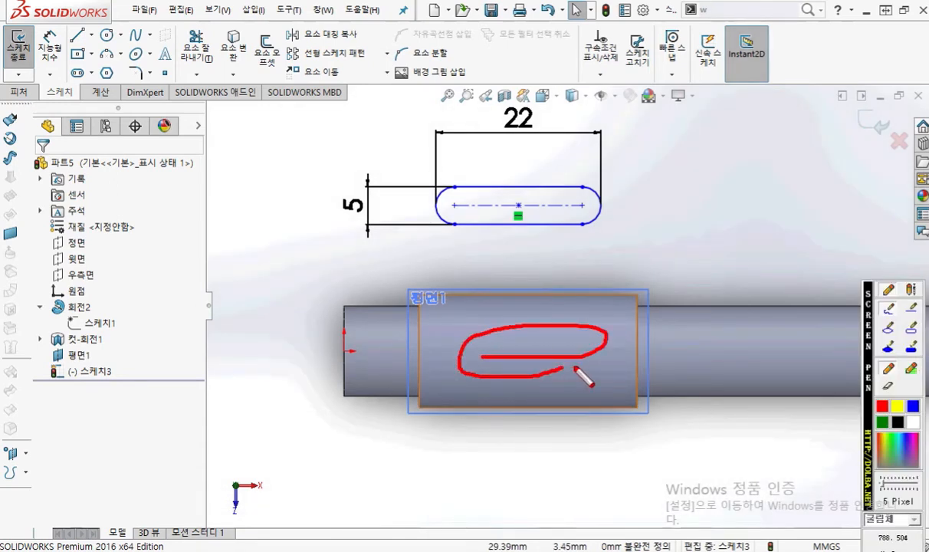
pyautogui.moveTo(540, 249)
pyautogui.mouseDown()
pyautogui.moveTo(445, 191)
pyautogui.moveTo(546, 243)
pyautogui.mouseUp()
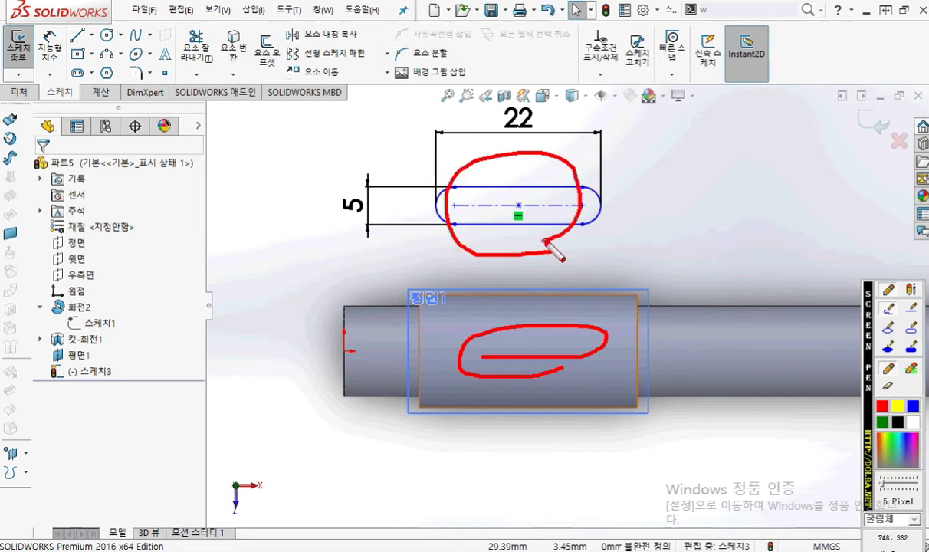
pyautogui.press('Escape')
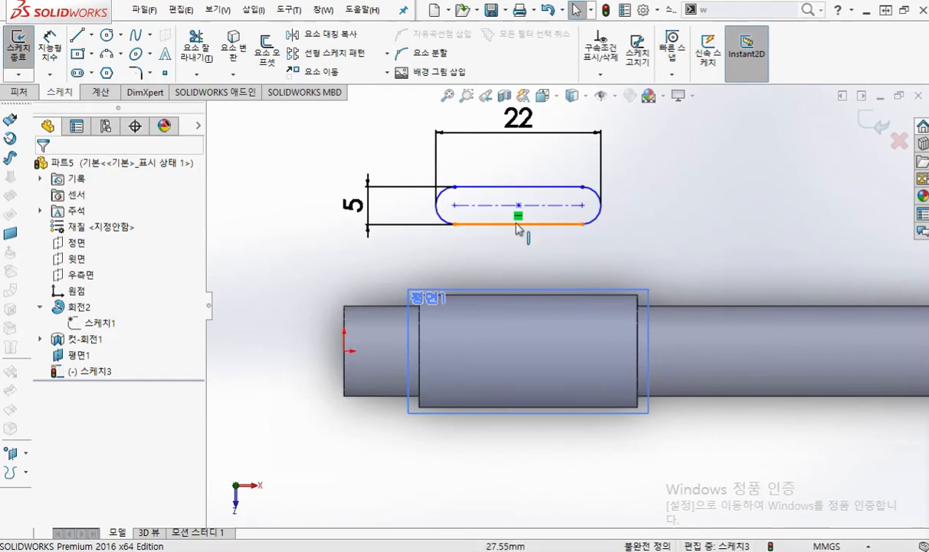
pyautogui.press('F2')
pyautogui.moveTo(454, 206); pyautogui.dragTo(581, 204)
pyautogui.moveTo(337, 355)
pyautogui.mouseDown()
pyautogui.moveTo(345, 337)
pyautogui.moveTo(351, 362)
pyautogui.mouseUp()
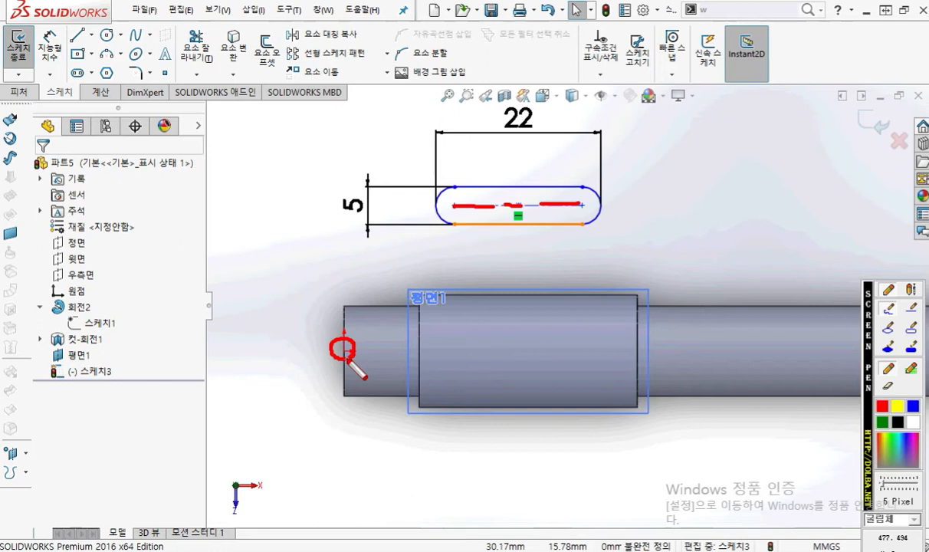
pyautogui.moveTo(494, 229)
pyautogui.mouseDown()
pyautogui.moveTo(493, 324)
pyautogui.moveTo(485, 323)
pyautogui.moveTo(509, 322)
pyautogui.mouseUp()
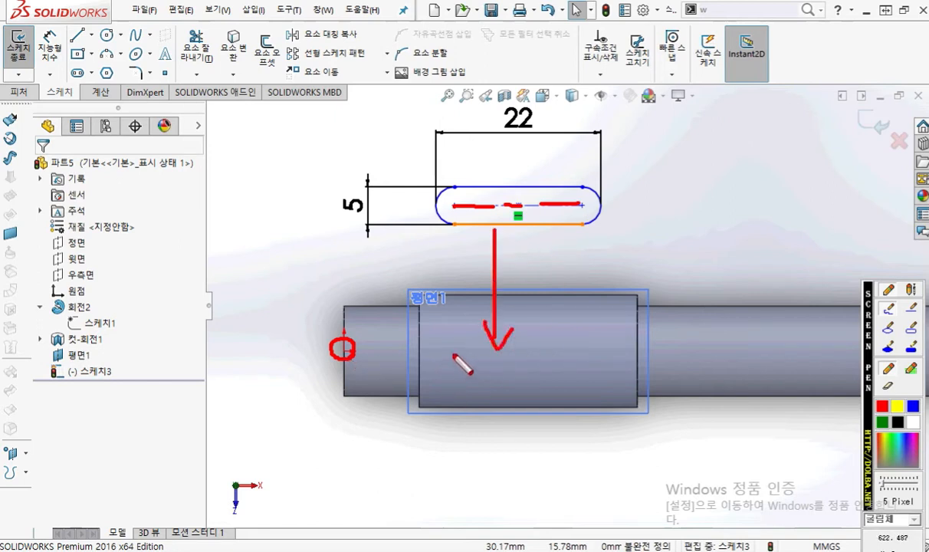
pyautogui.moveTo(445, 351); pyautogui.dragTo(594, 354)
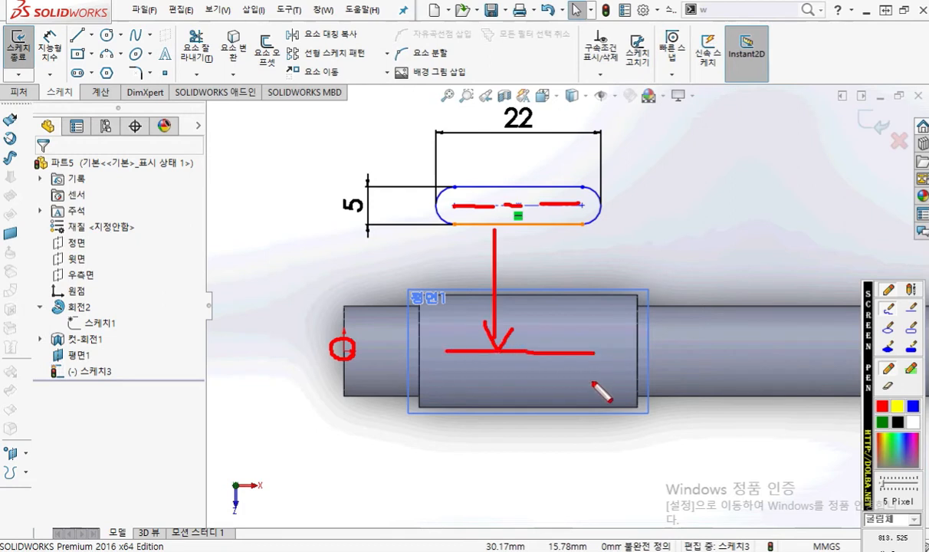
pyautogui.press('Escape')
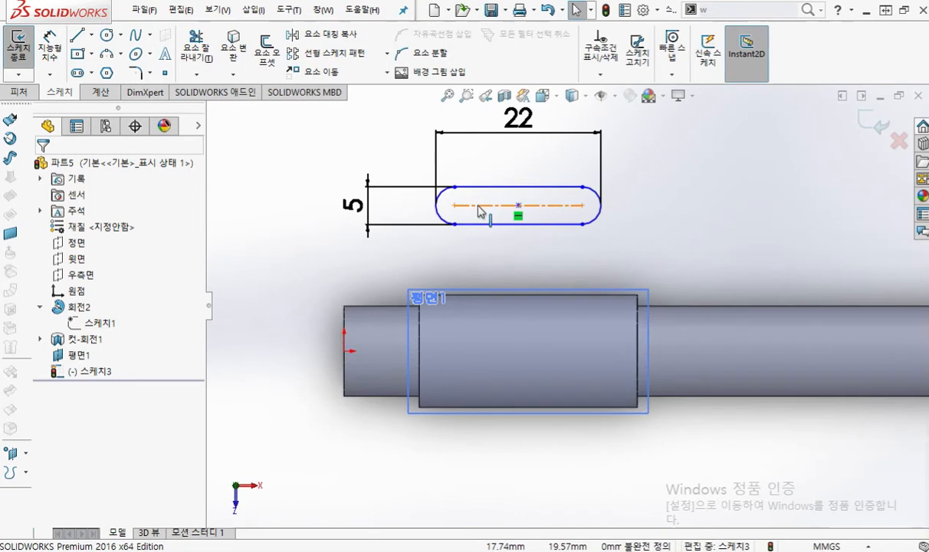
# Try to place the slot's centerline on the shaft origin with a coincident (일치) relation and undo it
pyautogui.click(477, 206)
pyautogui.keyDown('ctrl'); pyautogui.click(344, 351); pyautogui.keyUp('ctrl')
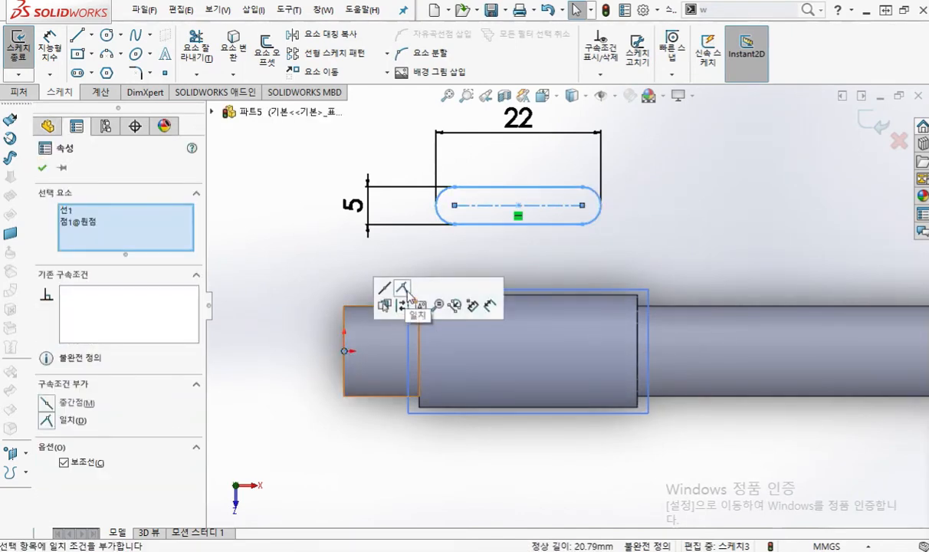
pyautogui.click(402, 289)
pyautogui.click(599, 452)
pyautogui.keyDown('ctrl'); pyautogui.moveTo(600, 453); pyautogui.dragTo(584, 368, button='middle'); pyautogui.keyUp('ctrl')
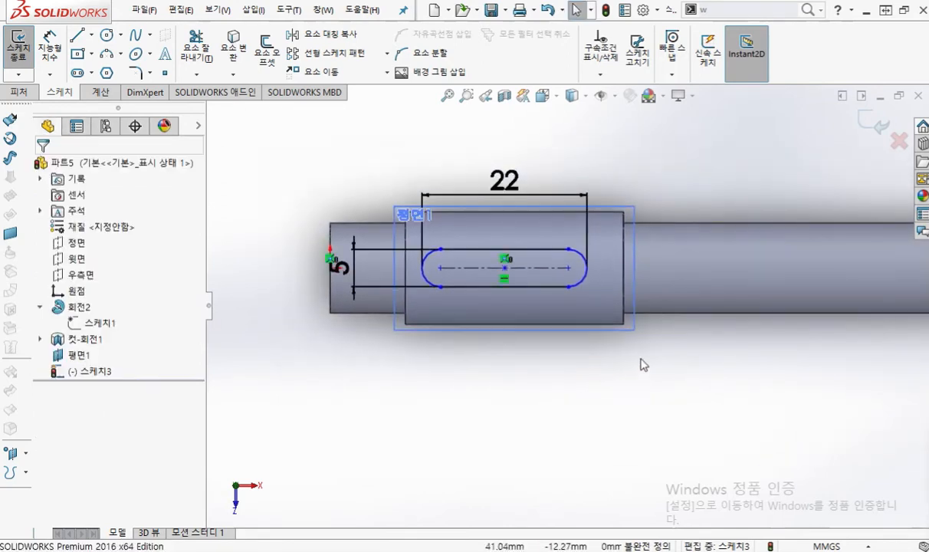
pyautogui.hotkey('ctrl', 'z')
pyautogui.scroll(-1, 597, 365)
pyautogui.keyDown('ctrl'); pyautogui.moveTo(597, 365); pyautogui.dragTo(616, 429, button='middle'); pyautogui.keyUp('ctrl')
pyautogui.keyDown('ctrl'); pyautogui.moveTo(621, 409); pyautogui.dragTo(575, 396, button='middle'); pyautogui.keyUp('ctrl')
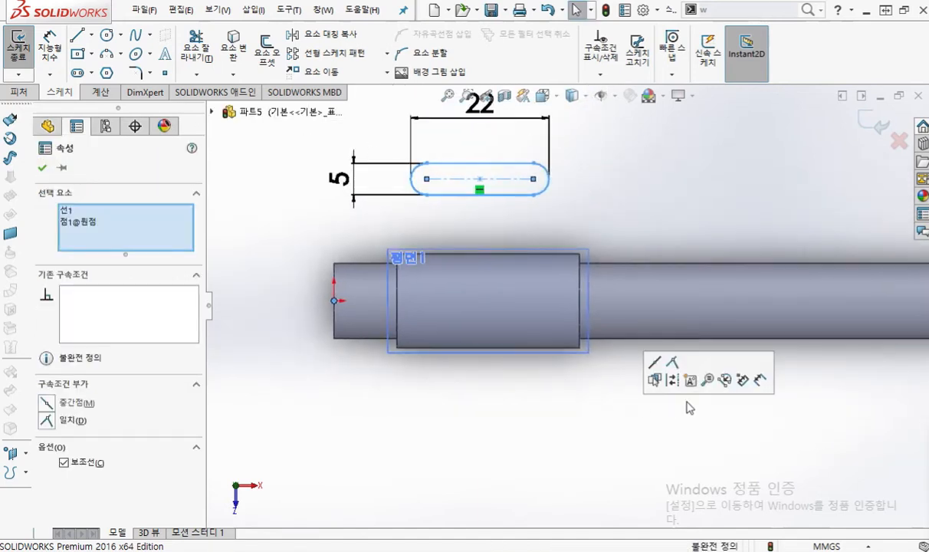
pyautogui.click(675, 388)
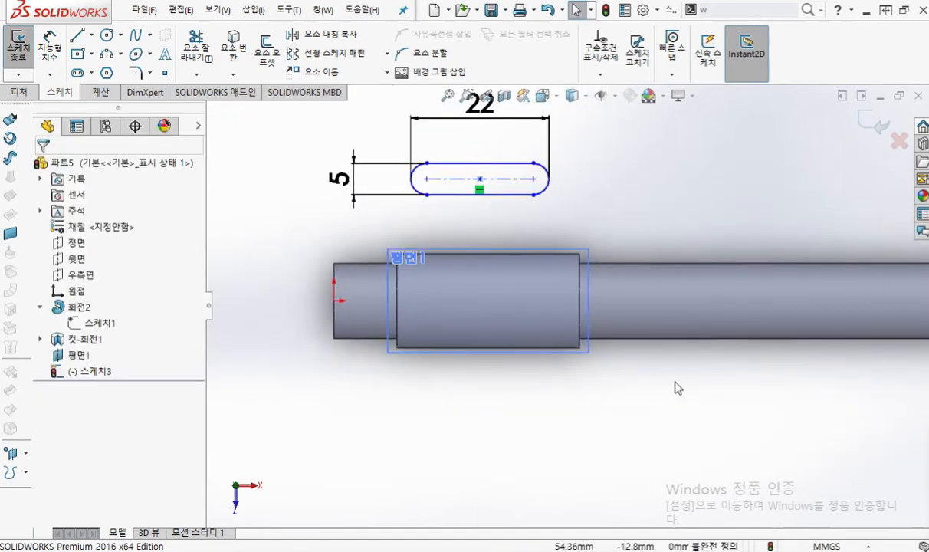
# Try the coincident (일치) relation between the slot's centerline and the origin once more and undo it
pyautogui.click(512, 185)
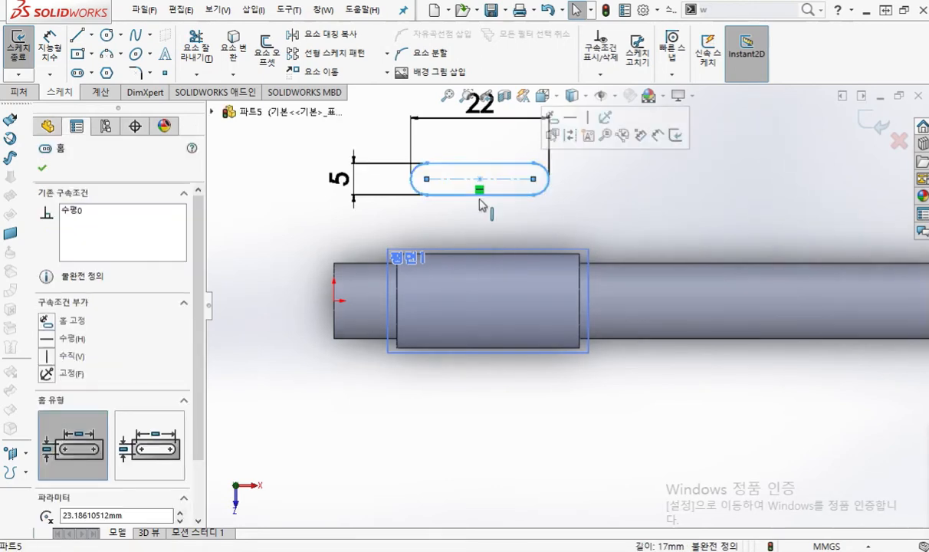
pyautogui.keyDown('ctrl'); pyautogui.click(333, 302); pyautogui.keyUp('ctrl')
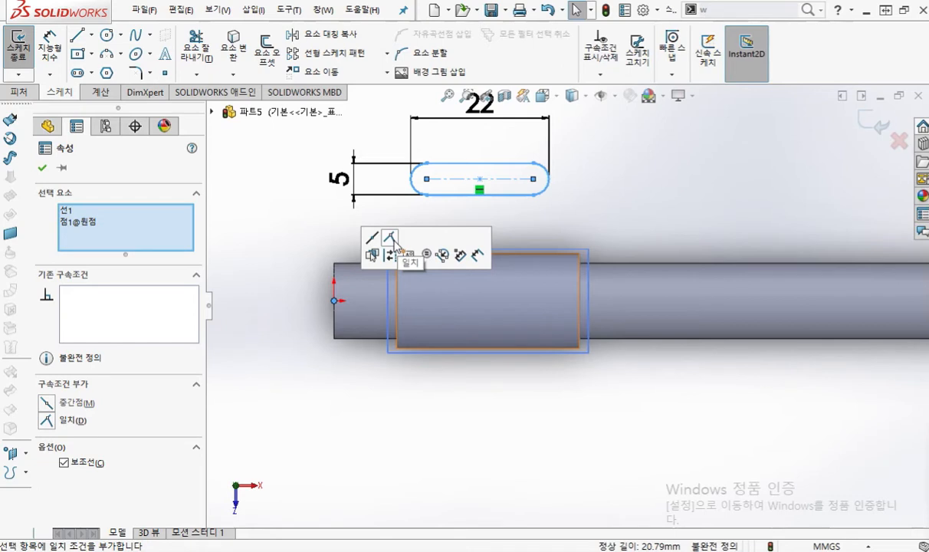
pyautogui.click(390, 238)
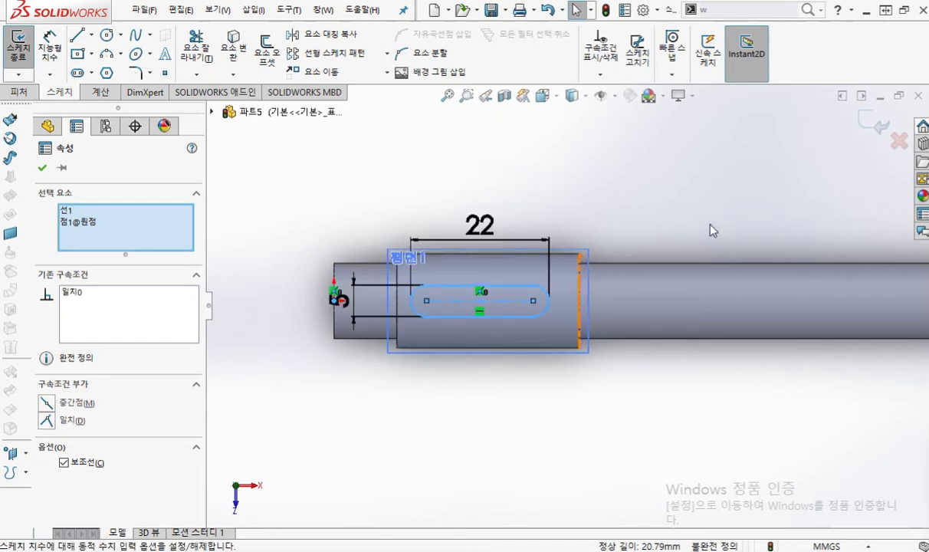
pyautogui.press('Escape')
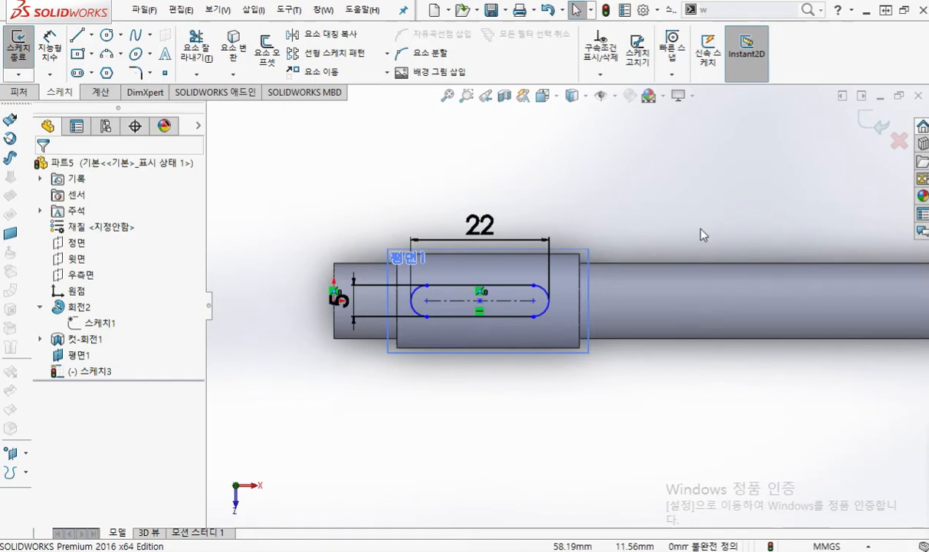
pyautogui.hotkey('ctrl', 'z')
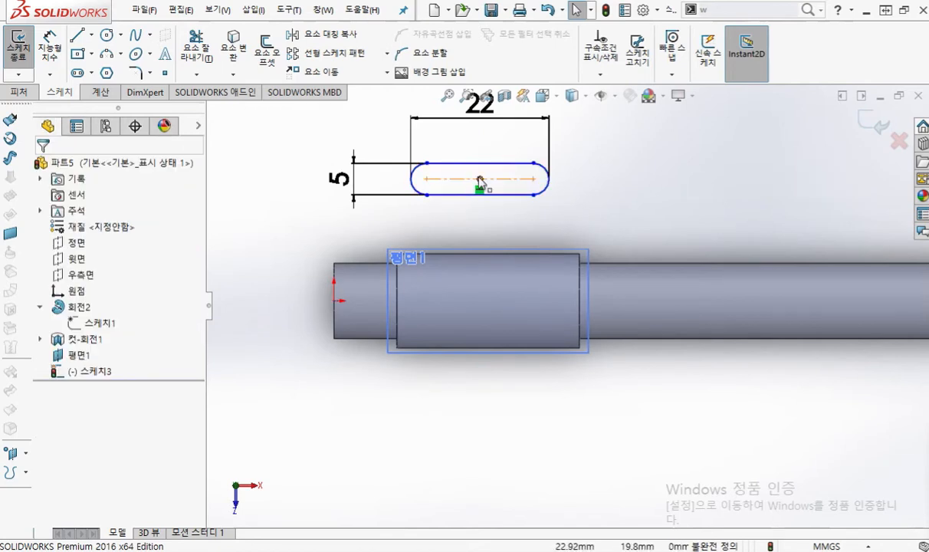
# Align the slot's center point with the origin using a horizontal (수평) relation
pyautogui.click(480, 182)
pyautogui.click(609, 214)
pyautogui.click(481, 182)
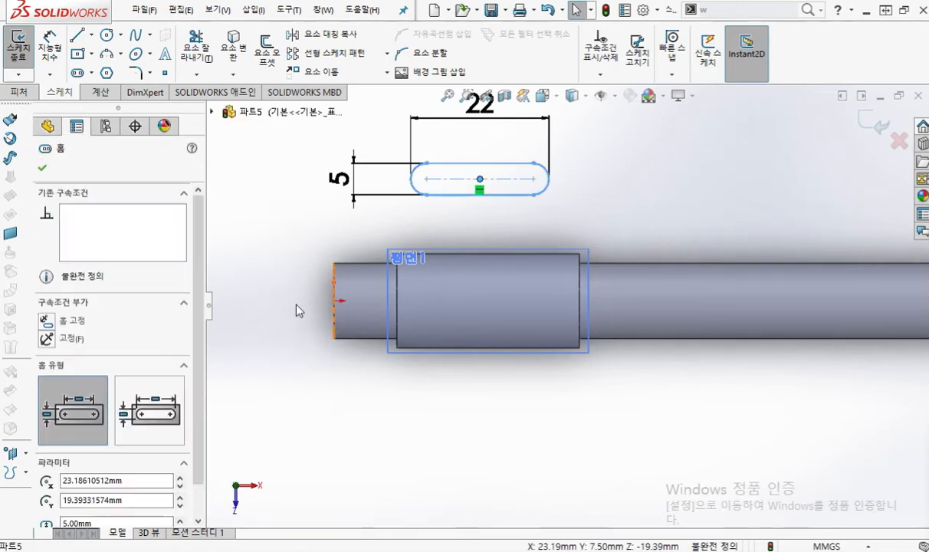
pyautogui.keyDown('ctrl'); pyautogui.click(335, 301); pyautogui.keyUp('ctrl')
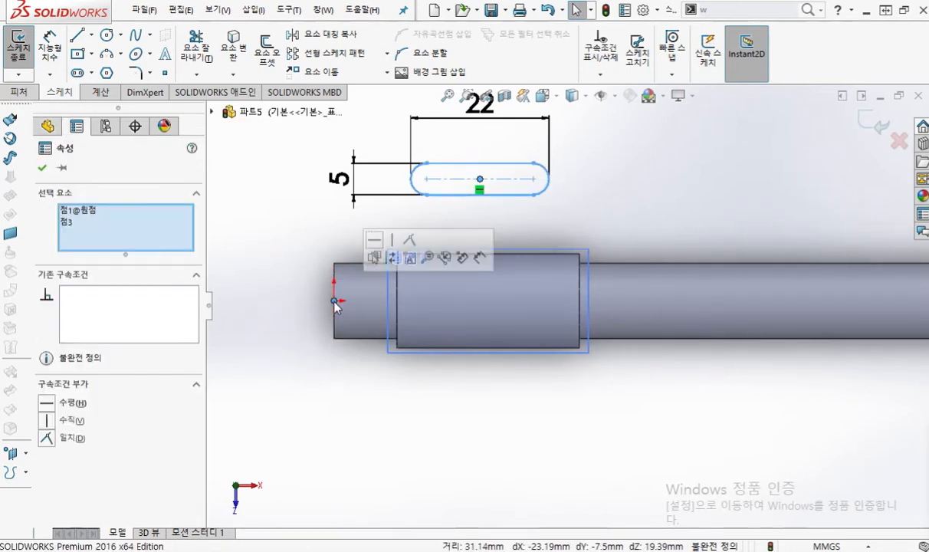
pyautogui.click(374, 246)
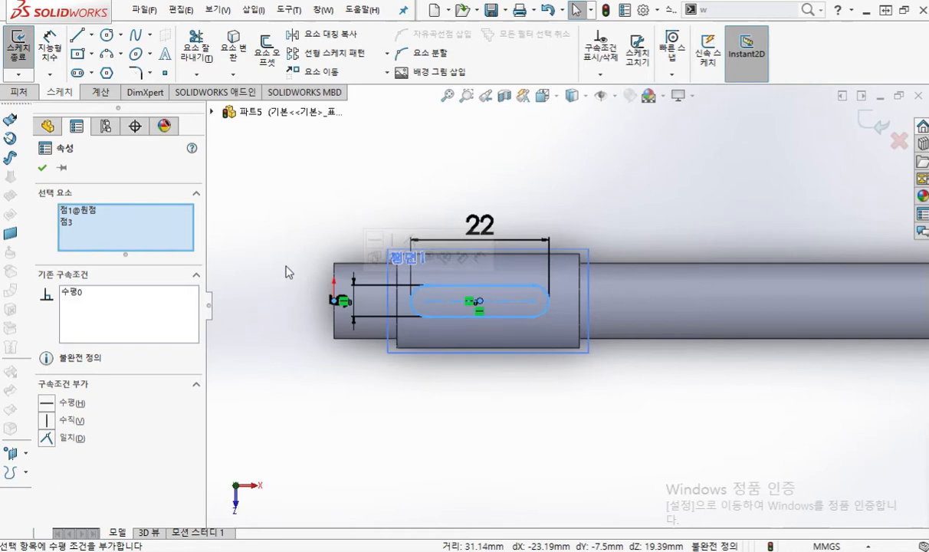
pyautogui.click(502, 393)
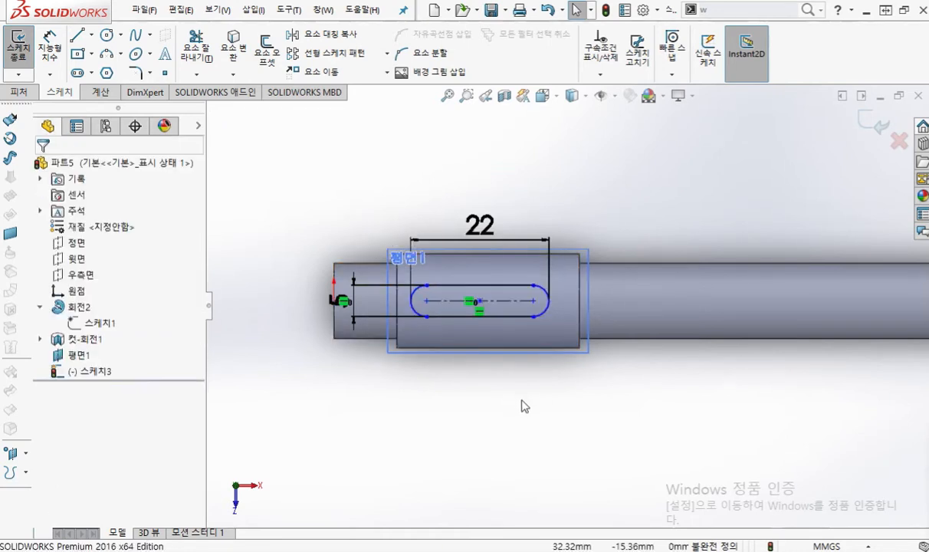
# Move the slot's width dimension away from the origin, closer to the slot
pyautogui.keyDown('ctrl'); pyautogui.moveTo(519, 396); pyautogui.dragTo(553, 349, button='middle'); pyautogui.keyUp('ctrl')
pyautogui.scroll(-2, 508, 328)
pyautogui.keyDown('ctrl'); pyautogui.moveTo(498, 339); pyautogui.dragTo(506, 400, button='middle'); pyautogui.keyUp('ctrl')
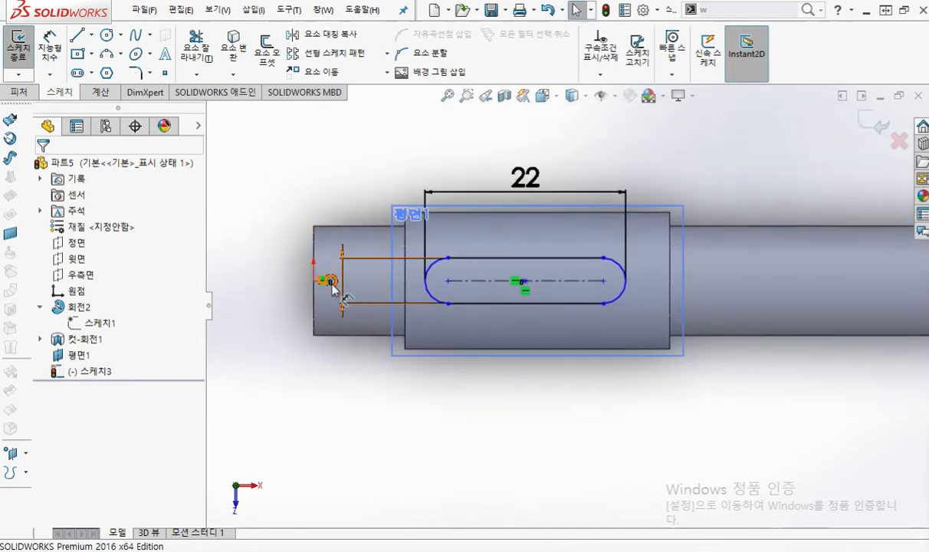
pyautogui.moveTo(335, 288); pyautogui.dragTo(361, 284)
pyautogui.click(499, 417)
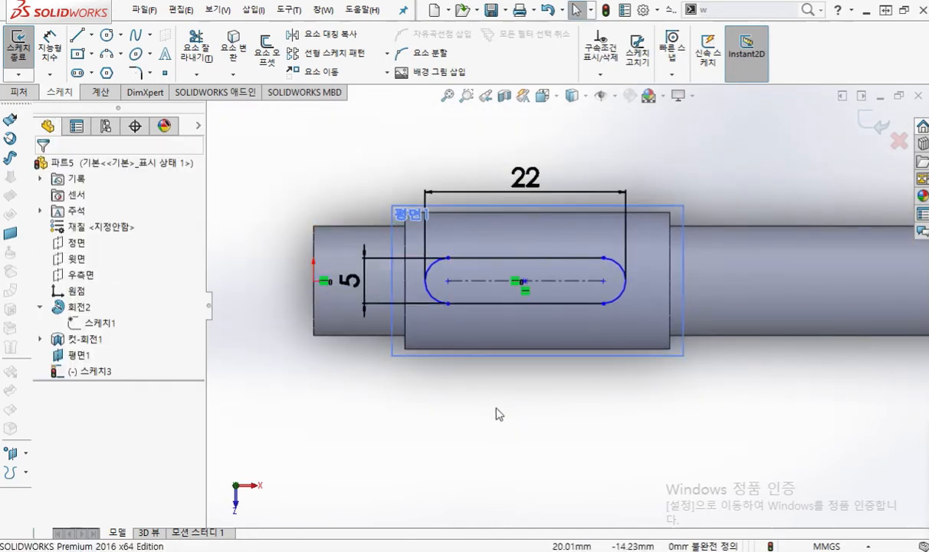
pyautogui.press('F9')
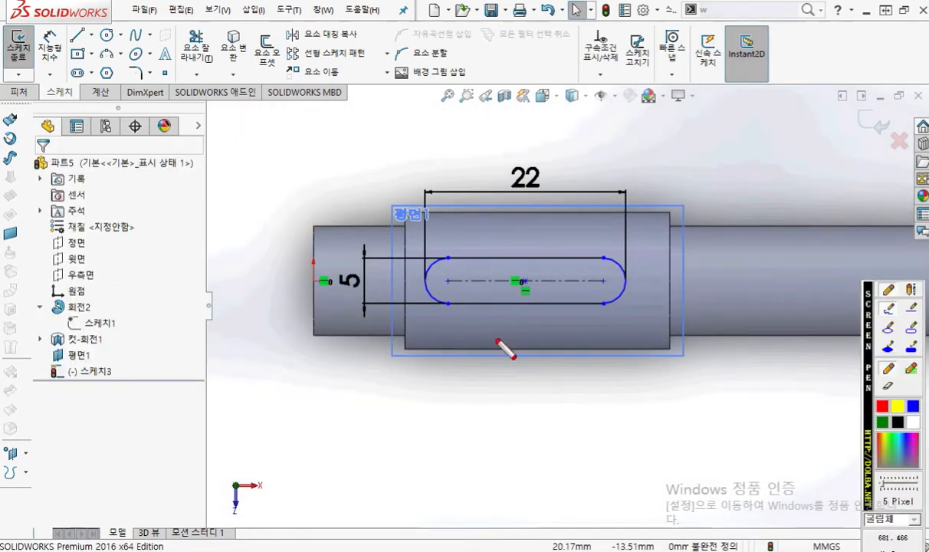
pyautogui.moveTo(408, 211); pyautogui.dragTo(400, 367)
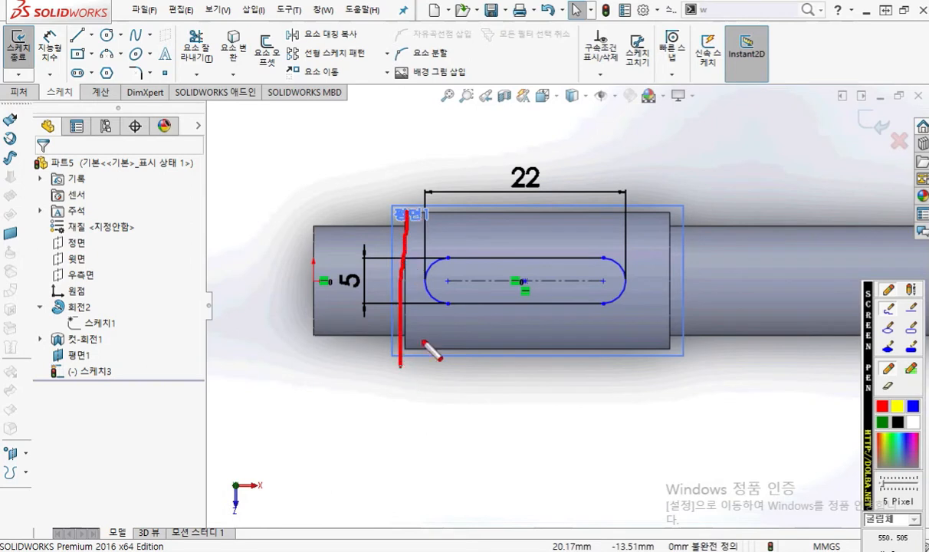
pyautogui.moveTo(454, 257)
pyautogui.mouseDown()
pyautogui.moveTo(433, 260)
pyautogui.moveTo(441, 299)
pyautogui.moveTo(455, 305)
pyautogui.mouseUp()
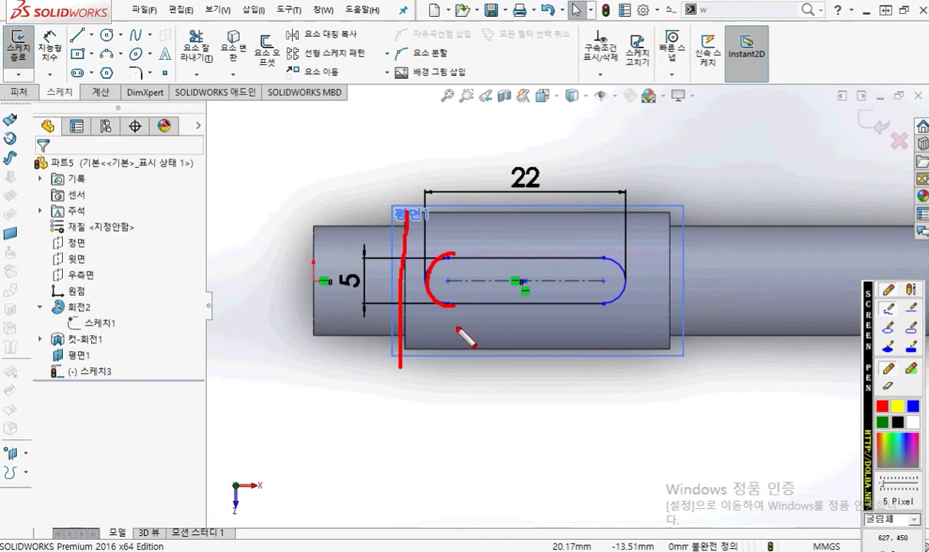
pyautogui.moveTo(423, 287)
pyautogui.mouseDown()
pyautogui.moveTo(415, 348)
pyautogui.moveTo(432, 336)
pyautogui.moveTo(443, 351)
pyautogui.mouseUp()
pyautogui.moveTo(364, 322)
pyautogui.mouseDown()
pyautogui.moveTo(390, 342)
pyautogui.moveTo(378, 355)
pyautogui.mouseUp()
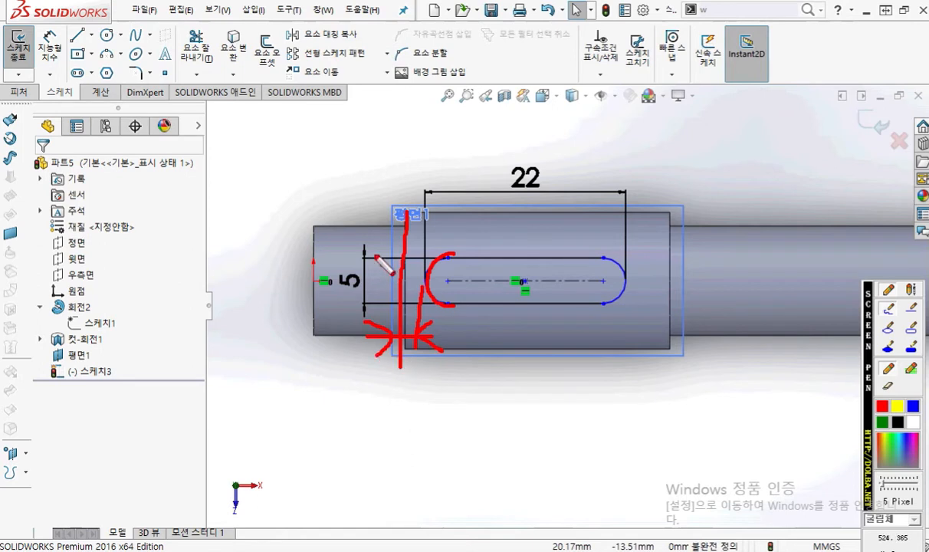
pyautogui.press('Escape')
# Dimension the horizontal distance between the larger section's shoulder edge nearest the origin and the slot's near end arc
pyautogui.rightClick(297, 156)
pyautogui.click(413, 137)
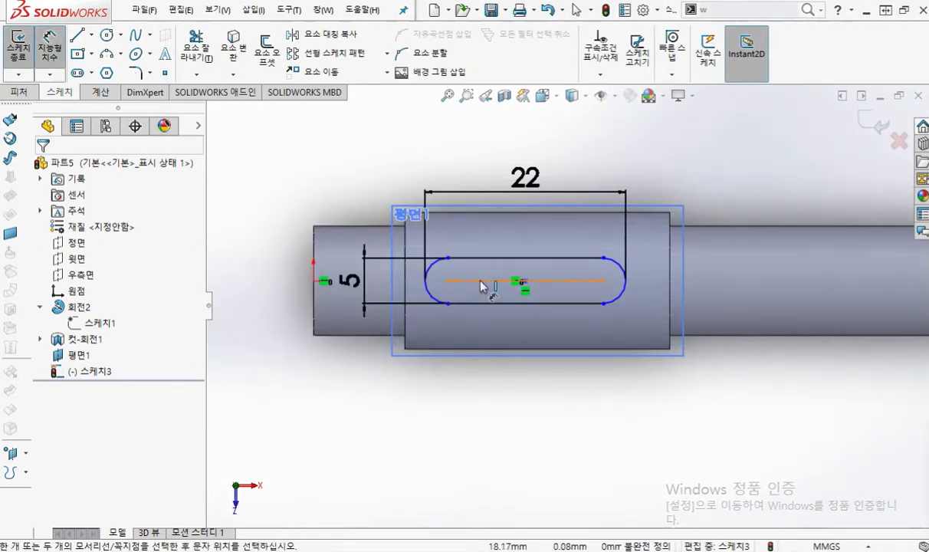
pyautogui.click(438, 300)
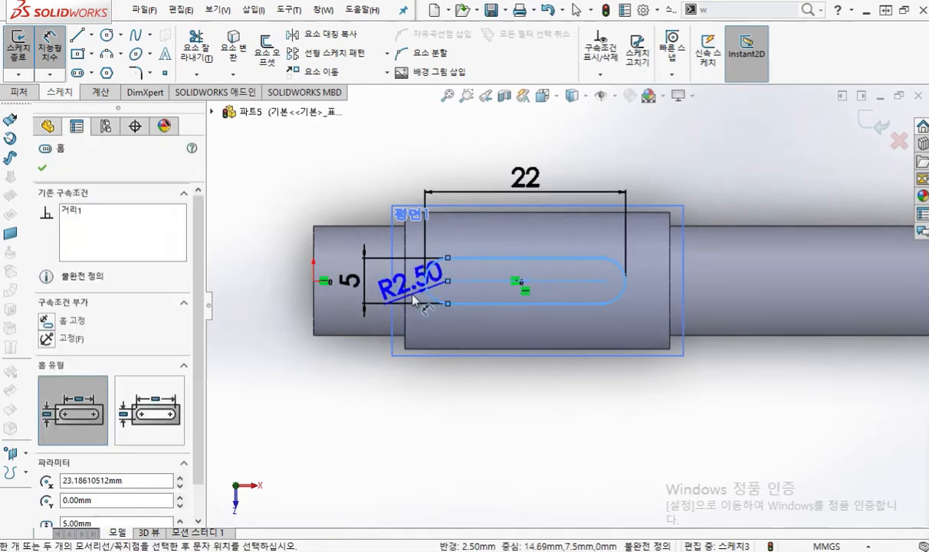
pyautogui.click(406, 299)
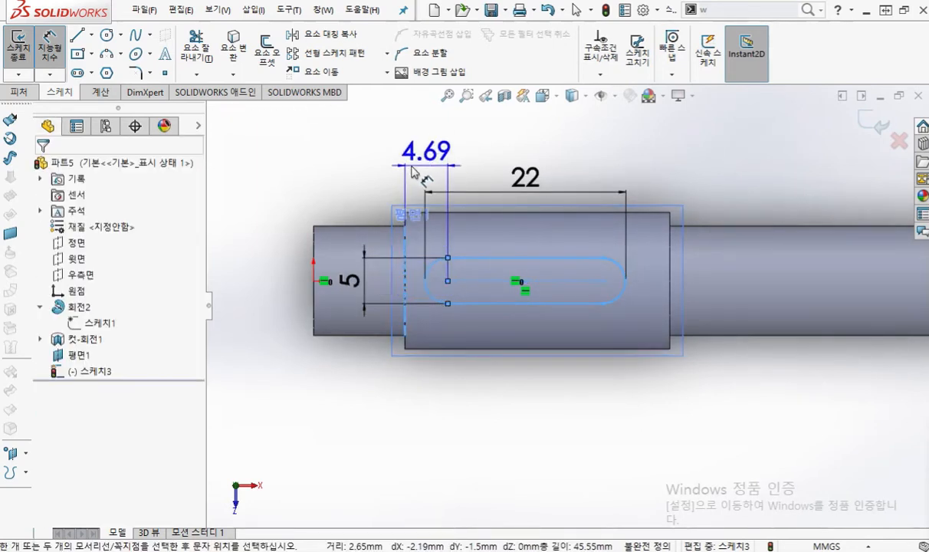
pyautogui.click(414, 167)
pyautogui.click(367, 165)
# Set the first arc condition (제1호 상태) of the shoulder-to-slot dimension to minimum (최소)
pyautogui.click(68, 194)
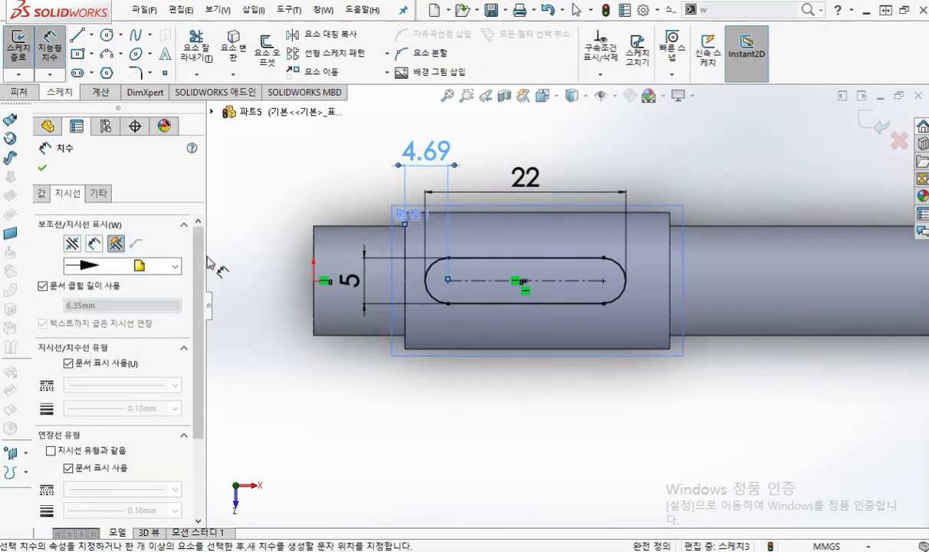
pyautogui.scroll(-3, 197, 394)
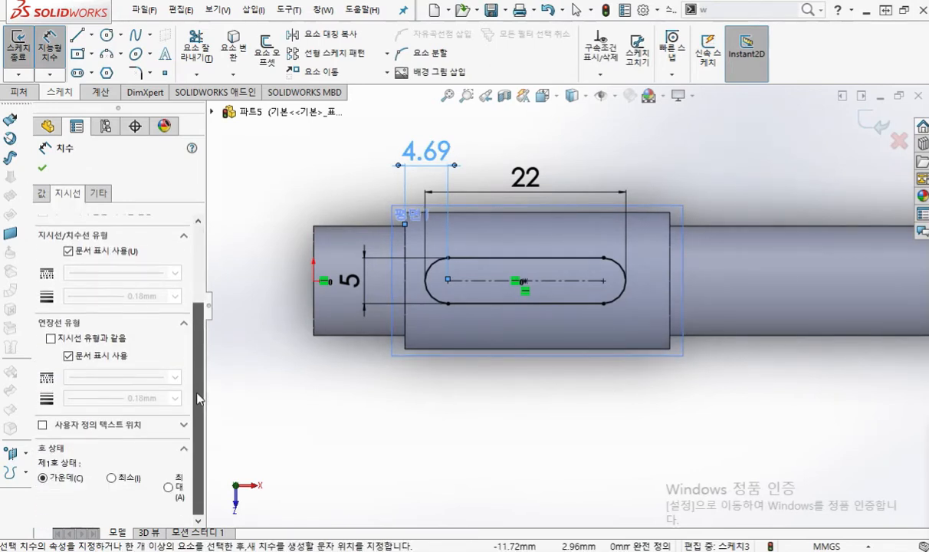
pyautogui.click(112, 478)
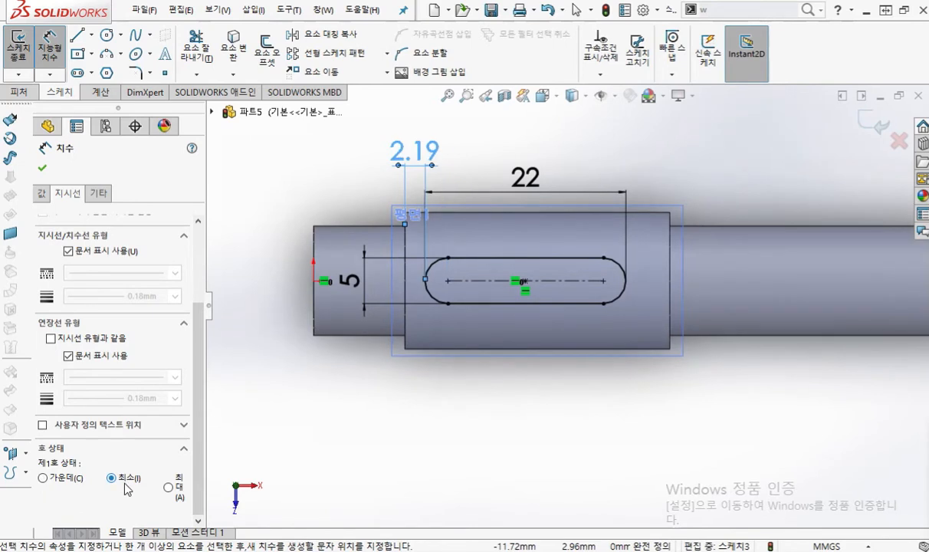
# Set the distance from the shoulder edge to the slot's near end to 3 mm
pyautogui.doubleClick(417, 151)
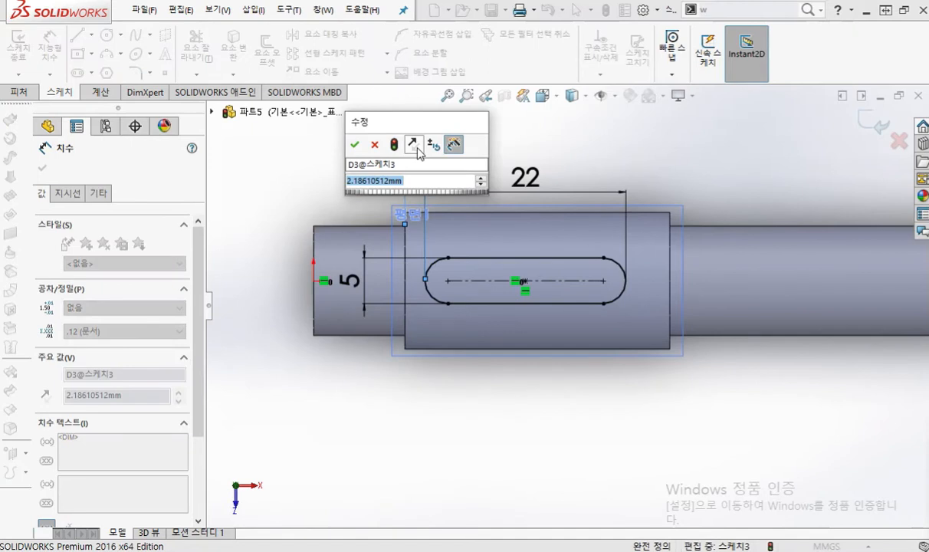
pyautogui.write('2')
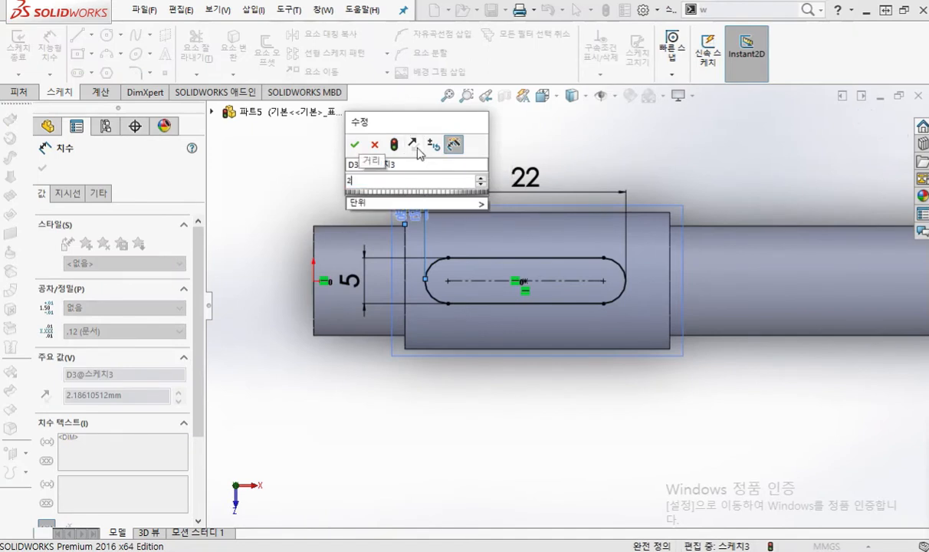
pyautogui.press('BackSpace')
pyautogui.write('3')
pyautogui.press('Return')
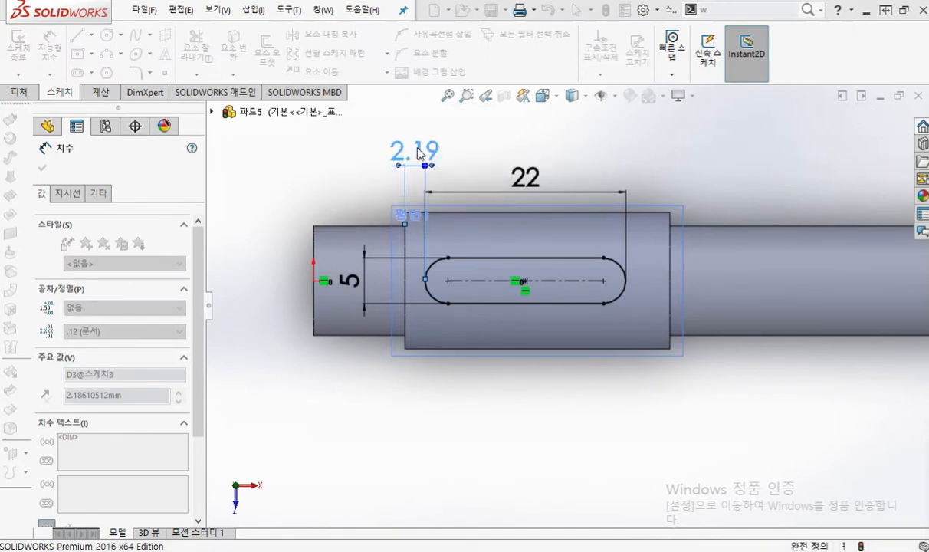
pyautogui.press('Escape')
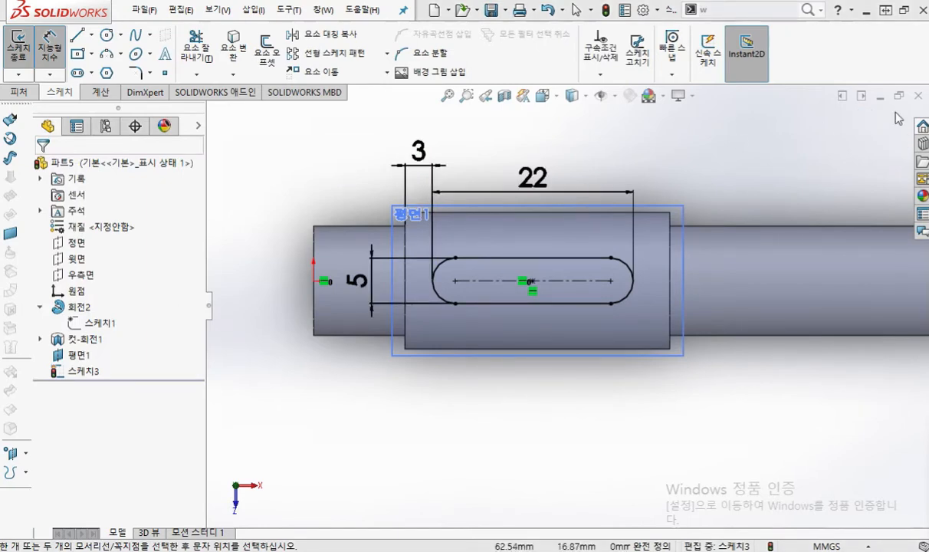
# Switch to the AutoCAD drawing 부분단면도 ex.dwg to view the shaft's keyway dimensions
pyautogui.moveTo(369, 109); pyautogui.dragTo(461, 55)
pyautogui.doubleClick(464, 55)
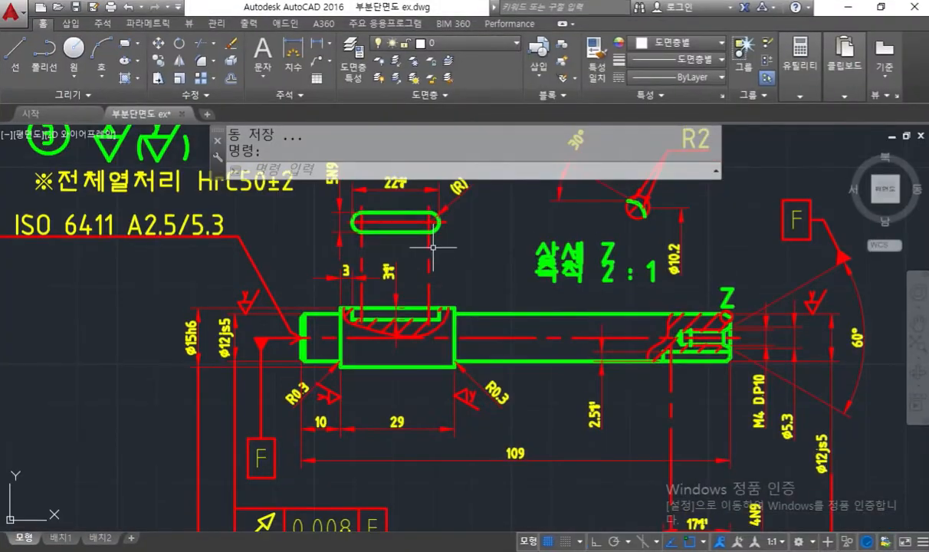
# Examine the keyway's width, length and shoulder offset dimensions in the drawing's partial top view
pyautogui.scroll(4, 320, 255)
pyautogui.moveTo(522, 285); pyautogui.dragTo(524, 363, button='middle')
pyautogui.press('F9')
pyautogui.moveTo(418, 377)
pyautogui.mouseDown()
pyautogui.moveTo(411, 315)
pyautogui.moveTo(401, 404)
pyautogui.mouseUp()
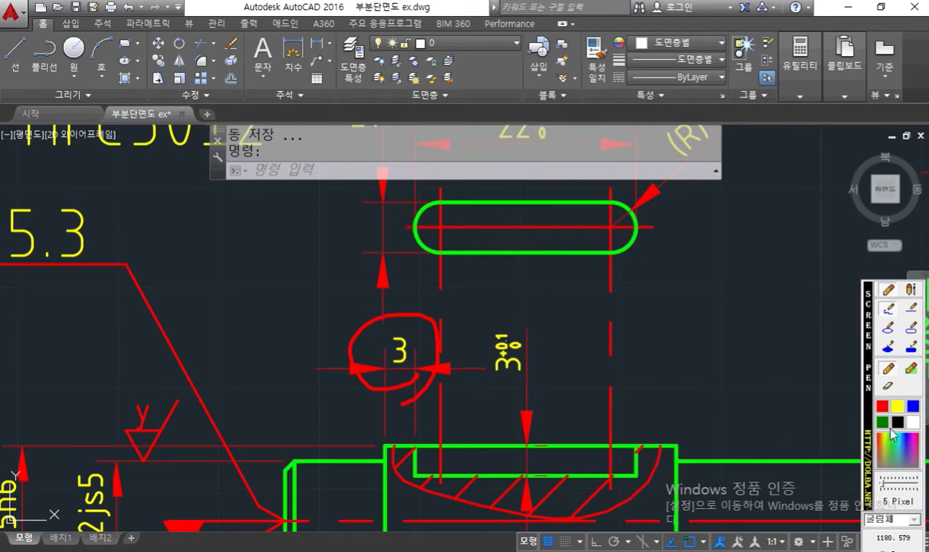
pyautogui.moveTo(473, 202); pyautogui.dragTo(372, 203)
pyautogui.moveTo(419, 253)
pyautogui.mouseDown()
pyautogui.moveTo(349, 257)
pyautogui.moveTo(333, 160)
pyautogui.moveTo(374, 184)
pyautogui.moveTo(347, 198)
pyautogui.mouseUp()
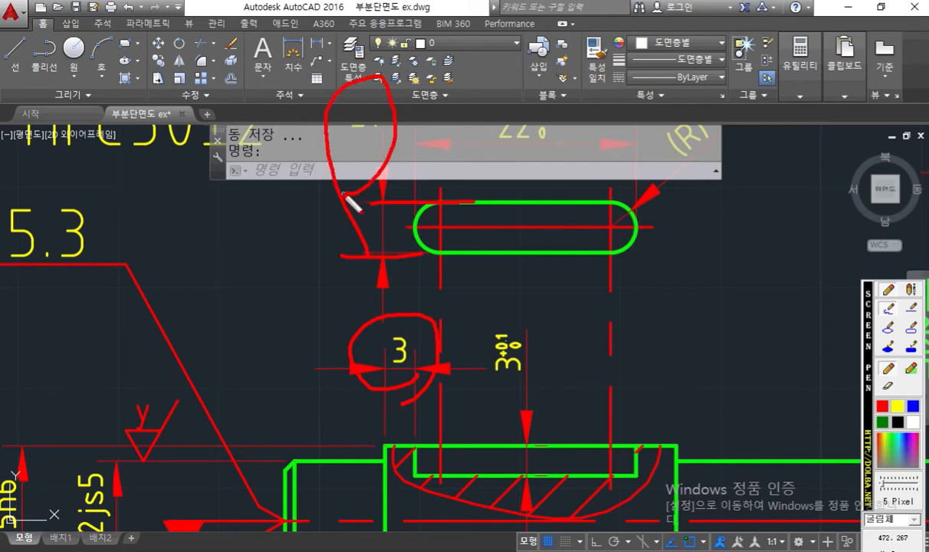
pyautogui.moveTo(496, 128); pyautogui.dragTo(542, 140)
pyautogui.moveTo(416, 115); pyautogui.dragTo(417, 219)
pyautogui.moveTo(640, 117); pyautogui.dragTo(640, 228)
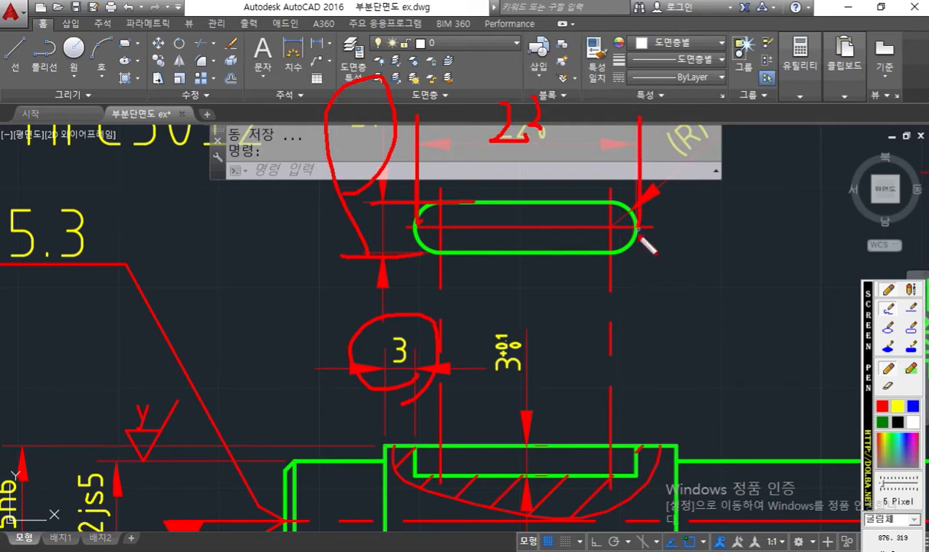
pyautogui.moveTo(424, 148); pyautogui.dragTo(637, 149)
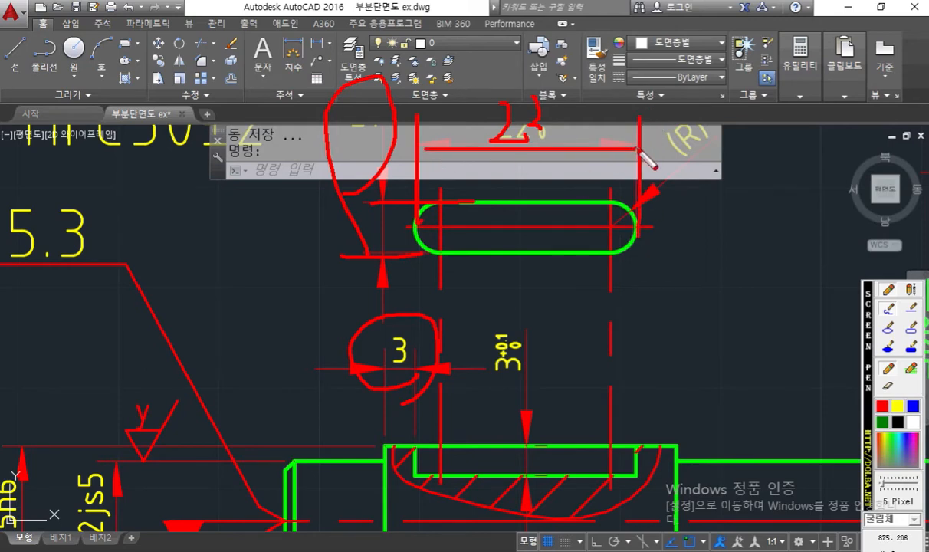
pyautogui.press('Escape')
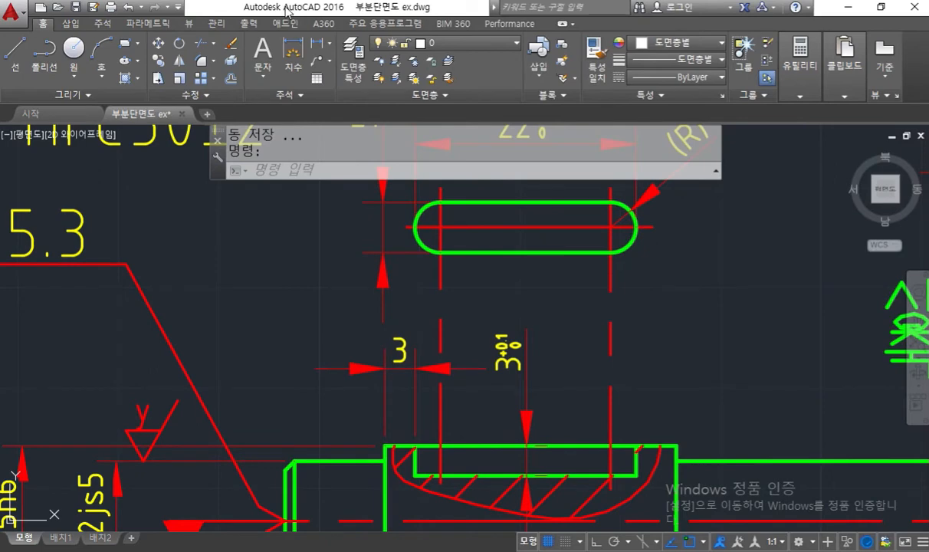
# Switch back to SolidWorks and line up the 3 mm offset dimension with the 22 mm slot length dimension
pyautogui.hotkey('alt', 'Tab')
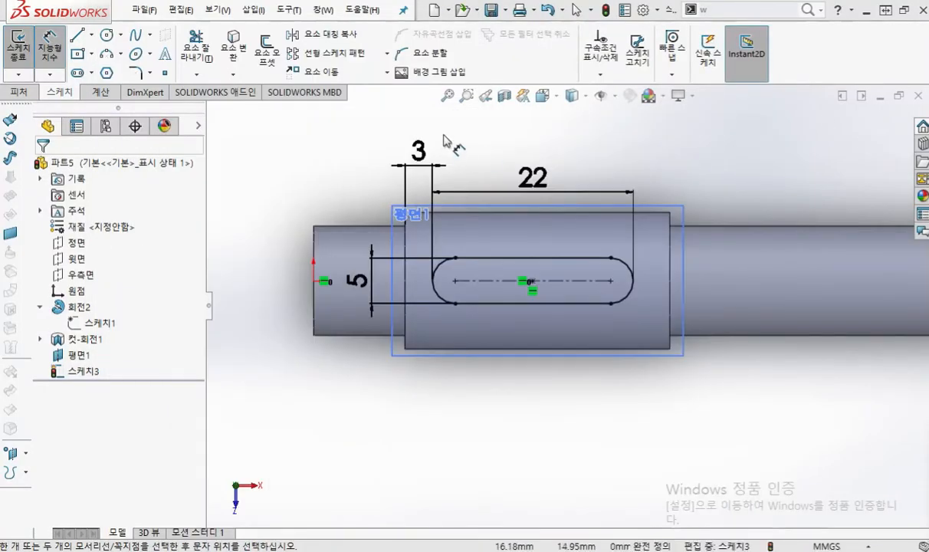
pyautogui.moveTo(418, 153); pyautogui.dragTo(421, 197)
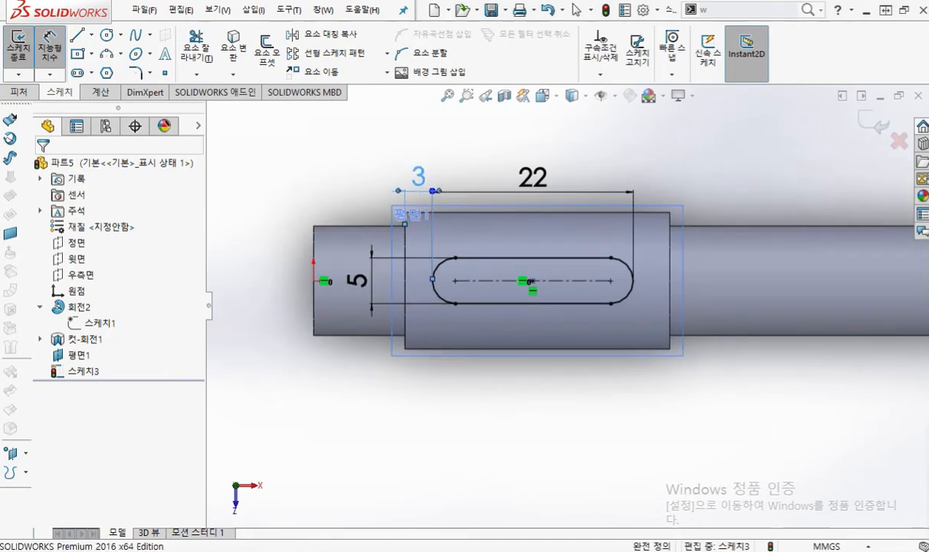
pyautogui.click(685, 386)
pyautogui.press('Escape')
# Extrude-cut the slot sketch into the larger shaft section with a blind (블라인드 형태) depth of 3 mm
pyautogui.moveTo(684, 385)
pyautogui.mouseDown(button='middle')
pyautogui.moveTo(647, 280)
pyautogui.moveTo(725, 264)
pyautogui.moveTo(684, 268)
pyautogui.moveTo(701, 247)
pyautogui.moveTo(674, 243)
pyautogui.mouseUp(button='middle')
pyautogui.scroll(-1, 609, 238)
pyautogui.scroll(-1, 611, 241)
pyautogui.keyDown('ctrl'); pyautogui.moveTo(617, 255); pyautogui.dragTo(661, 294, button='middle'); pyautogui.keyUp('ctrl')
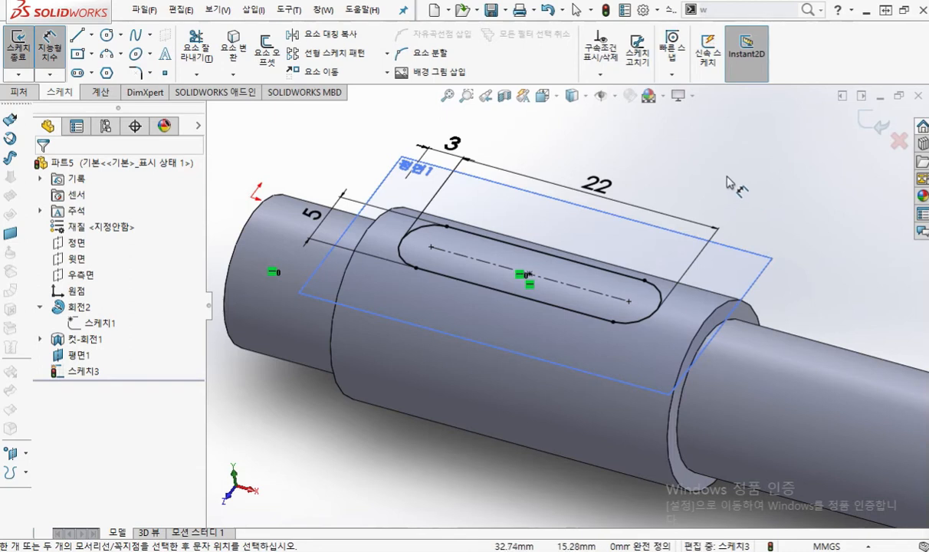
pyautogui.press('s')
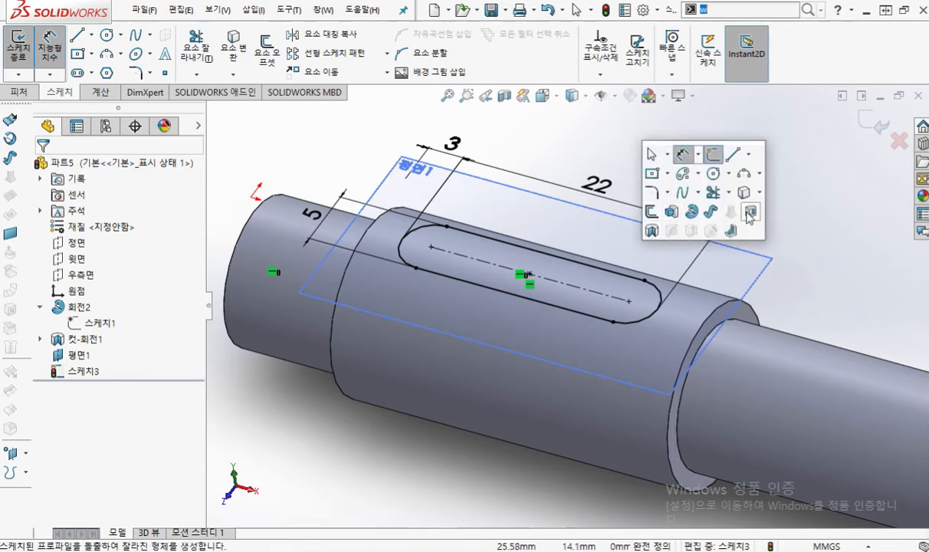
pyautogui.click(749, 217)
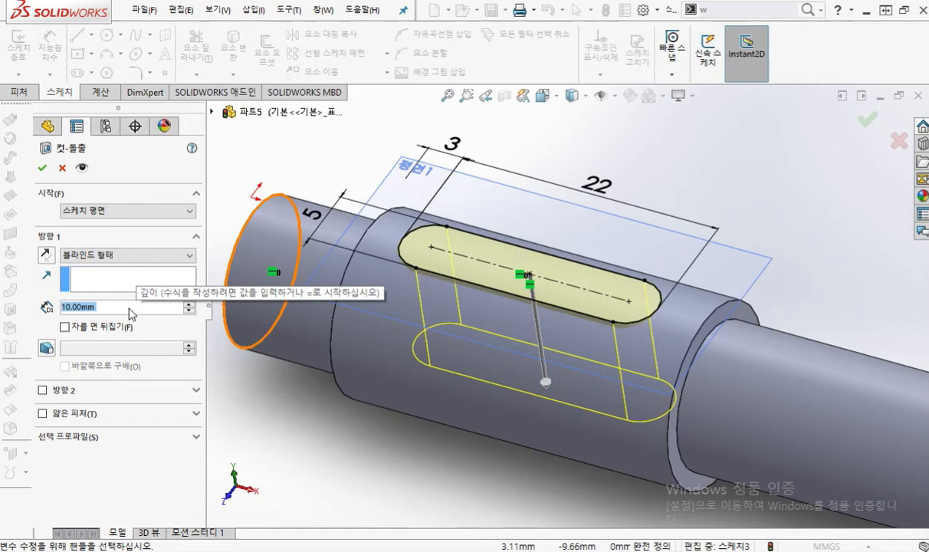
pyautogui.write('3')
pyautogui.press('Return')
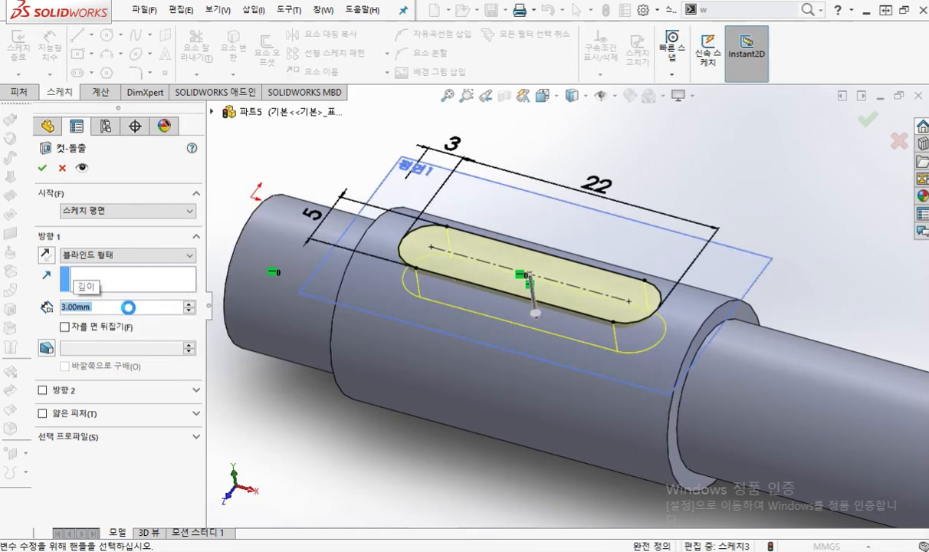
pyautogui.press('Return')
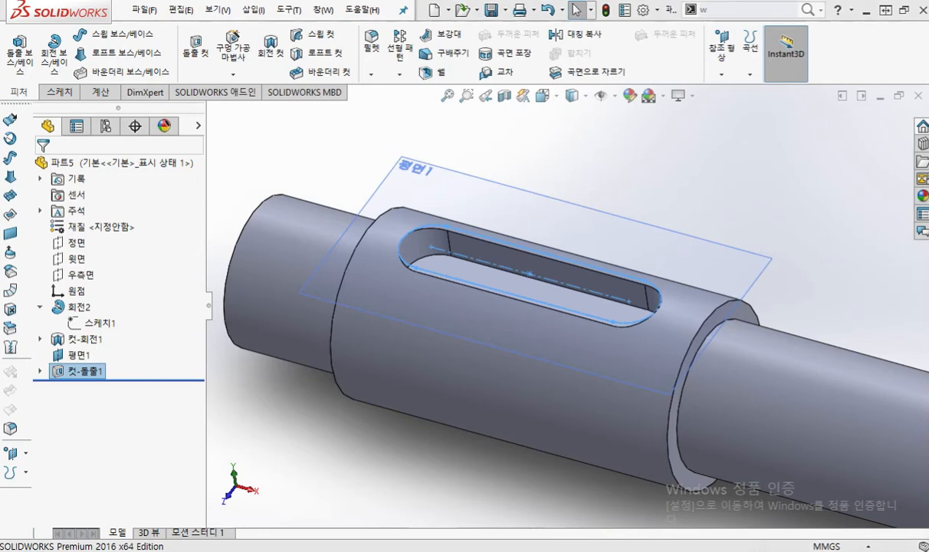
# Switch to the AutoCAD drawing 부분단면도 ex.dwg and examine the keyway's depth dimension in the section view
pyautogui.hotkey('alt', 'Tab')
pyautogui.moveTo(571, 175); pyautogui.dragTo(563, 63)
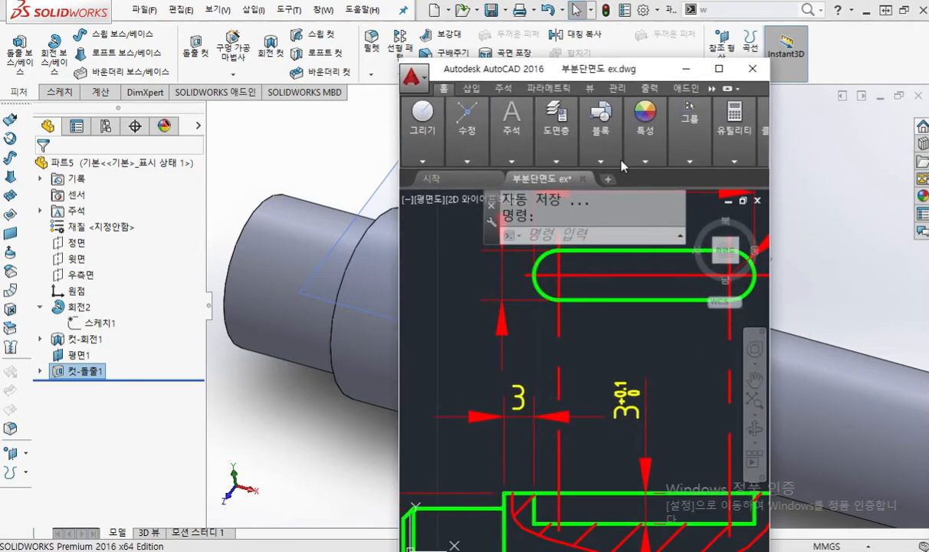
pyautogui.scroll(-5, 699, 363)
pyautogui.scroll(3, 684, 420)
pyautogui.moveTo(668, 422); pyautogui.dragTo(614, 351, button='middle')
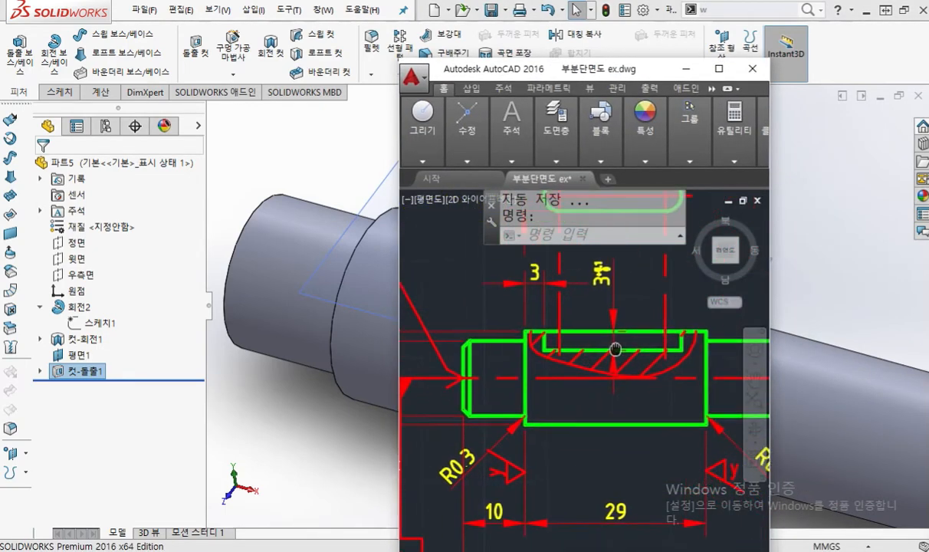
pyautogui.press('F9')
pyautogui.moveTo(634, 289)
pyautogui.mouseDown()
pyautogui.moveTo(643, 329)
pyautogui.moveTo(563, 253)
pyautogui.moveTo(638, 299)
pyautogui.moveTo(630, 285)
pyautogui.mouseUp()
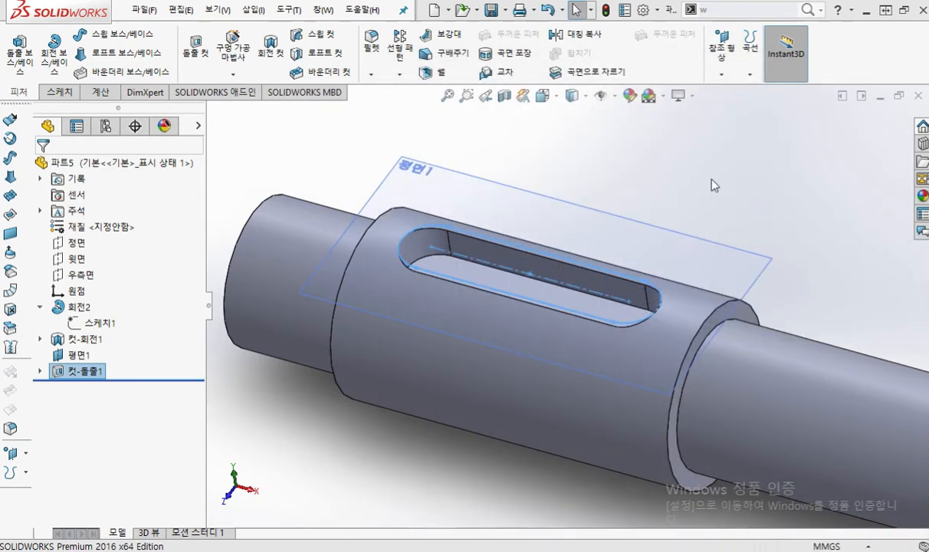
# Compare the shaft model with the AutoCAD drawing to locate the second keyway on the underside of the long section's far end
pyautogui.click(703, 205)
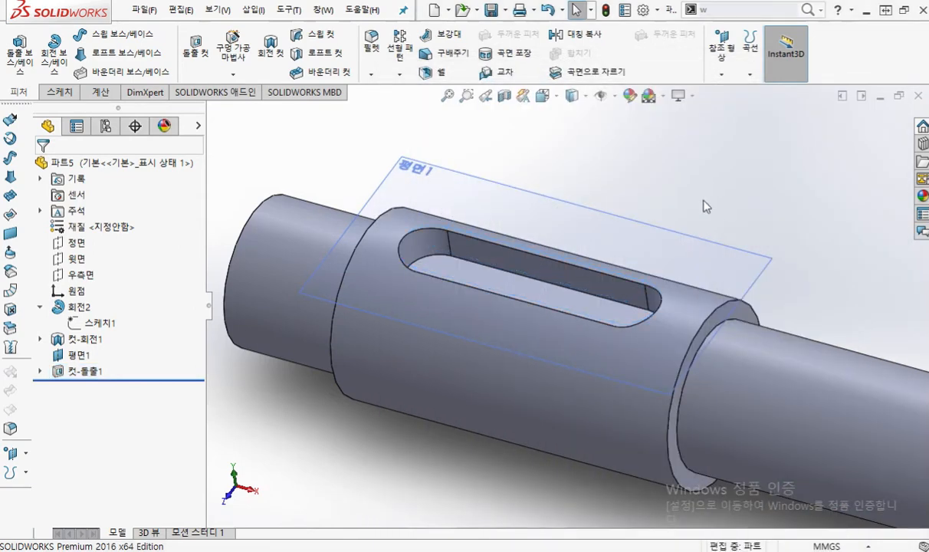
pyautogui.scroll(4, 703, 206)
pyautogui.keyDown('ctrl'); pyautogui.moveTo(763, 282); pyautogui.dragTo(603, 194, button='middle'); pyautogui.keyUp('ctrl')
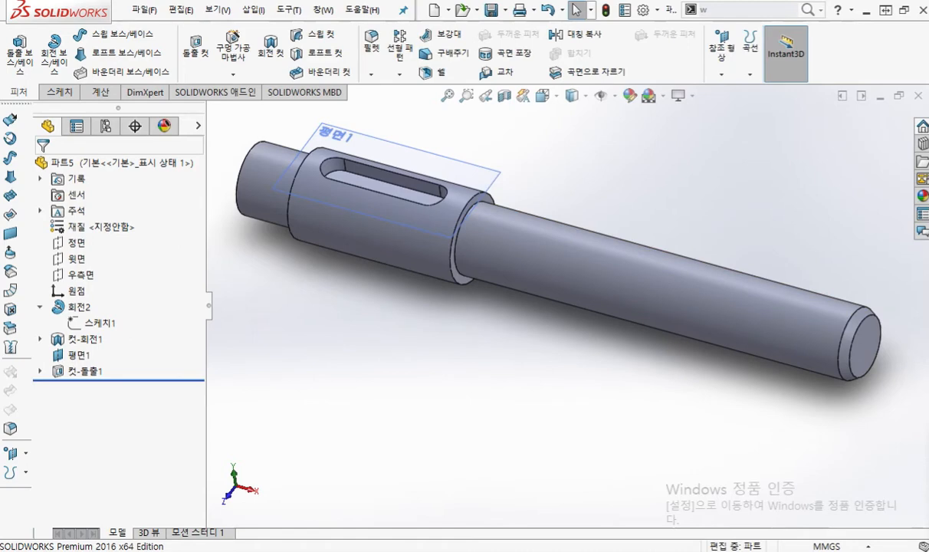
pyautogui.hotkey('alt', 'Tab')
pyautogui.moveTo(510, 104); pyautogui.dragTo(200, 29)
pyautogui.scroll(-5, 290, 350)
pyautogui.scroll(-5, 292, 369)
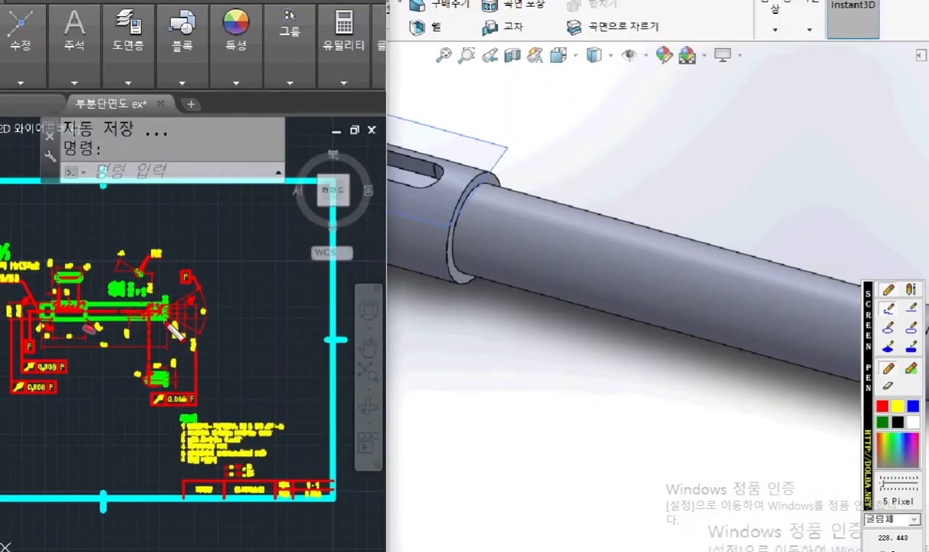
pyautogui.moveTo(73, 249)
pyautogui.mouseDown()
pyautogui.moveTo(69, 308)
pyautogui.moveTo(91, 281)
pyautogui.mouseUp()
pyautogui.moveTo(165, 374)
pyautogui.mouseDown()
pyautogui.moveTo(156, 302)
pyautogui.moveTo(135, 355)
pyautogui.mouseUp()
pyautogui.moveTo(158, 305); pyautogui.dragTo(205, 382)
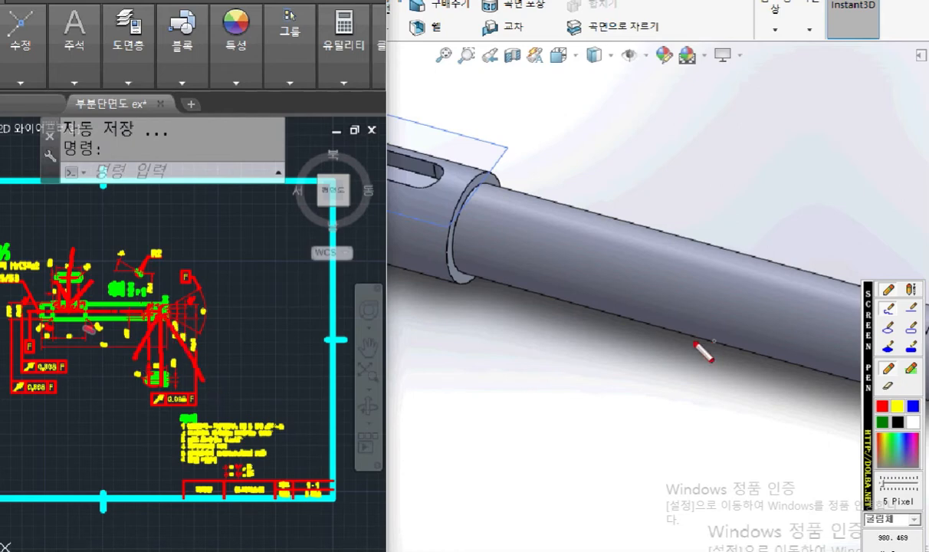
pyautogui.moveTo(770, 322)
pyautogui.mouseDown()
pyautogui.moveTo(702, 399)
pyautogui.moveTo(853, 417)
pyautogui.moveTo(809, 349)
pyautogui.moveTo(761, 340)
pyautogui.mouseUp()
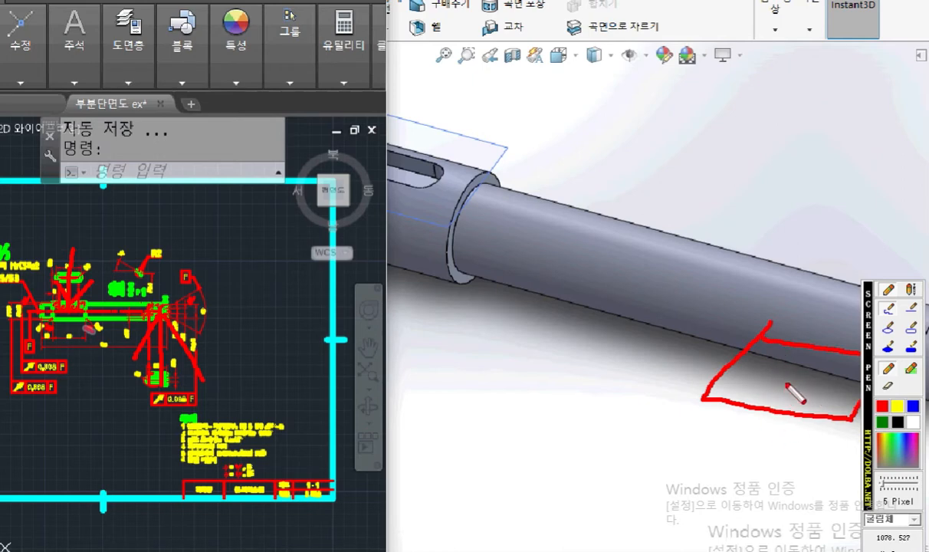
pyautogui.press('Escape')
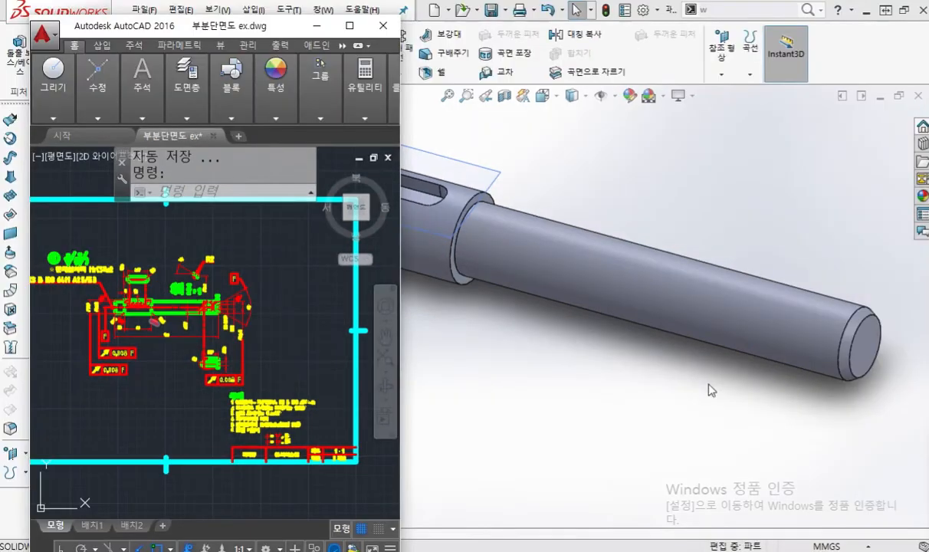
# Start a reference plane (기준면) in SolidWorks tangent to the long 12 mm shaft section's underside
pyautogui.click(673, 392)
pyautogui.moveTo(779, 398); pyautogui.dragTo(720, 223, button='middle')
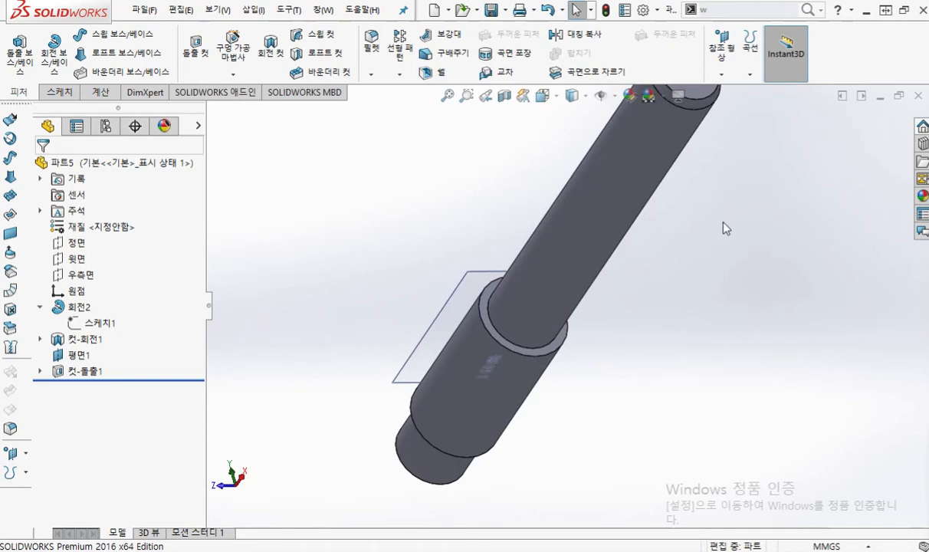
pyautogui.click(672, 153)
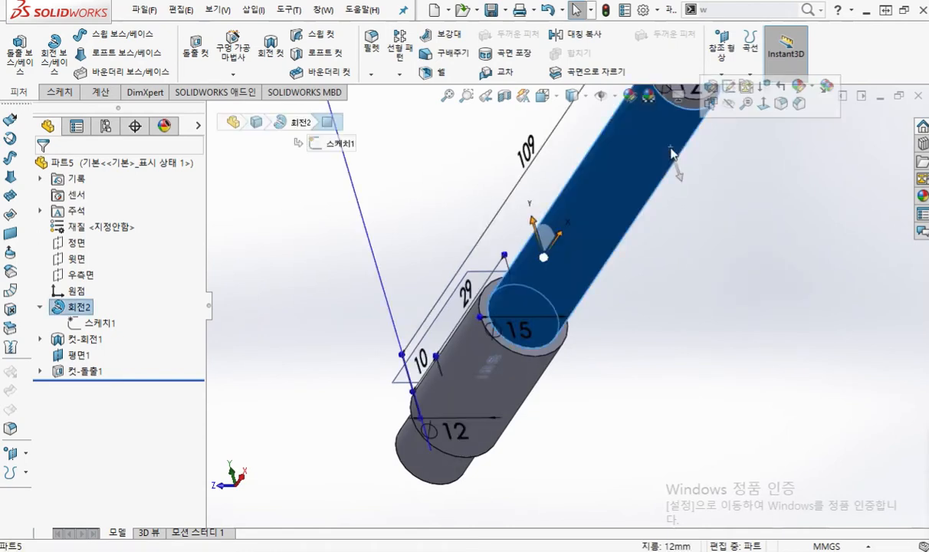
pyautogui.press('F12')
pyautogui.moveTo(668, 155); pyautogui.dragTo(673, 154)
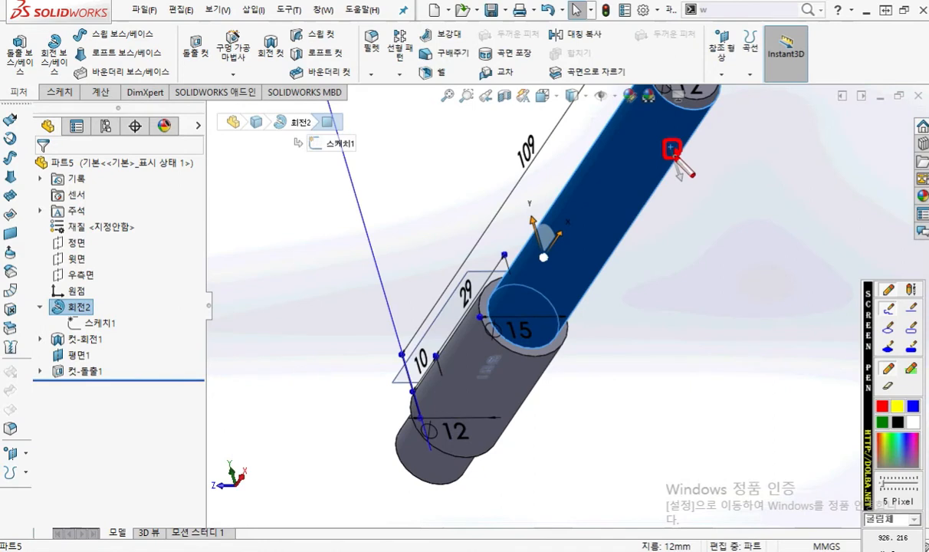
pyautogui.moveTo(735, 22)
pyautogui.mouseDown()
pyautogui.moveTo(708, 61)
pyautogui.moveTo(748, 74)
pyautogui.mouseUp()
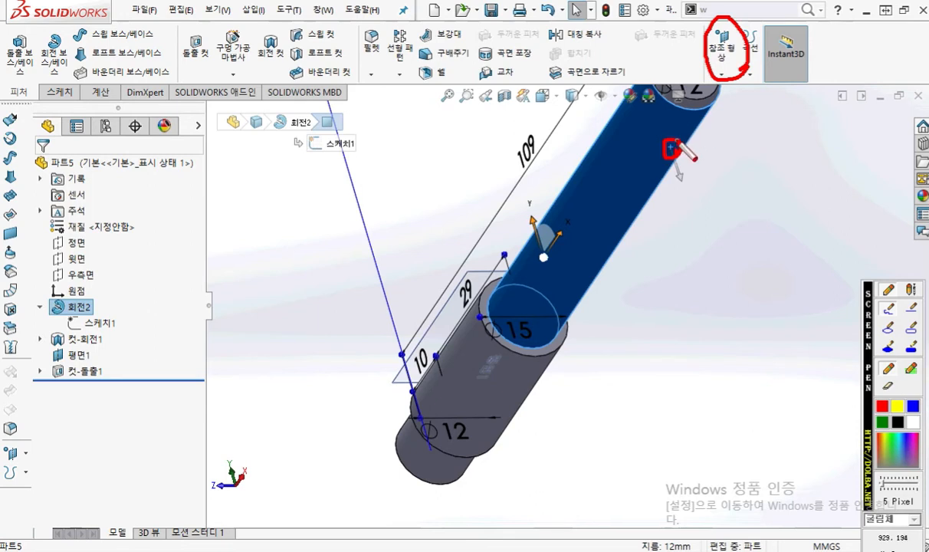
pyautogui.press('Escape')
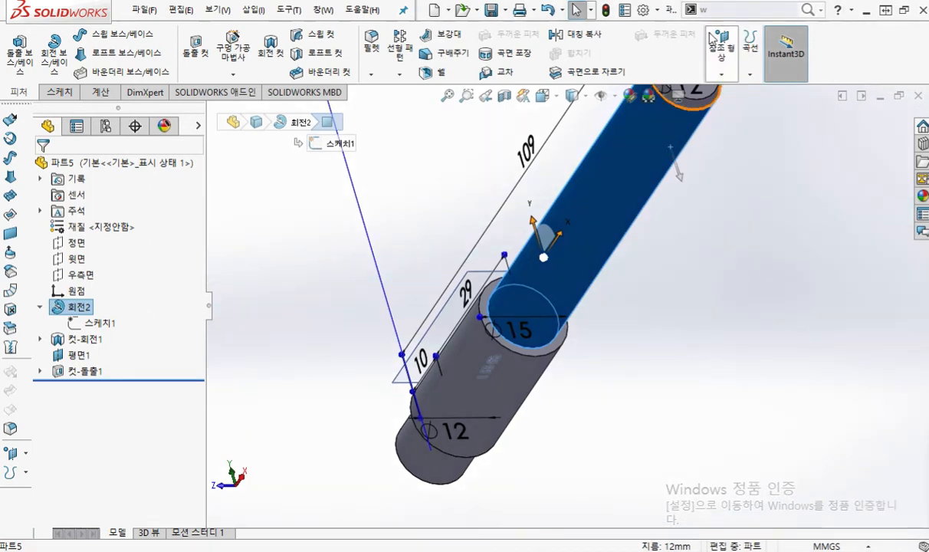
pyautogui.click(722, 60)
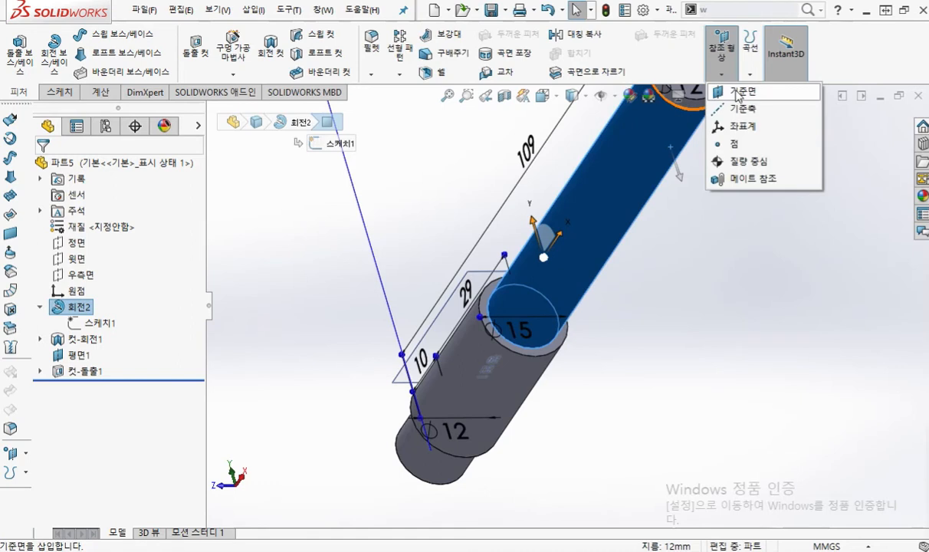
pyautogui.click(736, 93)
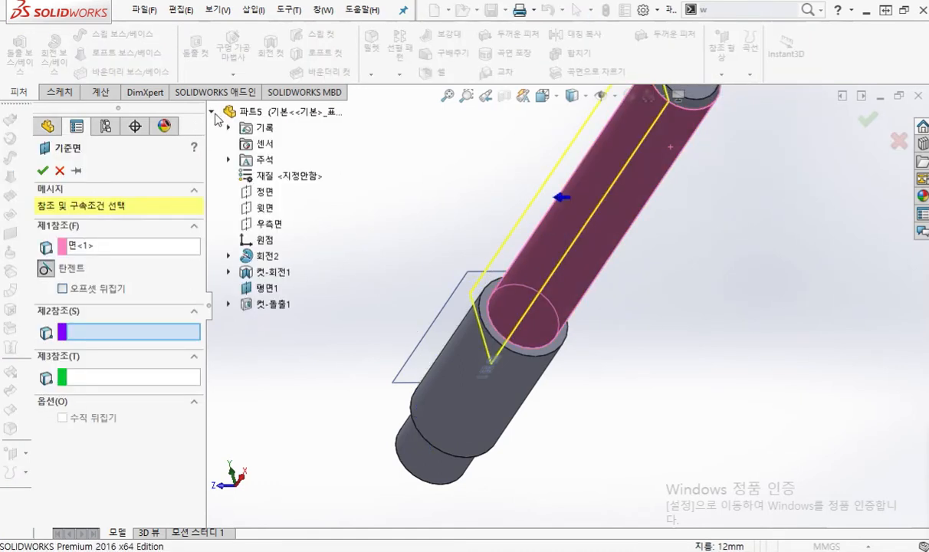
# Use the top plane (윗면) as second reference with a parallel (평행) constraint and create the tangent plane
pyautogui.click(266, 209)
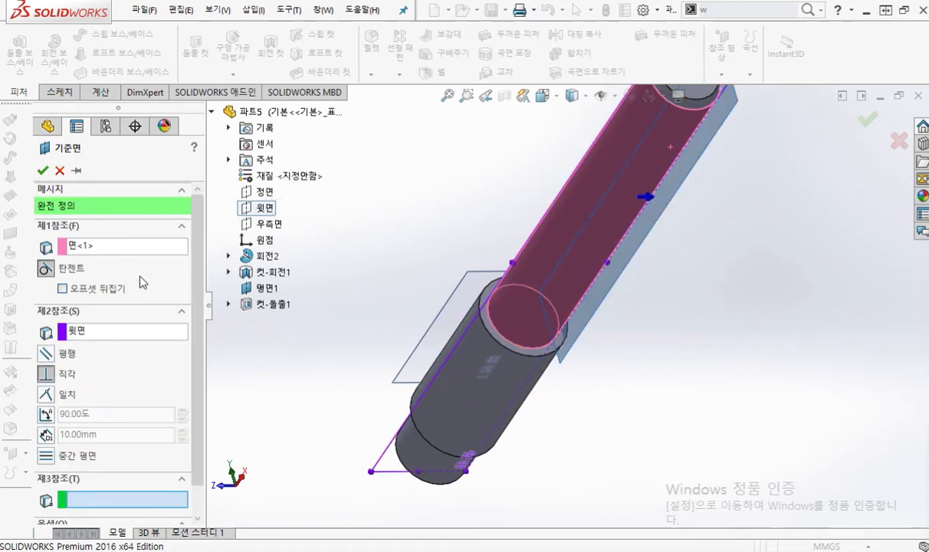
pyautogui.click(48, 354)
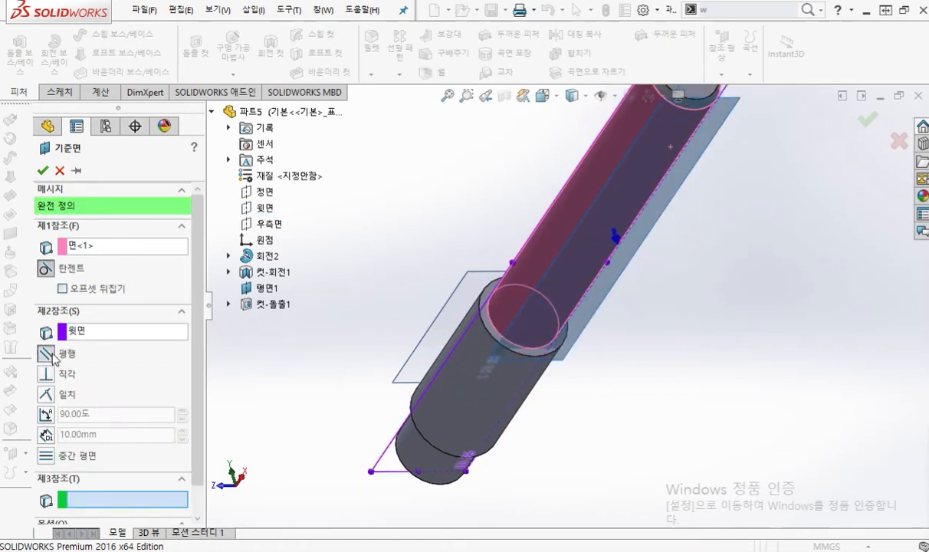
pyautogui.moveTo(680, 234); pyautogui.dragTo(678, 278, button='middle')
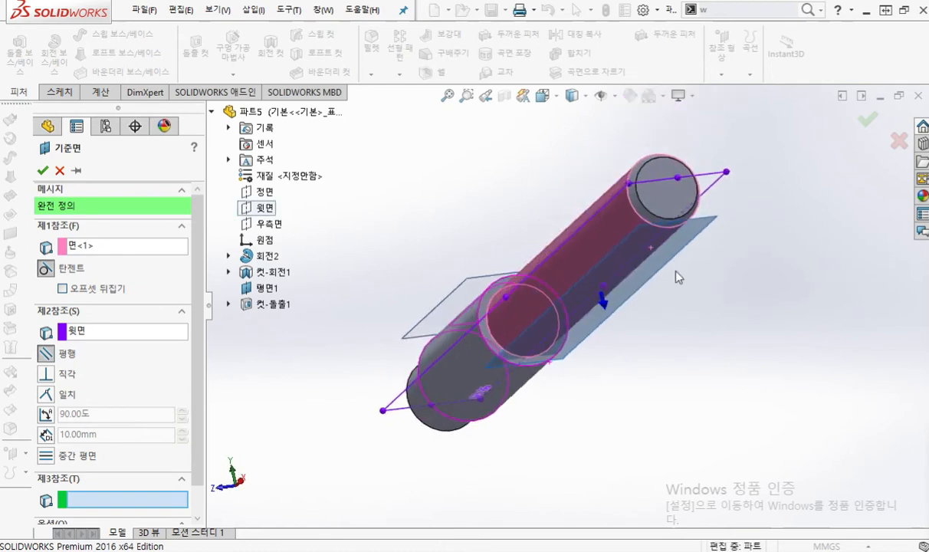
pyautogui.hotkey('ctrl', '2')
pyautogui.moveTo(716, 246)
pyautogui.mouseDown()
pyautogui.moveTo(645, 238)
pyautogui.moveTo(653, 273)
pyautogui.mouseUp()
pyautogui.moveTo(459, 285)
pyautogui.mouseDown()
pyautogui.moveTo(431, 276)
pyautogui.moveTo(494, 262)
pyautogui.moveTo(460, 287)
pyautogui.mouseUp()
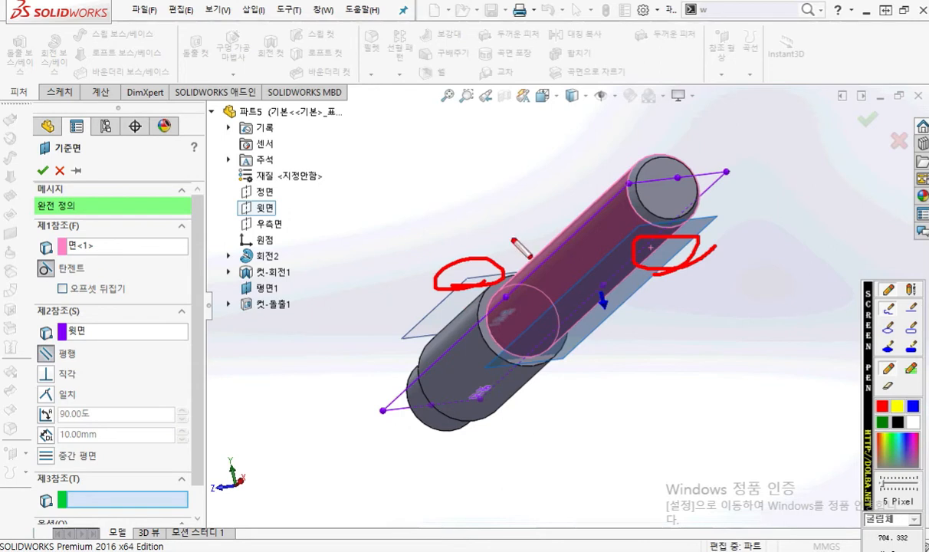
pyautogui.press('Escape')
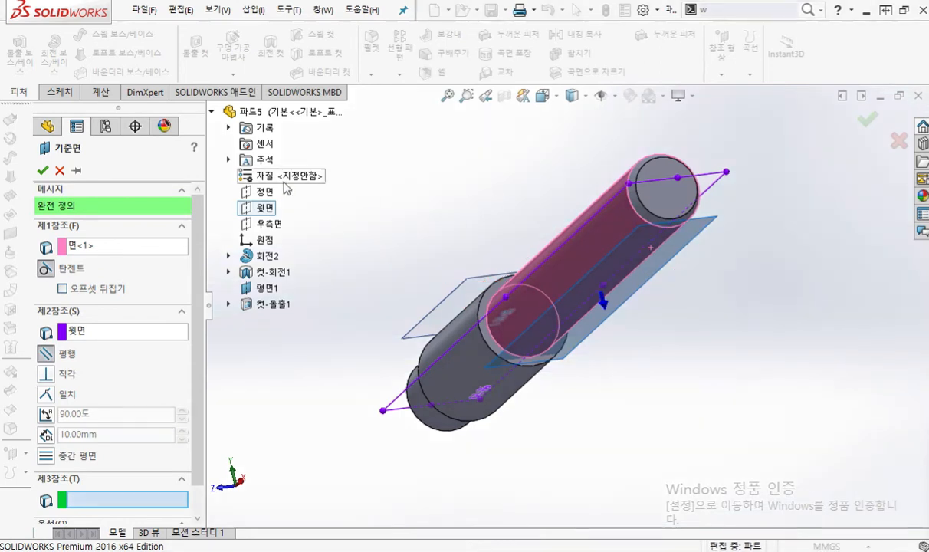
pyautogui.click(43, 170)
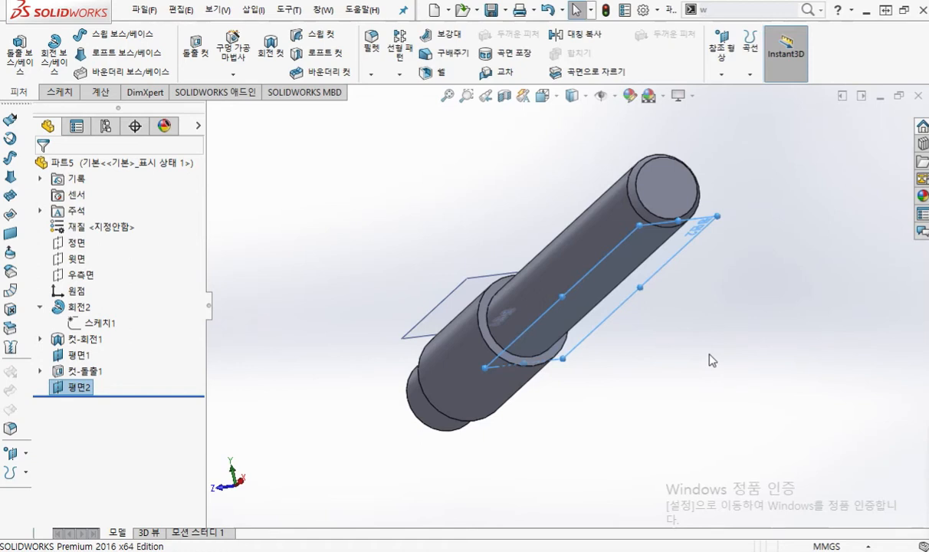
# Open a new sketch on the tangent plane 평면2 along the long shaft section's underside
pyautogui.rightClick(86, 389)
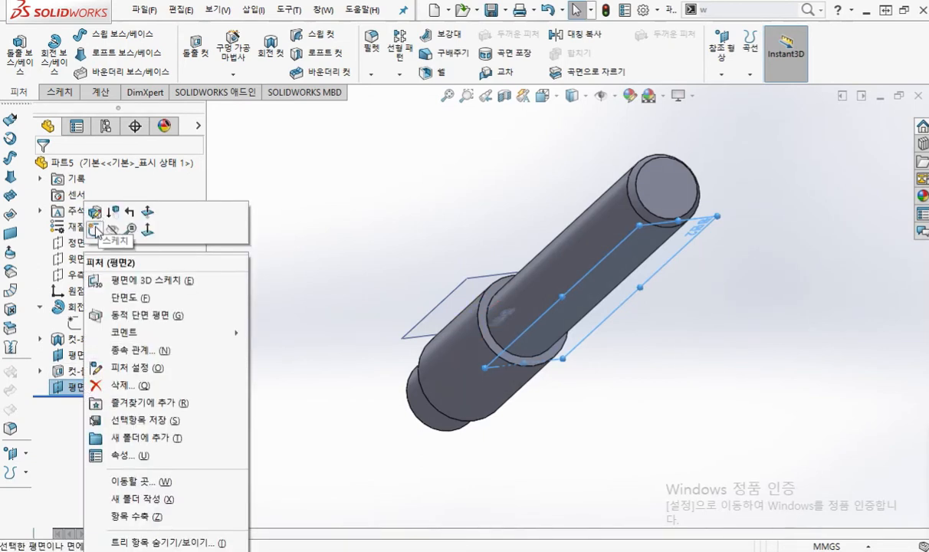
pyautogui.click(97, 228)
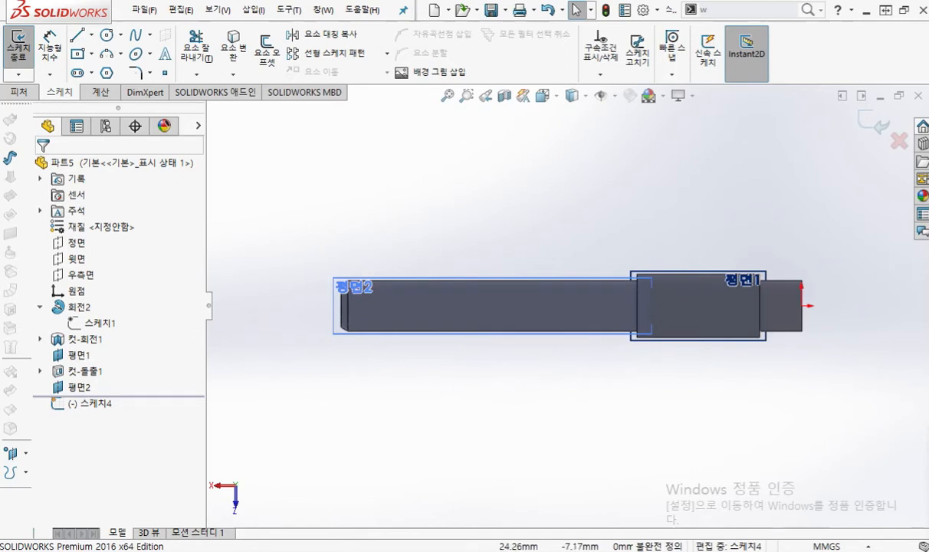
# Switch to the AutoCAD drawing and examine how the second keyway's section view projects onto its open-ended plan view
pyautogui.hotkey('alt', 'Tab')
pyautogui.scroll(5, 228, 364)
pyautogui.moveTo(308, 391)
pyautogui.mouseDown(button='middle')
pyautogui.moveTo(235, 356)
pyautogui.moveTo(226, 380)
pyautogui.moveTo(270, 395)
pyautogui.moveTo(248, 397)
pyautogui.mouseUp(button='middle')
pyautogui.press('F9')
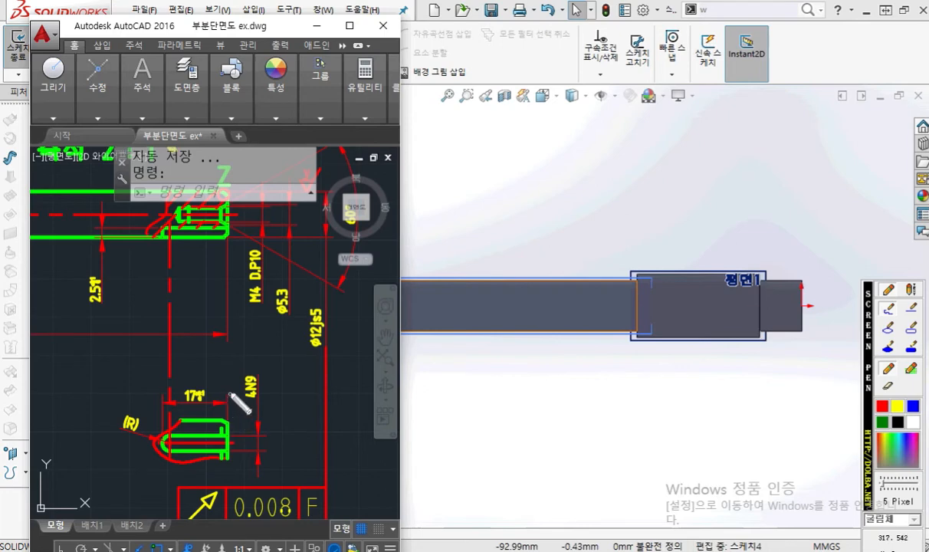
pyautogui.moveTo(187, 413)
pyautogui.mouseDown()
pyautogui.moveTo(157, 423)
pyautogui.moveTo(163, 455)
pyautogui.mouseUp()
pyautogui.moveTo(166, 229)
pyautogui.mouseDown()
pyautogui.moveTo(164, 395)
pyautogui.moveTo(184, 399)
pyautogui.mouseUp()
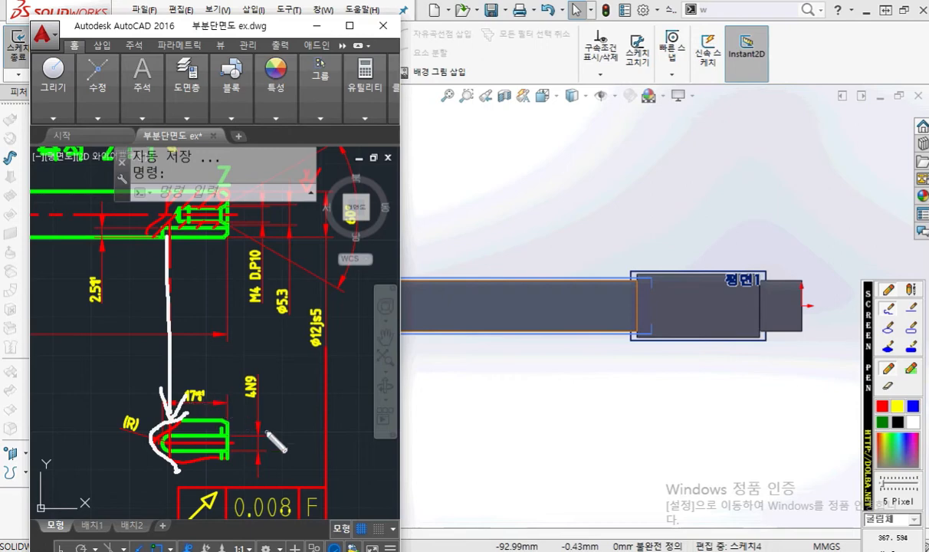
pyautogui.press('Escape')
pyautogui.press('F9')
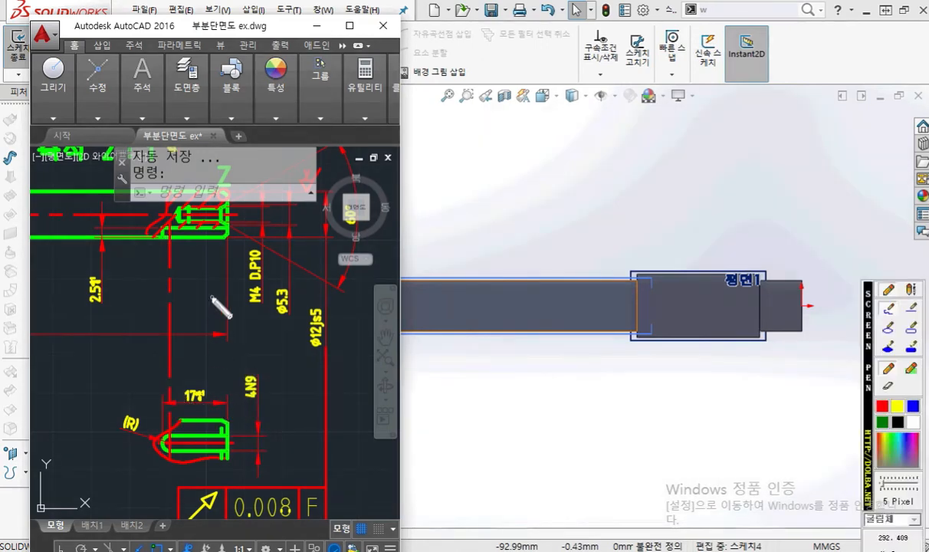
pyautogui.moveTo(223, 348)
pyautogui.mouseDown()
pyautogui.moveTo(195, 342)
pyautogui.moveTo(167, 362)
pyautogui.moveTo(204, 362)
pyautogui.moveTo(197, 341)
pyautogui.mouseUp()
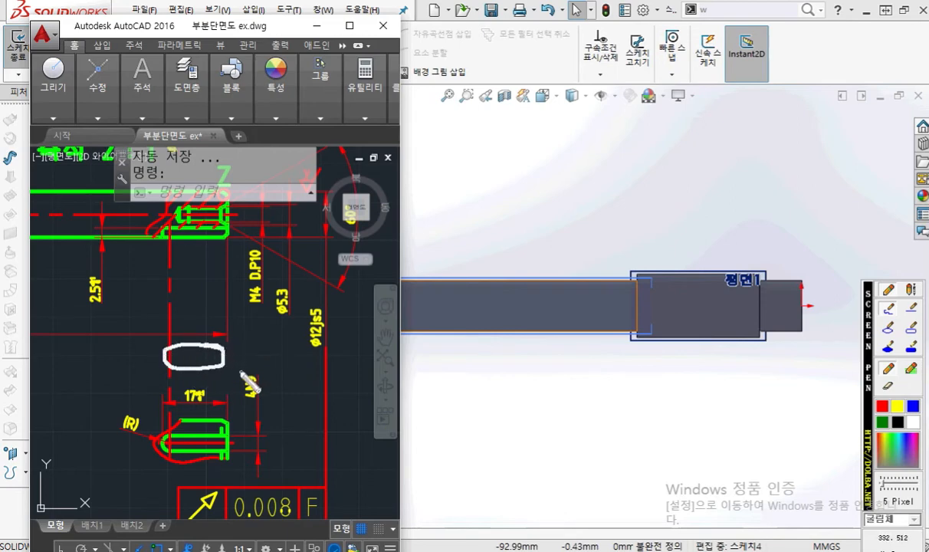
pyautogui.moveTo(225, 349)
pyautogui.mouseDown()
pyautogui.moveTo(233, 333)
pyautogui.moveTo(224, 348)
pyautogui.mouseUp()
pyautogui.moveTo(224, 350); pyautogui.dragTo(243, 347)
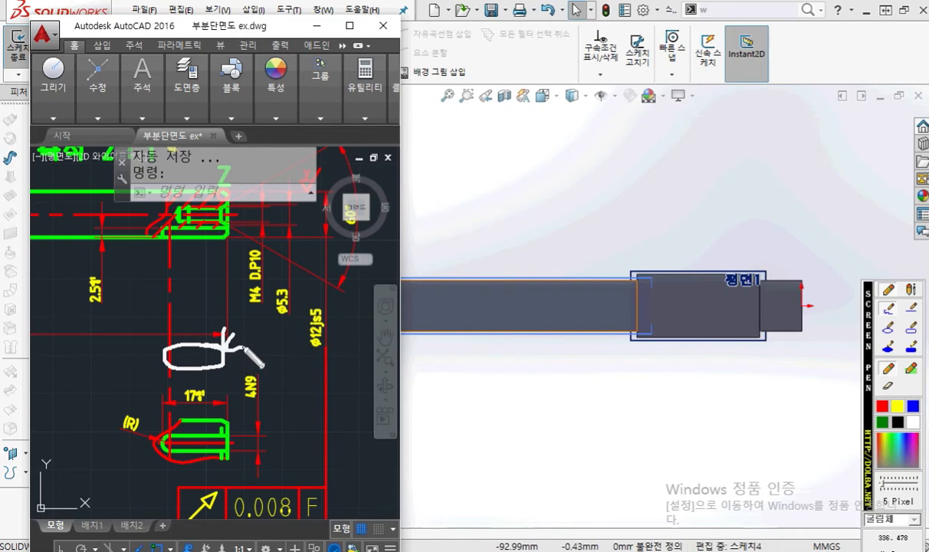
# Mark up a full slot over the keyway's plan view, relating its midpoint to the shaft's end face
pyautogui.press('Escape')
pyautogui.press('F12')
pyautogui.moveTo(142, 351)
pyautogui.mouseDown()
pyautogui.moveTo(326, 353)
pyautogui.moveTo(297, 391)
pyautogui.mouseUp()
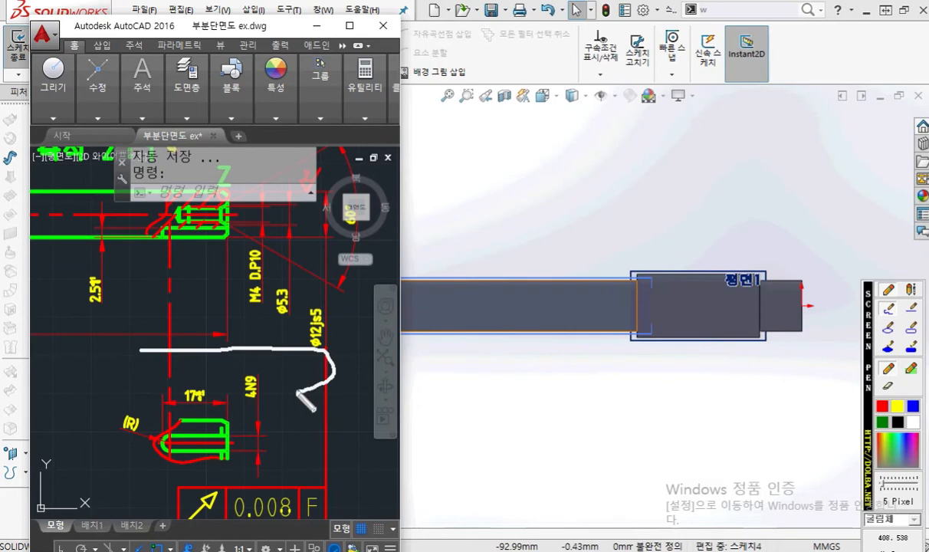
pyautogui.moveTo(143, 351)
pyautogui.mouseDown()
pyautogui.moveTo(147, 392)
pyautogui.moveTo(322, 386)
pyautogui.mouseUp()
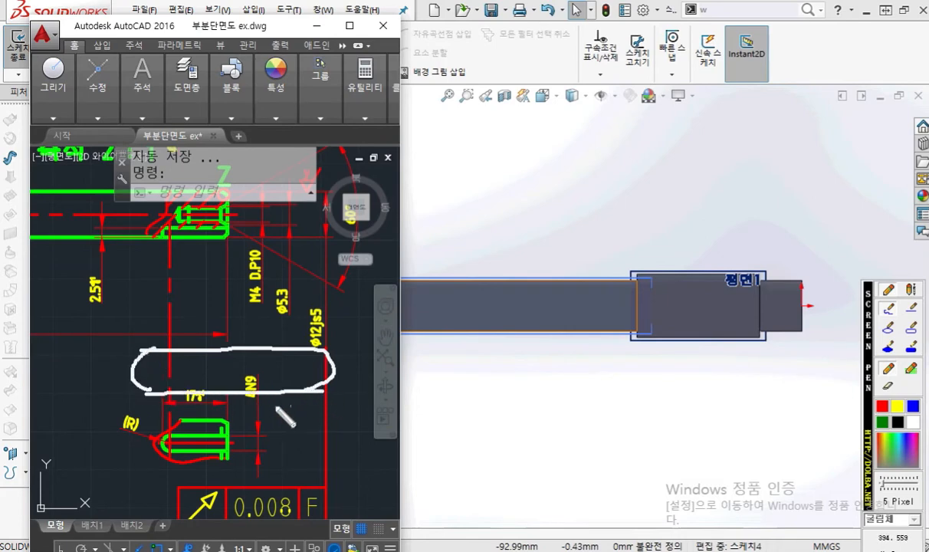
pyautogui.moveTo(163, 372); pyautogui.dragTo(297, 369)
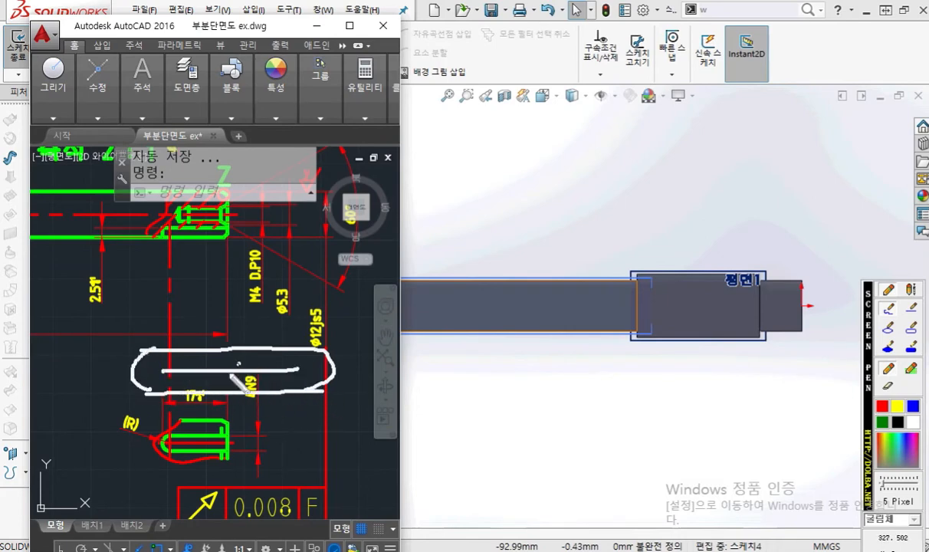
pyautogui.moveTo(227, 365)
pyautogui.mouseDown()
pyautogui.moveTo(254, 416)
pyautogui.moveTo(232, 438)
pyautogui.moveTo(247, 446)
pyautogui.mouseUp()
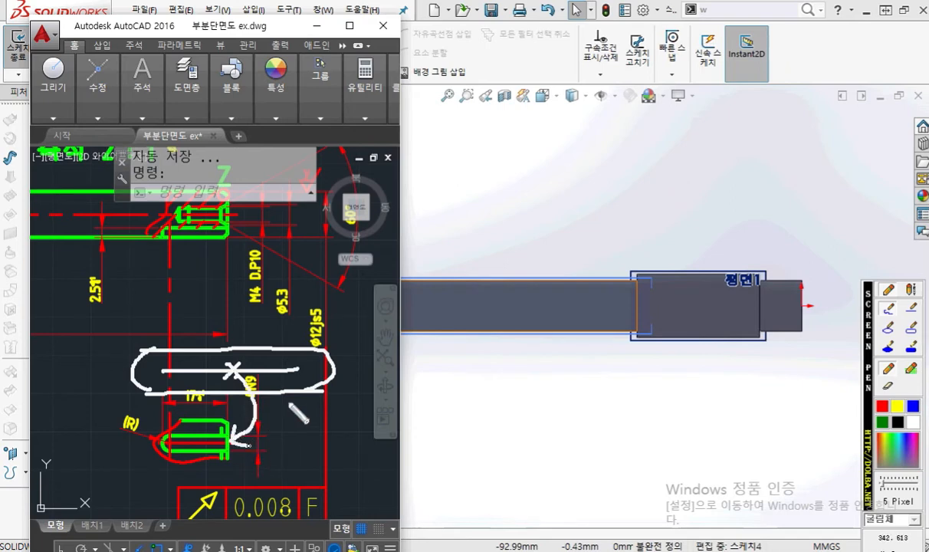
pyautogui.moveTo(310, 399)
pyautogui.mouseDown()
pyautogui.moveTo(266, 303)
pyautogui.moveTo(320, 406)
pyautogui.mouseUp()
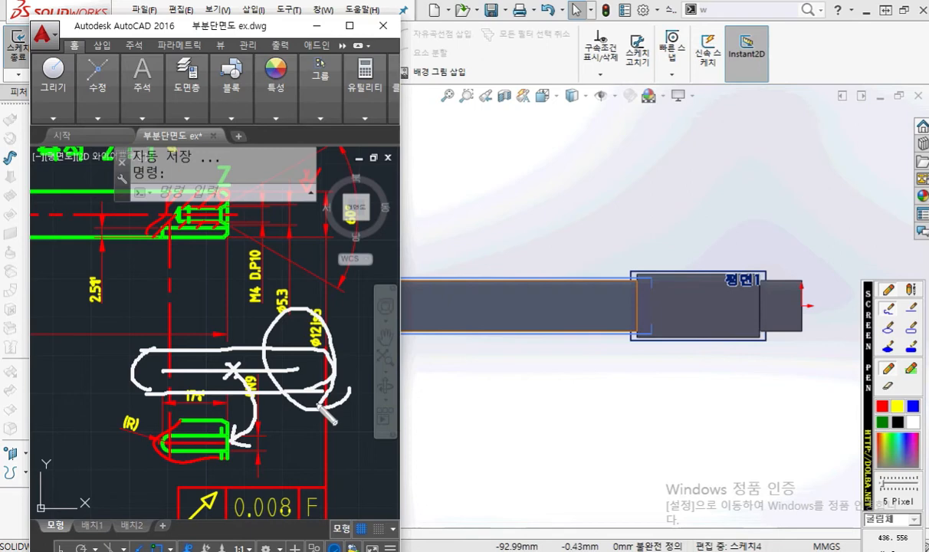
# Switch back to SolidWorks and compare the first keyway's location with the second keyway's location at the shaft's chamfered end
pyautogui.click(609, 197)
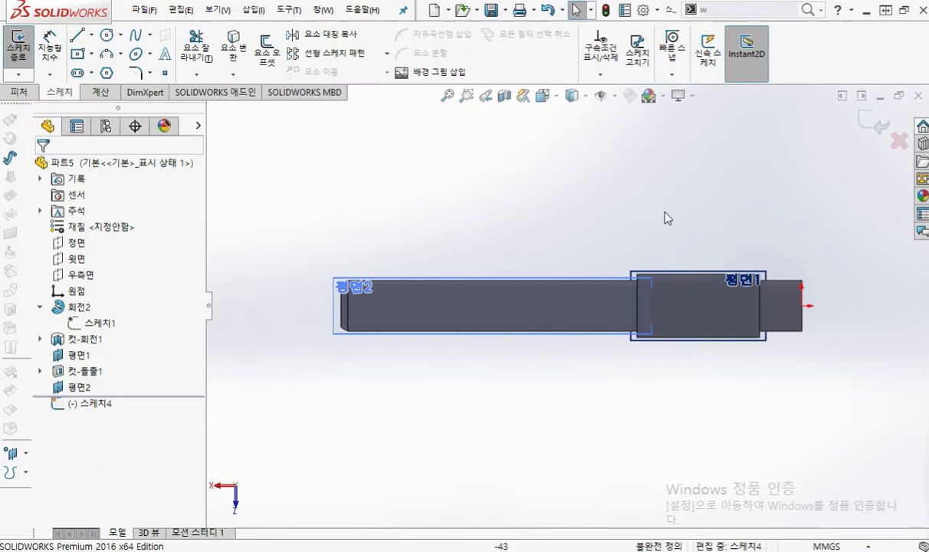
pyautogui.keyDown('ctrl'); pyautogui.moveTo(833, 268); pyautogui.dragTo(815, 262, button='middle'); pyautogui.keyUp('ctrl')
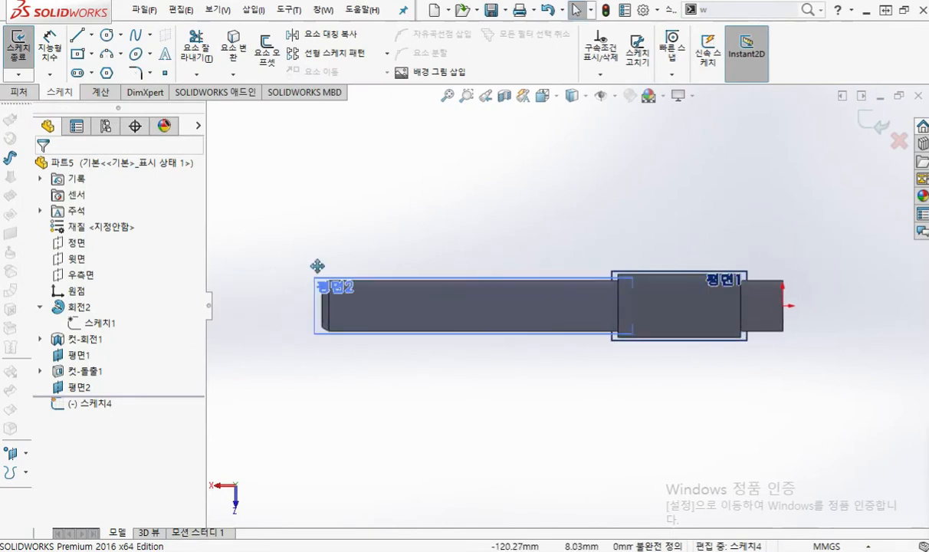
pyautogui.keyDown('ctrl'); pyautogui.moveTo(318, 265); pyautogui.dragTo(429, 249, button='middle'); pyautogui.keyUp('ctrl')
pyautogui.scroll(-4, 457, 293)
pyautogui.scroll(-2, 406, 295)
pyautogui.keyDown('ctrl'); pyautogui.moveTo(483, 282); pyautogui.dragTo(471, 297, button='middle'); pyautogui.keyUp('ctrl')
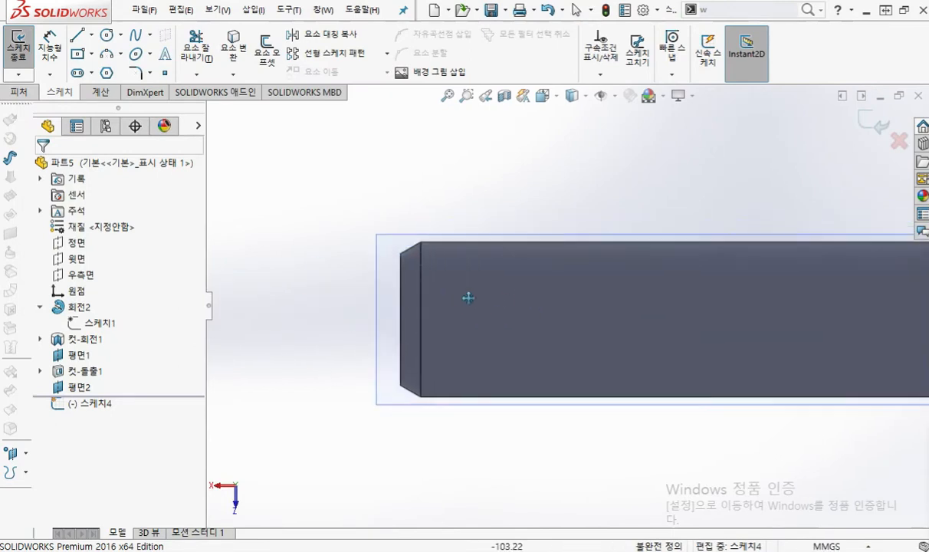
pyautogui.scroll(5, 475, 299)
pyautogui.keyDown('ctrl'); pyautogui.moveTo(580, 309); pyautogui.dragTo(410, 296, button='middle'); pyautogui.keyUp('ctrl')
pyautogui.press('F9')
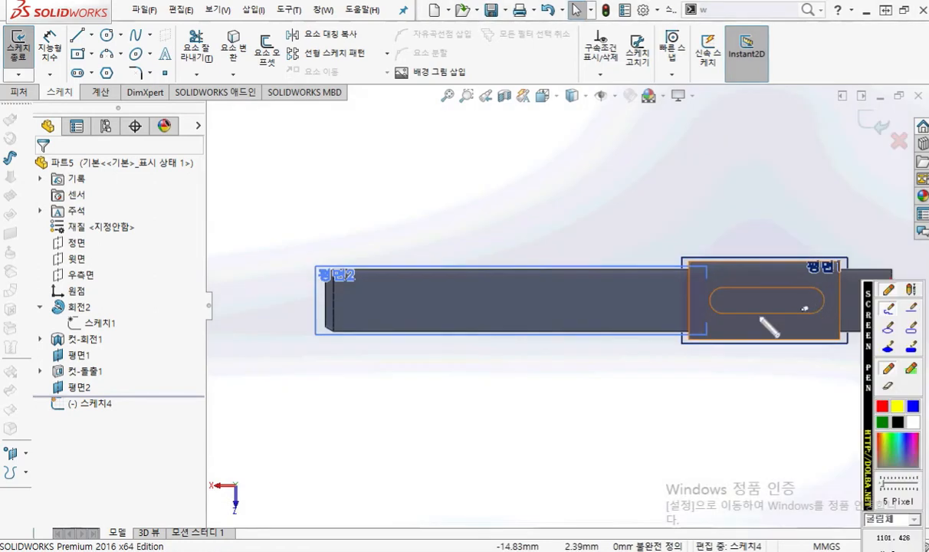
pyautogui.moveTo(794, 314); pyautogui.dragTo(805, 310)
pyautogui.moveTo(394, 311); pyautogui.dragTo(348, 318)
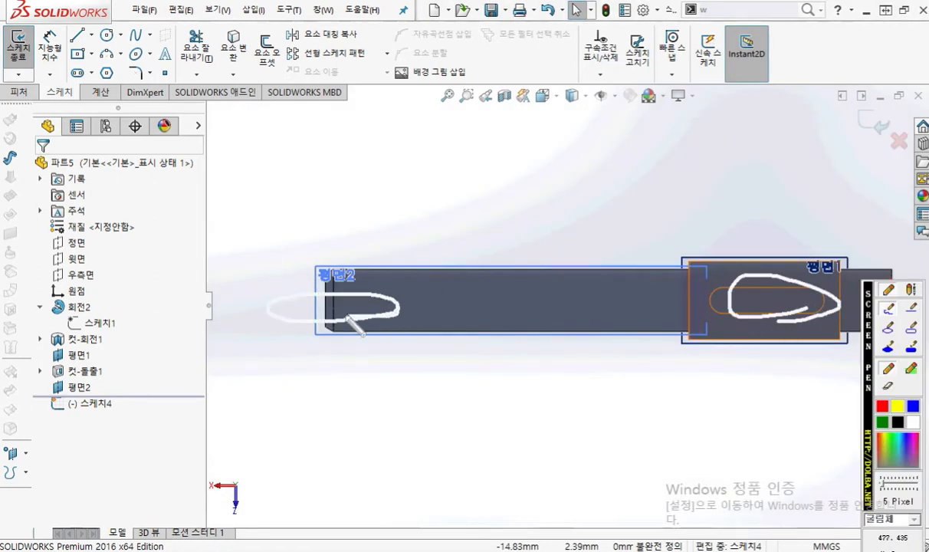
pyautogui.press('F9')
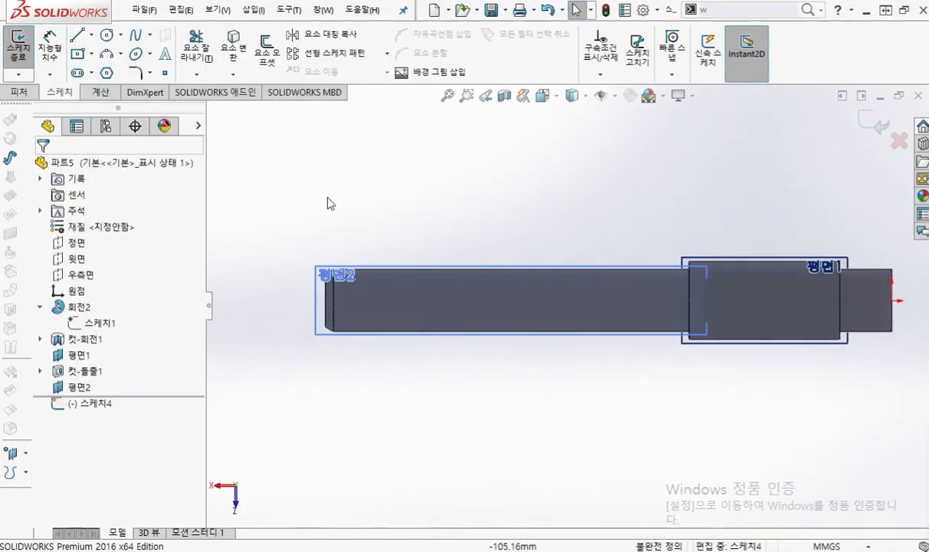
# Sketch a horizontal straight slot beside the shaft's chamfered end, about 6.2 mm wide and 10.4 mm between arc centres
pyautogui.keyDown('ctrl'); pyautogui.moveTo(329, 232); pyautogui.dragTo(417, 222, button='middle'); pyautogui.keyUp('ctrl')
pyautogui.scroll(-5, 417, 245)
pyautogui.keyDown('ctrl'); pyautogui.moveTo(501, 323); pyautogui.dragTo(522, 331, button='middle'); pyautogui.keyUp('ctrl')
pyautogui.click(77, 72)
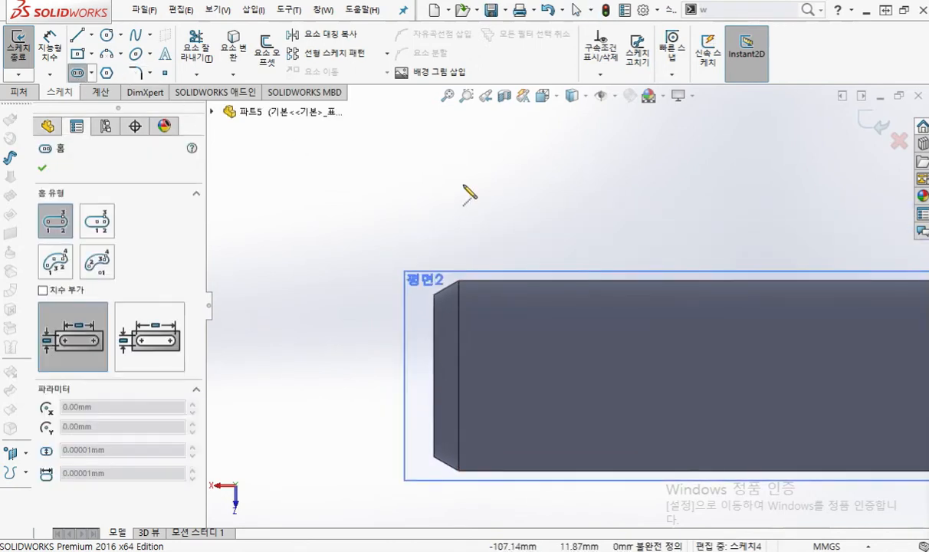
pyautogui.click(453, 177)
pyautogui.click(620, 177)
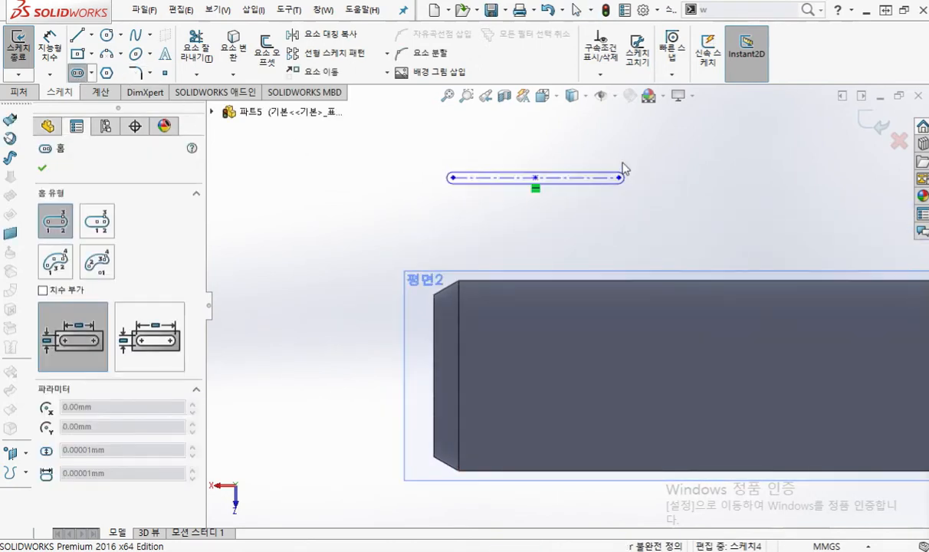
pyautogui.click(650, 142)
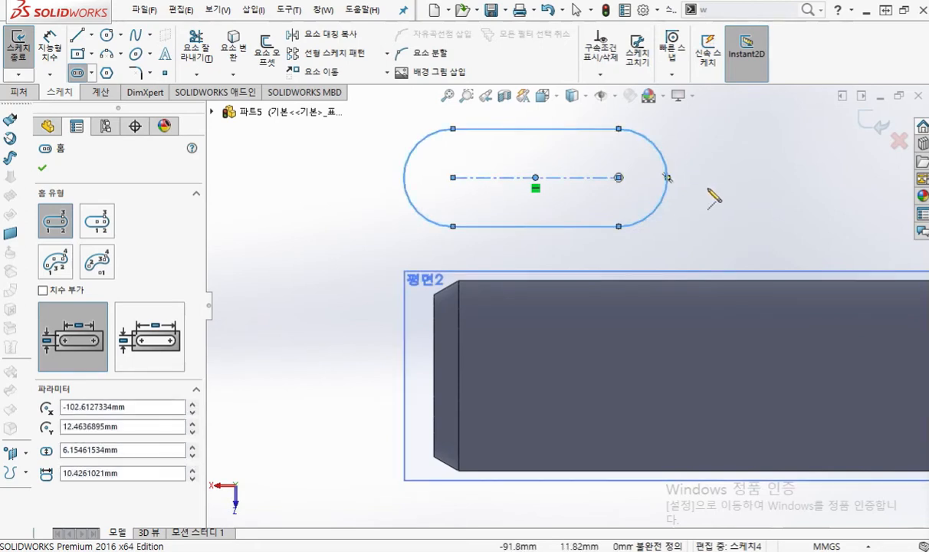
pyautogui.rightClick(717, 165)
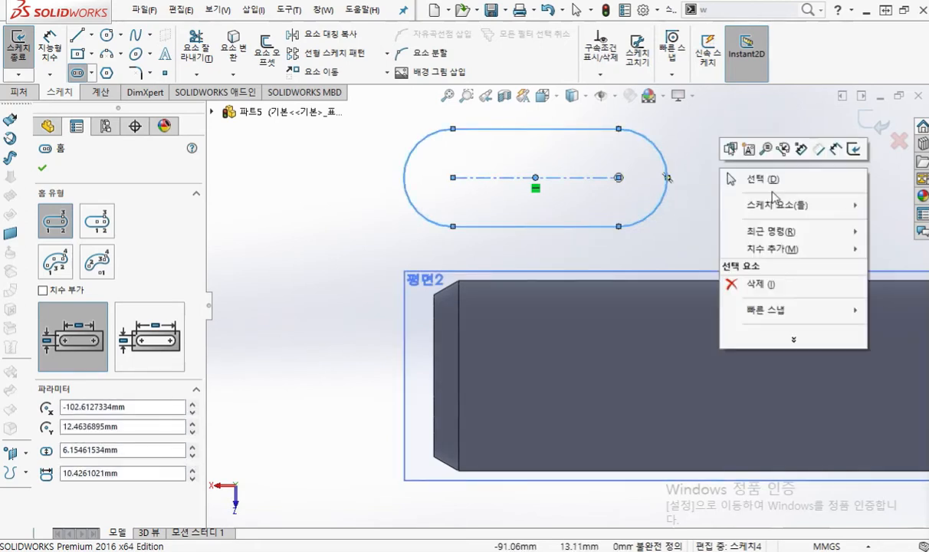
pyautogui.click(748, 179)
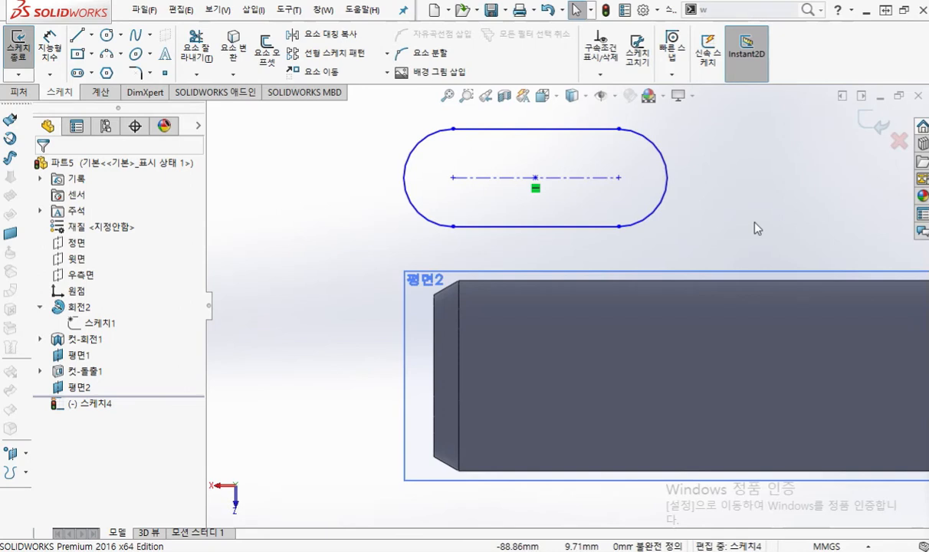
# Mark up the slot's centre point and the shaft's end edge to examine how they relate
pyautogui.press('F9')
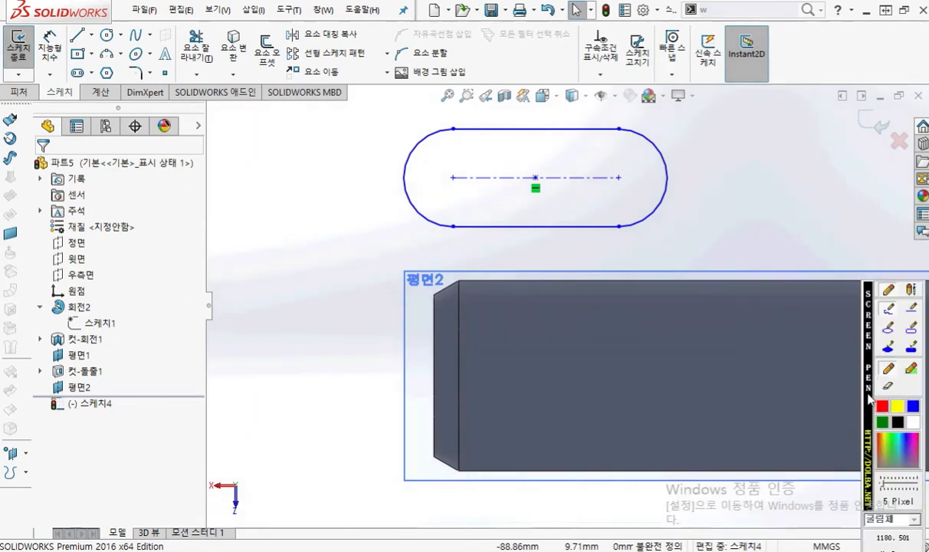
pyautogui.moveTo(545, 188)
pyautogui.mouseDown()
pyautogui.moveTo(528, 162)
pyautogui.moveTo(541, 188)
pyautogui.mouseUp()
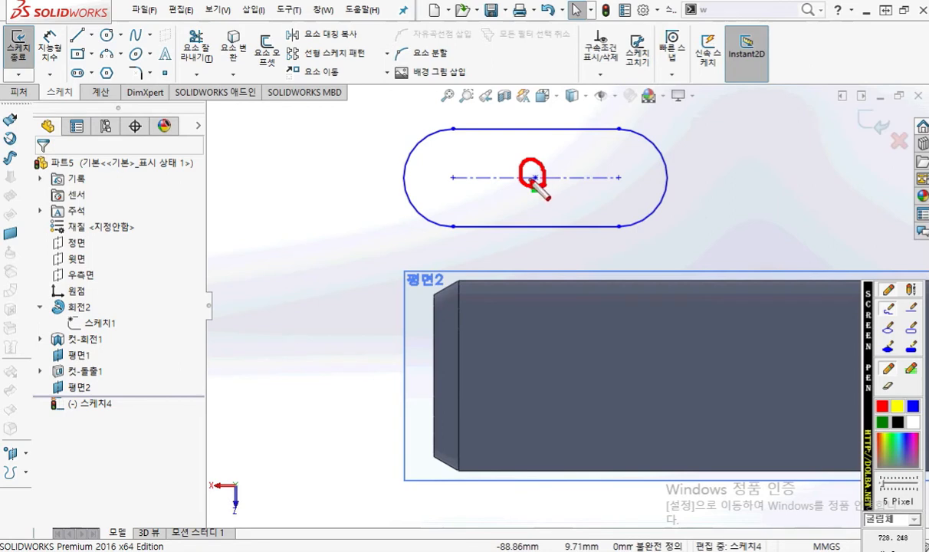
pyautogui.moveTo(535, 185)
pyautogui.mouseDown()
pyautogui.moveTo(415, 308)
pyautogui.moveTo(429, 371)
pyautogui.mouseUp()
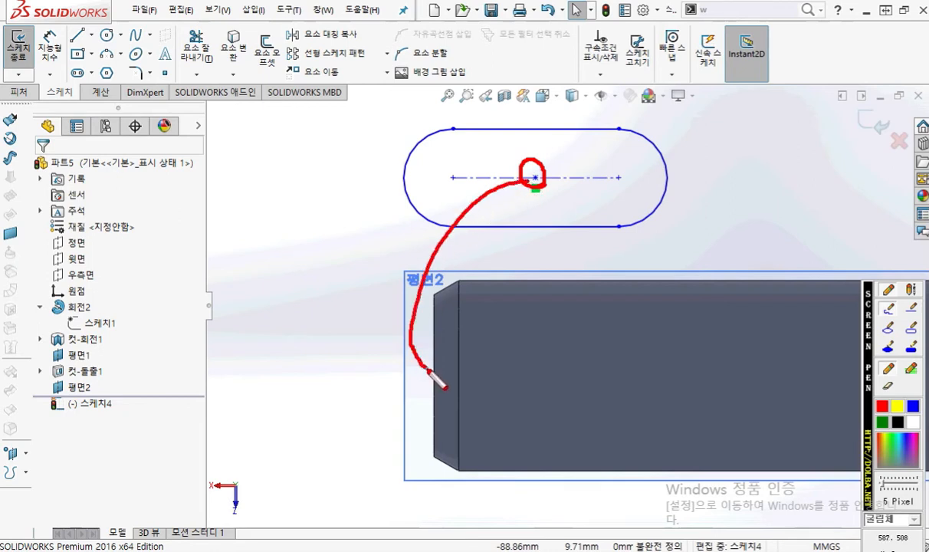
pyautogui.moveTo(430, 301); pyautogui.dragTo(431, 456)
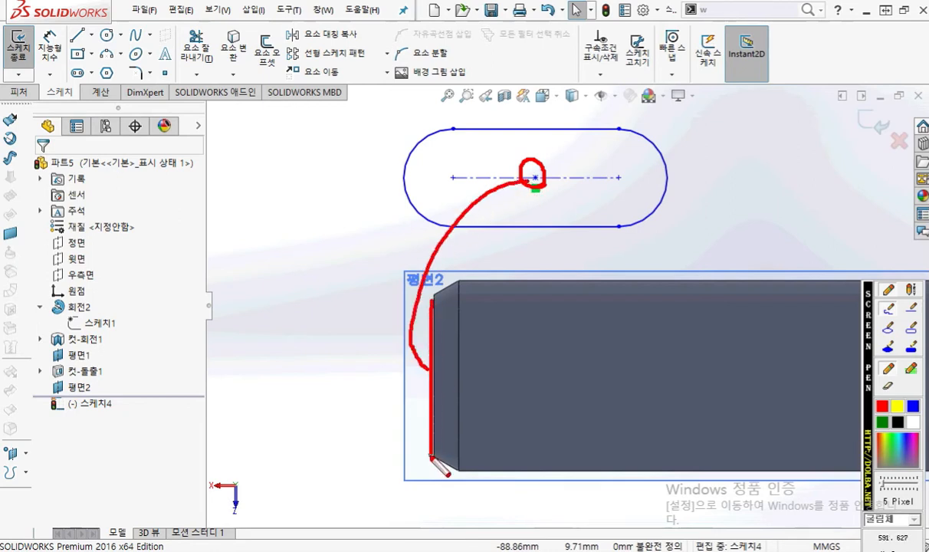
pyautogui.moveTo(487, 378)
pyautogui.mouseDown()
pyautogui.moveTo(529, 343)
pyautogui.moveTo(510, 373)
pyautogui.moveTo(509, 359)
pyautogui.moveTo(517, 360)
pyautogui.mouseUp()
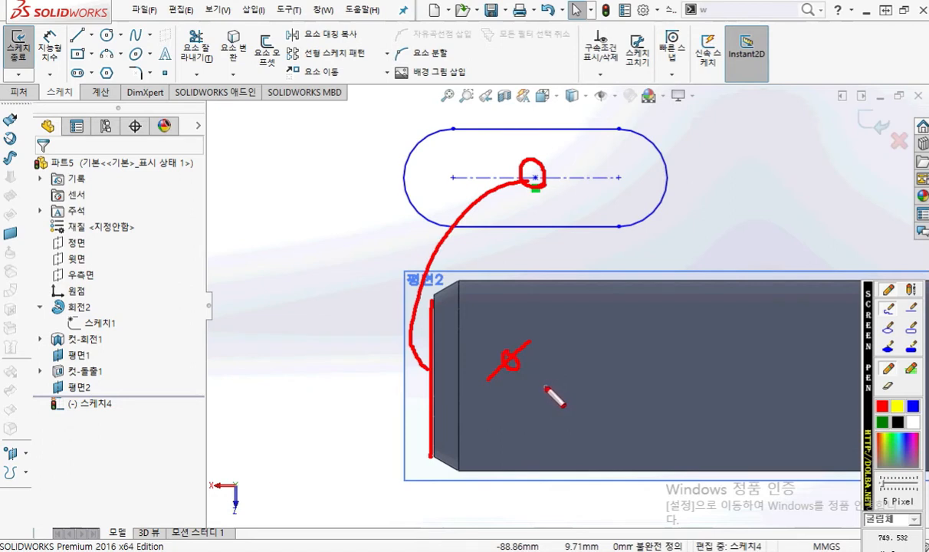
pyautogui.press('Escape')
# Try to constrain the slot's centre point to the midpoint (중간점) of the shaft's end edge
pyautogui.click(535, 178)
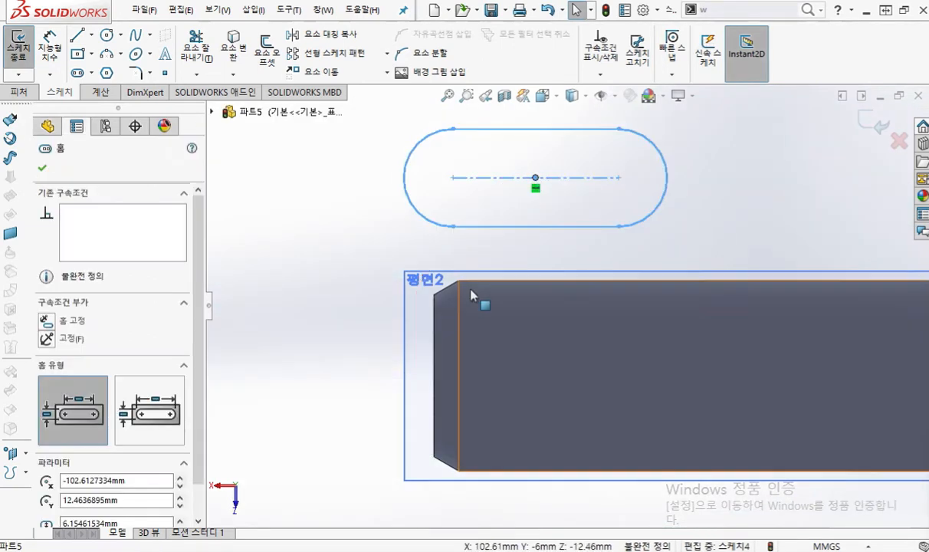
pyautogui.keyDown('ctrl'); pyautogui.click(434, 337); pyautogui.keyUp('ctrl')
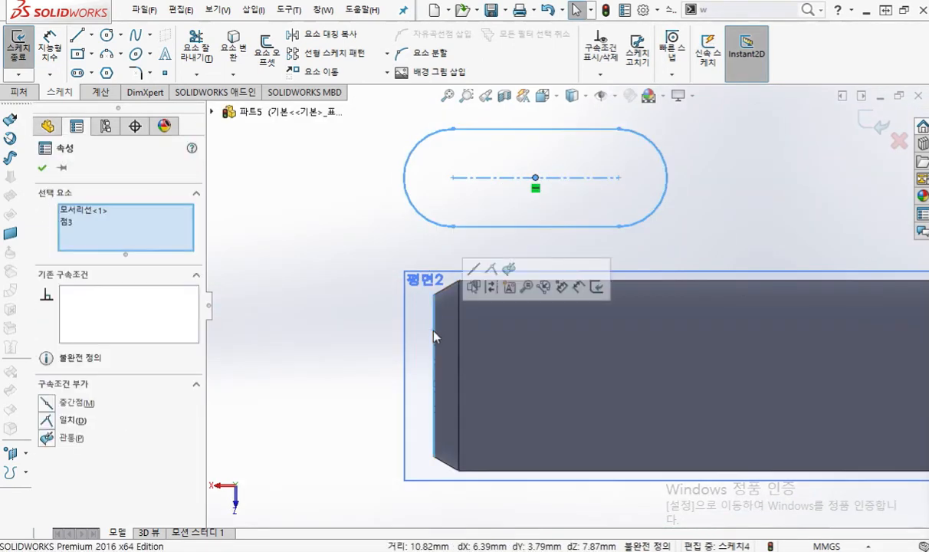
pyautogui.click(473, 270)
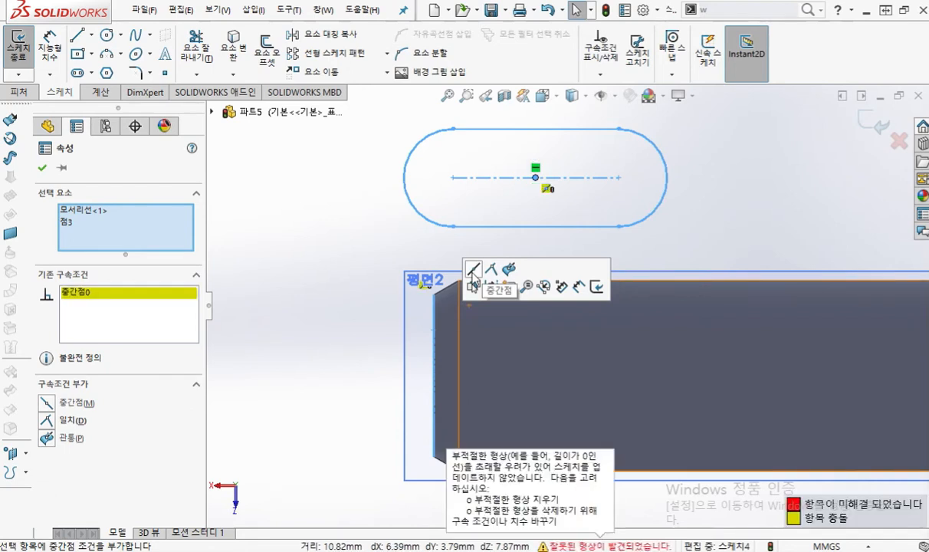
pyautogui.click(583, 258)
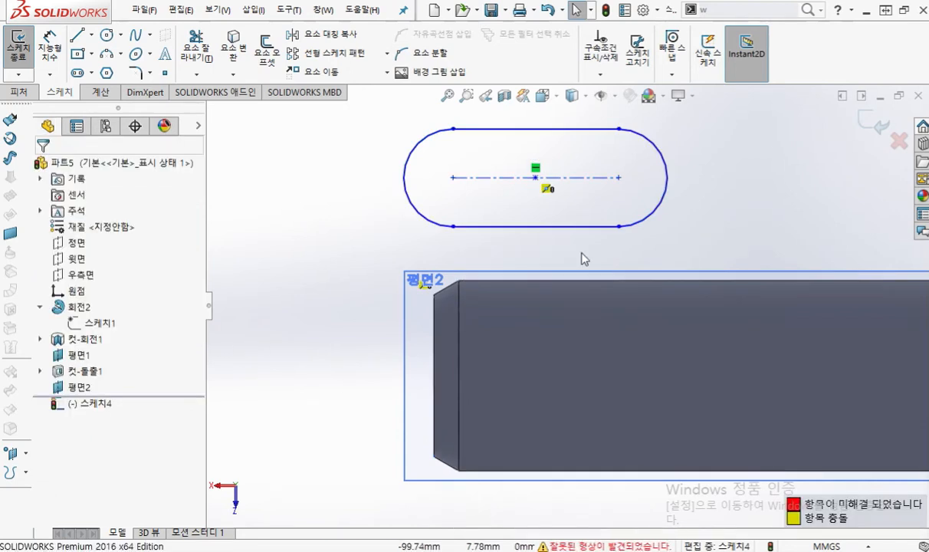
# Delete the conflicting midpoint relation from the slot's centre point
pyautogui.scroll(3, 584, 258)
pyautogui.scroll(-3, 647, 272)
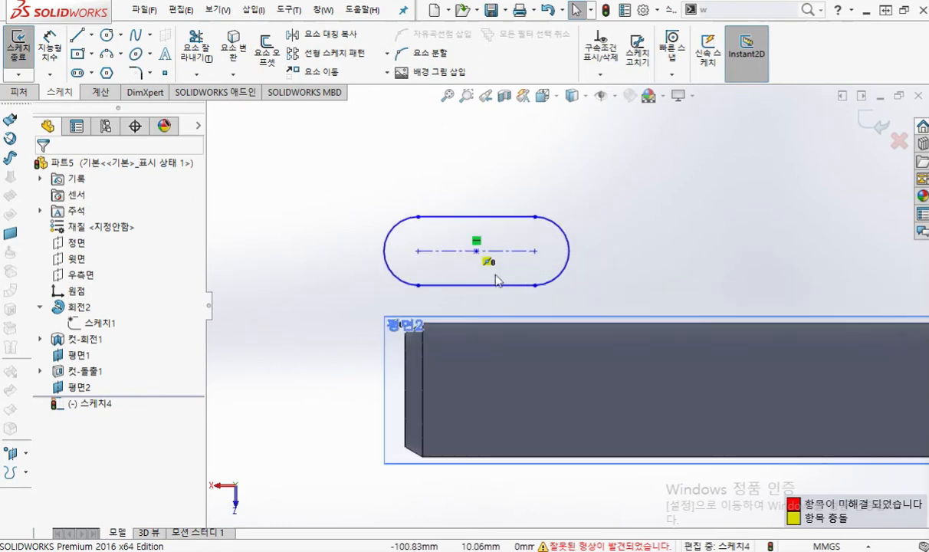
pyautogui.click(489, 264)
pyautogui.press('Delete')
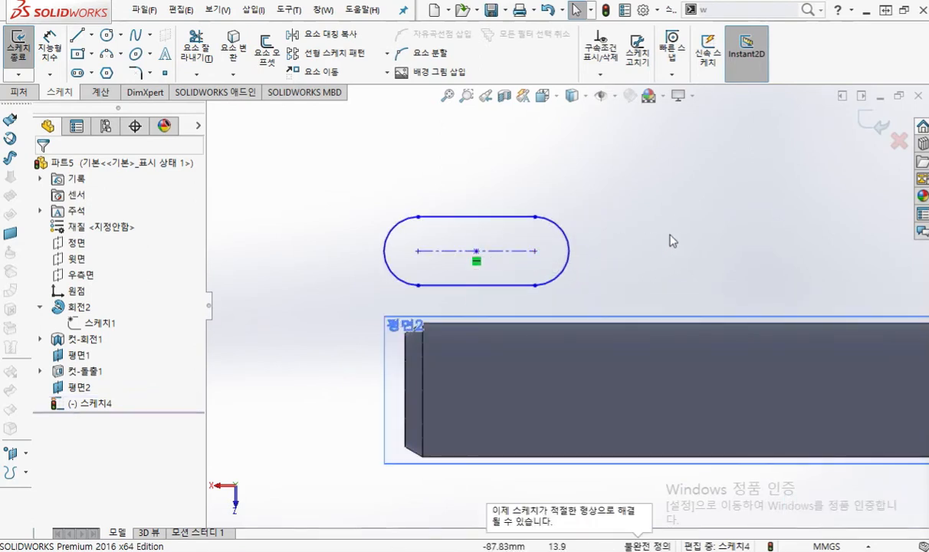
pyautogui.click(479, 254)
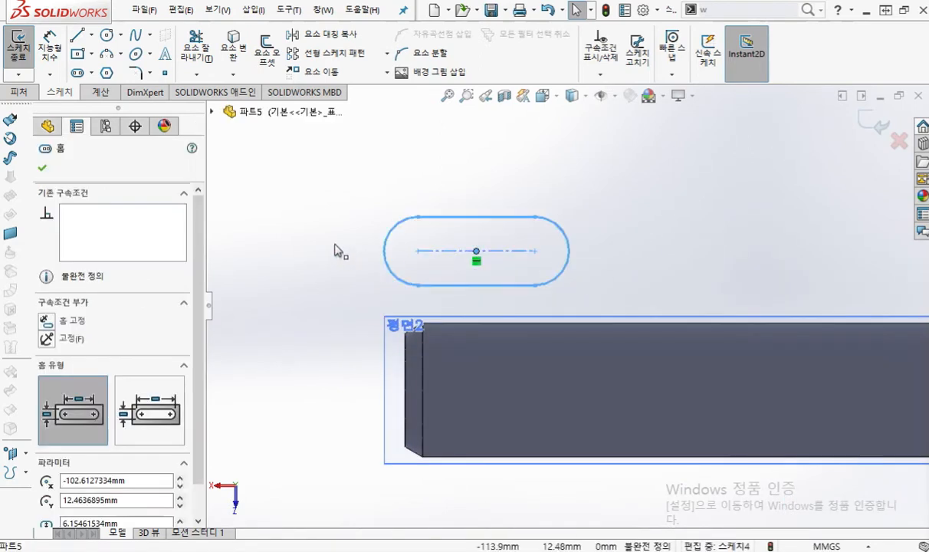
pyautogui.click(669, 249)
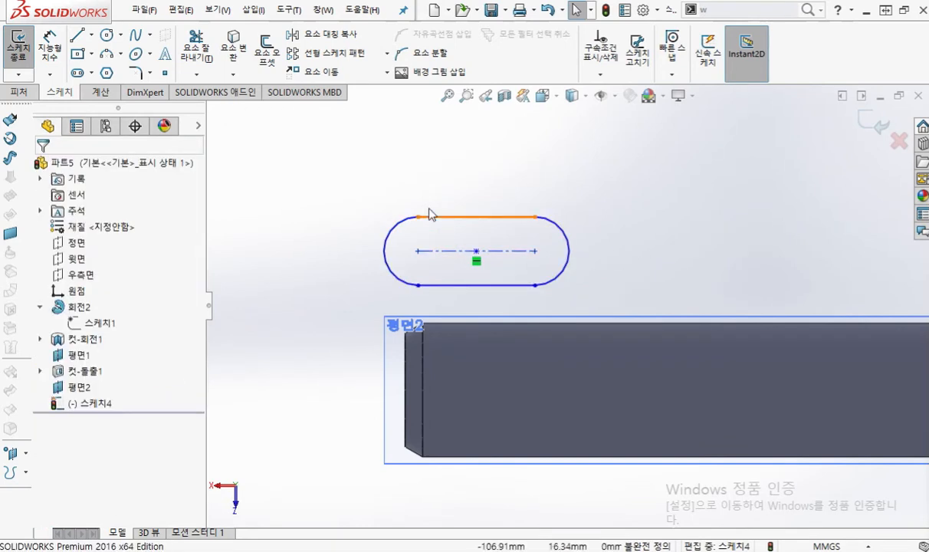
pyautogui.click(442, 252)
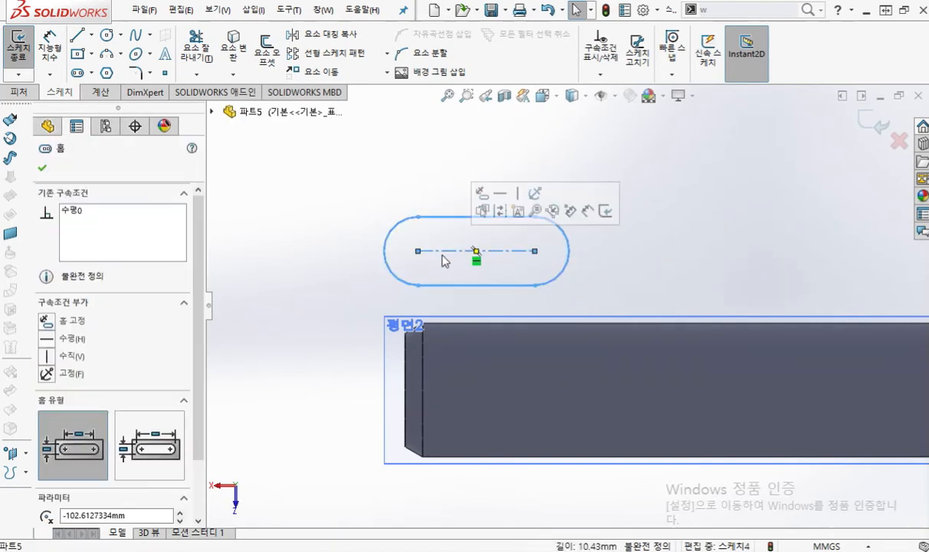
pyautogui.click(685, 238)
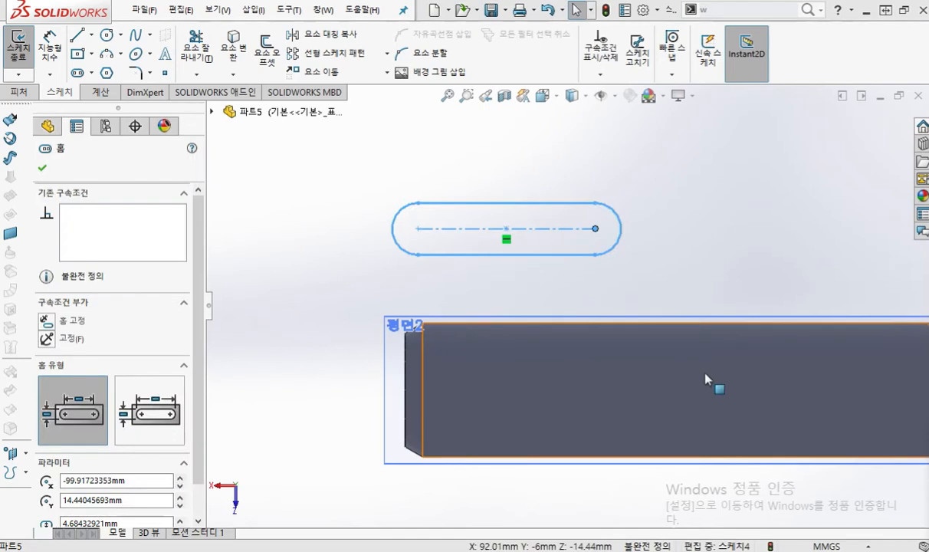
# Shift the slot outward beyond the shaft's chamfered end, reshaping it to about 3.8 mm wide by moving its arc centres
pyautogui.click(469, 165)
pyautogui.moveTo(420, 232); pyautogui.dragTo(273, 234)
pyautogui.moveTo(594, 236); pyautogui.dragTo(435, 260)
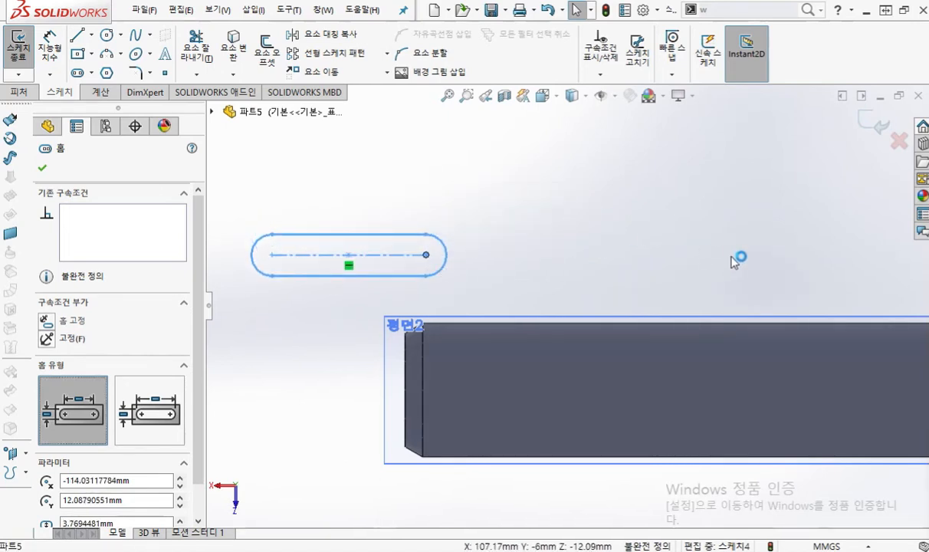
pyautogui.click(591, 282)
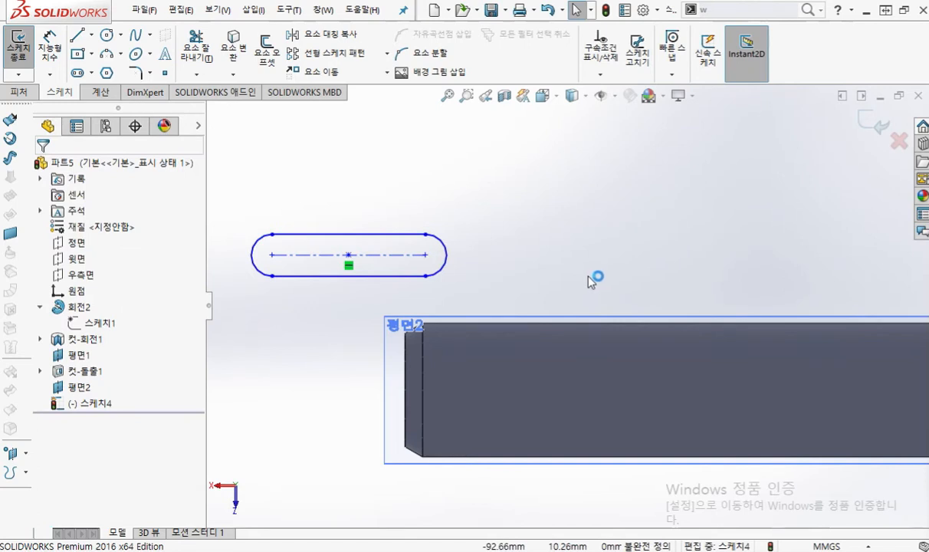
# Add a midpoint (중간점) relation between the slot's centre point and the shaft's end edge, and undo it
pyautogui.click(351, 262)
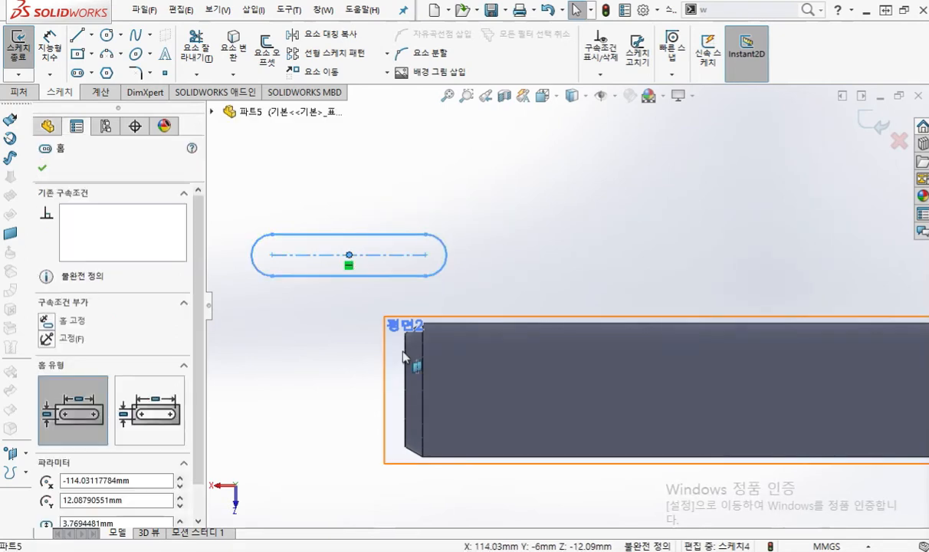
pyautogui.keyDown('ctrl'); pyautogui.click(406, 383); pyautogui.keyUp('ctrl')
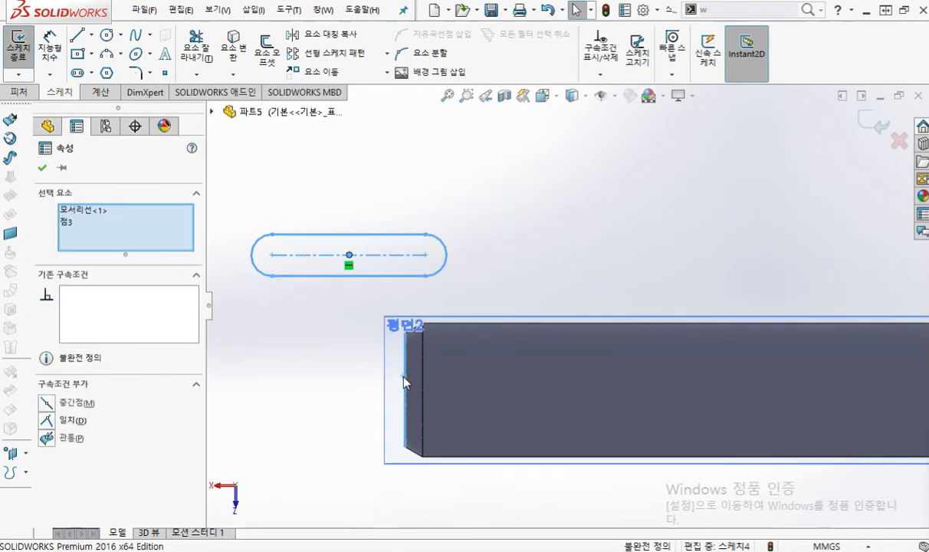
pyautogui.click(443, 315)
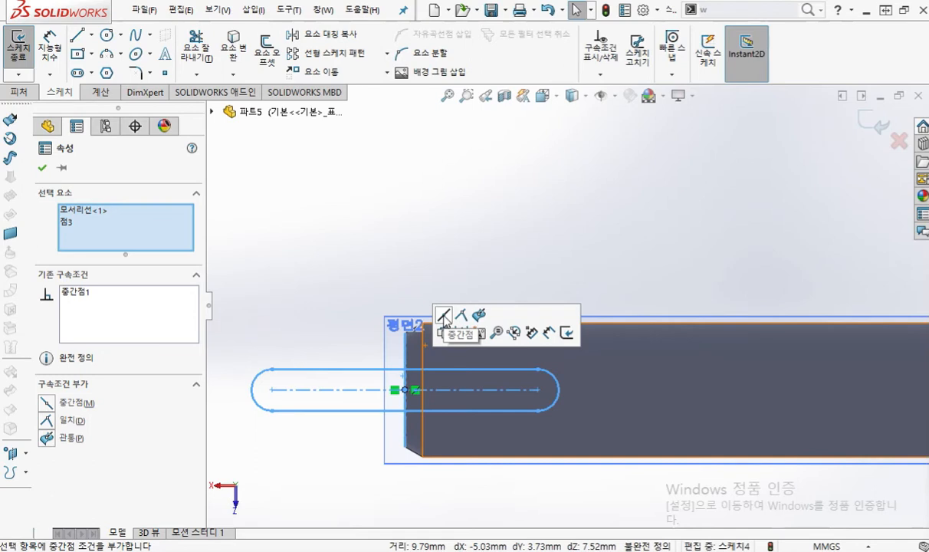
pyautogui.click(322, 264)
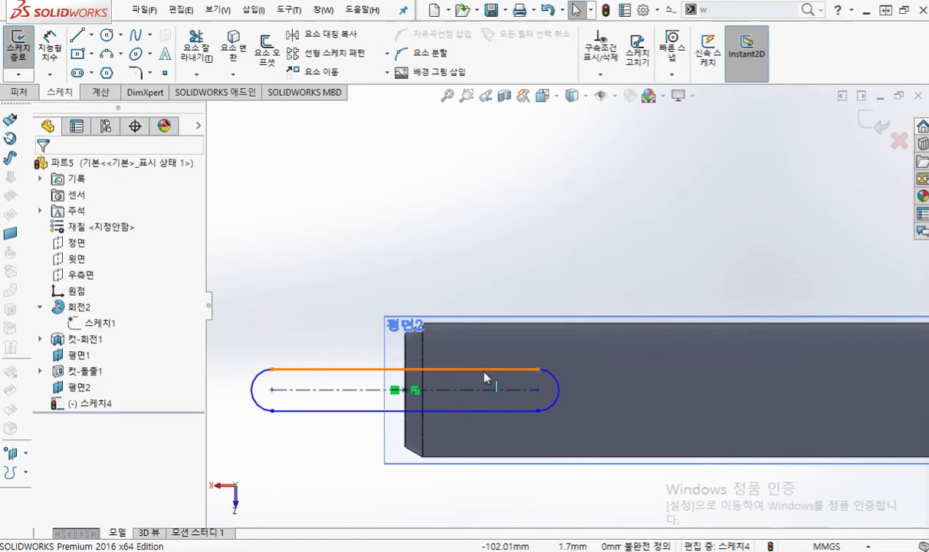
pyautogui.hotkey('ctrl', 'z')
pyautogui.click(568, 253)
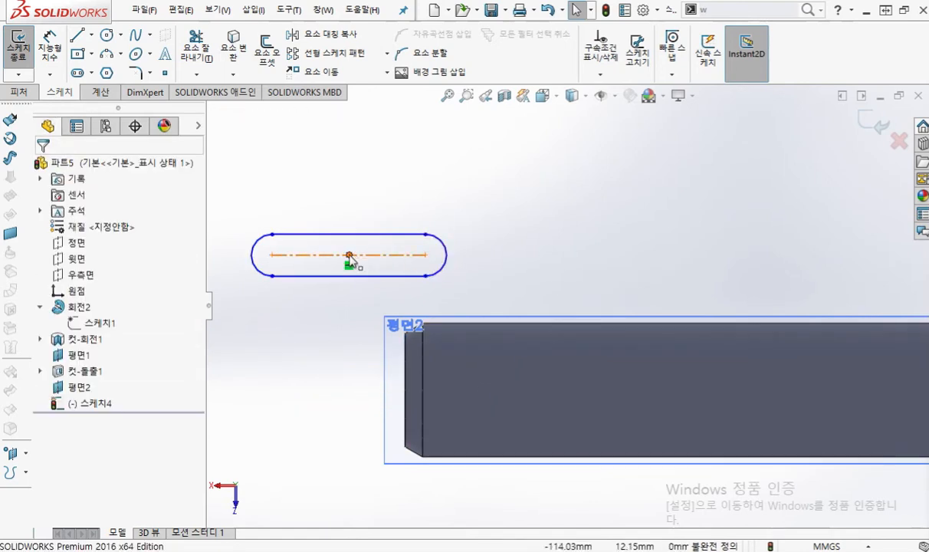
# Mark up the path from the slot's centre point to the midpoint of the shaft's end edge
pyautogui.press('F12')
pyautogui.moveTo(363, 249)
pyautogui.mouseDown()
pyautogui.moveTo(365, 264)
pyautogui.moveTo(334, 245)
pyautogui.moveTo(365, 259)
pyautogui.moveTo(341, 359)
pyautogui.moveTo(397, 385)
pyautogui.mouseUp()
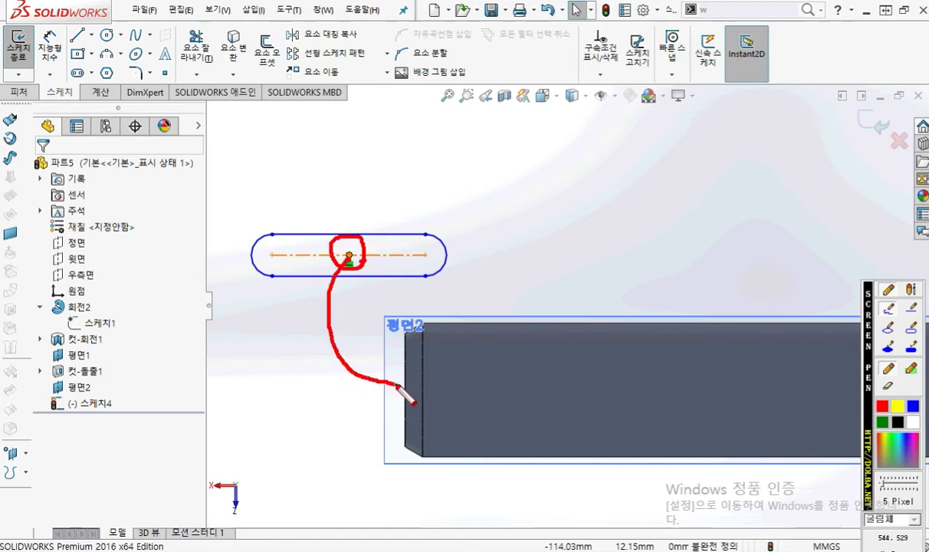
pyautogui.moveTo(398, 317); pyautogui.dragTo(405, 448)
pyautogui.moveTo(396, 371)
pyautogui.mouseDown()
pyautogui.moveTo(418, 404)
pyautogui.moveTo(399, 400)
pyautogui.moveTo(415, 379)
pyautogui.moveTo(390, 380)
pyautogui.mouseUp()
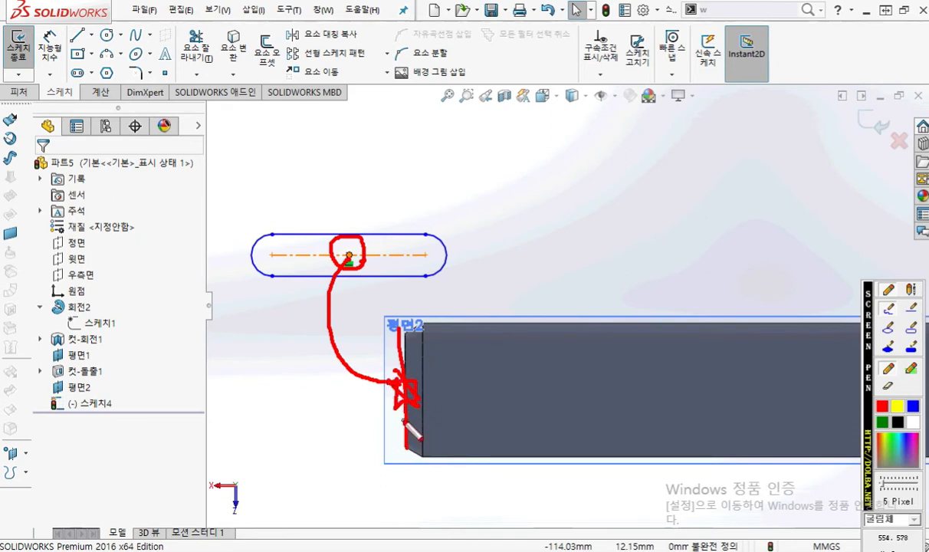
pyautogui.press('Escape')
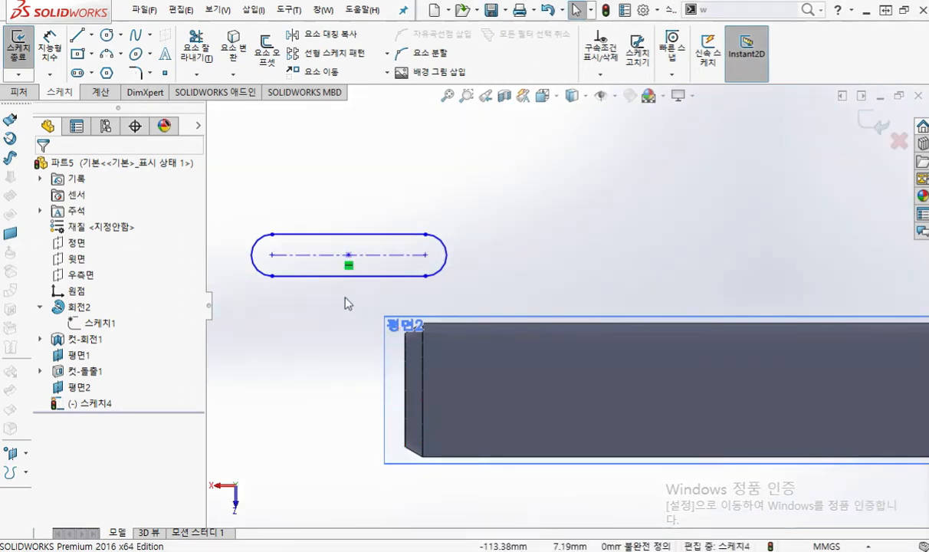
# Move the slot's centre point onto the midpoint of the shaft's end edge so it snaps with a midpoint relation
pyautogui.moveTo(349, 256); pyautogui.dragTo(404, 389)
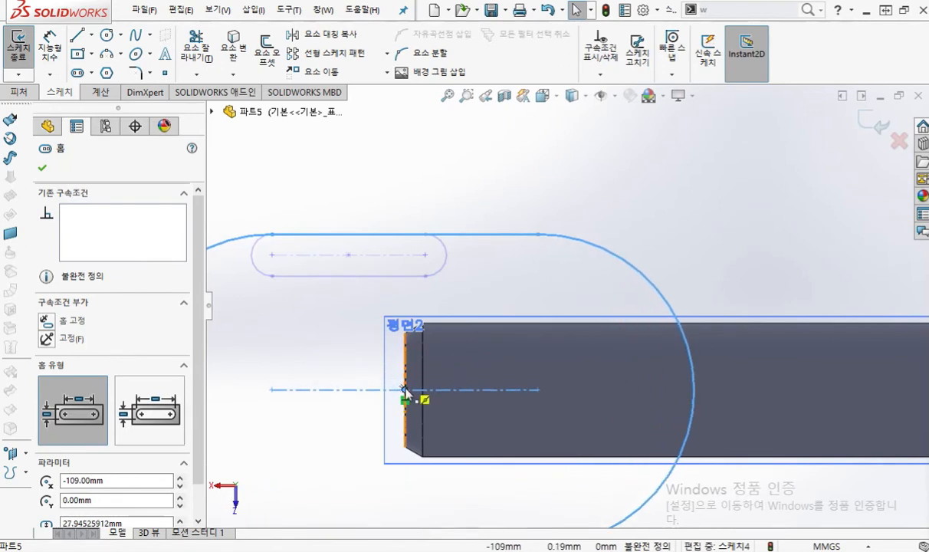
pyautogui.moveTo(405, 392); pyautogui.dragTo(405, 391)
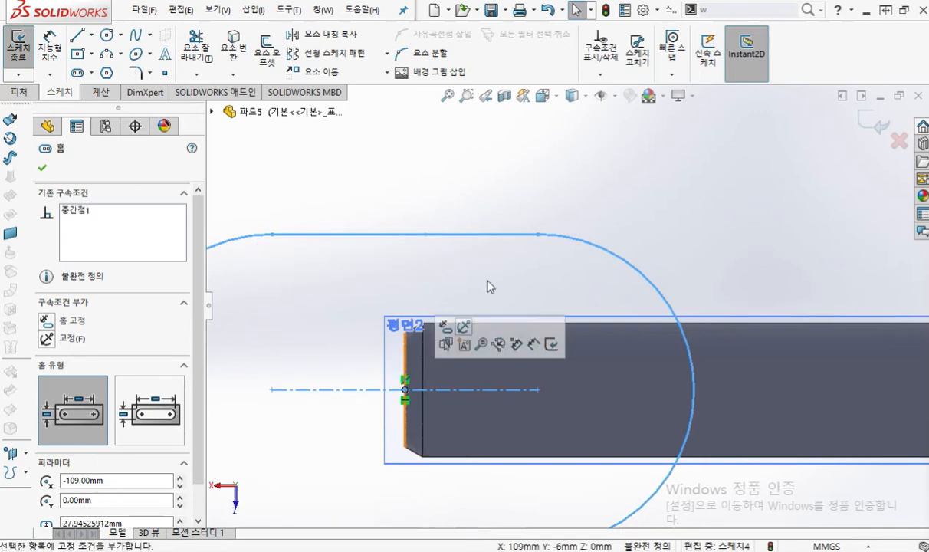
pyautogui.click(512, 184)
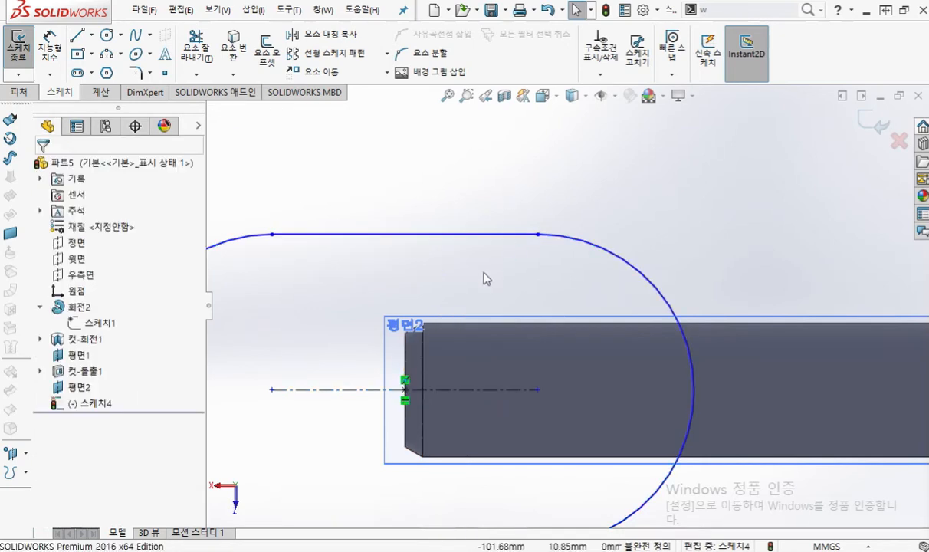
# Narrow the centred slot to about 6.8 mm wide so that it fits within the shaft's width
pyautogui.scroll(3, 531, 305)
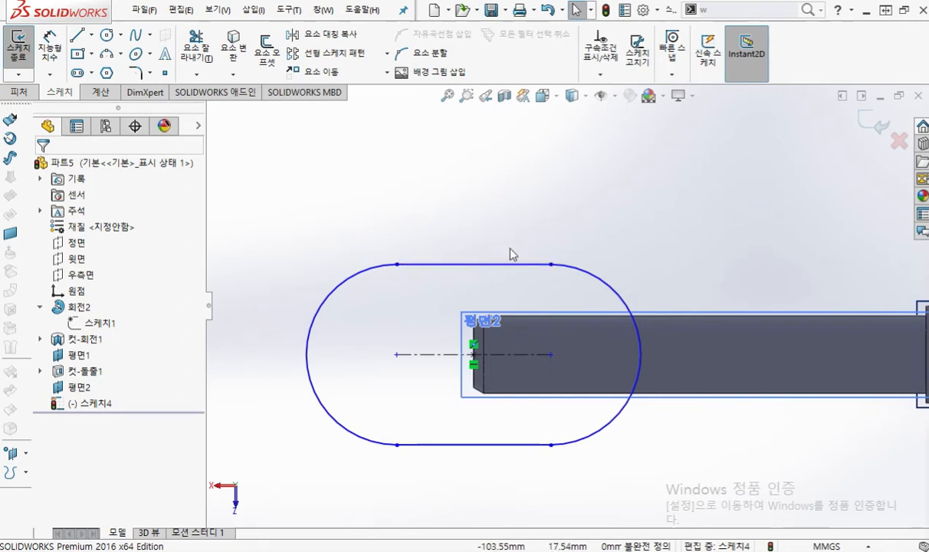
pyautogui.moveTo(511, 274); pyautogui.dragTo(506, 332)
pyautogui.click(463, 193)
pyautogui.scroll(-4, 543, 437)
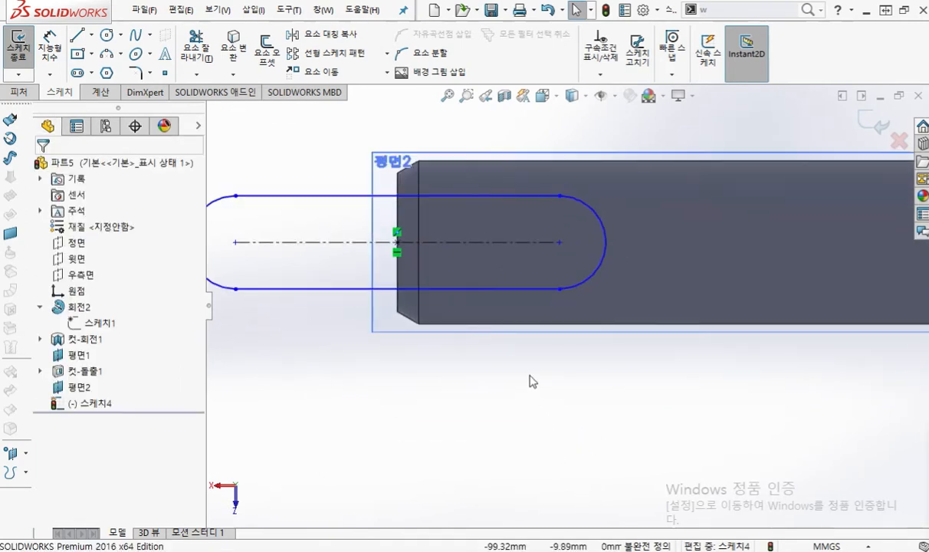
# Mark up the 17 mm length between the shaft's end edge and the far side of the slot's inner arc
pyautogui.keyDown('ctrl'); pyautogui.moveTo(553, 286); pyautogui.dragTo(554, 370, button='middle'); pyautogui.keyUp('ctrl')
pyautogui.press('F9')
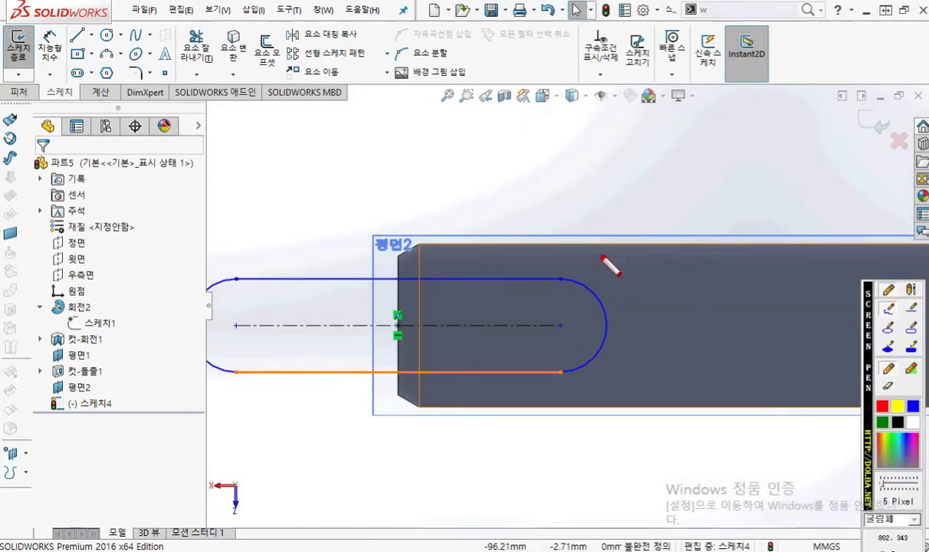
pyautogui.moveTo(611, 327); pyautogui.dragTo(611, 124)
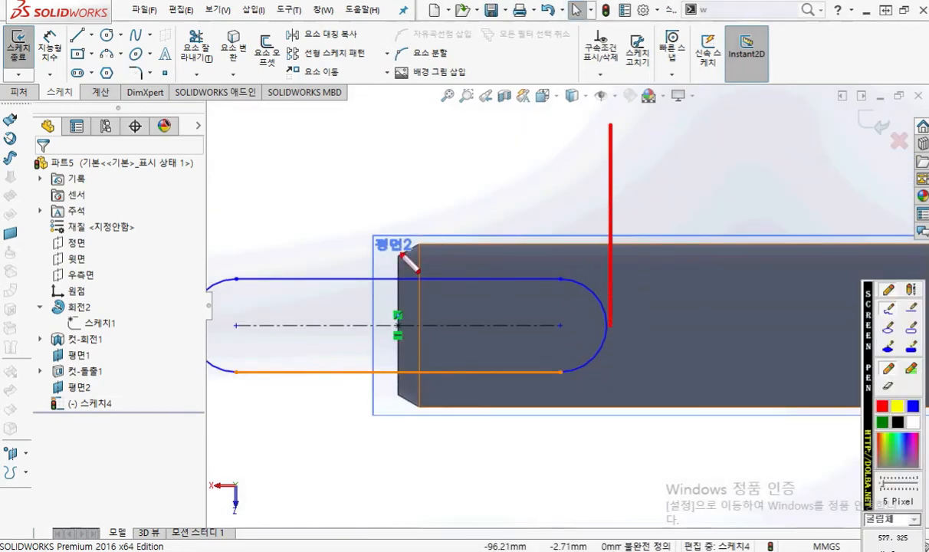
pyautogui.moveTo(396, 270)
pyautogui.mouseDown()
pyautogui.moveTo(381, 121)
pyautogui.moveTo(597, 139)
pyautogui.moveTo(577, 169)
pyautogui.mouseUp()
pyautogui.moveTo(406, 121); pyautogui.dragTo(388, 142)
pyautogui.moveTo(388, 142); pyautogui.dragTo(416, 163)
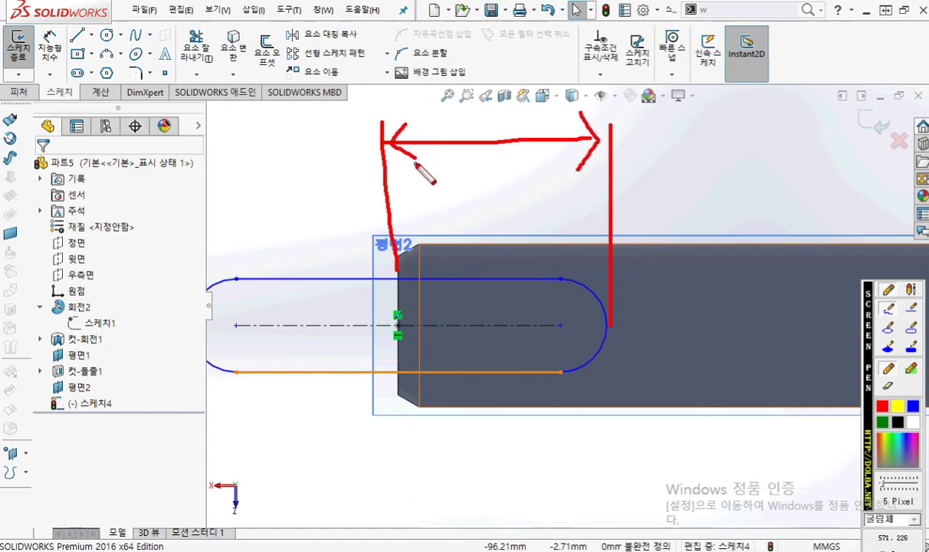
pyautogui.moveTo(473, 74); pyautogui.dragTo(474, 124)
pyautogui.moveTo(477, 75); pyautogui.dragTo(504, 129)
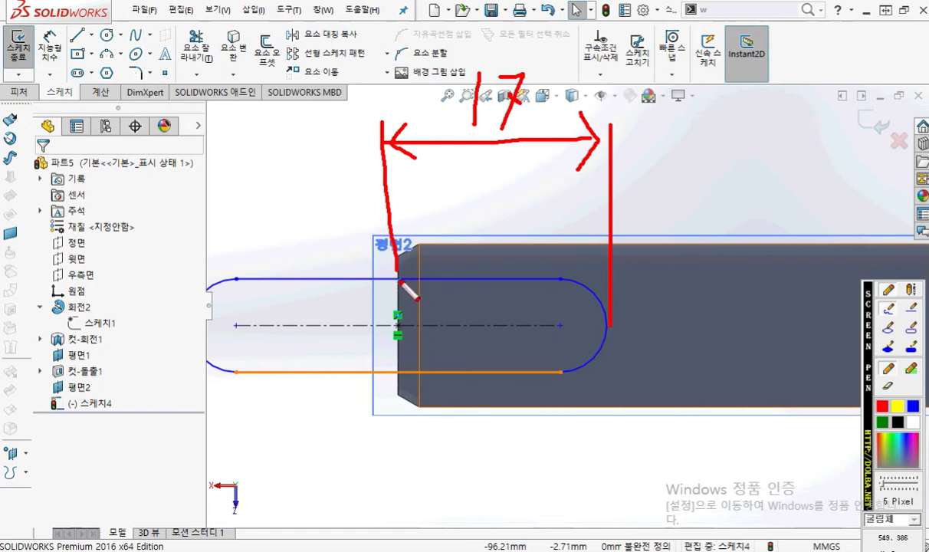
pyautogui.moveTo(393, 256); pyautogui.dragTo(393, 402)
pyautogui.moveTo(552, 267)
pyautogui.mouseDown()
pyautogui.moveTo(596, 285)
pyautogui.moveTo(567, 380)
pyautogui.mouseUp()
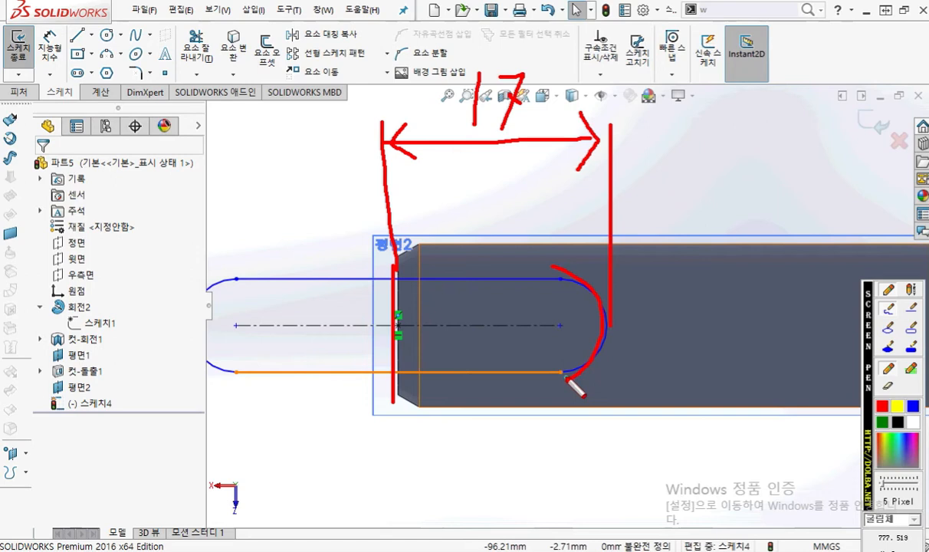
pyautogui.press('Escape')
# Dimension the horizontal distance between the shaft's end edge and the slot arc lying on the shaft
pyautogui.rightClick(566, 179)
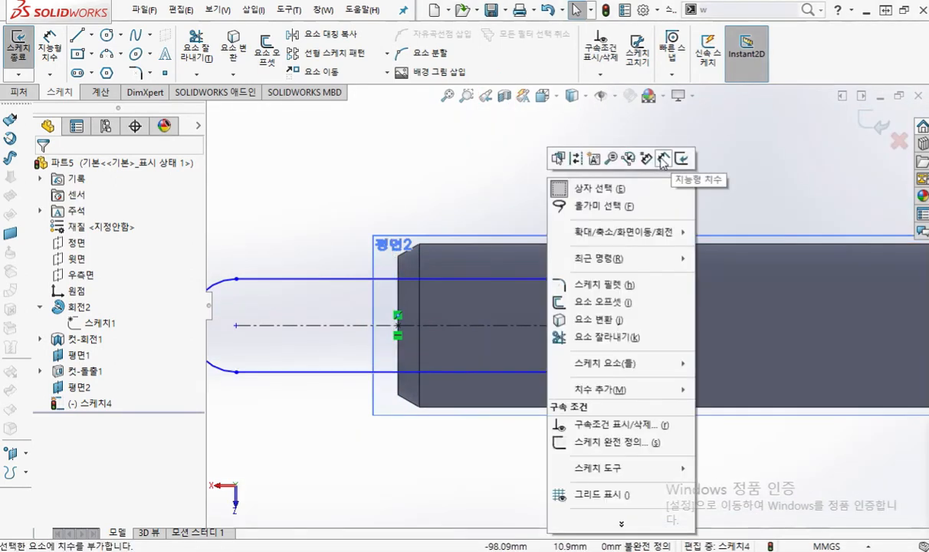
pyautogui.click(663, 159)
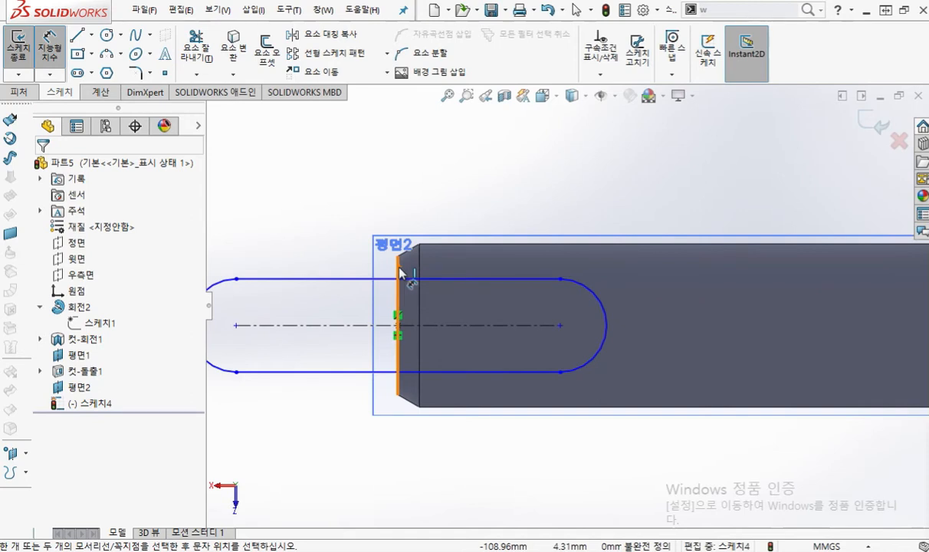
pyautogui.click(604, 311)
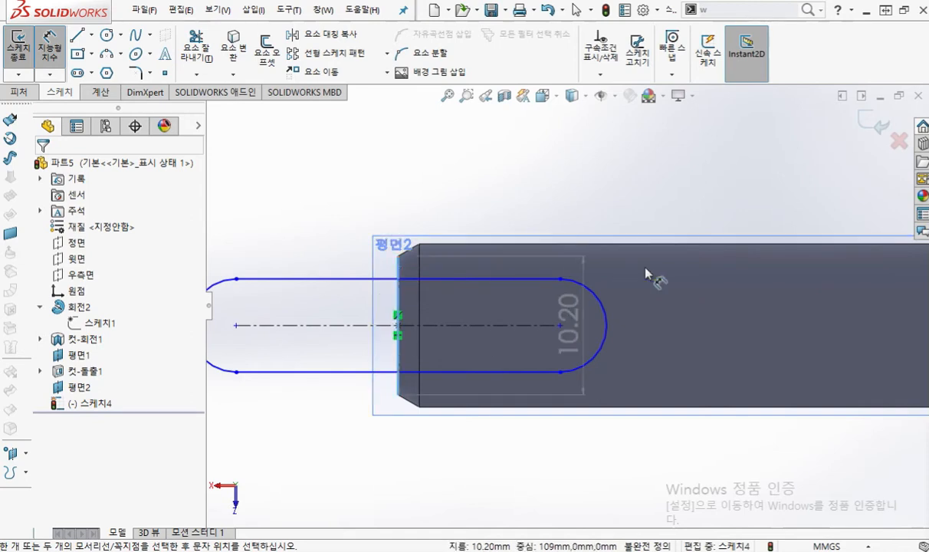
pyautogui.click(596, 299)
pyautogui.click(473, 184)
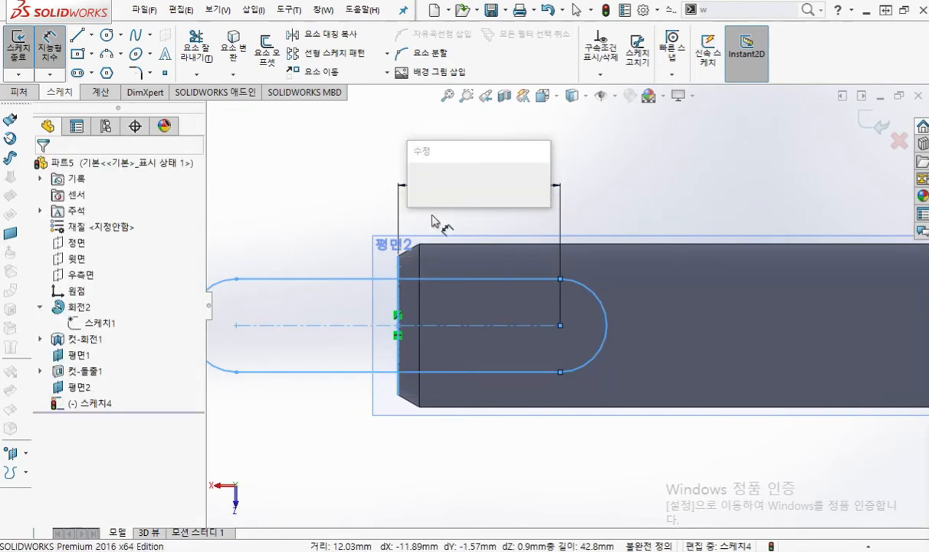
pyautogui.click(417, 183)
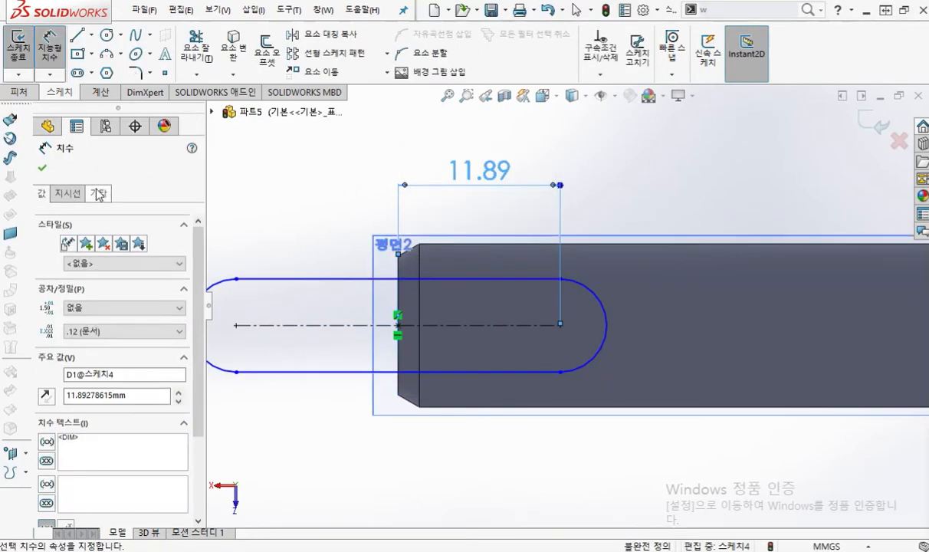
# Set the arc condition of the slot's horizontal dimension to maximum so that it measures to the far side of the inner arc
pyautogui.click(70, 194)
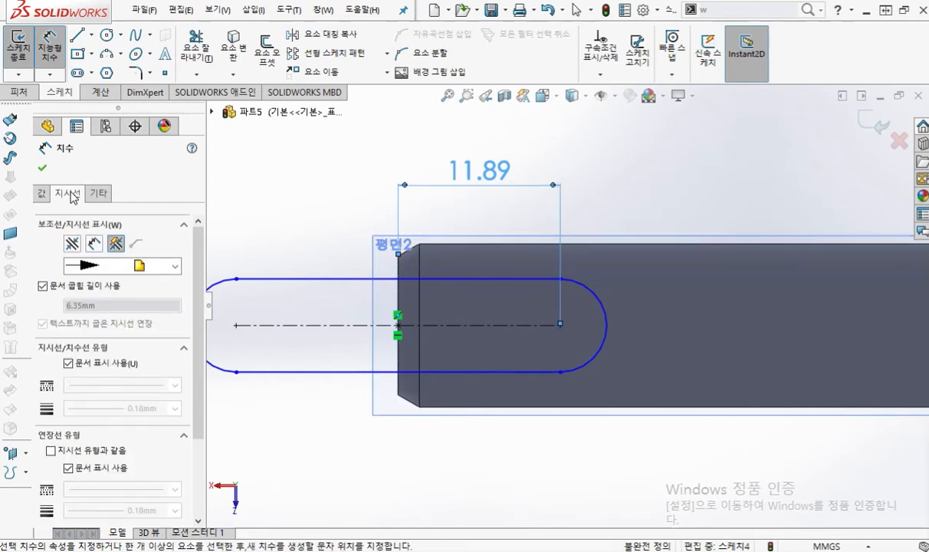
pyautogui.scroll(-3, 188, 345)
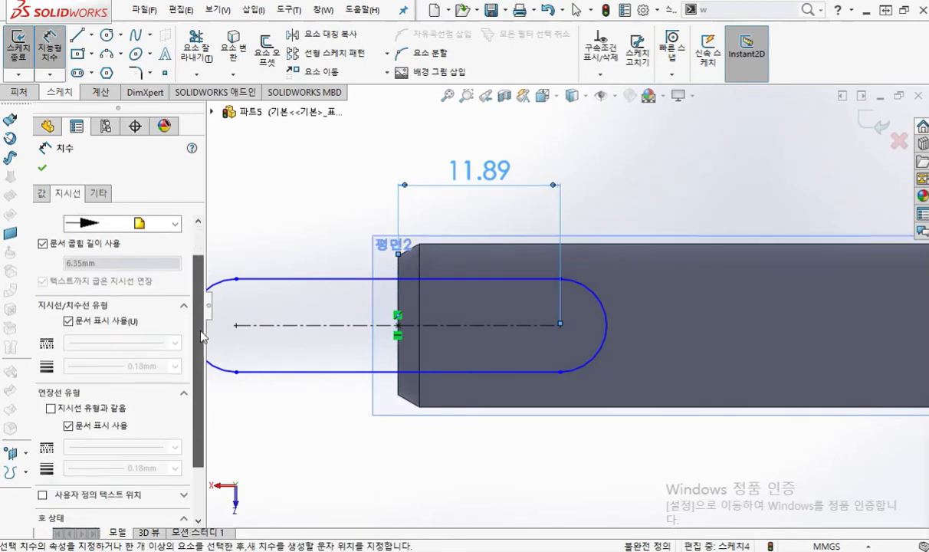
pyautogui.click(112, 477)
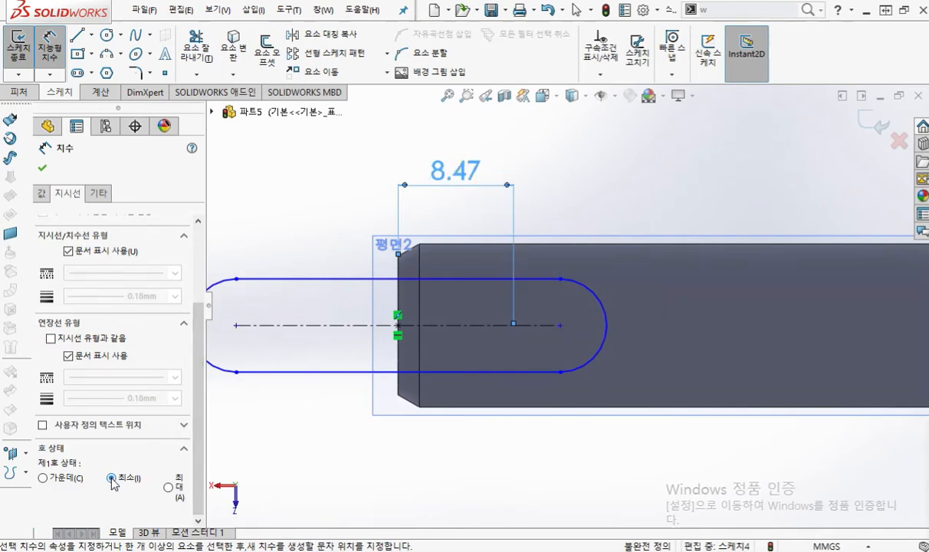
pyautogui.click(168, 487)
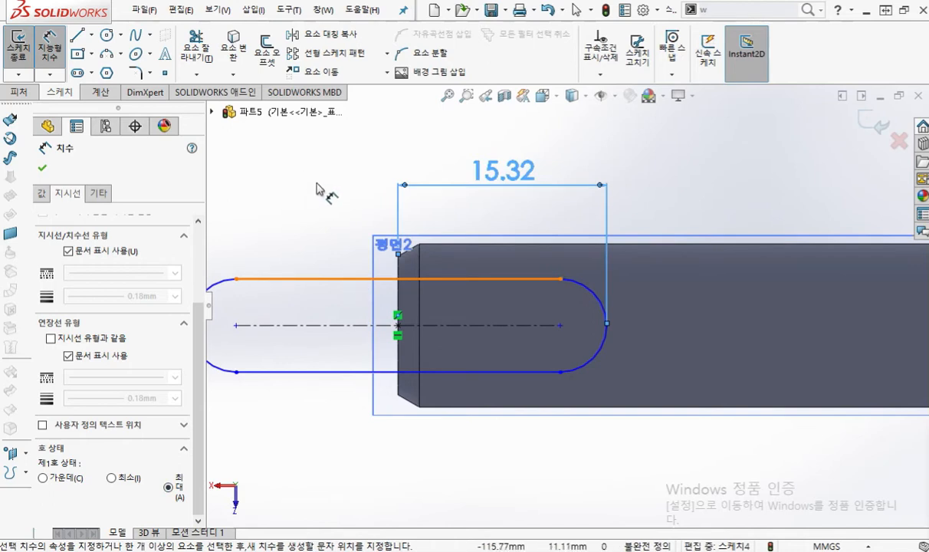
# Set the distance between the shaft's end edge and the far side of the slot's inner arc to 17 mm
pyautogui.doubleClick(499, 171)
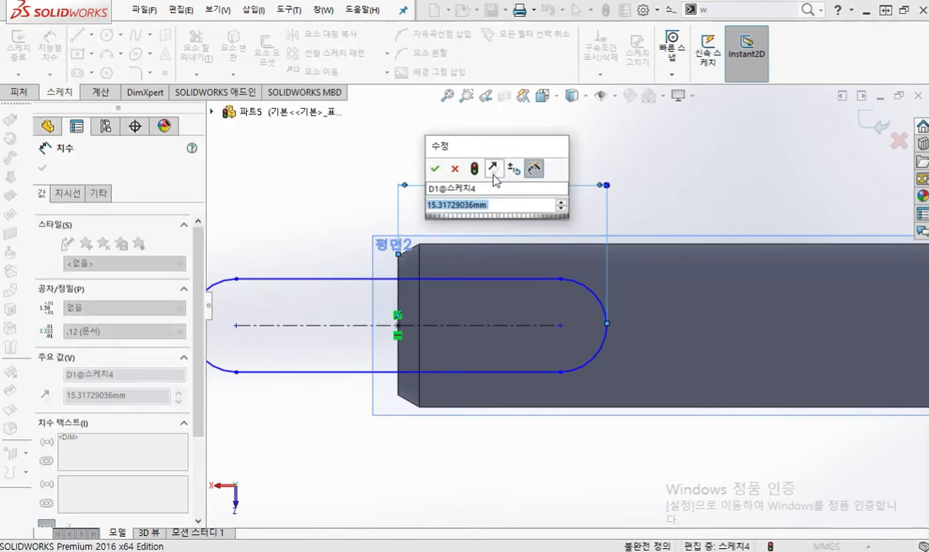
pyautogui.write('17')
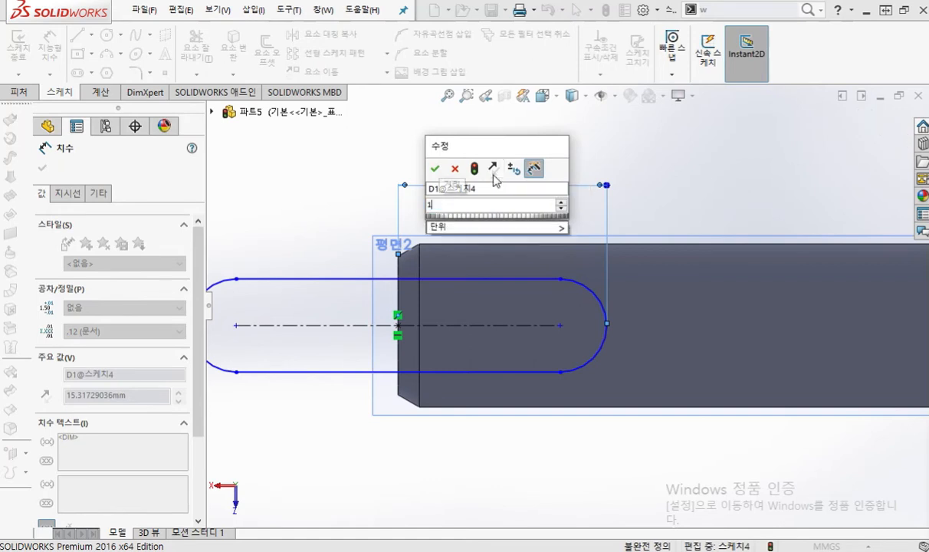
pyautogui.press('Return')
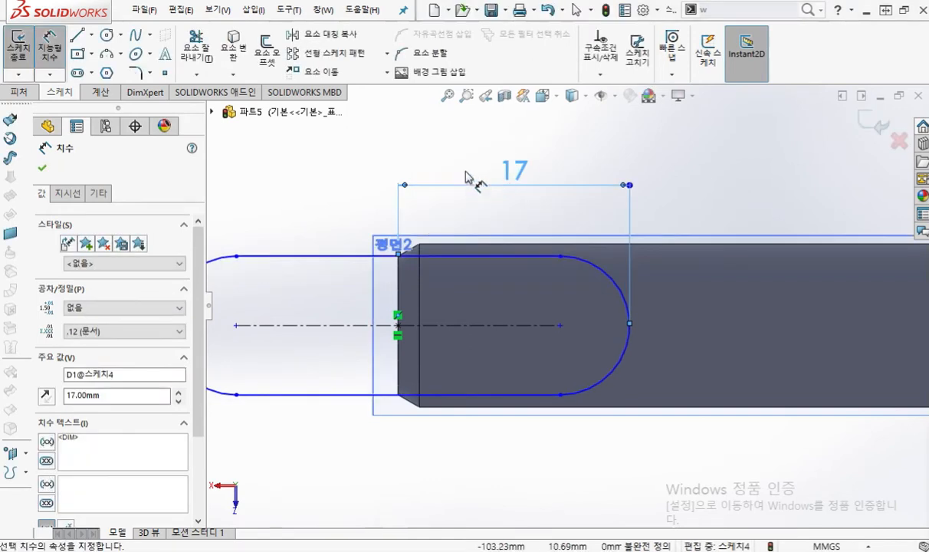
pyautogui.click(354, 170)
pyautogui.scroll(1, 361, 219)
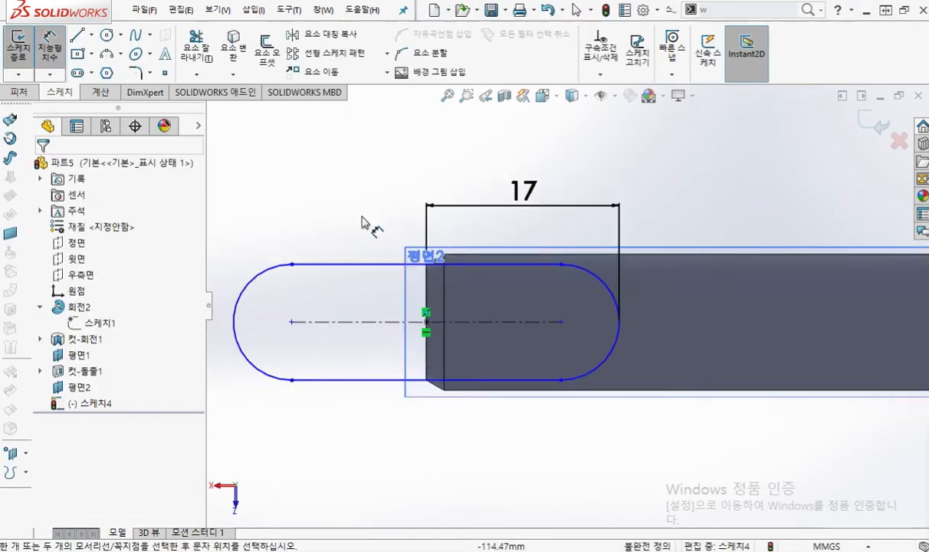
# Dimension the slot's width between its two straight sides as 4 mm
pyautogui.click(350, 265)
pyautogui.click(351, 380)
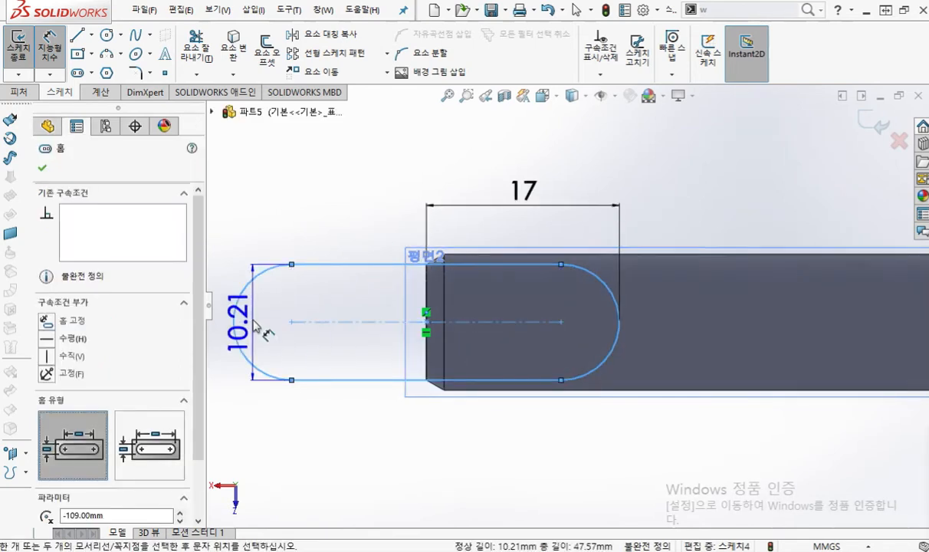
pyautogui.scroll(2, 242, 325)
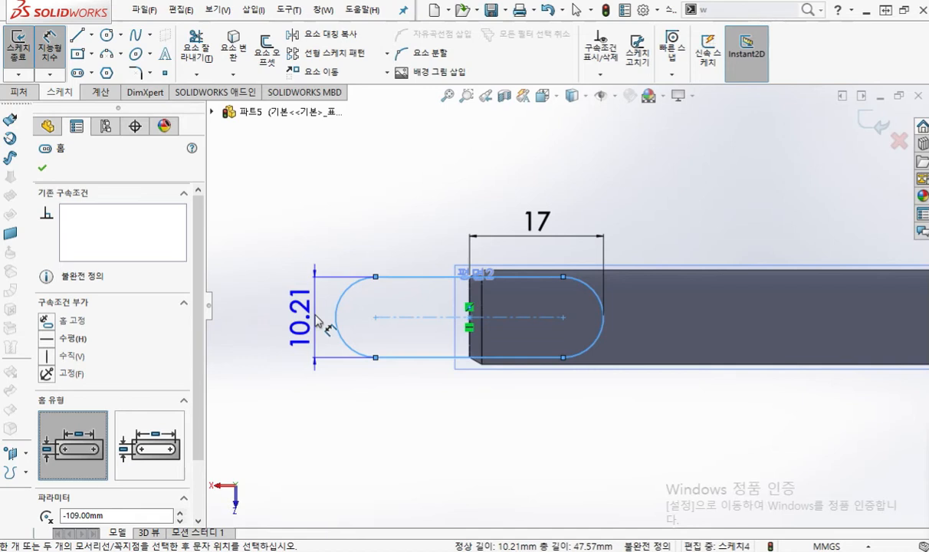
pyautogui.click(317, 319)
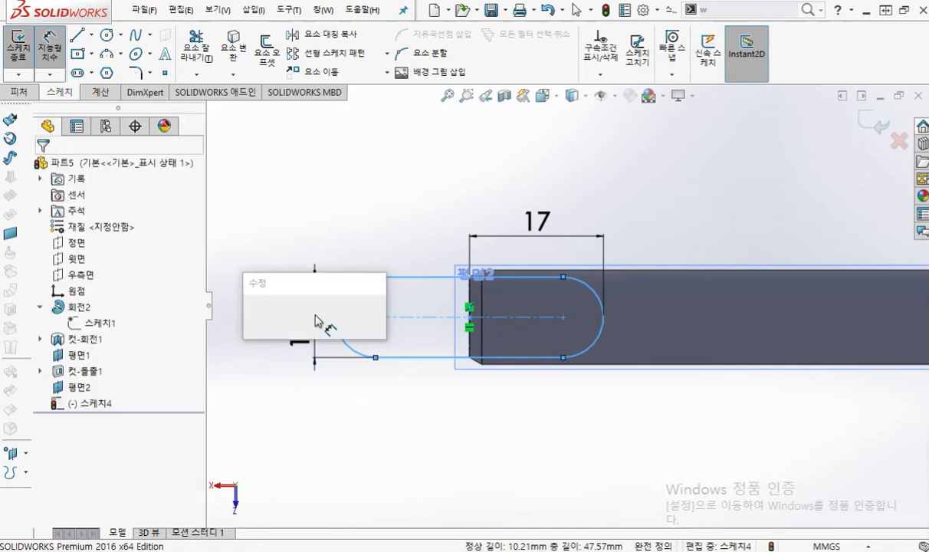
pyautogui.write('4')
pyautogui.press('Return')
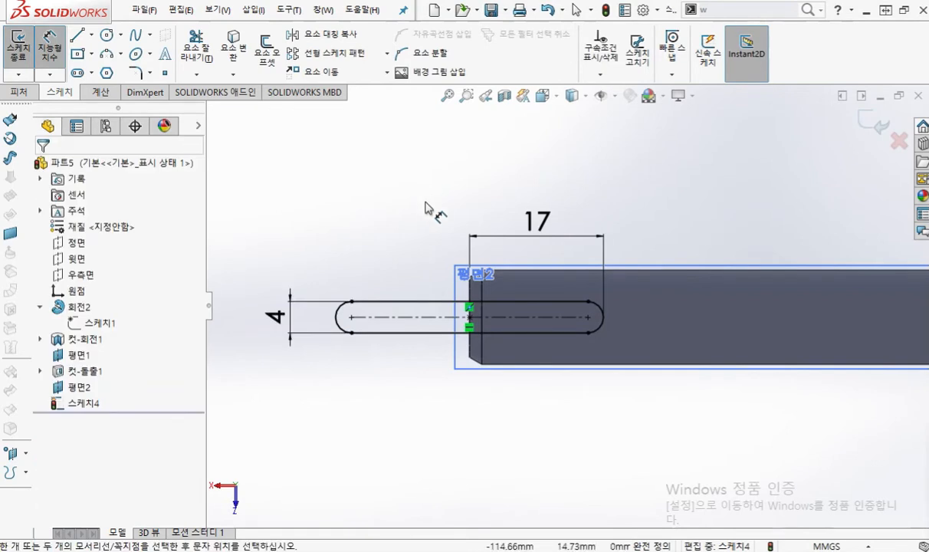
# Mark up the upward cut direction from the slot sketch into the shaft in a tilted view
pyautogui.moveTo(517, 205)
pyautogui.mouseDown(button='middle')
pyautogui.moveTo(512, 249)
pyautogui.moveTo(555, 361)
pyautogui.mouseUp(button='middle')
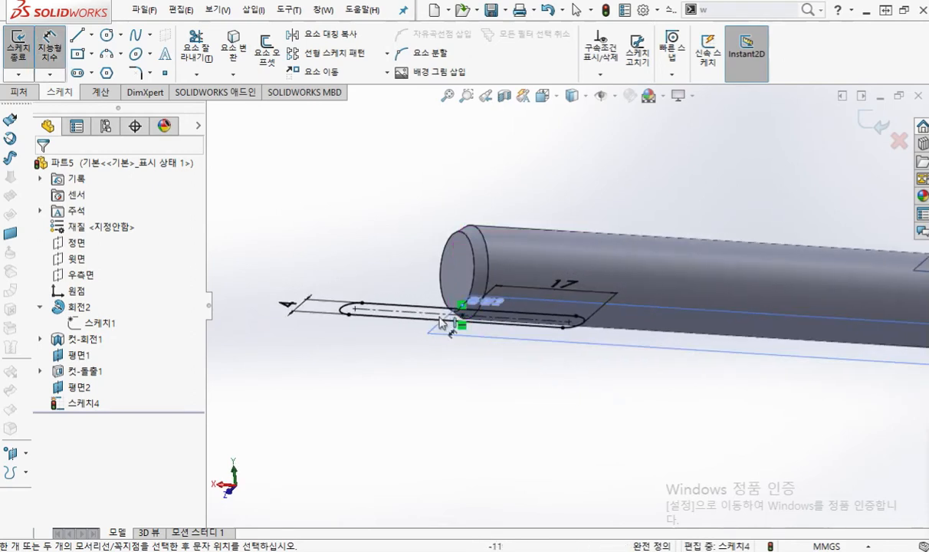
pyautogui.press('F9')
pyautogui.moveTo(457, 324)
pyautogui.mouseDown()
pyautogui.moveTo(447, 253)
pyautogui.moveTo(421, 285)
pyautogui.mouseUp()
pyautogui.moveTo(446, 244); pyautogui.dragTo(483, 273)
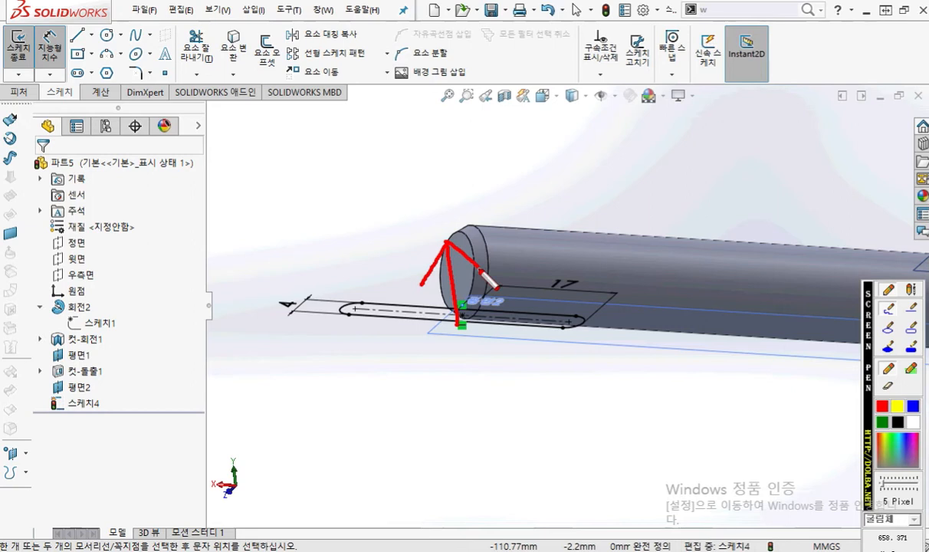
pyautogui.press('Escape')
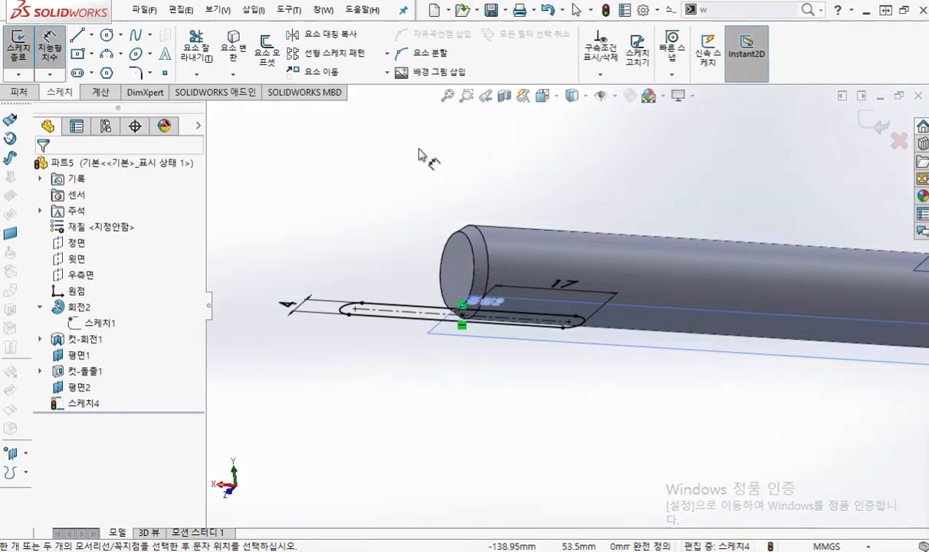
# Cut the slot sketch into the shaft end with a blind Extruded Cut 2.5 mm deep
pyautogui.press('s')
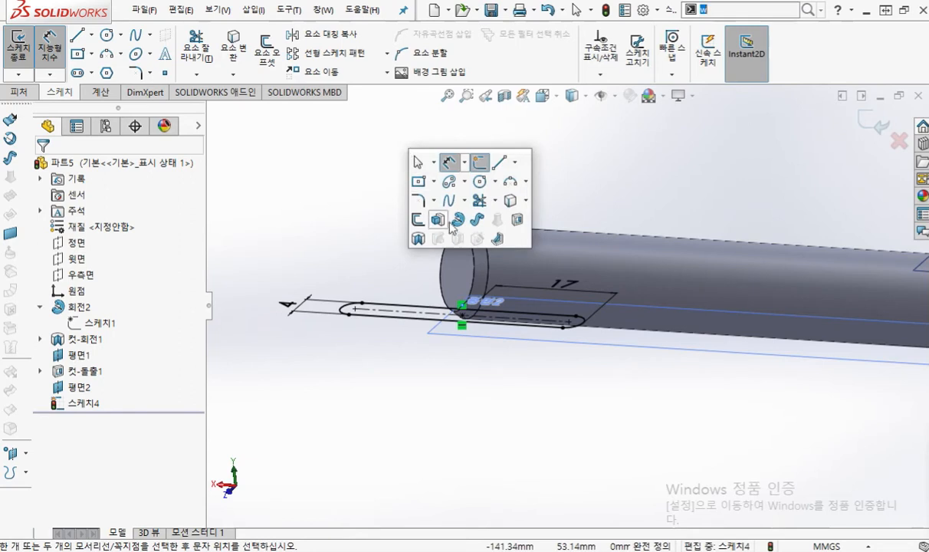
pyautogui.click(517, 219)
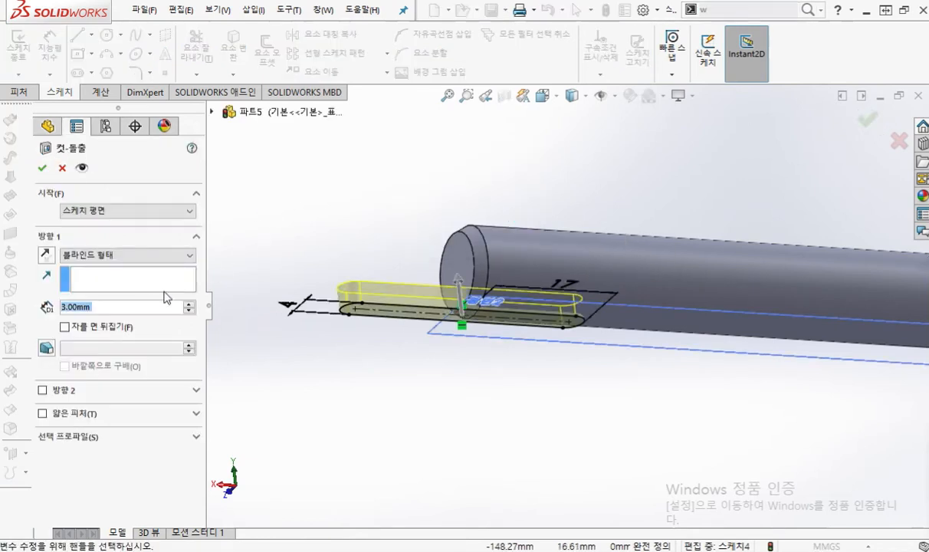
pyautogui.write('2.5')
pyautogui.press('Return')
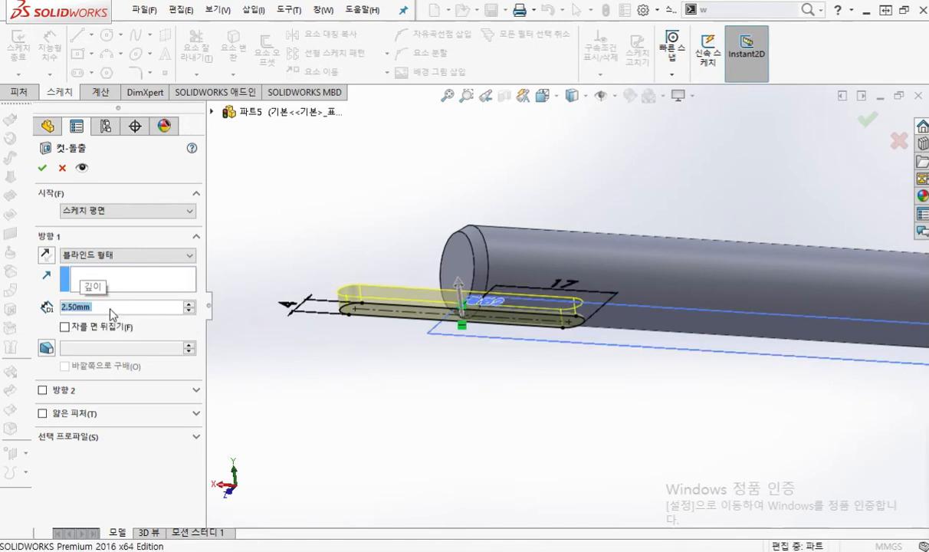
pyautogui.keyDown('ctrl'); pyautogui.moveTo(670, 346); pyautogui.dragTo(558, 342, button='middle'); pyautogui.keyUp('ctrl')
pyautogui.moveTo(565, 292); pyautogui.dragTo(565, 292, button='middle')
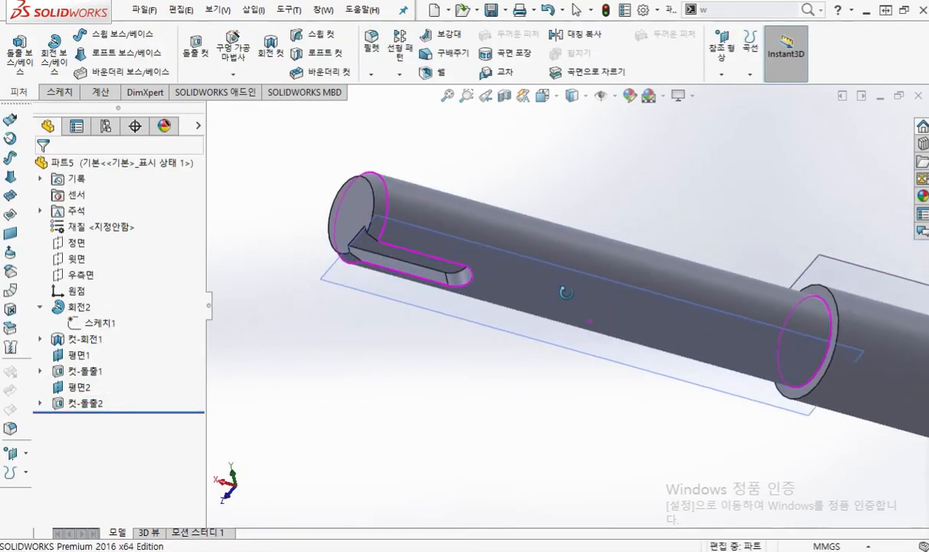
# Apply a section view of the shaft through the front plane with no offset and mark up the Section View command
pyautogui.scroll(3, 569, 292)
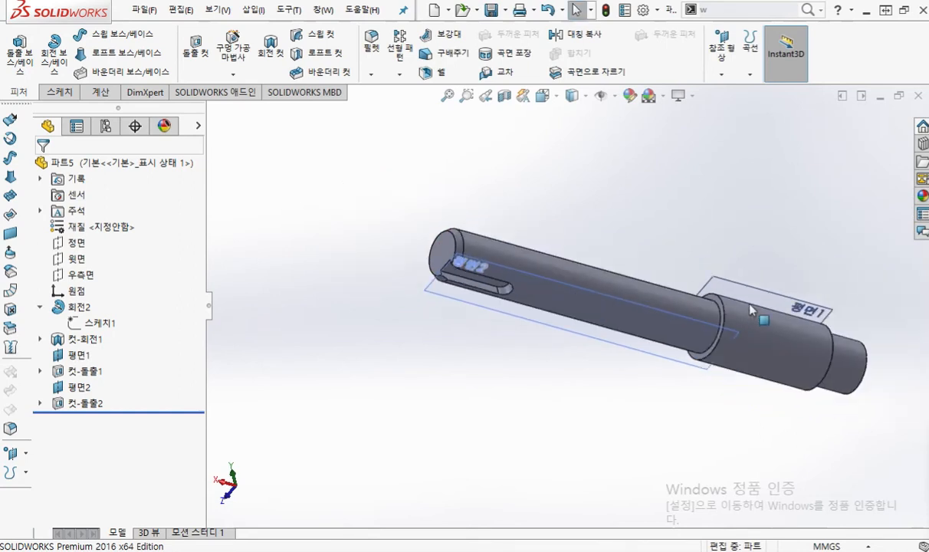
pyautogui.keyDown('ctrl'); pyautogui.moveTo(749, 303); pyautogui.dragTo(693, 316, button='middle'); pyautogui.keyUp('ctrl')
pyautogui.moveTo(535, 224); pyautogui.dragTo(646, 307, button='middle')
pyautogui.hotkey('ctrl', '7')
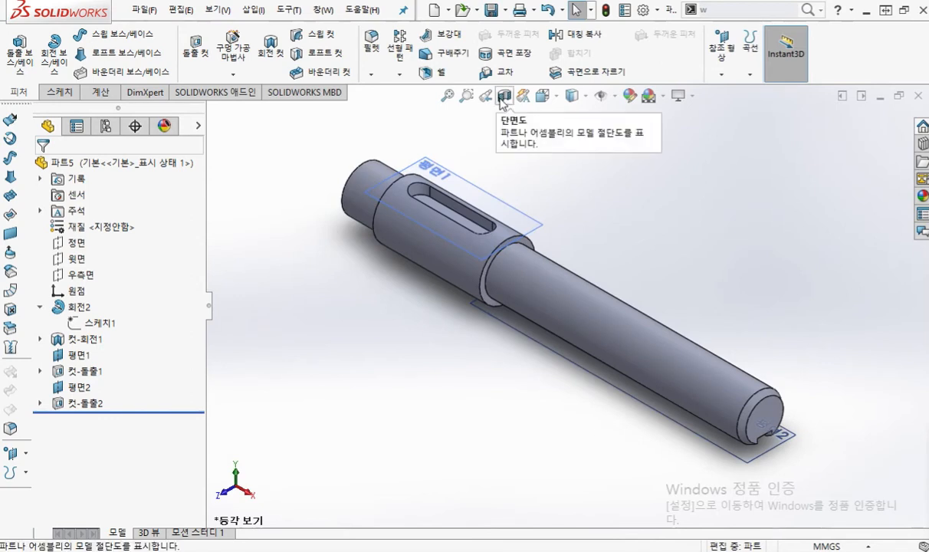
pyautogui.click(502, 101)
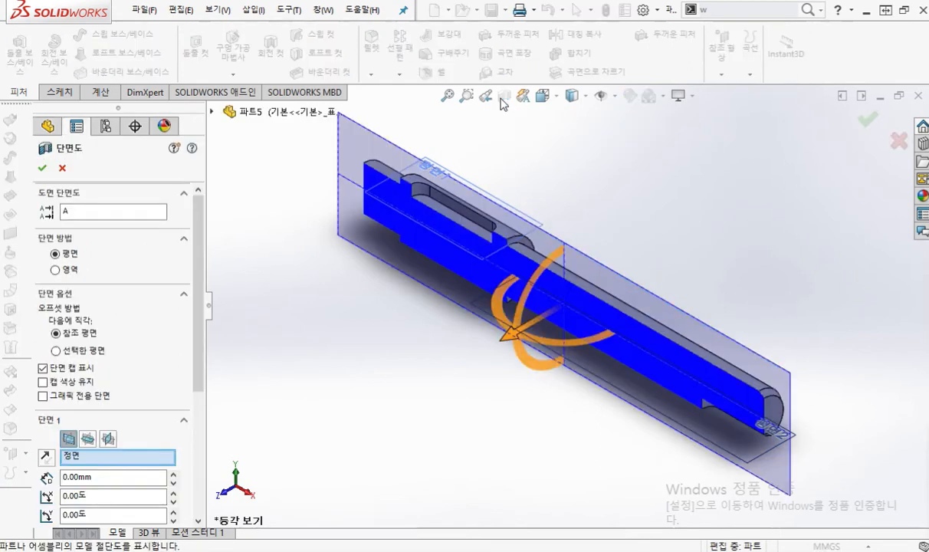
pyautogui.moveTo(512, 86)
pyautogui.mouseDown()
pyautogui.moveTo(489, 116)
pyautogui.moveTo(512, 141)
pyautogui.mouseUp()
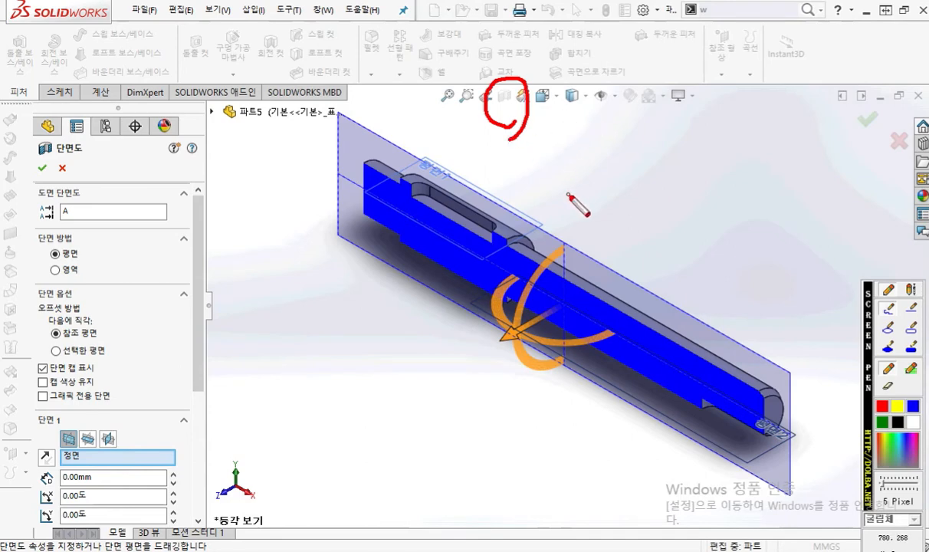
pyautogui.press('Escape')
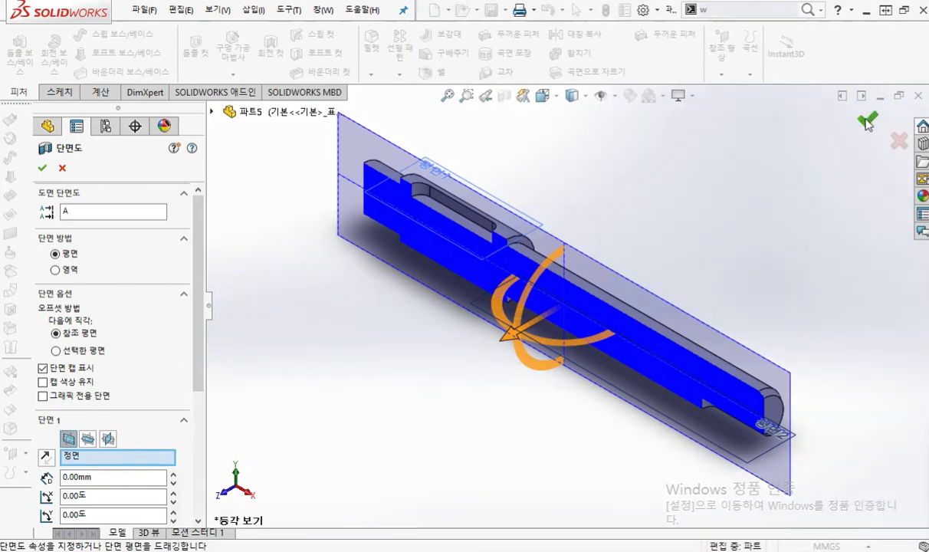
pyautogui.click(866, 121)
# Examine the sectioned shaft from the front and mark up the profiles of both keyway slots
pyautogui.hotkey('ctrl', '1')
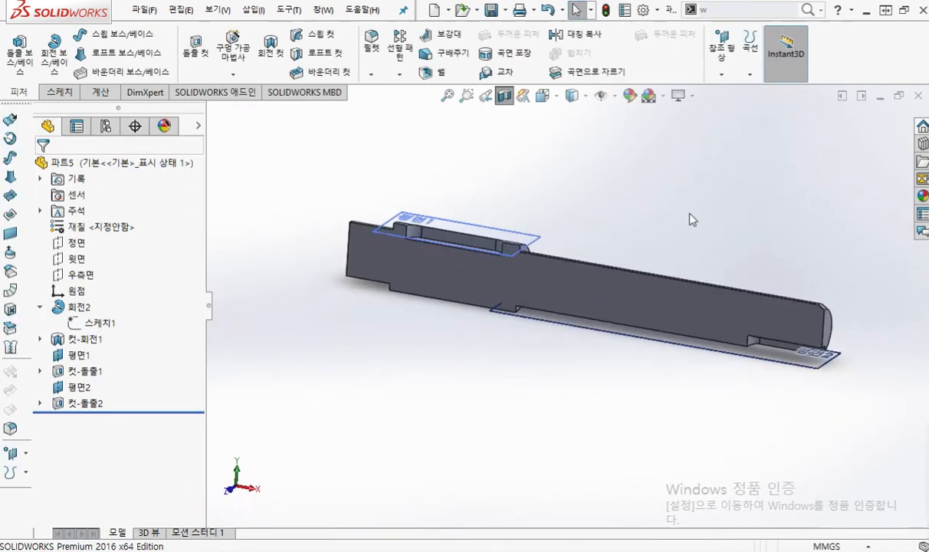
pyautogui.scroll(-2, 490, 379)
pyautogui.scroll(1, 588, 373)
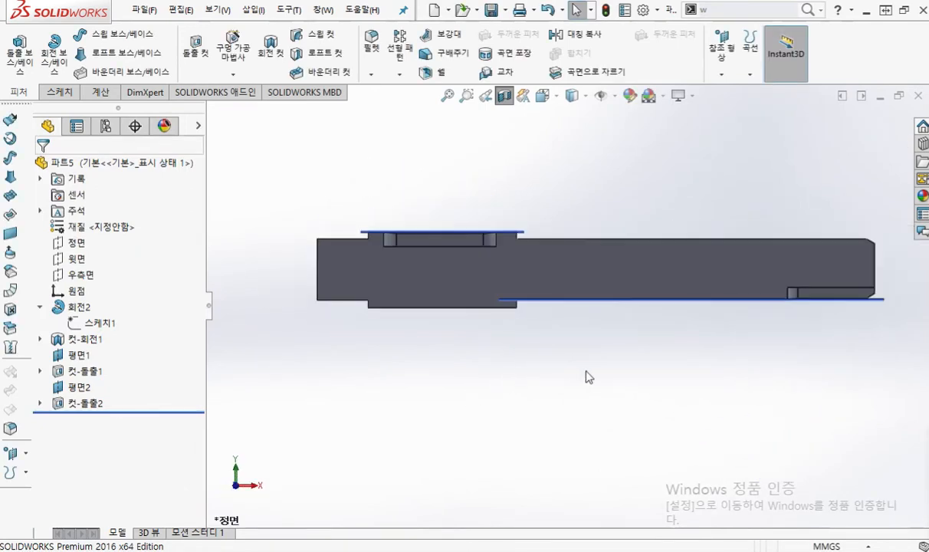
pyautogui.keyDown('ctrl'); pyautogui.moveTo(645, 374); pyautogui.dragTo(570, 367, button='middle'); pyautogui.keyUp('ctrl')
pyautogui.press('F9')
pyautogui.moveTo(314, 192)
pyautogui.mouseDown()
pyautogui.moveTo(313, 226)
pyautogui.moveTo(424, 184)
pyautogui.mouseUp()
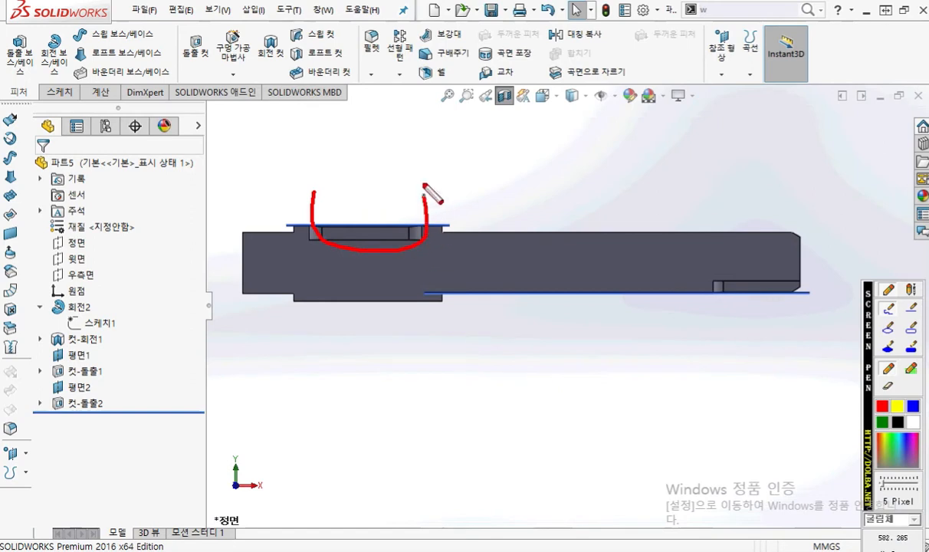
pyautogui.moveTo(711, 321)
pyautogui.mouseDown()
pyautogui.moveTo(713, 301)
pyautogui.moveTo(829, 276)
pyautogui.mouseUp()
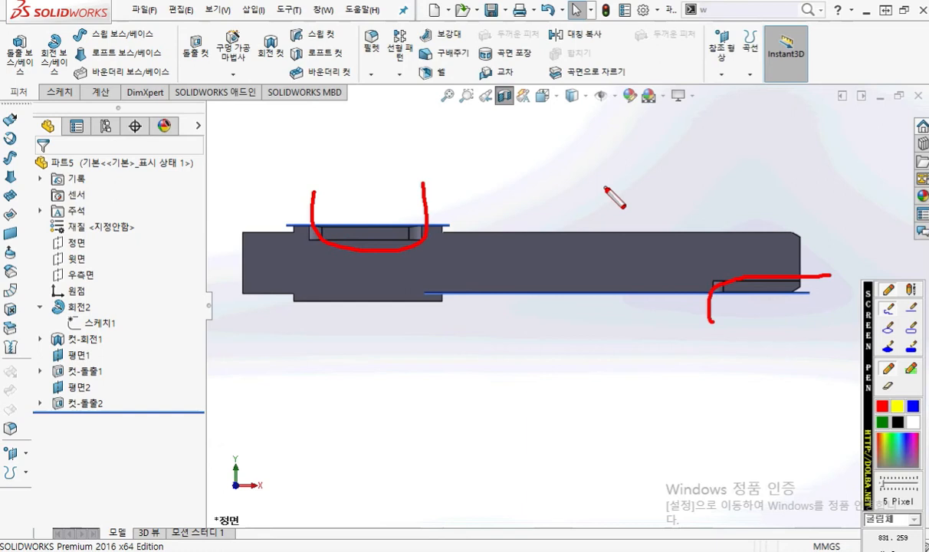
pyautogui.press('Escape')
# Turn off the section view, mark up its command, and show the whole shaft in isometric view
pyautogui.click(503, 95)
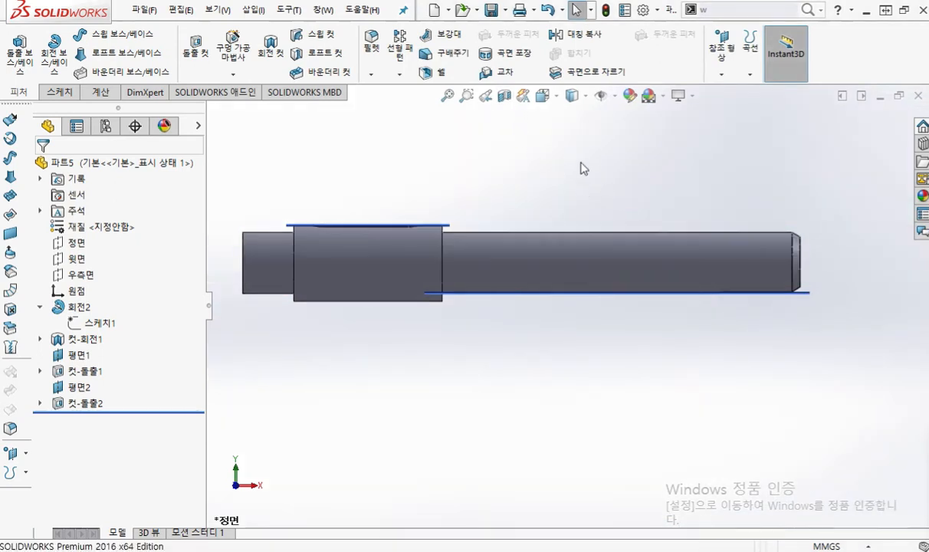
pyautogui.hotkey('ctrl', '2')
pyautogui.moveTo(522, 108)
pyautogui.mouseDown()
pyautogui.moveTo(512, 82)
pyautogui.moveTo(512, 117)
pyautogui.mouseUp()
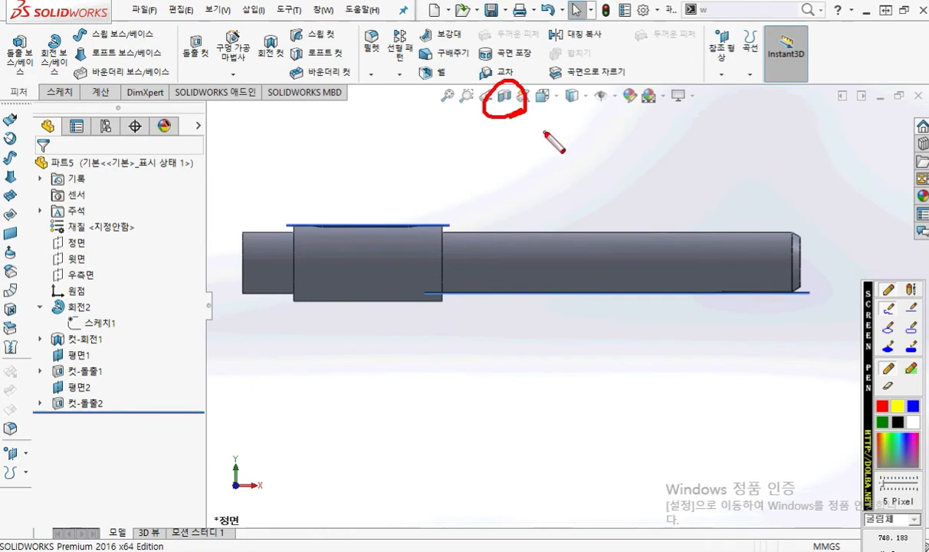
pyautogui.hotkey('ctrl', '2')
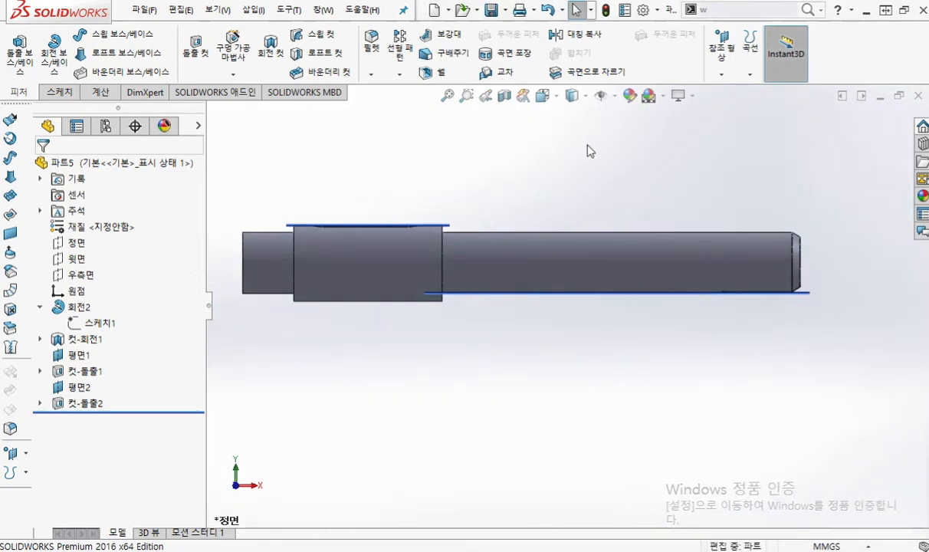
pyautogui.hotkey('ctrl', '7')
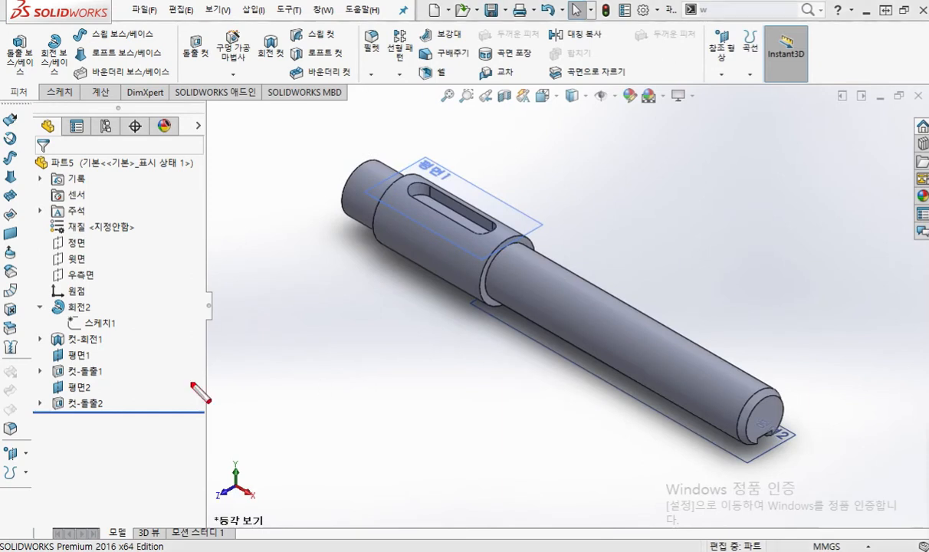
# Hide the reference planes 평면1 and 평면2
pyautogui.moveTo(98, 356)
pyautogui.mouseDown()
pyautogui.moveTo(137, 357)
pyautogui.moveTo(110, 359)
pyautogui.moveTo(138, 387)
pyautogui.moveTo(95, 386)
pyautogui.moveTo(115, 392)
pyautogui.mouseUp()
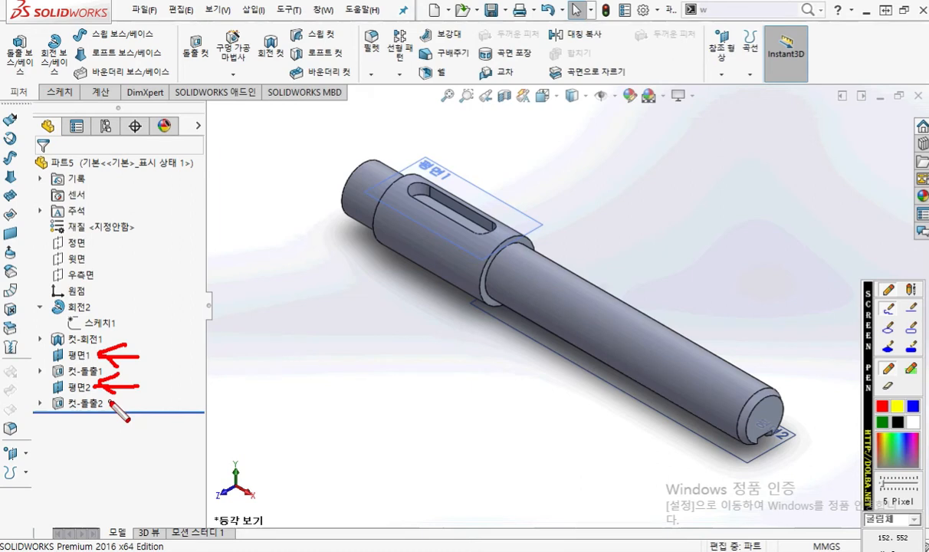
pyautogui.press('Escape')
pyautogui.click(79, 356)
pyautogui.click(109, 337)
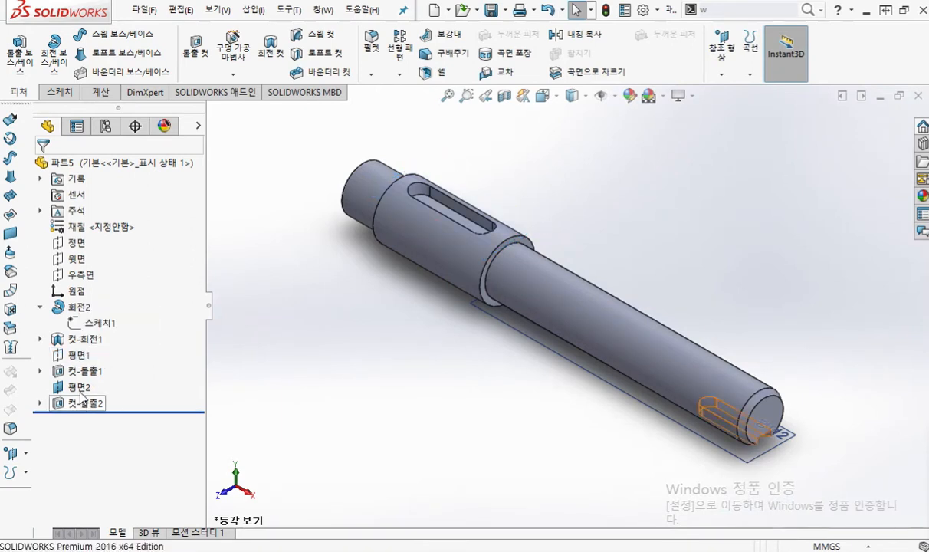
pyautogui.click(79, 387)
pyautogui.click(108, 366)
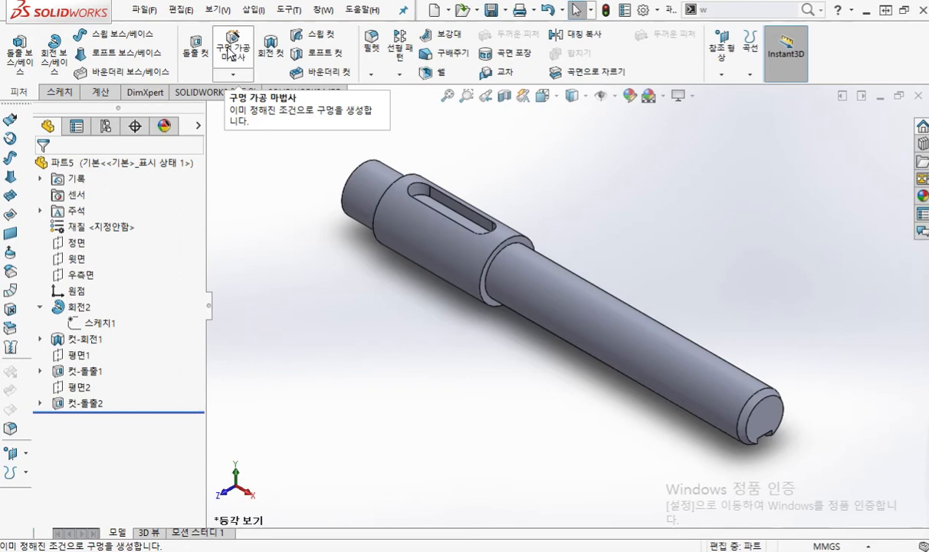
pyautogui.press('F9')
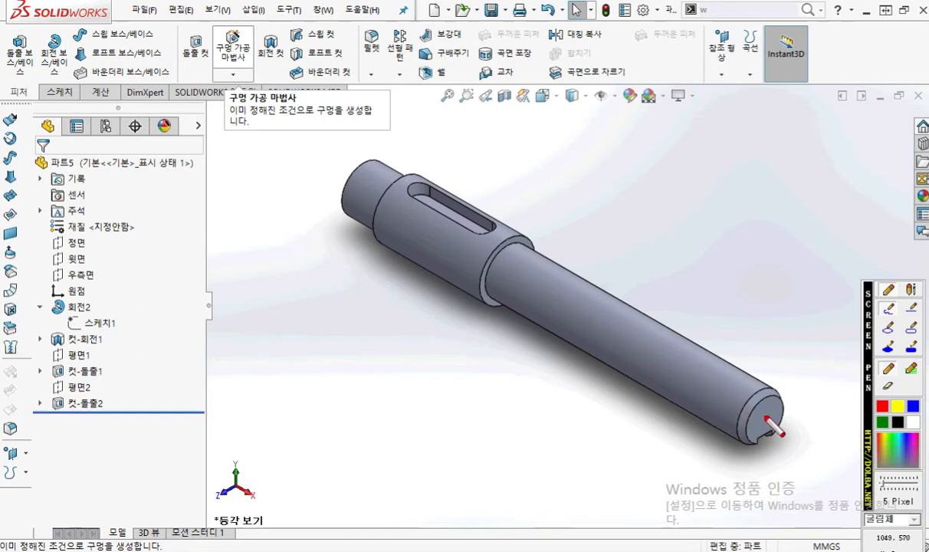
pyautogui.moveTo(766, 420); pyautogui.dragTo(708, 381)
pyautogui.moveTo(772, 415)
pyautogui.mouseDown()
pyautogui.moveTo(738, 409)
pyautogui.moveTo(758, 429)
pyautogui.mouseUp()
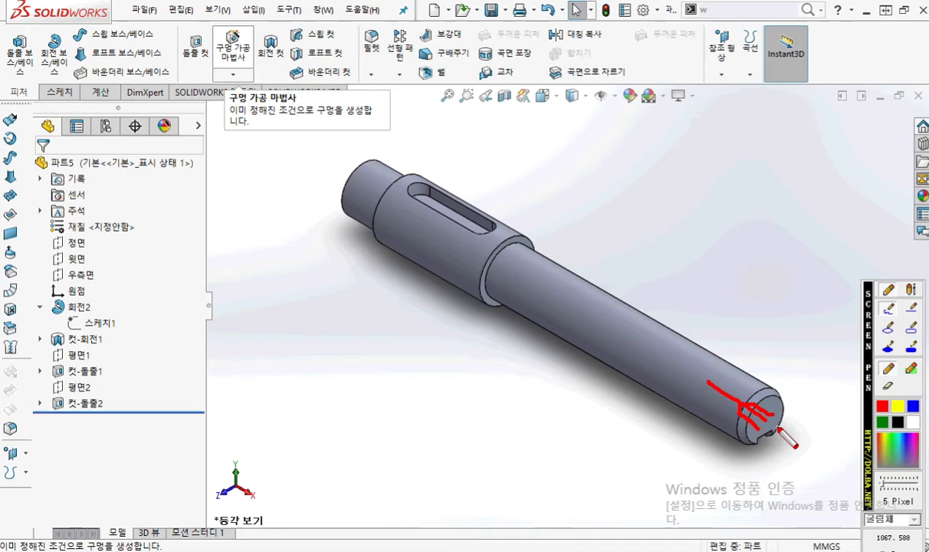
pyautogui.moveTo(622, 372)
pyautogui.mouseDown()
pyautogui.moveTo(651, 307)
pyautogui.moveTo(622, 387)
pyautogui.moveTo(656, 398)
pyautogui.mouseUp()
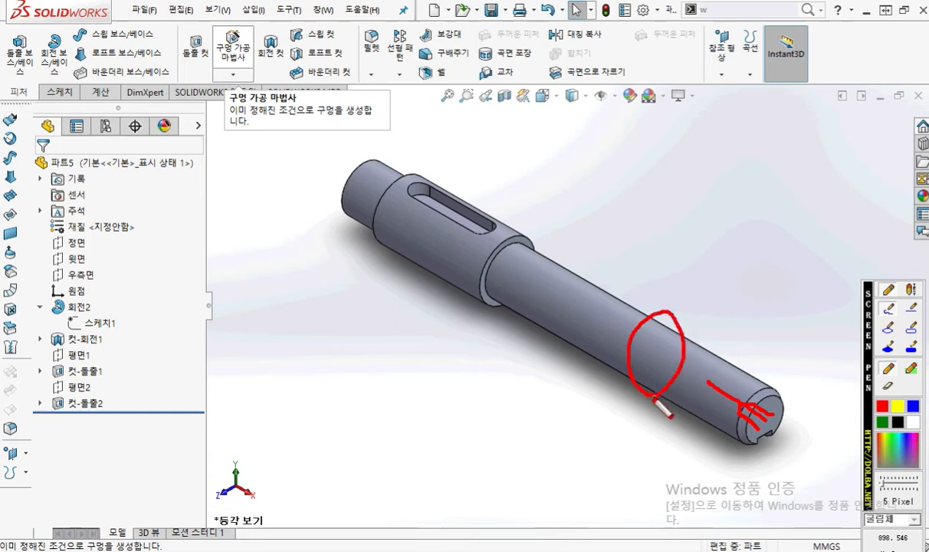
pyautogui.press('Escape')
pyautogui.click(765, 411)
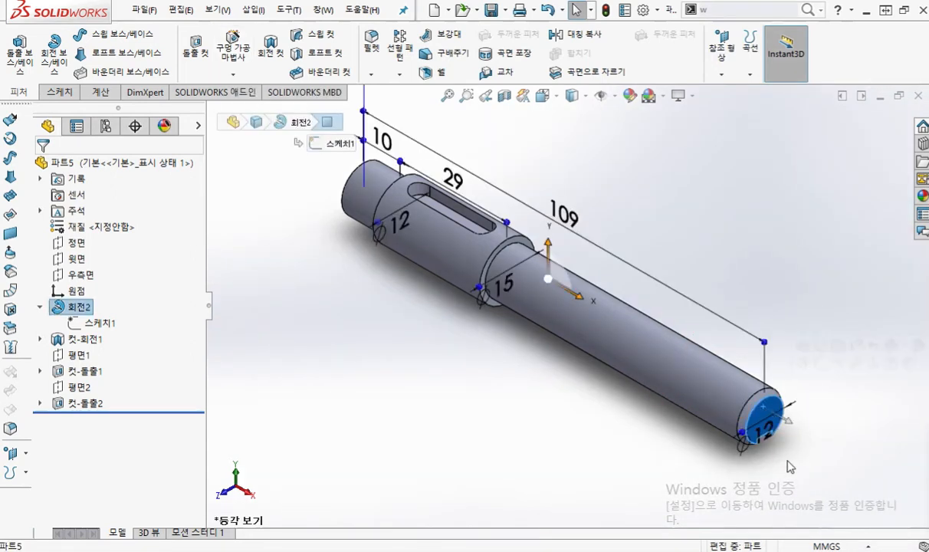
pyautogui.scroll(-4, 790, 467)
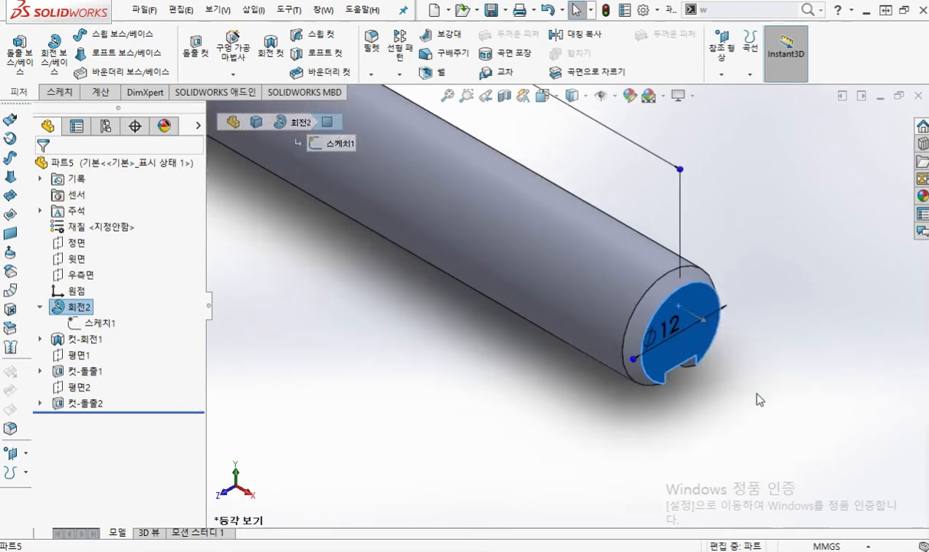
pyautogui.press('F9')
pyautogui.moveTo(683, 326)
pyautogui.mouseDown()
pyautogui.moveTo(676, 333)
pyautogui.moveTo(684, 333)
pyautogui.mouseUp()
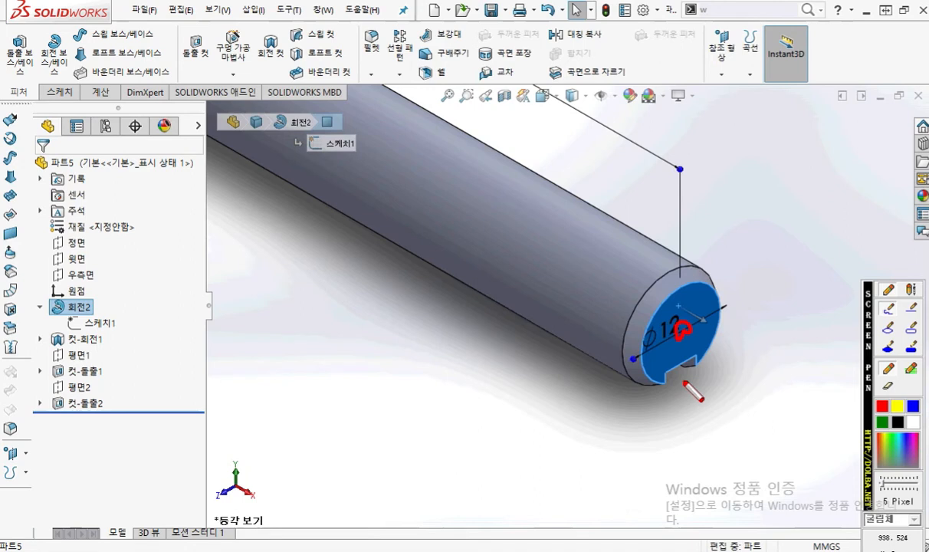
pyautogui.press('F9')
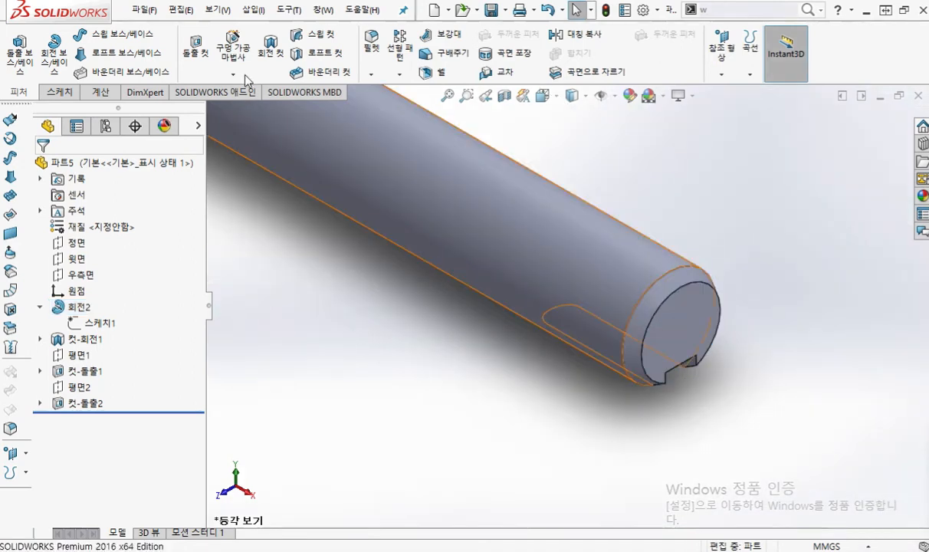
# Start the Hole Wizard and choose the straight tap as the hole type
pyautogui.click(232, 52)
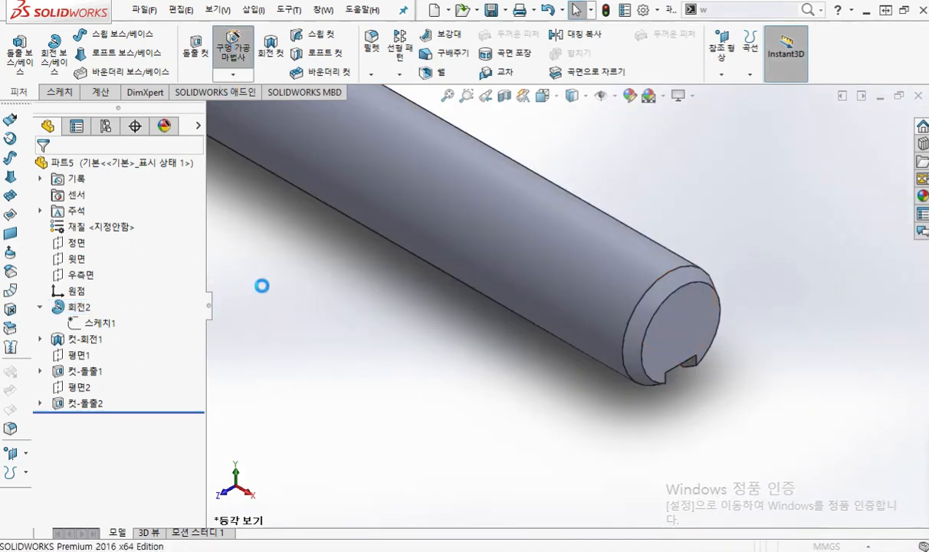
pyautogui.moveTo(200, 266); pyautogui.dragTo(207, 307)
pyautogui.press('F9')
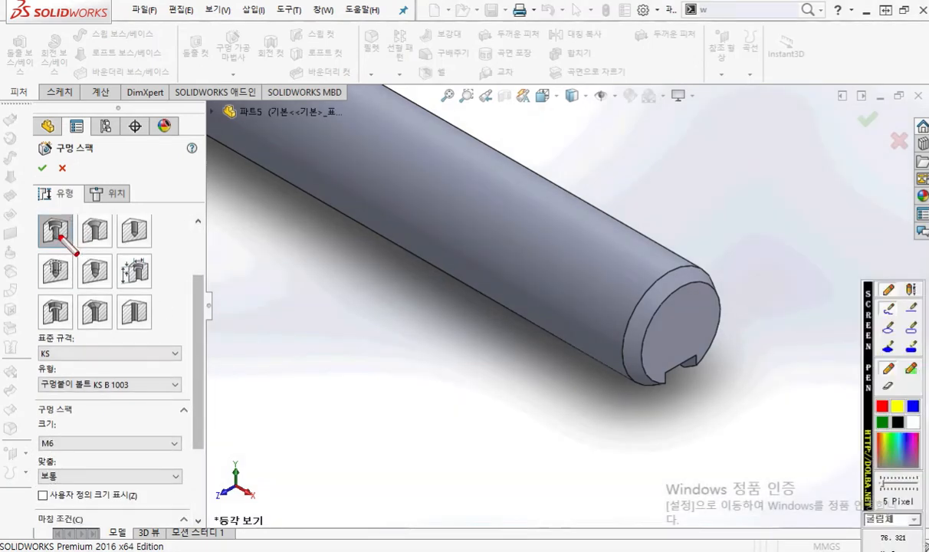
pyautogui.moveTo(72, 256)
pyautogui.mouseDown()
pyautogui.moveTo(51, 299)
pyautogui.moveTo(68, 252)
pyautogui.mouseUp()
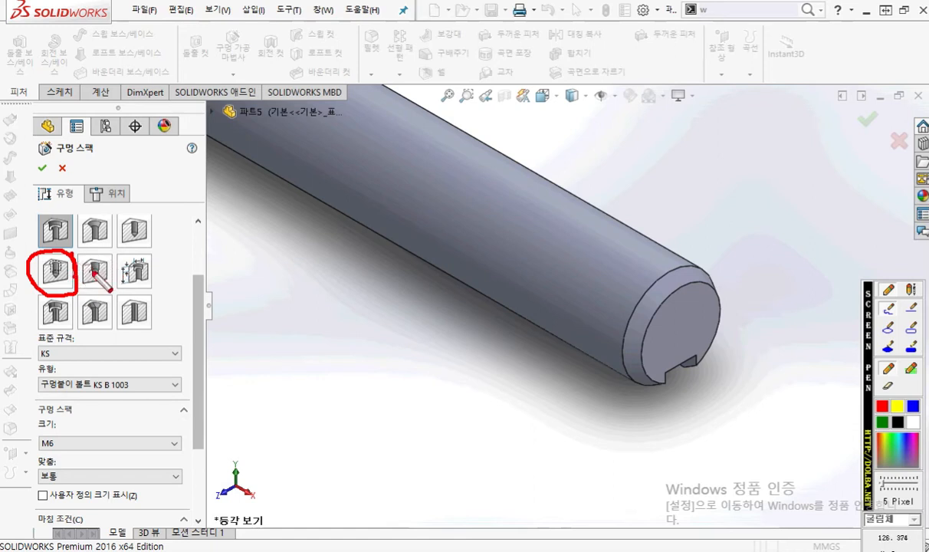
pyautogui.moveTo(73, 265)
pyautogui.mouseDown()
pyautogui.moveTo(149, 204)
pyautogui.moveTo(157, 237)
pyautogui.moveTo(183, 203)
pyautogui.moveTo(184, 223)
pyautogui.moveTo(201, 232)
pyautogui.moveTo(256, 209)
pyautogui.moveTo(255, 247)
pyautogui.moveTo(301, 214)
pyautogui.moveTo(310, 230)
pyautogui.moveTo(326, 218)
pyautogui.moveTo(342, 228)
pyautogui.moveTo(338, 250)
pyautogui.moveTo(380, 207)
pyautogui.moveTo(399, 239)
pyautogui.moveTo(450, 216)
pyautogui.moveTo(446, 242)
pyautogui.mouseUp()
pyautogui.moveTo(453, 196); pyautogui.dragTo(460, 253)
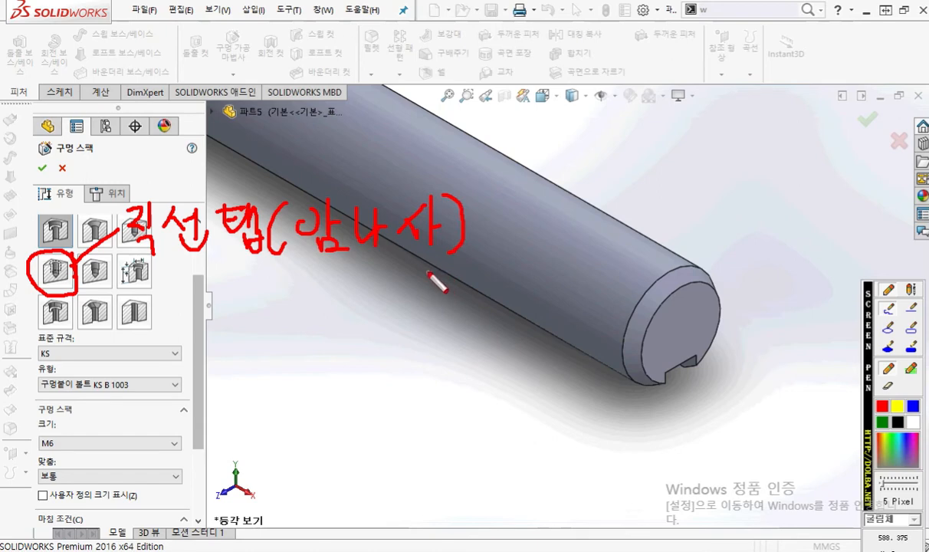
pyautogui.press('Escape')
pyautogui.click(55, 270)
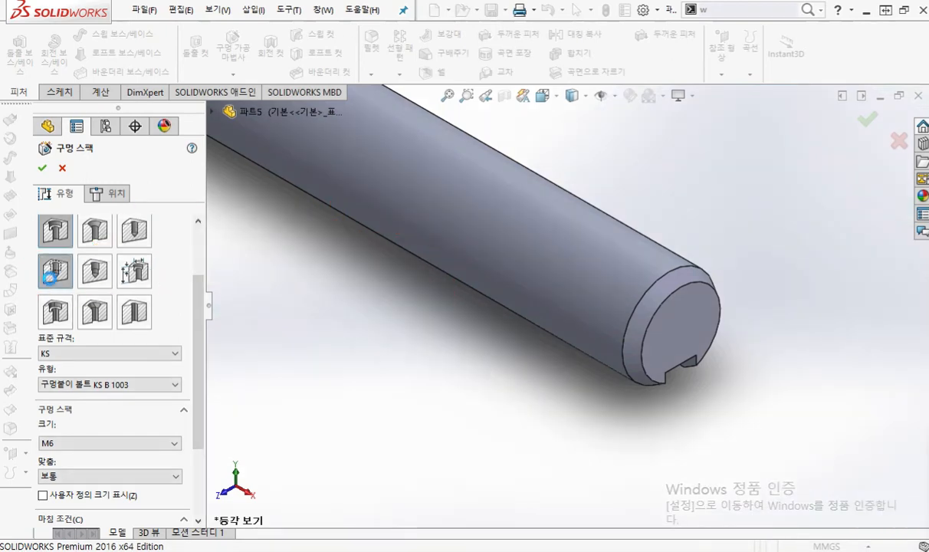
# Set the straight tap's type to 탭 구멍 (tapped hole)
pyautogui.scroll(-3, 188, 324)
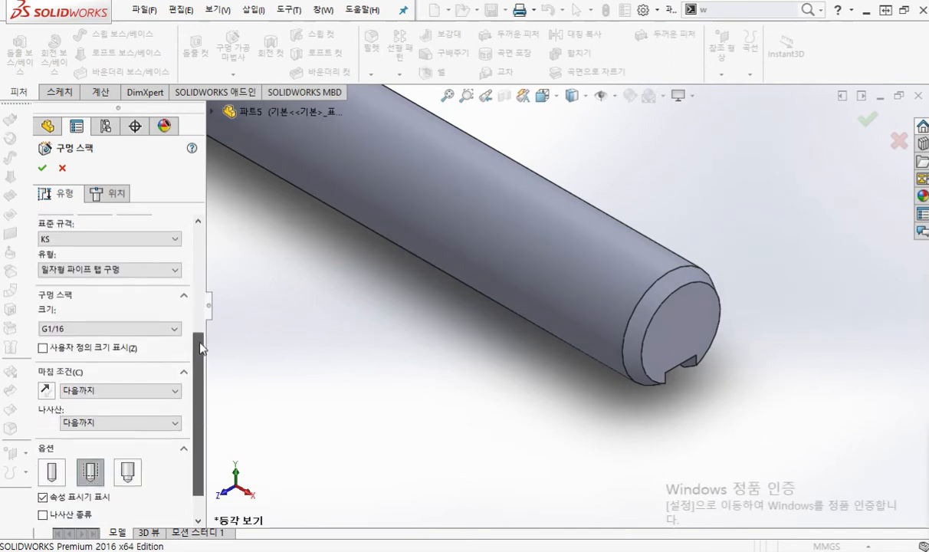
pyautogui.scroll(1, 117, 304)
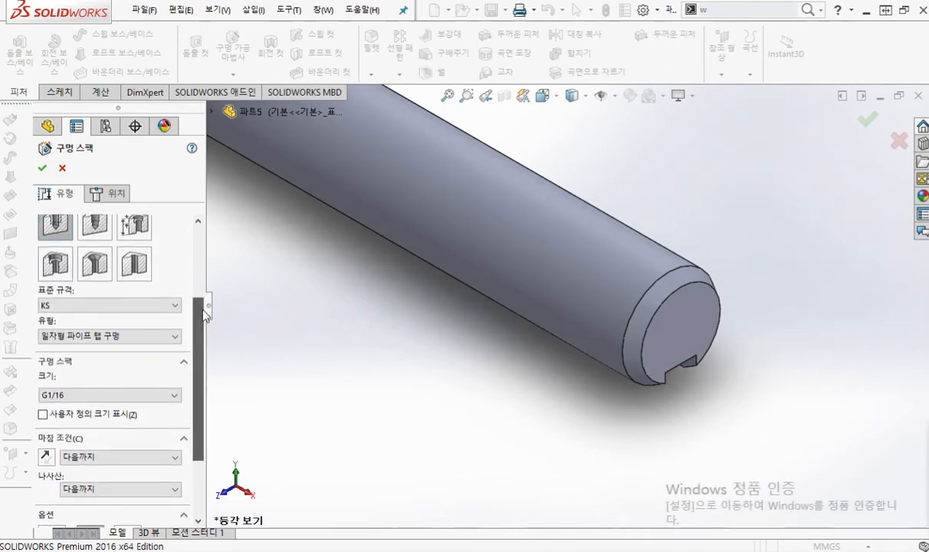
pyautogui.press('F9')
pyautogui.moveTo(82, 295)
pyautogui.mouseDown()
pyautogui.moveTo(83, 317)
pyautogui.moveTo(119, 320)
pyautogui.mouseUp()
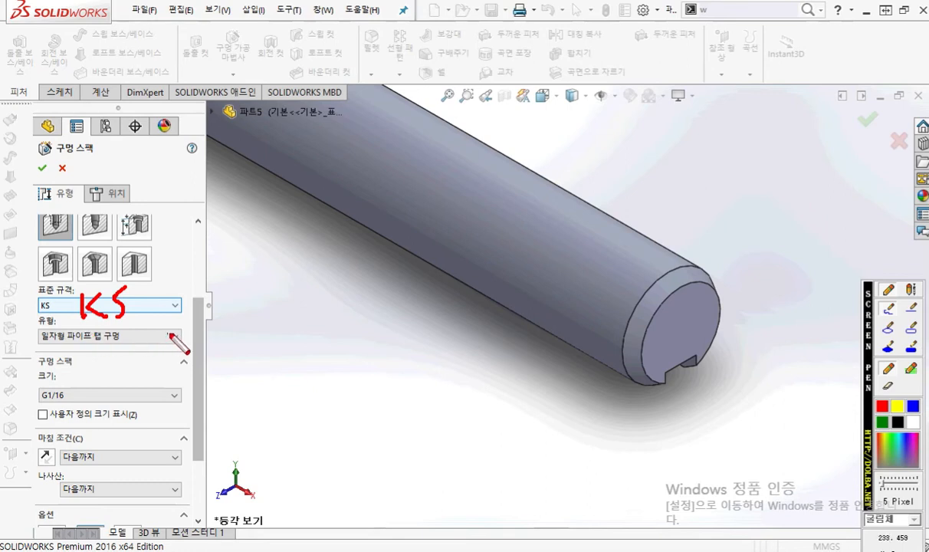
pyautogui.moveTo(169, 330); pyautogui.dragTo(193, 325)
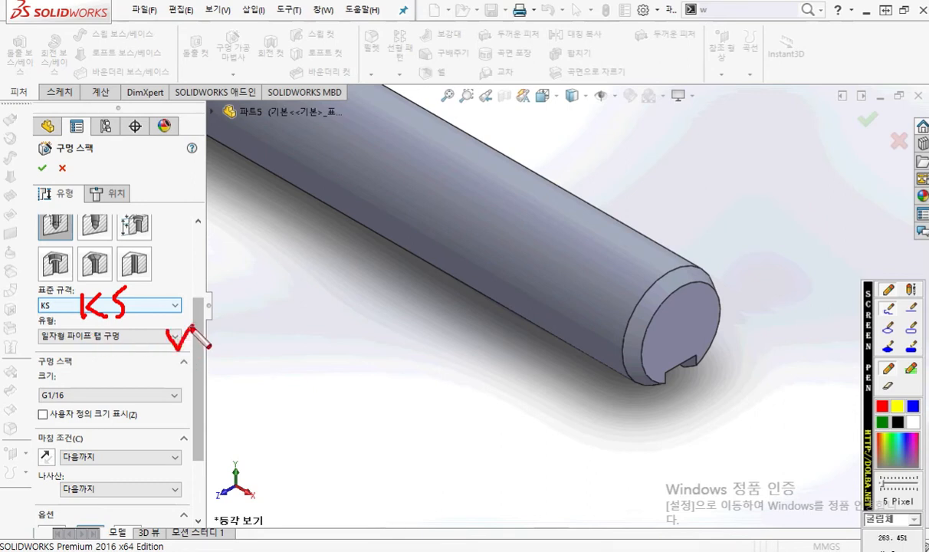
pyautogui.moveTo(78, 332)
pyautogui.mouseDown()
pyautogui.moveTo(98, 329)
pyautogui.moveTo(100, 346)
pyautogui.moveTo(123, 336)
pyautogui.mouseUp()
pyautogui.moveTo(125, 329)
pyautogui.mouseDown()
pyautogui.moveTo(126, 356)
pyautogui.moveTo(112, 361)
pyautogui.moveTo(125, 358)
pyautogui.mouseUp()
pyautogui.moveTo(111, 353); pyautogui.dragTo(126, 357)
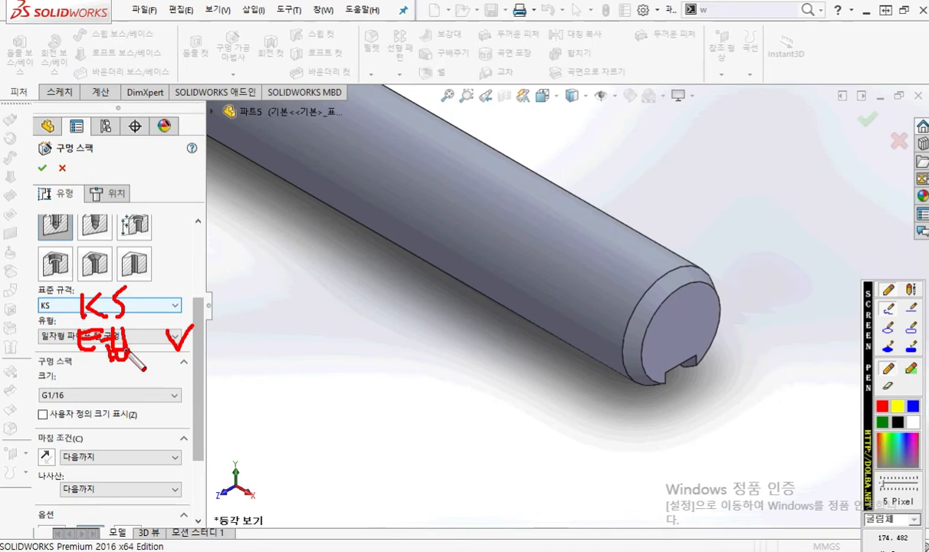
pyautogui.press('Escape')
pyautogui.click(134, 335)
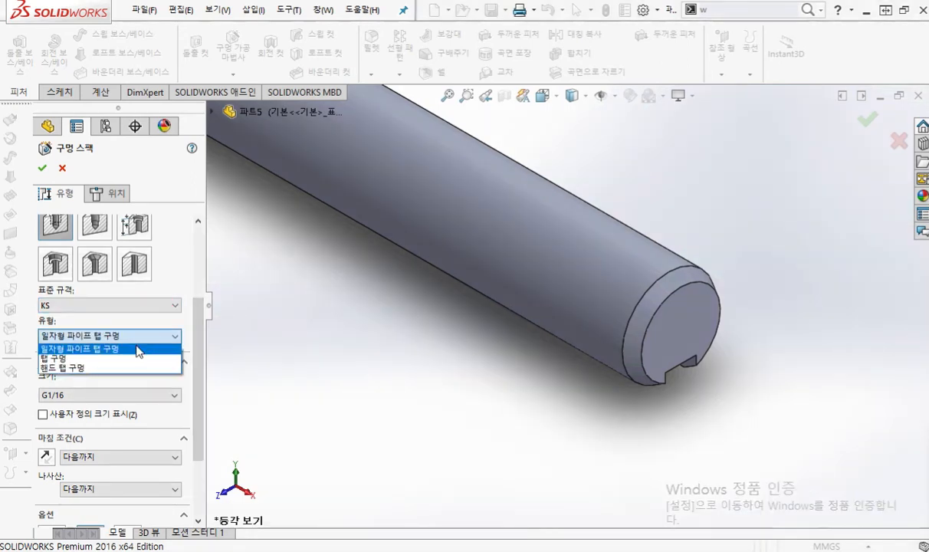
pyautogui.click(115, 358)
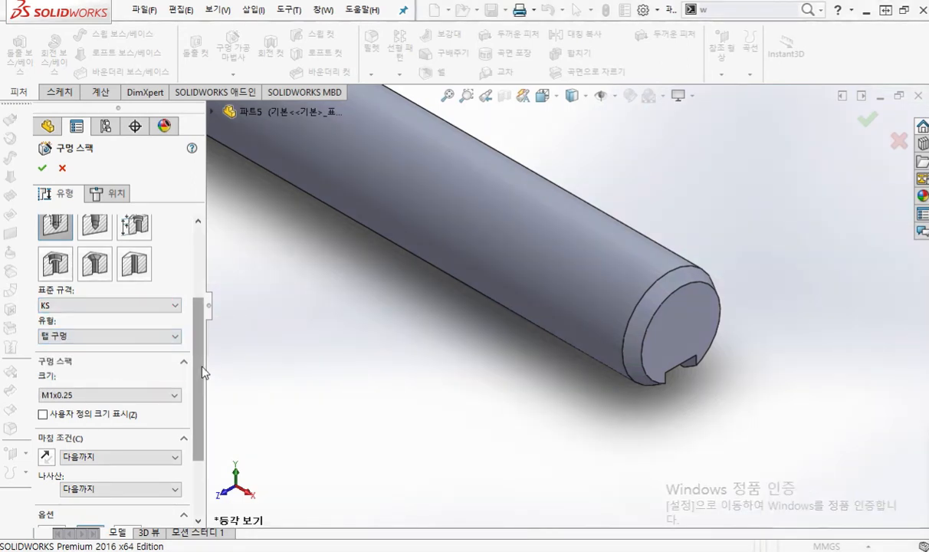
# Set the tapped hole's end condition to 블라인드 형태 (blind)
pyautogui.scroll(-3, 200, 374)
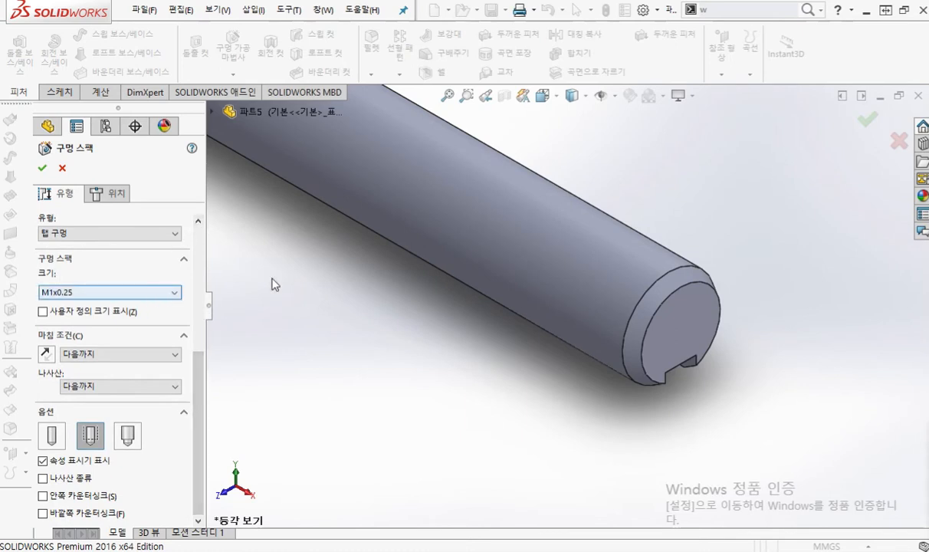
pyautogui.moveTo(679, 323); pyautogui.dragTo(571, 271)
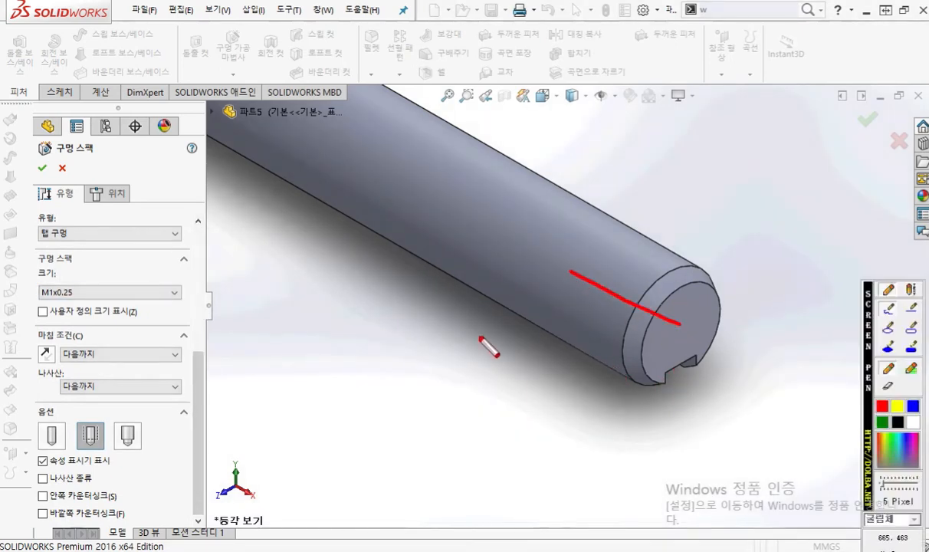
pyautogui.moveTo(389, 294)
pyautogui.mouseDown()
pyautogui.moveTo(395, 335)
pyautogui.moveTo(434, 360)
pyautogui.mouseUp()
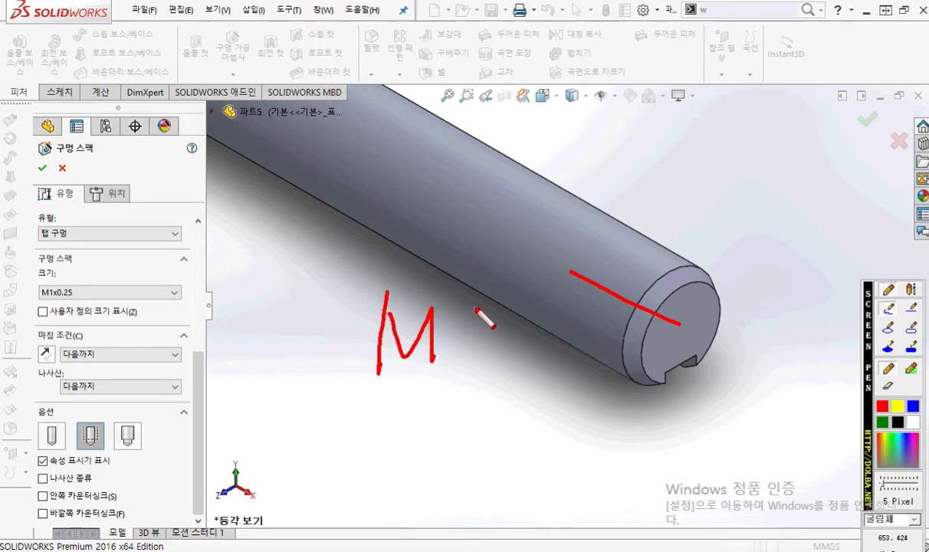
pyautogui.press('Escape')
pyautogui.hotkey('alt', 'Tab')
pyautogui.click(432, 390)
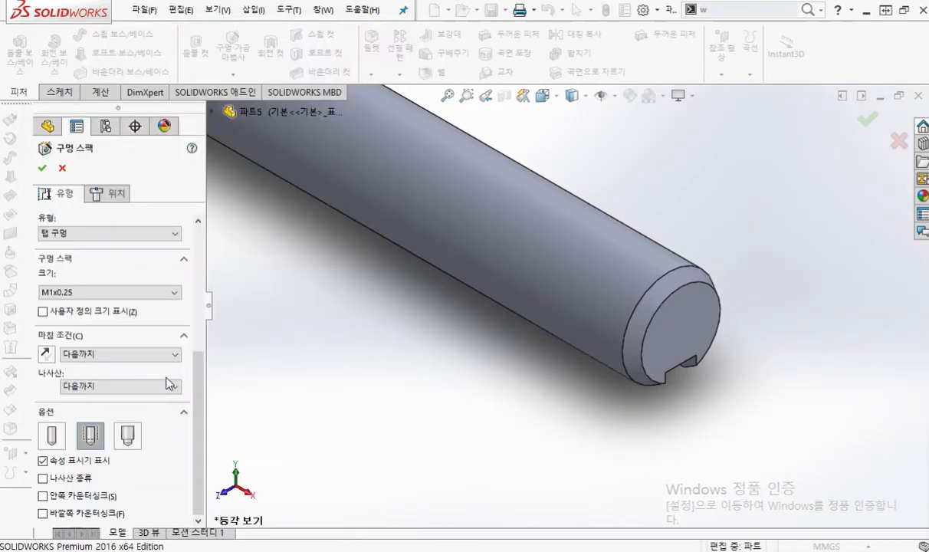
pyautogui.click(151, 354)
pyautogui.click(92, 366)
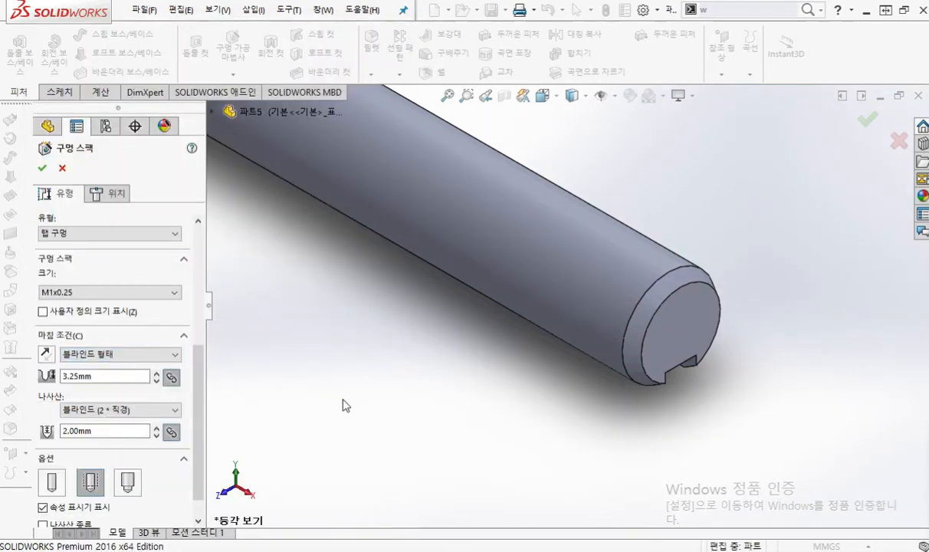
pyautogui.hotkey('ctrl', '2')
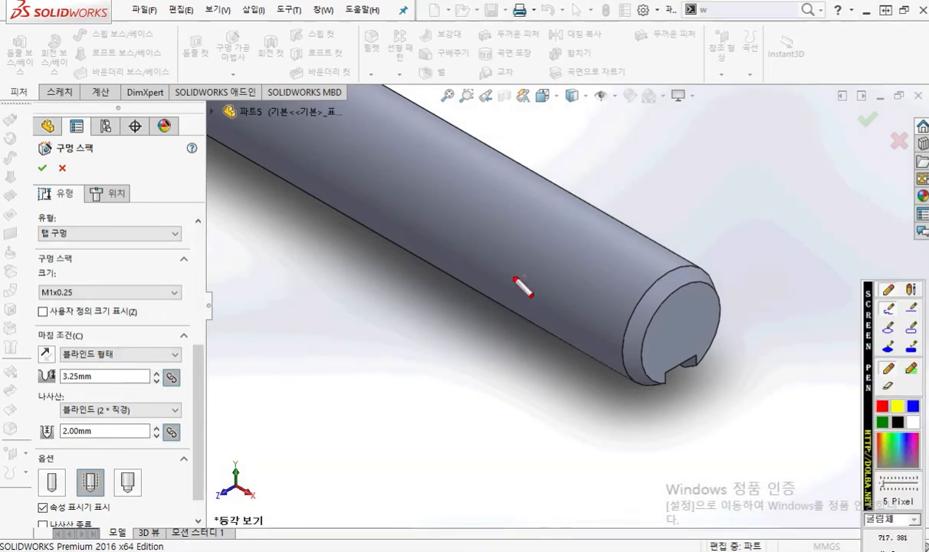
pyautogui.moveTo(662, 329); pyautogui.dragTo(534, 251)
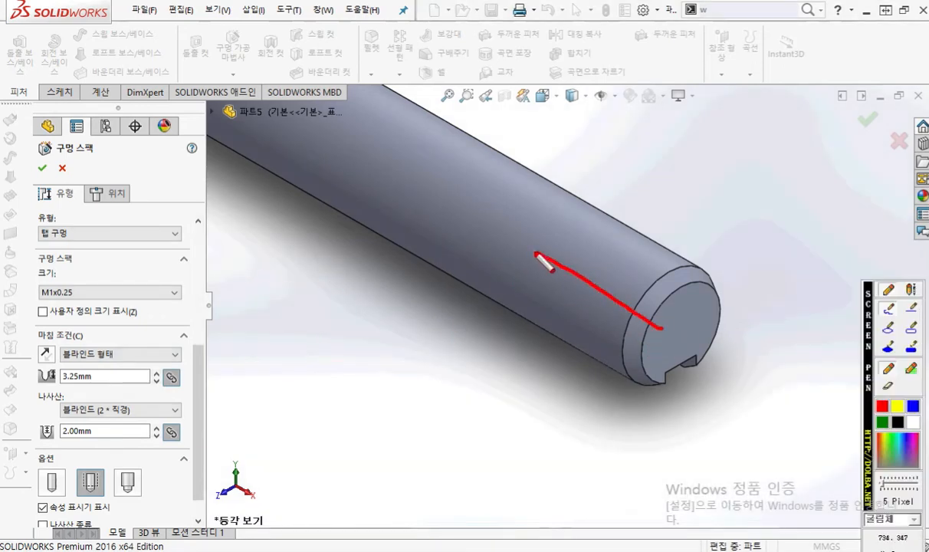
pyautogui.moveTo(322, 249); pyautogui.dragTo(363, 270)
pyautogui.moveTo(362, 307); pyautogui.dragTo(362, 311)
pyautogui.moveTo(382, 251)
pyautogui.mouseDown()
pyautogui.moveTo(376, 299)
pyautogui.moveTo(429, 291)
pyautogui.moveTo(394, 326)
pyautogui.mouseUp()
pyautogui.moveTo(485, 249)
pyautogui.mouseDown()
pyautogui.moveTo(485, 310)
pyautogui.moveTo(526, 259)
pyautogui.moveTo(527, 282)
pyautogui.moveTo(550, 311)
pyautogui.mouseUp()
pyautogui.moveTo(581, 256)
pyautogui.mouseDown()
pyautogui.moveTo(587, 307)
pyautogui.moveTo(583, 257)
pyautogui.mouseUp()
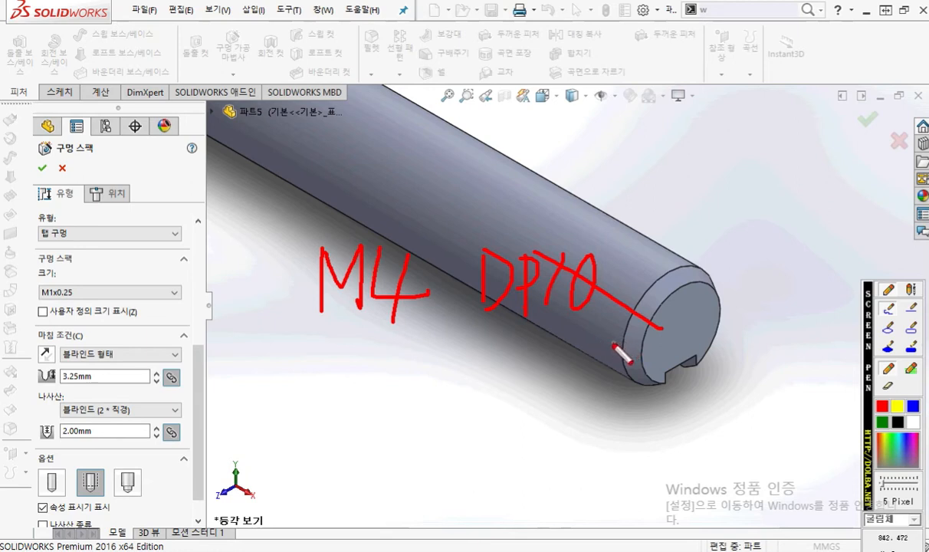
pyautogui.moveTo(296, 328); pyautogui.dragTo(396, 327)
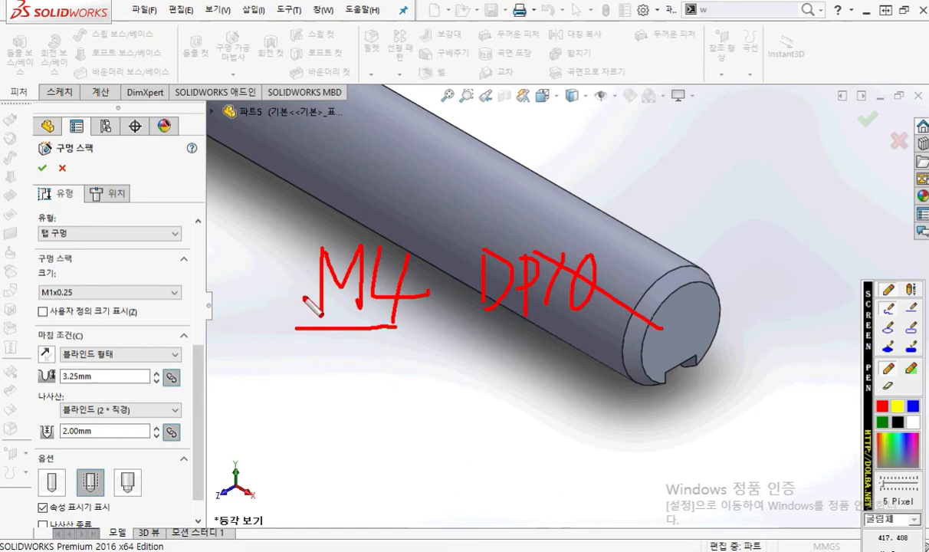
pyautogui.moveTo(107, 296)
pyautogui.mouseDown()
pyautogui.moveTo(110, 270)
pyautogui.moveTo(145, 284)
pyautogui.moveTo(157, 264)
pyautogui.moveTo(164, 282)
pyautogui.mouseUp()
pyautogui.moveTo(303, 291)
pyautogui.mouseDown()
pyautogui.moveTo(184, 261)
pyautogui.moveTo(165, 281)
pyautogui.mouseUp()
pyautogui.moveTo(173, 243); pyautogui.dragTo(189, 280)
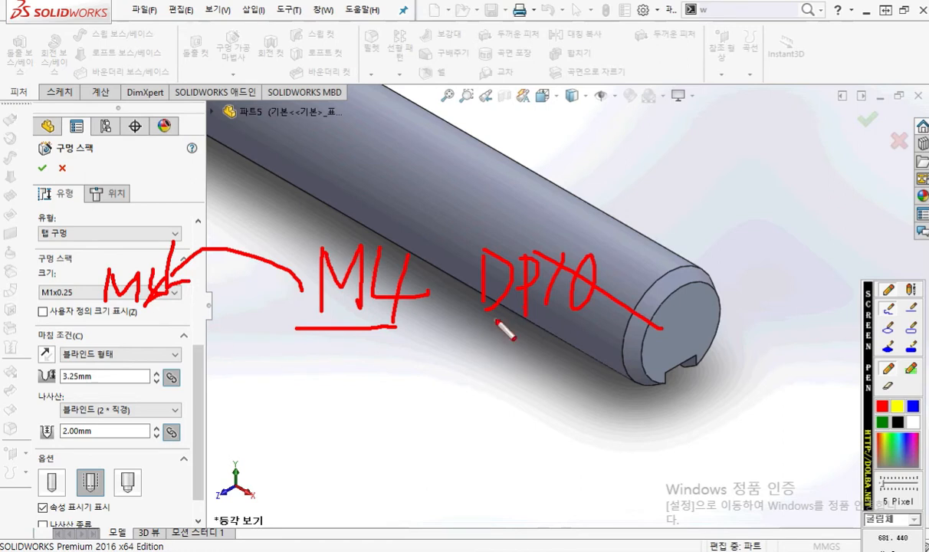
pyautogui.moveTo(450, 330); pyautogui.dragTo(597, 331)
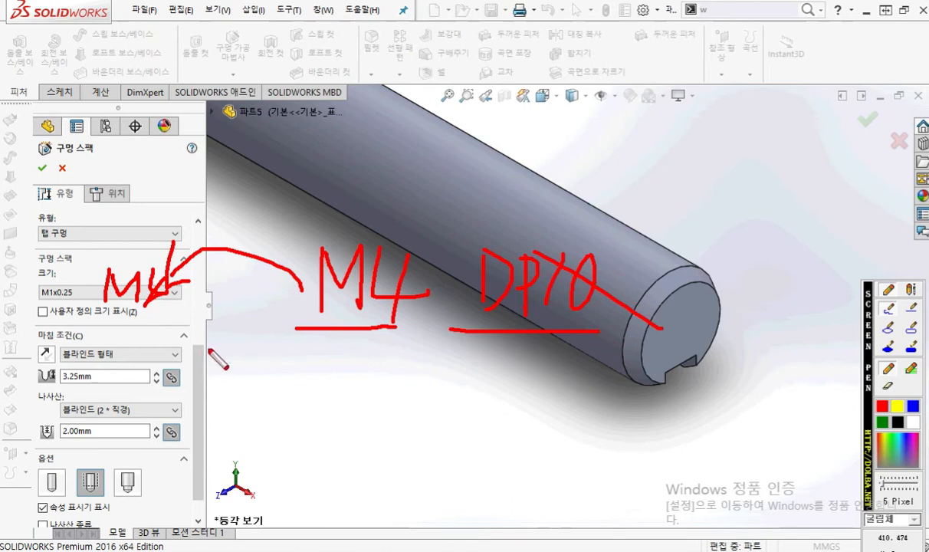
pyautogui.moveTo(141, 334)
pyautogui.mouseDown()
pyautogui.moveTo(139, 354)
pyautogui.moveTo(155, 345)
pyautogui.moveTo(221, 370)
pyautogui.mouseUp()
pyautogui.moveTo(222, 353); pyautogui.dragTo(237, 353)
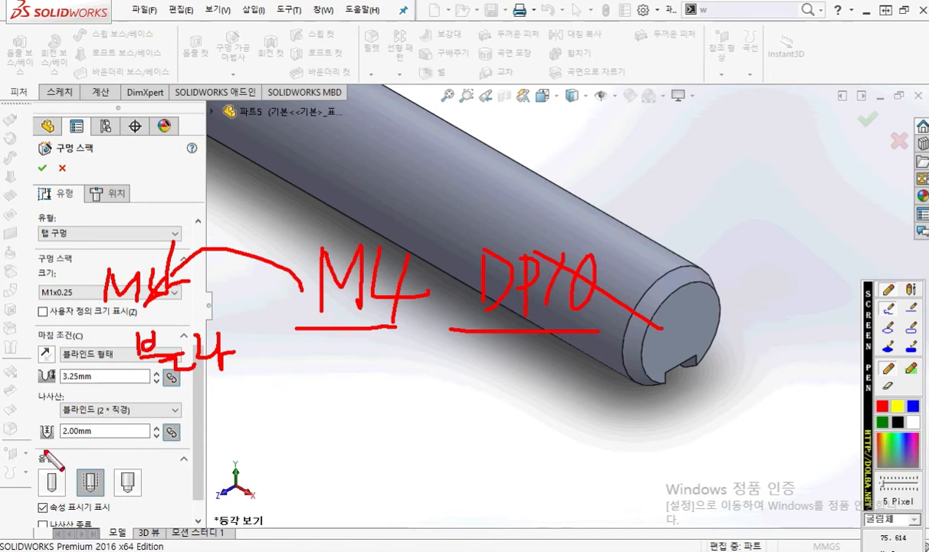
pyautogui.moveTo(49, 443)
pyautogui.mouseDown()
pyautogui.moveTo(32, 421)
pyautogui.moveTo(63, 433)
pyautogui.moveTo(55, 453)
pyautogui.mouseUp()
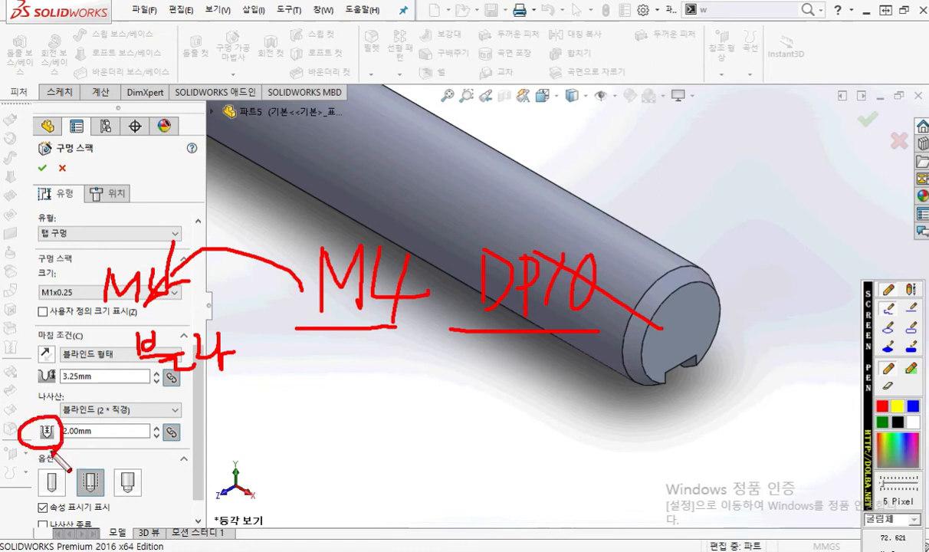
pyautogui.moveTo(55, 443)
pyautogui.mouseDown()
pyautogui.moveTo(93, 440)
pyautogui.moveTo(121, 460)
pyautogui.moveTo(154, 433)
pyautogui.moveTo(173, 444)
pyautogui.moveTo(172, 458)
pyautogui.moveTo(224, 431)
pyautogui.moveTo(232, 456)
pyautogui.moveTo(246, 443)
pyautogui.moveTo(257, 455)
pyautogui.mouseUp()
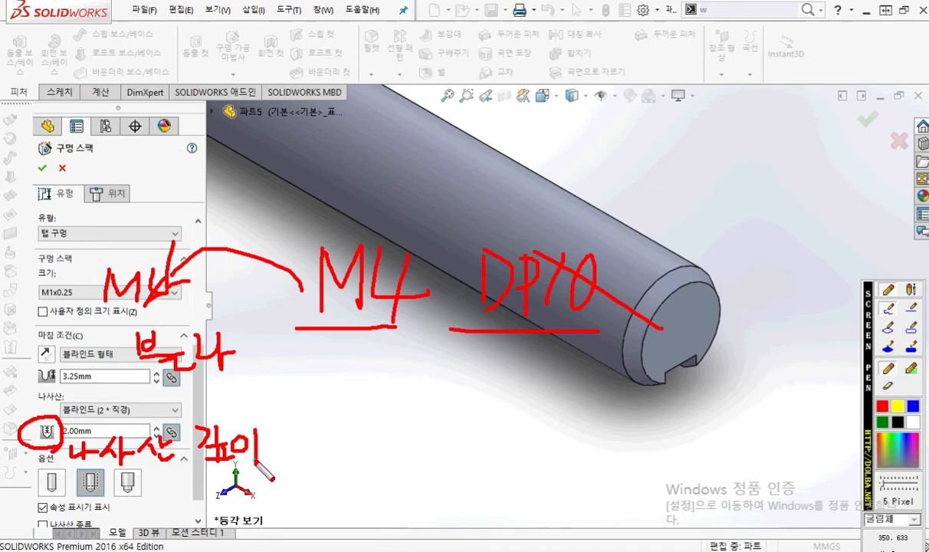
pyautogui.moveTo(313, 443)
pyautogui.mouseDown()
pyautogui.moveTo(328, 421)
pyautogui.moveTo(375, 432)
pyautogui.moveTo(482, 410)
pyautogui.moveTo(485, 422)
pyautogui.mouseUp()
pyautogui.moveTo(490, 359); pyautogui.dragTo(502, 477)
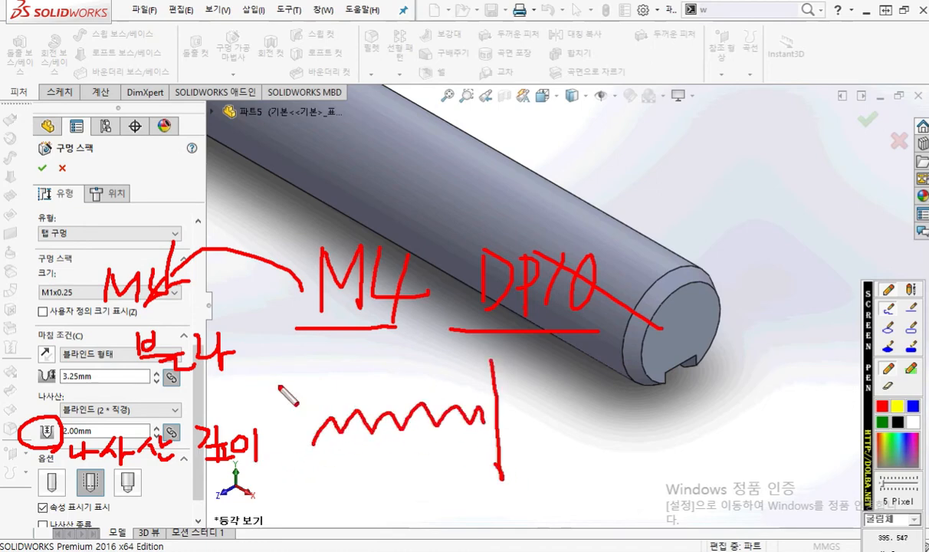
pyautogui.moveTo(278, 367); pyautogui.dragTo(297, 468)
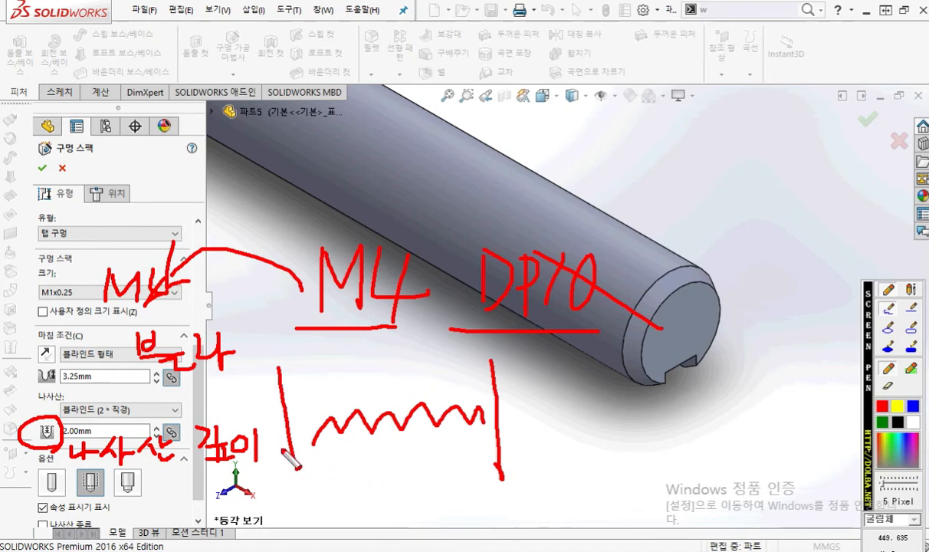
pyautogui.moveTo(29, 379)
pyautogui.mouseDown()
pyautogui.moveTo(52, 366)
pyautogui.moveTo(56, 388)
pyautogui.mouseUp()
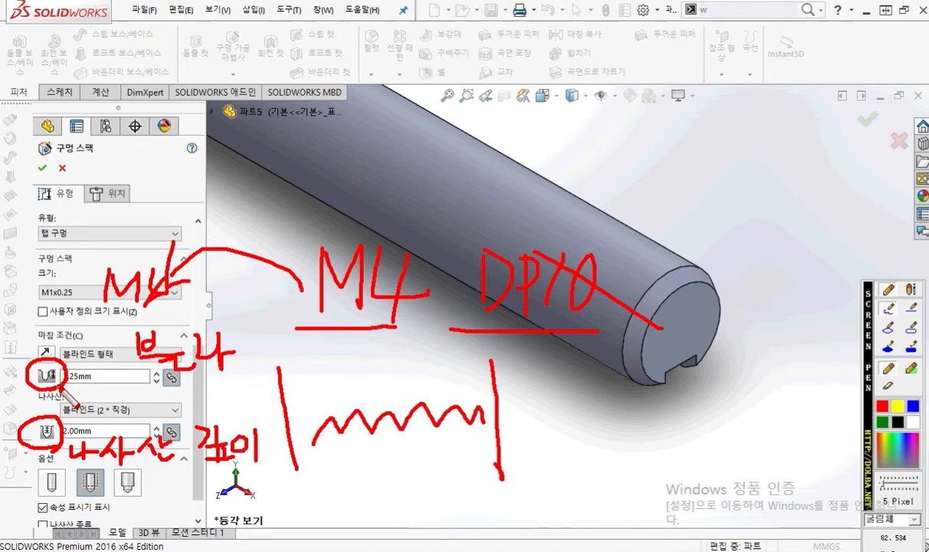
pyautogui.moveTo(49, 348)
pyautogui.mouseDown()
pyautogui.moveTo(146, 204)
pyautogui.moveTo(245, 168)
pyautogui.mouseUp()
pyautogui.moveTo(216, 176)
pyautogui.mouseDown()
pyautogui.moveTo(255, 194)
pyautogui.moveTo(287, 186)
pyautogui.mouseUp()
pyautogui.moveTo(302, 153); pyautogui.dragTo(317, 198)
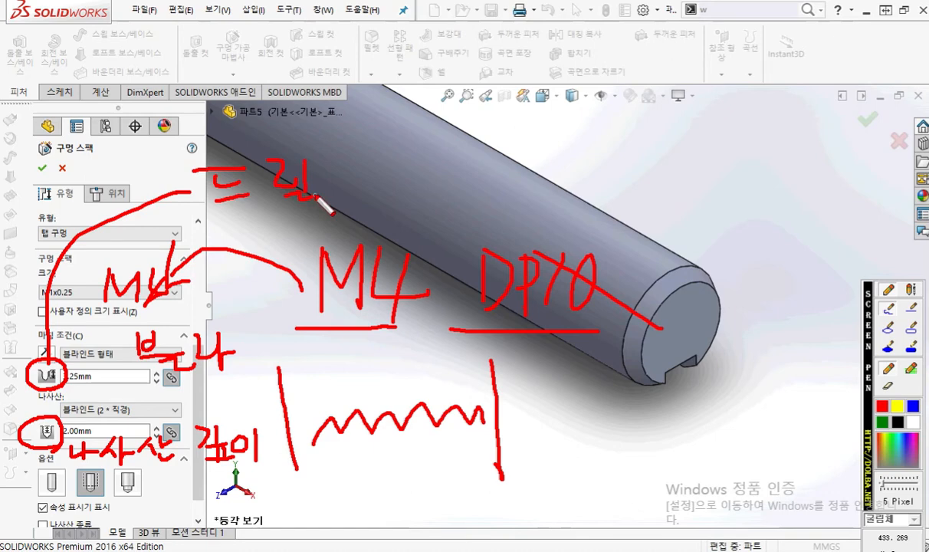
pyautogui.moveTo(348, 160); pyautogui.dragTo(338, 181)
pyautogui.moveTo(363, 151); pyautogui.dragTo(365, 174)
pyautogui.moveTo(345, 179)
pyautogui.mouseDown()
pyautogui.moveTo(366, 175)
pyautogui.moveTo(354, 194)
pyautogui.mouseUp()
pyautogui.moveTo(366, 178)
pyautogui.mouseDown()
pyautogui.moveTo(368, 194)
pyautogui.moveTo(399, 188)
pyautogui.moveTo(411, 164)
pyautogui.moveTo(427, 190)
pyautogui.mouseUp()
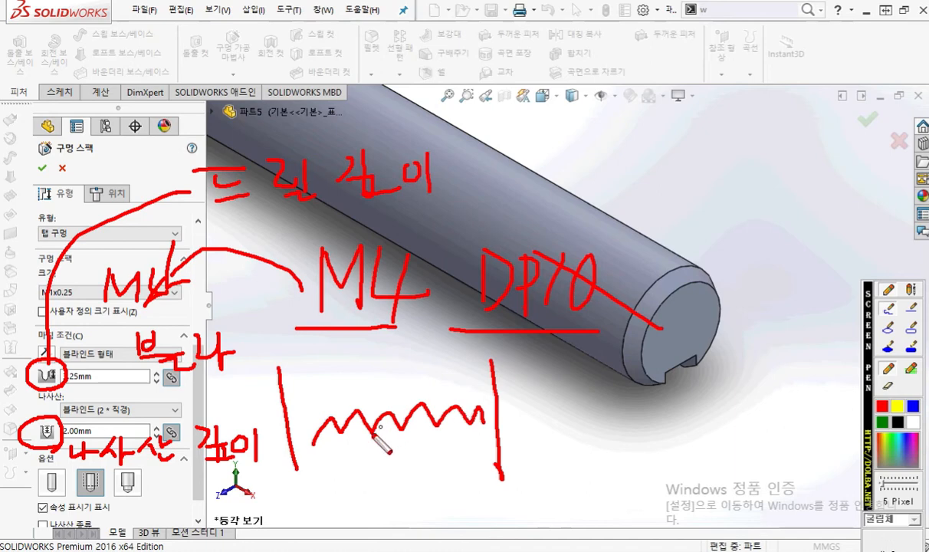
pyautogui.moveTo(312, 441); pyautogui.dragTo(627, 418)
pyautogui.moveTo(332, 475); pyautogui.dragTo(613, 438)
pyautogui.moveTo(571, 416); pyautogui.dragTo(578, 458)
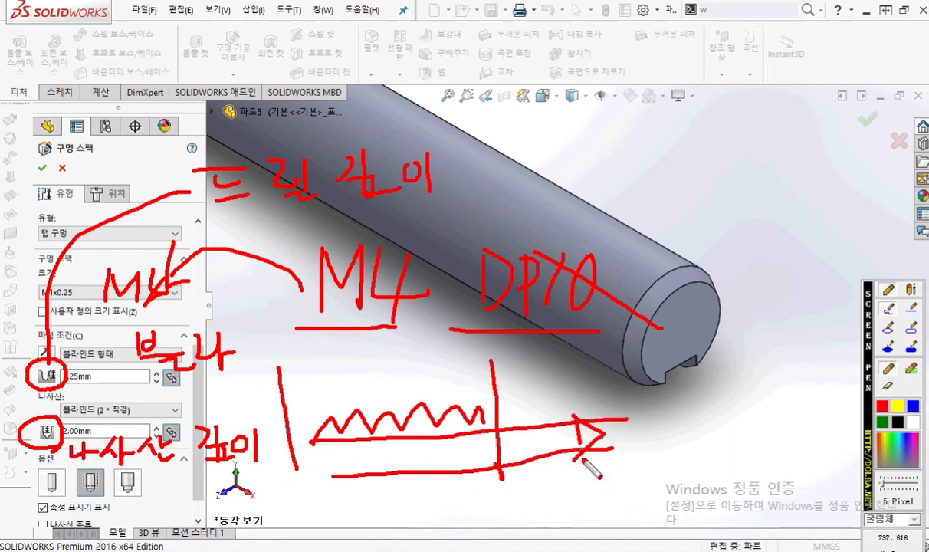
pyautogui.moveTo(469, 394)
pyautogui.mouseDown()
pyautogui.moveTo(481, 397)
pyautogui.moveTo(311, 414)
pyautogui.moveTo(312, 434)
pyautogui.mouseUp()
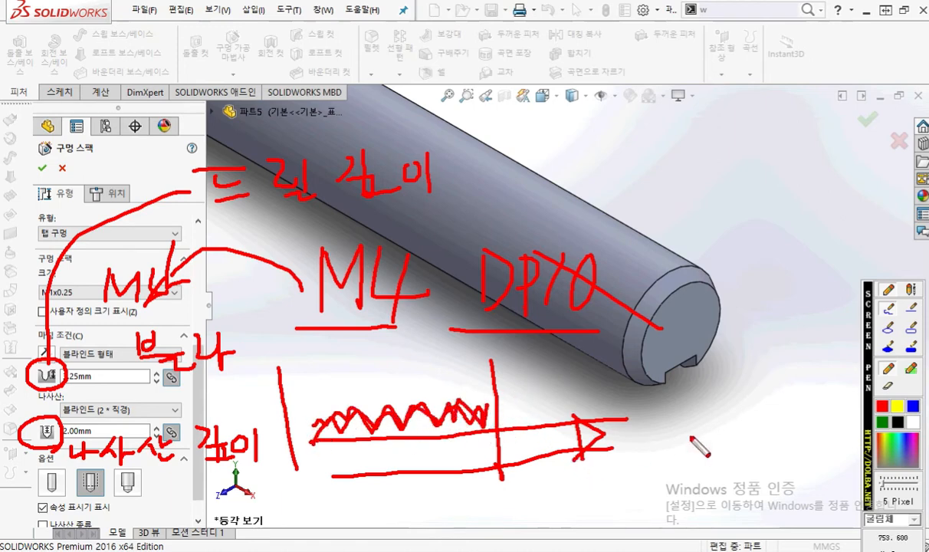
pyautogui.moveTo(559, 440)
pyautogui.mouseDown()
pyautogui.moveTo(554, 464)
pyautogui.moveTo(546, 456)
pyautogui.moveTo(554, 468)
pyautogui.mouseUp()
pyautogui.moveTo(396, 371)
pyautogui.mouseDown()
pyautogui.moveTo(416, 386)
pyautogui.moveTo(422, 354)
pyautogui.moveTo(424, 402)
pyautogui.mouseUp()
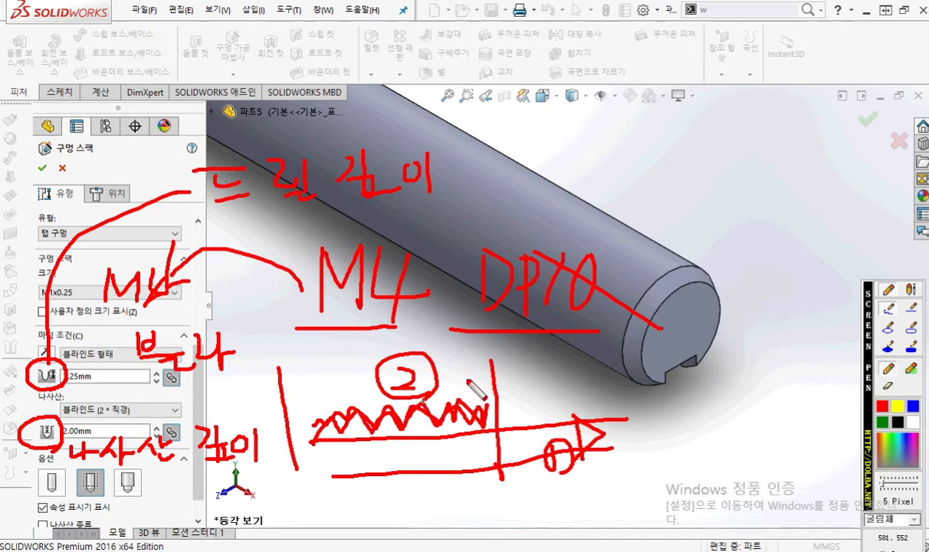
pyautogui.moveTo(492, 330); pyautogui.dragTo(607, 218)
pyautogui.moveTo(639, 253); pyautogui.dragTo(590, 336)
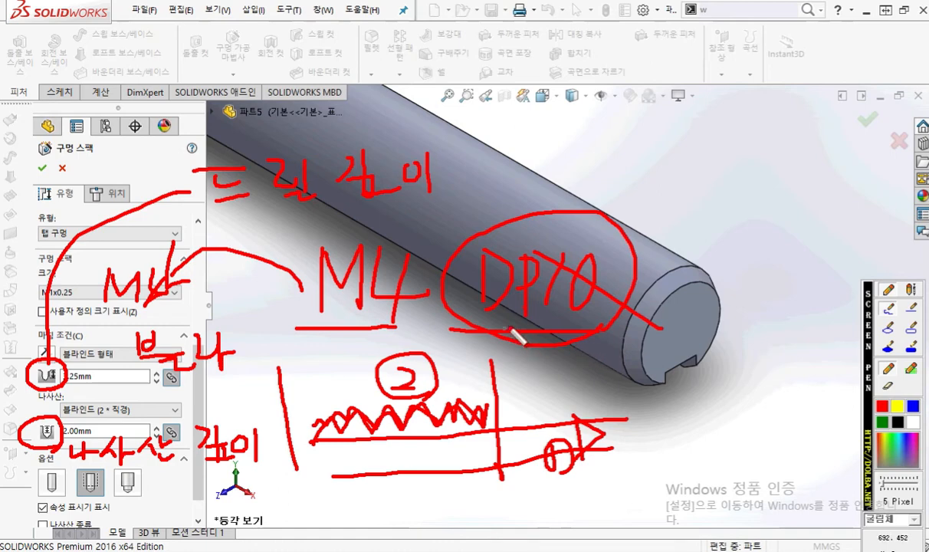
pyautogui.moveTo(493, 321)
pyautogui.mouseDown()
pyautogui.moveTo(435, 366)
pyautogui.moveTo(480, 367)
pyautogui.mouseUp()
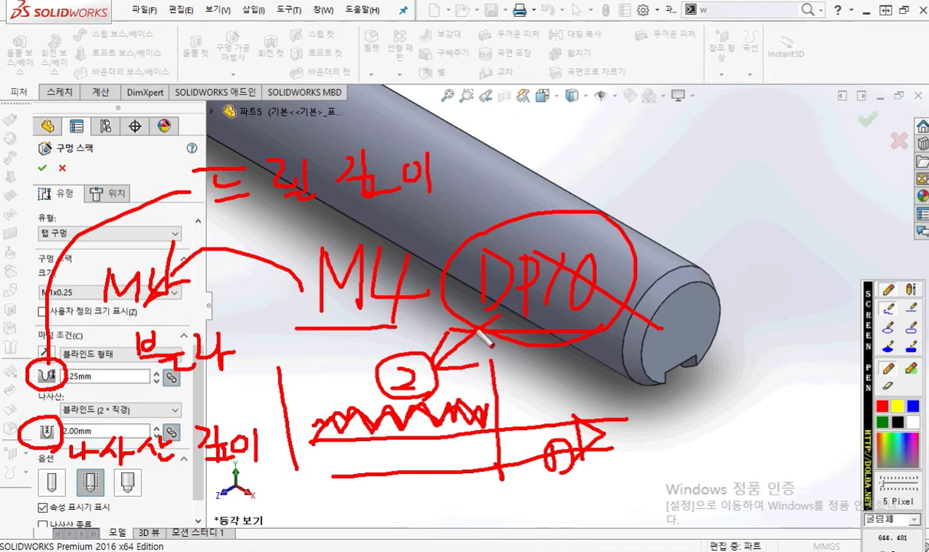
pyautogui.moveTo(98, 407)
pyautogui.mouseDown()
pyautogui.moveTo(89, 440)
pyautogui.moveTo(105, 432)
pyautogui.moveTo(113, 411)
pyautogui.mouseUp()
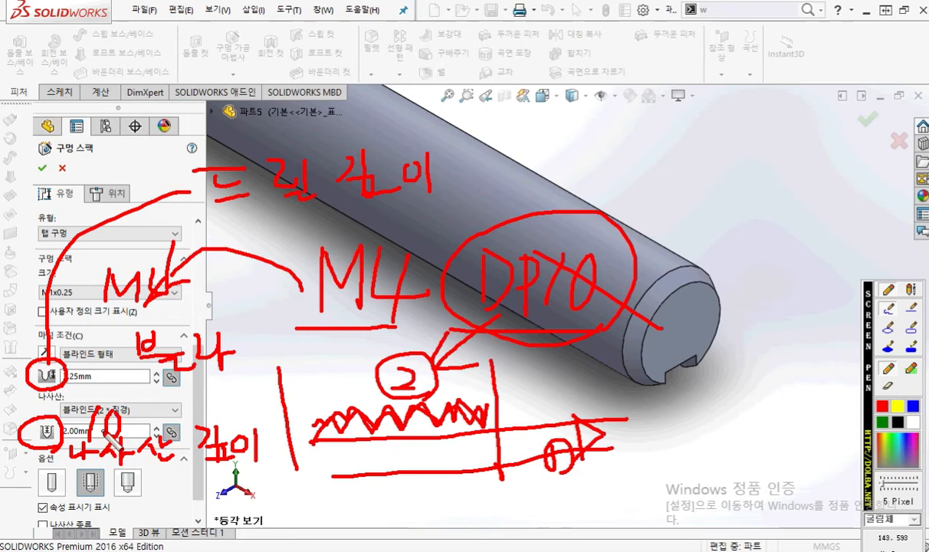
pyautogui.moveTo(91, 380); pyautogui.dragTo(141, 378)
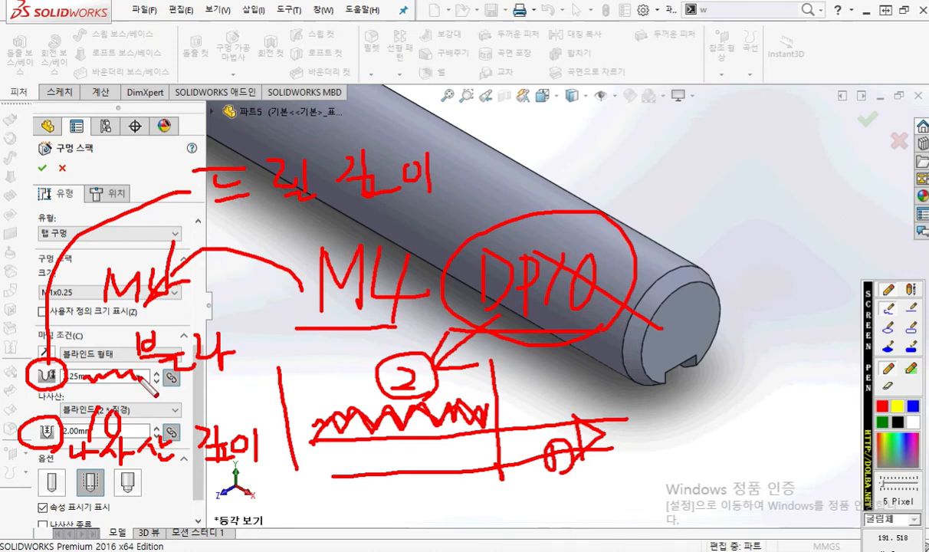
pyautogui.press('Escape')
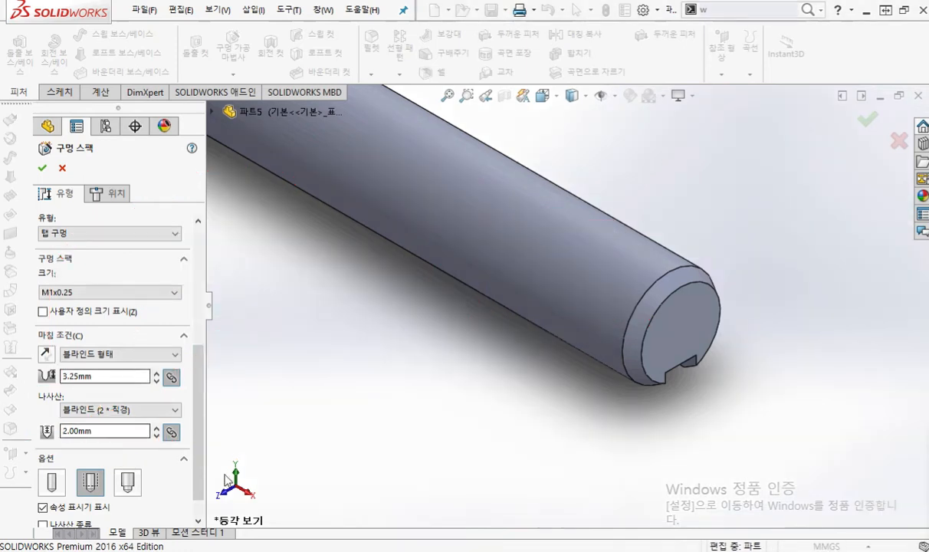
pyautogui.press('F2')
pyautogui.moveTo(268, 263)
pyautogui.mouseDown()
pyautogui.moveTo(271, 285)
pyautogui.moveTo(295, 300)
pyautogui.moveTo(315, 263)
pyautogui.moveTo(321, 285)
pyautogui.moveTo(375, 270)
pyautogui.moveTo(376, 292)
pyautogui.moveTo(397, 288)
pyautogui.moveTo(398, 274)
pyautogui.moveTo(421, 299)
pyautogui.mouseUp()
pyautogui.click(334, 274)
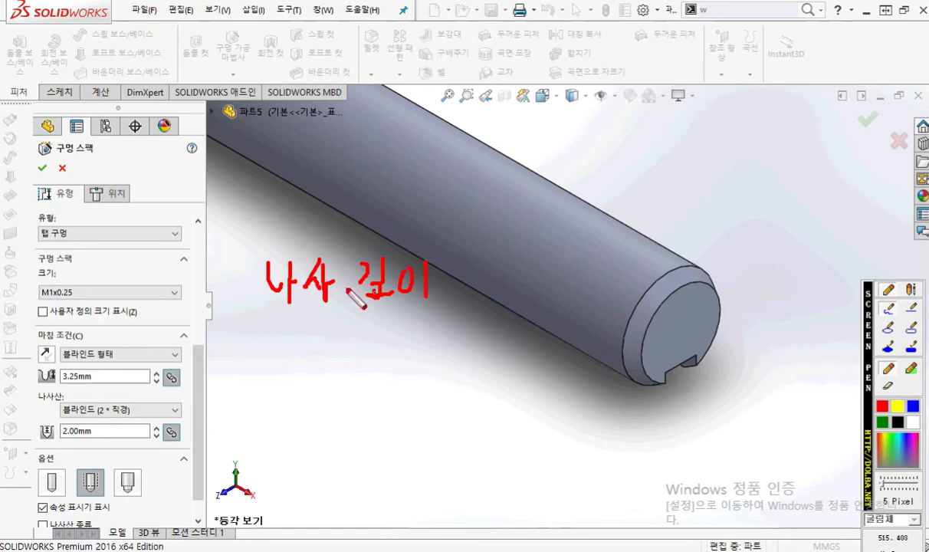
pyautogui.moveTo(496, 262)
pyautogui.mouseDown()
pyautogui.moveTo(454, 292)
pyautogui.moveTo(495, 289)
pyautogui.moveTo(507, 257)
pyautogui.moveTo(505, 289)
pyautogui.mouseUp()
pyautogui.click(526, 280)
pyautogui.moveTo(559, 247)
pyautogui.mouseDown()
pyautogui.moveTo(568, 277)
pyautogui.moveTo(591, 276)
pyautogui.mouseUp()
pyautogui.moveTo(600, 244); pyautogui.dragTo(595, 284)
pyautogui.moveTo(600, 243)
pyautogui.mouseDown()
pyautogui.moveTo(613, 239)
pyautogui.moveTo(650, 261)
pyautogui.moveTo(651, 279)
pyautogui.mouseUp()
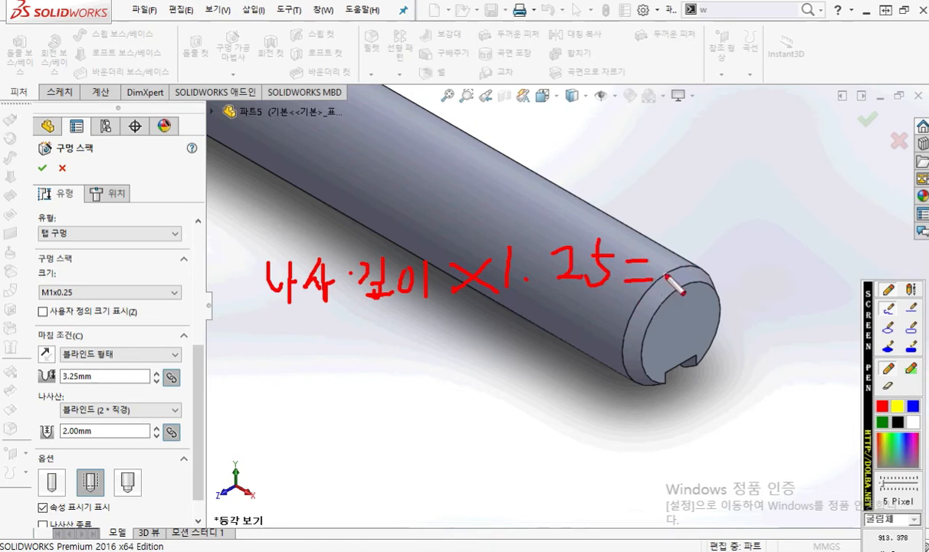
pyautogui.moveTo(697, 241)
pyautogui.mouseDown()
pyautogui.moveTo(765, 240)
pyautogui.moveTo(757, 257)
pyautogui.mouseUp()
pyautogui.moveTo(729, 274); pyautogui.dragTo(763, 272)
pyautogui.moveTo(766, 238); pyautogui.dragTo(794, 257)
pyautogui.moveTo(799, 230)
pyautogui.mouseDown()
pyautogui.moveTo(797, 277)
pyautogui.moveTo(828, 247)
pyautogui.moveTo(835, 269)
pyautogui.mouseUp()
pyautogui.moveTo(847, 234); pyautogui.dragTo(849, 270)
pyautogui.moveTo(849, 253); pyautogui.dragTo(862, 258)
pyautogui.click(866, 247)
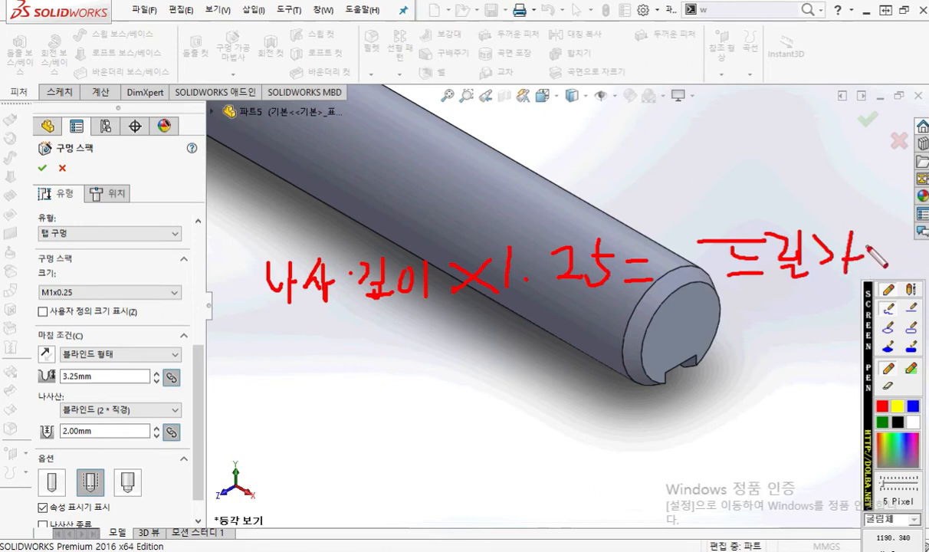
pyautogui.moveTo(876, 232)
pyautogui.mouseDown()
pyautogui.moveTo(889, 253)
pyautogui.moveTo(916, 259)
pyautogui.moveTo(882, 270)
pyautogui.moveTo(919, 270)
pyautogui.mouseUp()
pyautogui.moveTo(251, 322)
pyautogui.mouseDown()
pyautogui.moveTo(395, 328)
pyautogui.moveTo(622, 314)
pyautogui.mouseUp()
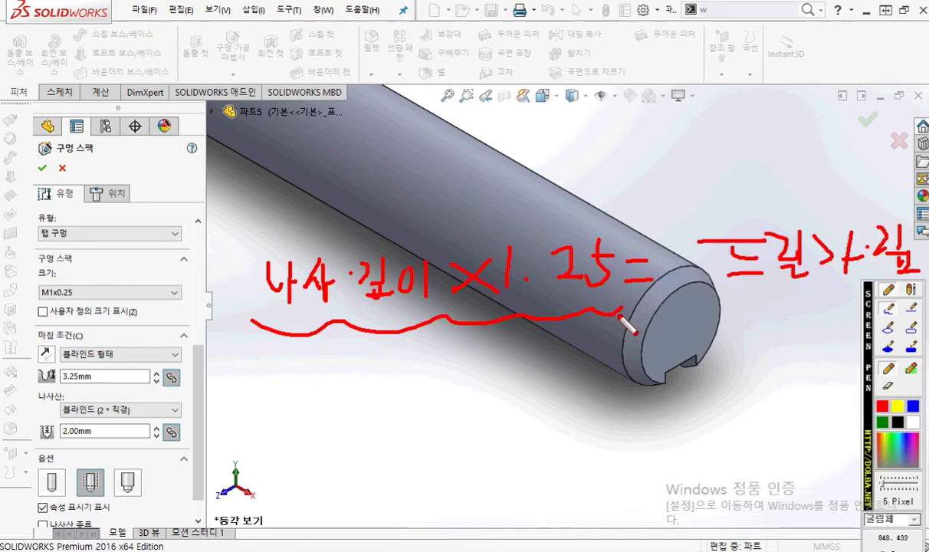
pyautogui.press('Escape')
# Set the tapped hole's thread depth to 10 mm
pyautogui.click(114, 432)
pyautogui.doubleClick(114, 432)
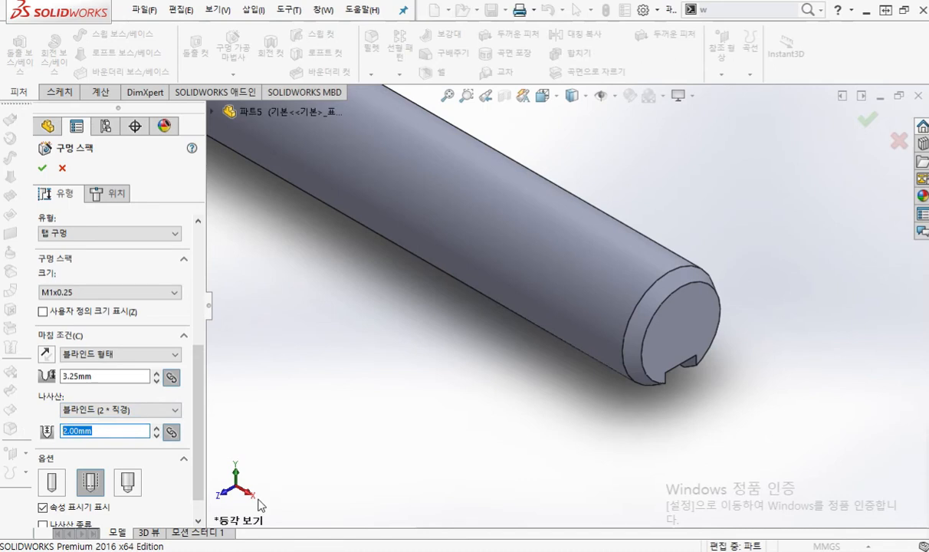
pyautogui.write('10')
pyautogui.press('Return')
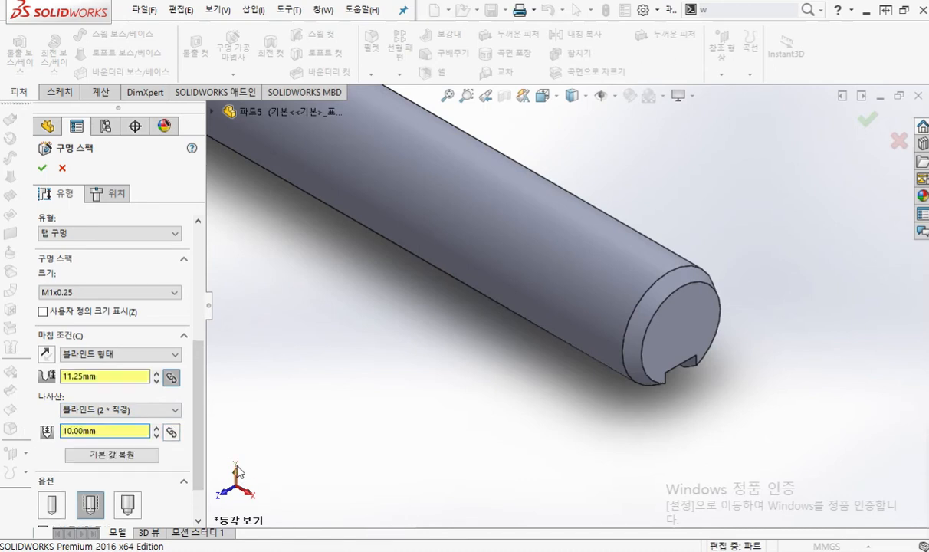
pyautogui.doubleClick(107, 376)
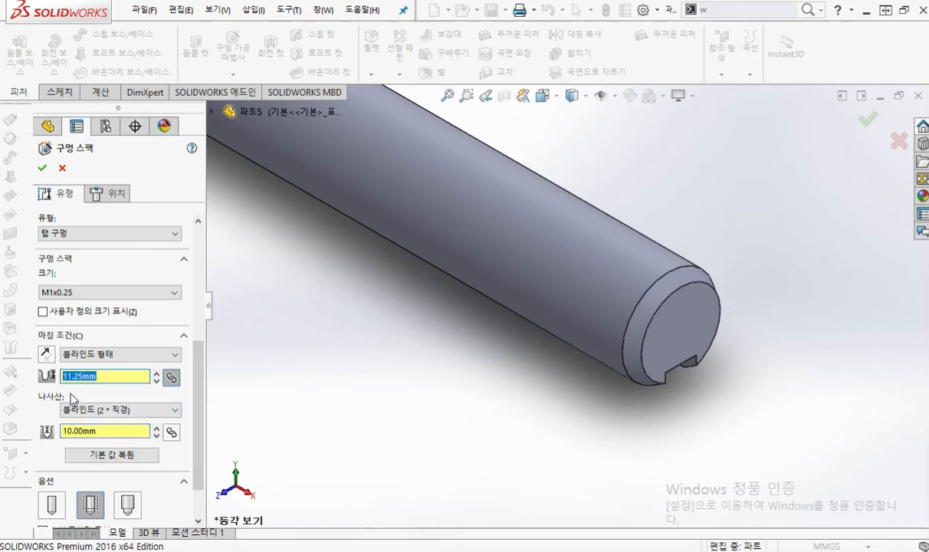
pyautogui.press('F9')
pyautogui.moveTo(172, 389)
pyautogui.mouseDown()
pyautogui.moveTo(178, 368)
pyautogui.moveTo(184, 390)
pyautogui.mouseUp()
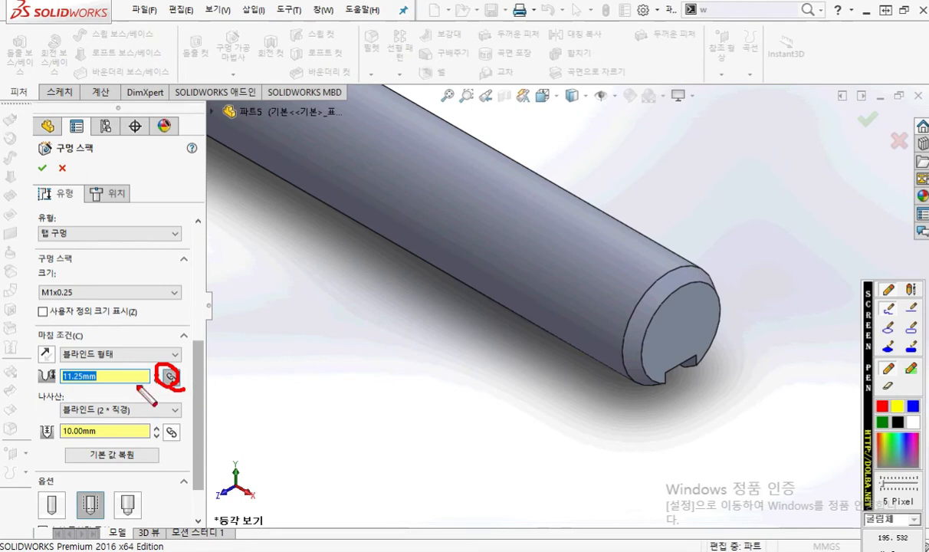
pyautogui.moveTo(115, 378); pyautogui.dragTo(246, 336)
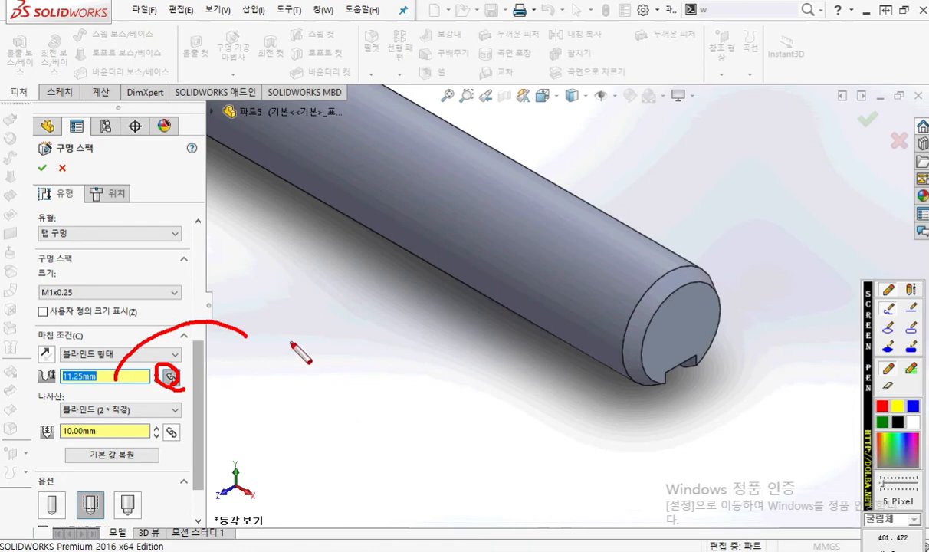
pyautogui.moveTo(274, 316)
pyautogui.mouseDown()
pyautogui.moveTo(263, 360)
pyautogui.moveTo(301, 321)
pyautogui.moveTo(319, 349)
pyautogui.moveTo(337, 347)
pyautogui.mouseUp()
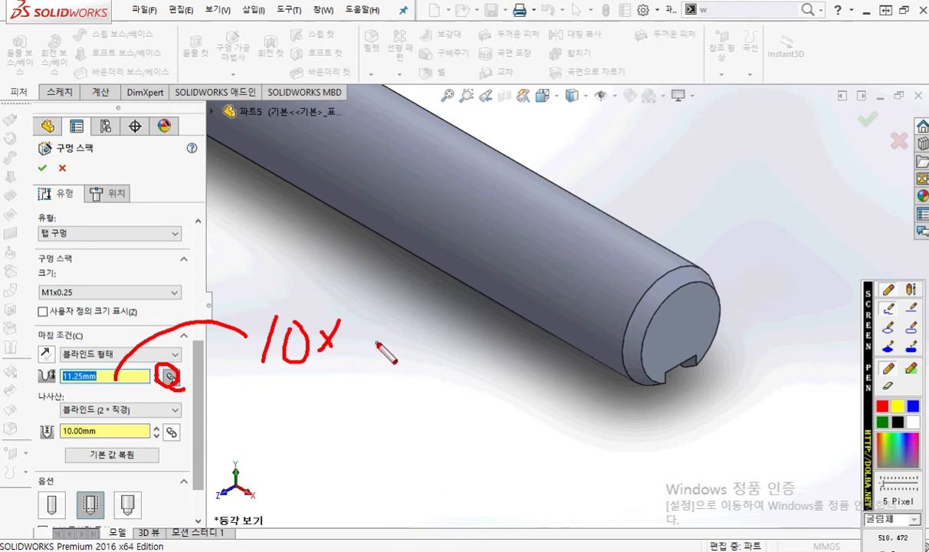
pyautogui.moveTo(306, 340); pyautogui.dragTo(348, 340)
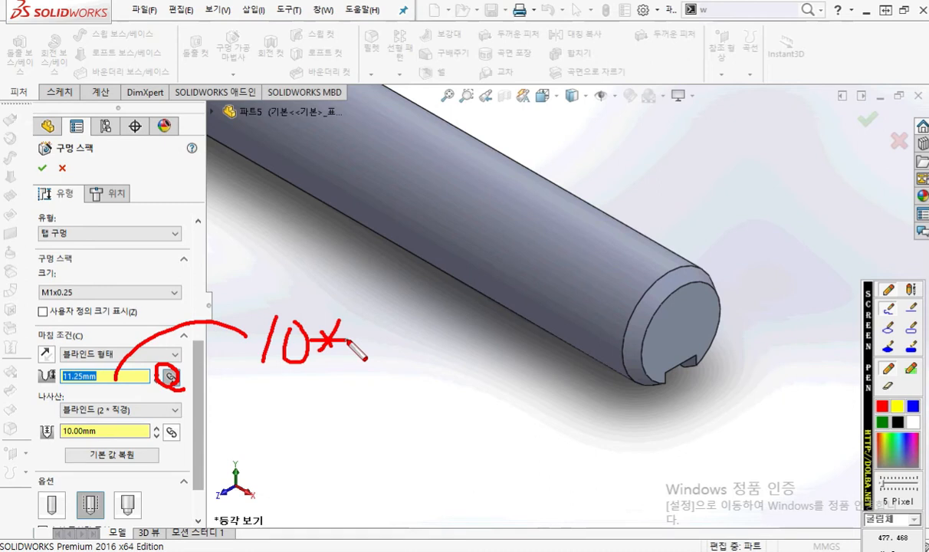
pyautogui.moveTo(371, 314)
pyautogui.mouseDown()
pyautogui.moveTo(362, 363)
pyautogui.moveTo(455, 332)
pyautogui.mouseUp()
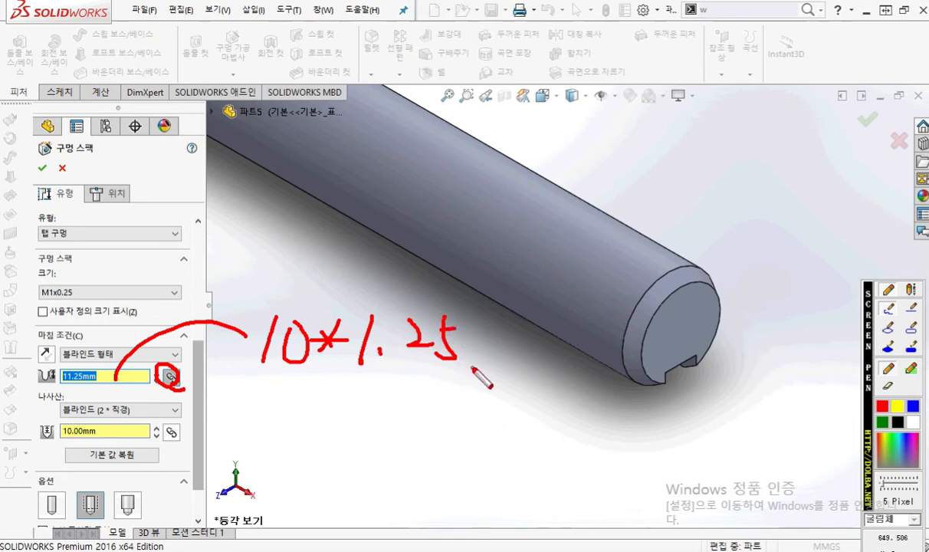
pyautogui.press('Escape')
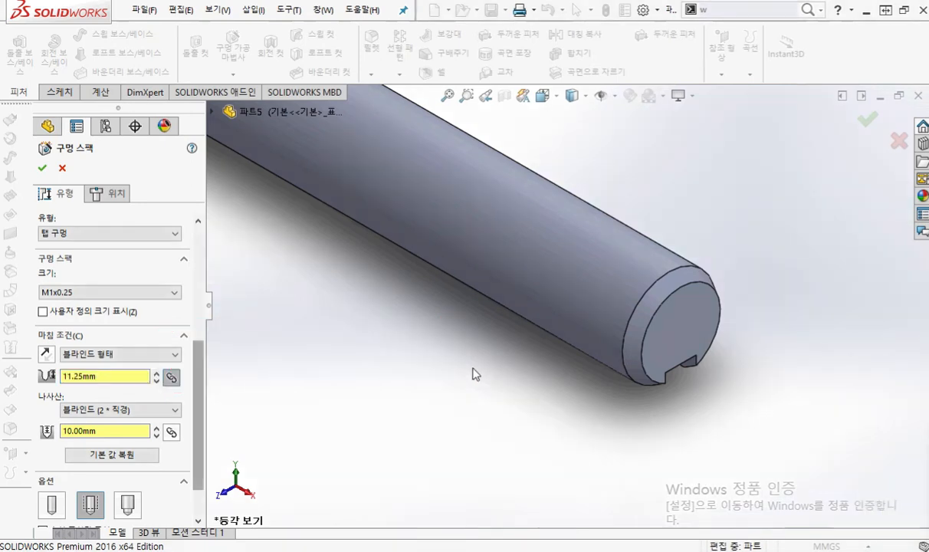
# Set the tap drill depth of the hole to 10*1.25 mm
pyautogui.moveTo(117, 375); pyautogui.dragTo(9, 356)
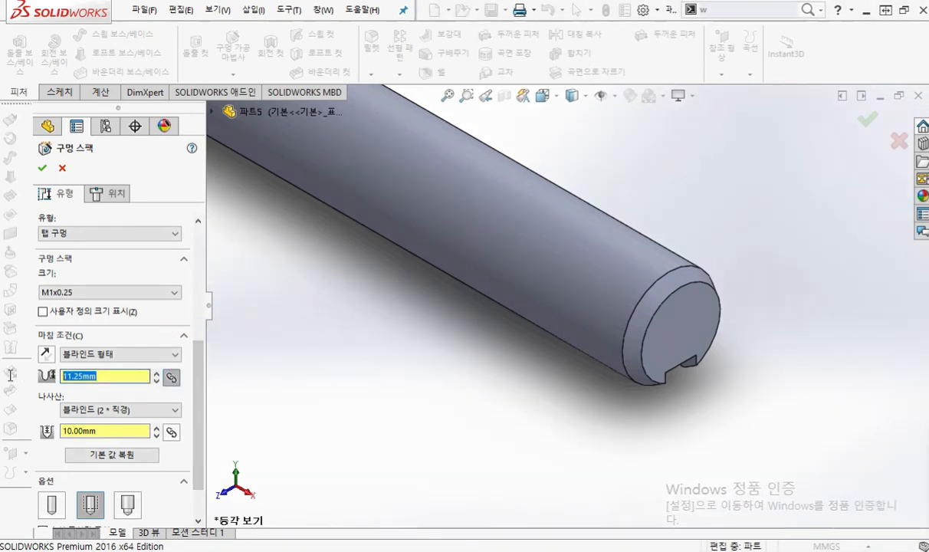
pyautogui.write('10*1.25')
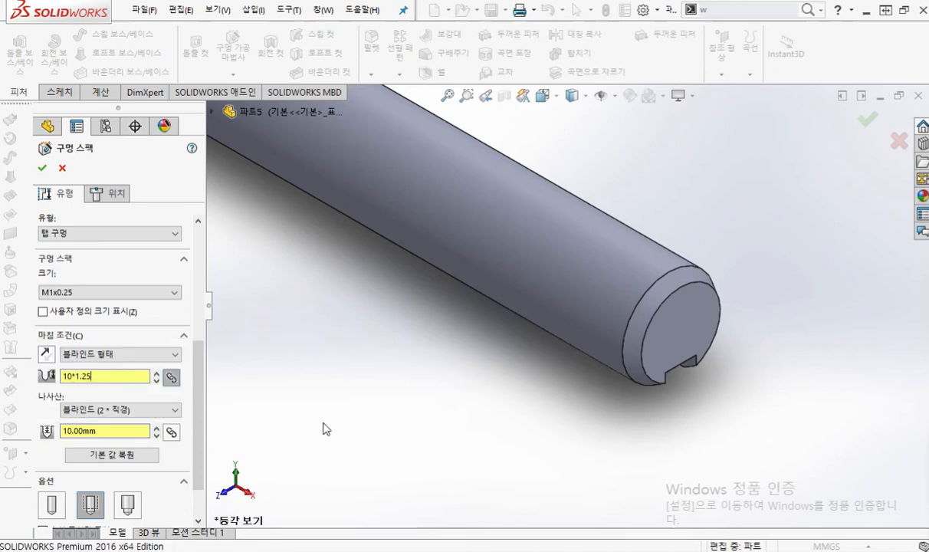
pyautogui.press('Return')
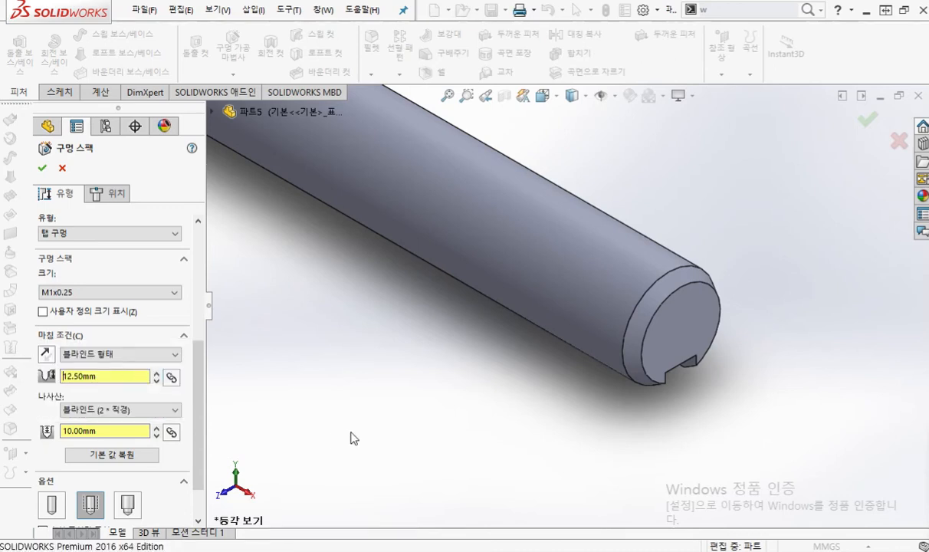
pyautogui.press('F9')
pyautogui.moveTo(136, 378); pyautogui.dragTo(251, 338)
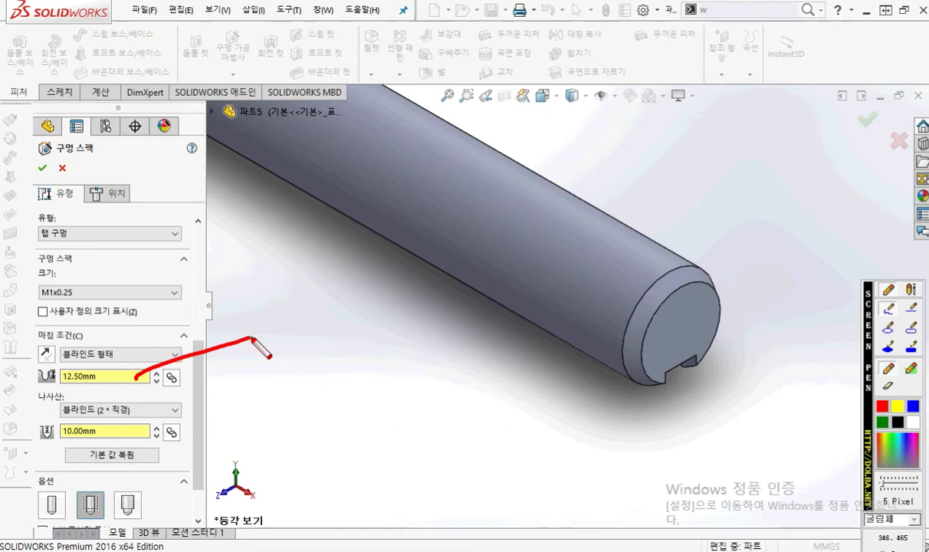
pyautogui.press('Escape')
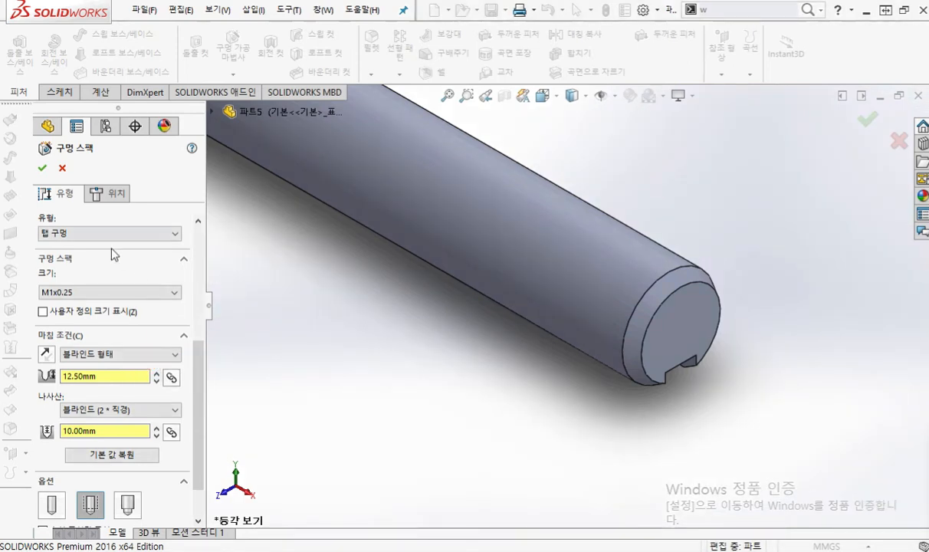
# Switch to defining the hole position and choose the shaft's flat end face as the placement face
pyautogui.click(117, 195)
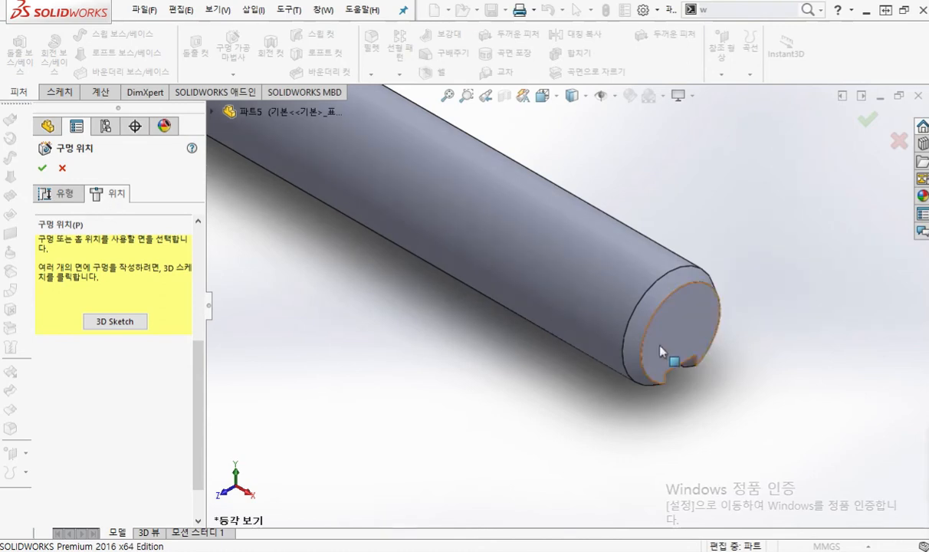
pyautogui.click(689, 321)
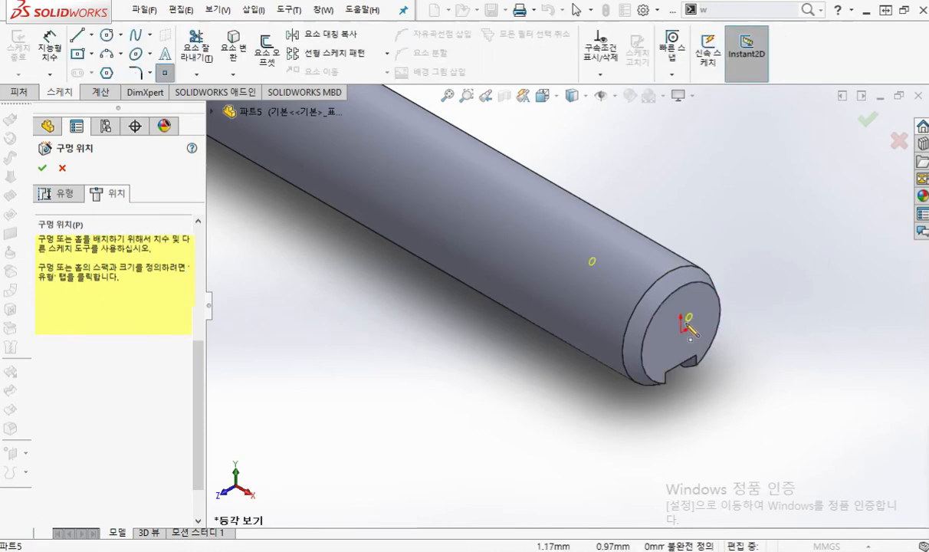
pyautogui.hotkey('ctrl', '2')
pyautogui.moveTo(663, 308)
pyautogui.mouseDown()
pyautogui.moveTo(654, 370)
pyautogui.moveTo(671, 361)
pyautogui.mouseUp()
pyautogui.moveTo(695, 296); pyautogui.dragTo(685, 353)
pyautogui.moveTo(716, 293); pyautogui.dragTo(713, 341)
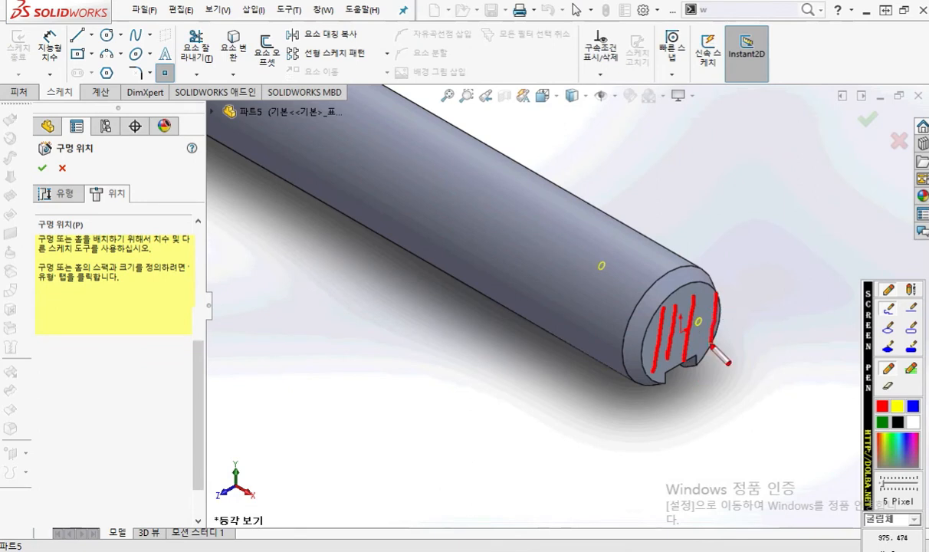
# Place the tapped hole at the centre of the shaft's end face and finish the Hole Wizard feature
pyautogui.hotkey('ctrl', '2')
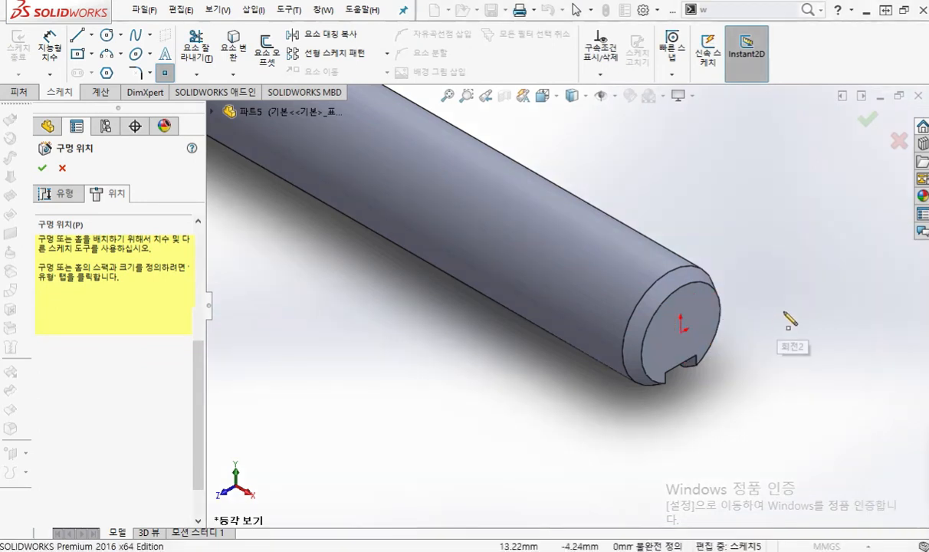
pyautogui.scroll(-5, 694, 353)
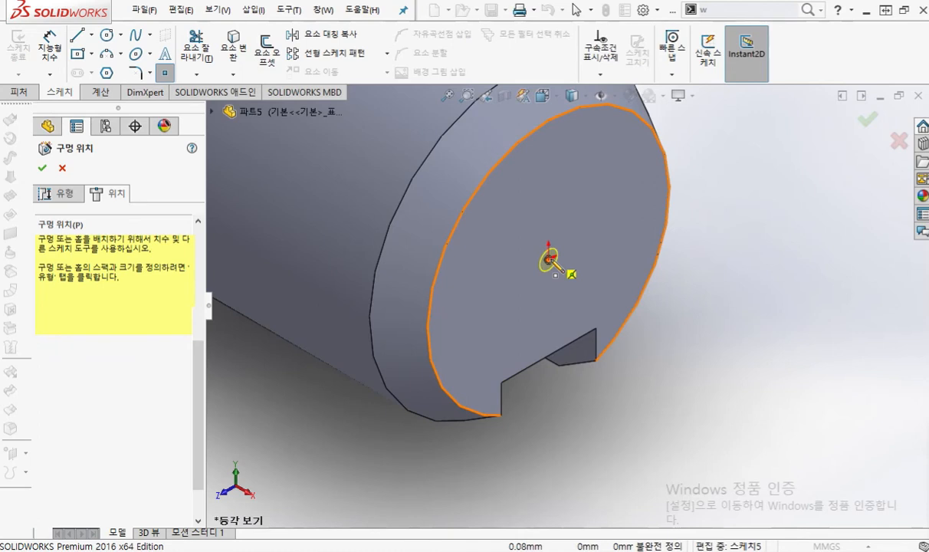
pyautogui.click(550, 262)
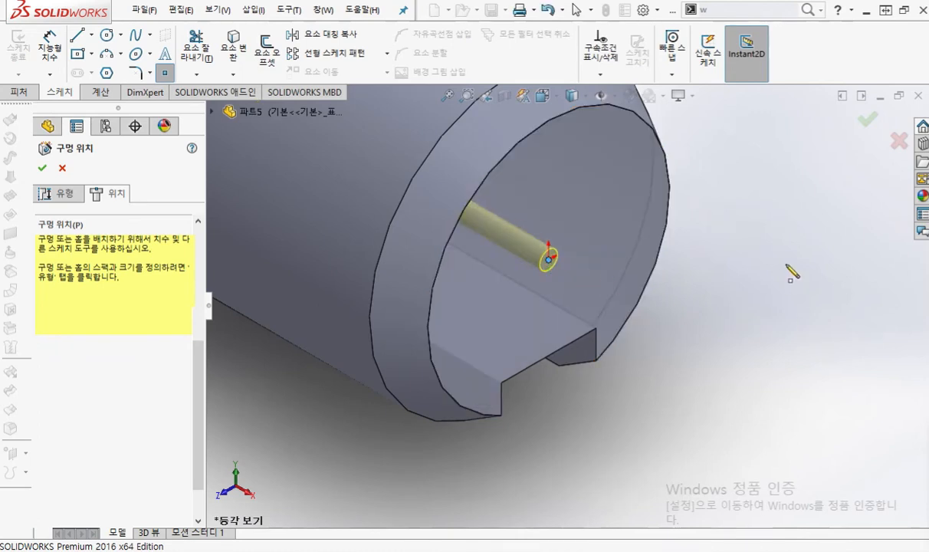
pyautogui.click(870, 123)
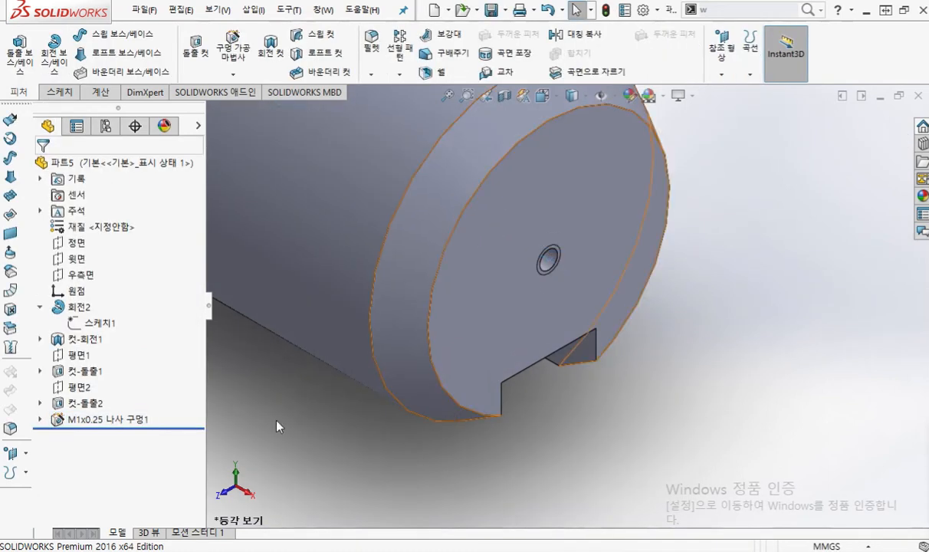
# Edit the tapped hole feature on the shaft's end face and set its size to M4
pyautogui.rightClick(100, 420)
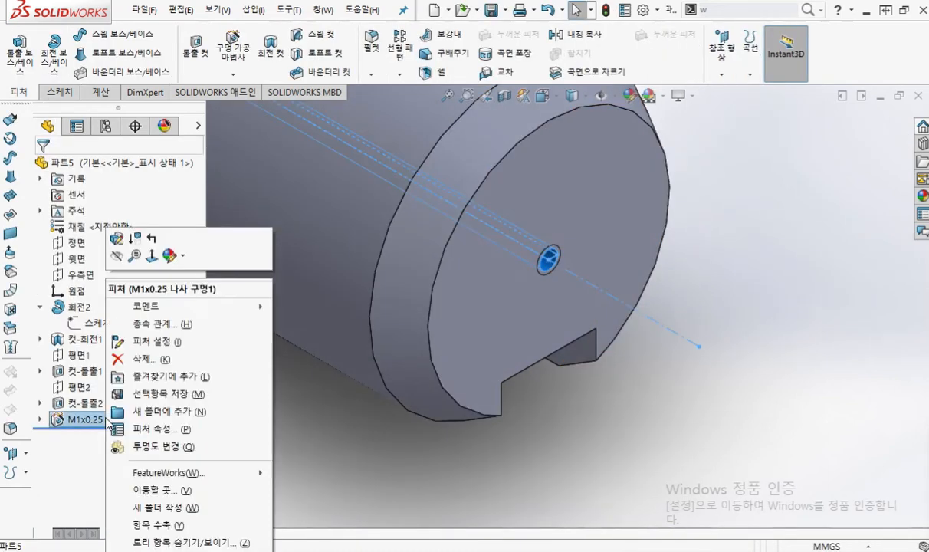
pyautogui.click(117, 238)
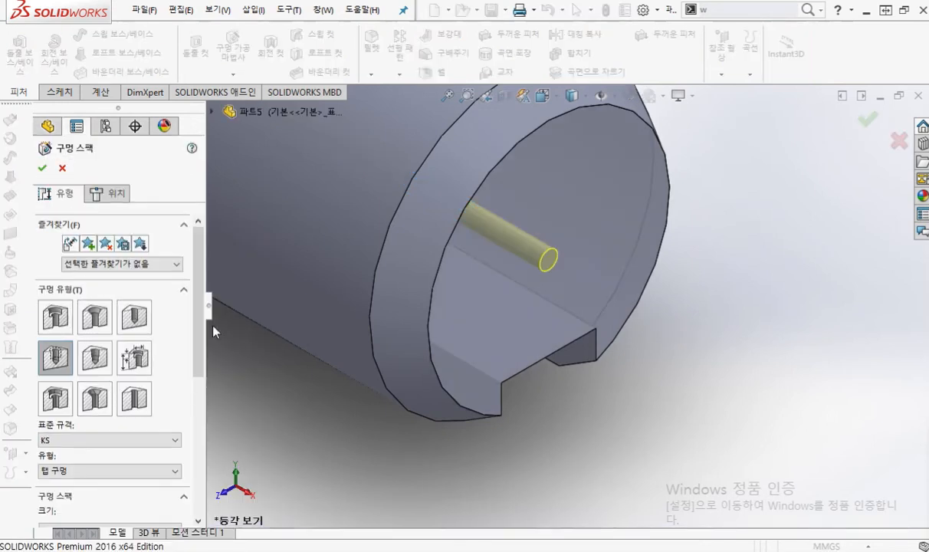
pyautogui.scroll(-5, 190, 345)
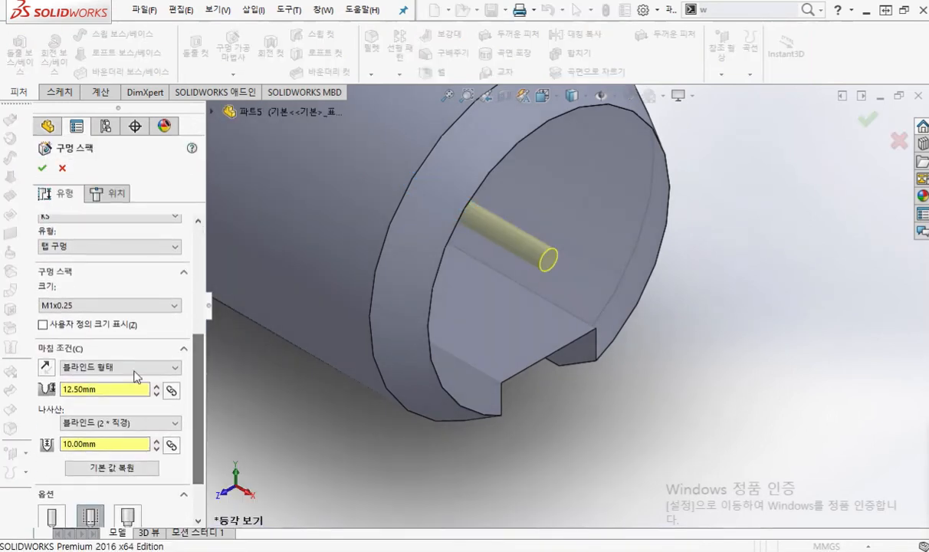
pyautogui.click(107, 305)
pyautogui.scroll(-1, 84, 424)
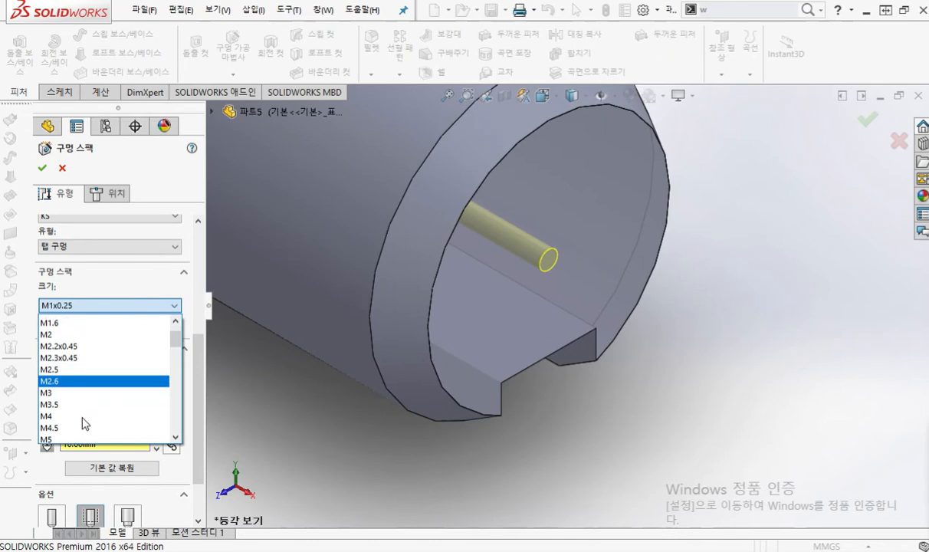
pyautogui.click(76, 411)
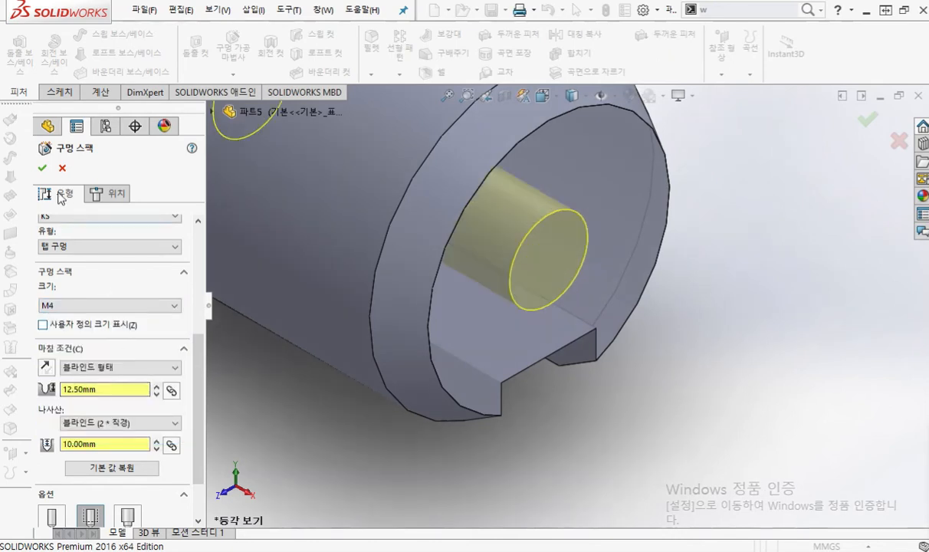
pyautogui.click(43, 168)
# Section the shaft lengthwise and examine the M4 hole's thread boundary, drill tip and opening at the end face
pyautogui.moveTo(725, 294); pyautogui.dragTo(835, 353, button='middle')
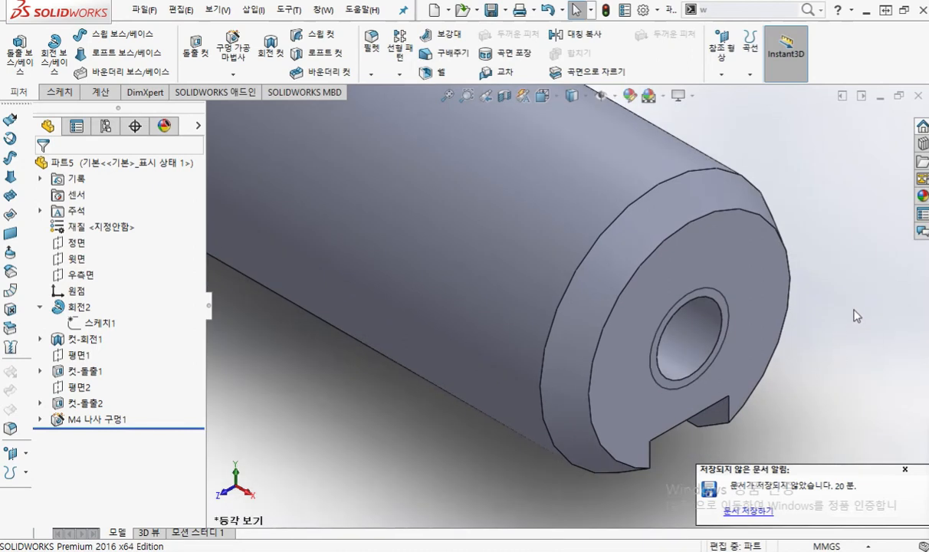
pyautogui.click(504, 97)
pyautogui.click(870, 122)
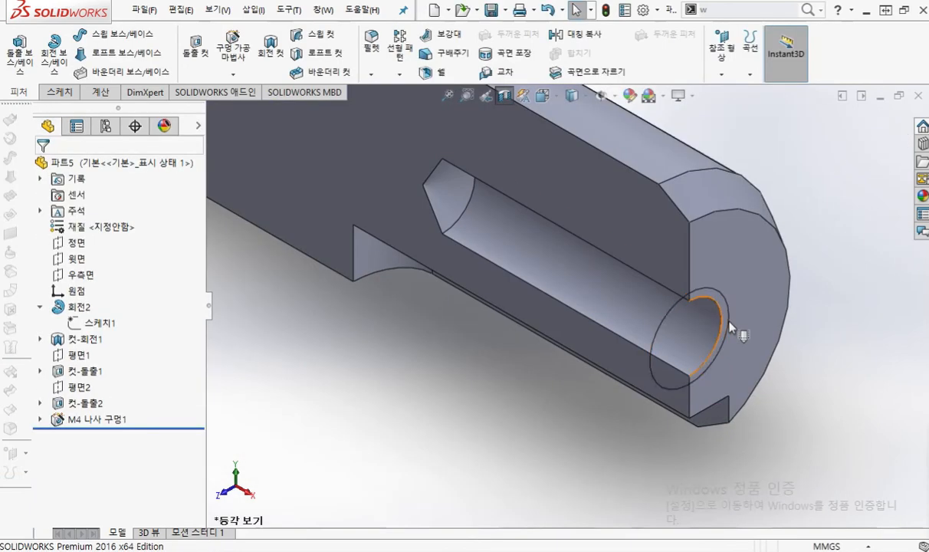
pyautogui.moveTo(741, 327); pyautogui.dragTo(774, 314, button='middle')
pyautogui.moveTo(732, 274); pyautogui.dragTo(509, 220)
pyautogui.moveTo(707, 389)
pyautogui.mouseDown()
pyautogui.moveTo(608, 354)
pyautogui.moveTo(474, 331)
pyautogui.mouseUp()
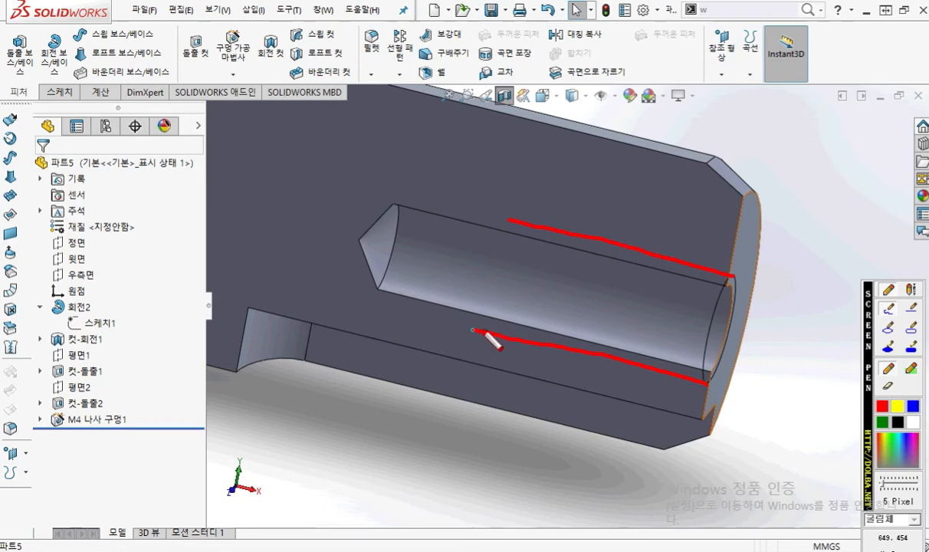
pyautogui.press('Escape')
pyautogui.moveTo(788, 350)
pyautogui.mouseDown(button='middle')
pyautogui.moveTo(739, 369)
pyautogui.moveTo(759, 359)
pyautogui.mouseUp(button='middle')
pyautogui.press('F9')
pyautogui.moveTo(646, 300)
pyautogui.mouseDown()
pyautogui.moveTo(692, 285)
pyautogui.moveTo(679, 396)
pyautogui.moveTo(622, 387)
pyautogui.moveTo(628, 307)
pyautogui.moveTo(646, 297)
pyautogui.mouseUp()
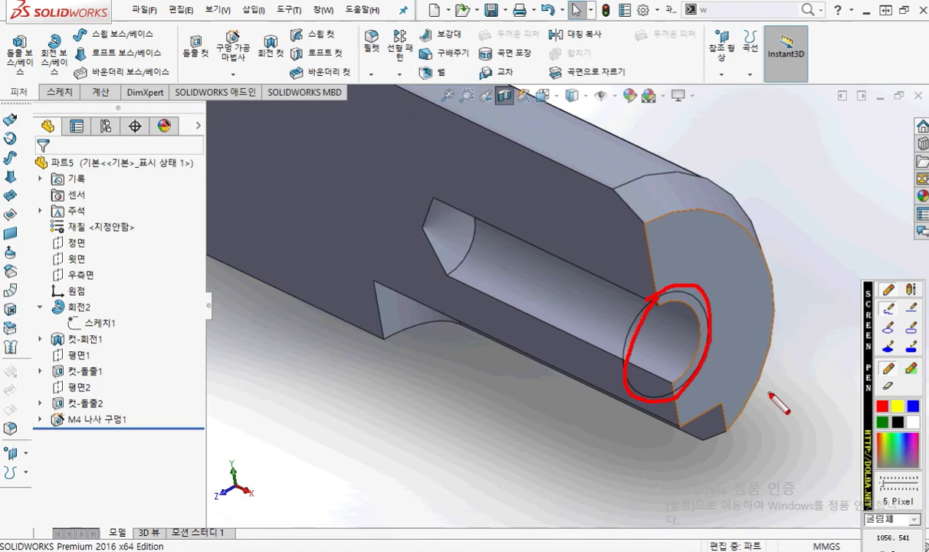
pyautogui.press('Escape')
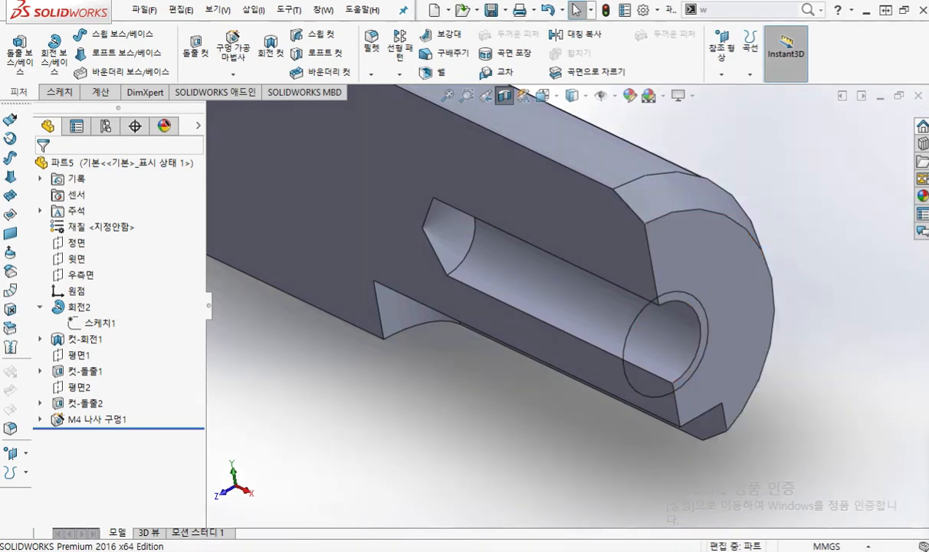
# Turn off the section view and show the whole shaft
pyautogui.scroll(6, 653, 279)
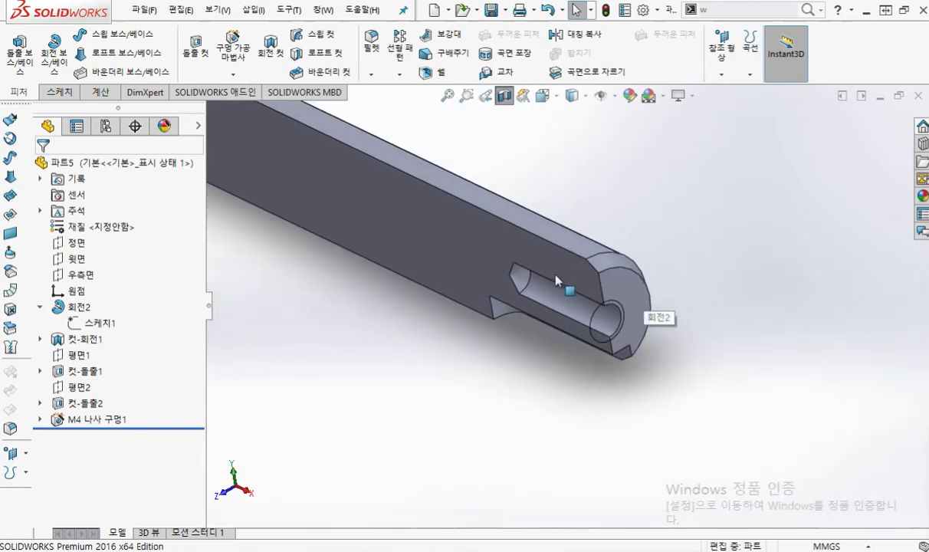
pyautogui.keyDown('ctrl'); pyautogui.moveTo(586, 293); pyautogui.dragTo(627, 344, button='middle'); pyautogui.keyUp('ctrl')
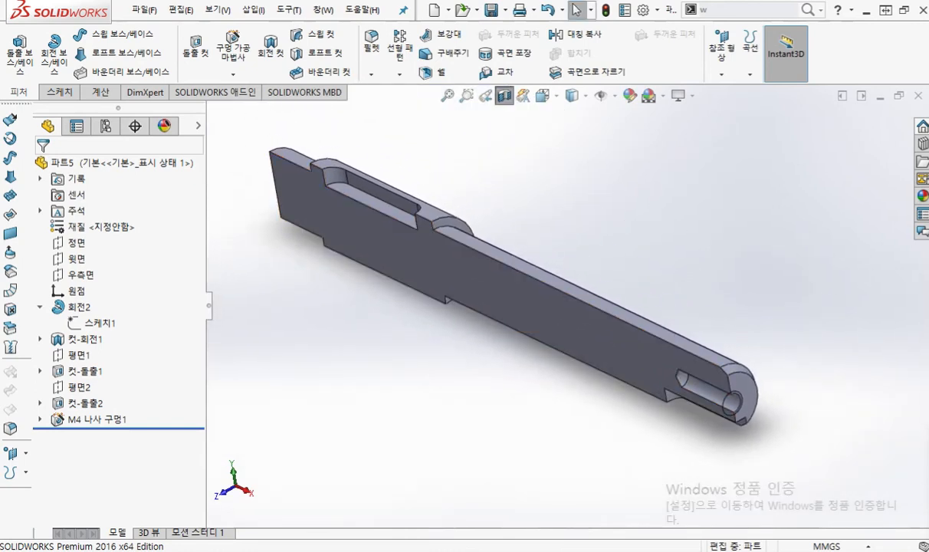
pyautogui.click(503, 98)
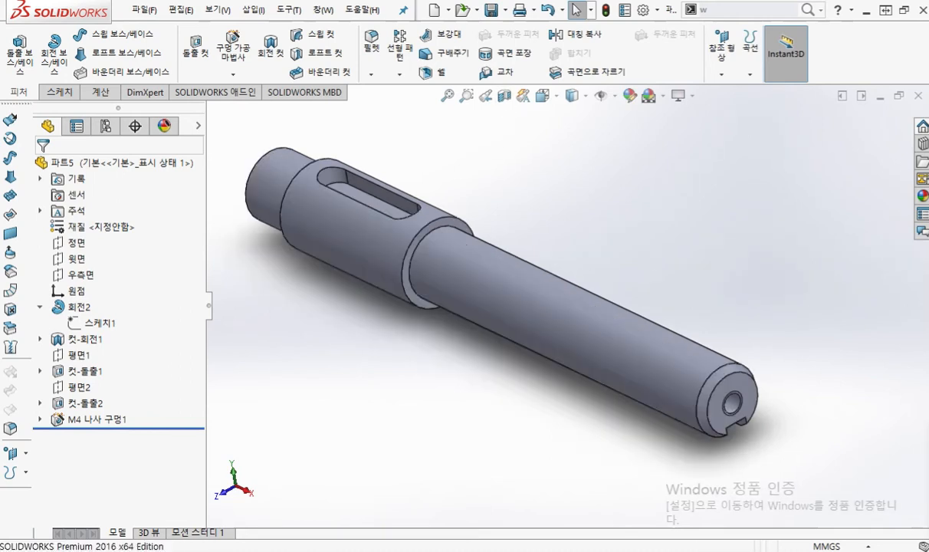
# Bring up the AutoCAD drawing 부분단면도 ex.dwg, move it aside and mark the tapped hole's opening on the shaft
pyautogui.hotkey('alt', 'Tab')
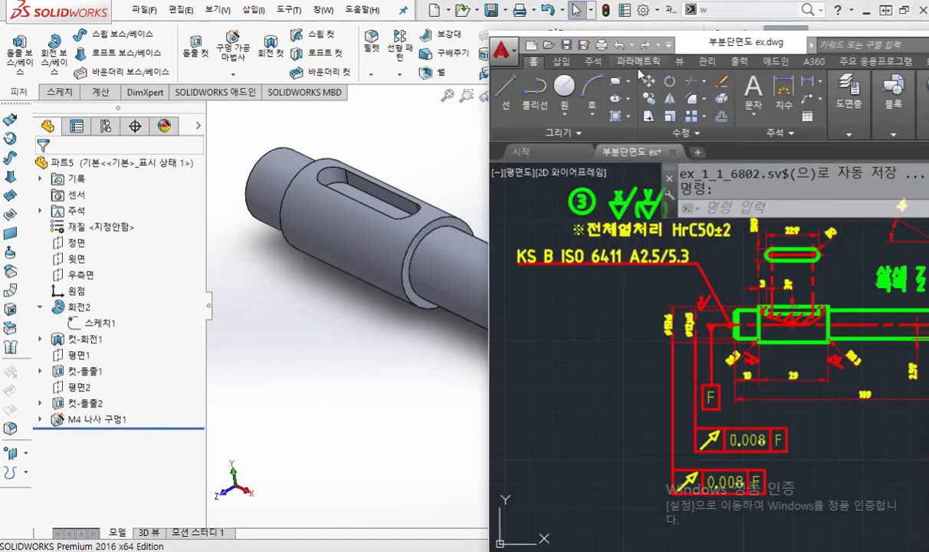
pyautogui.moveTo(664, 38); pyautogui.dragTo(928, 153)
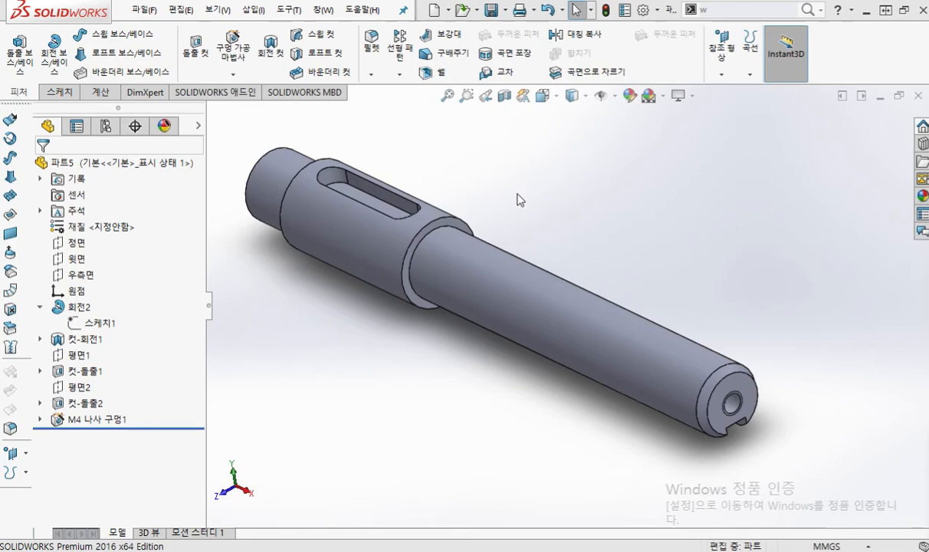
pyautogui.press('F9')
pyautogui.moveTo(741, 387)
pyautogui.mouseDown()
pyautogui.moveTo(729, 397)
pyautogui.moveTo(736, 420)
pyautogui.mouseUp()
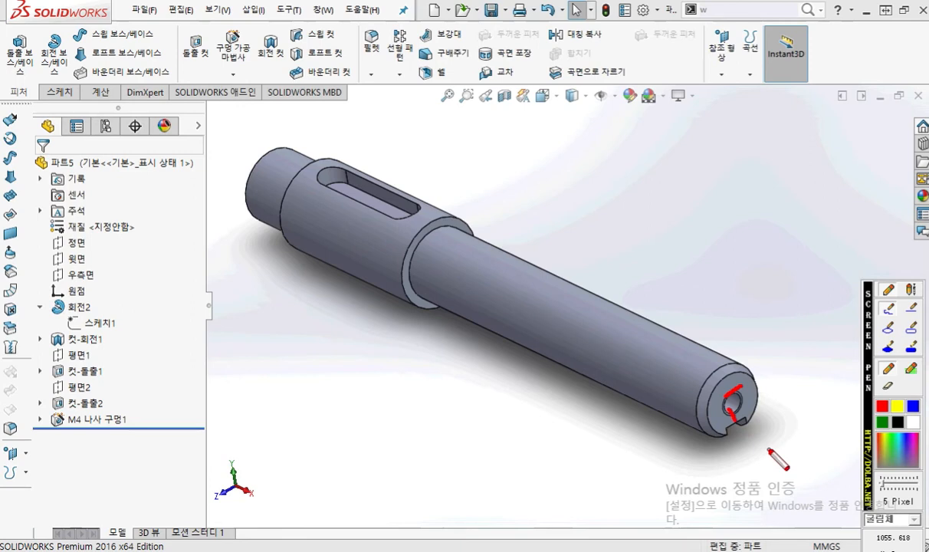
pyautogui.press('Escape')
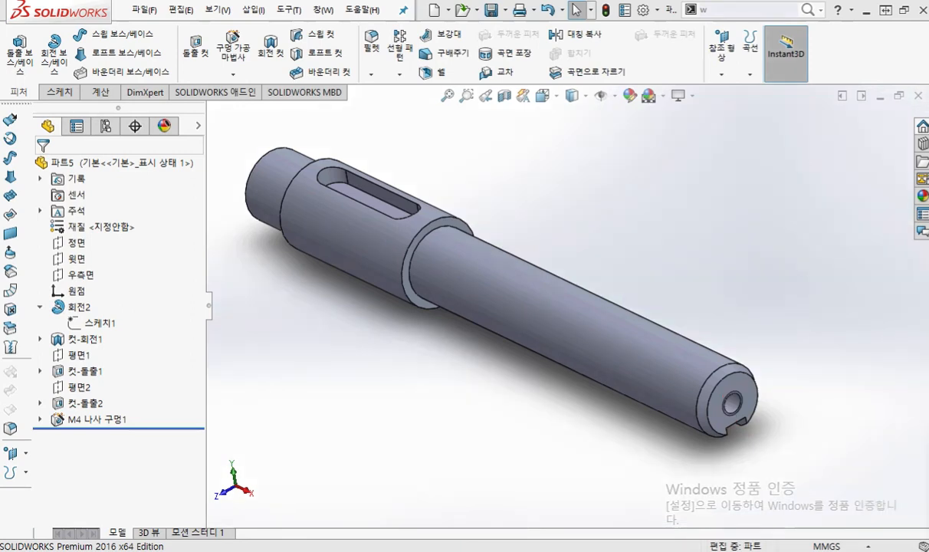
# Examine the countersink's angle and diameter dimensions at the M4 tapped hole in the AutoCAD drawing, marking them with the screen pen
pyautogui.moveTo(928, 49)
pyautogui.mouseDown()
pyautogui.moveTo(463, 48)
pyautogui.moveTo(155, 27)
pyautogui.mouseUp()
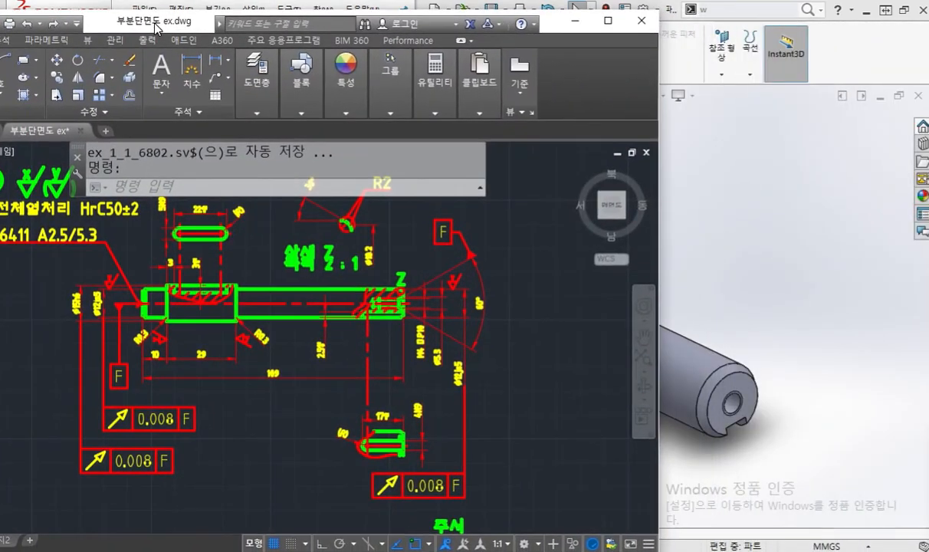
pyautogui.scroll(5, 443, 291)
pyautogui.moveTo(436, 296); pyautogui.dragTo(434, 269, button='middle')
pyautogui.press('F9')
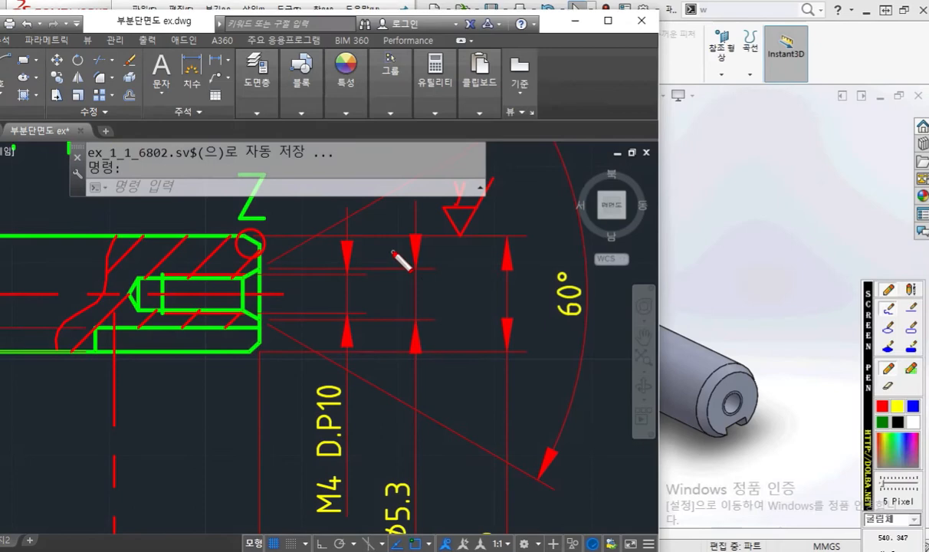
pyautogui.click(914, 422)
pyautogui.moveTo(232, 282); pyautogui.dragTo(323, 230)
pyautogui.moveTo(224, 301); pyautogui.dragTo(273, 331)
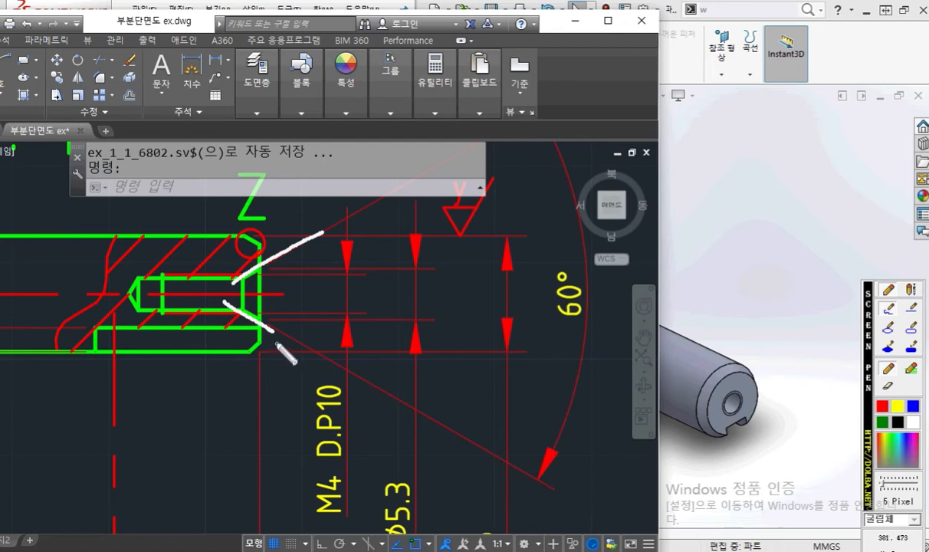
pyautogui.moveTo(595, 317)
pyautogui.mouseDown()
pyautogui.moveTo(515, 296)
pyautogui.moveTo(602, 260)
pyautogui.moveTo(592, 342)
pyautogui.mouseUp()
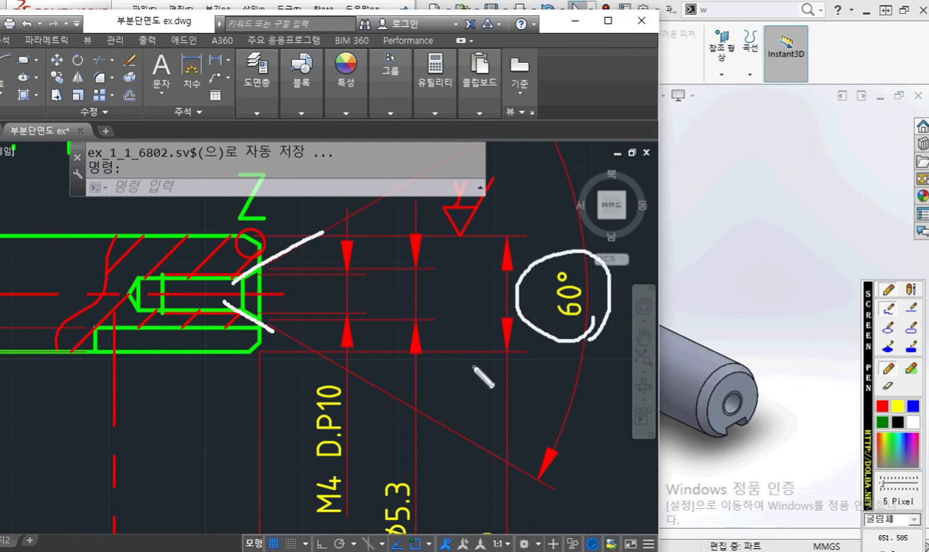
pyautogui.moveTo(265, 323); pyautogui.dragTo(418, 323)
pyautogui.moveTo(264, 266); pyautogui.dragTo(417, 266)
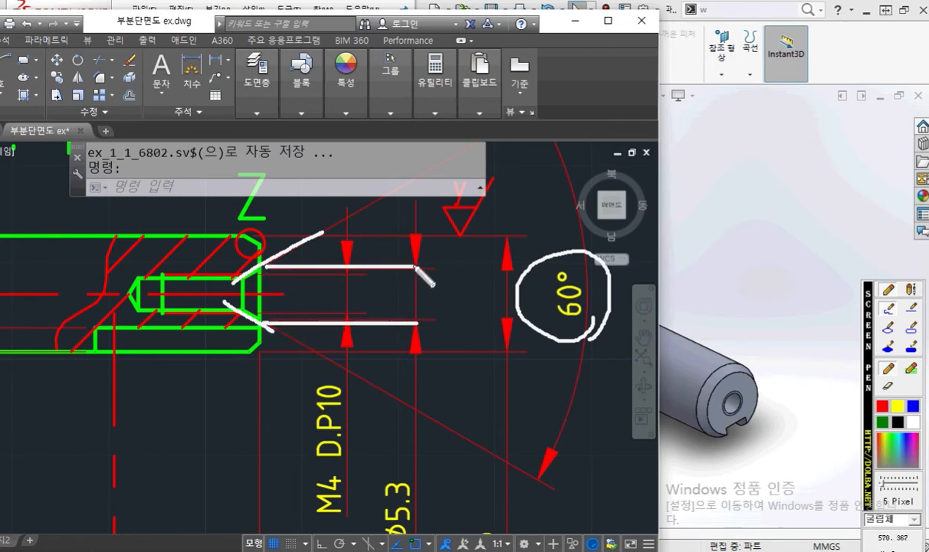
pyautogui.moveTo(434, 477)
pyautogui.mouseDown()
pyautogui.moveTo(355, 485)
pyautogui.moveTo(436, 472)
pyautogui.moveTo(439, 504)
pyautogui.mouseUp()
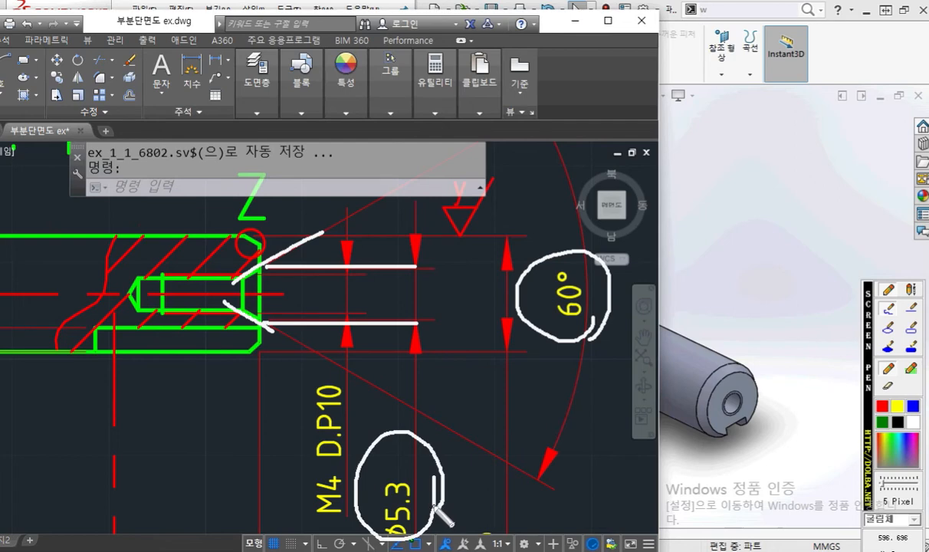
pyautogui.moveTo(434, 509); pyautogui.dragTo(441, 472)
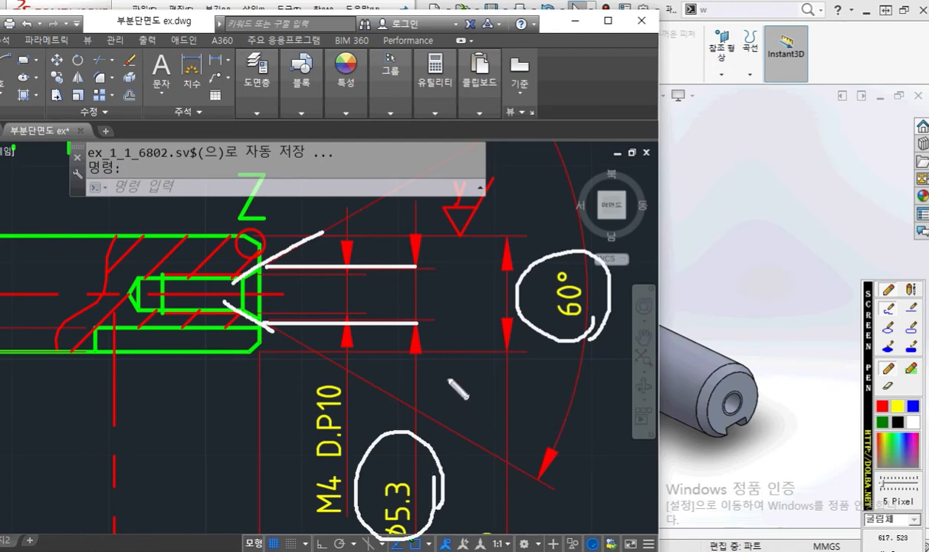
# Examine the drawing's KS B ISO 6411 note, underlining the standard number and writing 센터구멍 below it with the screen pen
pyautogui.press('Escape')
pyautogui.scroll(-2, 437, 353)
pyautogui.moveTo(127, 363); pyautogui.dragTo(499, 408, button='middle')
pyautogui.moveTo(228, 377); pyautogui.dragTo(437, 410, button='middle')
pyautogui.scroll(2, 302, 288)
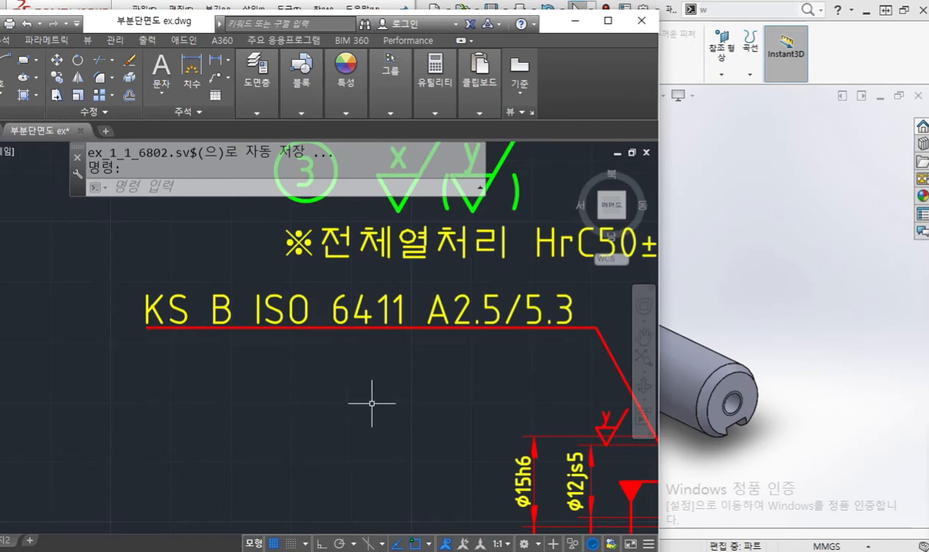
pyautogui.moveTo(371, 402); pyautogui.dragTo(311, 367, button='middle')
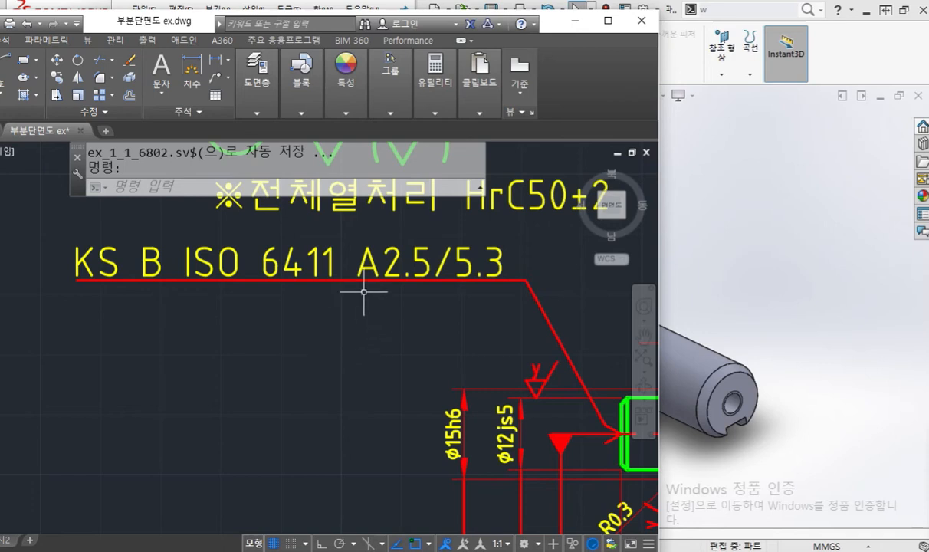
pyautogui.press('F12')
pyautogui.moveTo(75, 290); pyautogui.dragTo(329, 290)
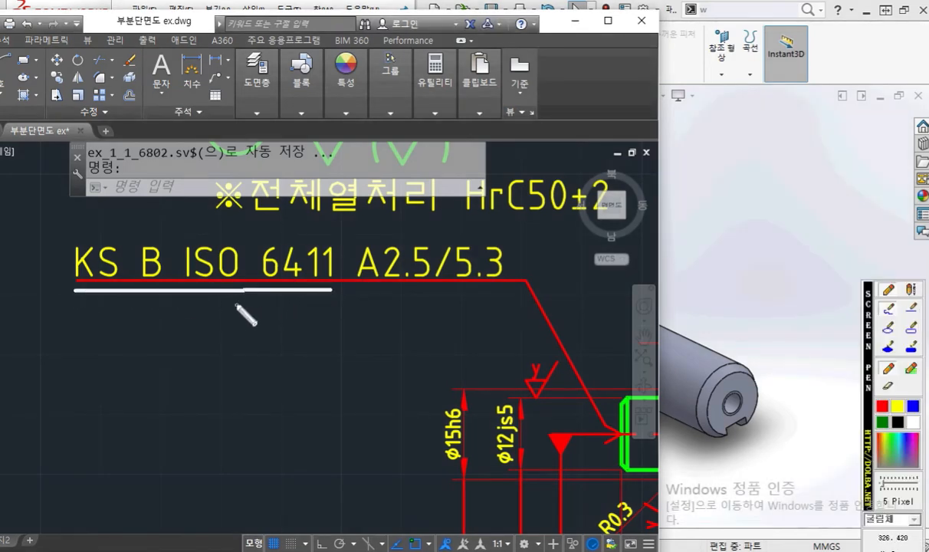
pyautogui.moveTo(138, 301)
pyautogui.mouseDown()
pyautogui.moveTo(113, 326)
pyautogui.moveTo(143, 327)
pyautogui.moveTo(149, 313)
pyautogui.moveTo(149, 345)
pyautogui.mouseUp()
pyautogui.moveTo(169, 312)
pyautogui.mouseDown()
pyautogui.moveTo(189, 311)
pyautogui.moveTo(190, 344)
pyautogui.moveTo(201, 326)
pyautogui.mouseUp()
pyautogui.moveTo(202, 303)
pyautogui.mouseDown()
pyautogui.moveTo(203, 343)
pyautogui.moveTo(232, 325)
pyautogui.moveTo(244, 330)
pyautogui.moveTo(228, 347)
pyautogui.mouseUp()
pyautogui.moveTo(265, 310)
pyautogui.mouseDown()
pyautogui.moveTo(267, 323)
pyautogui.moveTo(283, 322)
pyautogui.mouseUp()
pyautogui.moveTo(268, 323); pyautogui.dragTo(295, 314)
pyautogui.moveTo(297, 300); pyautogui.dragTo(290, 331)
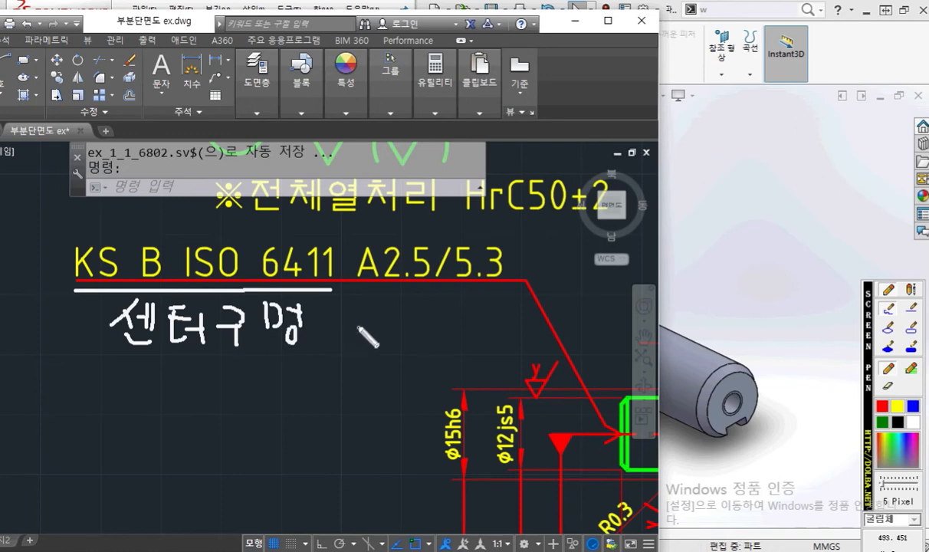
# Mark A2.5 in the centre-hole note, write 호칭지름 beneath it and point an arrow at the 5.3 value
pyautogui.moveTo(351, 287); pyautogui.dragTo(426, 288)
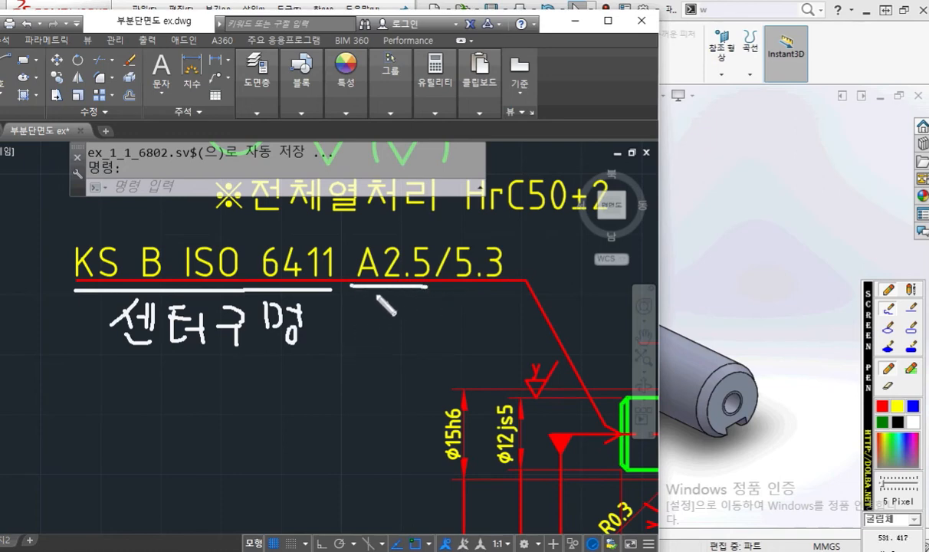
pyautogui.moveTo(360, 289)
pyautogui.mouseDown()
pyautogui.moveTo(362, 301)
pyautogui.moveTo(411, 318)
pyautogui.moveTo(402, 310)
pyautogui.moveTo(426, 308)
pyautogui.moveTo(422, 342)
pyautogui.mouseUp()
pyautogui.moveTo(417, 345)
pyautogui.mouseDown()
pyautogui.moveTo(413, 353)
pyautogui.moveTo(417, 346)
pyautogui.mouseUp()
pyautogui.moveTo(418, 355)
pyautogui.mouseDown()
pyautogui.moveTo(417, 365)
pyautogui.moveTo(429, 364)
pyautogui.moveTo(435, 334)
pyautogui.mouseUp()
pyautogui.moveTo(428, 339); pyautogui.dragTo(445, 338)
pyautogui.moveTo(436, 340)
pyautogui.mouseDown()
pyautogui.moveTo(428, 355)
pyautogui.moveTo(446, 357)
pyautogui.mouseUp()
pyautogui.moveTo(454, 329)
pyautogui.mouseDown()
pyautogui.moveTo(454, 360)
pyautogui.moveTo(447, 357)
pyautogui.moveTo(469, 342)
pyautogui.moveTo(465, 355)
pyautogui.mouseUp()
pyautogui.moveTo(469, 345); pyautogui.dragTo(474, 351)
pyautogui.moveTo(478, 329)
pyautogui.mouseDown()
pyautogui.moveTo(476, 367)
pyautogui.moveTo(492, 341)
pyautogui.moveTo(501, 344)
pyautogui.mouseUp()
pyautogui.moveTo(487, 352)
pyautogui.mouseDown()
pyautogui.moveTo(508, 351)
pyautogui.moveTo(488, 369)
pyautogui.moveTo(508, 368)
pyautogui.mouseUp()
pyautogui.moveTo(506, 191)
pyautogui.mouseDown()
pyautogui.moveTo(481, 230)
pyautogui.moveTo(514, 229)
pyautogui.mouseUp()
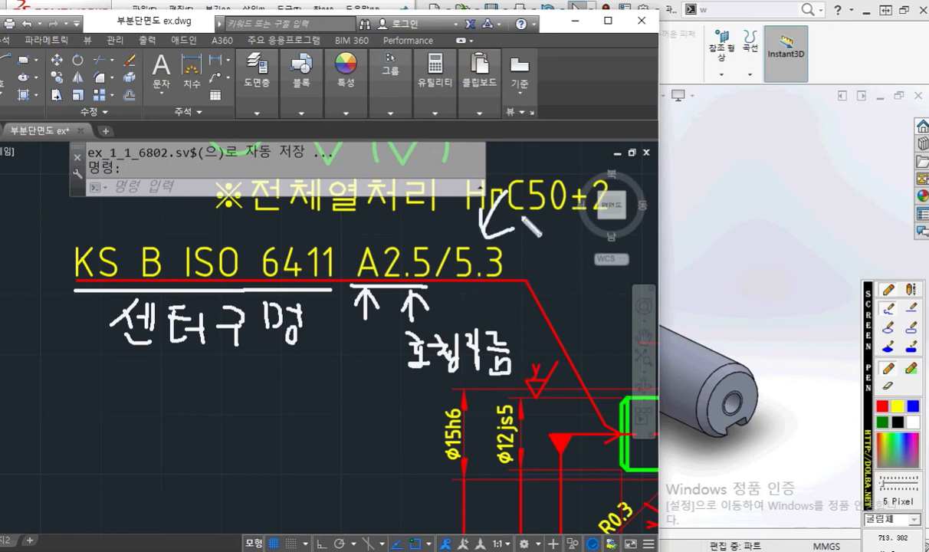
pyautogui.moveTo(506, 191)
pyautogui.mouseDown()
pyautogui.moveTo(640, 216)
pyautogui.moveTo(579, 243)
pyautogui.mouseUp()
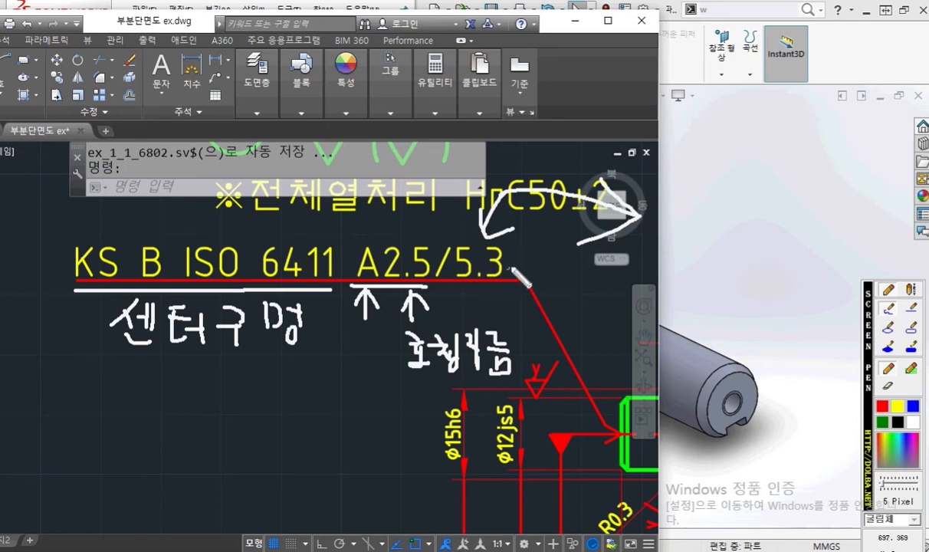
# Circle the handwritten 센터구멍 label under the drawing note, clear the pen marks and switch back to the SolidWorks shaft model
pyautogui.moveTo(249, 380)
pyautogui.mouseDown()
pyautogui.moveTo(94, 329)
pyautogui.moveTo(322, 288)
pyautogui.moveTo(246, 389)
pyautogui.moveTo(272, 389)
pyautogui.mouseUp()
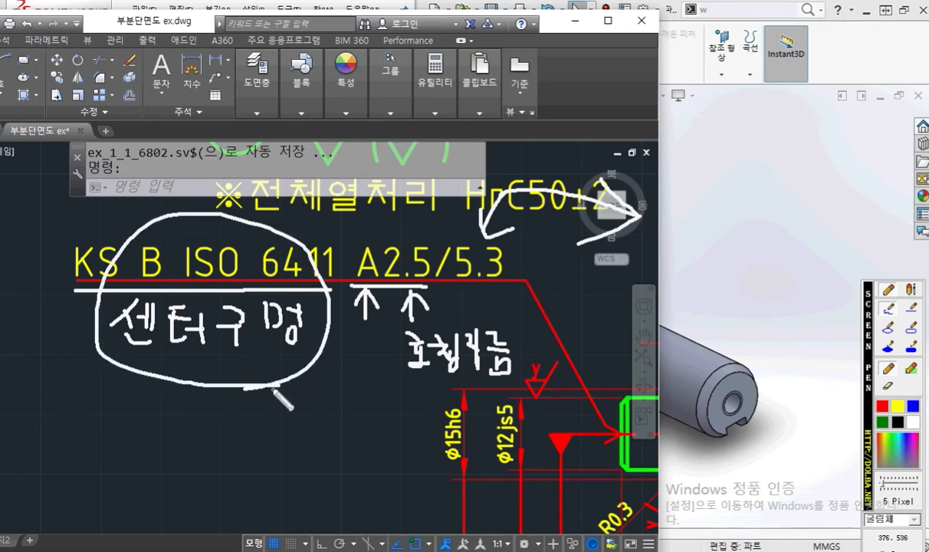
pyautogui.press('Escape')
pyautogui.click(733, 296)
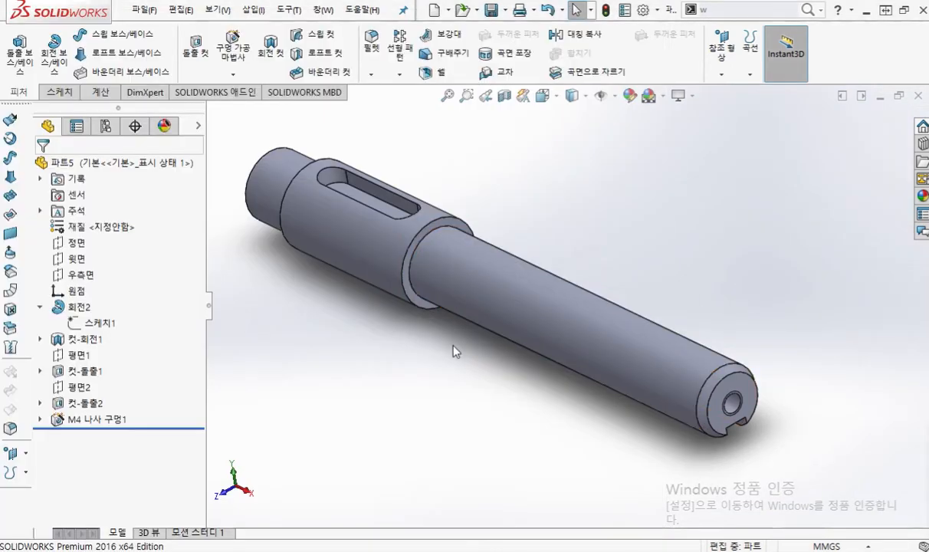
# Sketch a red cylinder above the shaft model with the screen pen to represent the workpiece
pyautogui.scroll(2, 481, 349)
pyautogui.press('F2')
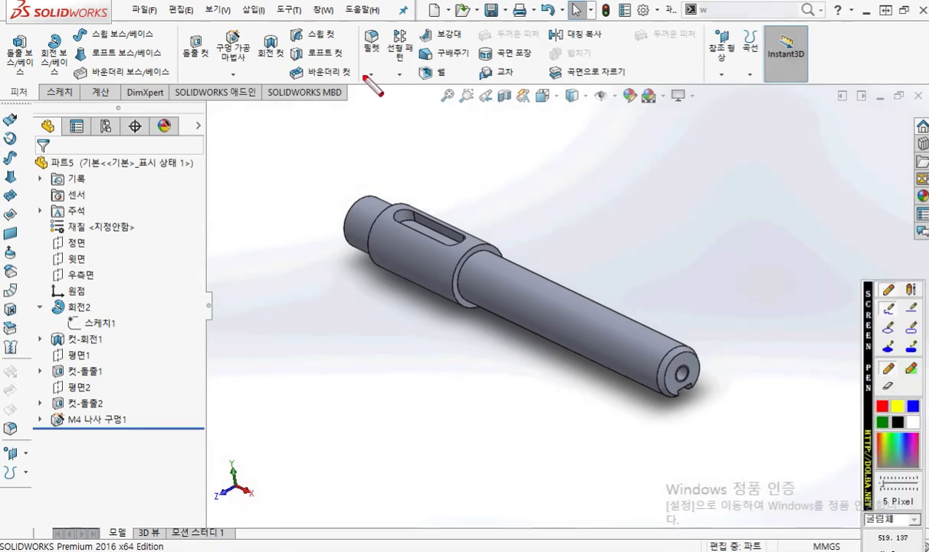
pyautogui.moveTo(396, 51)
pyautogui.mouseDown()
pyautogui.moveTo(368, 97)
pyautogui.moveTo(416, 66)
pyautogui.moveTo(545, 141)
pyautogui.mouseUp()
pyautogui.moveTo(388, 125); pyautogui.dragTo(526, 184)
pyautogui.moveTo(548, 141)
pyautogui.mouseDown()
pyautogui.moveTo(534, 196)
pyautogui.moveTo(556, 151)
pyautogui.moveTo(537, 193)
pyautogui.mouseUp()
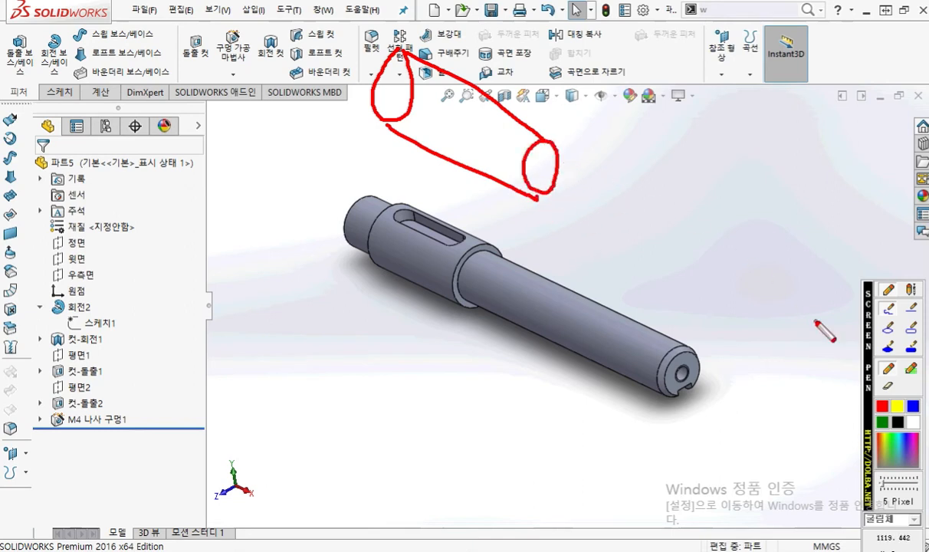
# Sketch a green machine frame with an upright block at each end around the red cylinder, using the screen pen
pyautogui.click(883, 424)
pyautogui.moveTo(585, 96)
pyautogui.mouseDown()
pyautogui.moveTo(581, 234)
pyautogui.moveTo(636, 84)
pyautogui.moveTo(739, 148)
pyautogui.mouseUp()
pyautogui.moveTo(586, 118)
pyautogui.mouseDown()
pyautogui.moveTo(663, 161)
pyautogui.moveTo(733, 139)
pyautogui.moveTo(721, 321)
pyautogui.mouseUp()
pyautogui.moveTo(663, 163); pyautogui.dragTo(658, 362)
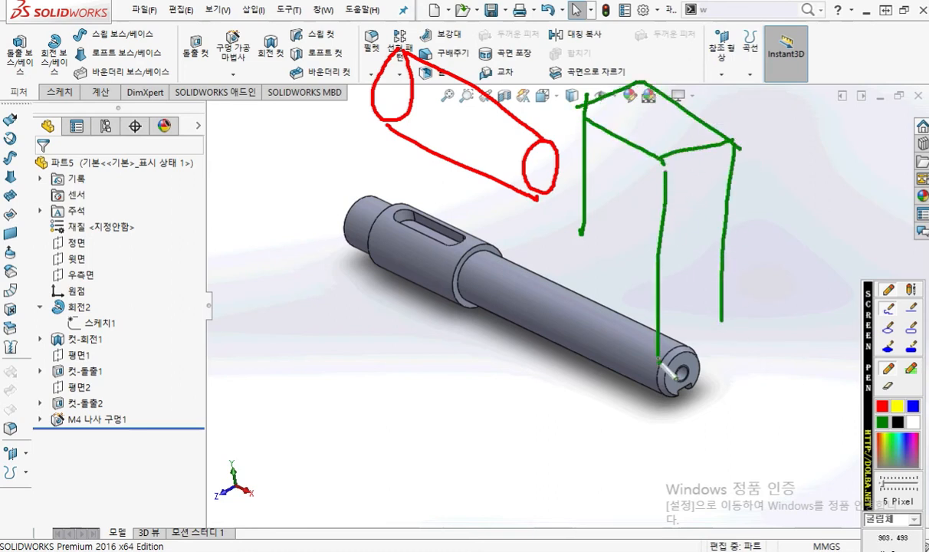
pyautogui.moveTo(581, 234)
pyautogui.mouseDown()
pyautogui.moveTo(581, 285)
pyautogui.moveTo(351, 179)
pyautogui.moveTo(360, 53)
pyautogui.moveTo(442, 13)
pyautogui.moveTo(453, 83)
pyautogui.mouseUp()
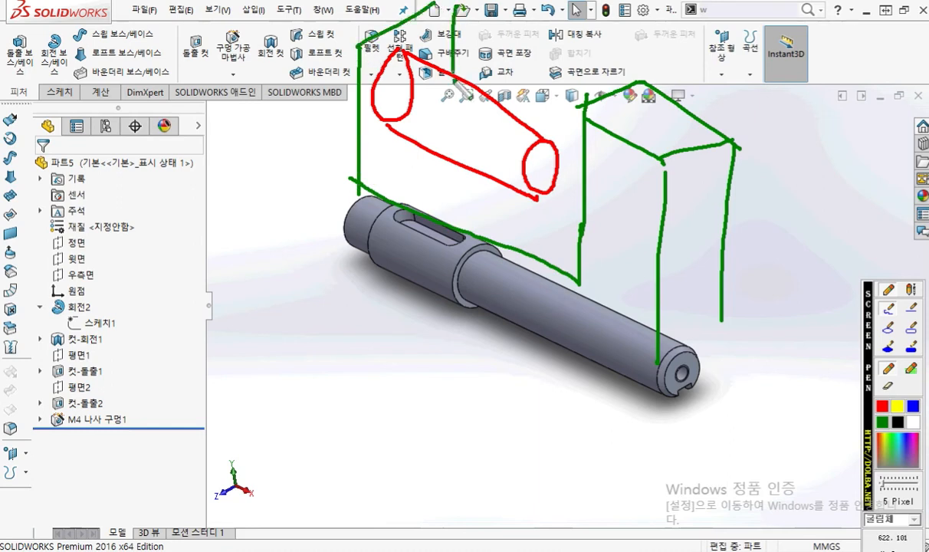
pyautogui.moveTo(368, 171); pyautogui.dragTo(428, 159)
pyautogui.moveTo(562, 174); pyautogui.dragTo(604, 195)
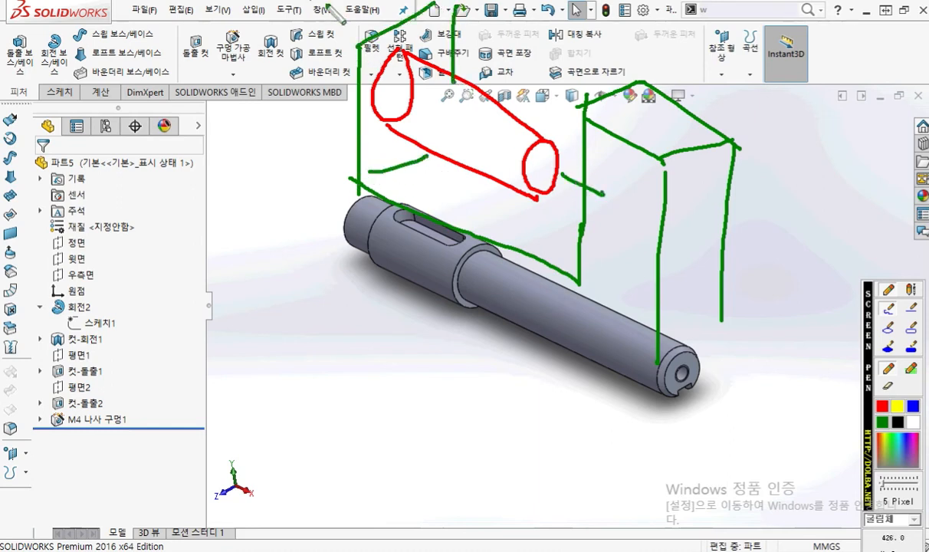
pyautogui.moveTo(361, 46)
pyautogui.mouseDown()
pyautogui.moveTo(278, 10)
pyautogui.moveTo(251, 198)
pyautogui.moveTo(337, 276)
pyautogui.moveTo(720, 479)
pyautogui.moveTo(721, 405)
pyautogui.mouseUp()
pyautogui.moveTo(659, 353)
pyautogui.mouseDown()
pyautogui.moveTo(661, 452)
pyautogui.moveTo(722, 405)
pyautogui.mouseUp()
pyautogui.moveTo(720, 336); pyautogui.dragTo(721, 405)
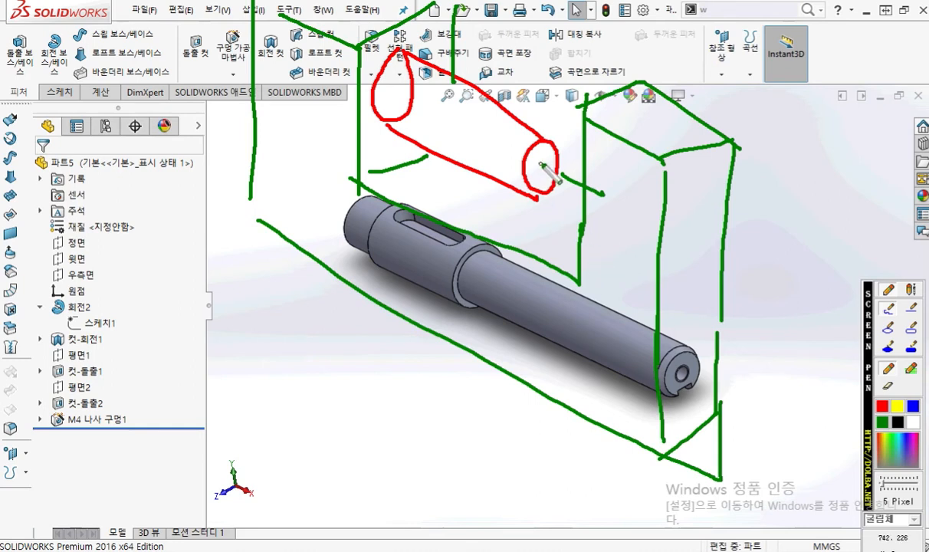
# Draw arrows pointing into both end faces of the sketched cylinder and a rotation arrow on its body
pyautogui.moveTo(545, 167); pyautogui.dragTo(613, 191)
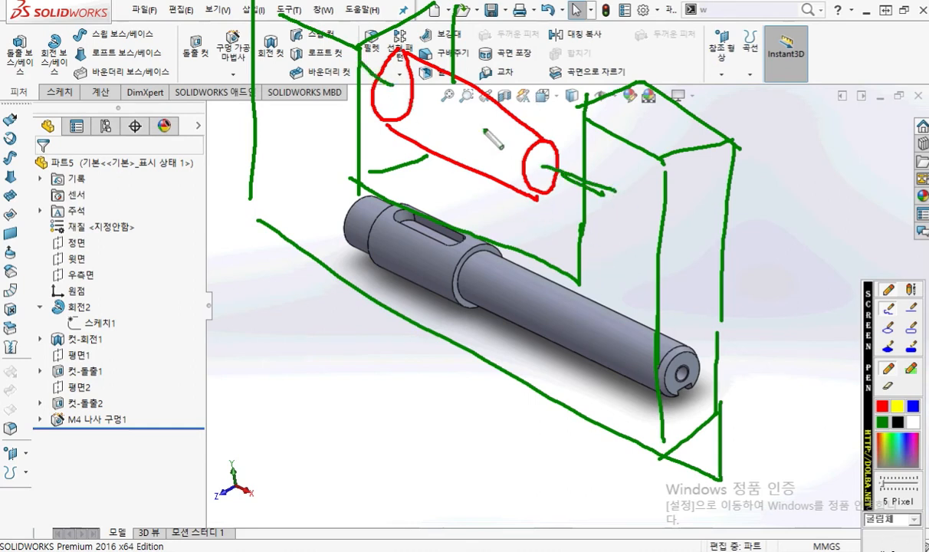
pyautogui.moveTo(478, 136)
pyautogui.mouseDown()
pyautogui.moveTo(455, 144)
pyautogui.moveTo(465, 135)
pyautogui.mouseUp()
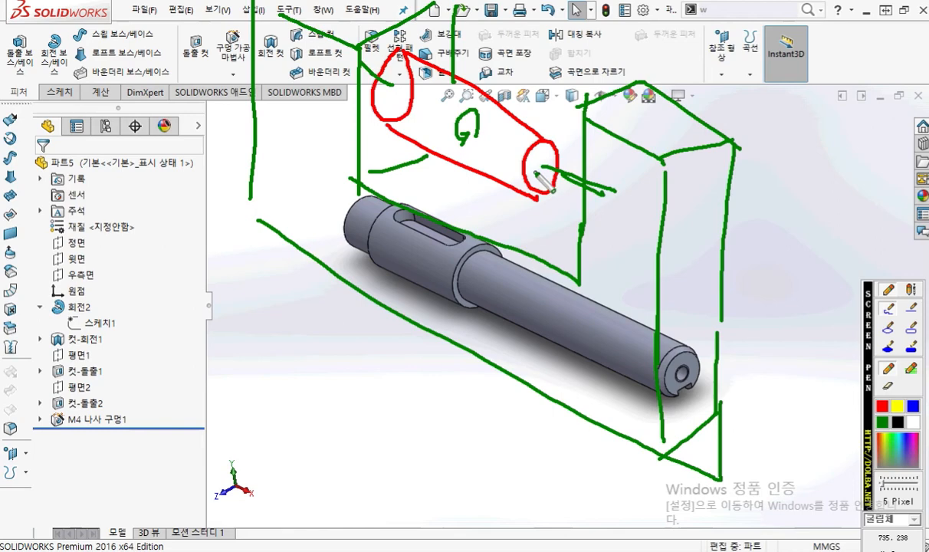
pyautogui.moveTo(544, 149); pyautogui.dragTo(550, 182)
pyautogui.moveTo(411, 95)
pyautogui.mouseDown()
pyautogui.moveTo(379, 76)
pyautogui.moveTo(377, 95)
pyautogui.mouseUp()
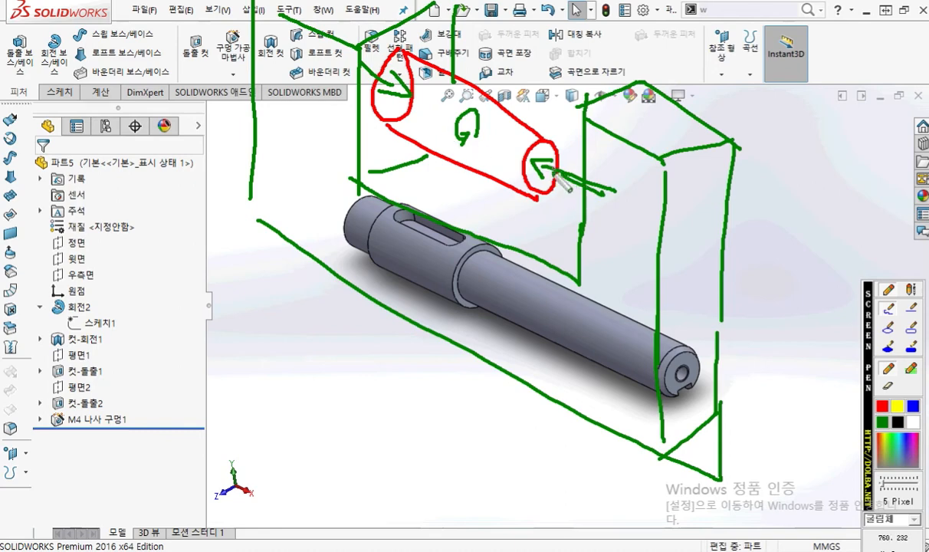
# Handwrite labels on the sketched machine's two end blocks in green and clear all pen marks from the shaft model
pyautogui.moveTo(630, 155)
pyautogui.mouseDown()
pyautogui.moveTo(620, 158)
pyautogui.moveTo(613, 191)
pyautogui.moveTo(637, 167)
pyautogui.moveTo(683, 193)
pyautogui.mouseUp()
pyautogui.moveTo(677, 181)
pyautogui.mouseDown()
pyautogui.moveTo(691, 179)
pyautogui.moveTo(682, 207)
pyautogui.mouseUp()
pyautogui.moveTo(682, 206); pyautogui.dragTo(698, 204)
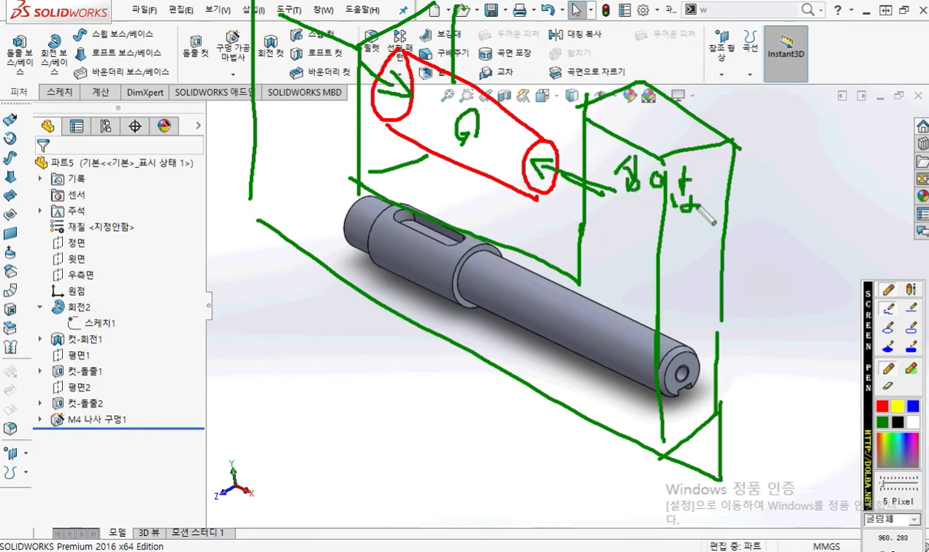
pyautogui.moveTo(285, 49)
pyautogui.mouseDown()
pyautogui.moveTo(272, 64)
pyautogui.moveTo(289, 75)
pyautogui.mouseUp()
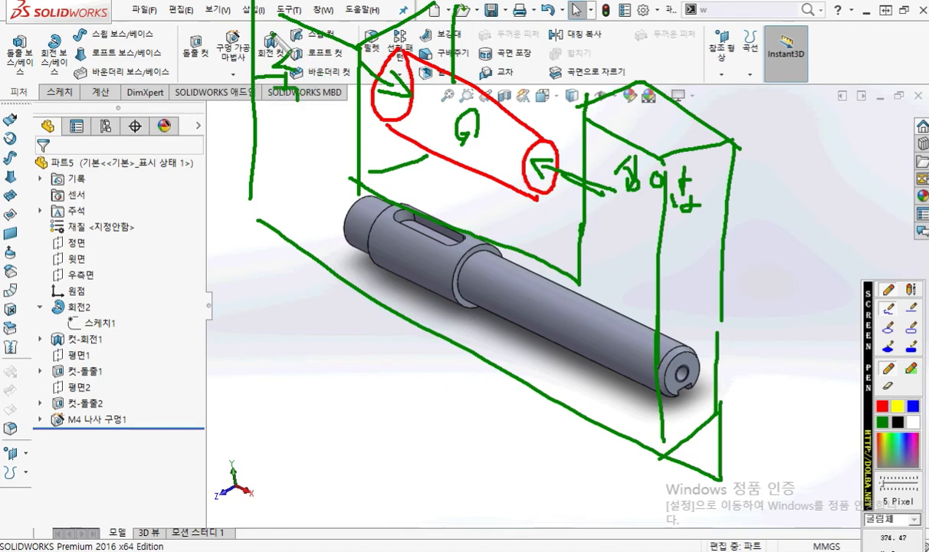
pyautogui.moveTo(208, 30)
pyautogui.mouseDown()
pyautogui.moveTo(207, 62)
pyautogui.moveTo(224, 65)
pyautogui.moveTo(216, 78)
pyautogui.moveTo(239, 76)
pyautogui.mouseUp()
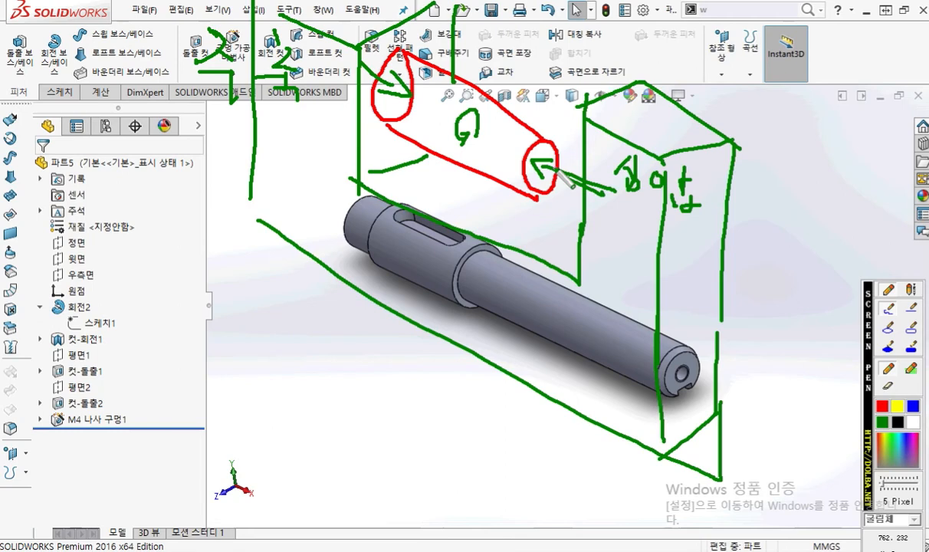
pyautogui.press('Escape')
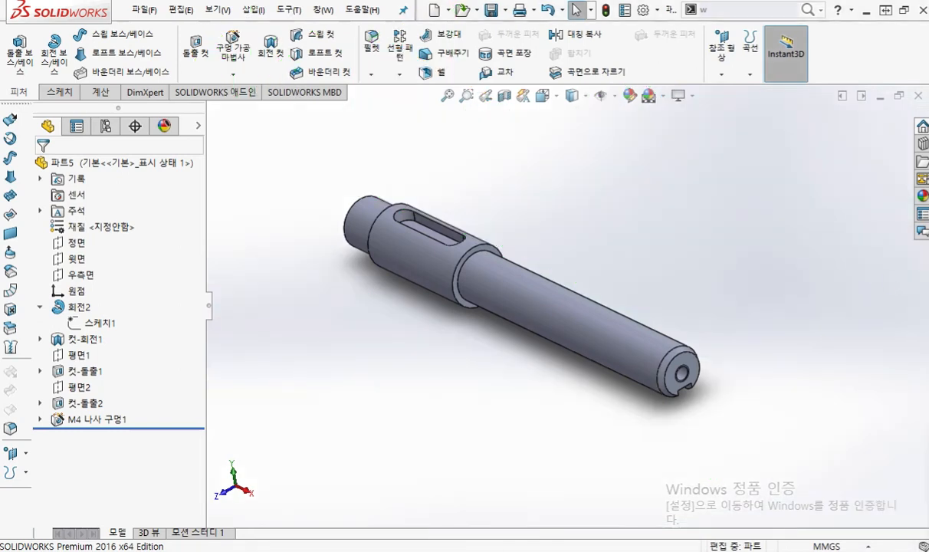
# Switch to the AutoCAD drawing, trace the 60° countersink lines at the M4 hole and circle the ø5.3 dimension
pyautogui.hotkey('alt', 'Tab')
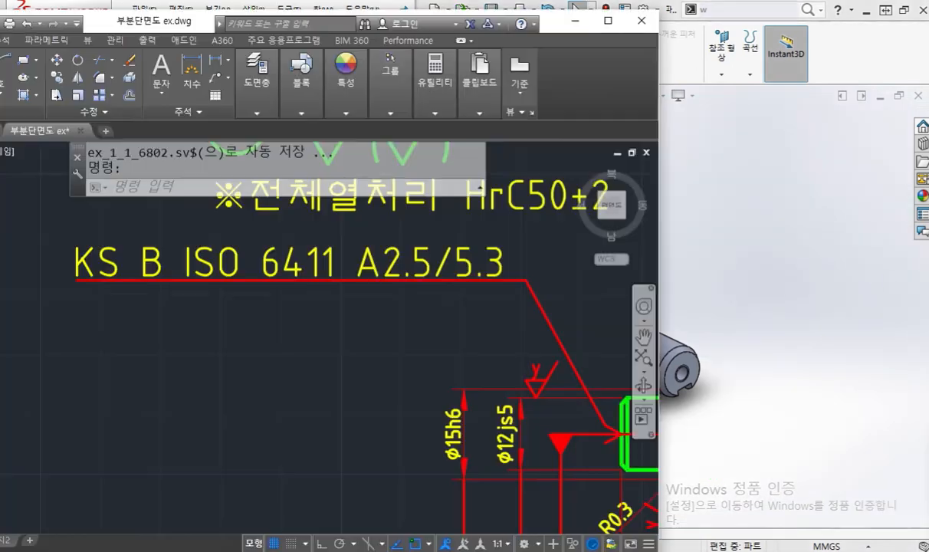
pyautogui.scroll(4, 443, 377)
pyautogui.moveTo(444, 377); pyautogui.dragTo(77, 316, button='middle')
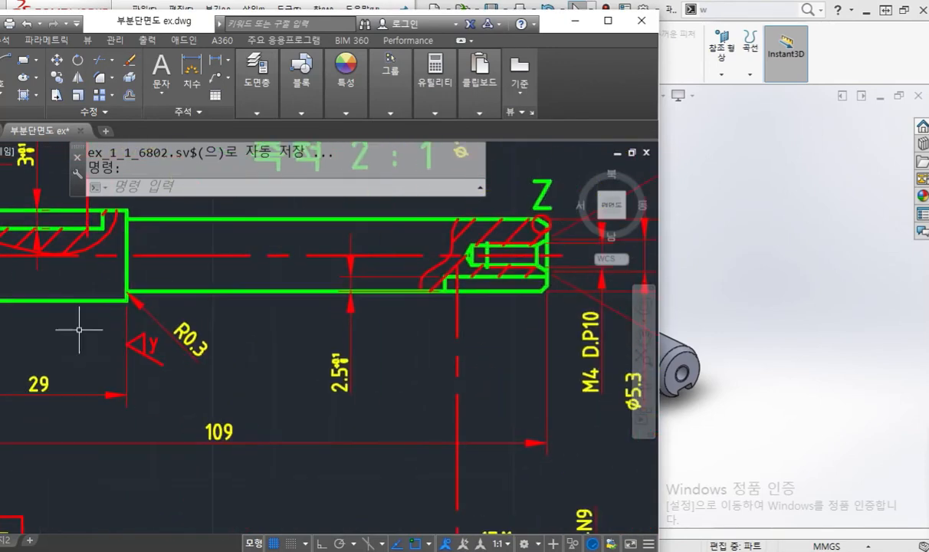
pyautogui.moveTo(489, 332); pyautogui.dragTo(167, 335, button='middle')
pyautogui.moveTo(278, 280); pyautogui.dragTo(281, 338, button='middle')
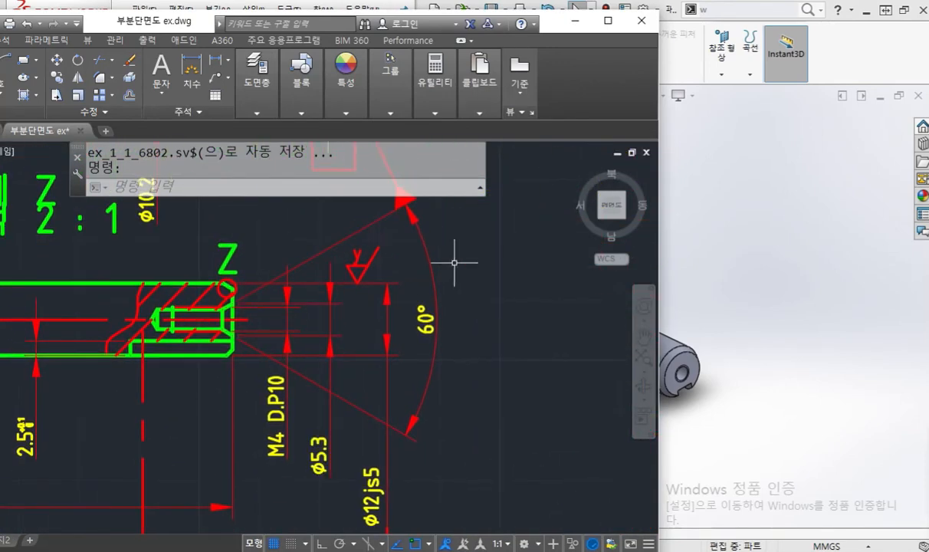
pyautogui.press('F9')
pyautogui.moveTo(425, 199)
pyautogui.mouseDown()
pyautogui.moveTo(219, 321)
pyautogui.moveTo(396, 448)
pyautogui.mouseUp()
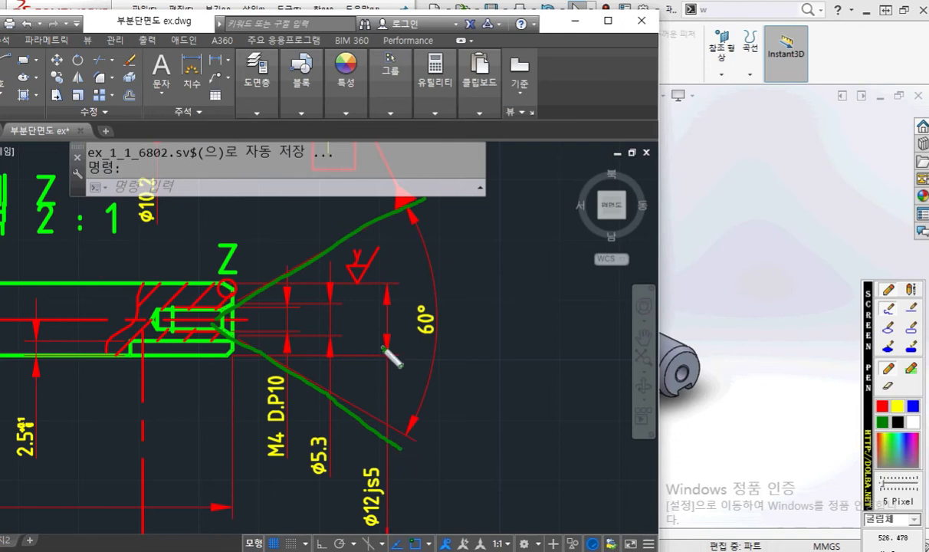
pyautogui.moveTo(345, 440)
pyautogui.mouseDown()
pyautogui.moveTo(342, 470)
pyautogui.moveTo(292, 422)
pyautogui.moveTo(341, 480)
pyautogui.mouseUp()
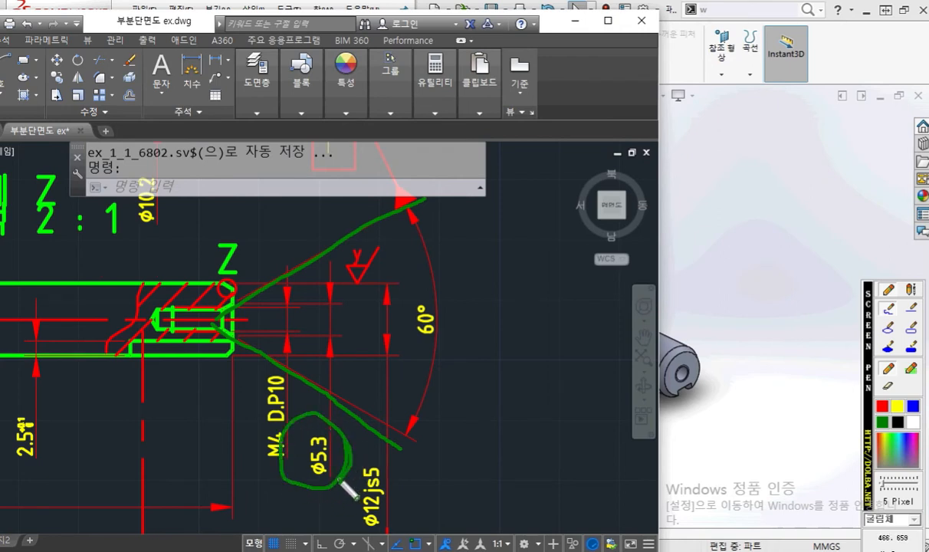
# Sketch an enlarged section of the shaft end in green, showing the pointed drilled hole with its flared opening
pyautogui.moveTo(486, 276); pyautogui.dragTo(550, 276)
pyautogui.moveTo(481, 316); pyautogui.dragTo(544, 318)
pyautogui.moveTo(486, 276)
pyautogui.mouseDown()
pyautogui.moveTo(466, 296)
pyautogui.moveTo(492, 318)
pyautogui.moveTo(491, 276)
pyautogui.mouseUp()
pyautogui.moveTo(549, 276); pyautogui.dragTo(571, 260)
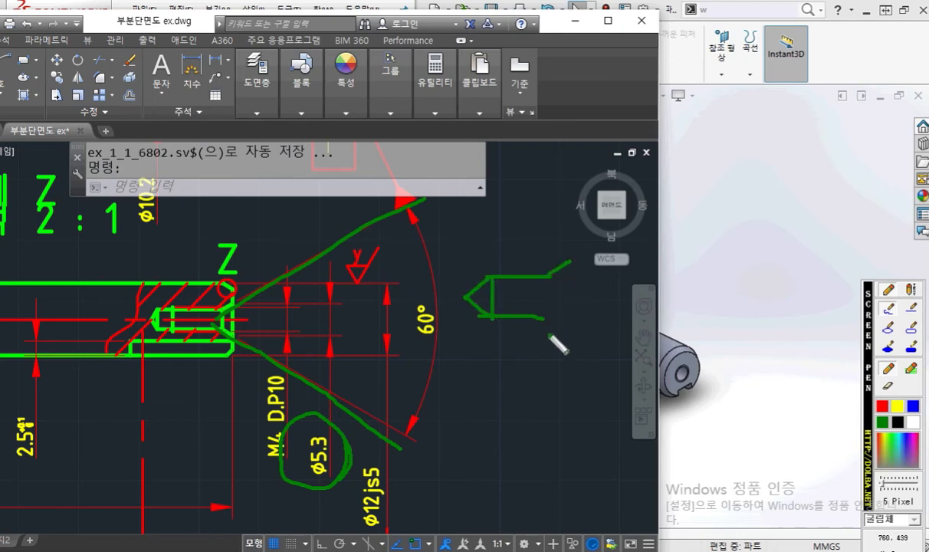
pyautogui.moveTo(545, 317); pyautogui.dragTo(574, 329)
pyautogui.moveTo(580, 214)
pyautogui.mouseDown()
pyautogui.moveTo(576, 383)
pyautogui.moveTo(512, 387)
pyautogui.moveTo(418, 384)
pyautogui.moveTo(448, 213)
pyautogui.moveTo(419, 208)
pyautogui.mouseUp()
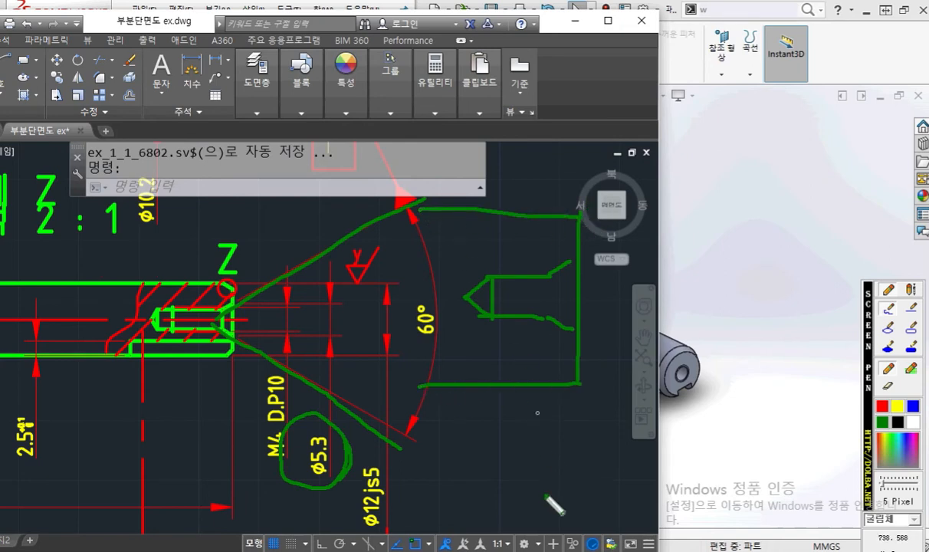
# Mark the flared opening's diameter on the enlarged sketch in red and write 5.3 beside it
pyautogui.moveTo(590, 259); pyautogui.dragTo(630, 259)
pyautogui.click(880, 407)
pyautogui.moveTo(586, 259); pyautogui.dragTo(628, 258)
pyautogui.moveTo(589, 328); pyautogui.dragTo(628, 329)
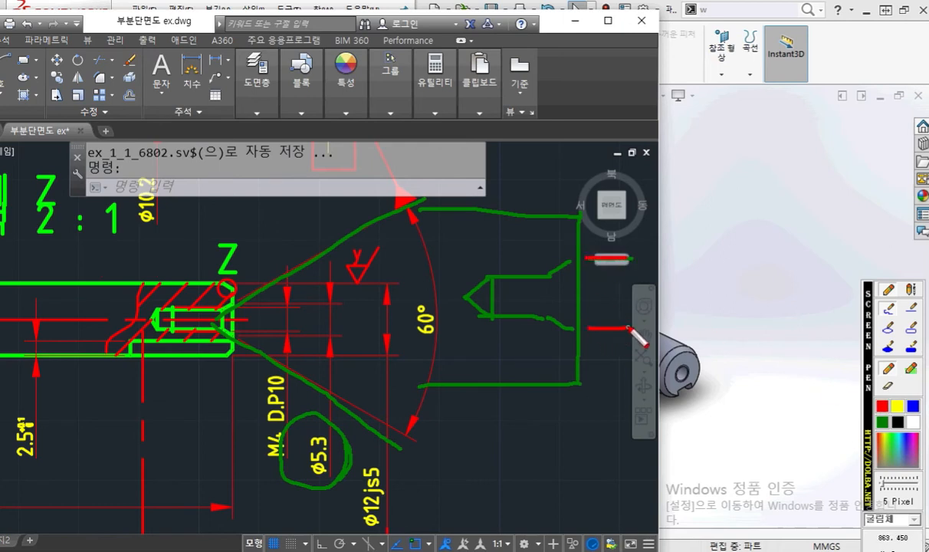
pyautogui.moveTo(603, 265)
pyautogui.mouseDown()
pyautogui.moveTo(603, 322)
pyautogui.moveTo(613, 309)
pyautogui.moveTo(611, 268)
pyautogui.moveTo(562, 296)
pyautogui.moveTo(559, 309)
pyautogui.moveTo(590, 289)
pyautogui.moveTo(577, 300)
pyautogui.mouseUp()
# Draw the countersink's angle lines and arc in red on the enlarged sketch and label the angle 60°
pyautogui.moveTo(587, 248); pyautogui.dragTo(662, 210)
pyautogui.moveTo(585, 336); pyautogui.dragTo(698, 370)
pyautogui.moveTo(656, 231); pyautogui.dragTo(680, 292)
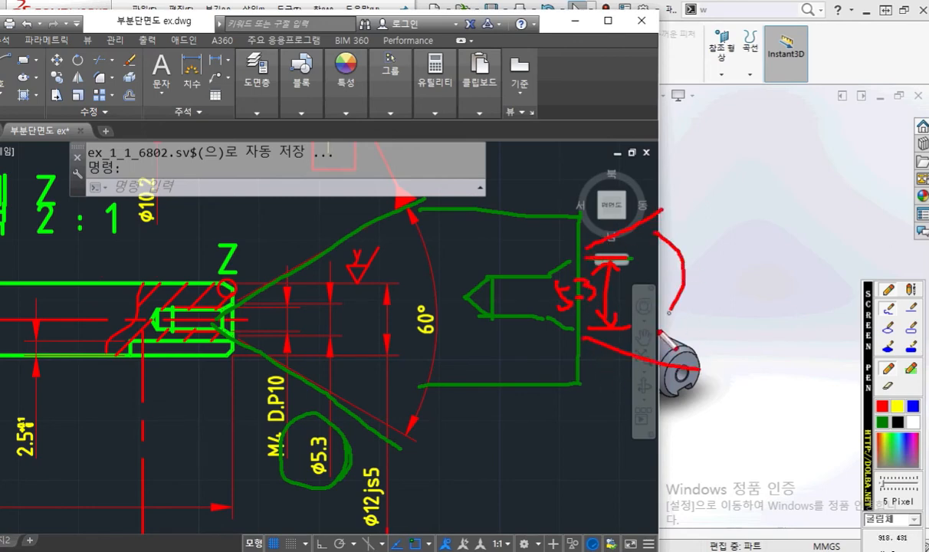
pyautogui.moveTo(654, 230); pyautogui.dragTo(648, 337)
pyautogui.moveTo(710, 247)
pyautogui.mouseDown()
pyautogui.moveTo(695, 285)
pyautogui.moveTo(738, 256)
pyautogui.mouseUp()
pyautogui.click(752, 249)
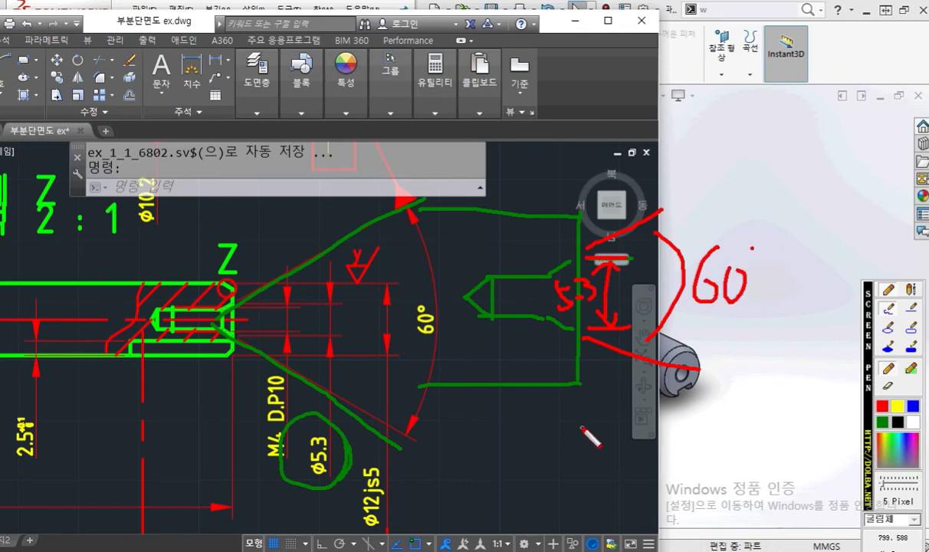
# Mark the drilled hole's diameter on the enlarged sketch with red arrows and write 2.5 above it
pyautogui.moveTo(481, 276)
pyautogui.mouseDown()
pyautogui.moveTo(442, 277)
pyautogui.moveTo(476, 299)
pyautogui.mouseUp()
pyautogui.moveTo(457, 254)
pyautogui.mouseDown()
pyautogui.moveTo(457, 316)
pyautogui.moveTo(467, 327)
pyautogui.moveTo(453, 264)
pyautogui.moveTo(477, 262)
pyautogui.mouseUp()
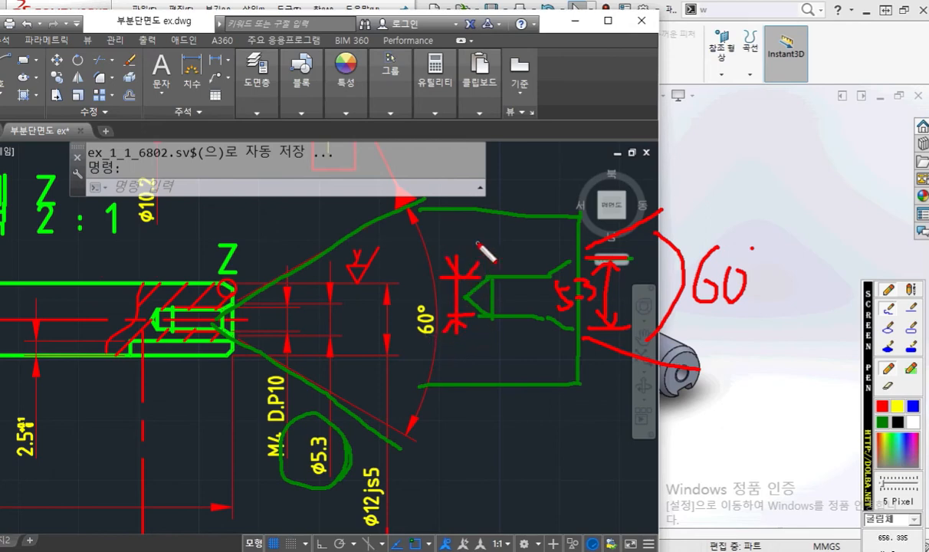
pyautogui.moveTo(449, 228)
pyautogui.mouseDown()
pyautogui.moveTo(453, 245)
pyautogui.moveTo(483, 241)
pyautogui.mouseUp()
pyautogui.moveTo(504, 203)
pyautogui.mouseDown()
pyautogui.moveTo(496, 237)
pyautogui.moveTo(516, 204)
pyautogui.mouseUp()
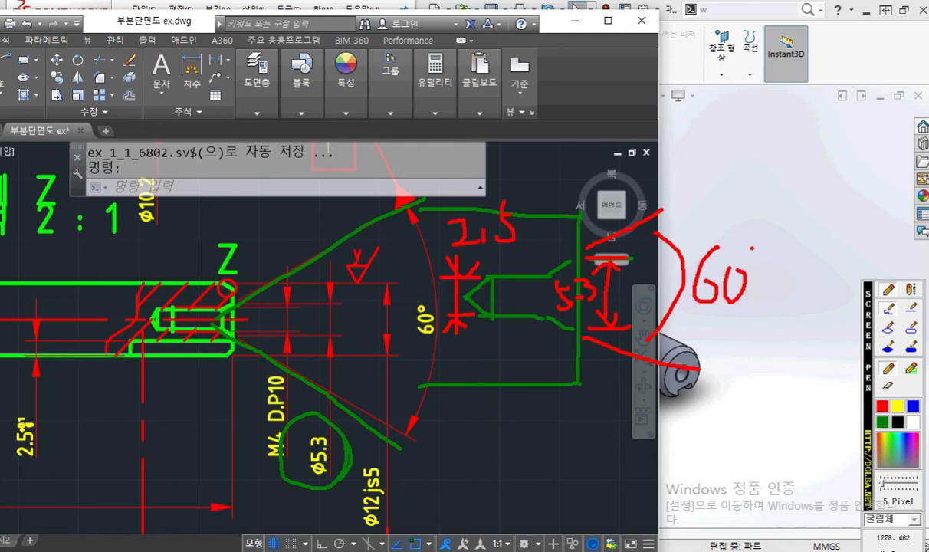
# Draw white zigzag threads and thread boundary lines around the drilled hole in the enlarged sketch
pyautogui.click(914, 422)
pyautogui.moveTo(508, 279); pyautogui.dragTo(577, 269)
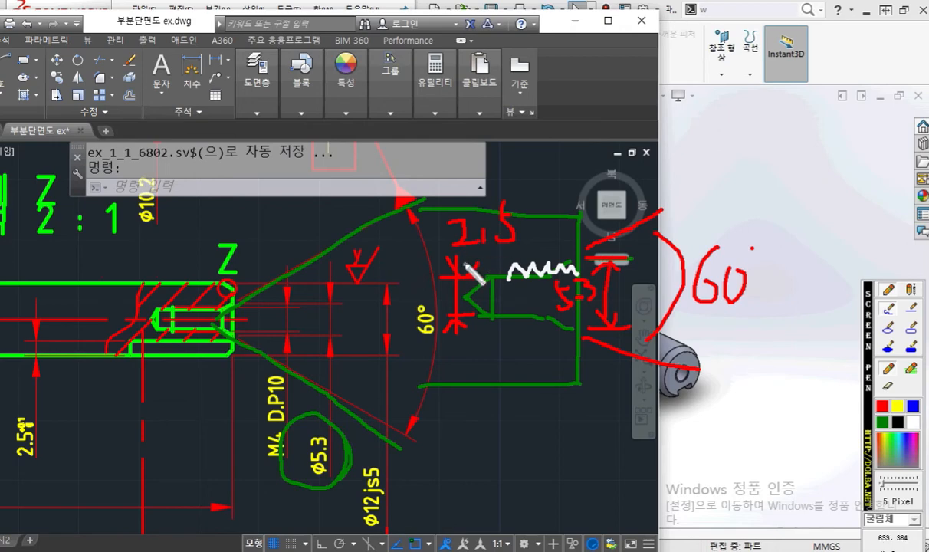
pyautogui.moveTo(546, 265)
pyautogui.mouseDown()
pyautogui.moveTo(480, 264)
pyautogui.moveTo(480, 337)
pyautogui.moveTo(569, 334)
pyautogui.mouseUp()
pyautogui.moveTo(497, 312); pyautogui.dragTo(549, 326)
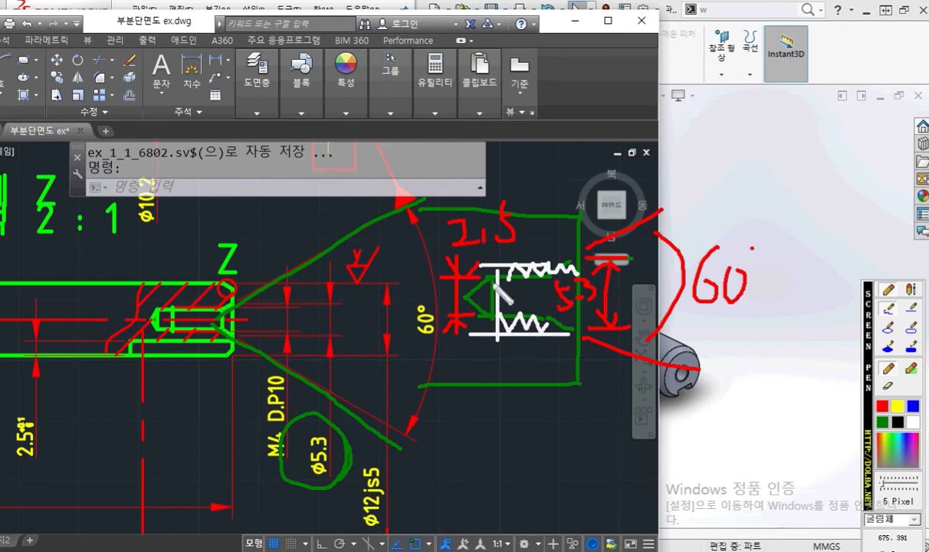
# Circle the area above the shaft in white, draw the hole's centre axis and loop around its threads and opening
pyautogui.moveTo(131, 255)
pyautogui.mouseDown()
pyautogui.moveTo(115, 247)
pyautogui.moveTo(71, 268)
pyautogui.mouseUp()
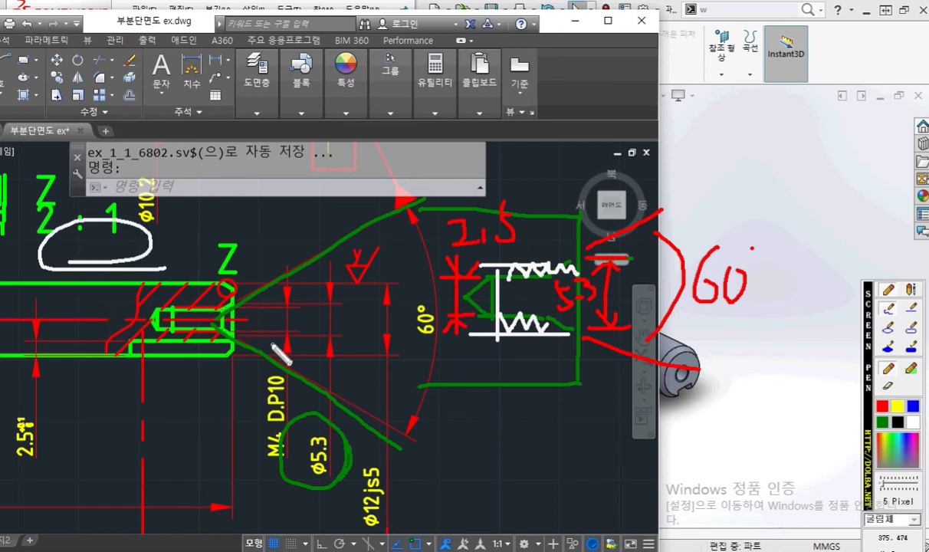
pyautogui.moveTo(575, 295); pyautogui.dragTo(321, 296)
pyautogui.moveTo(581, 295)
pyautogui.mouseDown()
pyautogui.moveTo(548, 301)
pyautogui.moveTo(523, 329)
pyautogui.moveTo(485, 328)
pyautogui.moveTo(497, 316)
pyautogui.moveTo(480, 297)
pyautogui.moveTo(515, 316)
pyautogui.mouseUp()
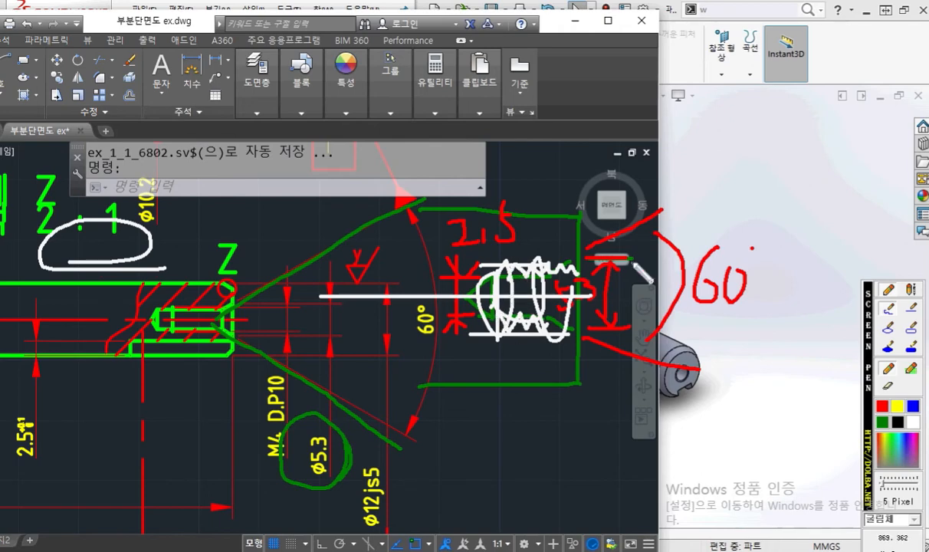
pyautogui.moveTo(617, 292)
pyautogui.mouseDown()
pyautogui.moveTo(570, 323)
pyautogui.moveTo(584, 270)
pyautogui.moveTo(600, 315)
pyautogui.mouseUp()
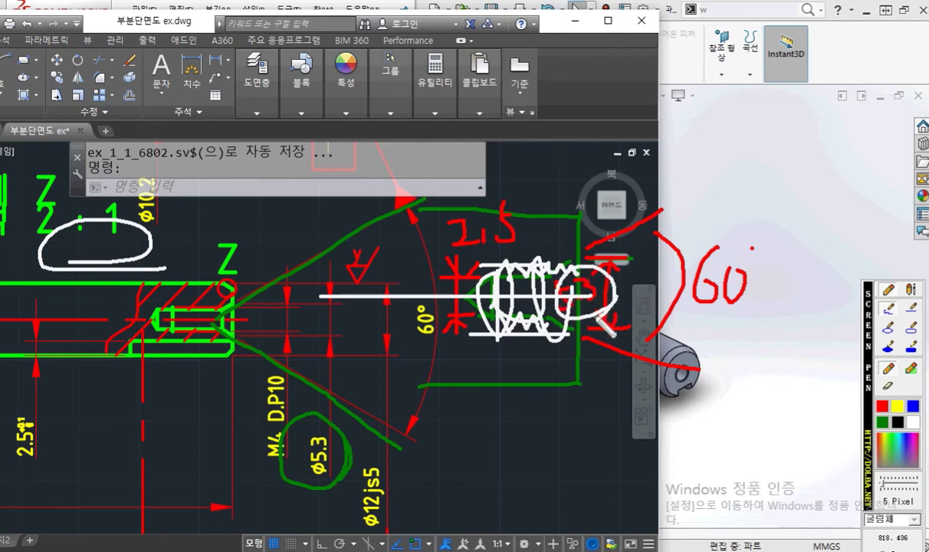
# Clear the pen marks, check the dimensions at the M4 hole and move the drawing window off the SolidWorks model
pyautogui.press('Escape')
pyautogui.moveTo(298, 338); pyautogui.dragTo(452, 338, button='middle')
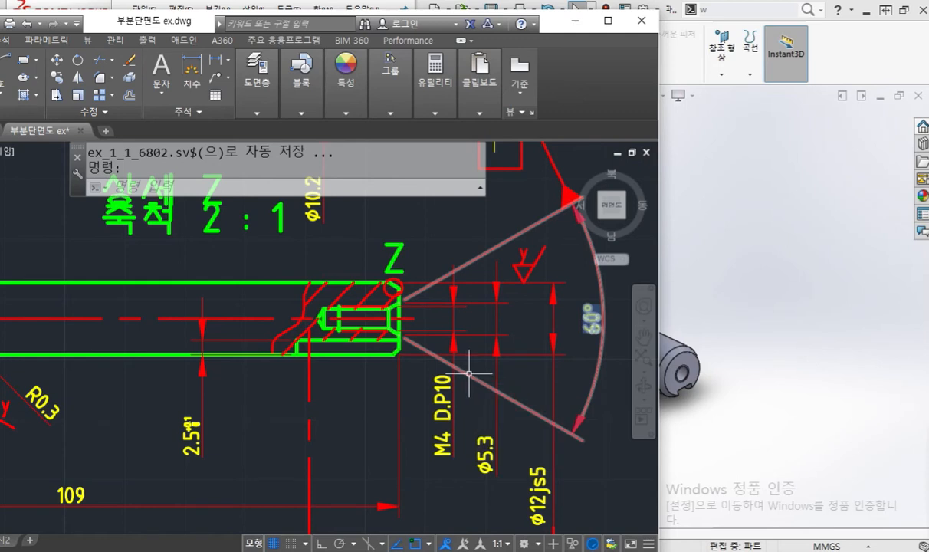
pyautogui.moveTo(496, 417)
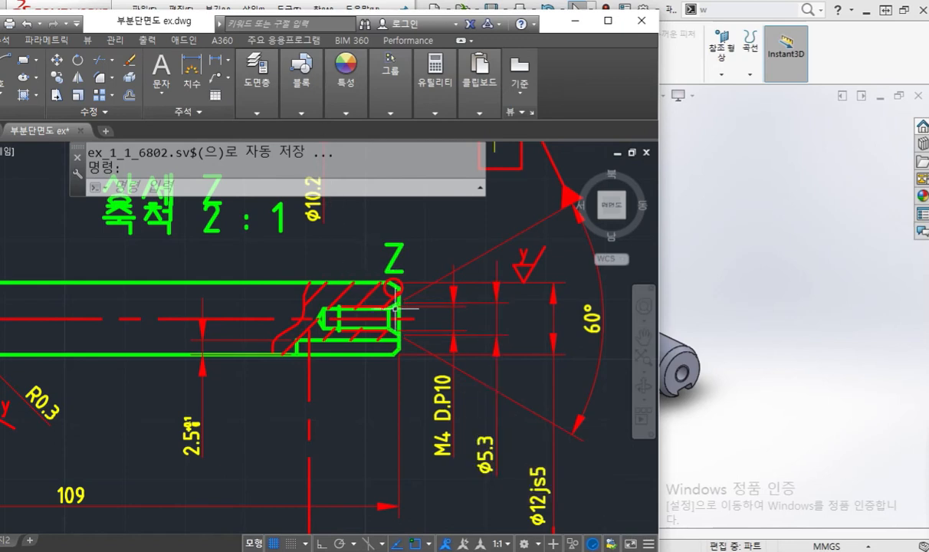
pyautogui.moveTo(162, 24); pyautogui.dragTo(928, 107)
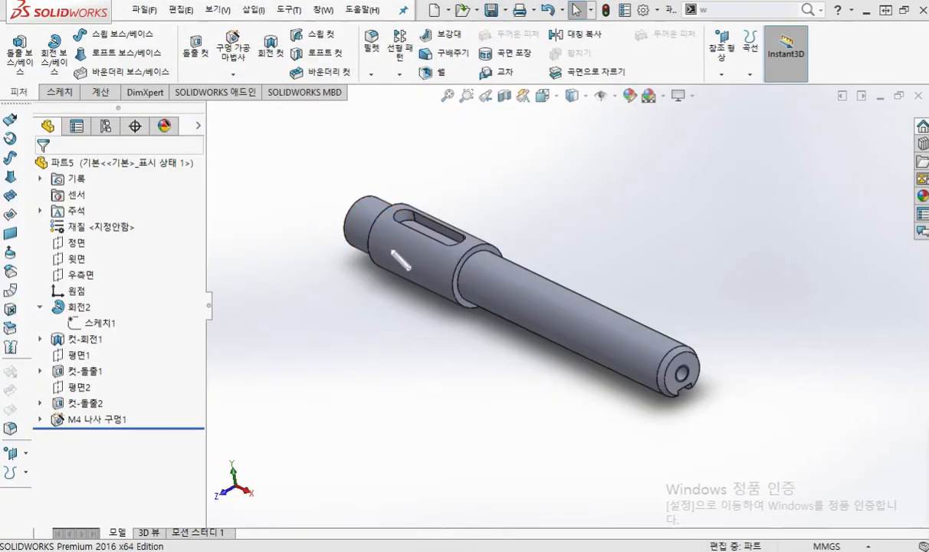
# Outline the front plane through the shaft with a red pen loop, and clear the mark
pyautogui.press('F9')
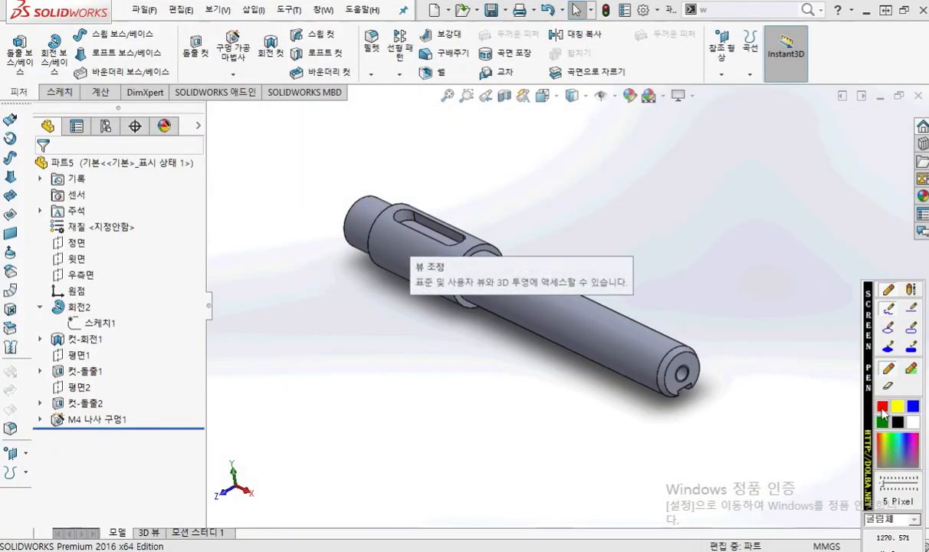
pyautogui.moveTo(340, 195)
pyautogui.mouseDown()
pyautogui.moveTo(590, 297)
pyautogui.moveTo(682, 404)
pyautogui.moveTo(406, 311)
pyautogui.moveTo(355, 186)
pyautogui.mouseUp()
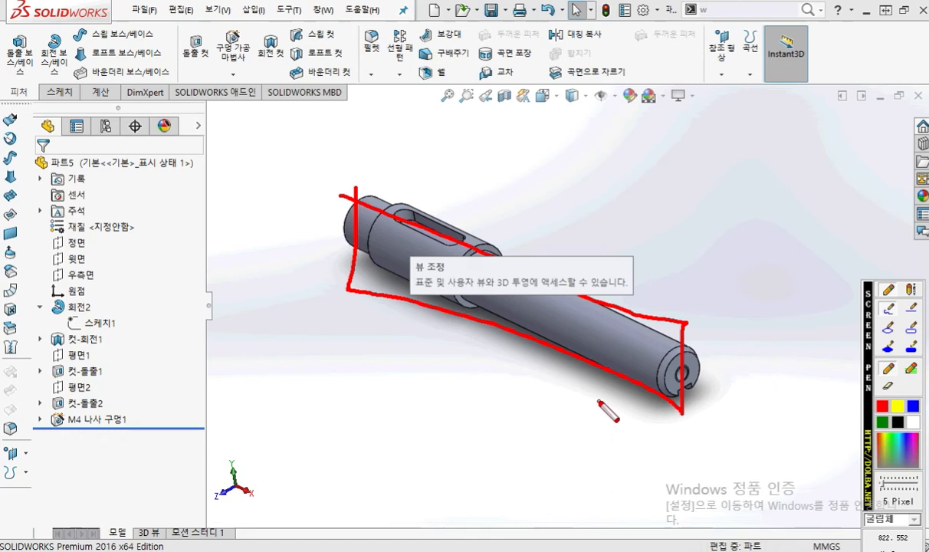
pyautogui.press('Escape')
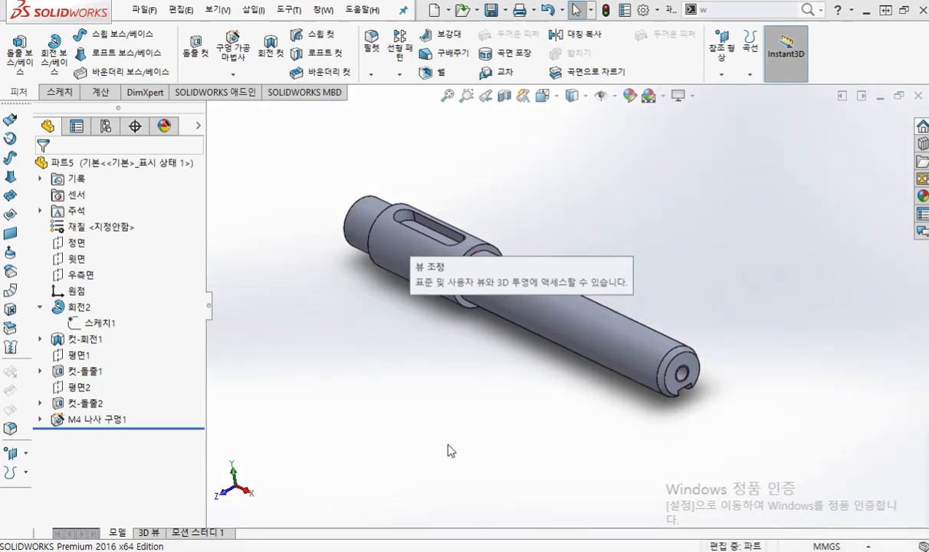
# Reopen the M4 tapped hole's specification and enable its near side countersink to bring up the diameter and angle settings
pyautogui.click(100, 419)
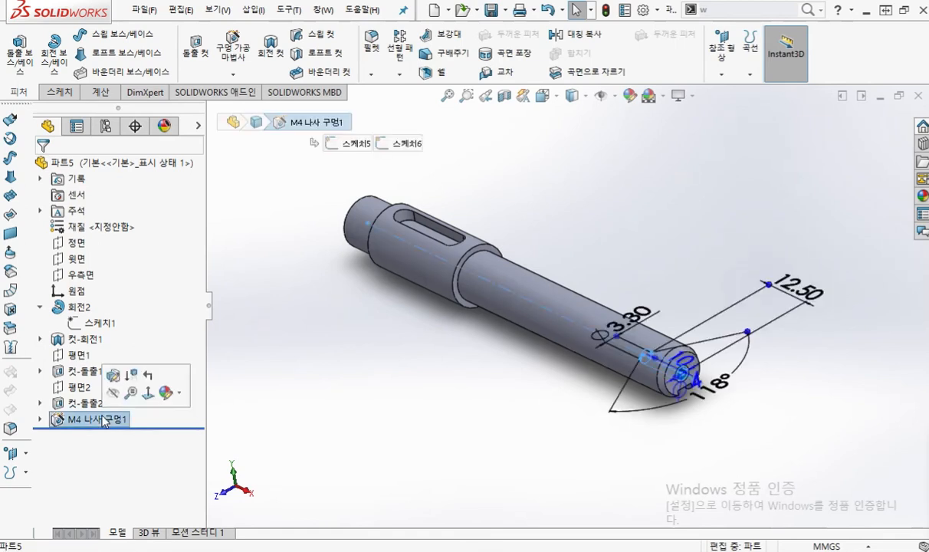
pyautogui.click(112, 375)
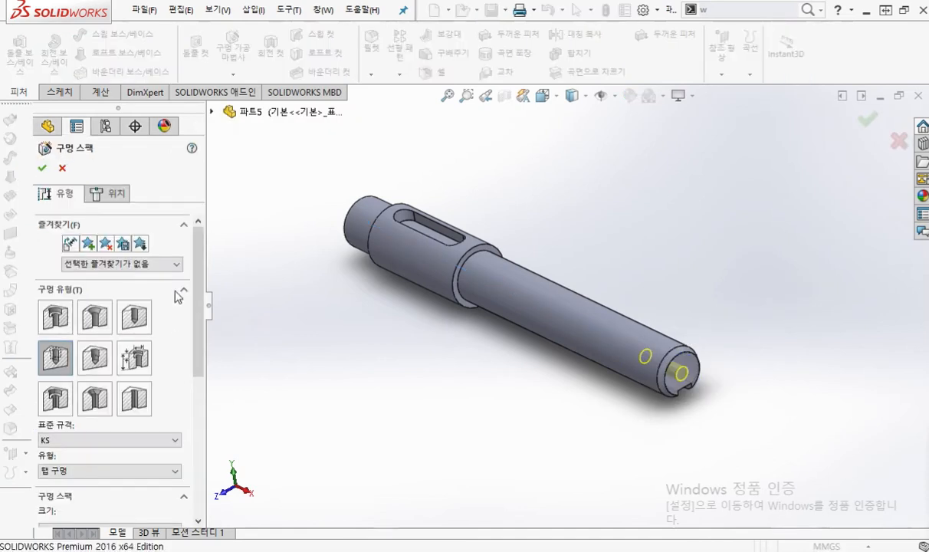
pyautogui.scroll(-1, 202, 283)
pyautogui.scroll(-5, 202, 284)
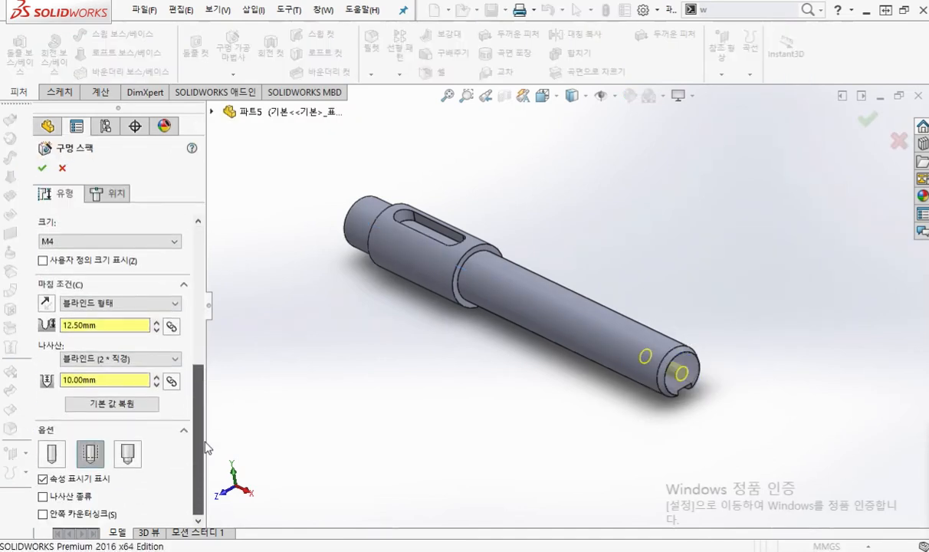
pyautogui.click(43, 515)
pyautogui.scroll(-1, 192, 459)
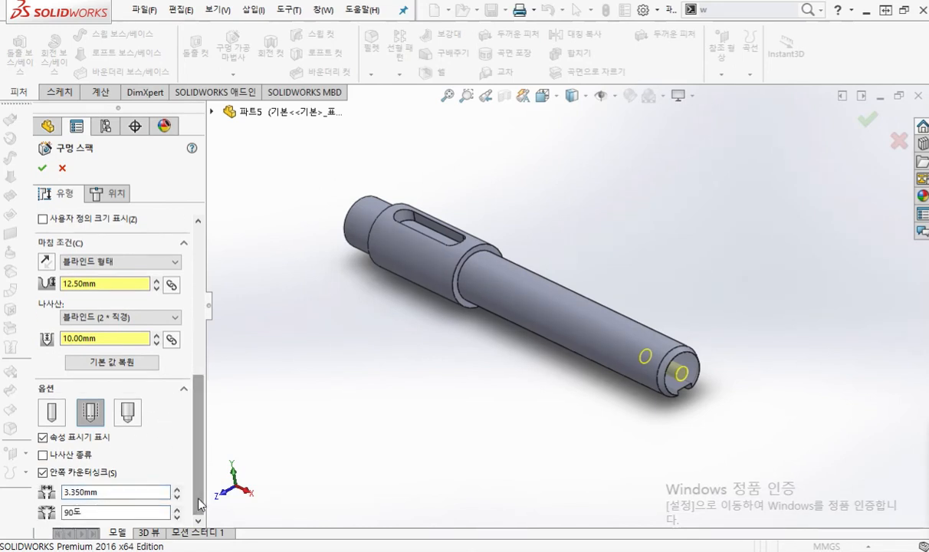
# Circle the countersink diameter and angle settings in red and write 60° and 5.3 beside them
pyautogui.press('F2')
pyautogui.moveTo(137, 481)
pyautogui.mouseDown()
pyautogui.moveTo(91, 535)
pyautogui.moveTo(103, 470)
pyautogui.mouseUp()
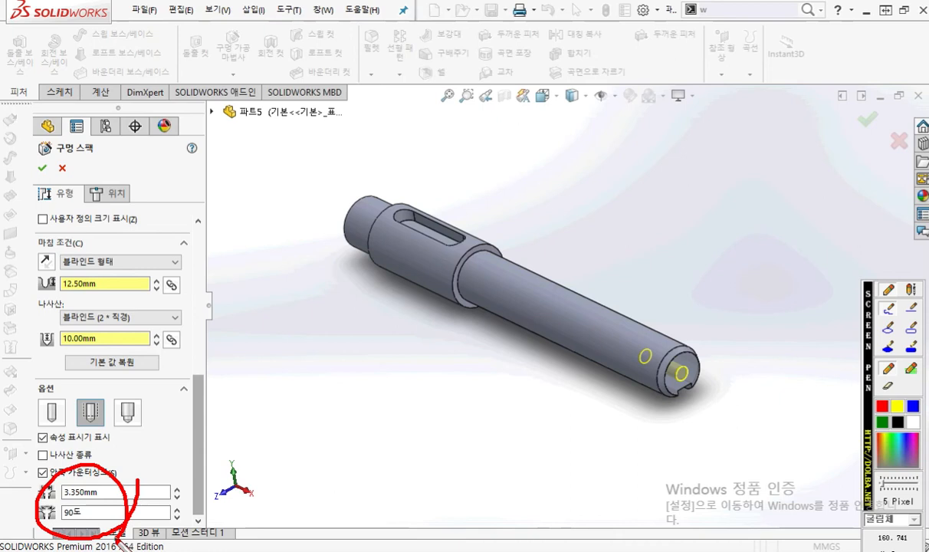
pyautogui.moveTo(95, 480)
pyautogui.mouseDown()
pyautogui.moveTo(83, 527)
pyautogui.moveTo(104, 506)
pyautogui.moveTo(113, 510)
pyautogui.mouseUp()
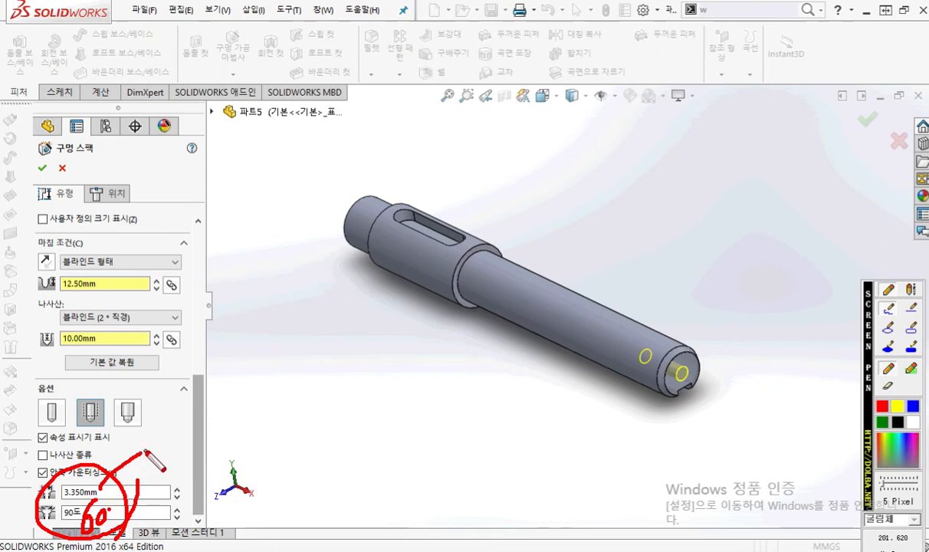
pyautogui.moveTo(156, 416)
pyautogui.mouseDown()
pyautogui.moveTo(165, 431)
pyautogui.moveTo(144, 443)
pyautogui.mouseUp()
pyautogui.moveTo(154, 415)
pyautogui.mouseDown()
pyautogui.moveTo(186, 409)
pyautogui.moveTo(186, 435)
pyautogui.mouseUp()
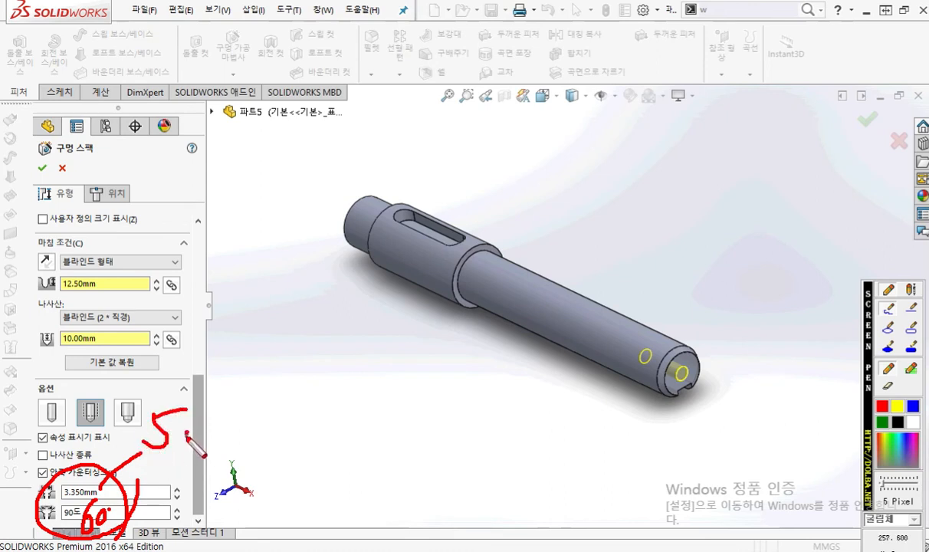
pyautogui.moveTo(203, 400); pyautogui.dragTo(210, 434)
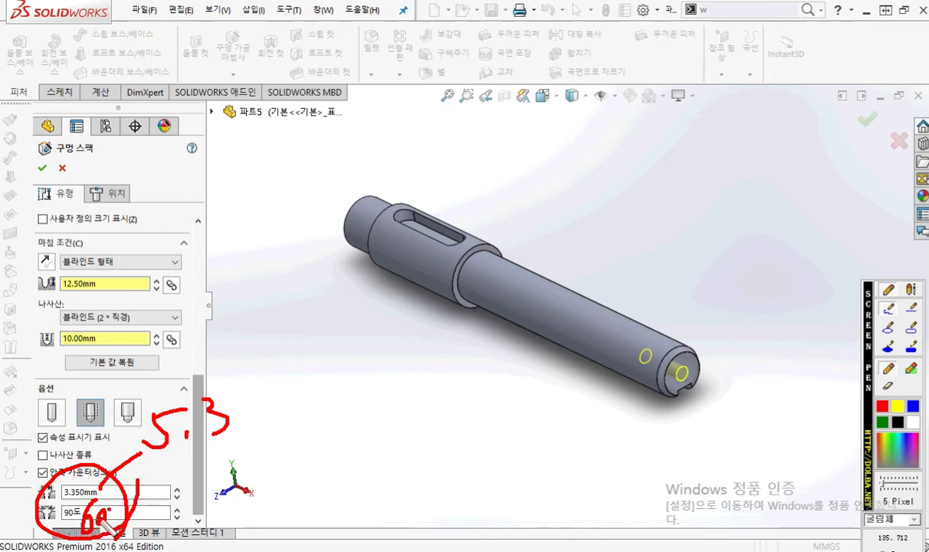
# Clear the pen marks, turn the near side countersink off again and accept the M4 hole's specification
pyautogui.press('Escape')
pyautogui.click(43, 472)
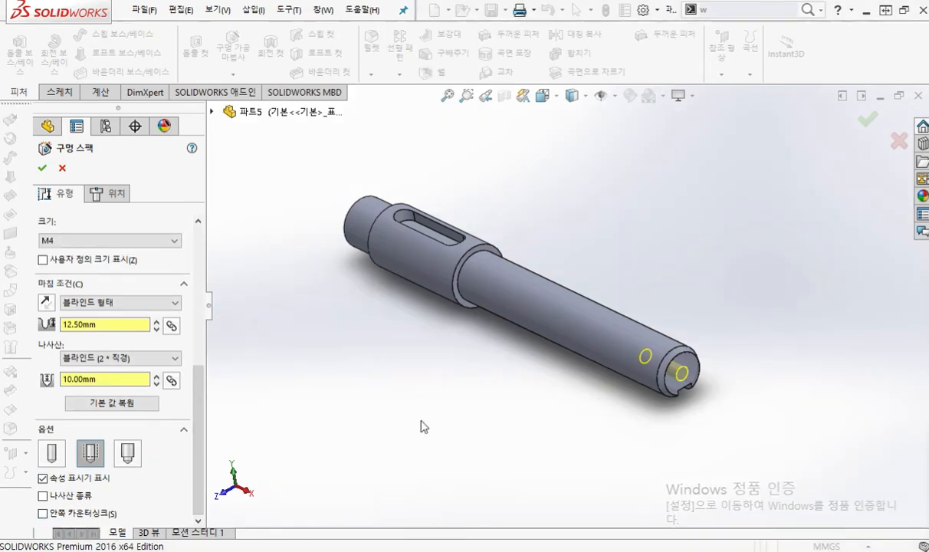
pyautogui.click(43, 168)
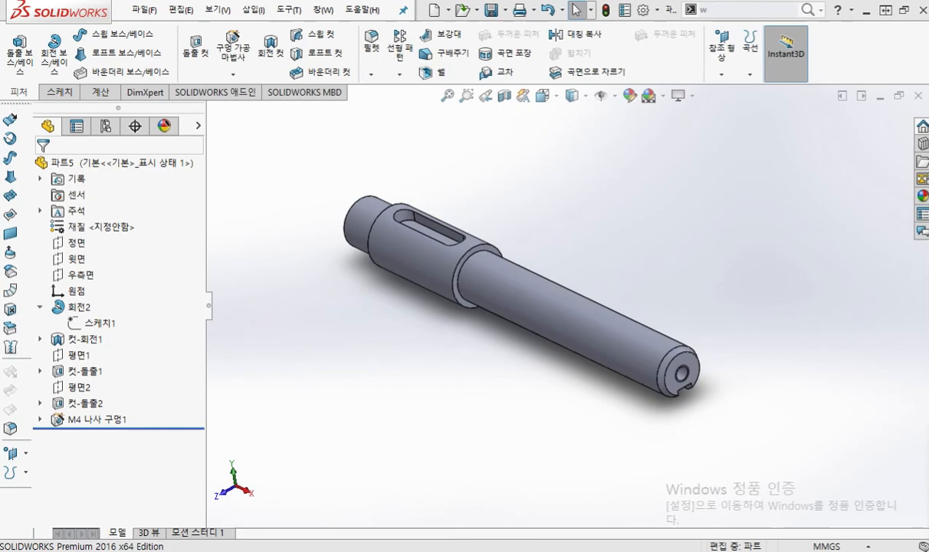
# Switch to the AutoCAD drawing, trace the 60° countersink lines and circle ø5.3 in red, clear the marks and return to SolidWorks
pyautogui.hotkey('alt', 'Tab')
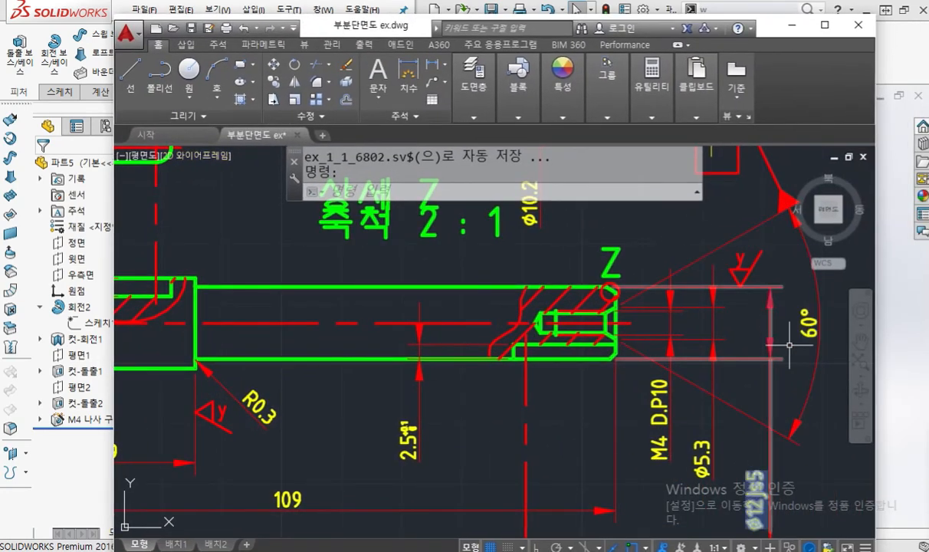
pyautogui.moveTo(789, 201)
pyautogui.mouseDown()
pyautogui.moveTo(613, 314)
pyautogui.moveTo(613, 334)
pyautogui.moveTo(800, 443)
pyautogui.mouseUp()
pyautogui.moveTo(650, 469)
pyautogui.mouseDown()
pyautogui.moveTo(709, 406)
pyautogui.moveTo(721, 495)
pyautogui.mouseUp()
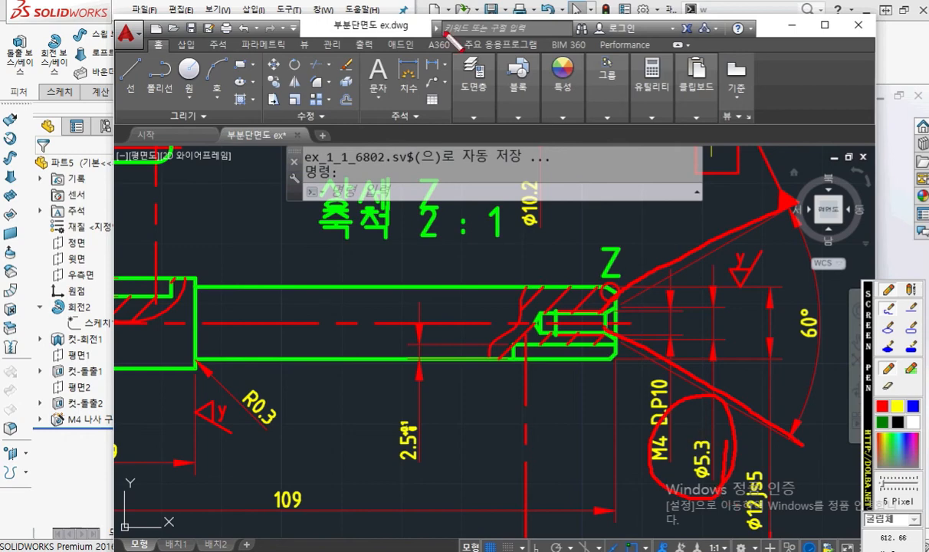
pyautogui.press('Escape')
pyautogui.hotkey('alt', 'Tab')
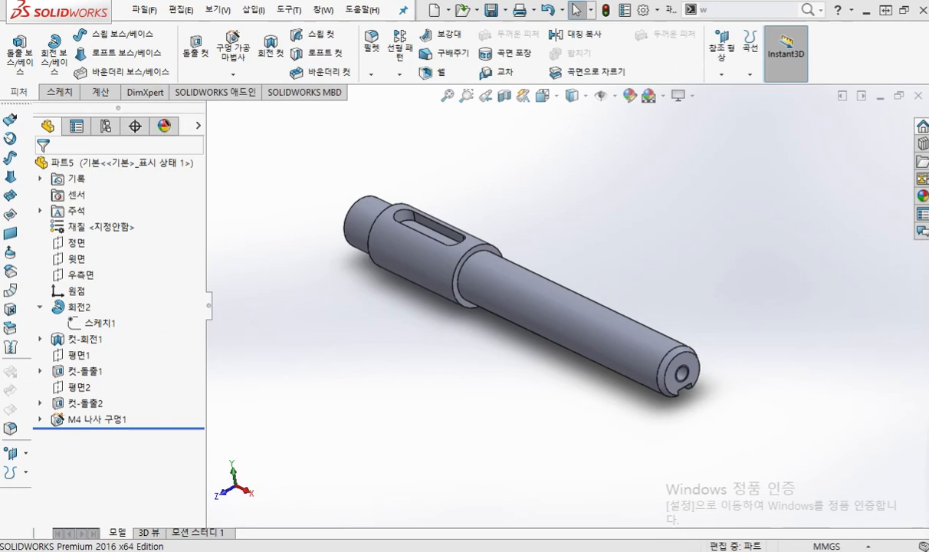
# Start a sketch on the Front plane and draw a horizontal centerline about 125 mm long from the origin past the shaft's end
pyautogui.click(75, 243)
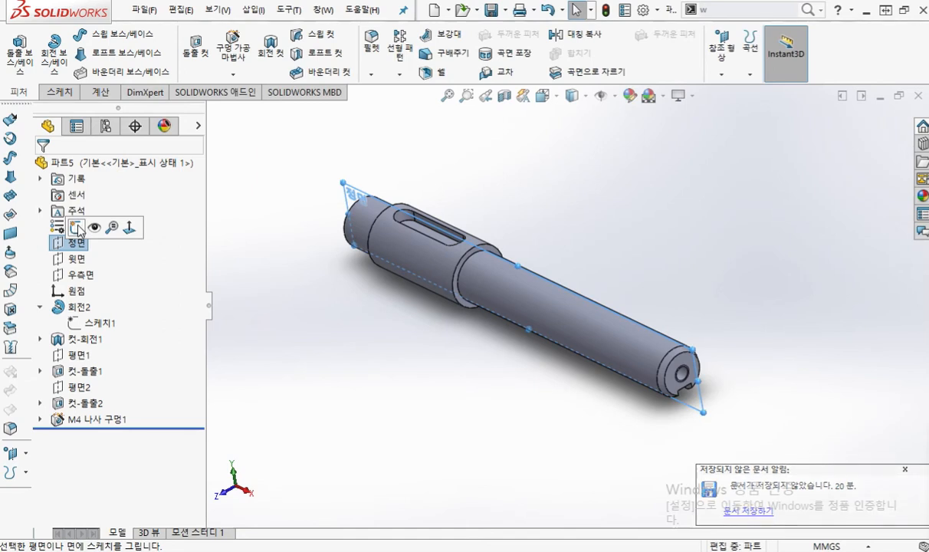
pyautogui.click(78, 229)
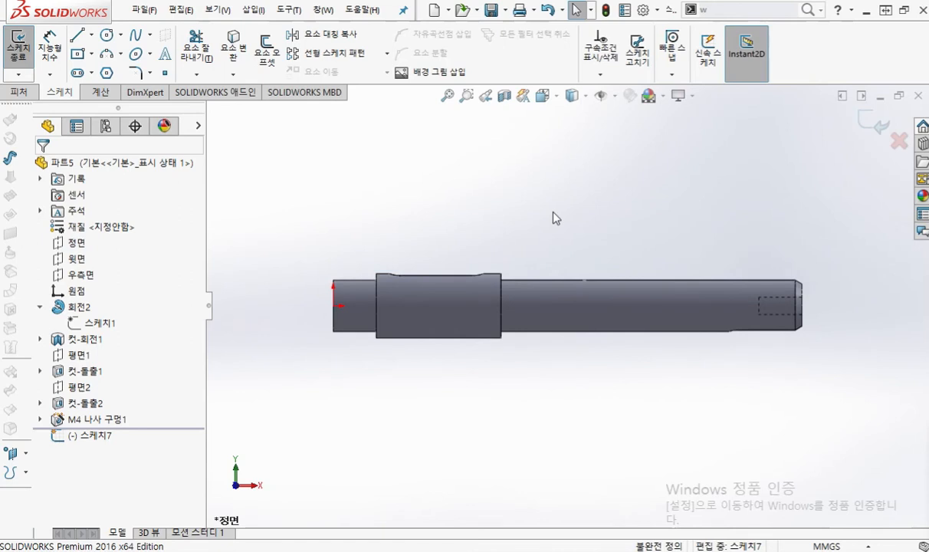
pyautogui.click(91, 35)
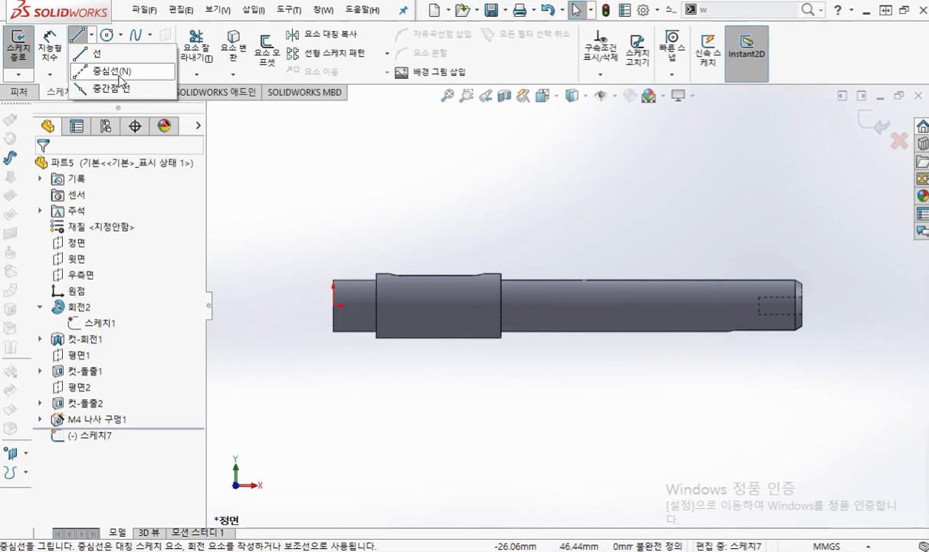
pyautogui.click(112, 71)
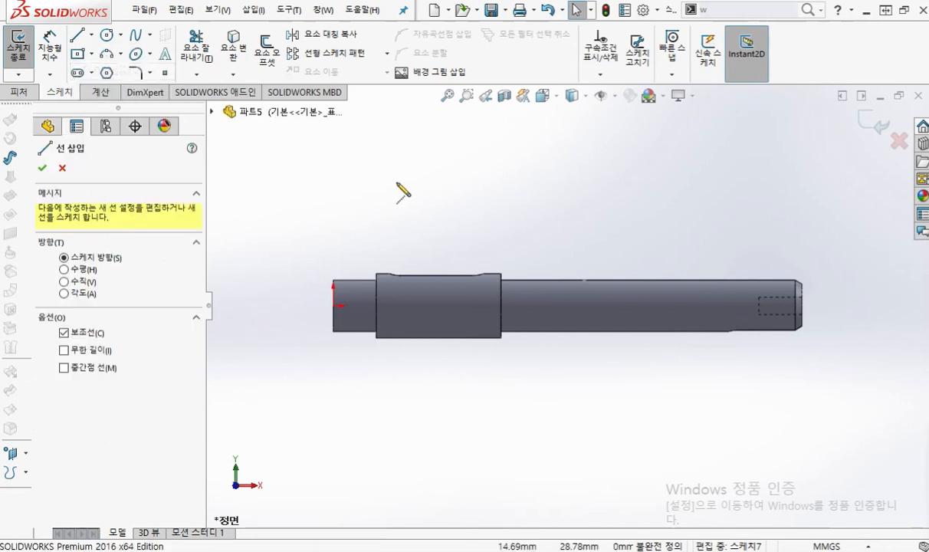
pyautogui.click(334, 305)
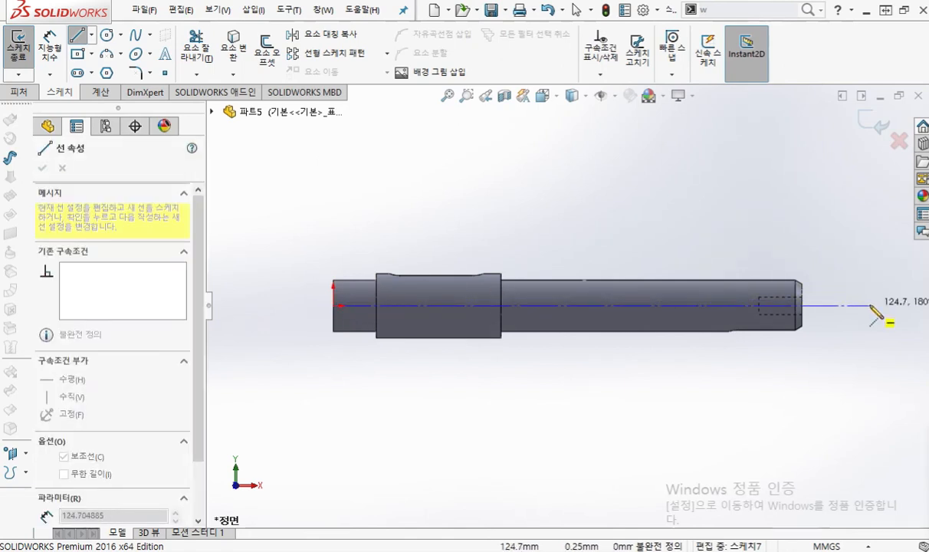
pyautogui.click(869, 306)
pyautogui.rightClick(738, 201)
pyautogui.click(769, 245)
# Trace the hidden outline of the tapped hole at the shaft's end with red pen dashes
pyautogui.scroll(-8, 811, 326)
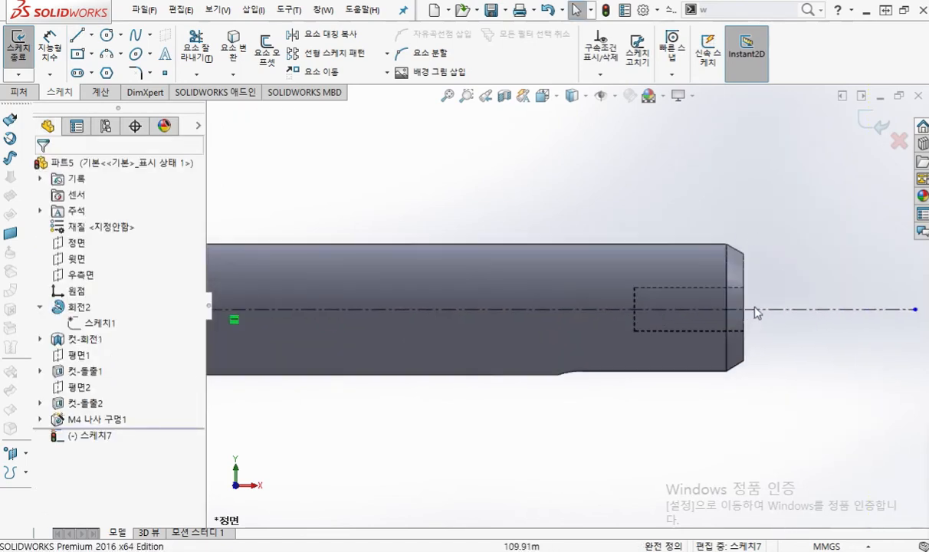
pyautogui.keyDown('ctrl'); pyautogui.moveTo(747, 275); pyautogui.dragTo(670, 235, button='middle'); pyautogui.keyUp('ctrl')
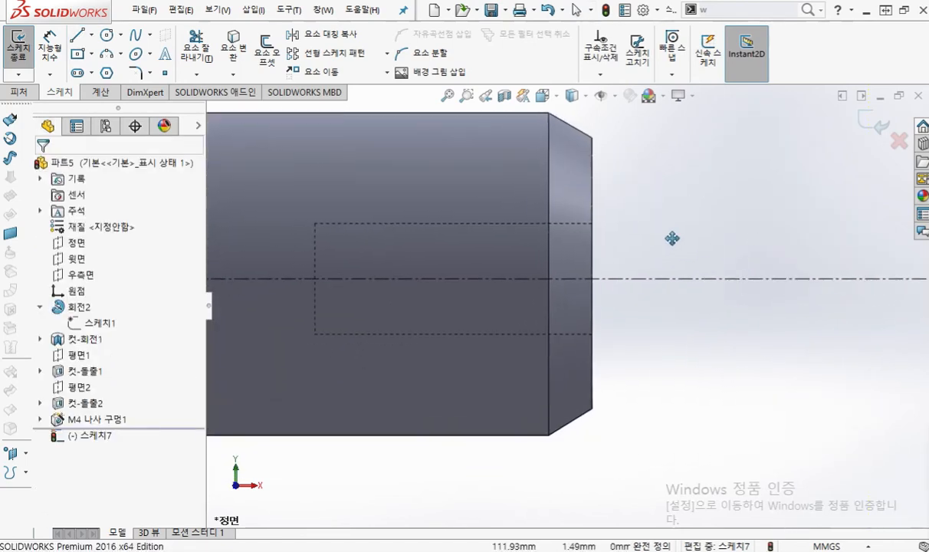
pyautogui.press('F12')
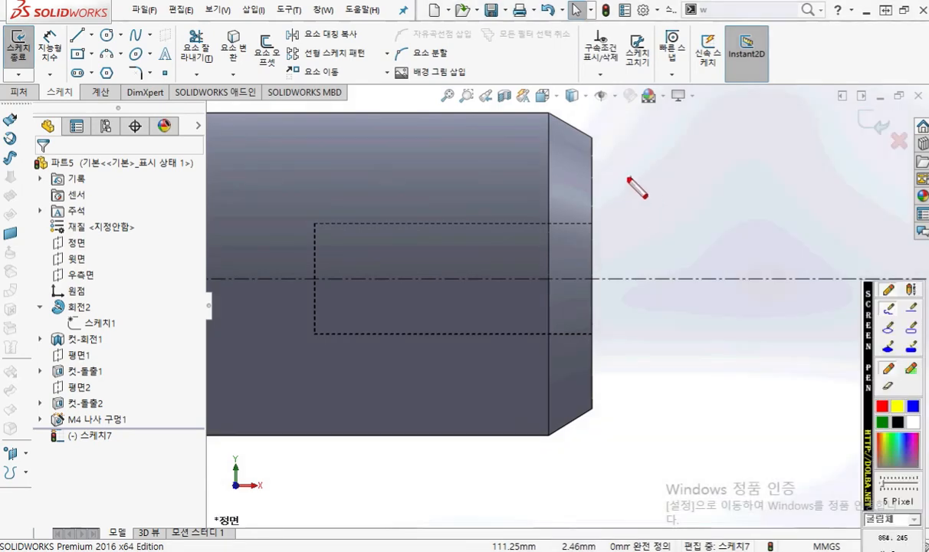
pyautogui.moveTo(314, 225); pyautogui.dragTo(591, 224)
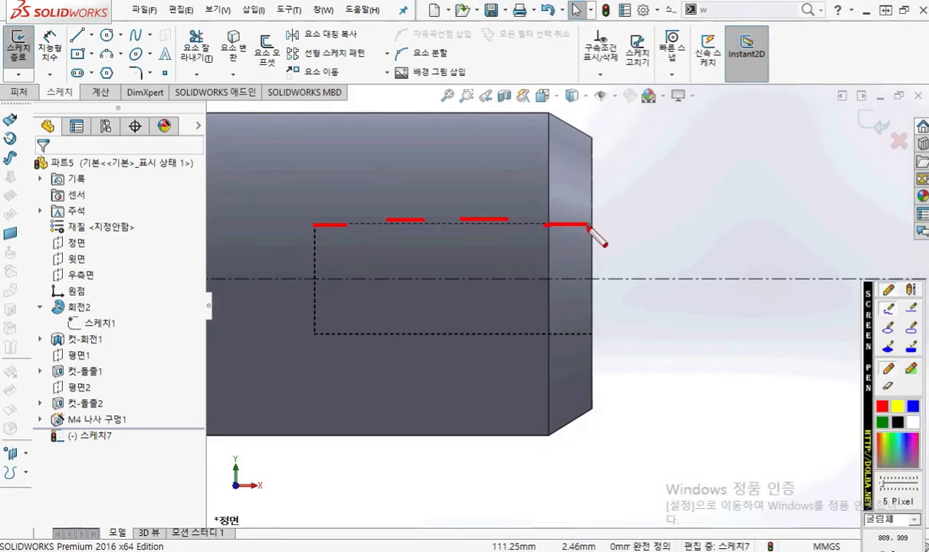
pyautogui.moveTo(305, 236)
pyautogui.mouseDown()
pyautogui.moveTo(312, 323)
pyautogui.moveTo(392, 332)
pyautogui.mouseUp()
pyautogui.moveTo(448, 336); pyautogui.dragTo(586, 332)
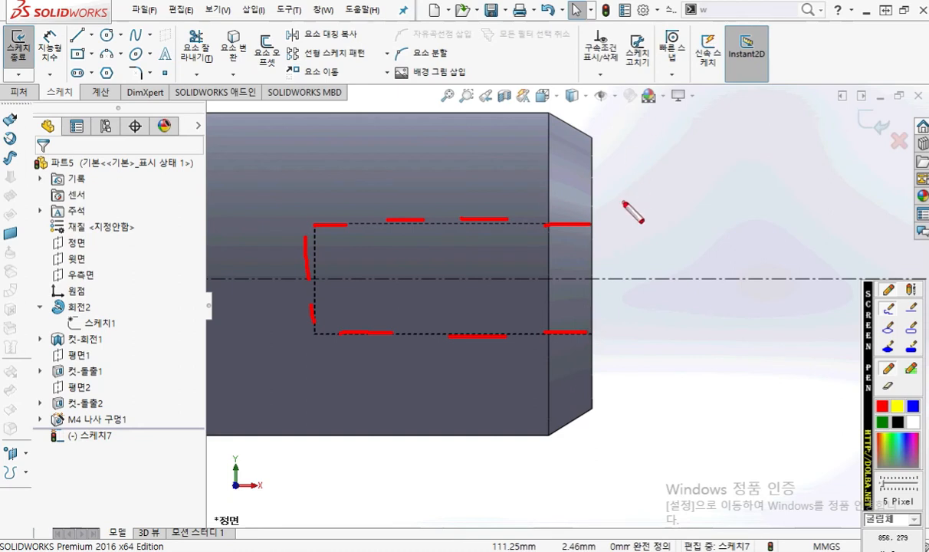
# Mark the countersink triangle's corners as 1, 2 and 3 in red with connecting lines, and clear the pen marks
pyautogui.moveTo(589, 171)
pyautogui.mouseDown()
pyautogui.moveTo(633, 172)
pyautogui.moveTo(633, 182)
pyautogui.mouseUp()
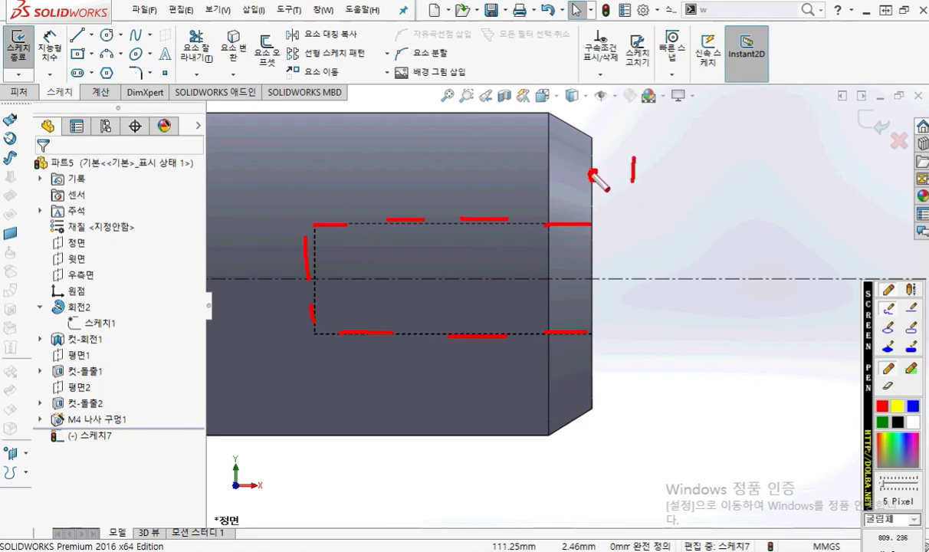
pyautogui.moveTo(592, 172)
pyautogui.mouseDown()
pyautogui.moveTo(469, 253)
pyautogui.moveTo(490, 251)
pyautogui.mouseUp()
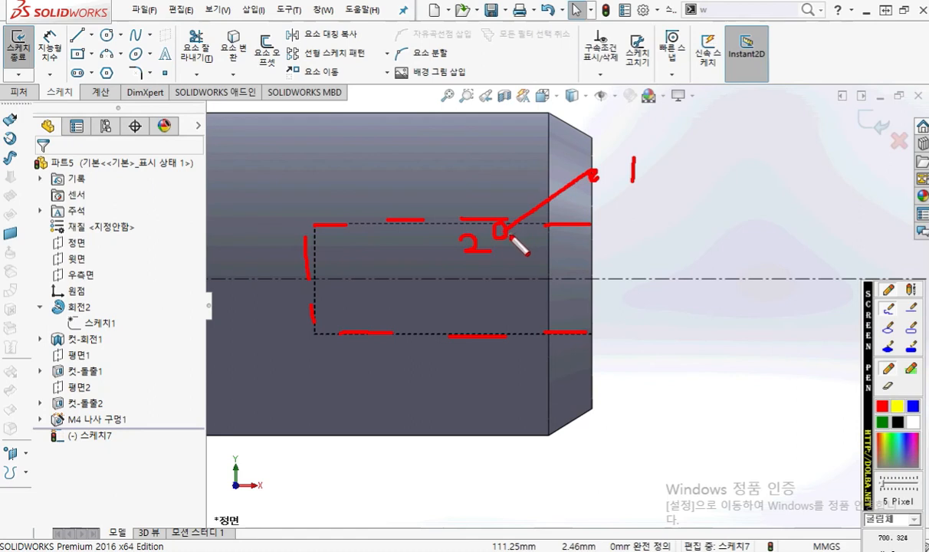
pyautogui.moveTo(502, 234)
pyautogui.mouseDown()
pyautogui.moveTo(634, 246)
pyautogui.moveTo(614, 262)
pyautogui.moveTo(599, 185)
pyautogui.moveTo(586, 198)
pyautogui.moveTo(607, 196)
pyautogui.mouseUp()
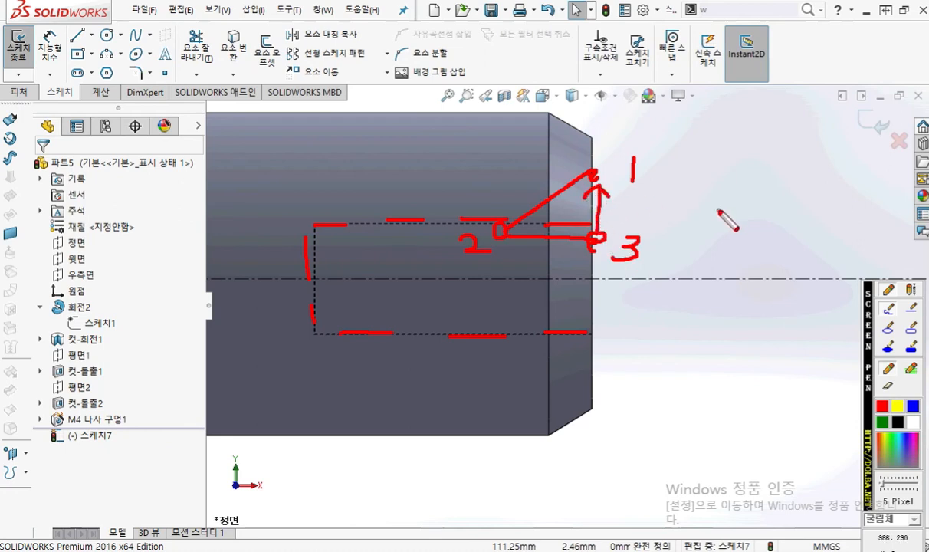
pyautogui.press('Escape')
# Sketch a closed right triangle above the centerline, with a vertical side about 2.4 mm long on the shaft's end edge
pyautogui.press('l')
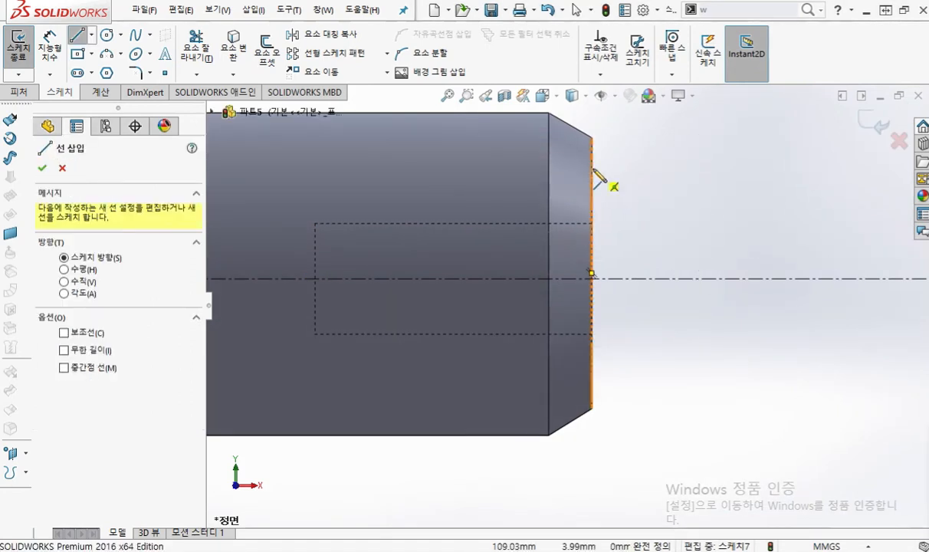
pyautogui.click(591, 168)
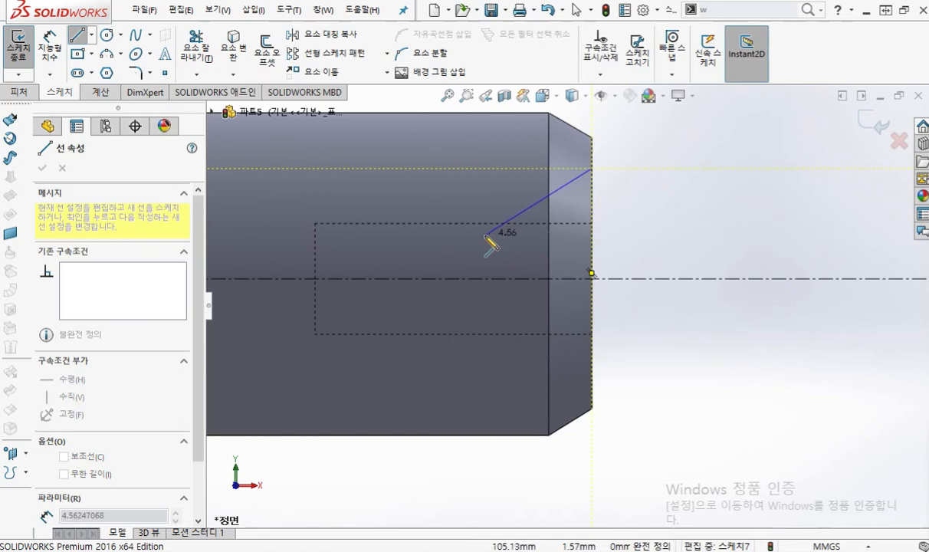
pyautogui.click(486, 235)
pyautogui.click(597, 236)
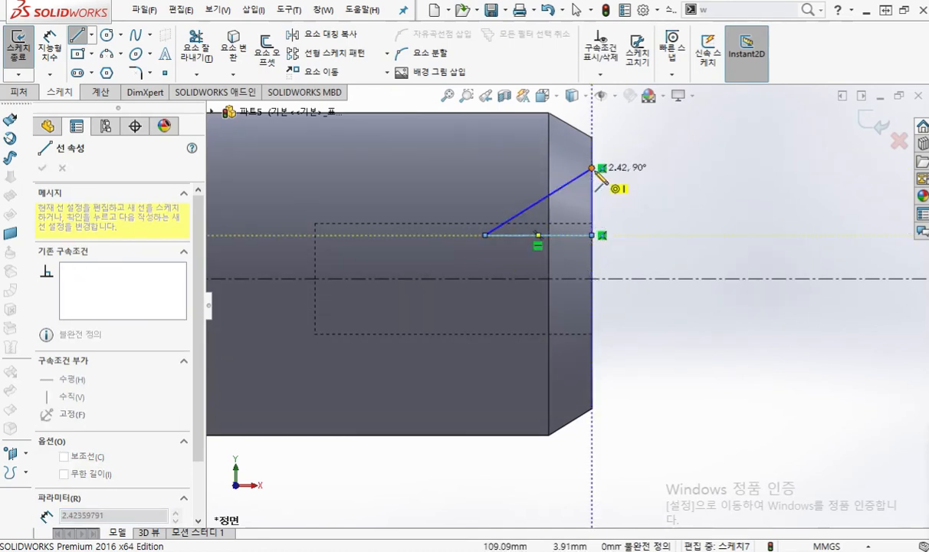
pyautogui.click(595, 171)
pyautogui.rightClick(697, 196)
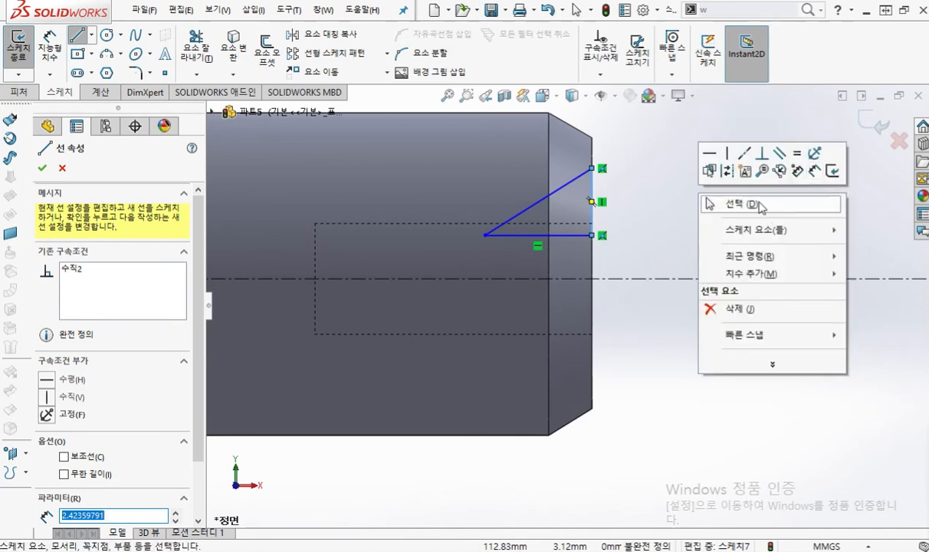
pyautogui.click(729, 204)
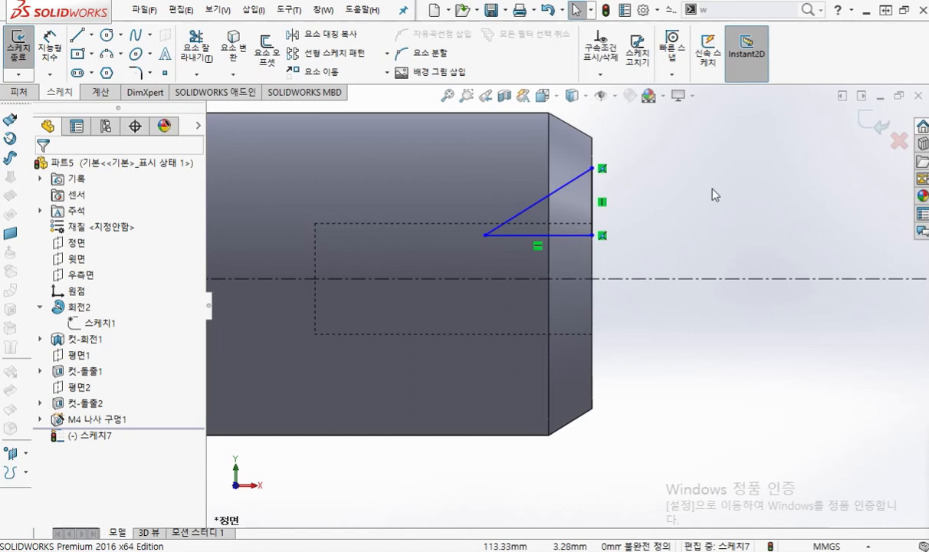
# Circle the triangle's upper corner in red, draw a vertical diameter arrow across the centerline and write ø5.3 beside it
pyautogui.press('F9')
pyautogui.moveTo(599, 171)
pyautogui.mouseDown()
pyautogui.moveTo(592, 178)
pyautogui.moveTo(596, 161)
pyautogui.moveTo(591, 174)
pyautogui.moveTo(693, 158)
pyautogui.moveTo(664, 172)
pyautogui.moveTo(673, 385)
pyautogui.moveTo(656, 380)
pyautogui.moveTo(694, 376)
pyautogui.mouseUp()
pyautogui.moveTo(650, 197)
pyautogui.mouseDown()
pyautogui.moveTo(656, 190)
pyautogui.moveTo(685, 198)
pyautogui.mouseUp()
pyautogui.moveTo(725, 233)
pyautogui.mouseDown()
pyautogui.moveTo(732, 273)
pyautogui.moveTo(728, 230)
pyautogui.moveTo(709, 290)
pyautogui.mouseUp()
pyautogui.click(765, 226)
pyautogui.moveTo(760, 244); pyautogui.dragTo(748, 266)
pyautogui.moveTo(765, 230); pyautogui.dragTo(808, 268)
pyautogui.click(798, 274)
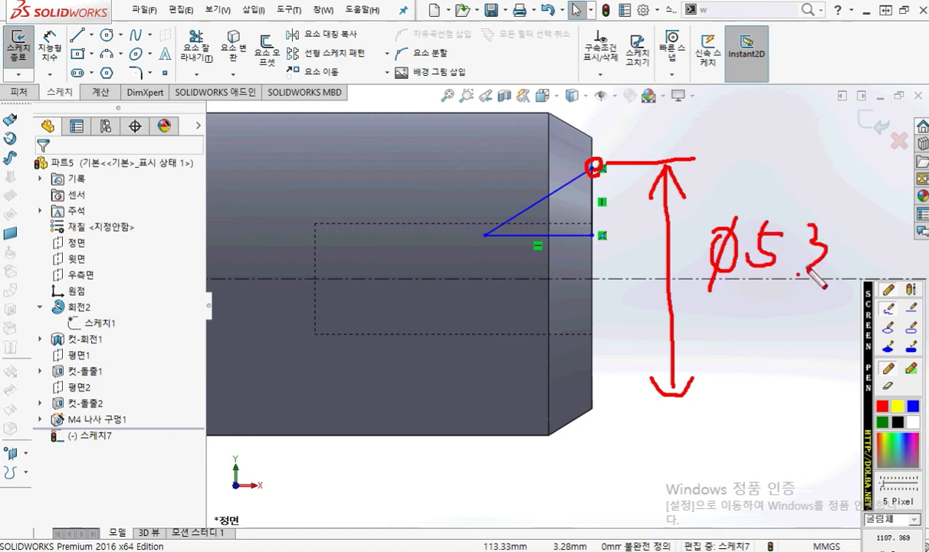
# Dimension the triangle's upper corner across the centerline as a 5.3 mm diameter
pyautogui.press('Escape')
pyautogui.rightClick(699, 159)
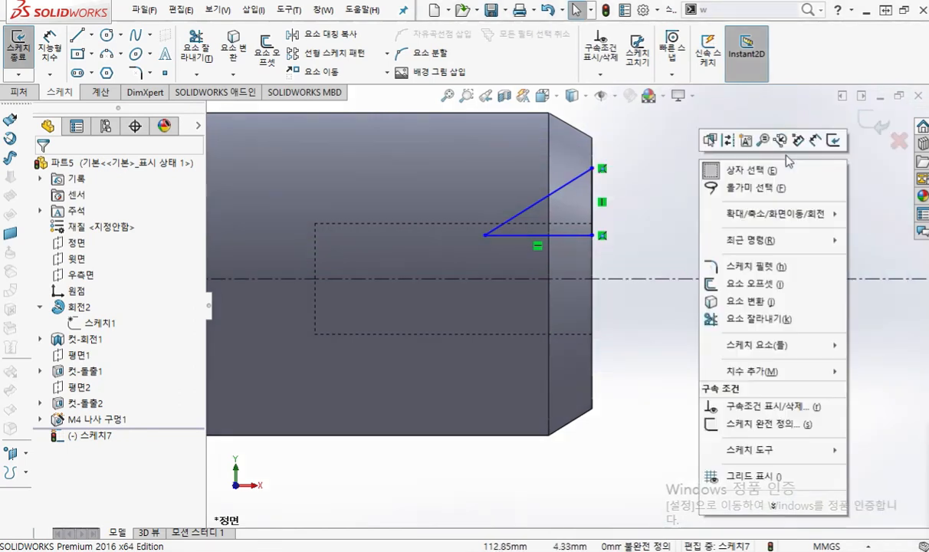
pyautogui.click(797, 141)
pyautogui.click(592, 168)
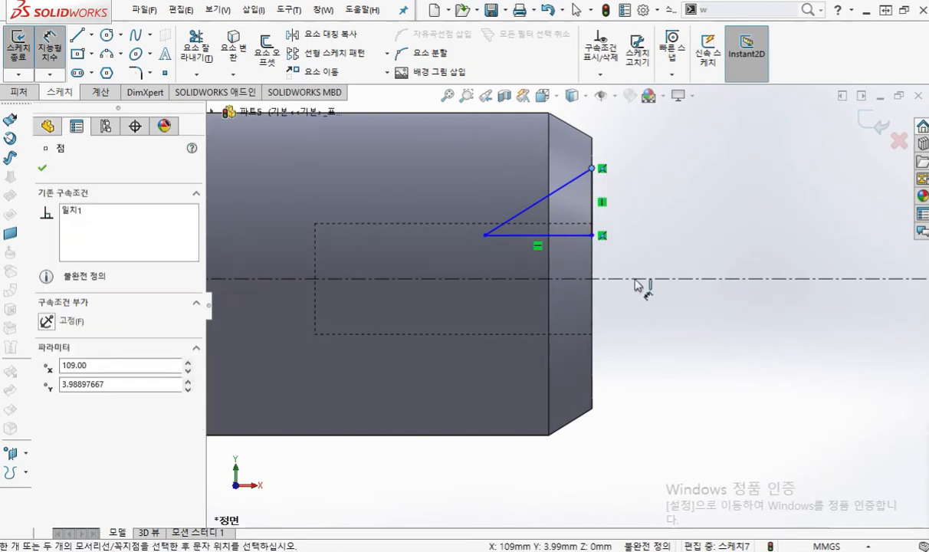
pyautogui.click(636, 281)
pyautogui.click(640, 345)
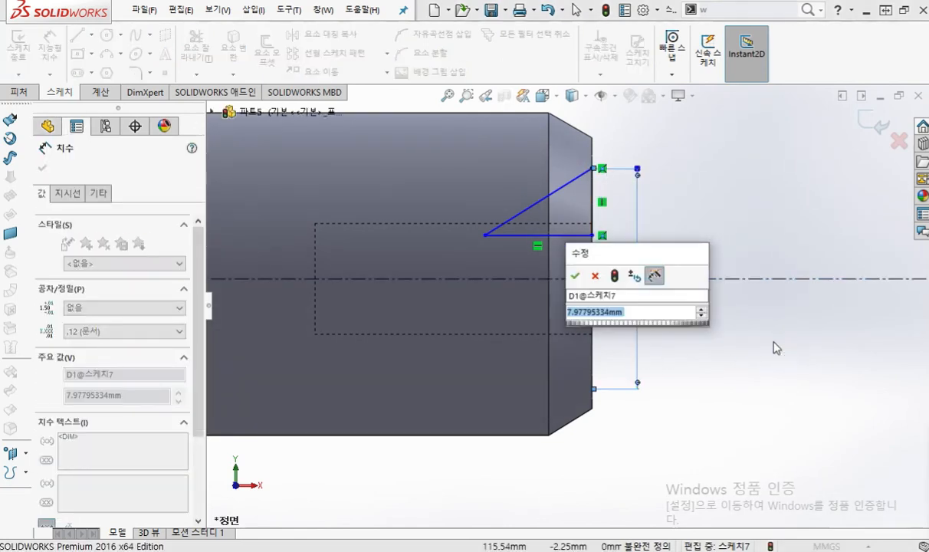
pyautogui.write('8.5')
pyautogui.press('Return')
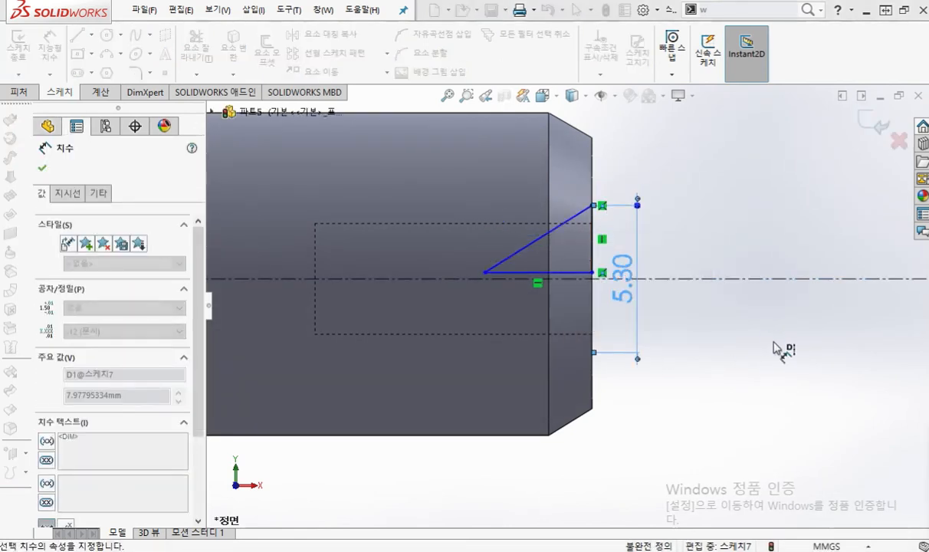
pyautogui.click(721, 198)
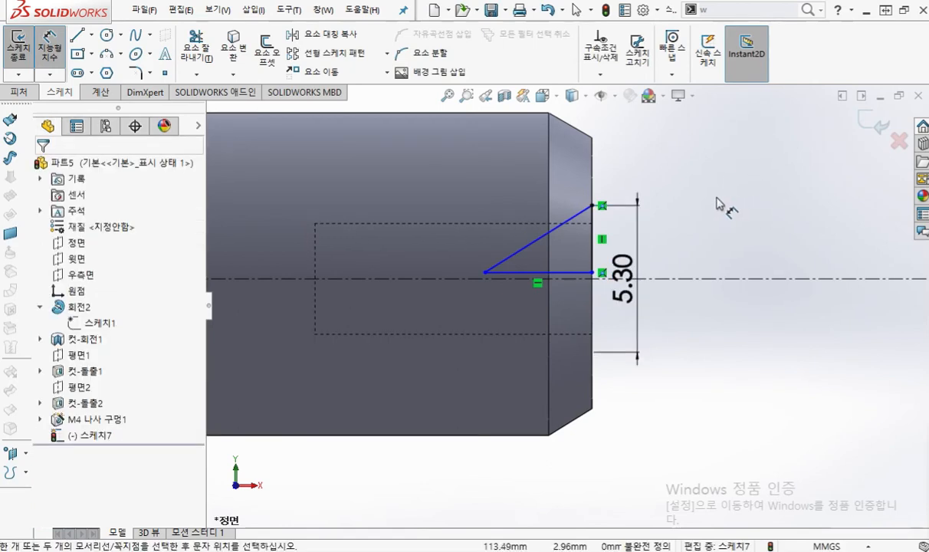
# Mark the sloped line and centerline in red, draw a double-headed arc arrow with 60° beside it, and clear the marks
pyautogui.moveTo(490, 259); pyautogui.dragTo(567, 204)
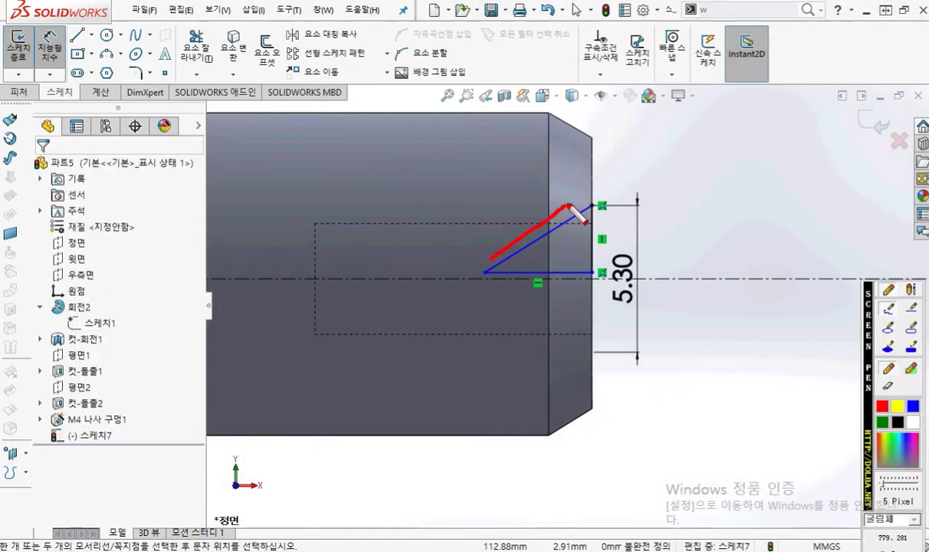
pyautogui.moveTo(460, 285); pyautogui.dragTo(765, 266)
pyautogui.moveTo(671, 140)
pyautogui.mouseDown()
pyautogui.moveTo(732, 158)
pyautogui.moveTo(755, 414)
pyautogui.moveTo(732, 406)
pyautogui.moveTo(728, 422)
pyautogui.moveTo(755, 421)
pyautogui.mouseUp()
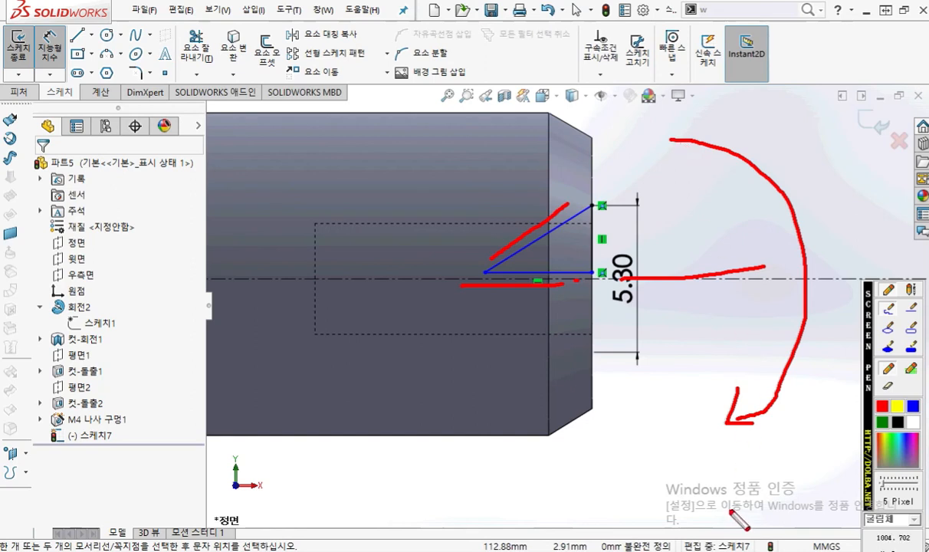
pyautogui.moveTo(681, 152); pyautogui.dragTo(684, 141)
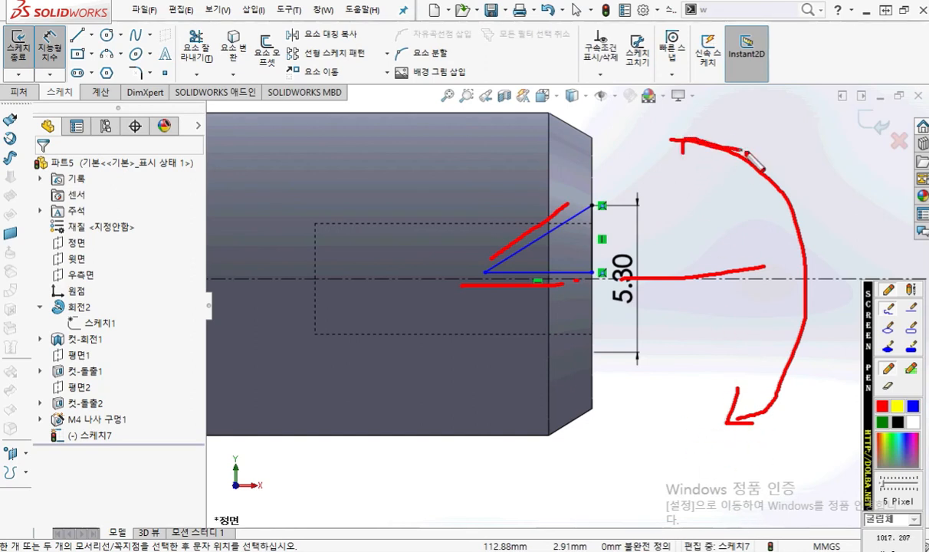
pyautogui.moveTo(724, 212)
pyautogui.mouseDown()
pyautogui.moveTo(721, 252)
pyautogui.moveTo(720, 243)
pyautogui.mouseUp()
pyautogui.moveTo(764, 212); pyautogui.dragTo(767, 216)
pyautogui.moveTo(706, 212); pyautogui.dragTo(707, 220)
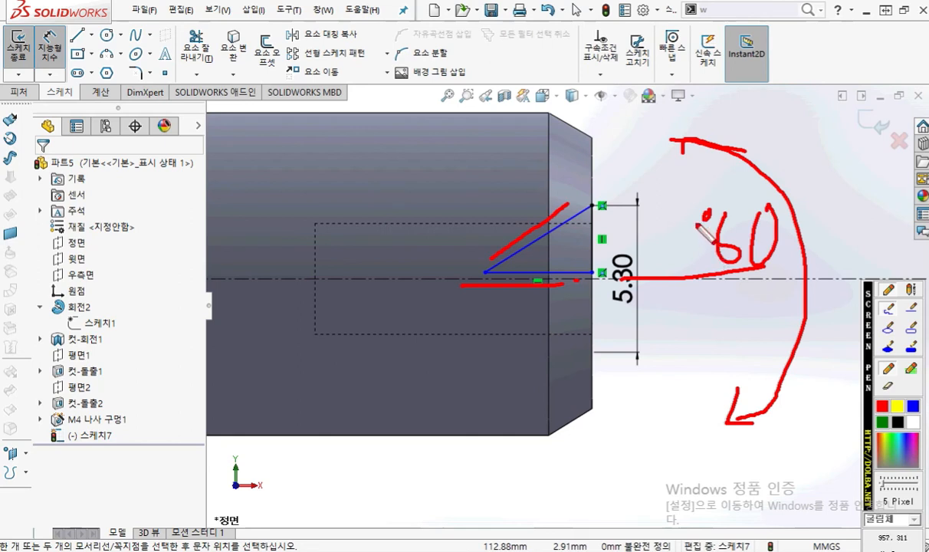
pyautogui.press('Escape')
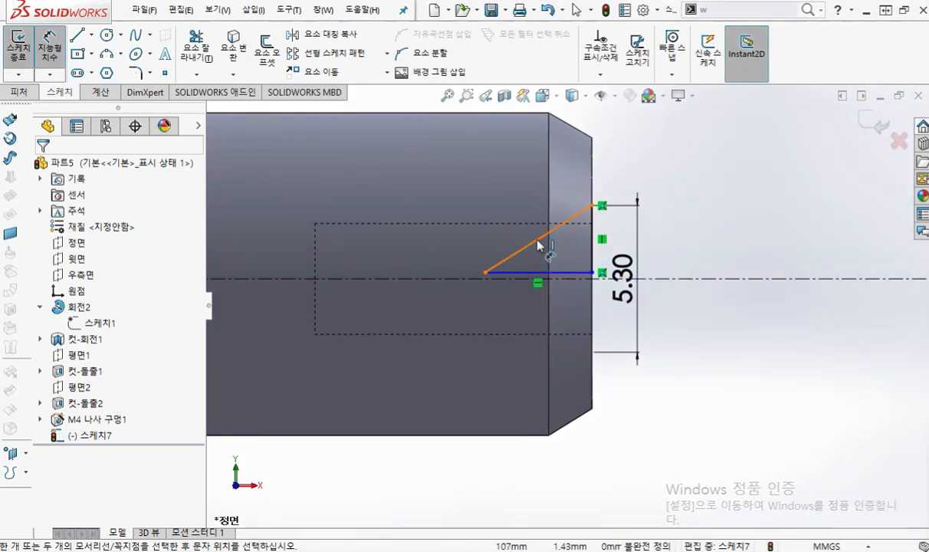
# Dimension the angle between the triangle's sloped line and the centerline as 30°
pyautogui.click(558, 227)
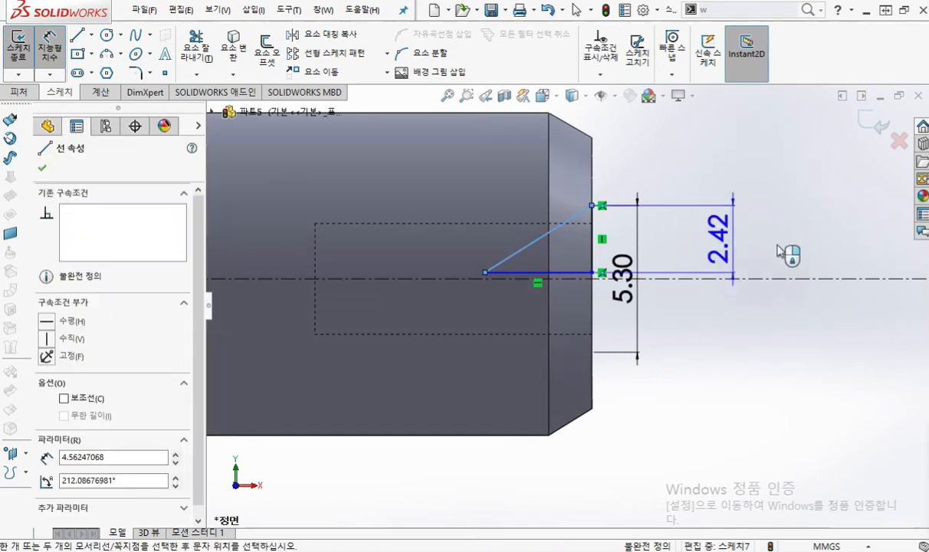
pyautogui.click(726, 280)
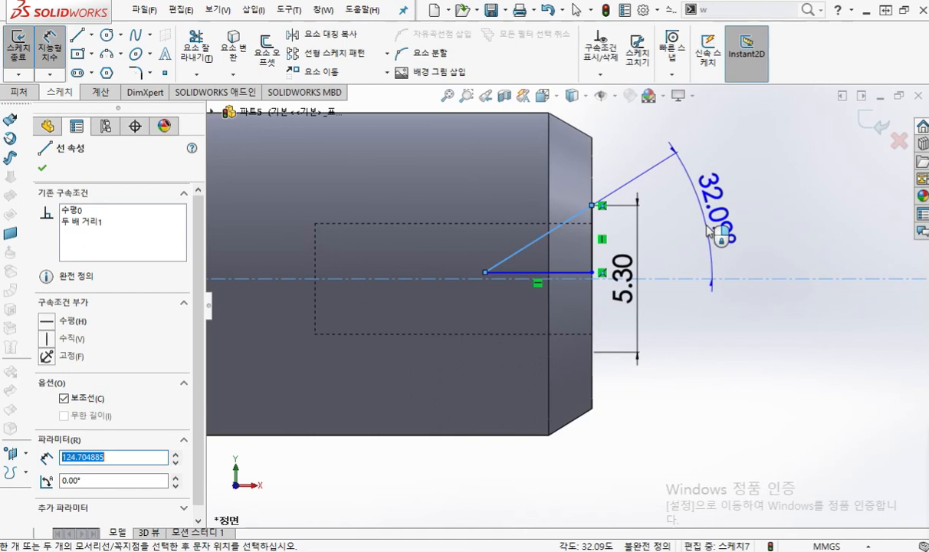
pyautogui.click(710, 230)
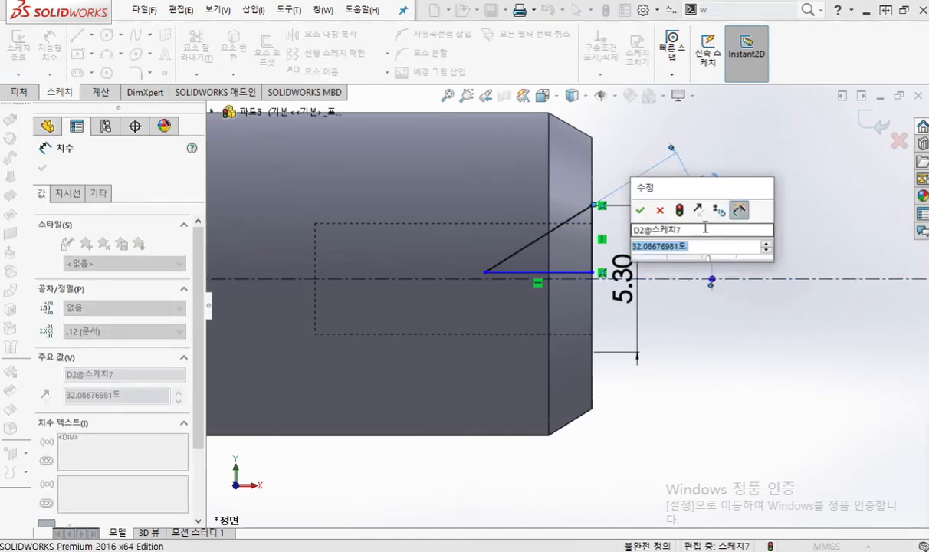
pyautogui.write('30')
pyautogui.press('Return')
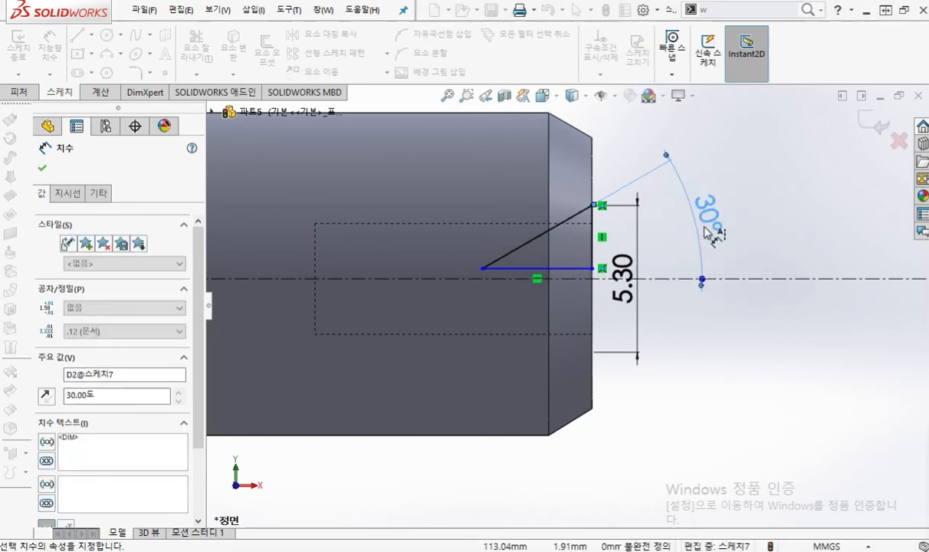
pyautogui.rightClick(740, 185)
pyautogui.click(773, 228)
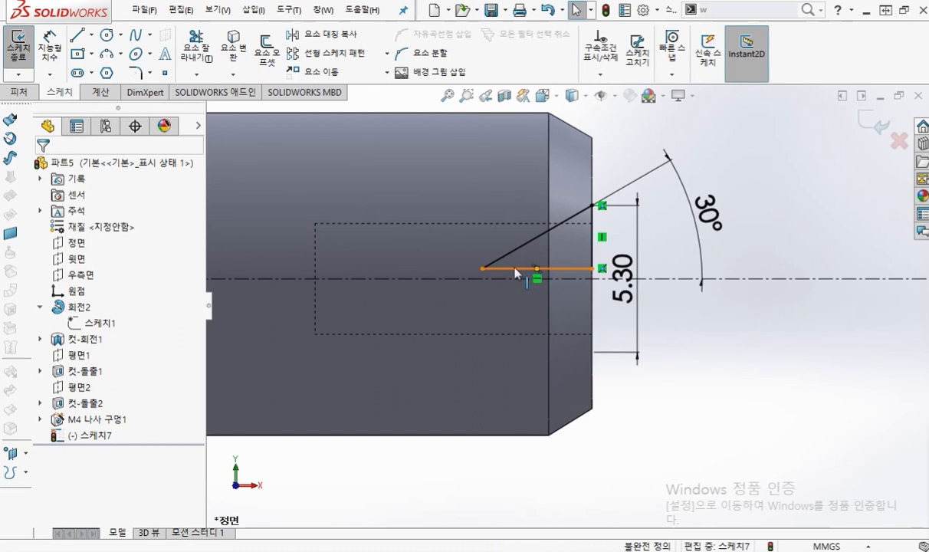
# Move the triangle's horizontal line upward and preview a Front plane section, marking that line and the hole wall in red
pyautogui.moveTo(516, 272); pyautogui.dragTo(545, 257)
pyautogui.click(761, 209)
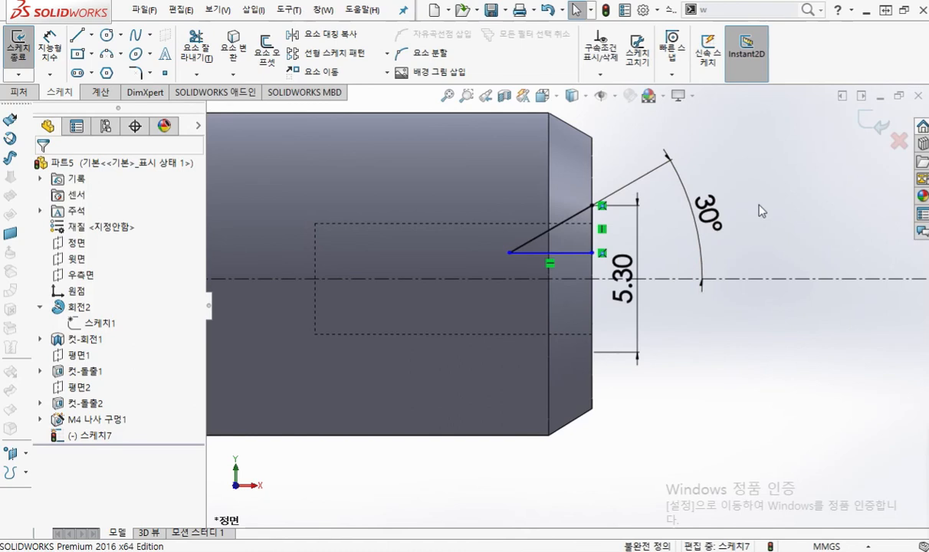
pyautogui.click(505, 96)
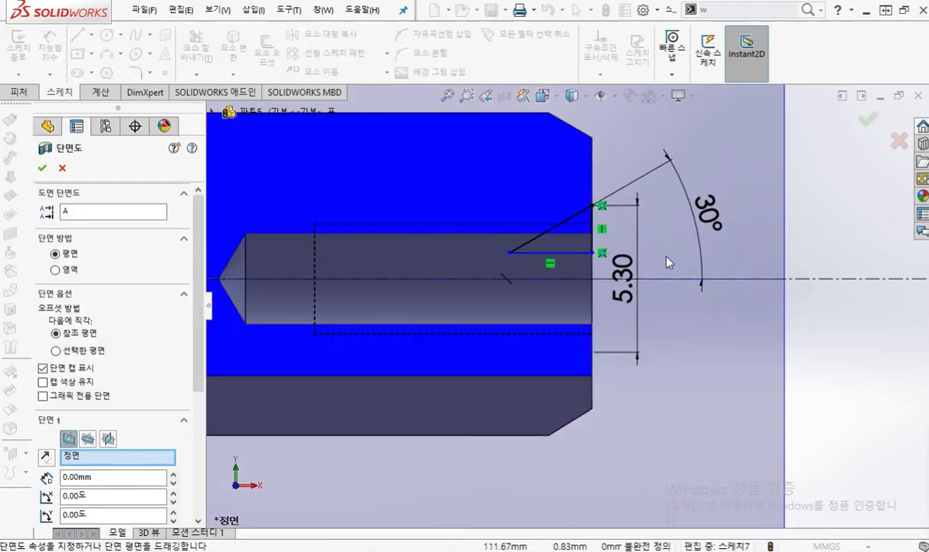
pyautogui.press('F9')
pyautogui.moveTo(598, 104)
pyautogui.mouseDown()
pyautogui.moveTo(547, 98)
pyautogui.moveTo(582, 119)
pyautogui.mouseUp()
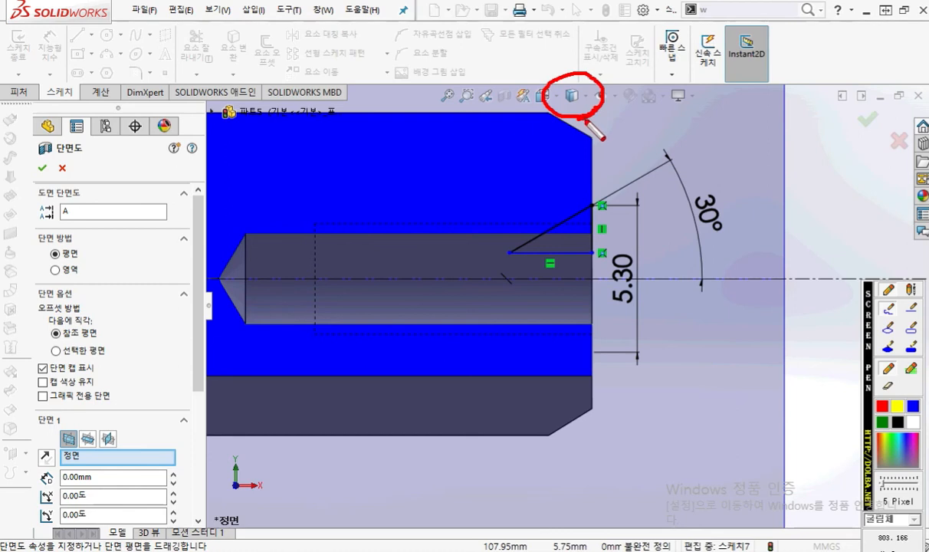
pyautogui.moveTo(498, 254); pyautogui.dragTo(577, 253)
pyautogui.moveTo(442, 235); pyautogui.dragTo(576, 233)
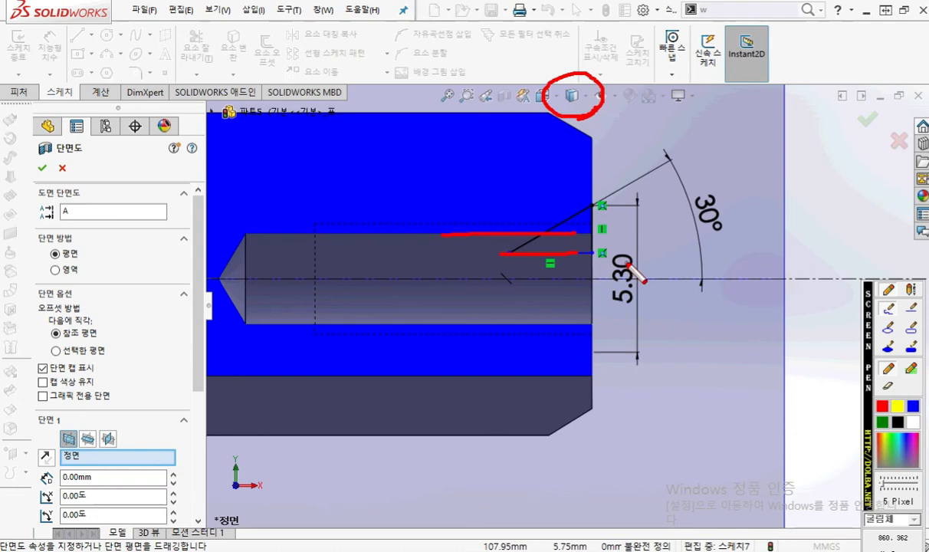
pyautogui.press('Escape')
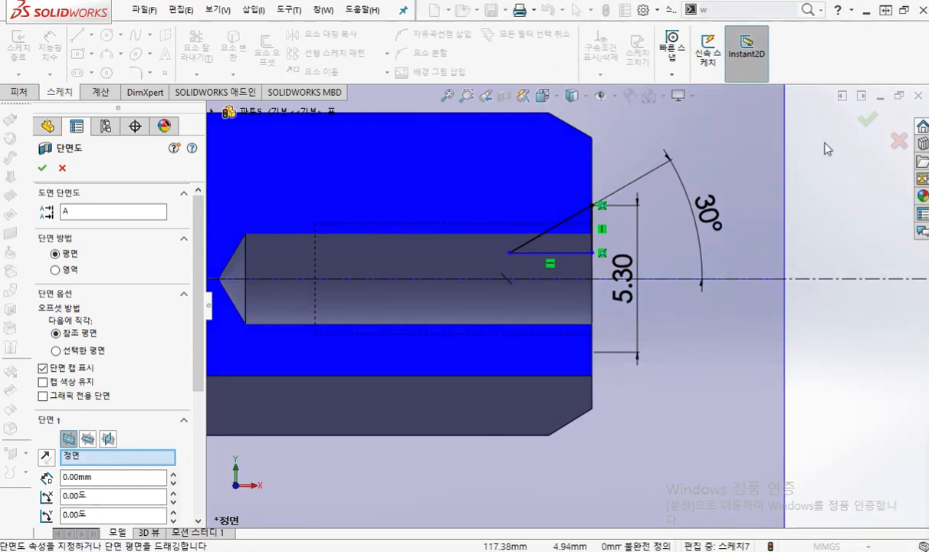
pyautogui.click(898, 142)
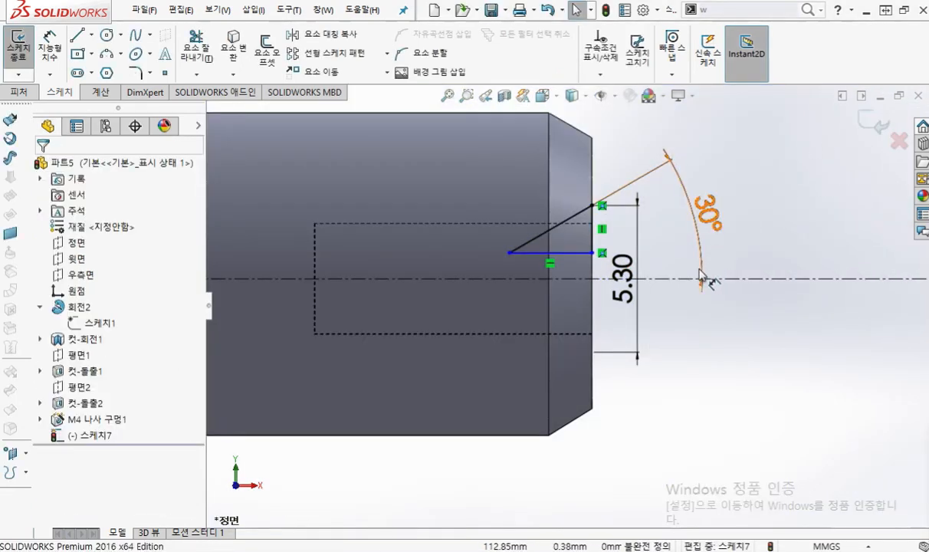
# Underline the triangle's horizontal line and the shaft's centerline in red, and clear the marks
pyautogui.press('F9')
pyautogui.moveTo(488, 255); pyautogui.dragTo(610, 253)
pyautogui.moveTo(416, 284); pyautogui.dragTo(838, 279)
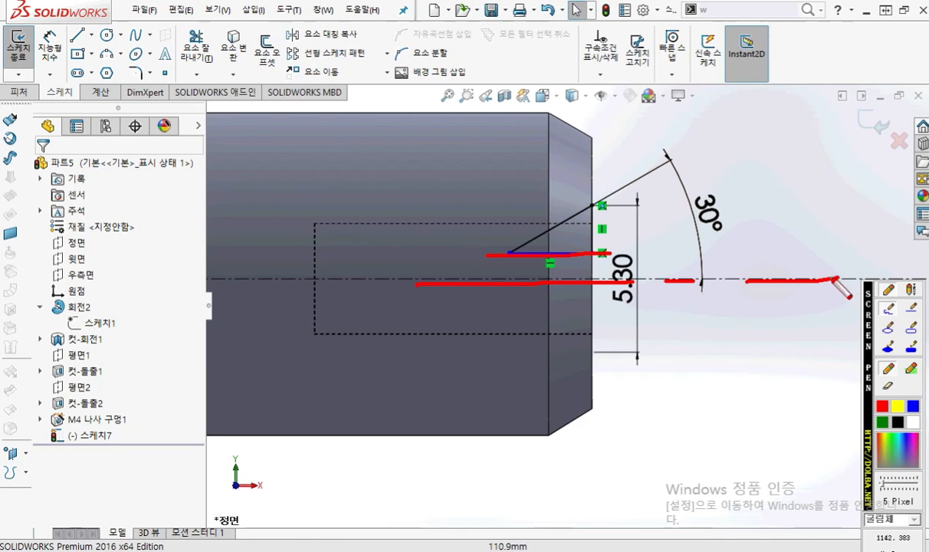
pyautogui.press('F9')
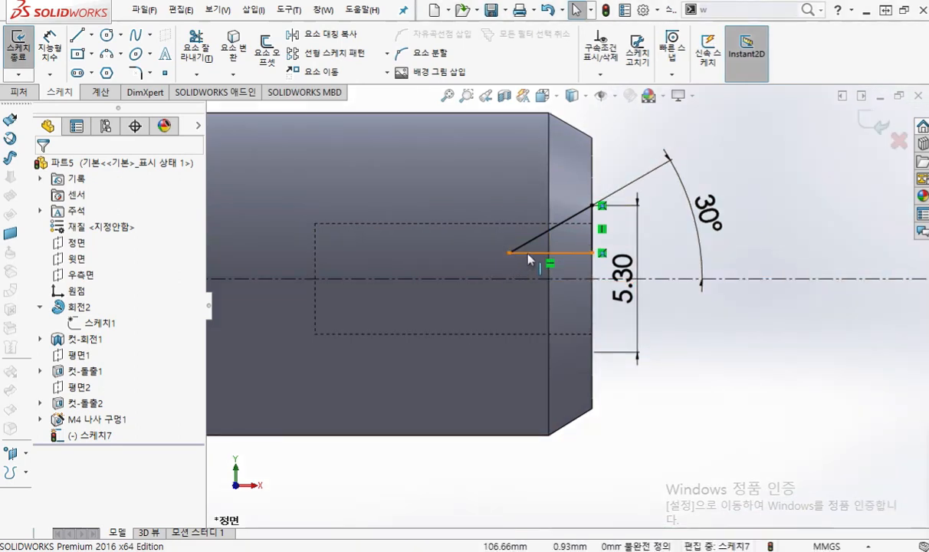
# Make the triangle's horizontal line collinear with the shaft's centerline
pyautogui.click(522, 253)
pyautogui.keyDown('ctrl'); pyautogui.click(781, 280); pyautogui.keyUp('ctrl')
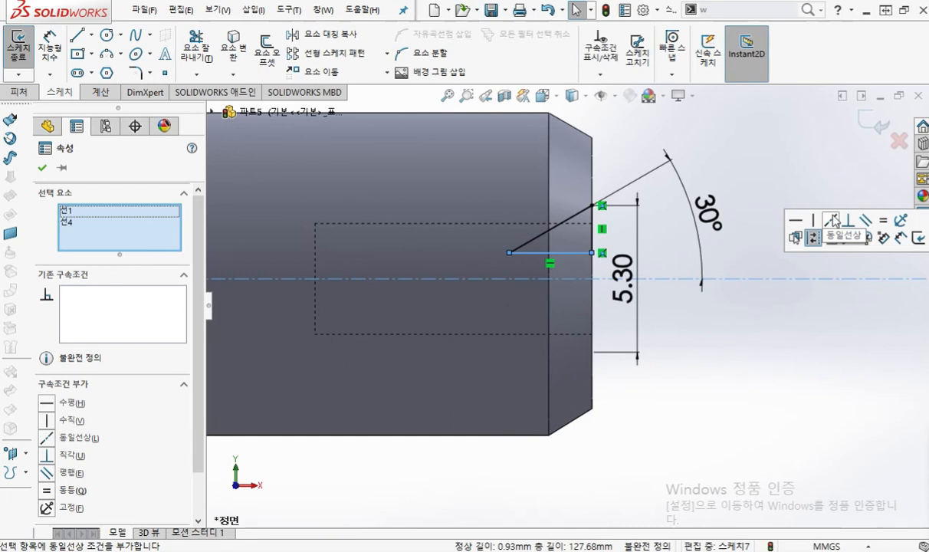
pyautogui.click(833, 222)
pyautogui.click(749, 152)
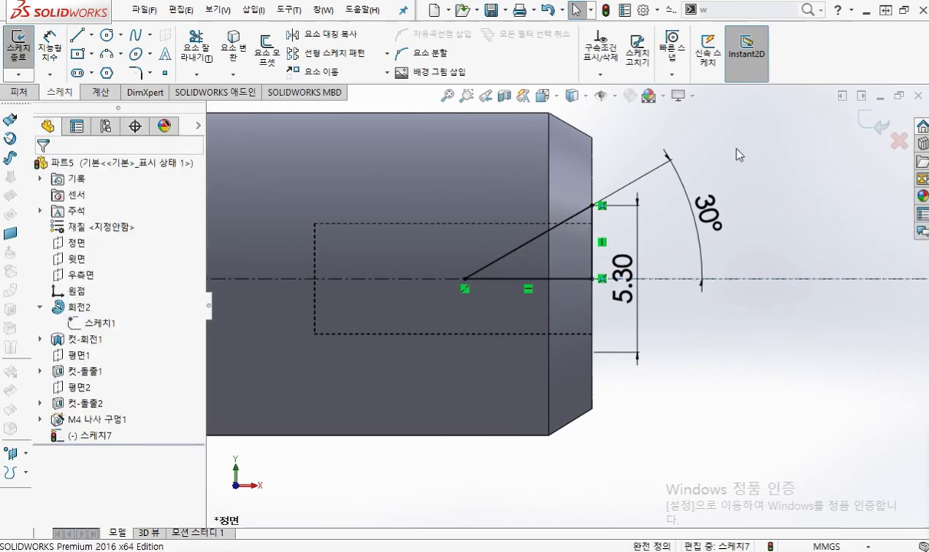
# Preview a Front plane section, mark the hole wall, centerline and a spot on the sloped line in red, and close the preview
pyautogui.click(505, 95)
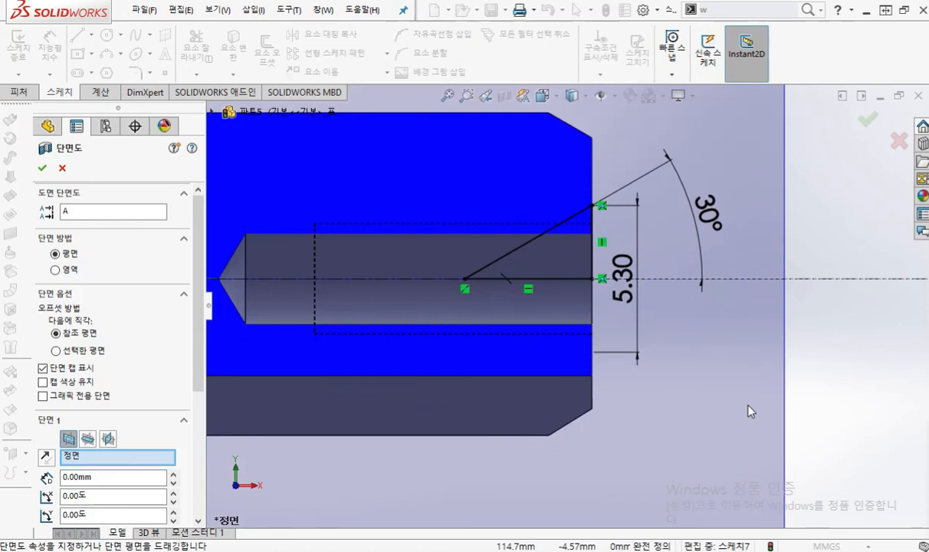
pyautogui.moveTo(598, 236); pyautogui.dragTo(250, 238)
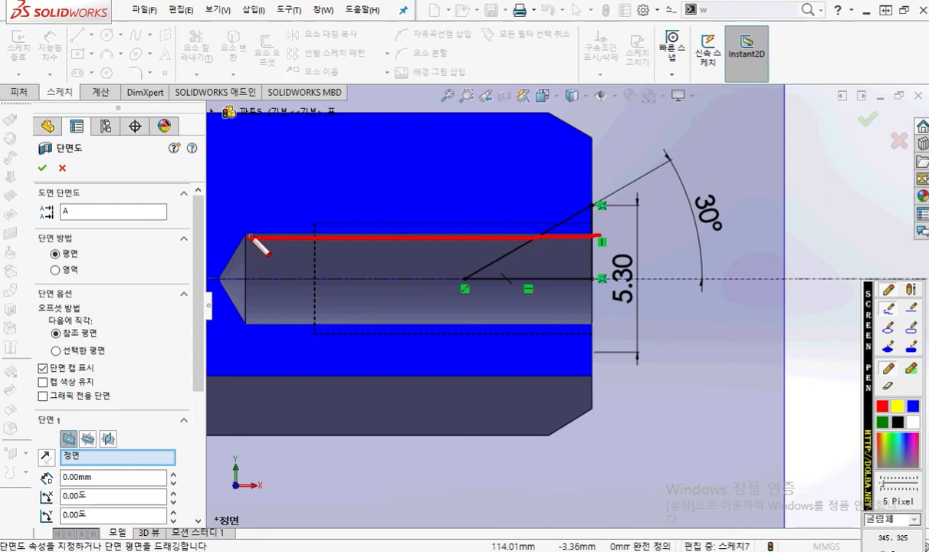
pyautogui.moveTo(345, 279); pyautogui.dragTo(840, 280)
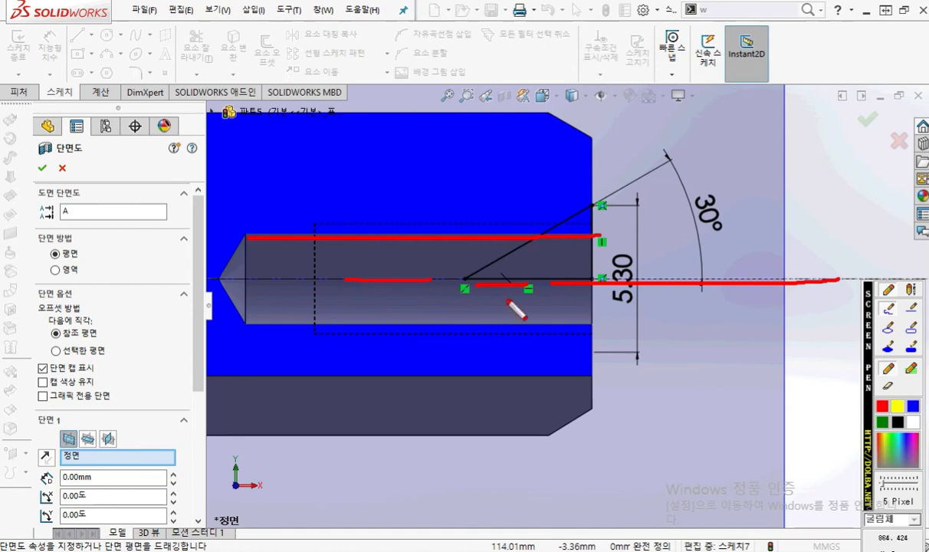
pyautogui.moveTo(505, 265)
pyautogui.mouseDown()
pyautogui.moveTo(498, 253)
pyautogui.moveTo(504, 268)
pyautogui.mouseUp()
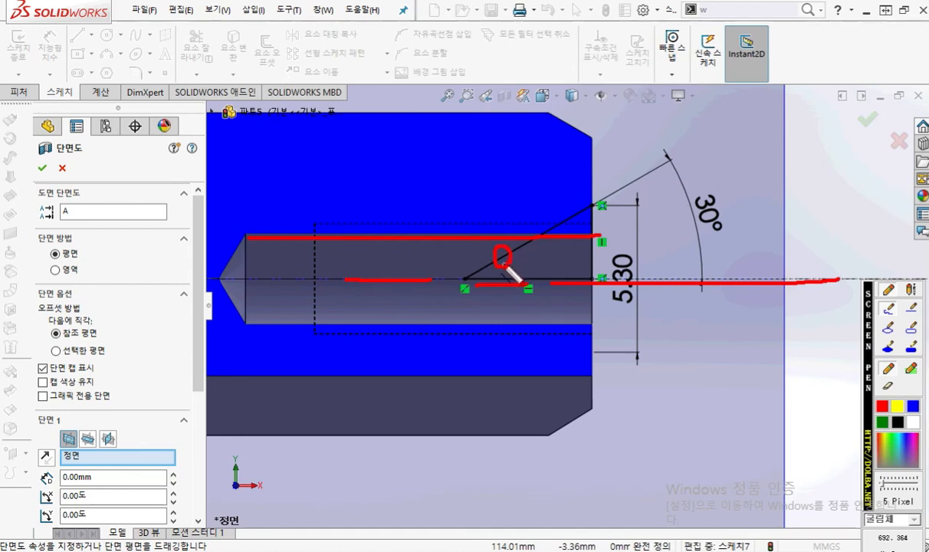
pyautogui.press('Escape')
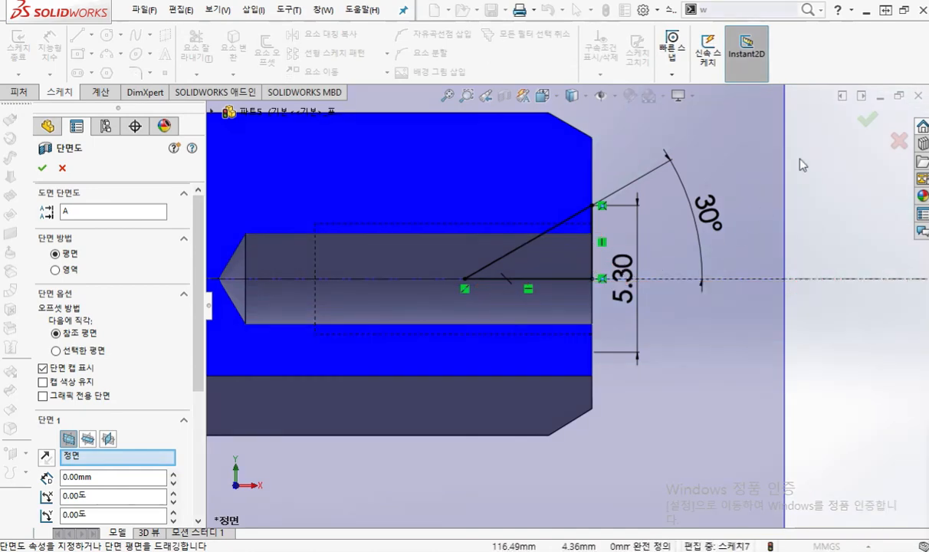
pyautogui.click(898, 141)
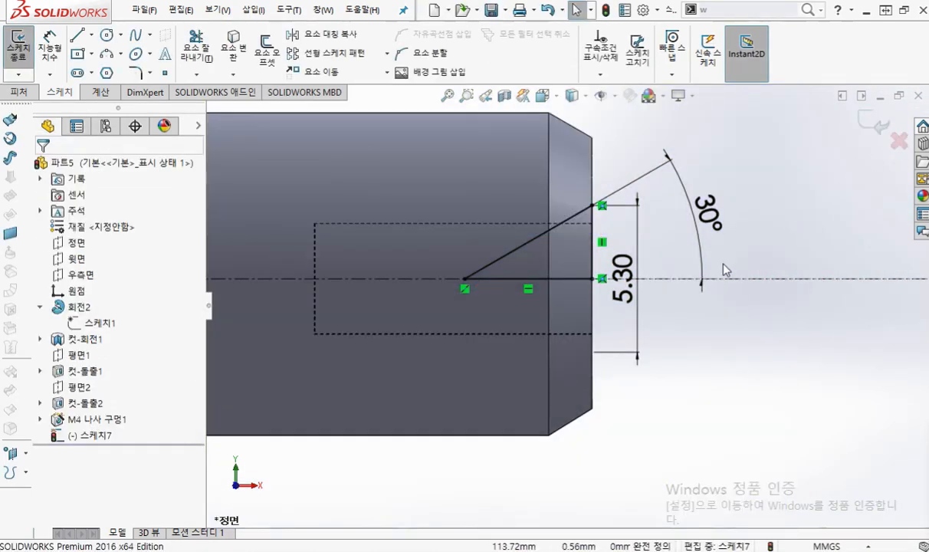
# Cut the countersink by revolving the triangle 360° about the centerline with Revolved Cut
pyautogui.moveTo(753, 244); pyautogui.dragTo(724, 288, button='middle')
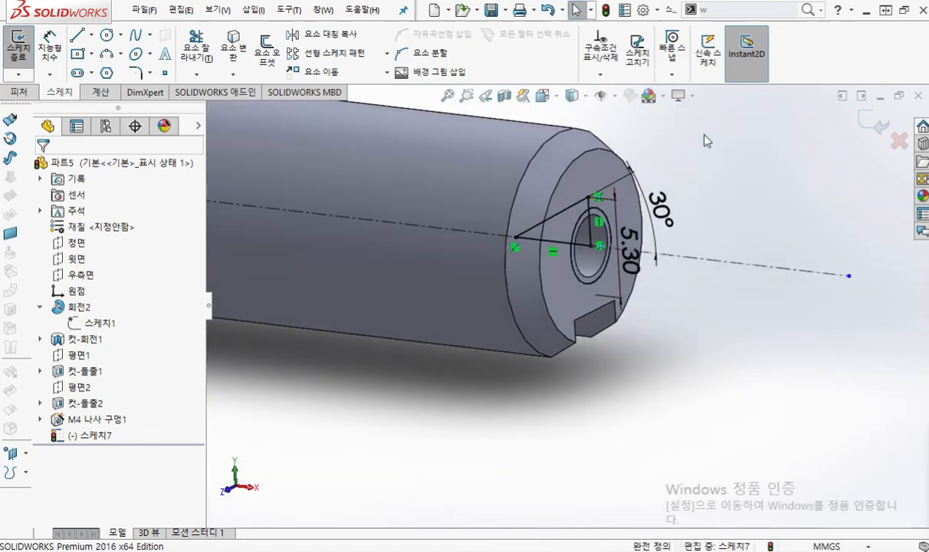
pyautogui.press('s')
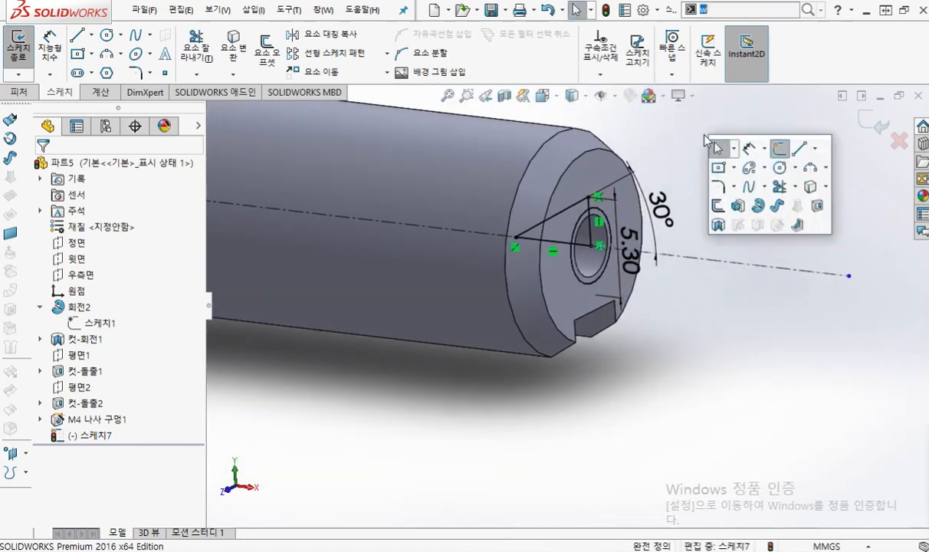
pyautogui.click(719, 225)
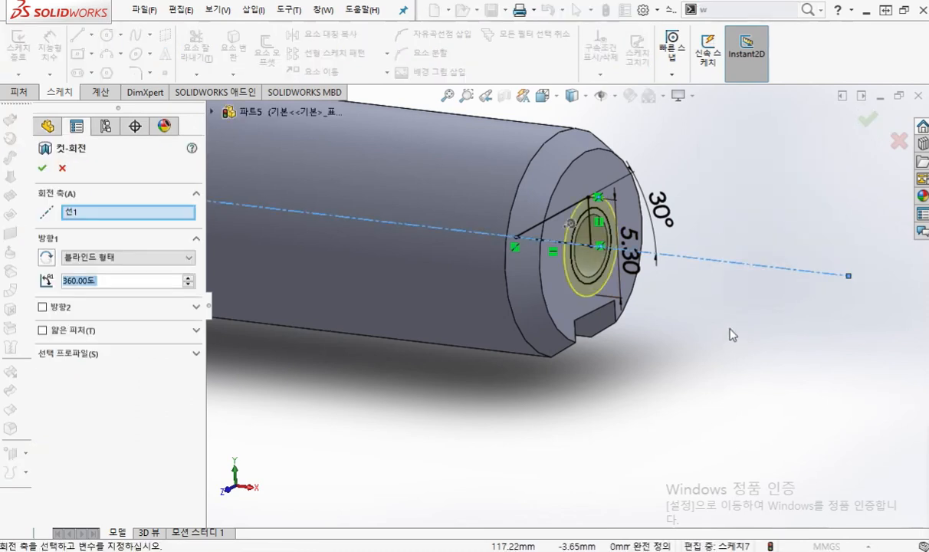
pyautogui.press('Return')
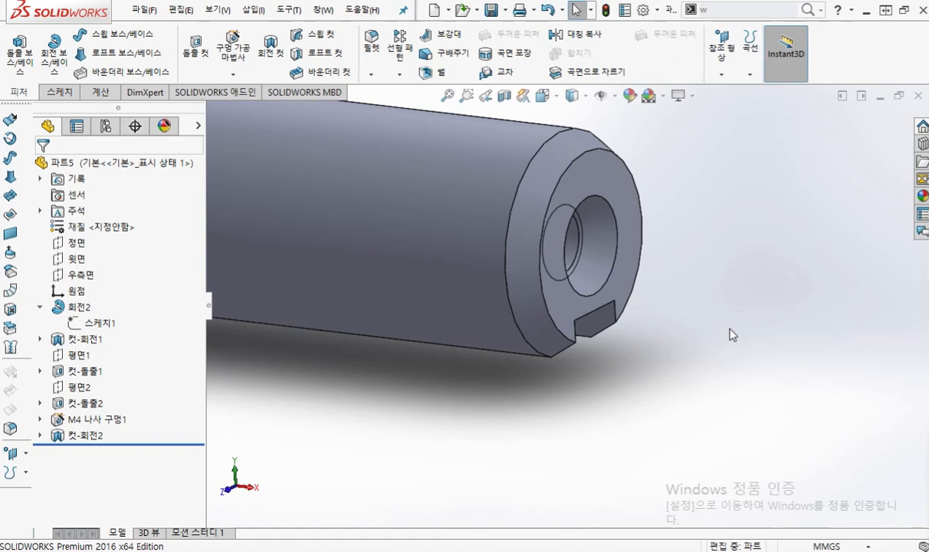
# Examine the whole shaft model and bring up the AutoCAD shaft drawing 부분단면도 ex.dwg
pyautogui.scroll(4, 731, 335)
pyautogui.keyDown('ctrl'); pyautogui.moveTo(427, 235); pyautogui.dragTo(693, 282, button='middle'); pyautogui.keyUp('ctrl')
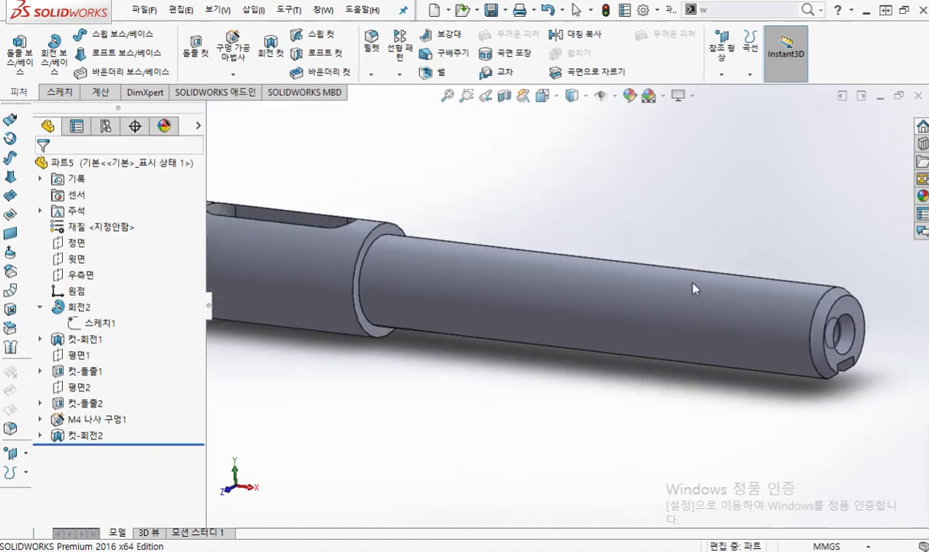
pyautogui.scroll(2, 426, 269)
pyautogui.keyDown('ctrl'); pyautogui.moveTo(427, 268); pyautogui.dragTo(476, 252, button='middle'); pyautogui.keyUp('ctrl')
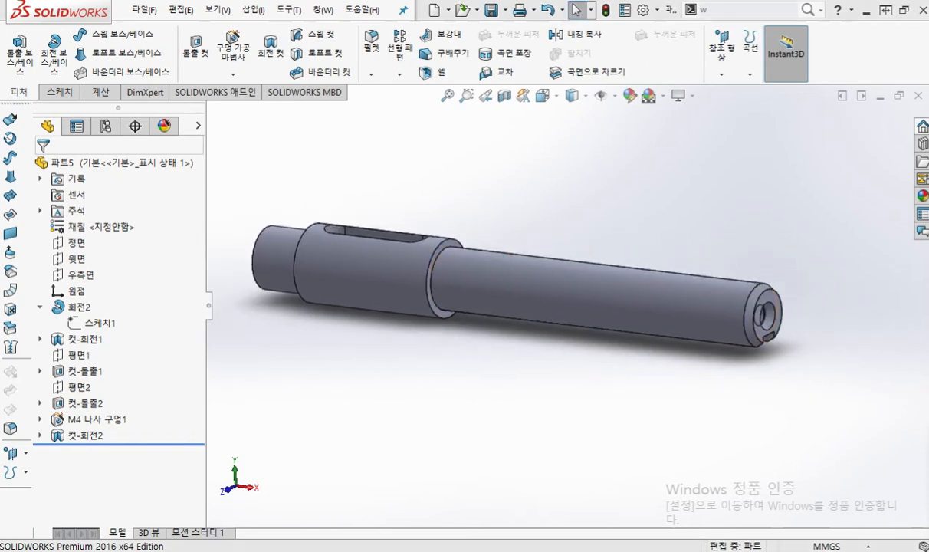
pyautogui.moveTo(926, 37); pyautogui.dragTo(321, 29)
pyautogui.scroll(-1, 462, 268)
pyautogui.scroll(-3, 461, 268)
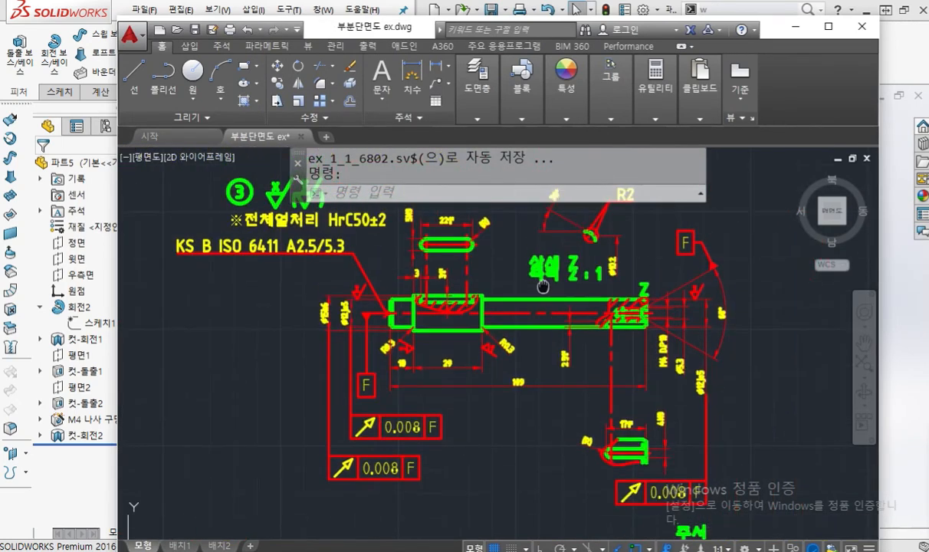
# Circle the shaft's main view, both slot detail views and the countersink dimensions in white on the drawing, and clear the marks
pyautogui.press('F9')
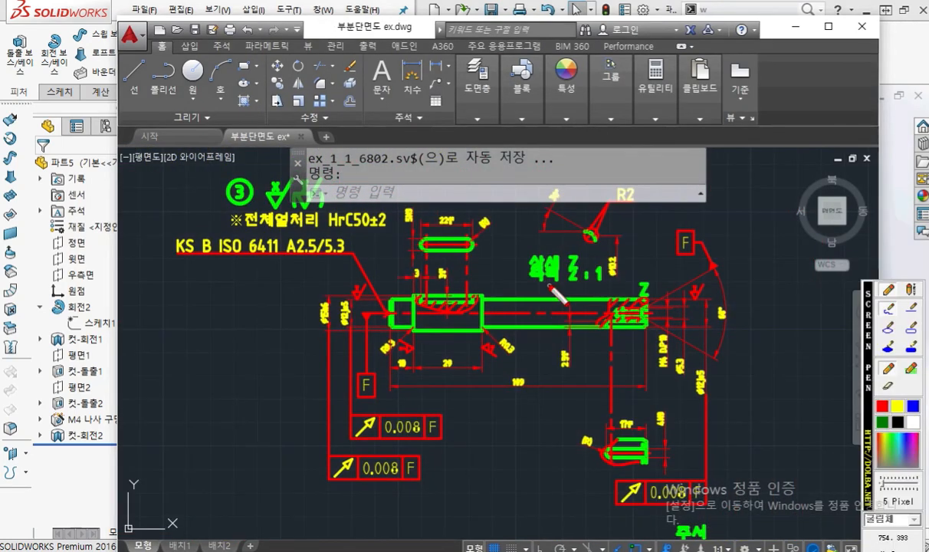
pyautogui.click(914, 422)
pyautogui.moveTo(597, 334)
pyautogui.mouseDown()
pyautogui.moveTo(360, 295)
pyautogui.moveTo(530, 349)
pyautogui.mouseUp()
pyautogui.moveTo(458, 265)
pyautogui.mouseDown()
pyautogui.moveTo(424, 215)
pyautogui.moveTo(494, 259)
pyautogui.mouseUp()
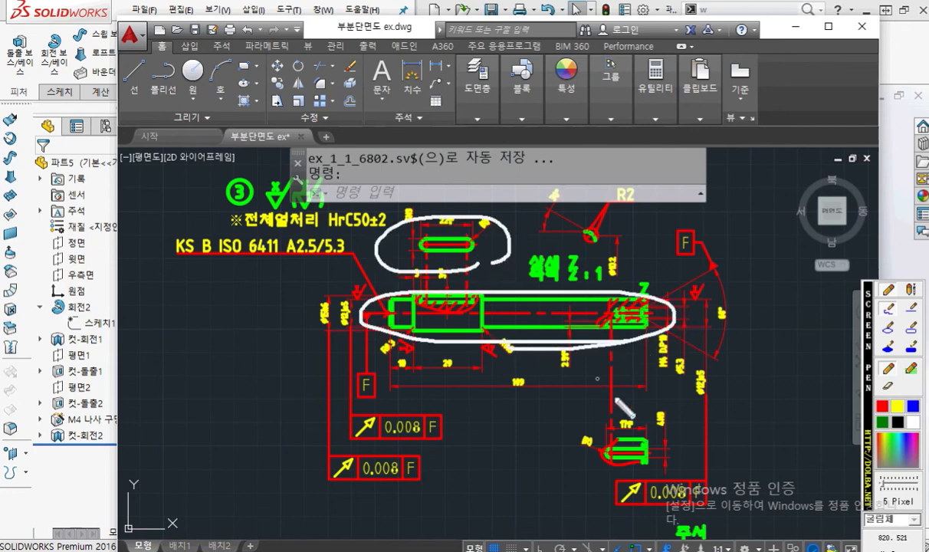
pyautogui.moveTo(647, 486)
pyautogui.mouseDown()
pyautogui.moveTo(667, 451)
pyautogui.moveTo(636, 480)
pyautogui.mouseUp()
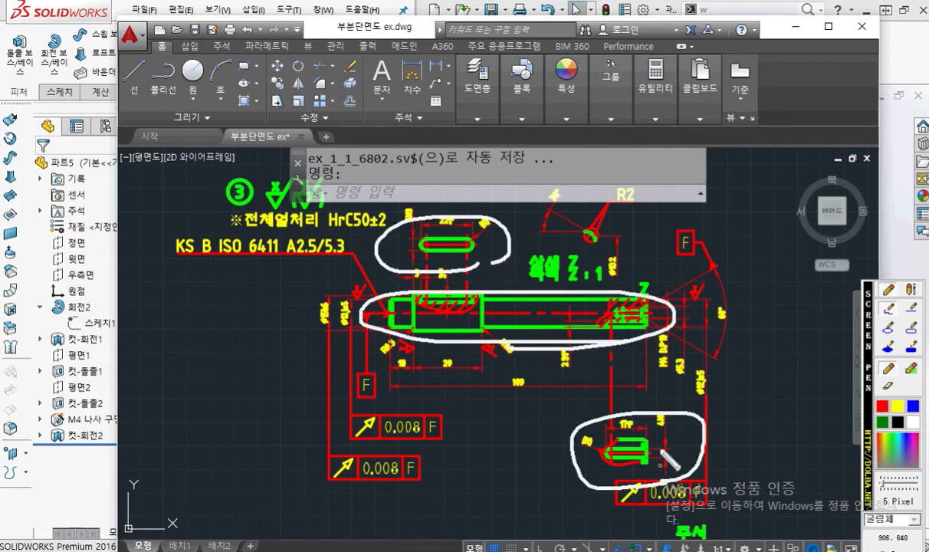
pyautogui.moveTo(694, 306)
pyautogui.mouseDown()
pyautogui.moveTo(582, 334)
pyautogui.moveTo(659, 261)
pyautogui.moveTo(701, 346)
pyautogui.mouseUp()
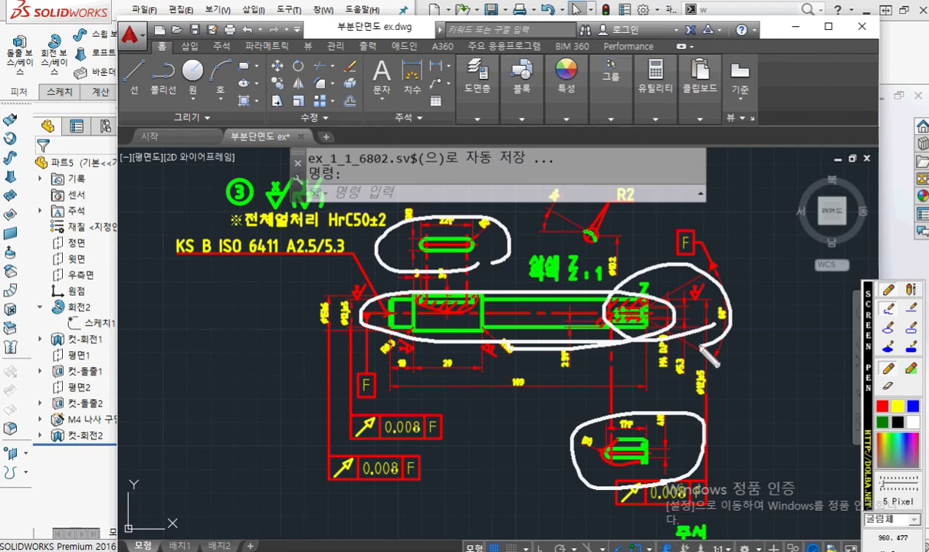
pyautogui.press('Escape')
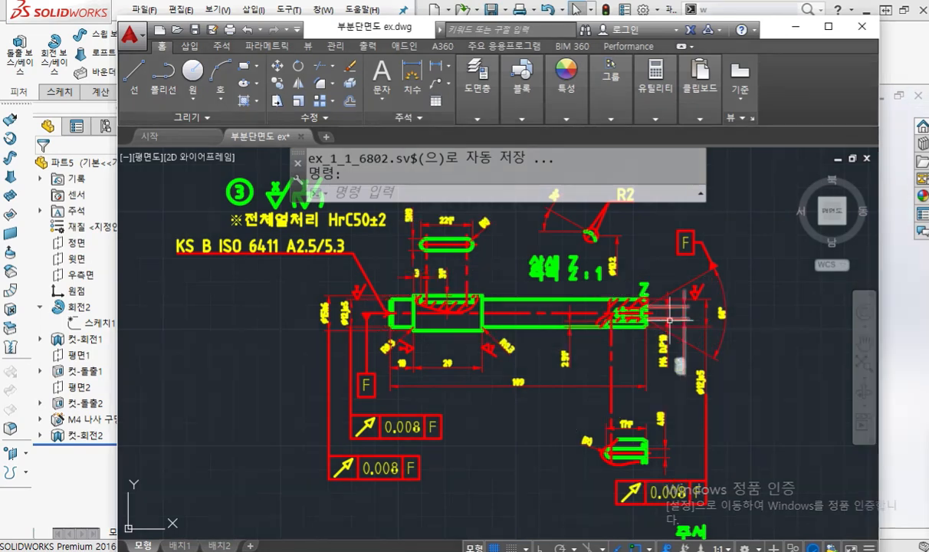
# Mark the upper chamfered corner at the shaft's short end in white on the drawing, and clear the marks
pyautogui.press('F9')
pyautogui.moveTo(404, 291); pyautogui.dragTo(381, 308)
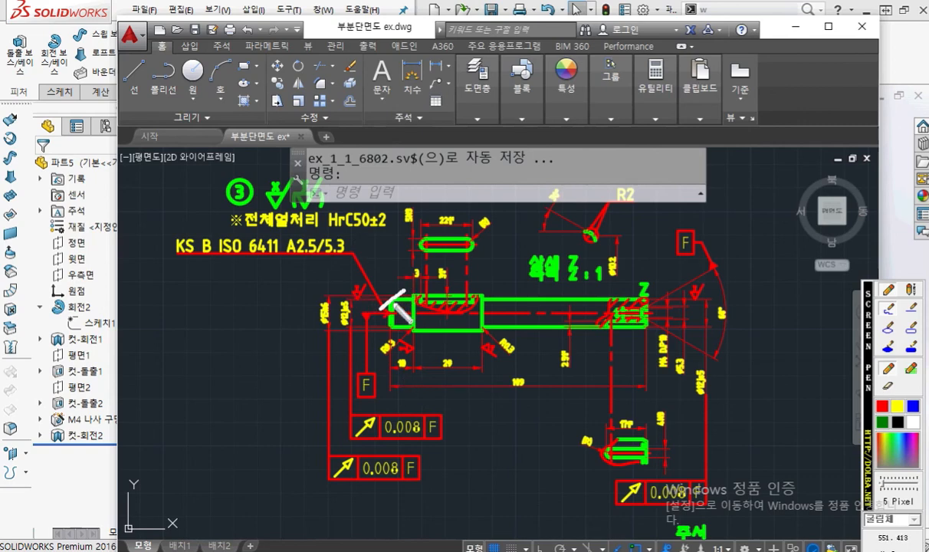
pyautogui.moveTo(387, 291); pyautogui.dragTo(404, 308)
pyautogui.press('Escape')
# Underline drawing note 2 on unspecified 1X45° chamfers in white, and clear the mark
pyautogui.moveTo(647, 420); pyautogui.dragTo(375, 233, button='middle')
pyautogui.scroll(4, 464, 372)
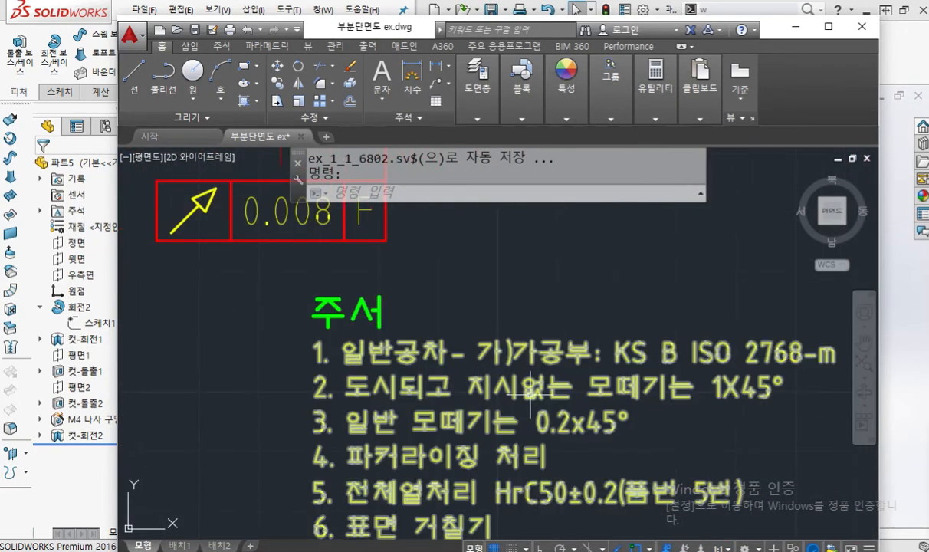
pyautogui.moveTo(531, 394); pyautogui.dragTo(504, 373, button='middle')
pyautogui.press('F9')
pyautogui.moveTo(267, 388); pyautogui.dragTo(777, 383)
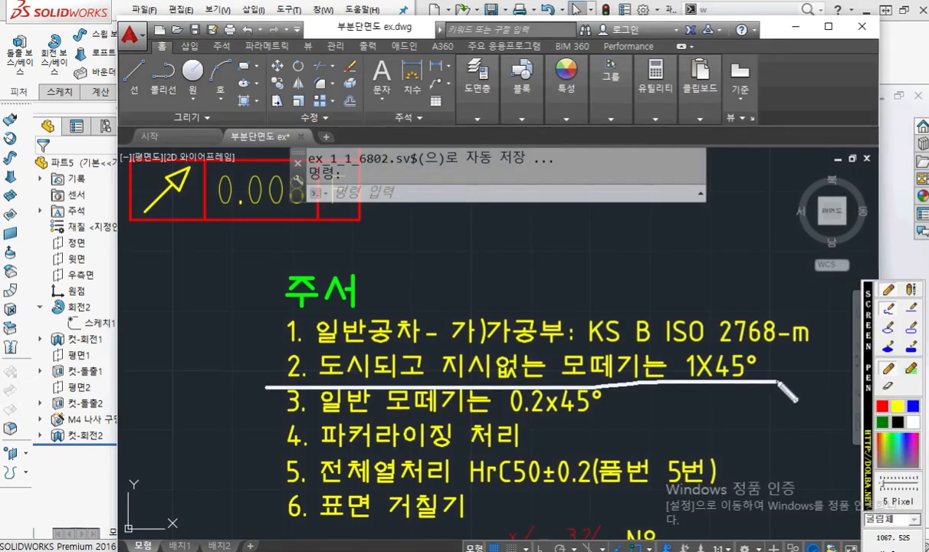
pyautogui.press('Escape')
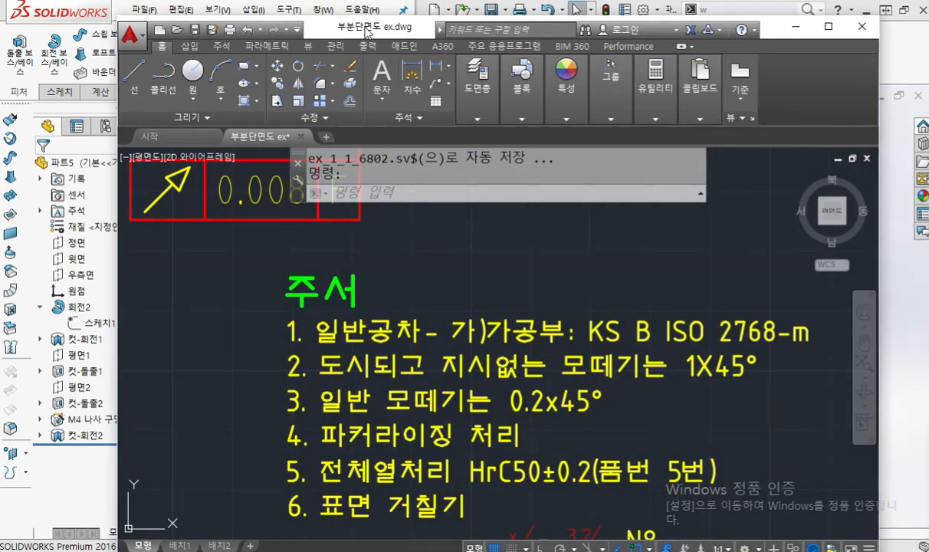
# Switch to SOLIDWORKS, select the shaft's short-end edge, circle it and draw a small profile above the shaft in red, and clear the marks
pyautogui.hotkey('alt', 'Tab')
pyautogui.moveTo(363, 180); pyautogui.dragTo(303, 216, button='middle')
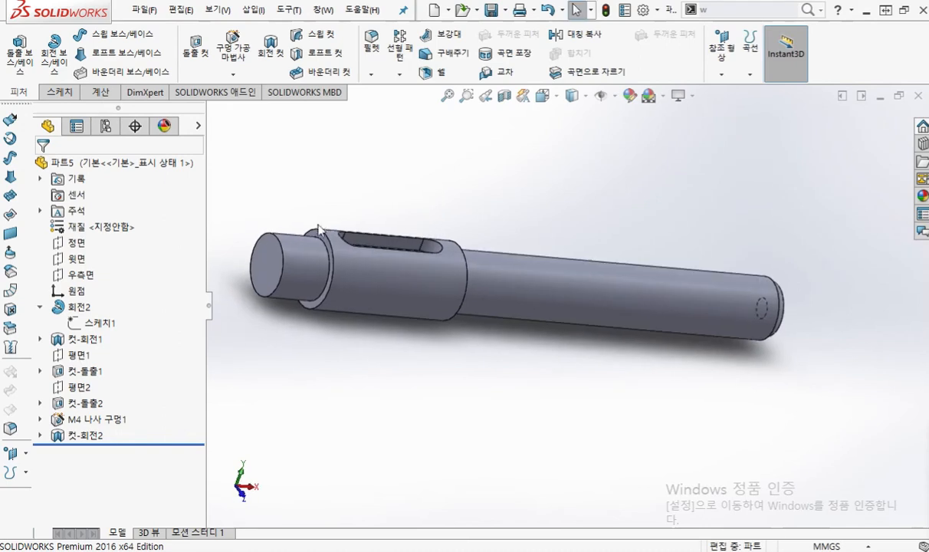
pyautogui.click(281, 249)
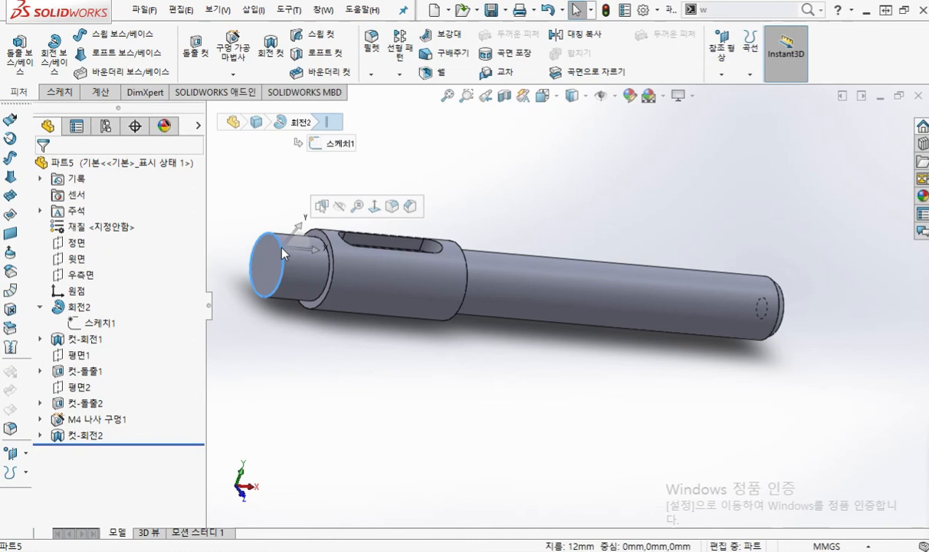
pyautogui.press('F9')
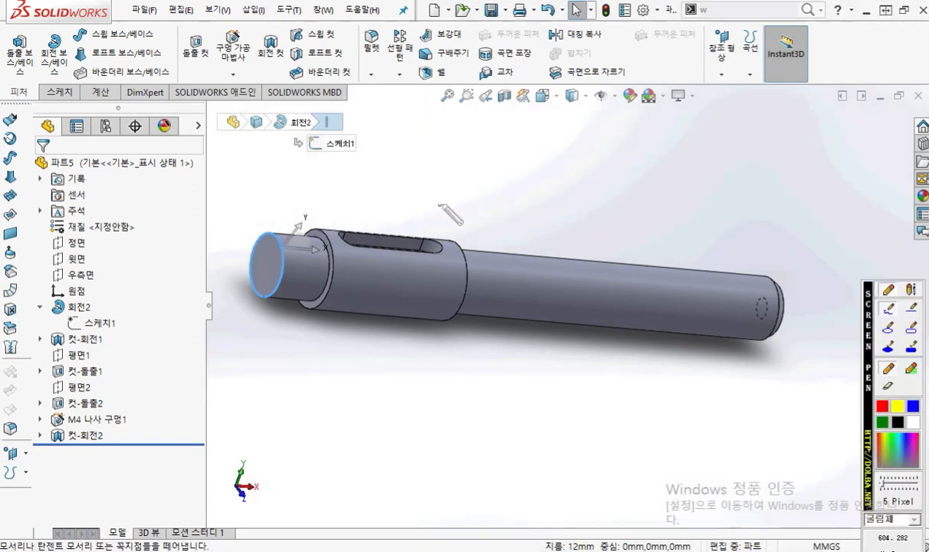
pyautogui.moveTo(290, 228)
pyautogui.mouseDown()
pyautogui.moveTo(268, 290)
pyautogui.moveTo(264, 230)
pyautogui.mouseUp()
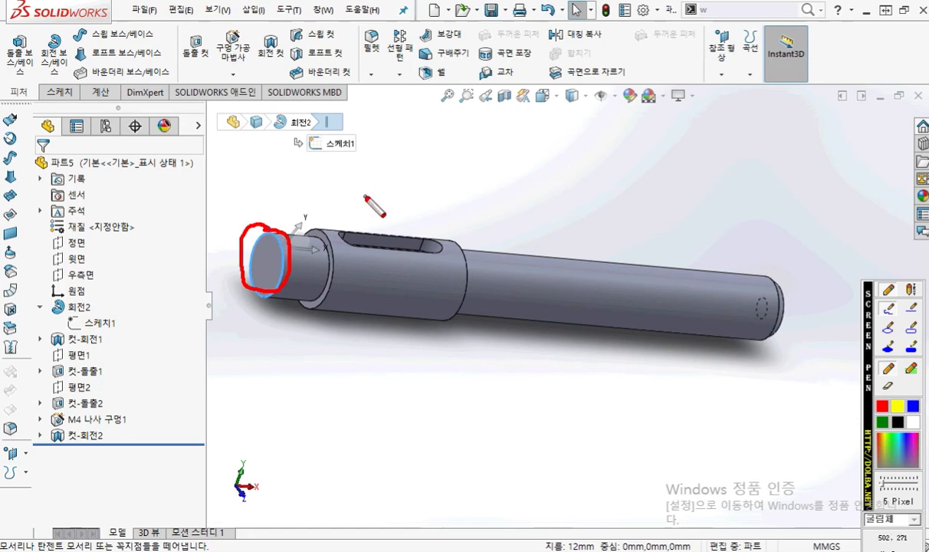
pyautogui.moveTo(342, 191)
pyautogui.mouseDown()
pyautogui.moveTo(415, 178)
pyautogui.moveTo(373, 185)
pyautogui.moveTo(386, 187)
pyautogui.moveTo(383, 207)
pyautogui.mouseUp()
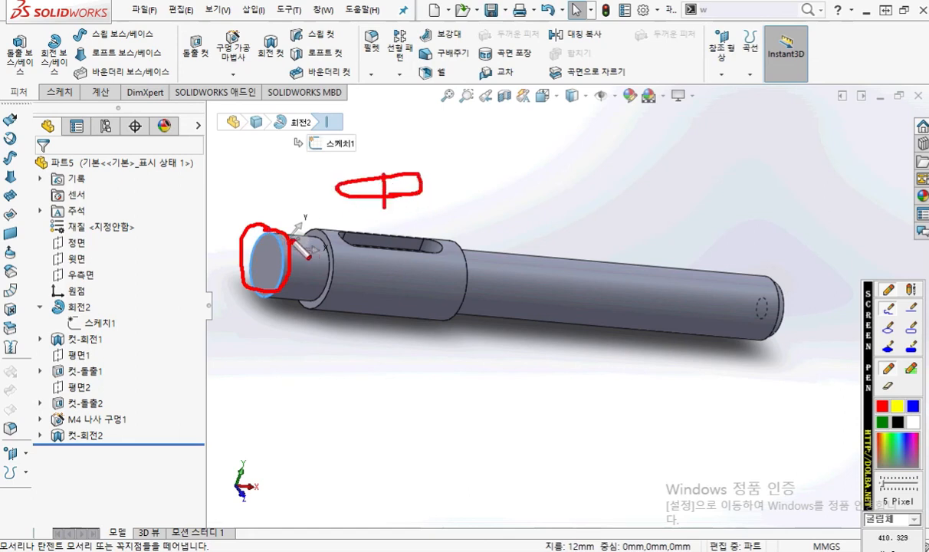
pyautogui.press('Escape')
# Start a chamfer on the circular edge of the shaft's short end and set its distance to 1 mm
pyautogui.click(277, 244)
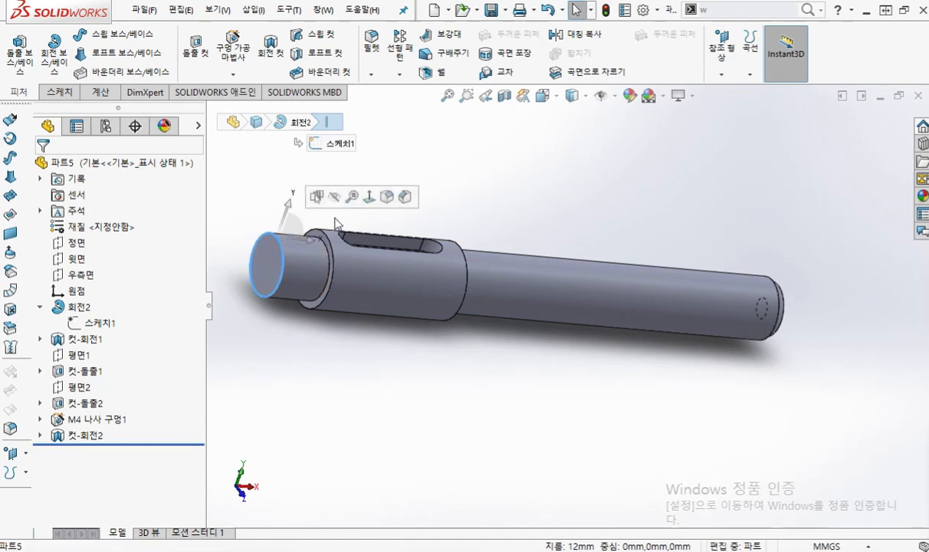
pyautogui.click(405, 197)
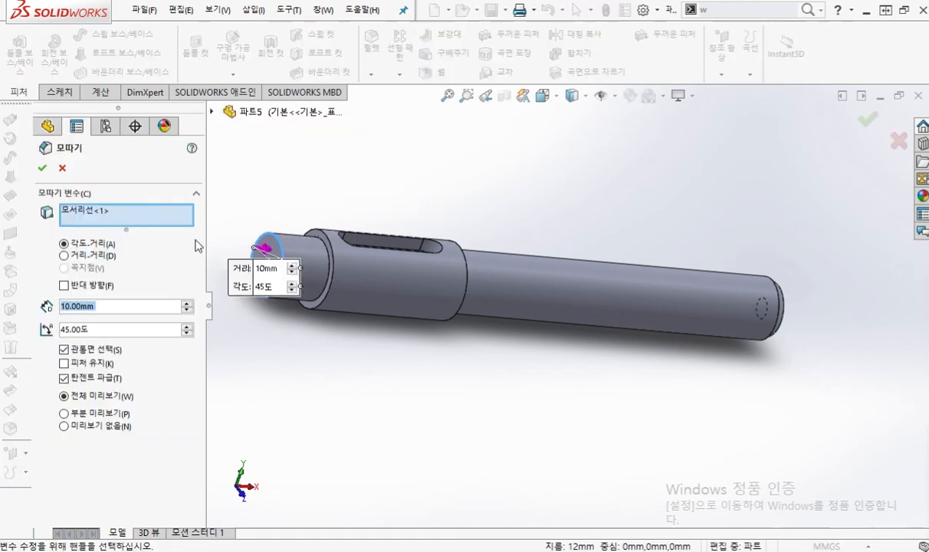
pyautogui.write('1')
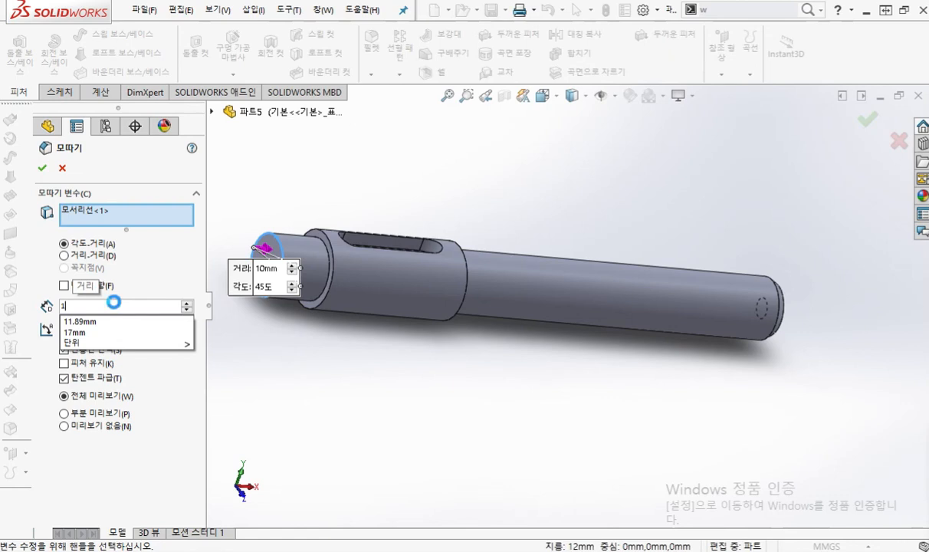
pyautogui.press('Return')
# Write the 1 mm and 45° chamfer values in red, clear the marks, and apply the short-end chamfer
pyautogui.moveTo(113, 290)
pyautogui.mouseDown()
pyautogui.moveTo(111, 318)
pyautogui.moveTo(138, 349)
pyautogui.mouseUp()
pyautogui.moveTo(144, 330); pyautogui.dragTo(168, 326)
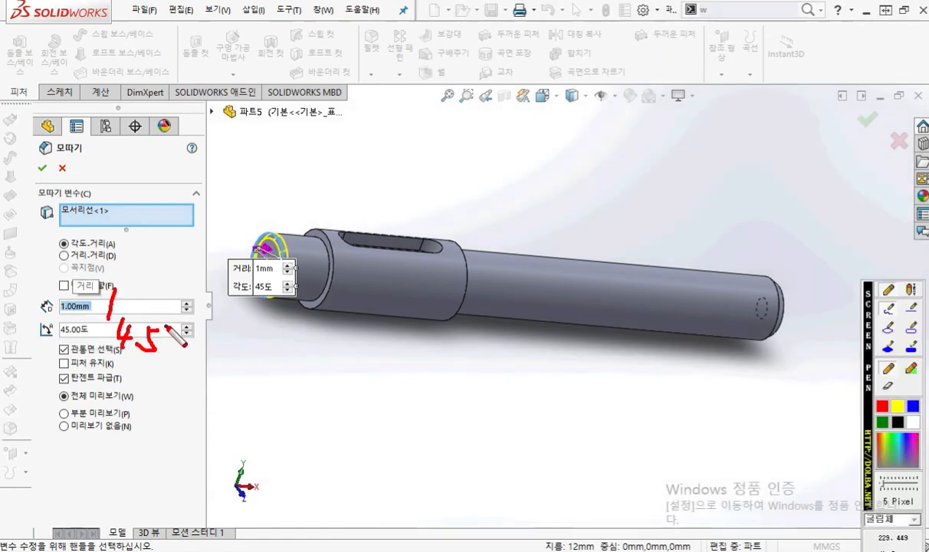
pyautogui.moveTo(131, 300)
pyautogui.mouseDown()
pyautogui.moveTo(83, 323)
pyautogui.moveTo(136, 285)
pyautogui.moveTo(138, 326)
pyautogui.mouseUp()
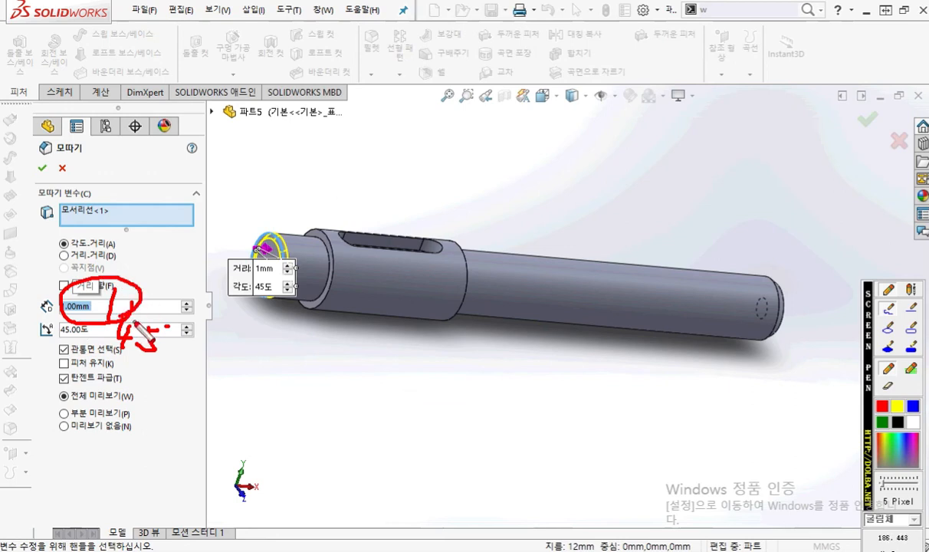
pyautogui.press('Escape')
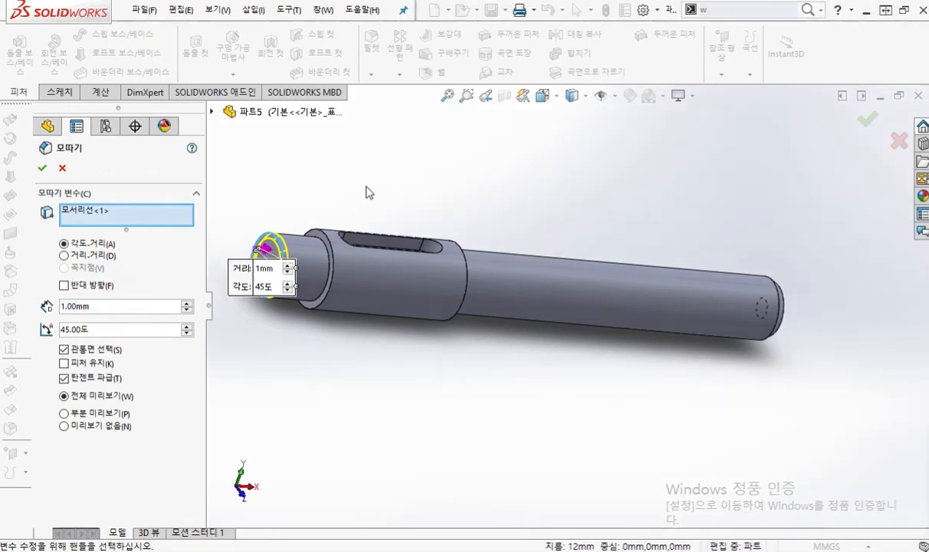
pyautogui.press('Return')
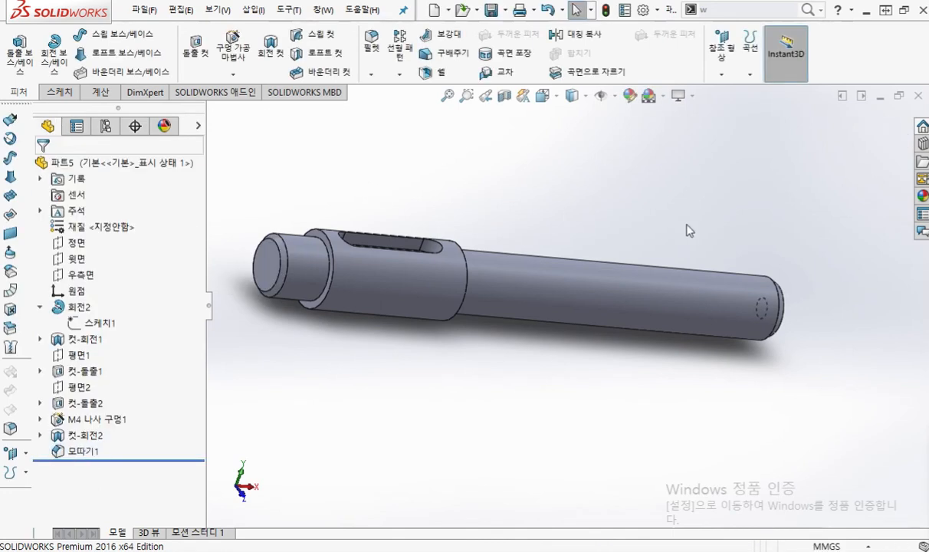
# Bring up the AutoCAD drawing, circle the two R0.3 shoulder corners in red, and clear the marks
pyautogui.moveTo(686, 236)
pyautogui.mouseDown(button='middle')
pyautogui.moveTo(633, 215)
pyautogui.moveTo(668, 236)
pyautogui.mouseUp(button='middle')
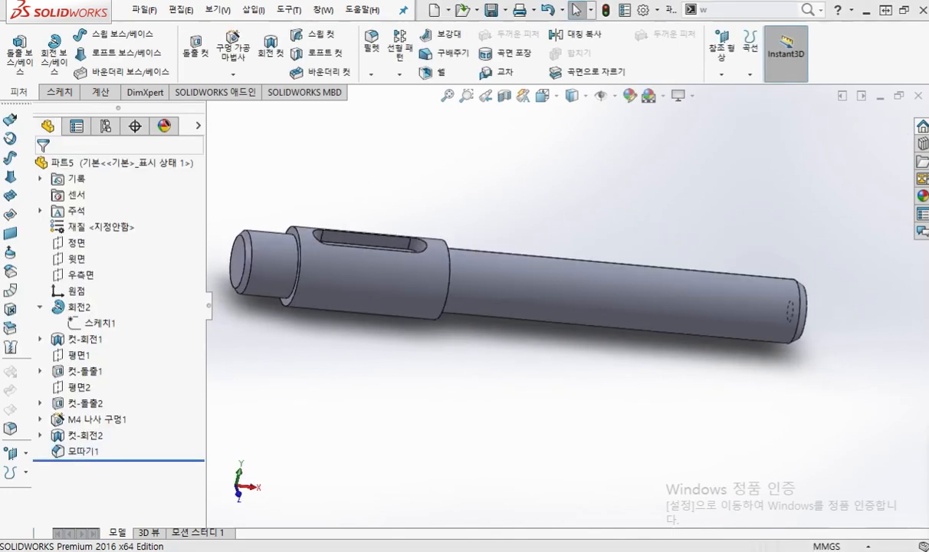
pyautogui.moveTo(926, 157); pyautogui.dragTo(379, 62)
pyautogui.scroll(-3, 442, 283)
pyautogui.moveTo(426, 284)
pyautogui.mouseDown(button='middle')
pyautogui.moveTo(636, 326)
pyautogui.moveTo(548, 384)
pyautogui.mouseUp(button='middle')
pyautogui.scroll(7, 549, 333)
pyautogui.moveTo(359, 406); pyautogui.dragTo(432, 333, button='middle')
pyautogui.scroll(2, 404, 340)
pyautogui.moveTo(397, 360); pyautogui.dragTo(411, 330, button='middle')
pyautogui.press('F9')
pyautogui.moveTo(339, 260)
pyautogui.mouseDown()
pyautogui.moveTo(330, 272)
pyautogui.moveTo(339, 265)
pyautogui.mouseUp()
pyautogui.moveTo(613, 246); pyautogui.dragTo(624, 268)
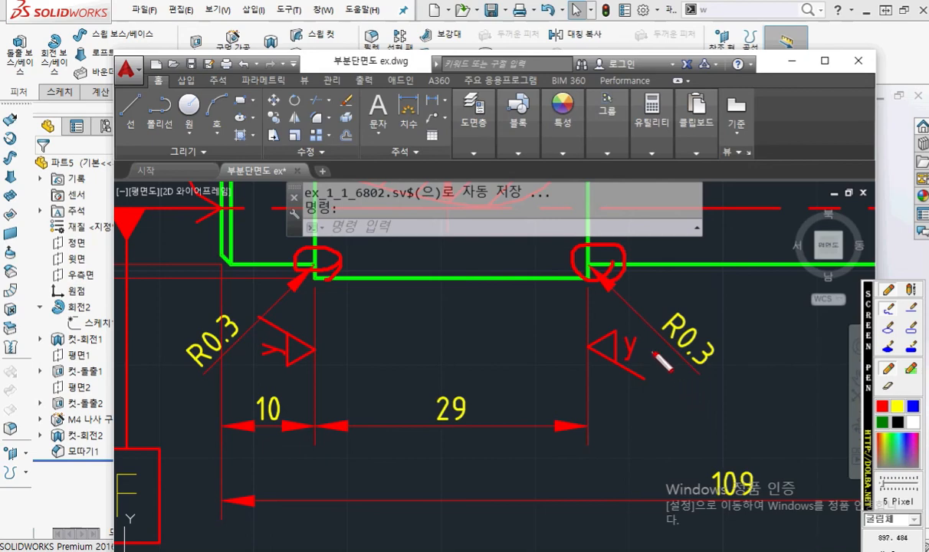
pyautogui.press('Escape')
# Return to SOLIDWORKS and start a fillet on the circular edge where the short end meets the slotted section
pyautogui.moveTo(341, 63); pyautogui.dragTo(559, 551)
pyautogui.scroll(-3, 340, 234)
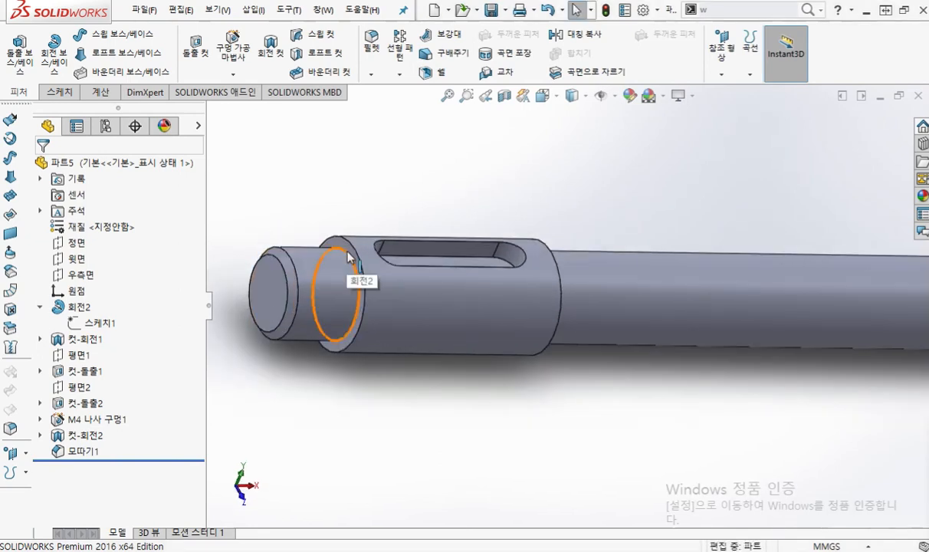
pyautogui.click(349, 254)
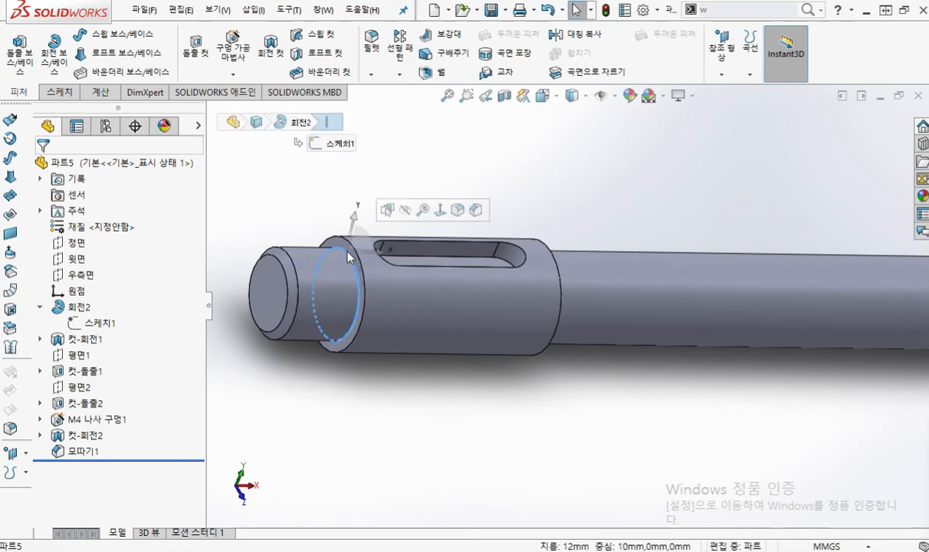
pyautogui.click(457, 210)
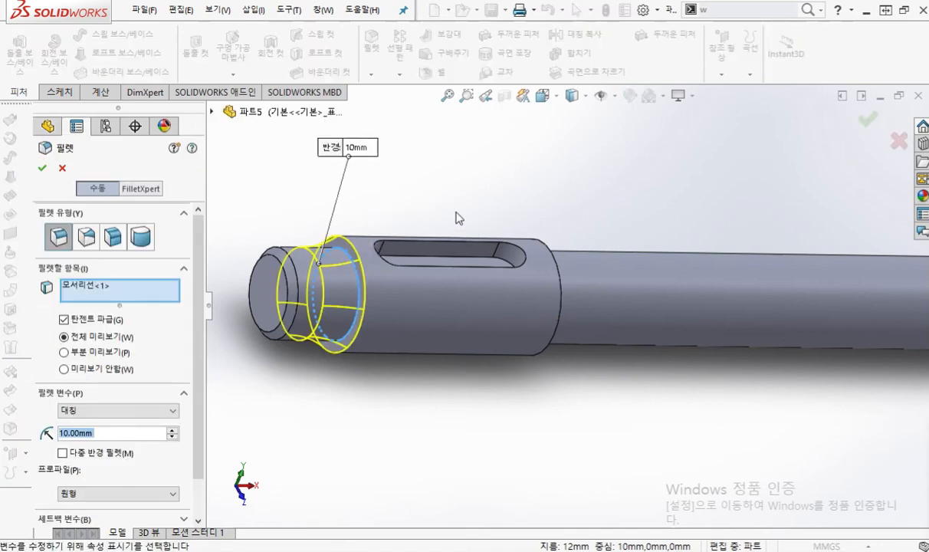
# Circle the constant-size fillet type and write 0,3 beside the radius in red, and clear the marks
pyautogui.press('F12')
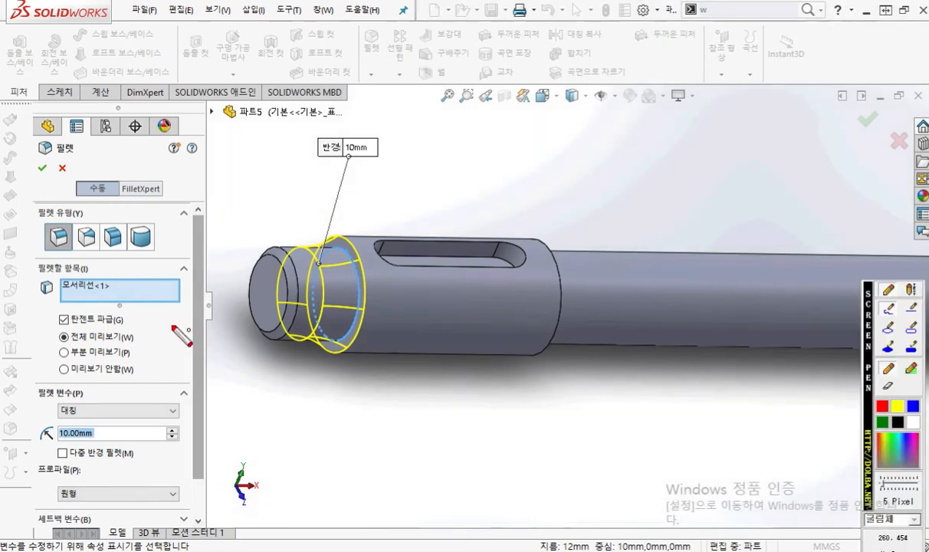
pyautogui.moveTo(72, 228)
pyautogui.mouseDown()
pyautogui.moveTo(38, 264)
pyautogui.moveTo(73, 220)
pyautogui.moveTo(67, 268)
pyautogui.mouseUp()
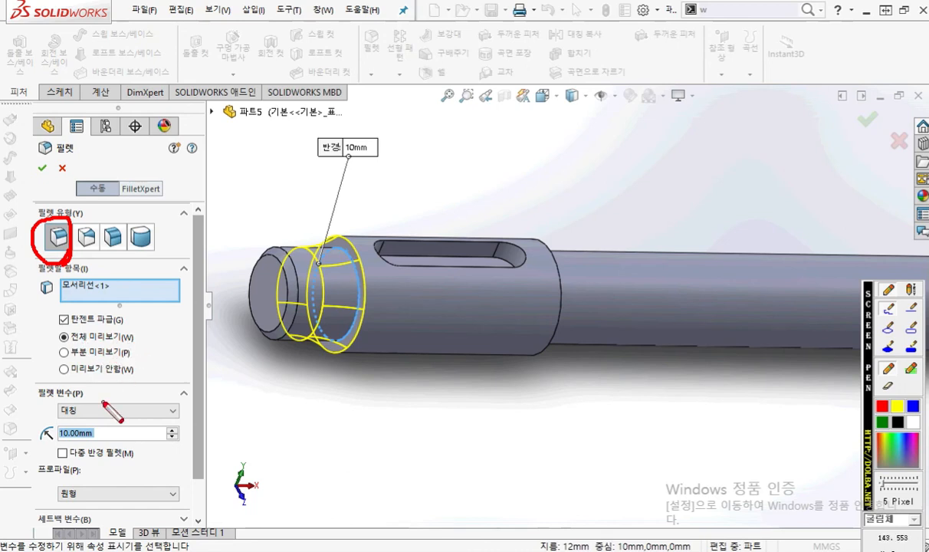
pyautogui.moveTo(99, 419)
pyautogui.mouseDown()
pyautogui.moveTo(95, 434)
pyautogui.moveTo(104, 420)
pyautogui.moveTo(123, 446)
pyautogui.moveTo(157, 427)
pyautogui.moveTo(138, 443)
pyautogui.mouseUp()
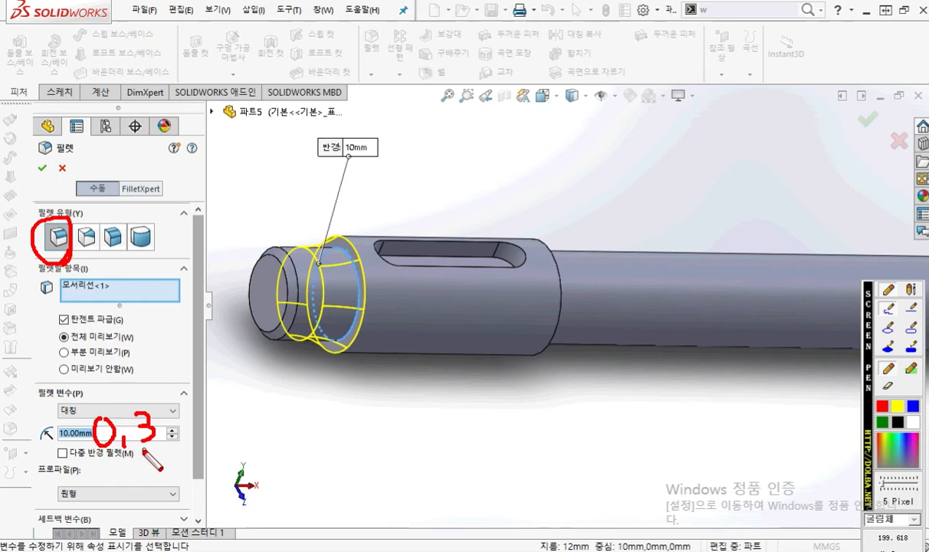
pyautogui.press('Escape')
# Set the shoulder fillet's radius to 0.3 mm
pyautogui.moveTo(116, 434); pyautogui.dragTo(41, 433)
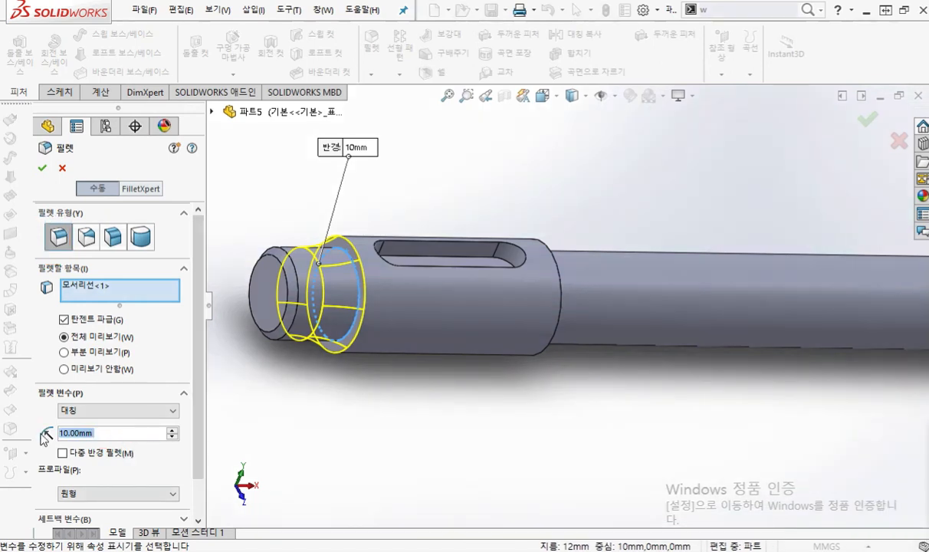
pyautogui.write('0.3')
pyautogui.press('Return')
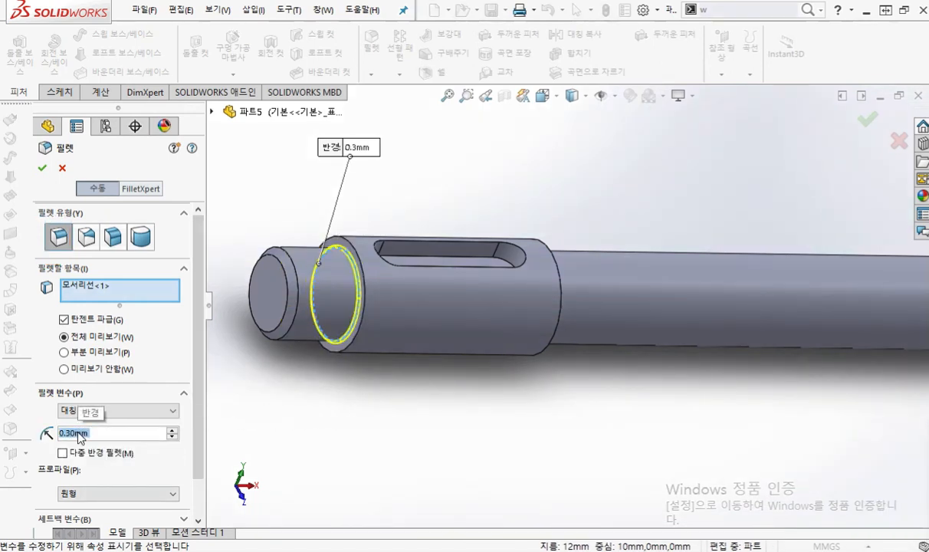
# Add the circular edge where the slotted section meets the long shaft to the 0.3 mm fillet and complete it
pyautogui.moveTo(611, 247); pyautogui.dragTo(544, 269, button='middle')
pyautogui.scroll(-2, 540, 264)
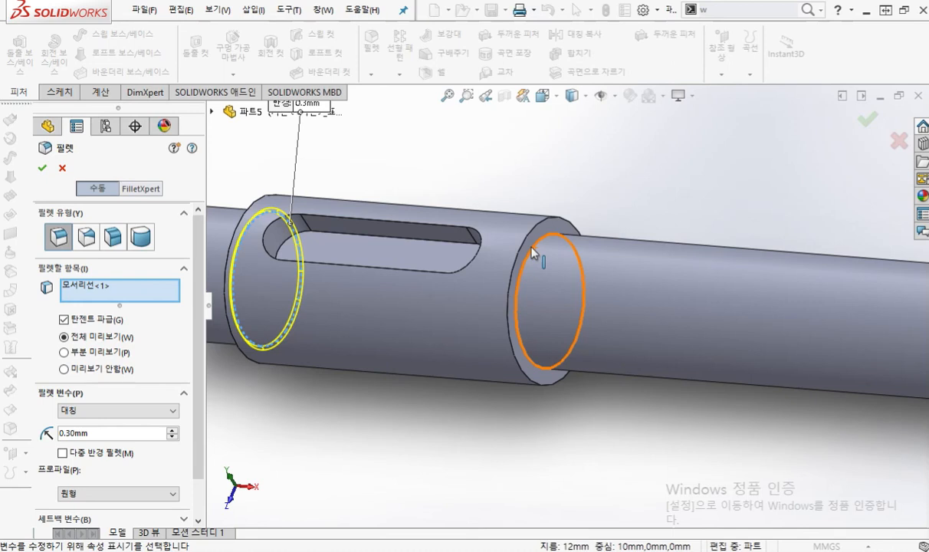
pyautogui.click(534, 253)
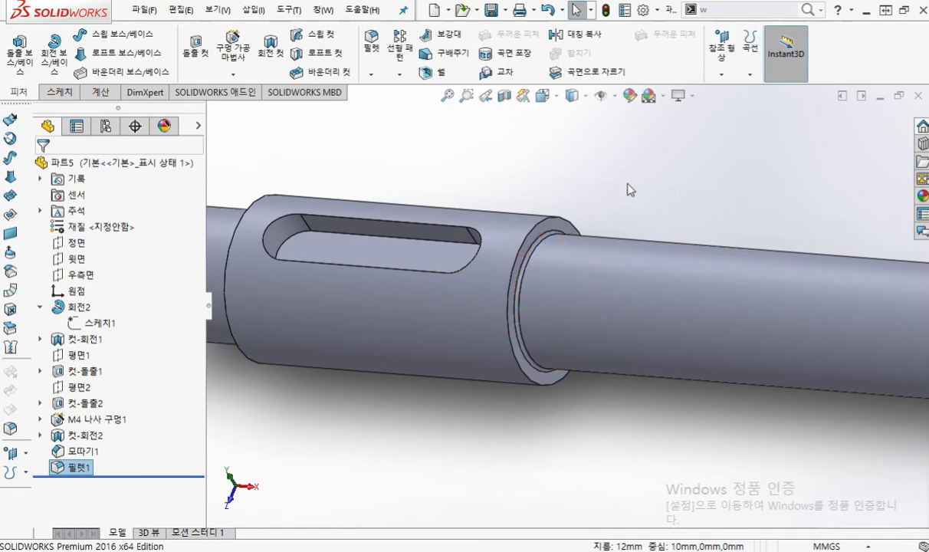
# Start a new fillet for the chamfered edges at the drilled end of the shaft
pyautogui.press('Return')
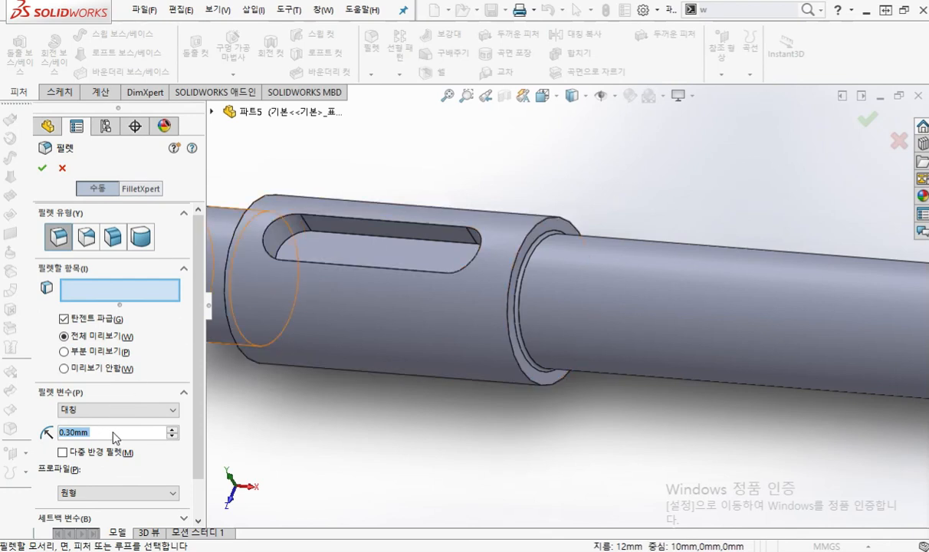
pyautogui.press('F12')
pyautogui.press('F12')
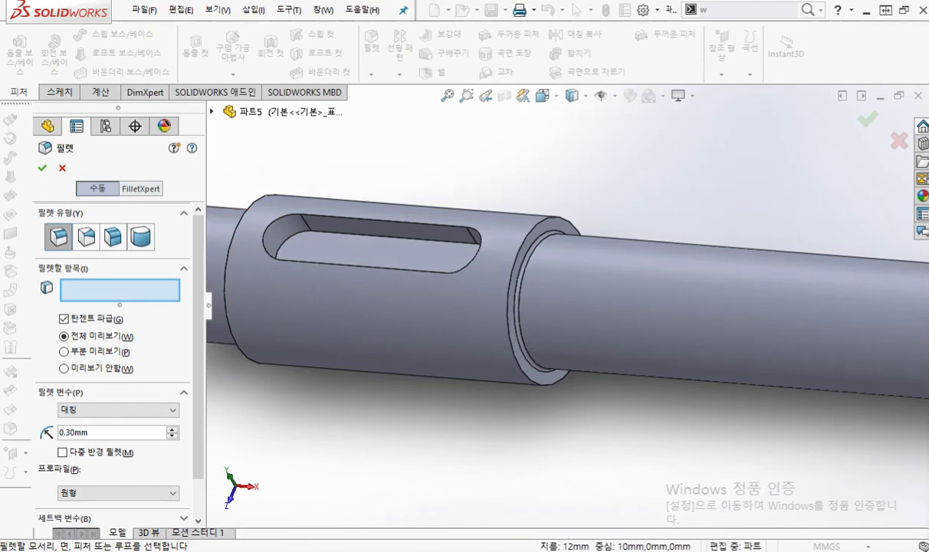
pyautogui.scroll(5, 619, 198)
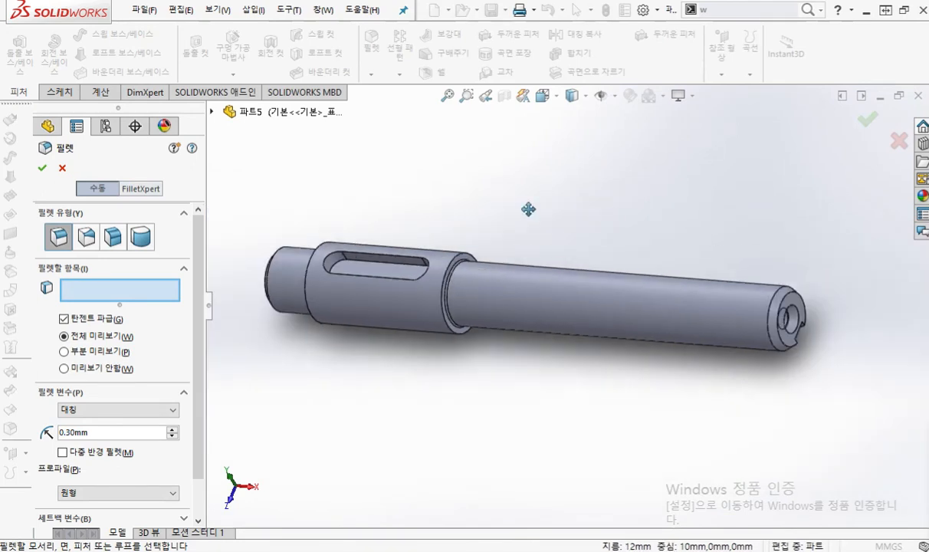
pyautogui.scroll(-6, 736, 301)
pyautogui.scroll(-4, 475, 288)
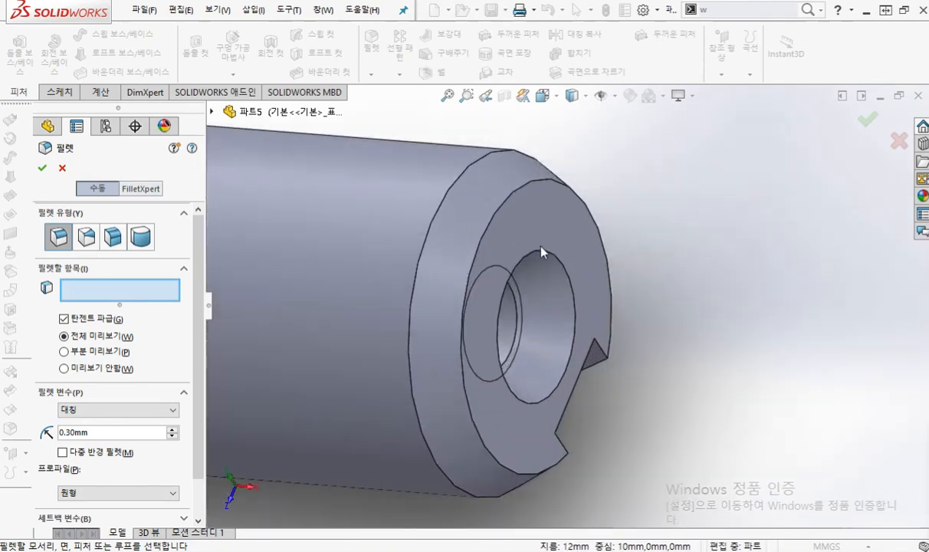
# Trace the drilled end's two chamfer edges in red and sketch the chamfered corner's profile beside the shaft
pyautogui.press('F12')
pyautogui.moveTo(500, 165); pyautogui.dragTo(460, 240)
pyautogui.moveTo(558, 177)
pyautogui.mouseDown()
pyautogui.moveTo(523, 208)
pyautogui.moveTo(504, 261)
pyautogui.mouseUp()
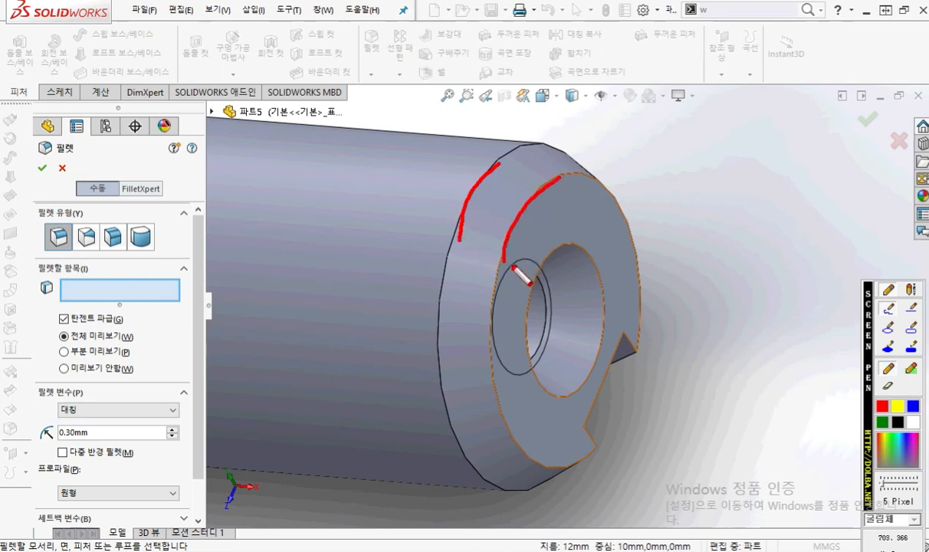
pyautogui.moveTo(672, 123)
pyautogui.mouseDown()
pyautogui.moveTo(755, 134)
pyautogui.moveTo(809, 184)
pyautogui.moveTo(820, 289)
pyautogui.mouseUp()
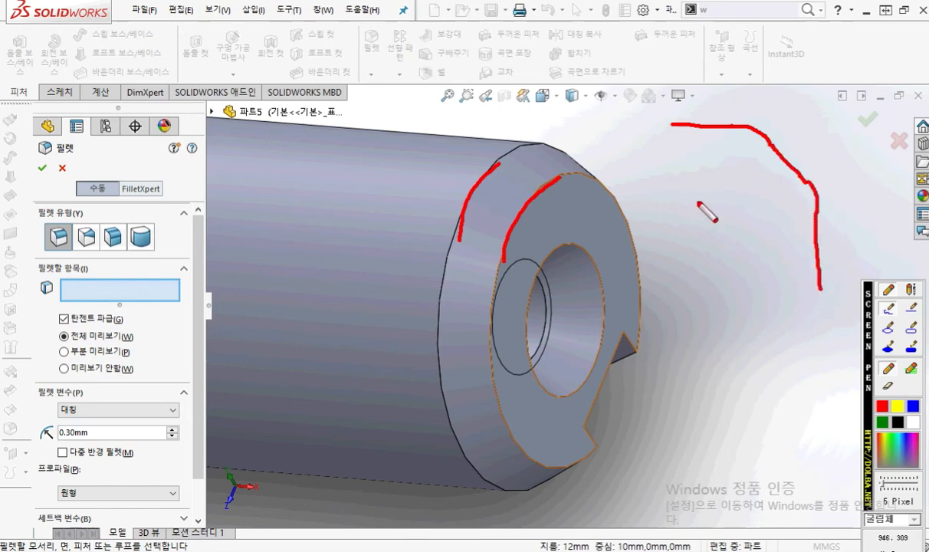
pyautogui.moveTo(650, 91)
pyautogui.mouseDown()
pyautogui.moveTo(690, 189)
pyautogui.moveTo(736, 260)
pyautogui.moveTo(811, 271)
pyautogui.mouseUp()
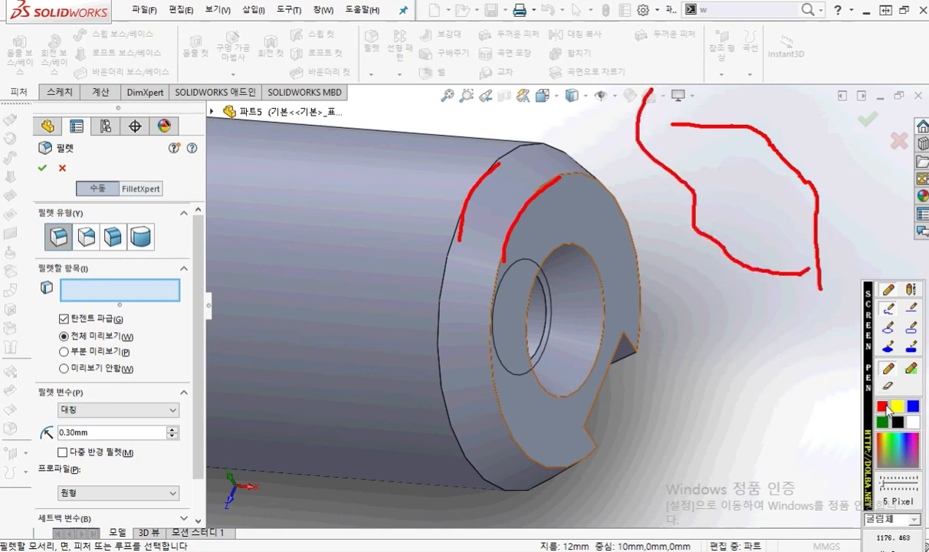
# Draw red arrows to the two corners of the sketched profile and label them R2
pyautogui.moveTo(757, 121); pyautogui.dragTo(857, 60)
pyautogui.moveTo(822, 181); pyautogui.dragTo(889, 36)
pyautogui.moveTo(771, 91); pyautogui.dragTo(788, 119)
pyautogui.moveTo(819, 153); pyautogui.dragTo(848, 167)
pyautogui.moveTo(811, 8)
pyautogui.mouseDown()
pyautogui.moveTo(821, 56)
pyautogui.moveTo(913, 38)
pyautogui.mouseUp()
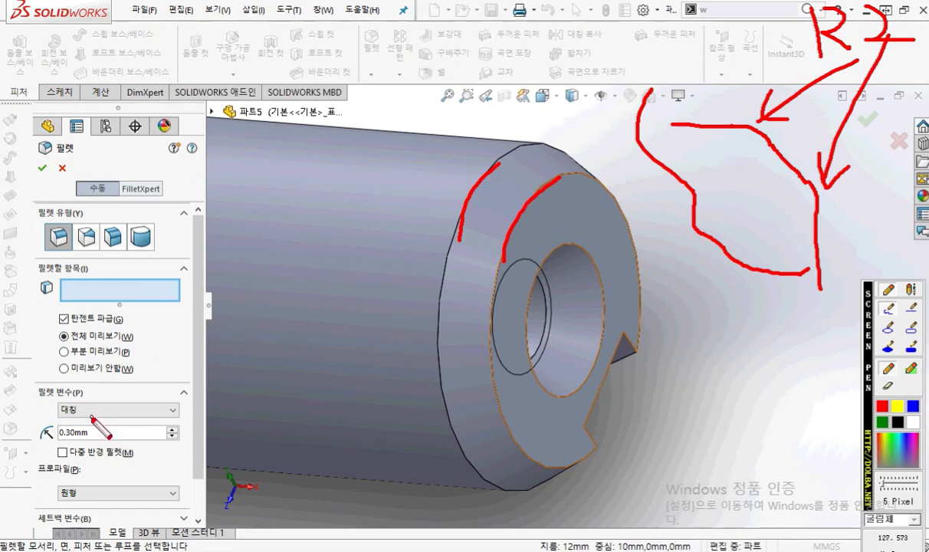
# Write 2 over the fillet radius in red, draw arrows from the selection list to both chamfer edges, and clear the marks
pyautogui.moveTo(92, 421); pyautogui.dragTo(128, 444)
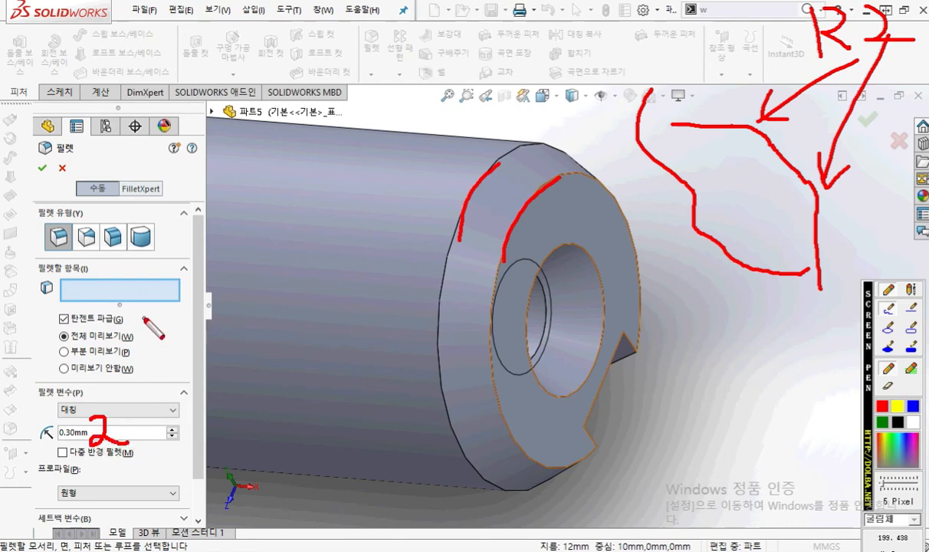
pyautogui.moveTo(145, 286); pyautogui.dragTo(449, 205)
pyautogui.moveTo(304, 233)
pyautogui.mouseDown()
pyautogui.moveTo(483, 256)
pyautogui.moveTo(474, 273)
pyautogui.mouseUp()
pyautogui.moveTo(420, 197)
pyautogui.mouseDown()
pyautogui.moveTo(450, 205)
pyautogui.moveTo(439, 218)
pyautogui.mouseUp()
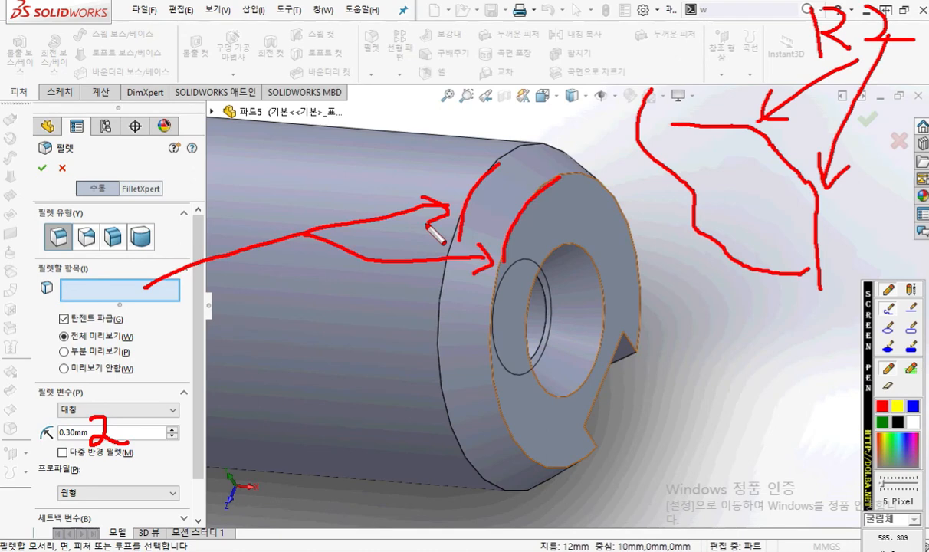
pyautogui.press('Escape')
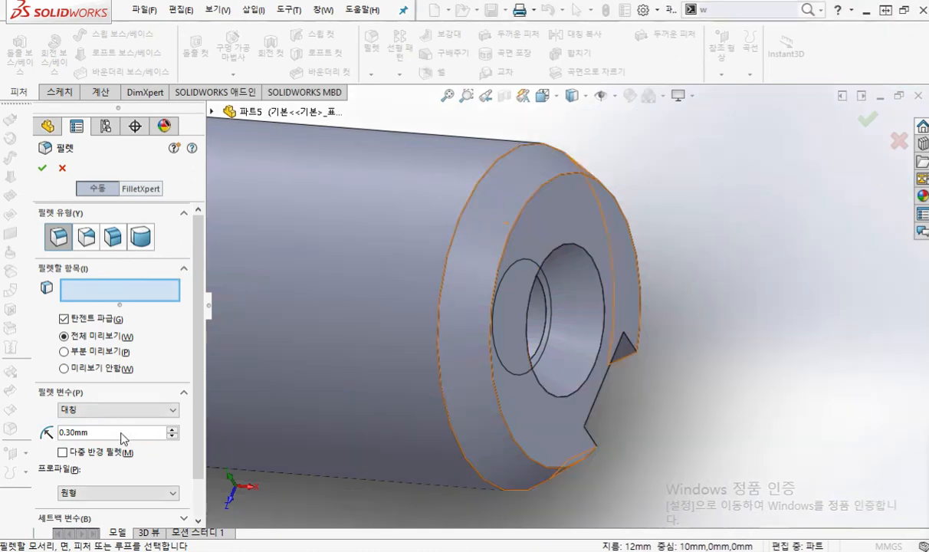
# Fillet both circular edges of the chamfer at the drilled end with a 2 mm radius
pyautogui.doubleClick(113, 434)
pyautogui.write('2')
pyautogui.press('Return')
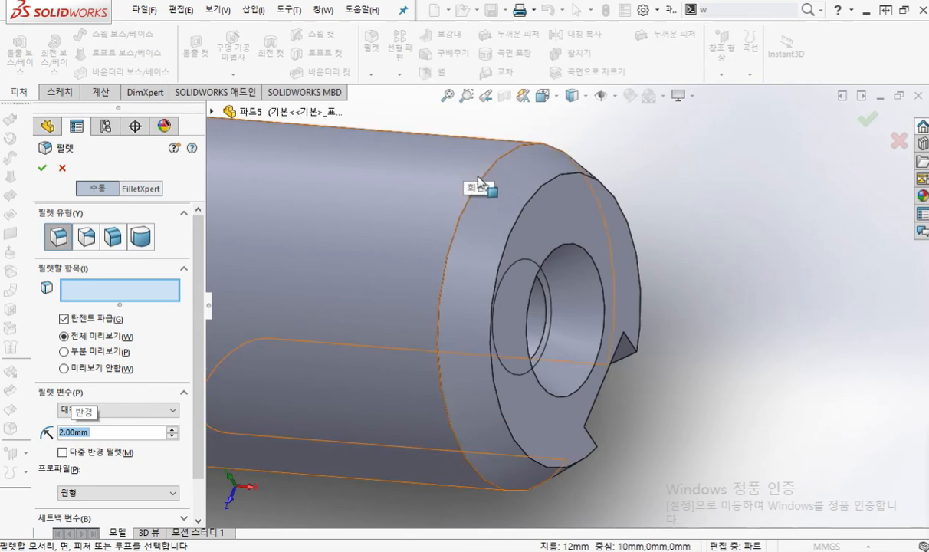
pyautogui.click(480, 181)
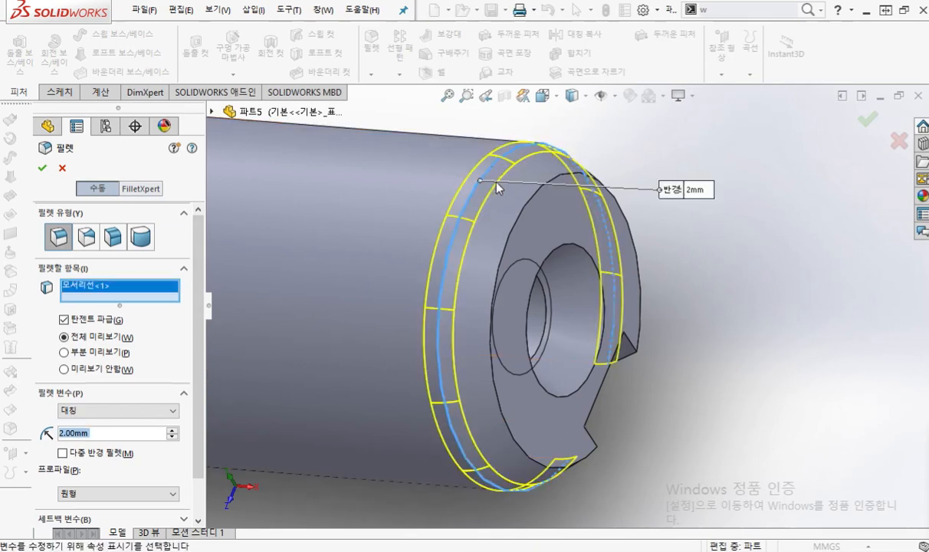
pyautogui.click(529, 205)
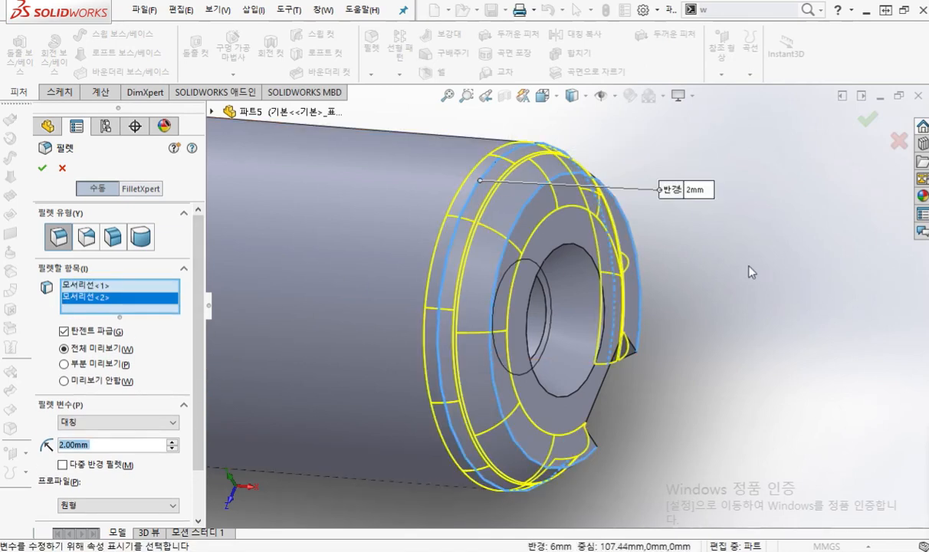
pyautogui.press('F9')
pyautogui.moveTo(499, 191)
pyautogui.mouseDown()
pyautogui.moveTo(489, 186)
pyautogui.moveTo(500, 193)
pyautogui.mouseUp()
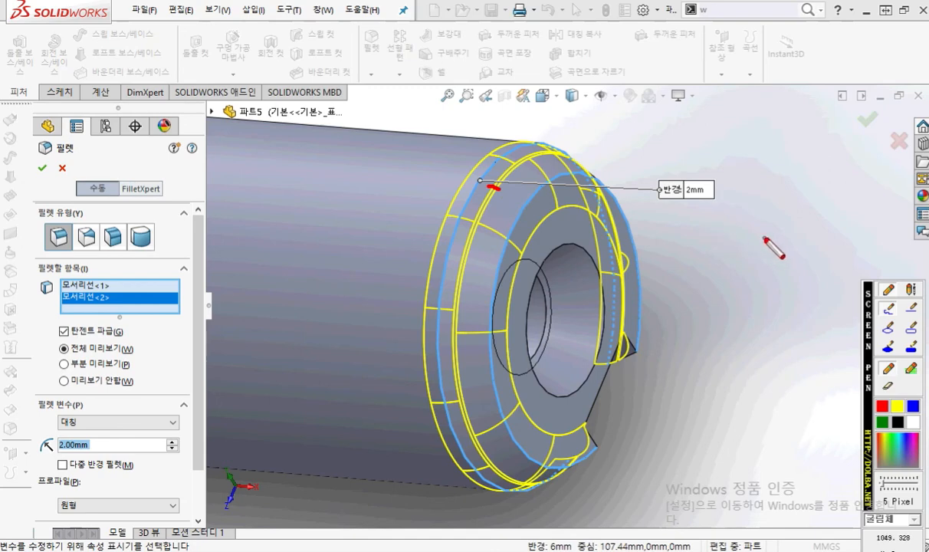
pyautogui.press('Escape')
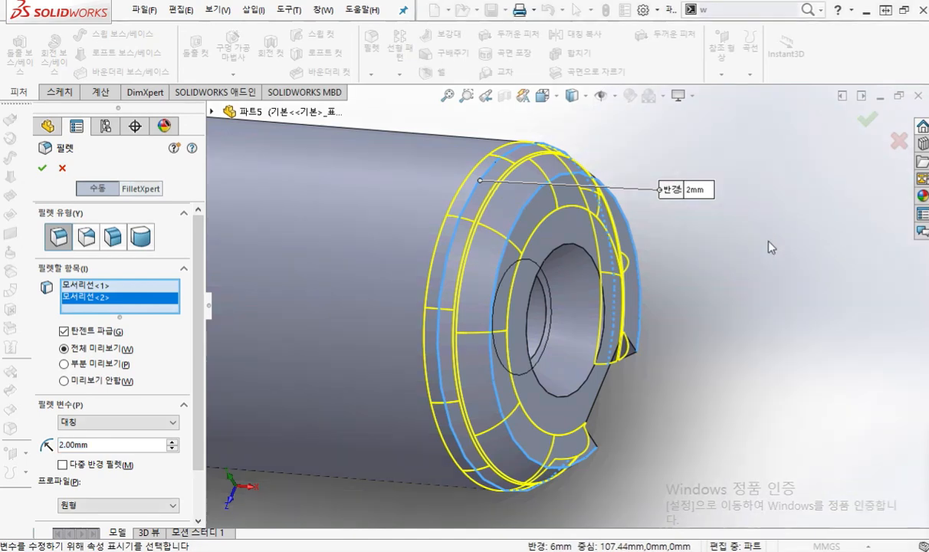
pyautogui.press('Return')
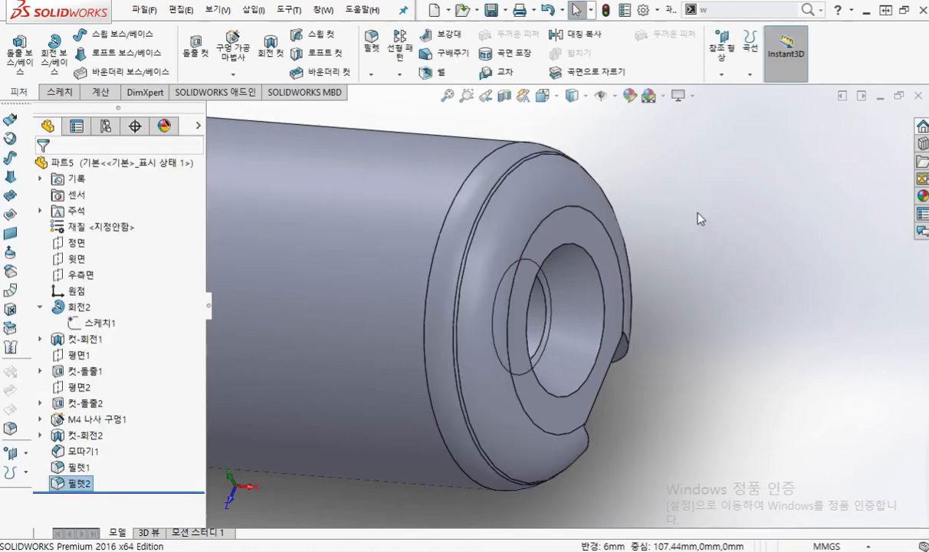
# Check the radius of the fillet face on the drilled end and show the whole shaft in isometric view
pyautogui.click(529, 188)
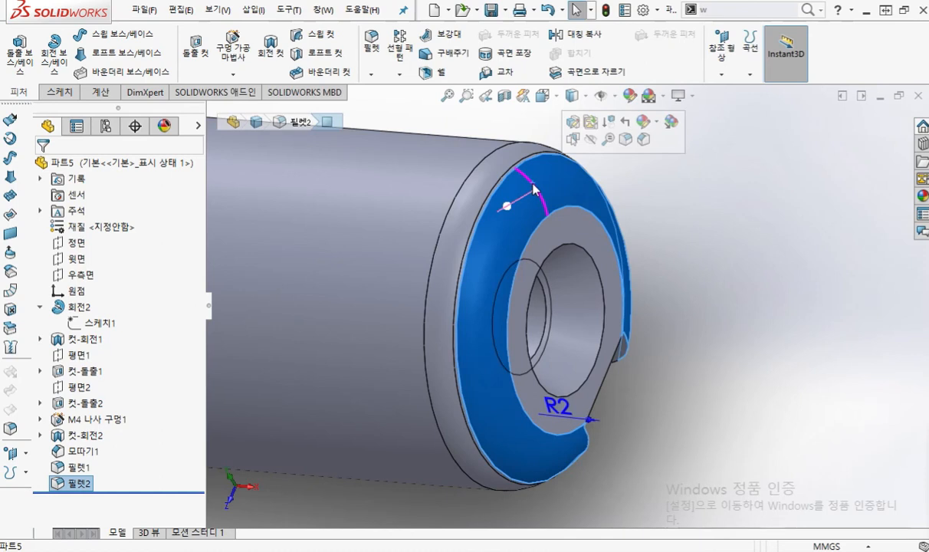
pyautogui.click(707, 242)
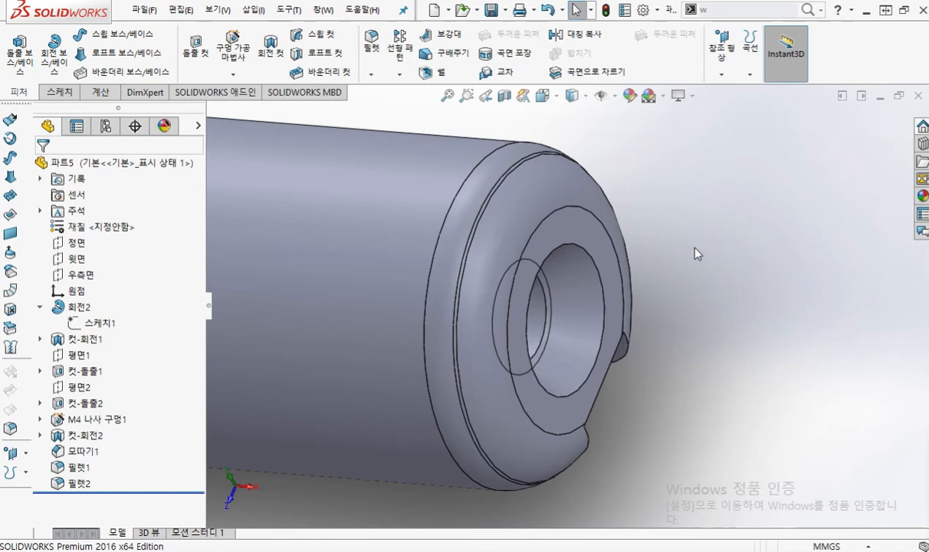
pyautogui.scroll(4, 696, 253)
pyautogui.hotkey('ctrl', '7')
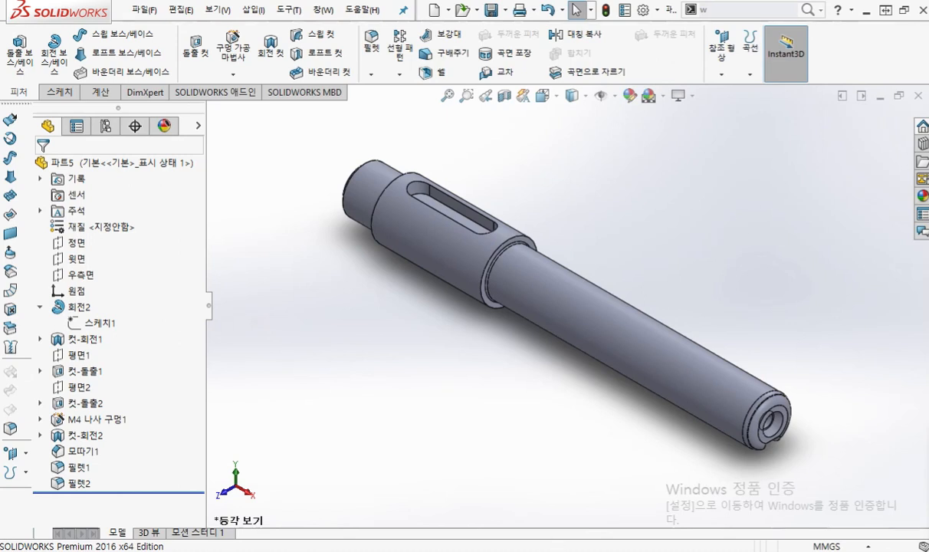
# Switch to Notepad, replace the word profile on the third line with shaft-기어펌프, and select the new text
pyautogui.hotkey('alt', 'Tab')
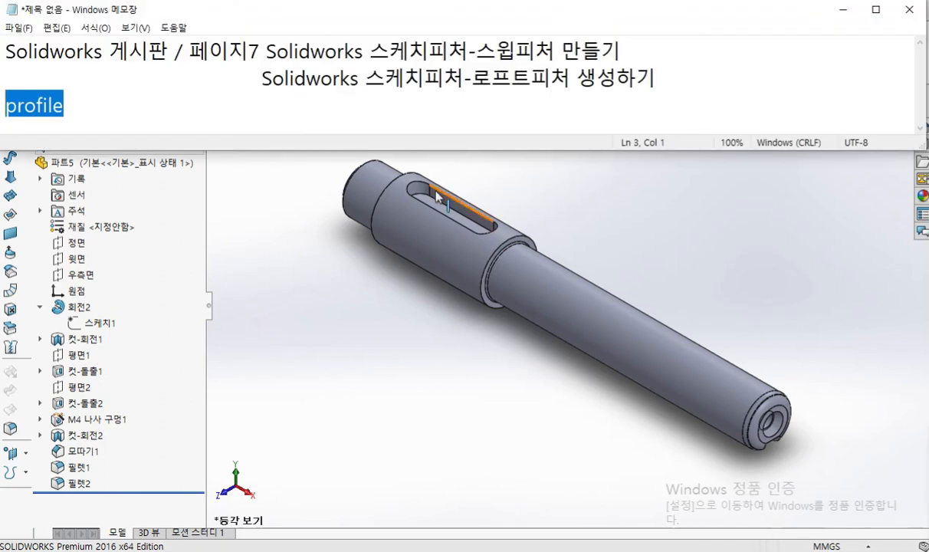
pyautogui.write('cnr')
pyautogui.press('BackSpace')
pyautogui.press('BackSpace')
pyautogui.press('BackSpace')
pyautogui.write('sha')
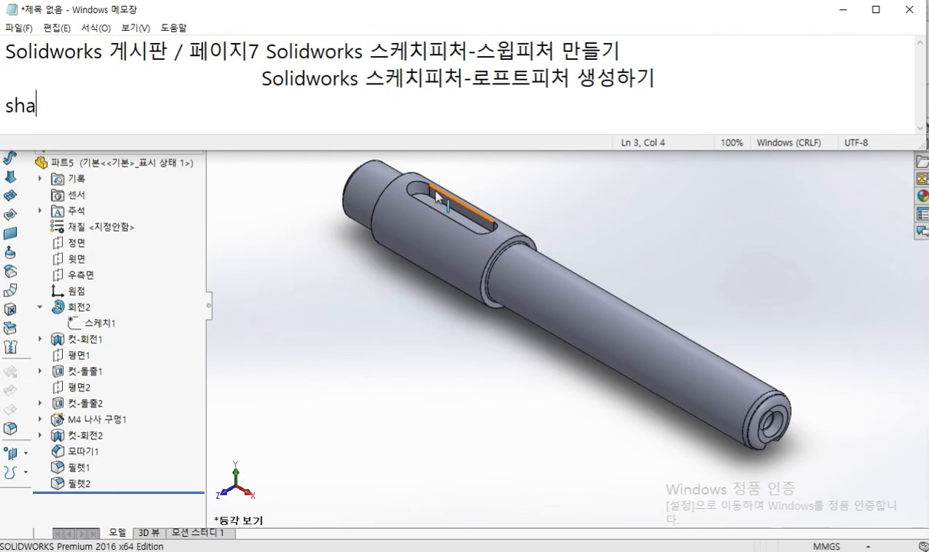
pyautogui.write('ft-ㄱ기어펌프')
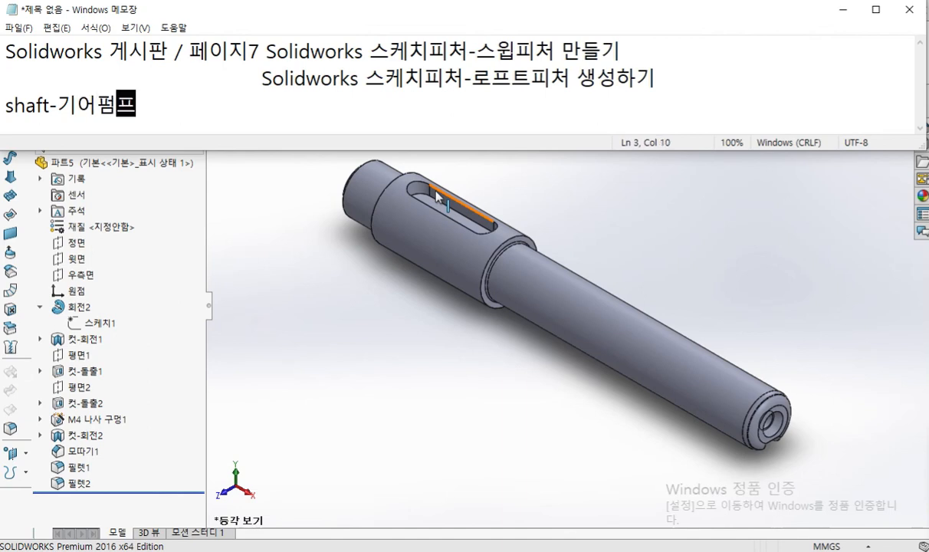
pyautogui.moveTo(139, 103); pyautogui.dragTo(3, 107)
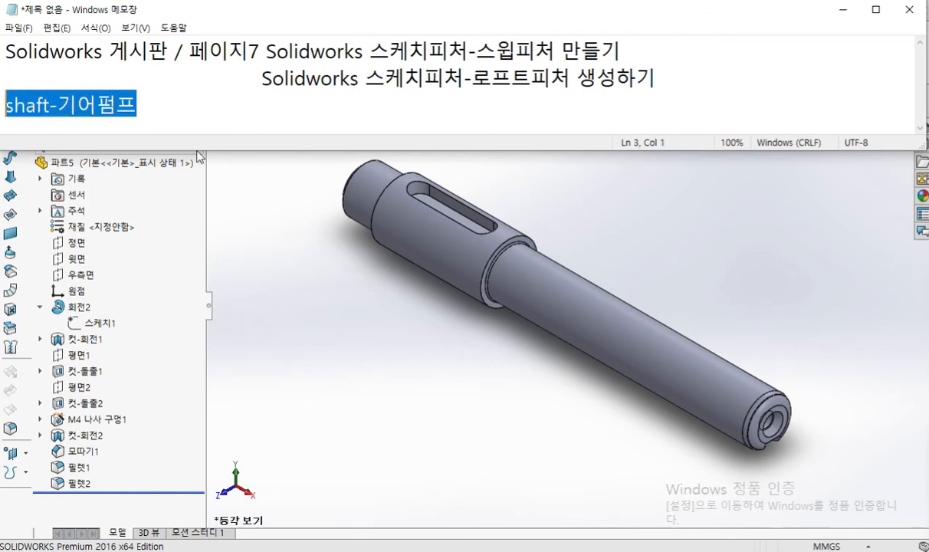